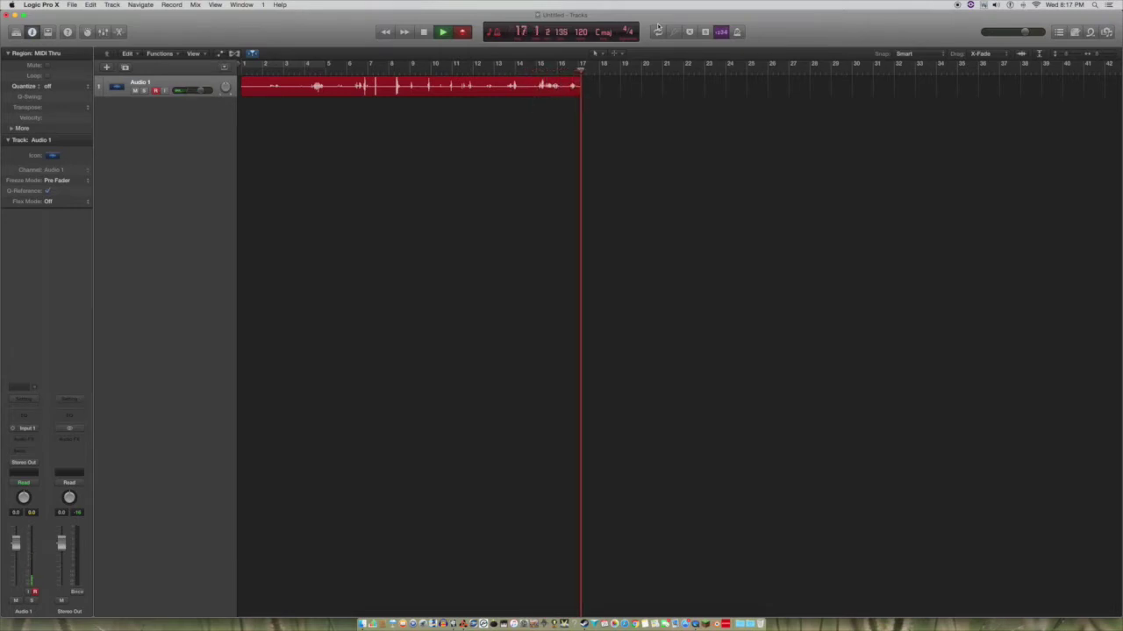
- Switch to Reason and add an NN-XT Advanced Sampler to the empty rack
{"action": "key", "text": "super+Tab"}
{"action": "key", "text": "super+Tab"}
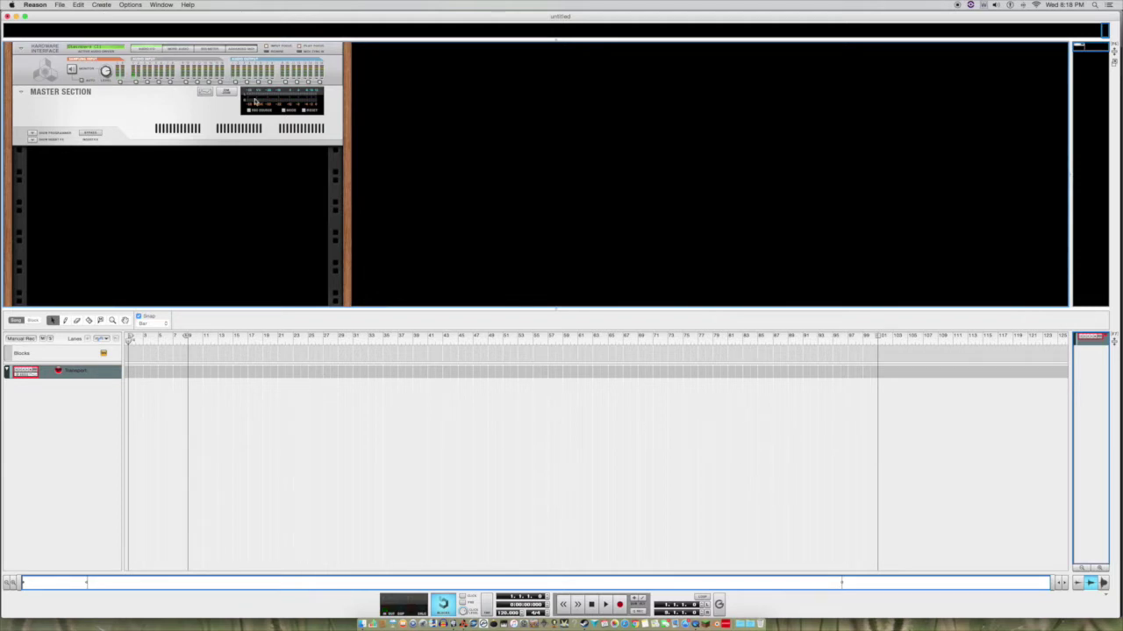
{"action": "left_click", "coordinate": [102, 5]}
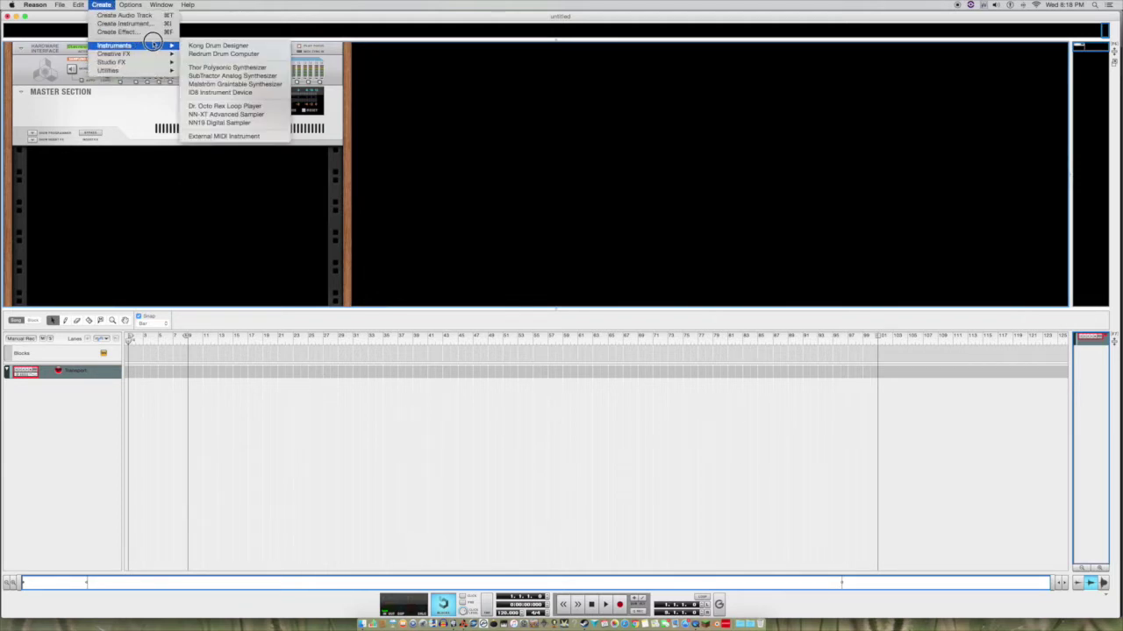
{"action": "mouse_move", "coordinate": [170, 45]}
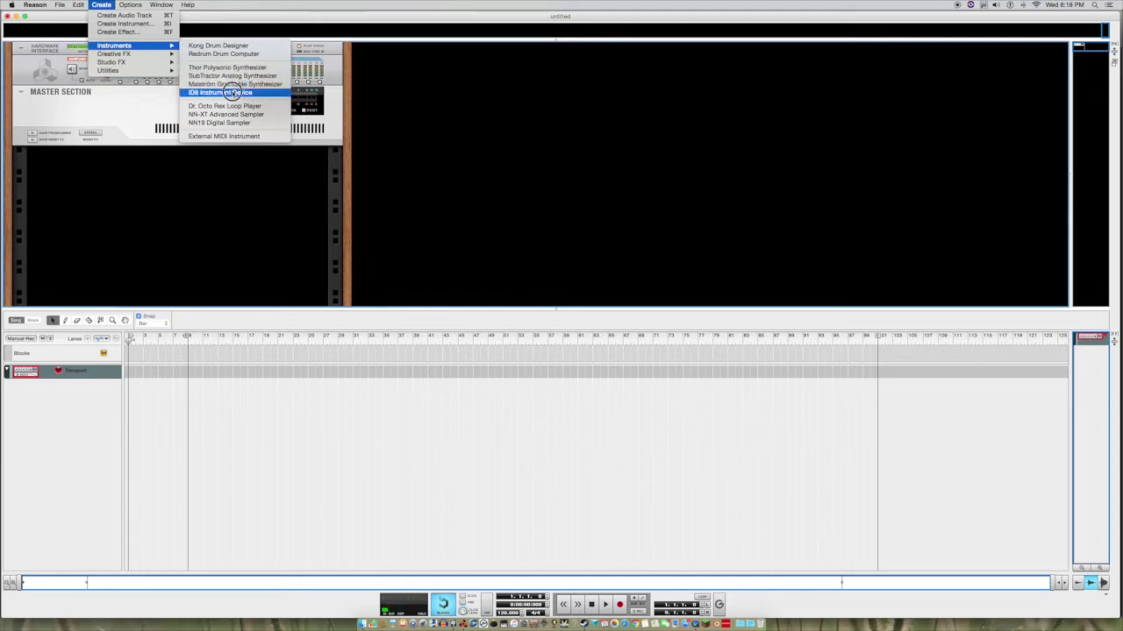
{"action": "left_click", "coordinate": [225, 114]}
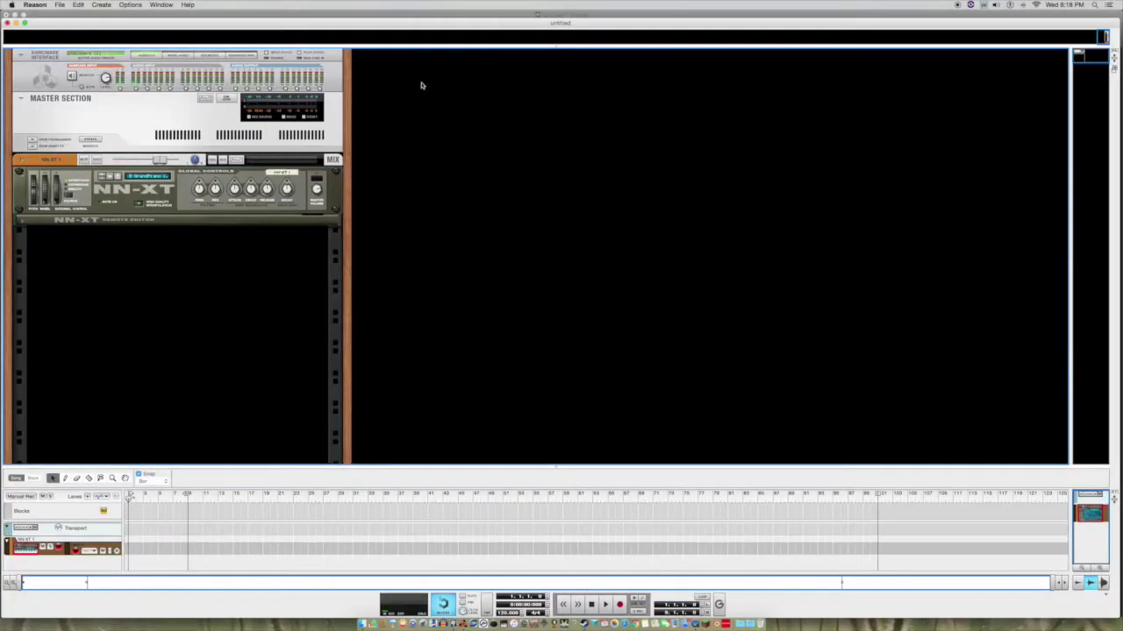
- Add a Malström Graintable Synthesizer and a SubTractor Analog Synthesizer below the NN-XT sampler
{"action": "left_click", "coordinate": [97, 4]}
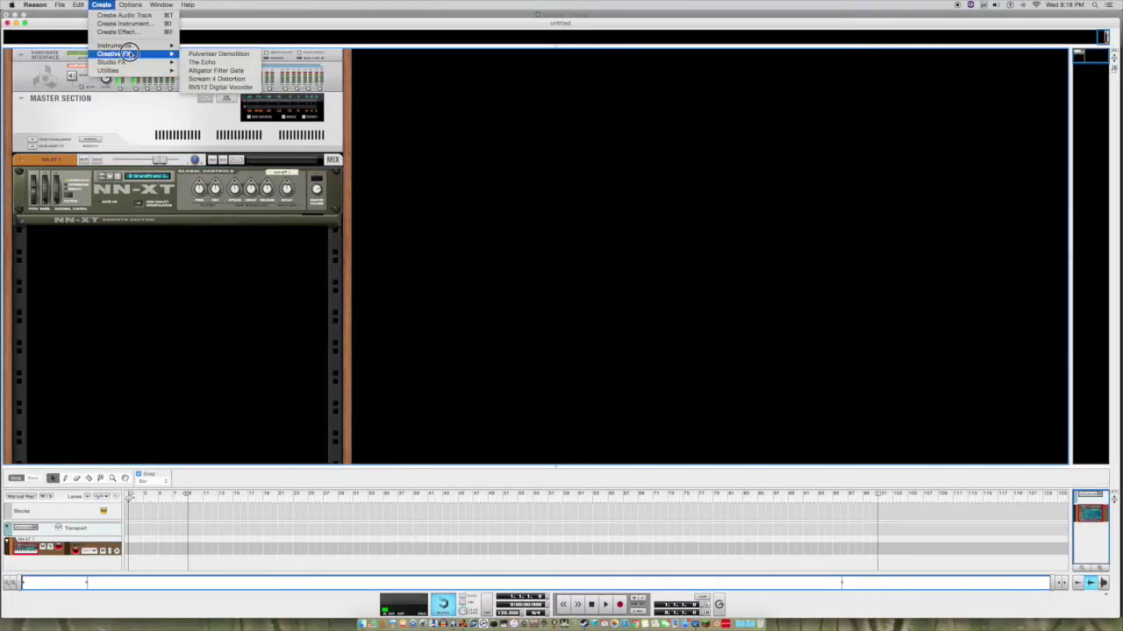
{"action": "mouse_move", "coordinate": [162, 45]}
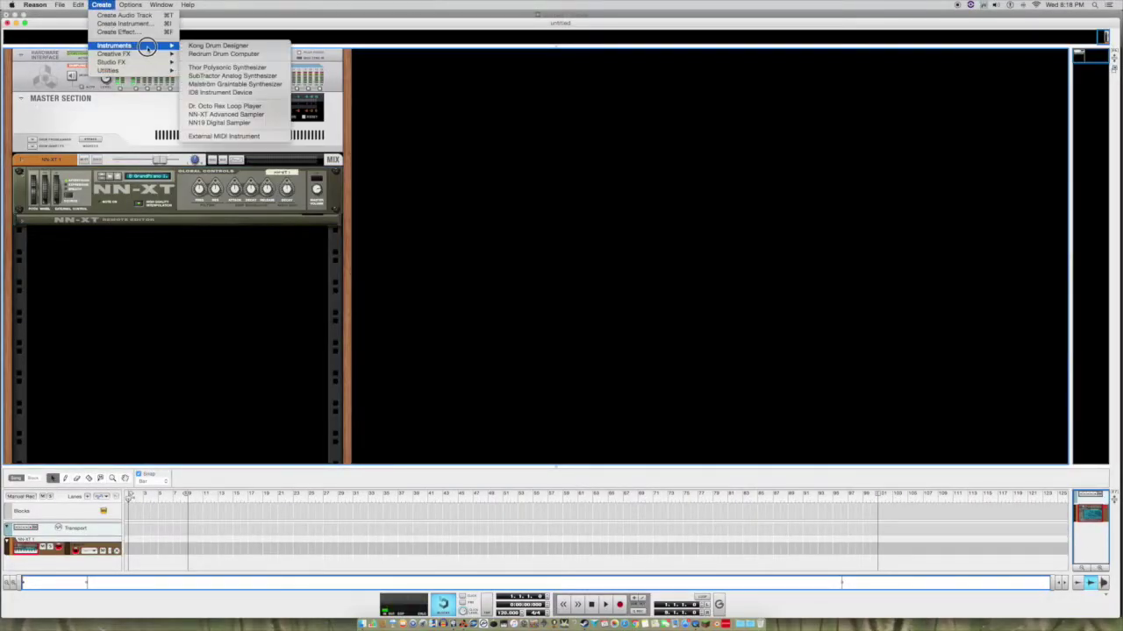
{"action": "left_click", "coordinate": [235, 84]}
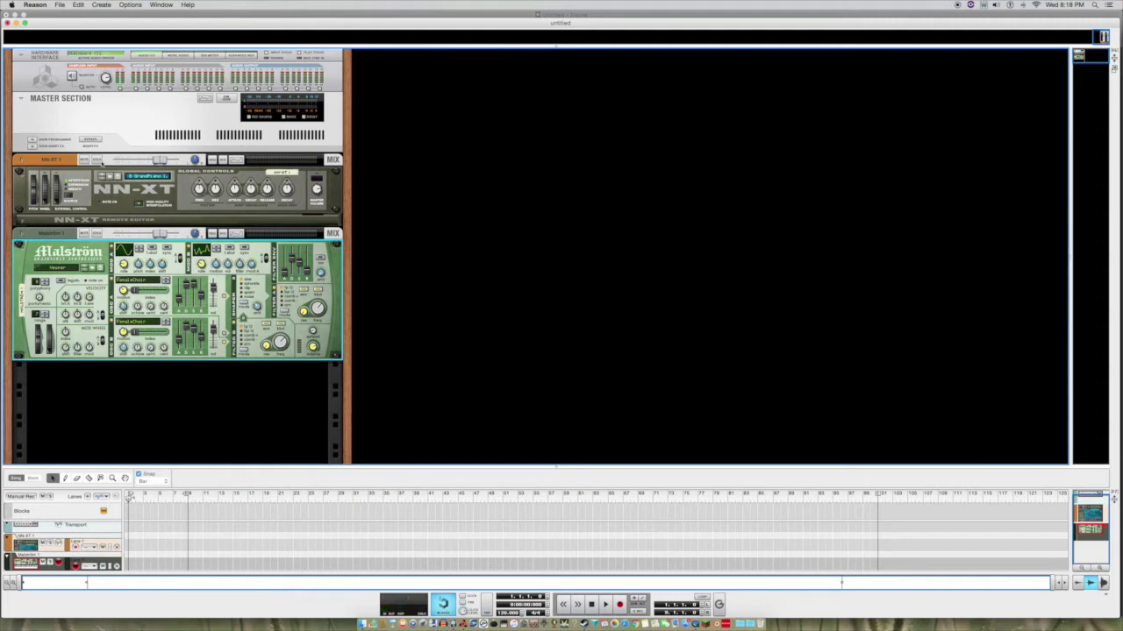
{"action": "left_click", "coordinate": [101, 4]}
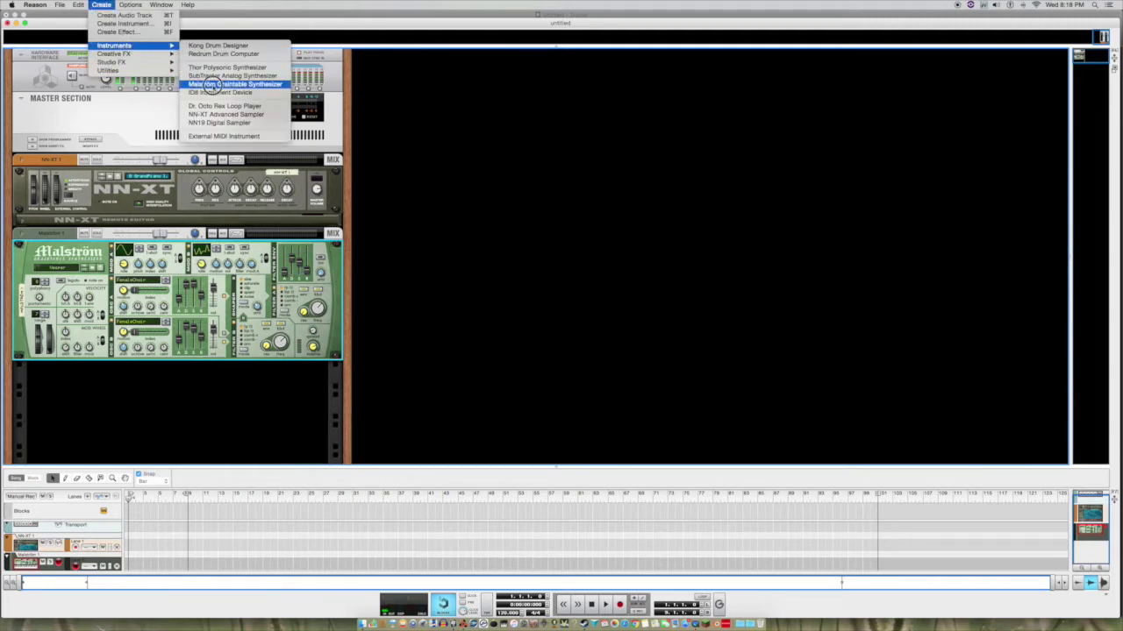
{"action": "left_click", "coordinate": [223, 75]}
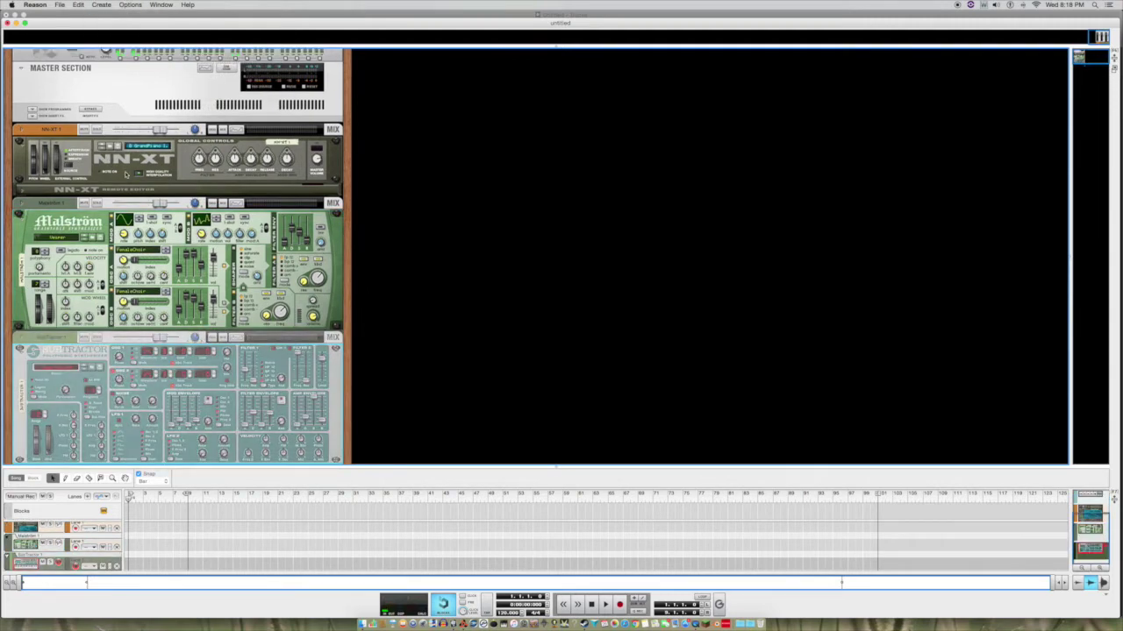
- Make the Malström track in the sequencer the one that receives keyboard input
{"action": "right_click", "coordinate": [89, 349]}
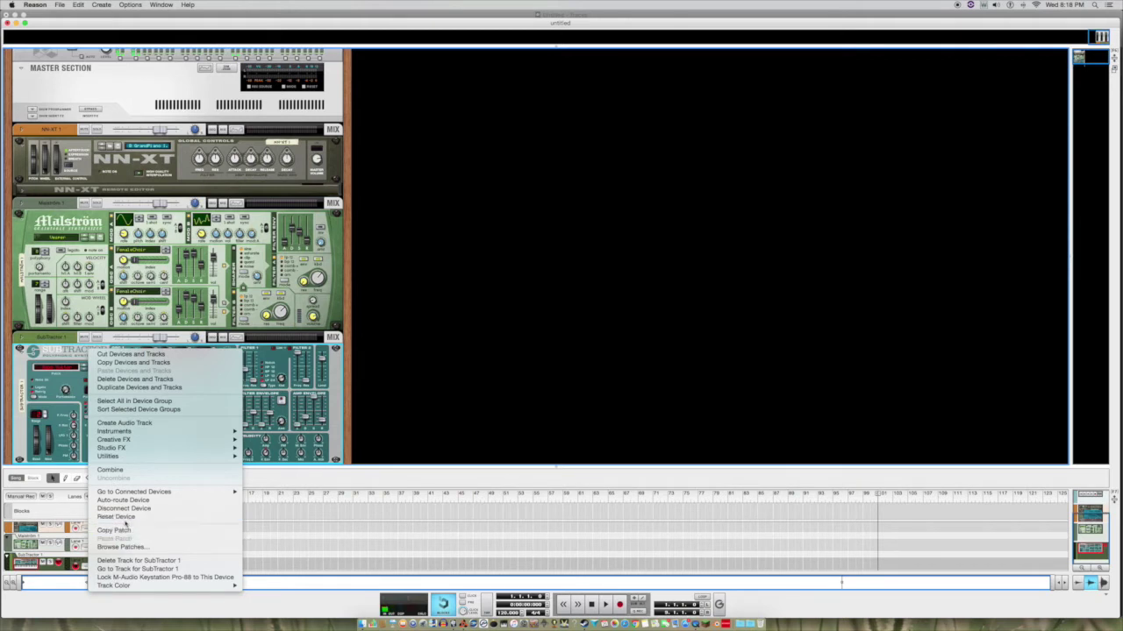
{"action": "left_click", "coordinate": [35, 375]}
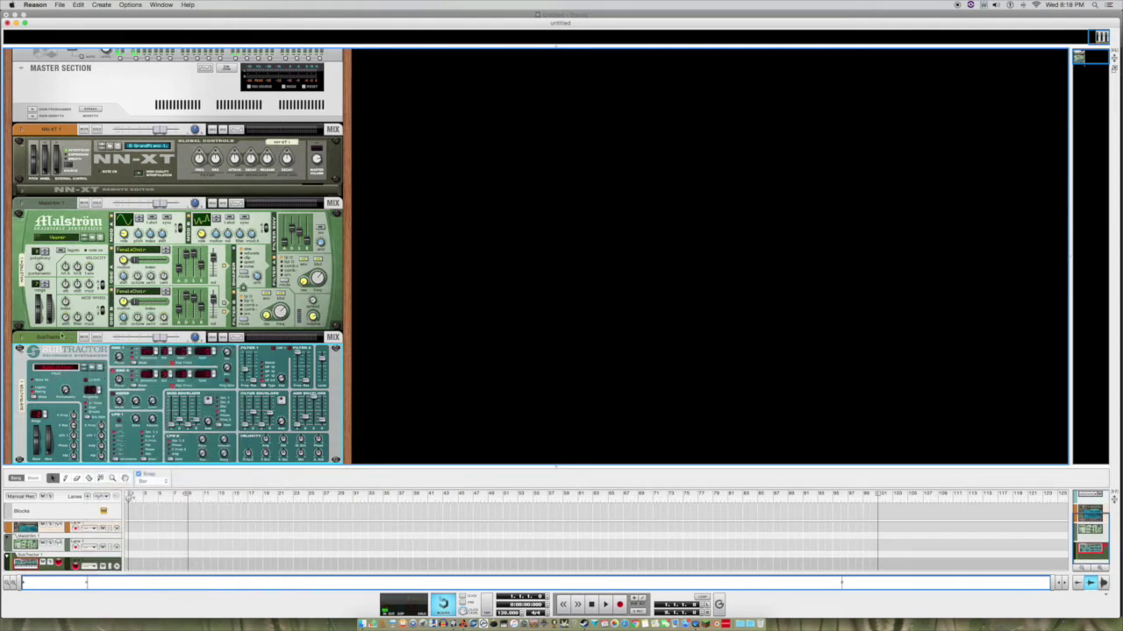
{"action": "left_click", "coordinate": [66, 237]}
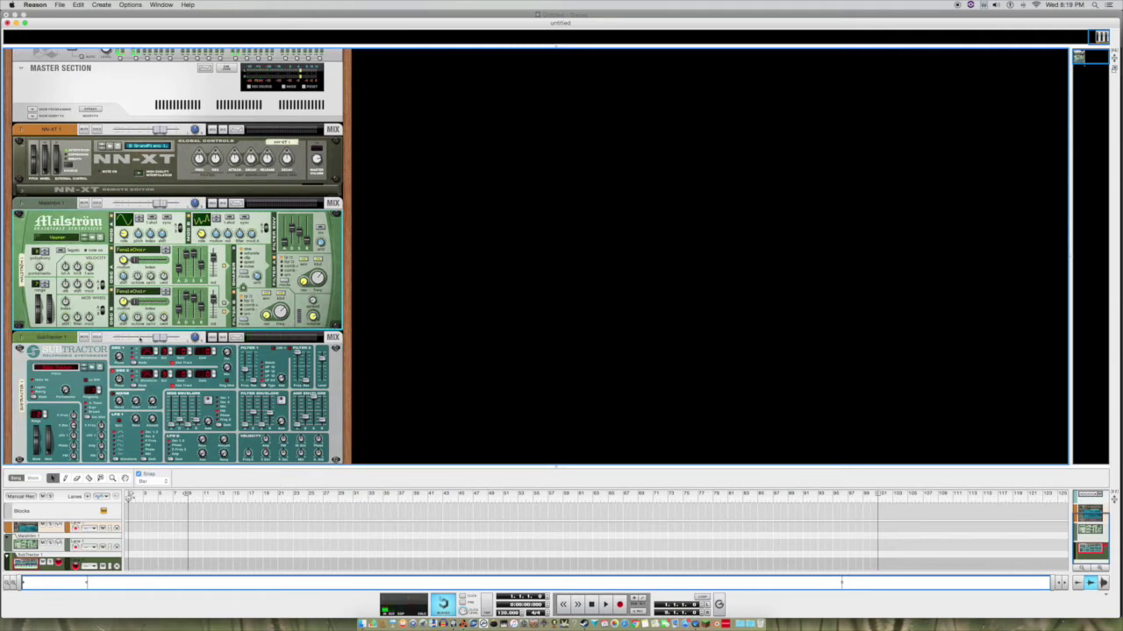
{"action": "left_click", "coordinate": [18, 545]}
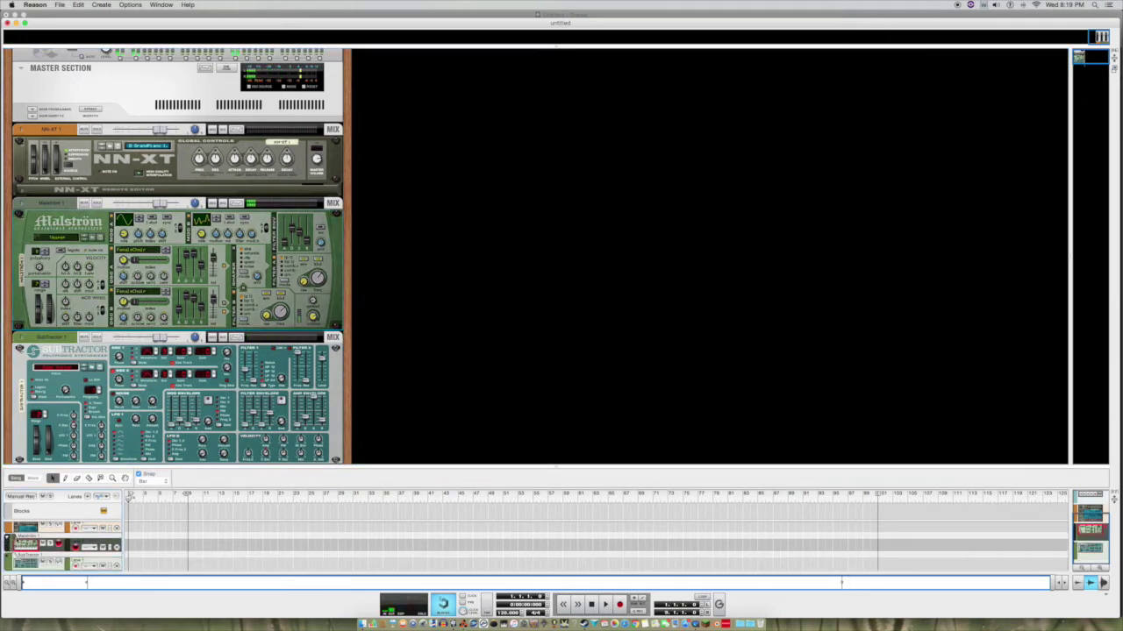
- Examine the cabling on the rear of the rack, then switch to Logic Pro X and view its mixer
{"action": "key", "text": "Tab"}
{"action": "scroll", "coordinate": [175, 254], "scroll_direction": "up", "scroll_amount": 1}
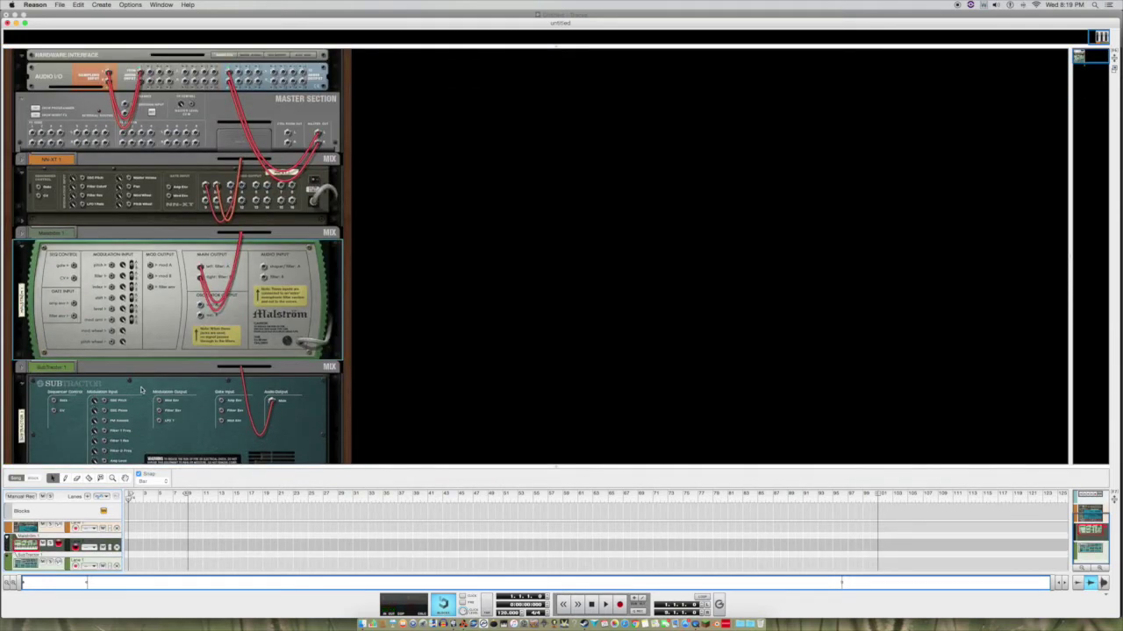
{"action": "key", "text": "Tab"}
{"action": "key", "text": "super+Tab"}
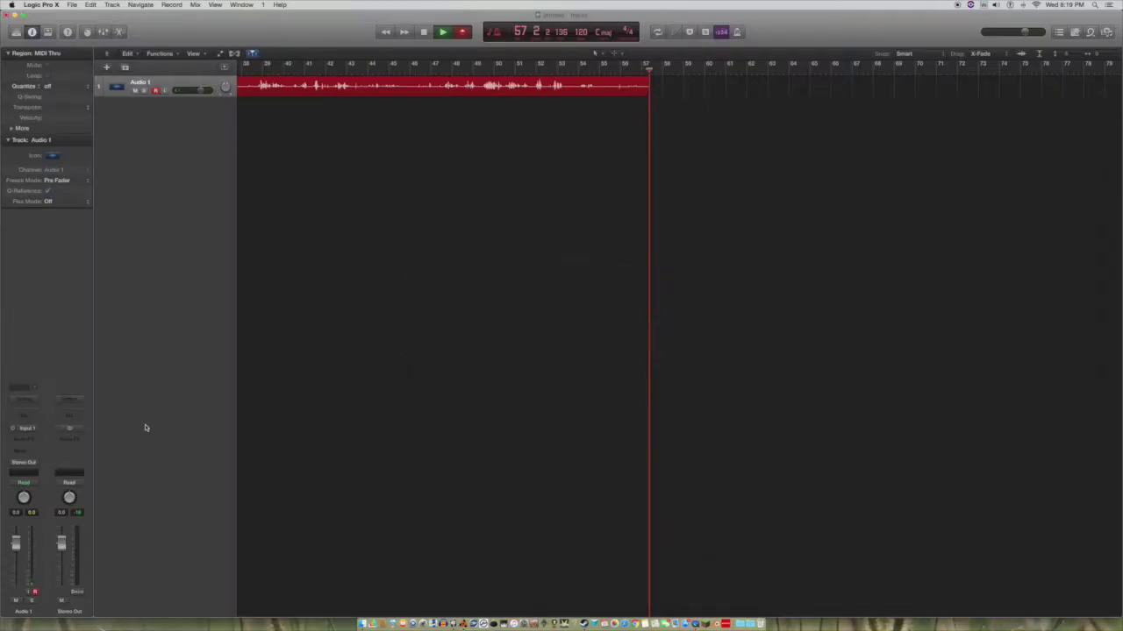
{"action": "key", "text": "super+2"}
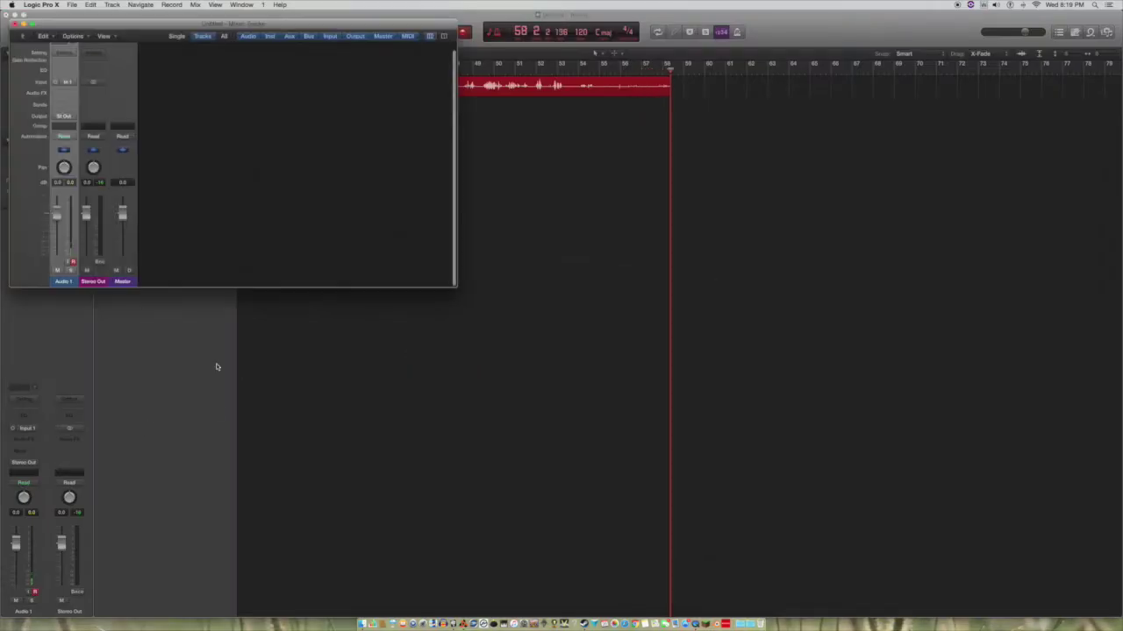
{"action": "scroll", "coordinate": [199, 235], "scroll_direction": "up", "scroll_amount": 1}
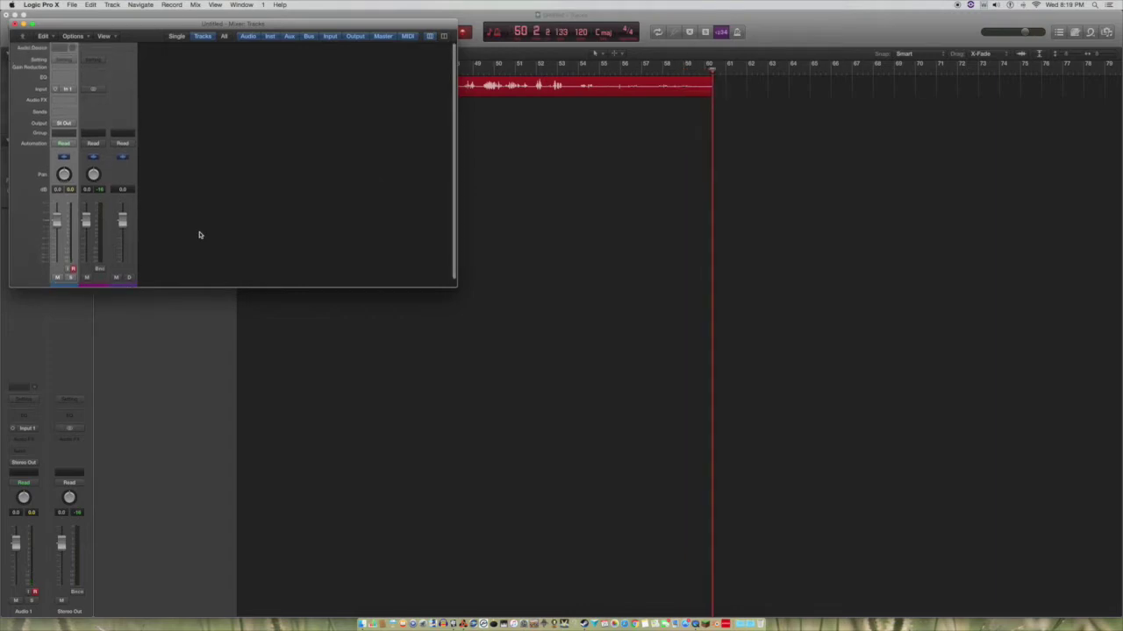
- Switch back to Reason and make the SubTractor track receive keyboard input
{"action": "key", "text": "super+Tab"}
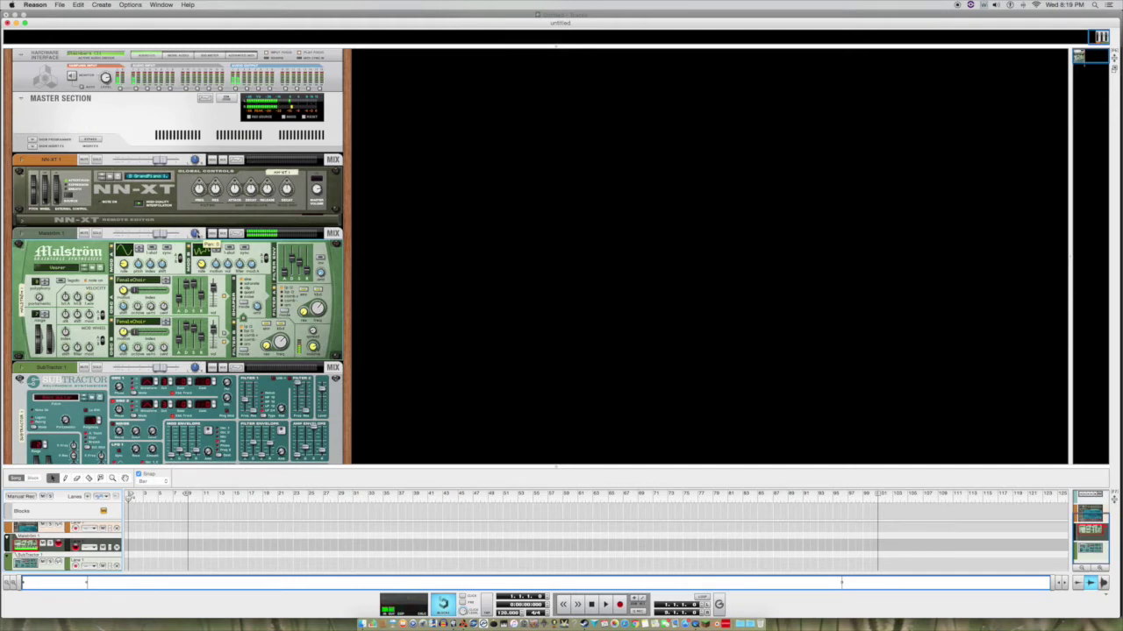
{"action": "scroll", "coordinate": [60, 275], "scroll_direction": "down", "scroll_amount": 1}
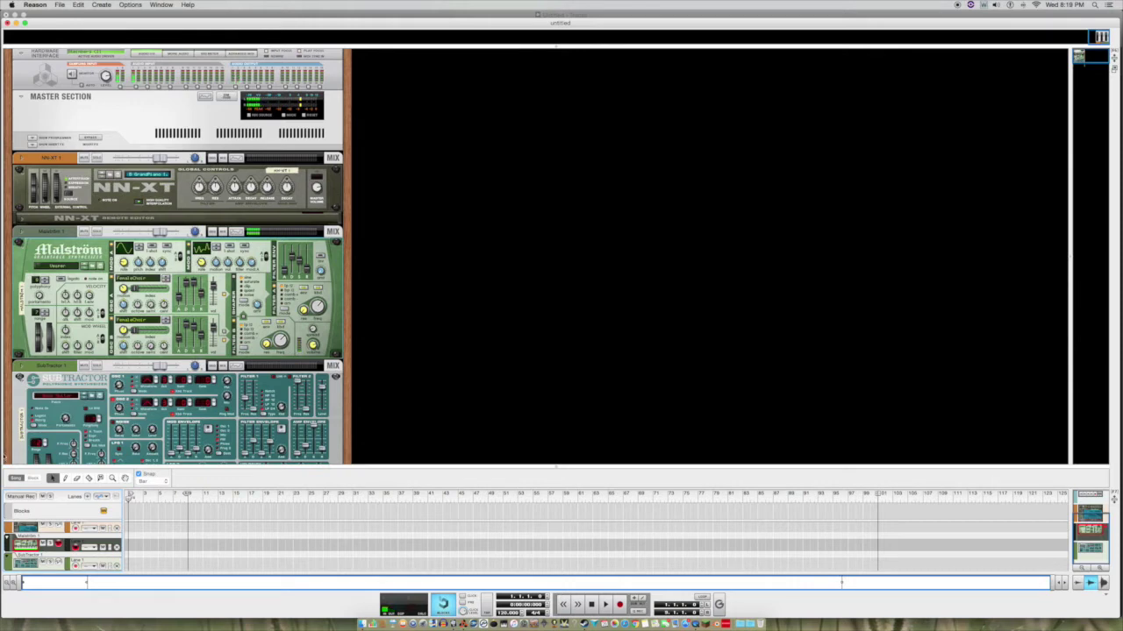
{"action": "scroll", "coordinate": [75, 443], "scroll_direction": "down", "scroll_amount": 1}
{"action": "left_click", "coordinate": [39, 558]}
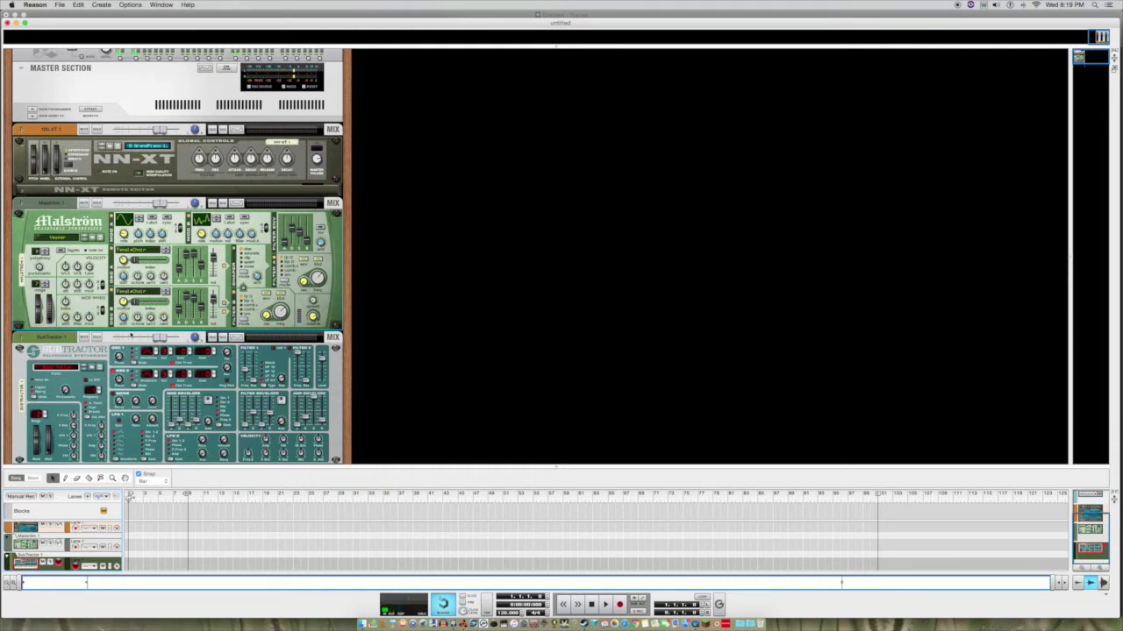
- Reset the SubTractor and the Malström devices to their initial patches
{"action": "scroll", "coordinate": [132, 335], "scroll_direction": "up", "scroll_amount": 1}
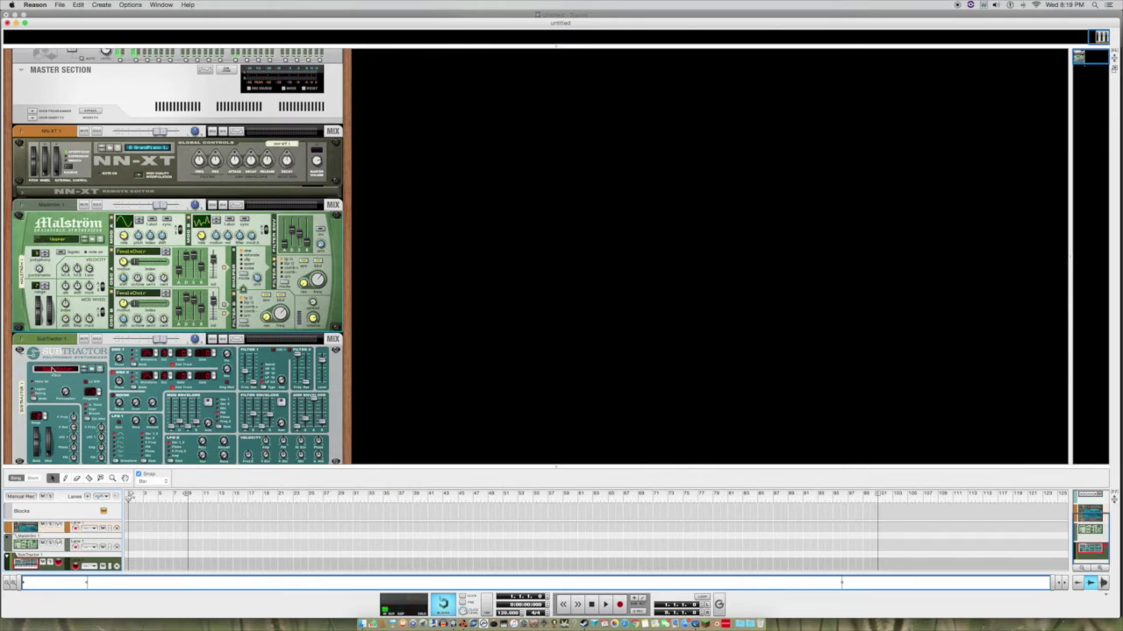
{"action": "right_click", "coordinate": [53, 370]}
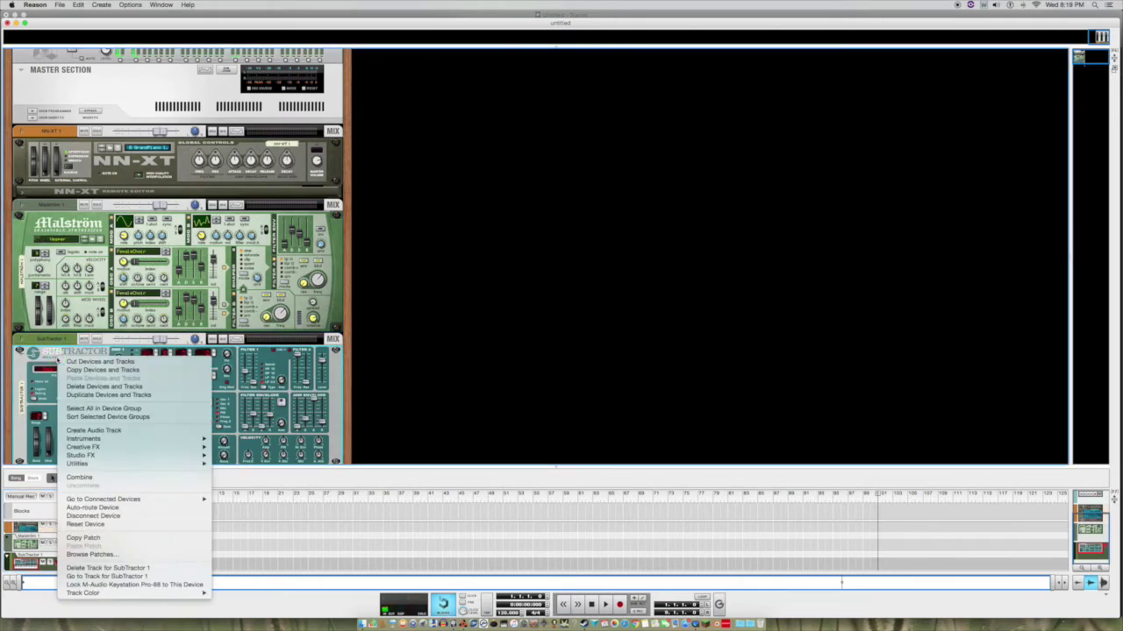
{"action": "left_click", "coordinate": [99, 525]}
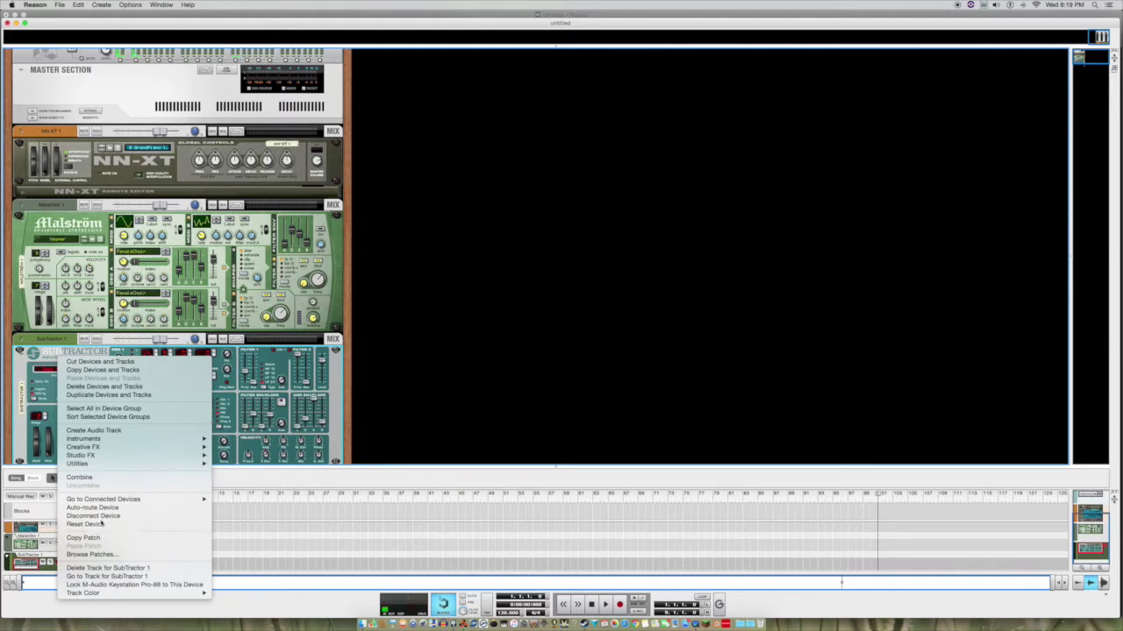
{"action": "right_click", "coordinate": [55, 225]}
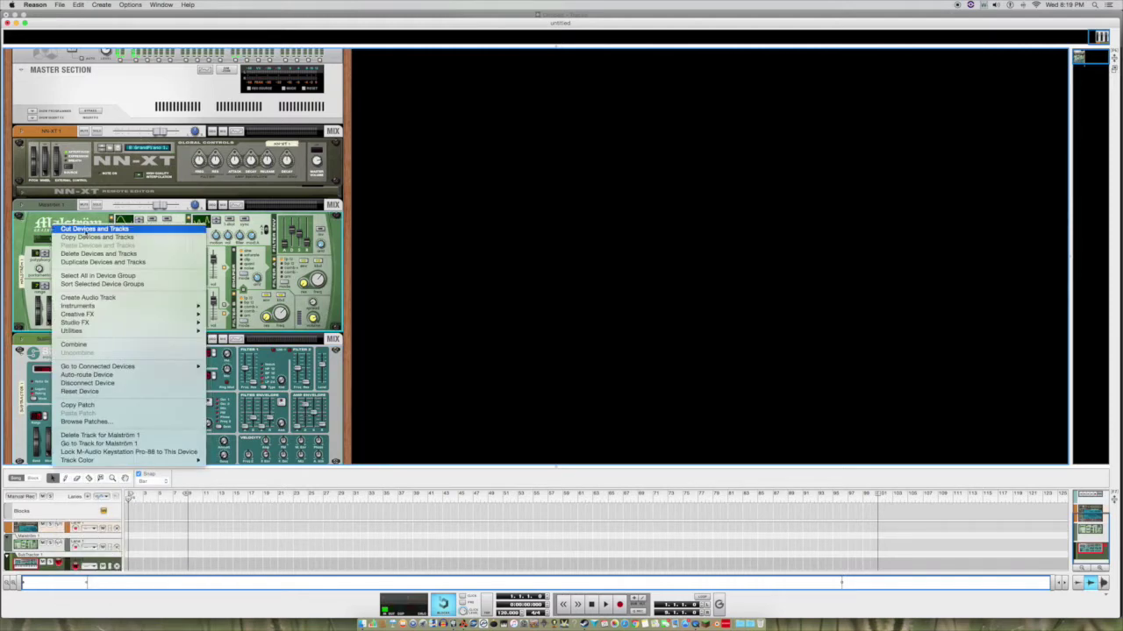
{"action": "left_click", "coordinate": [108, 392]}
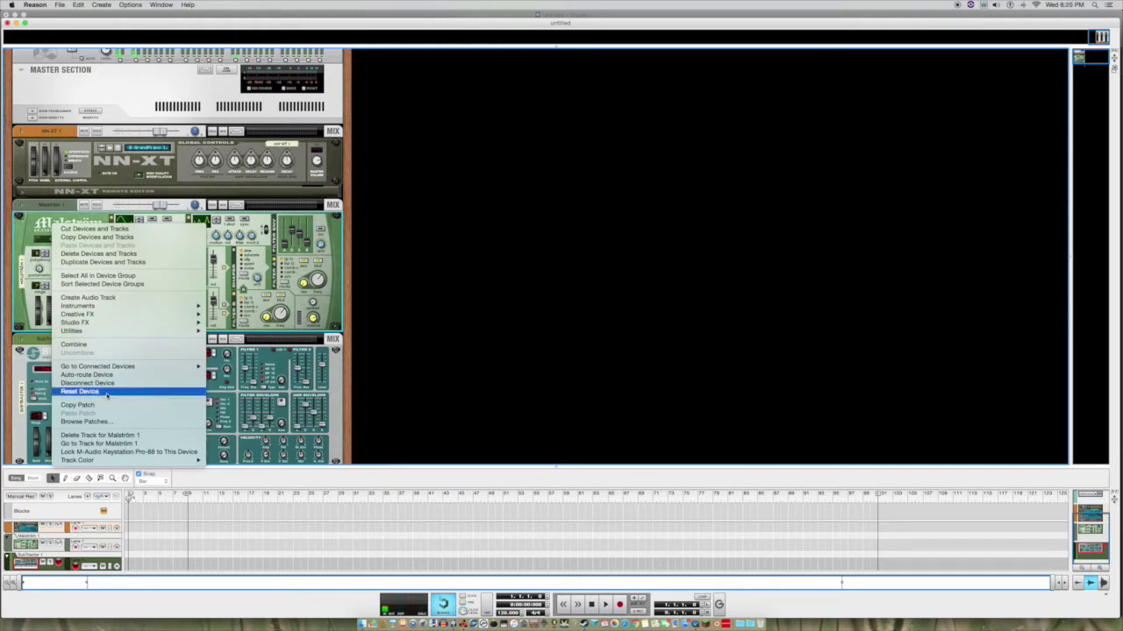
{"action": "left_click", "coordinate": [106, 392]}
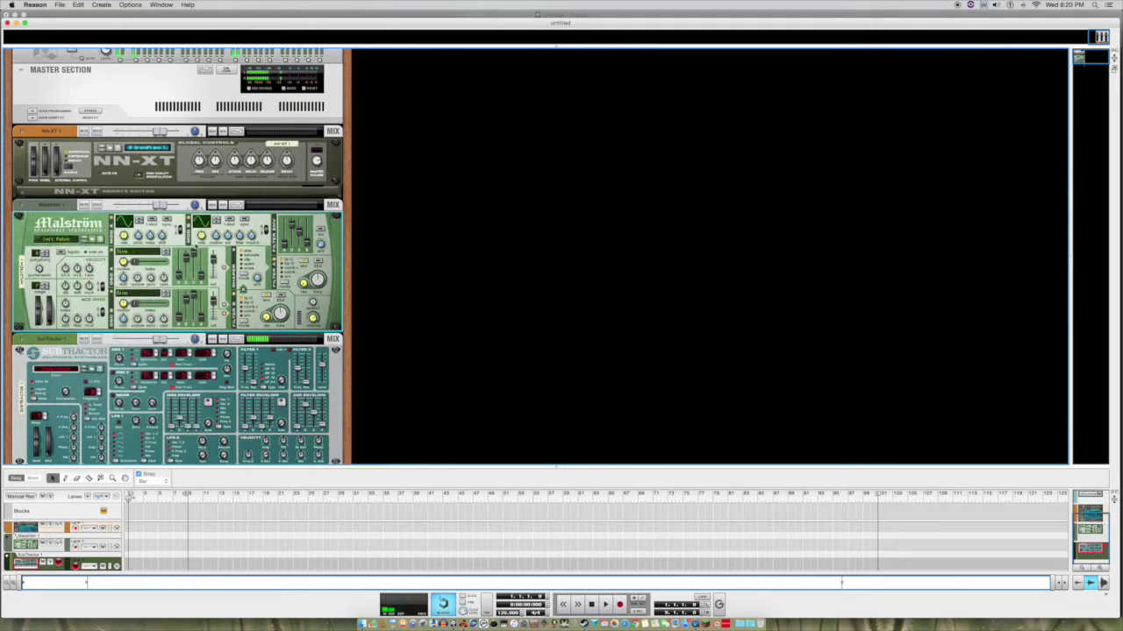
- Move keyboard input to the Malström track and back to the SubTractor track, and turn on the SubTractor's Oscillator 2
{"action": "left_click", "coordinate": [31, 543]}
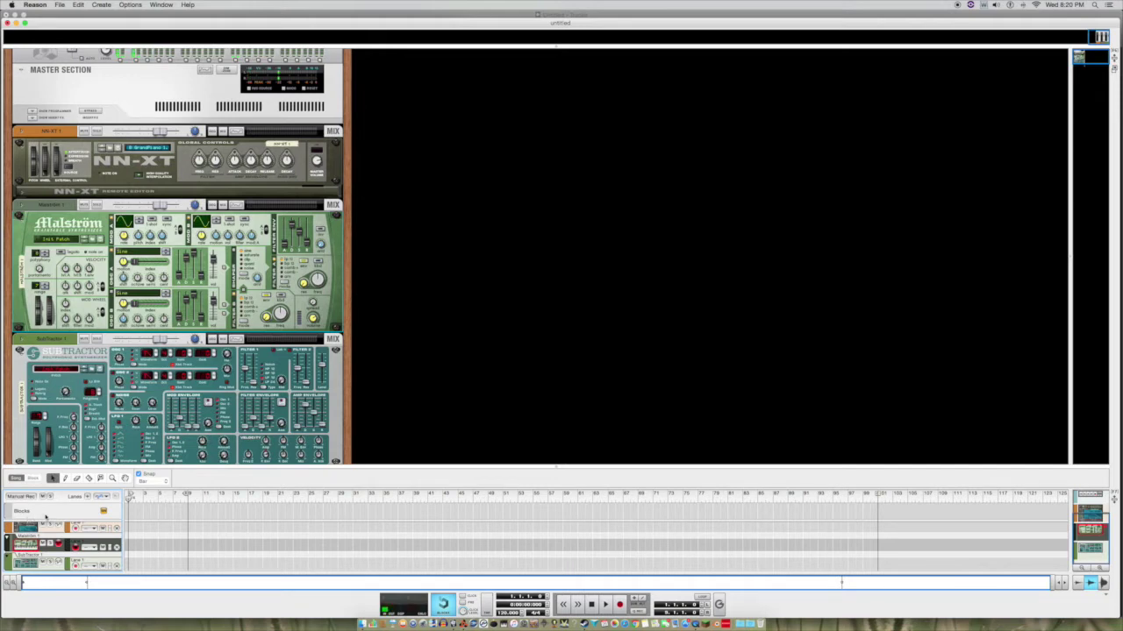
{"action": "left_click", "coordinate": [24, 563]}
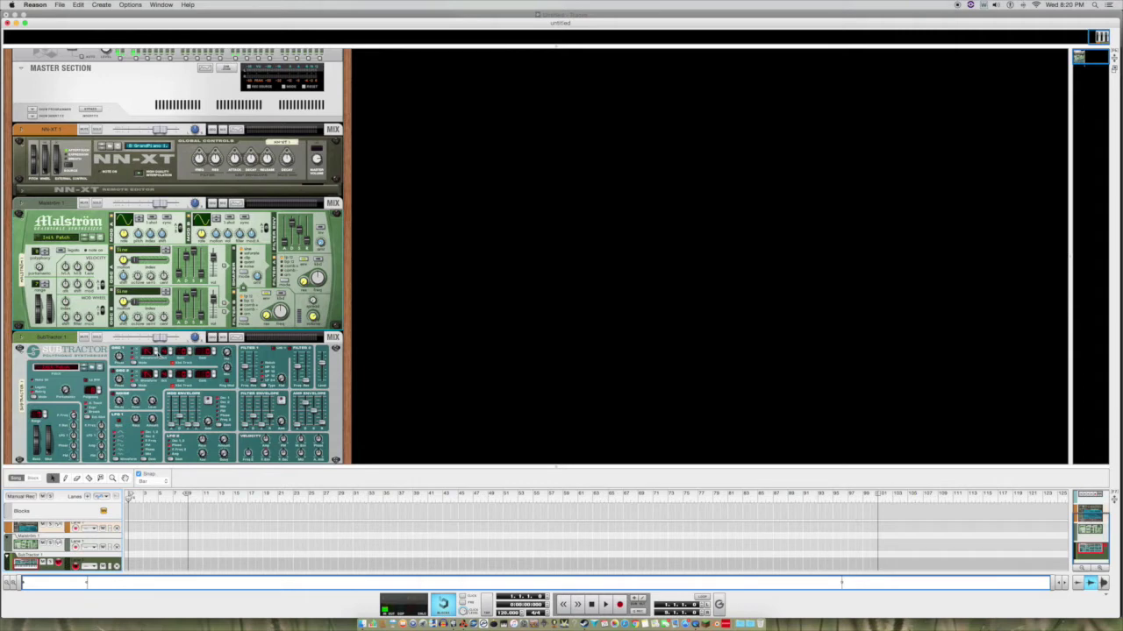
{"action": "left_click", "coordinate": [157, 356]}
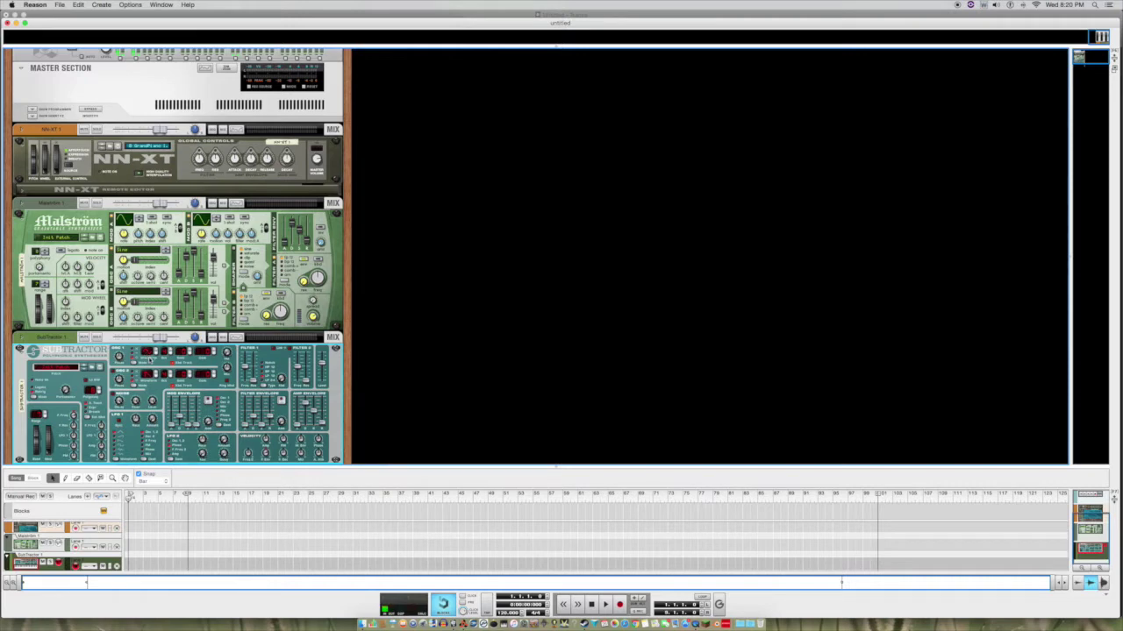
{"action": "left_click", "coordinate": [120, 381]}
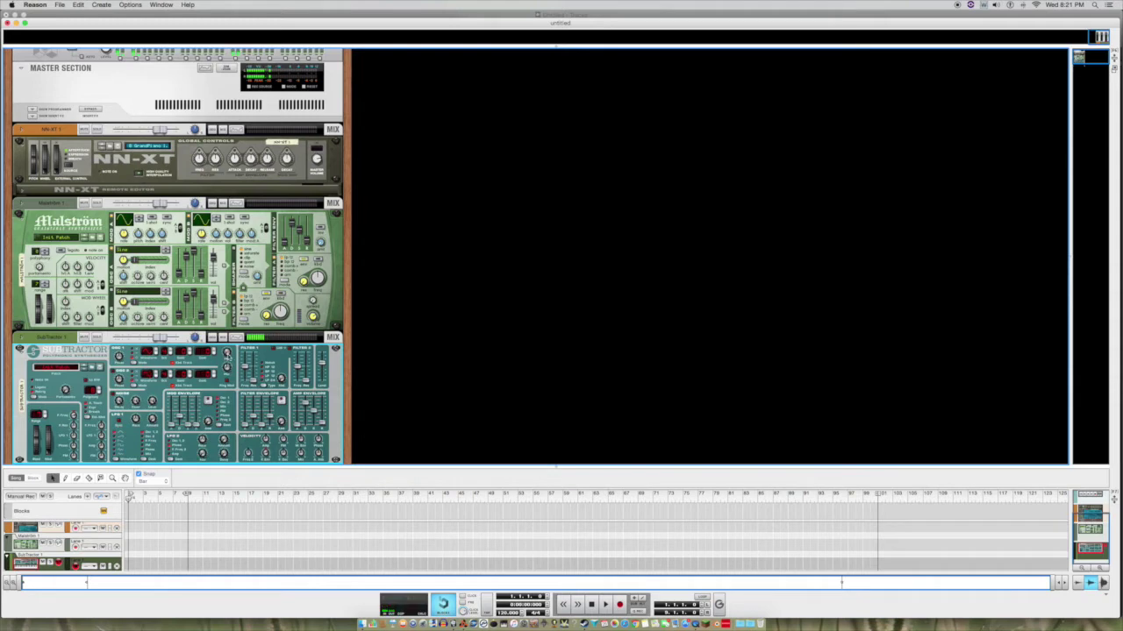
- Raise the SubTractor's mix channel level and adjust its oscillator mix and FM Amount
{"action": "left_click_drag", "start_coordinate": [228, 368], "coordinate": [230, 372]}
{"action": "mouse_move", "coordinate": [228, 357]}
{"action": "left_click_drag", "start_coordinate": [157, 338], "coordinate": [176, 339]}
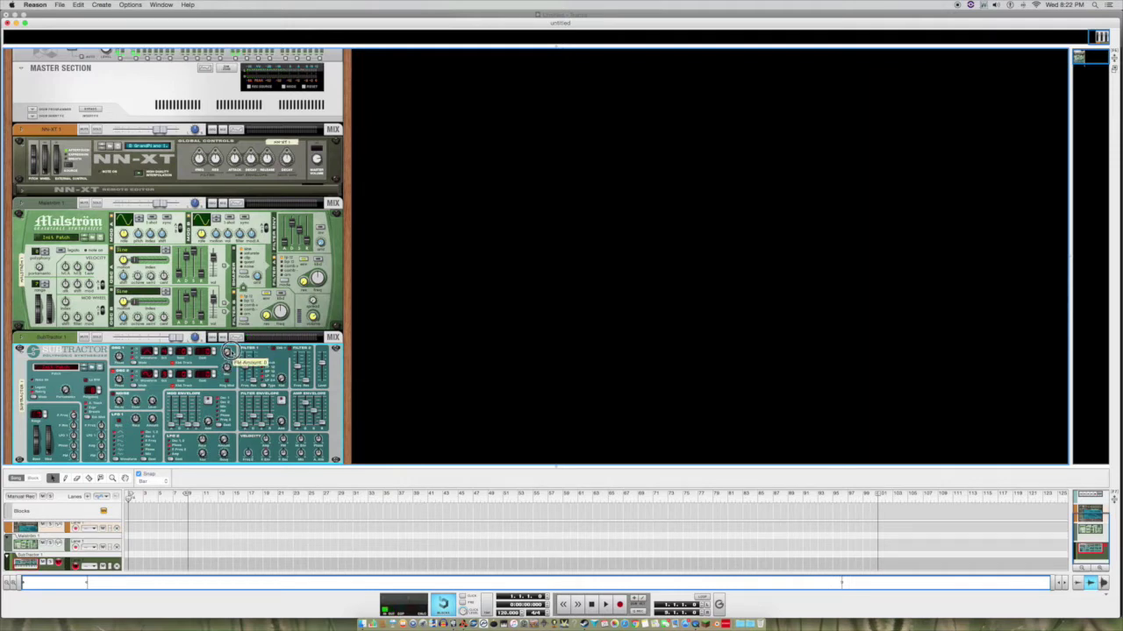
{"action": "left_click_drag", "start_coordinate": [231, 349], "coordinate": [236, 344]}
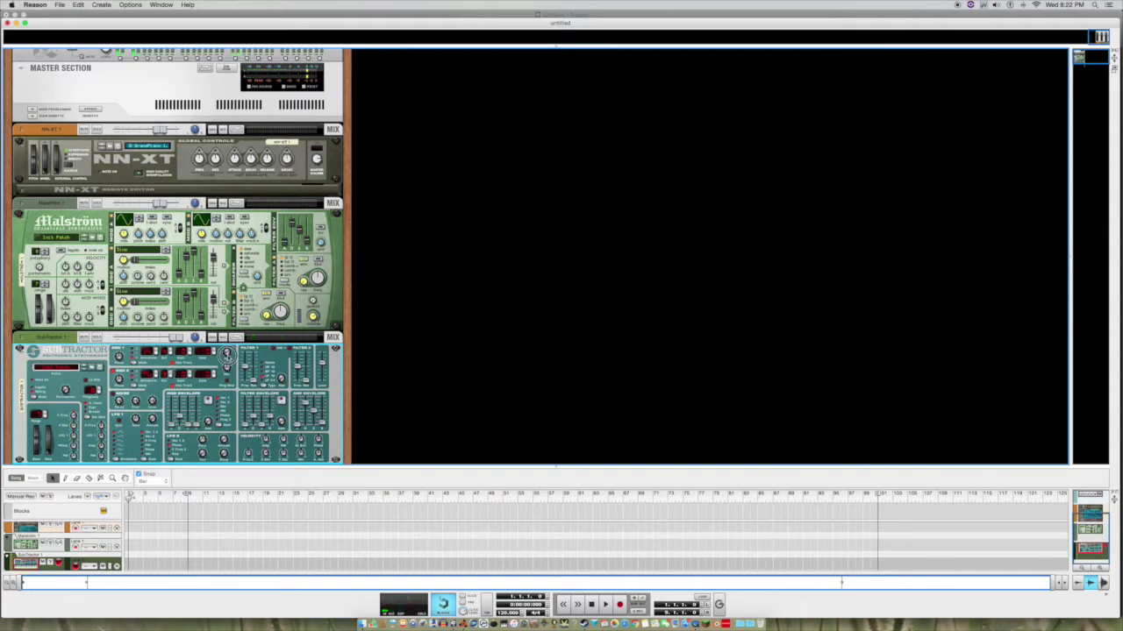
{"action": "mouse_move", "coordinate": [227, 354]}
{"action": "left_mouse_down"}
{"action": "mouse_move", "coordinate": [237, 356]}
{"action": "mouse_move", "coordinate": [237, 388]}
{"action": "mouse_move", "coordinate": [226, 354]}
{"action": "left_mouse_up"}
- Delete the SubTractor device and its track from the rack
{"action": "left_click", "coordinate": [61, 336]}
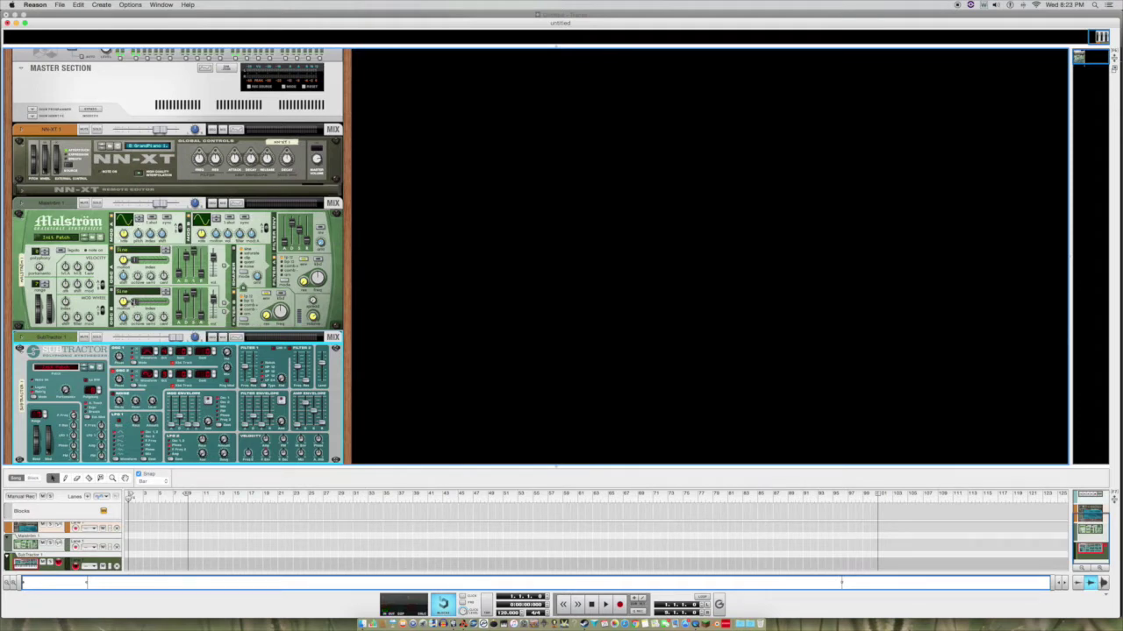
{"action": "key", "text": "BackSpace"}
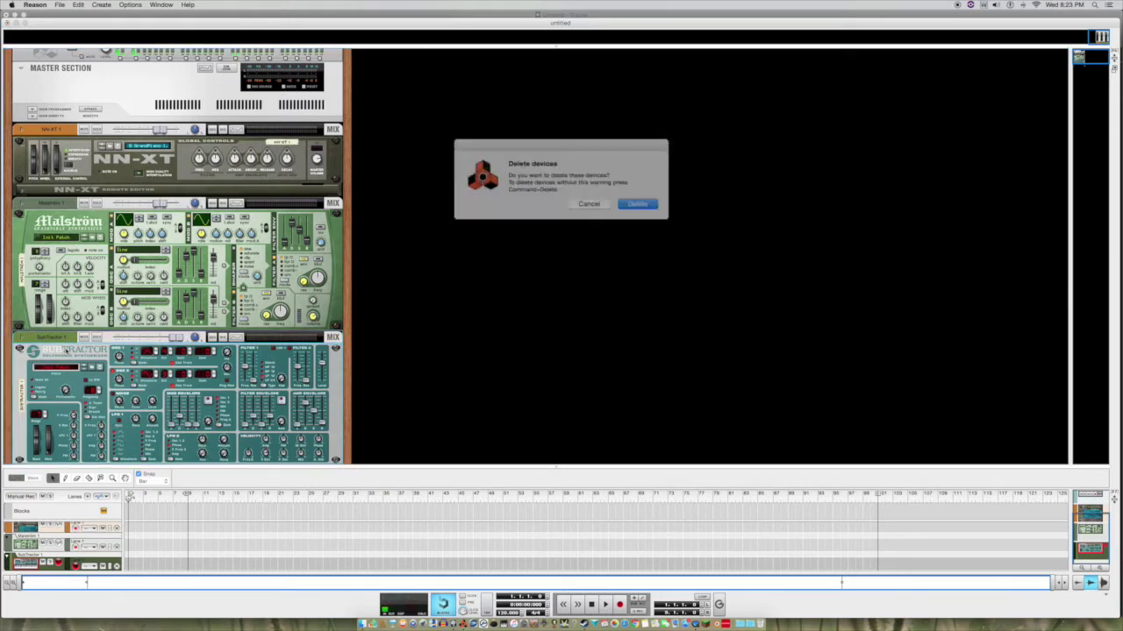
{"action": "key", "text": "Return"}
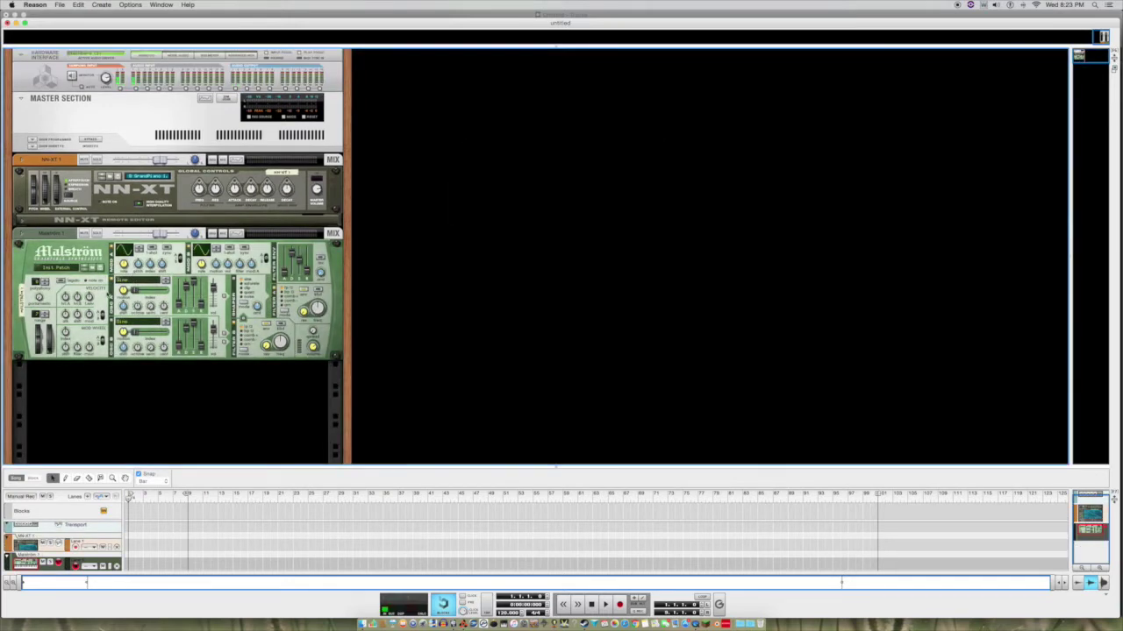
- Examine the list of graintables available for the Malström's Oscillator A
{"action": "left_click", "coordinate": [70, 259]}
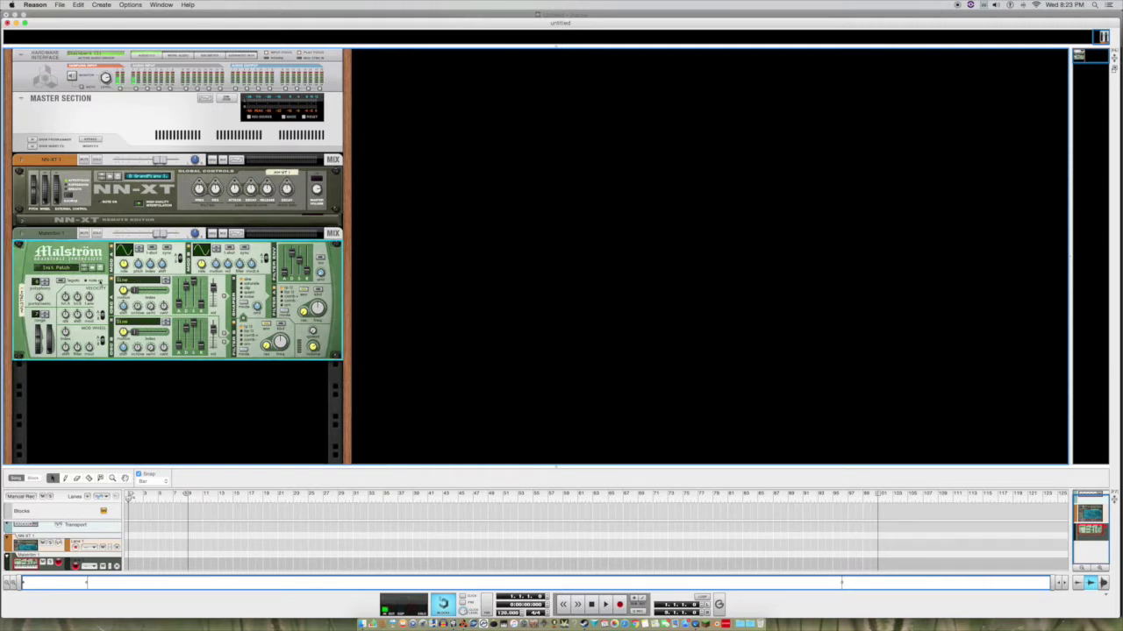
{"action": "left_click", "coordinate": [147, 281]}
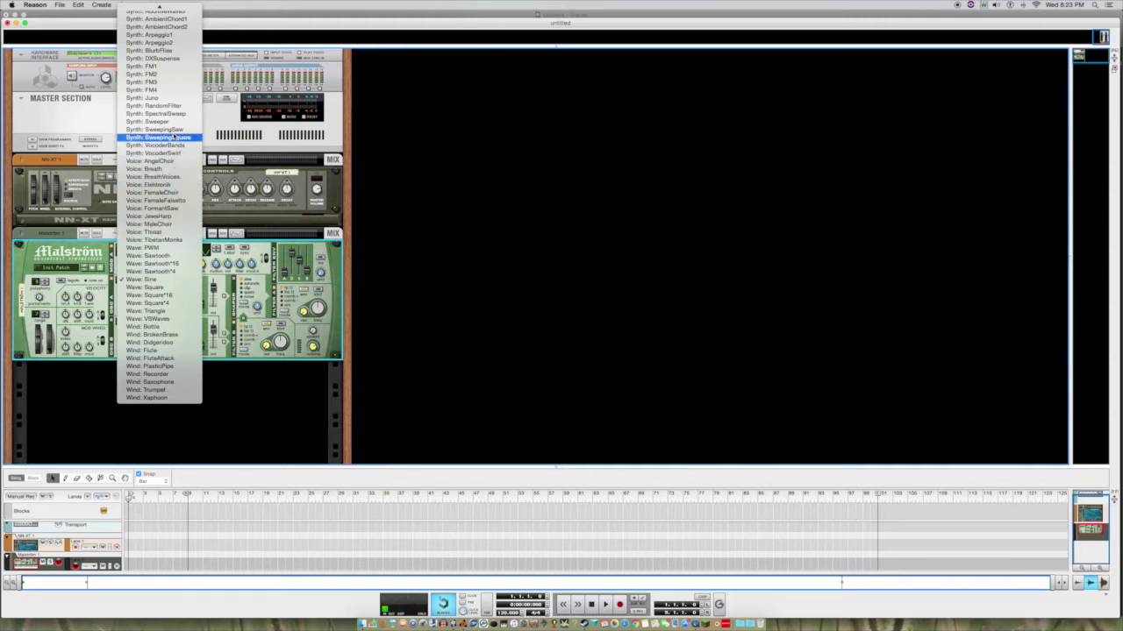
{"action": "scroll", "coordinate": [175, 138], "scroll_direction": "up", "scroll_amount": 3}
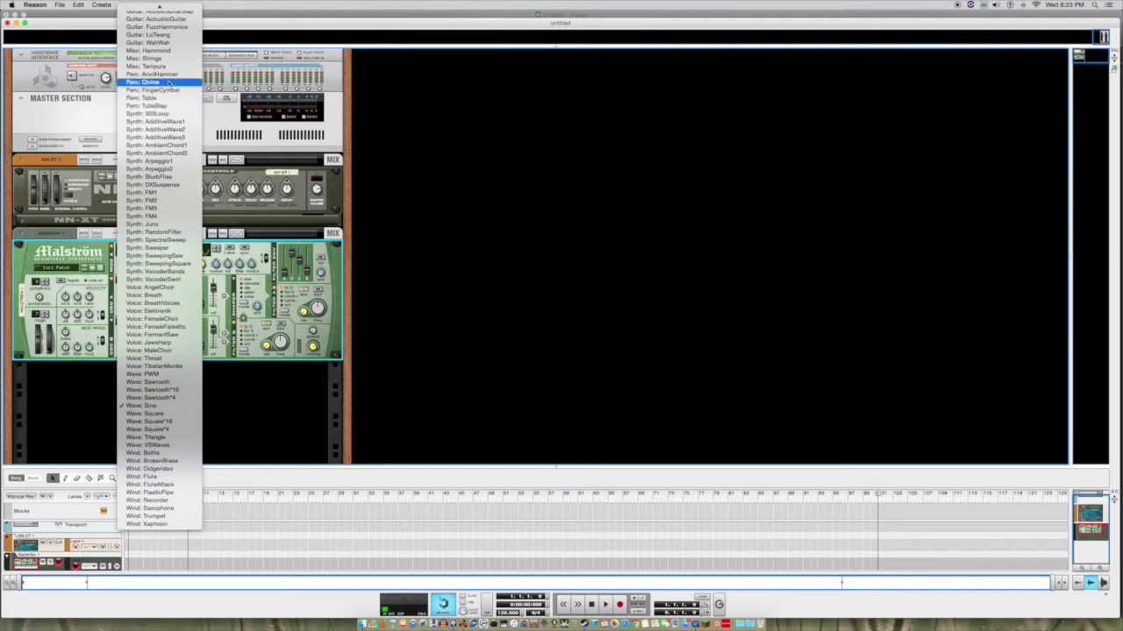
{"action": "scroll", "coordinate": [157, 82], "scroll_direction": "up", "scroll_amount": 5}
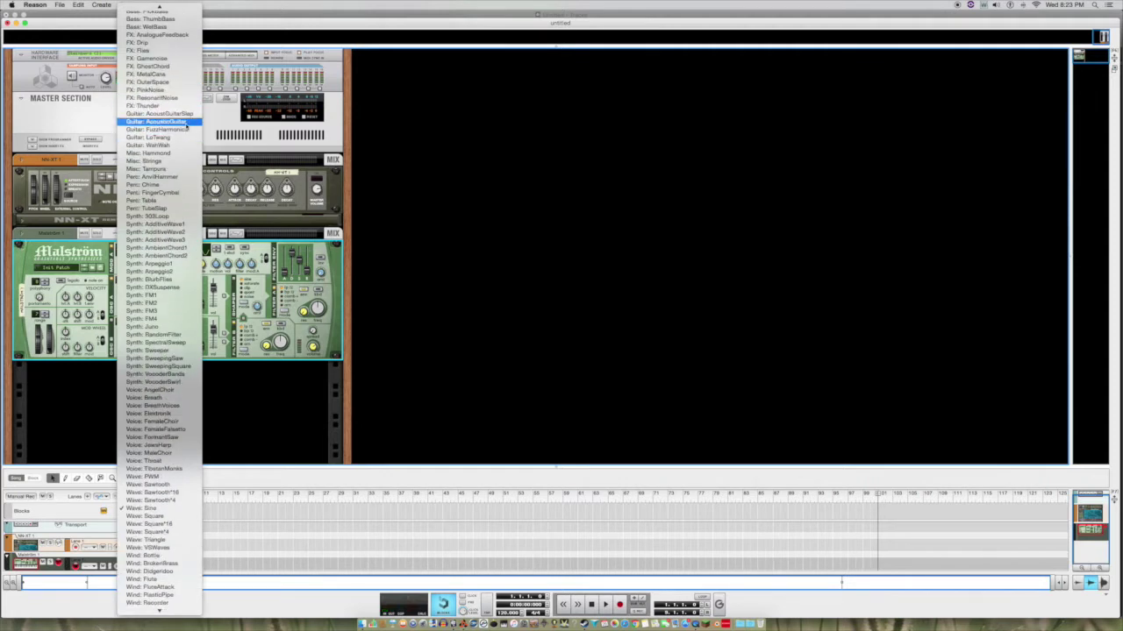
{"action": "scroll", "coordinate": [186, 128], "scroll_direction": "up", "scroll_amount": 1}
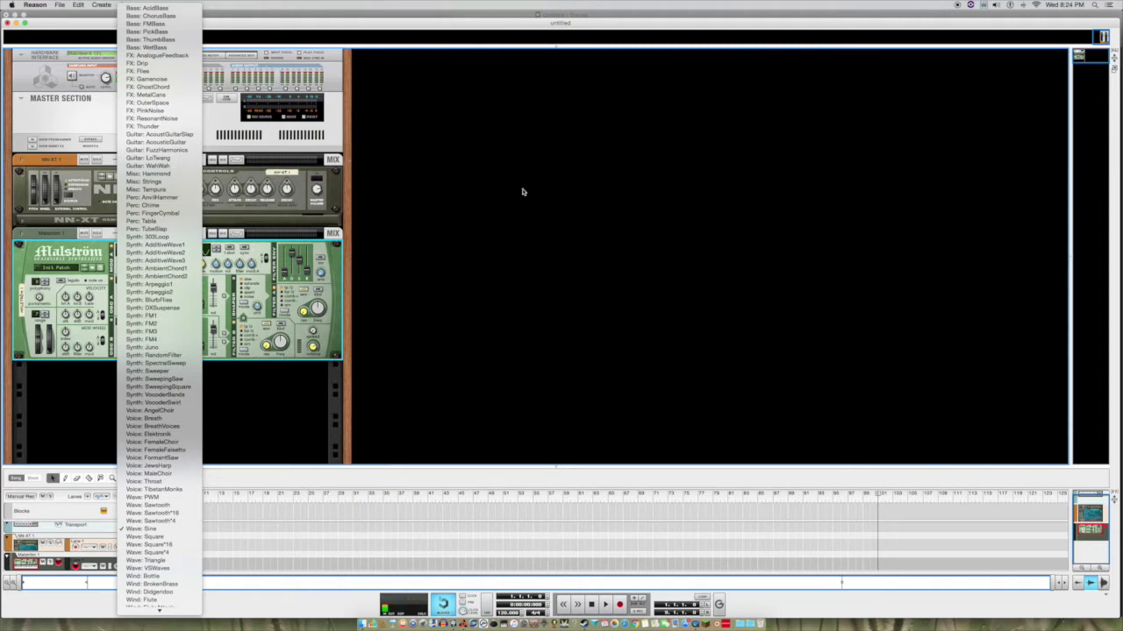
{"action": "left_click", "coordinate": [411, 160]}
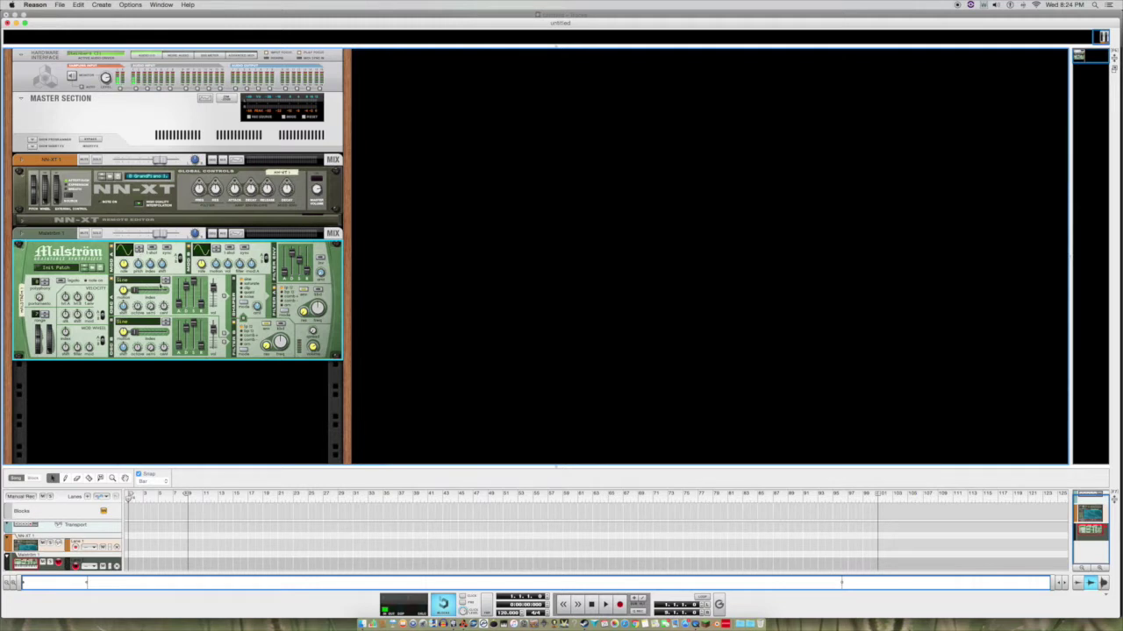
- Set the Malström's Oscillator A to Voice: FemaleChoir, and replace it with Voice: TibetanMonks
{"action": "left_click", "coordinate": [152, 283]}
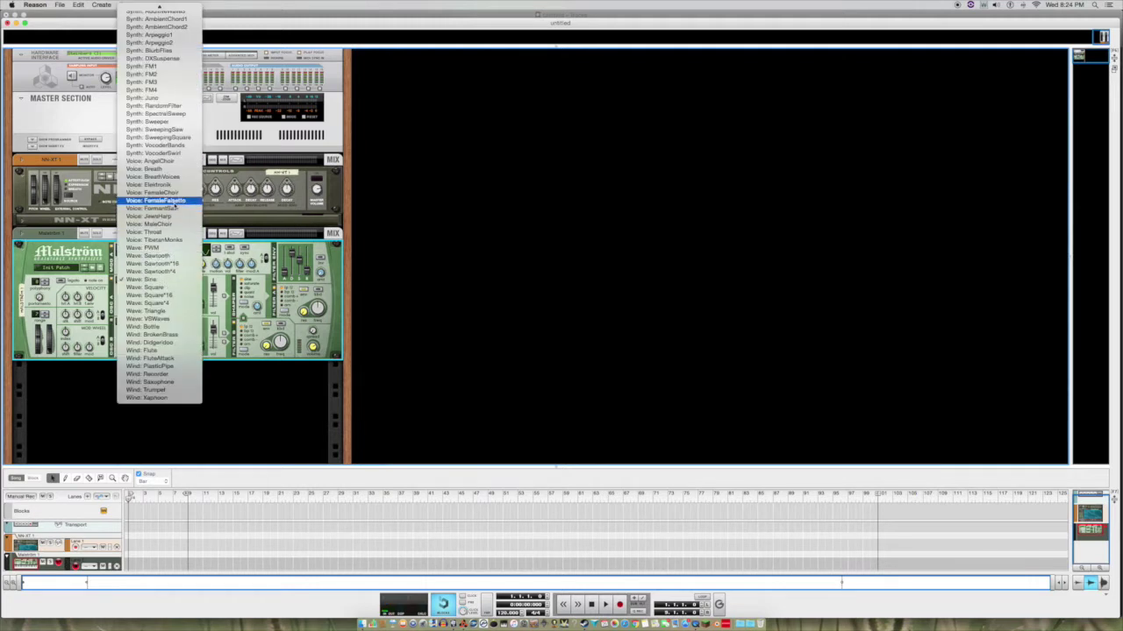
{"action": "scroll", "coordinate": [138, 91], "scroll_direction": "up", "scroll_amount": 1}
{"action": "scroll", "coordinate": [138, 91], "scroll_direction": "up", "scroll_amount": 5}
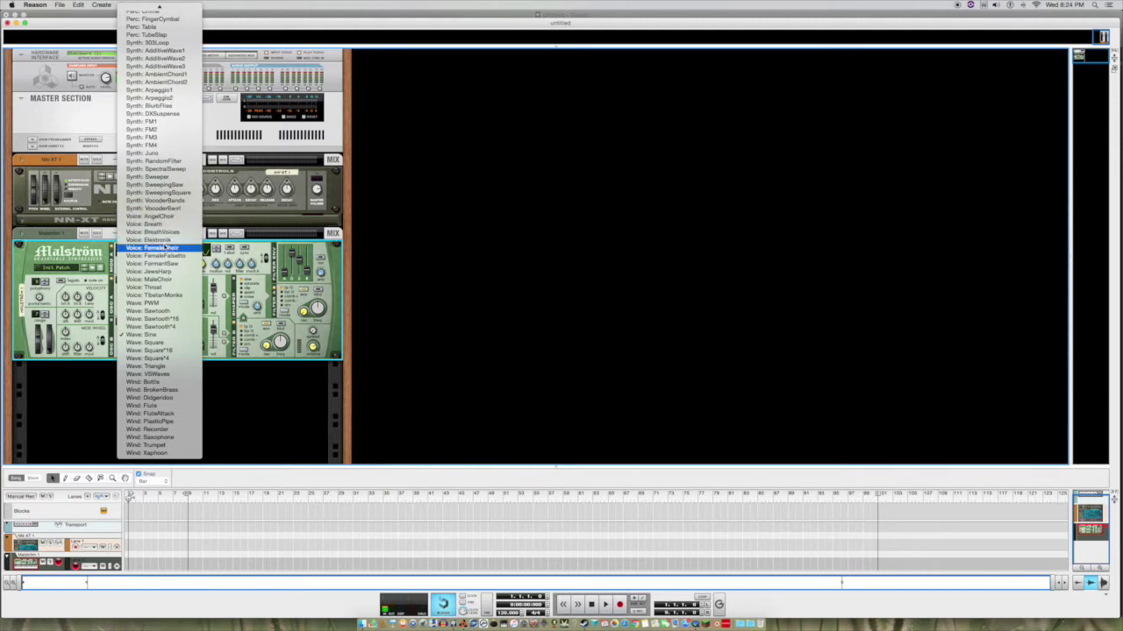
{"action": "left_click", "coordinate": [165, 252]}
{"action": "left_click", "coordinate": [179, 275]}
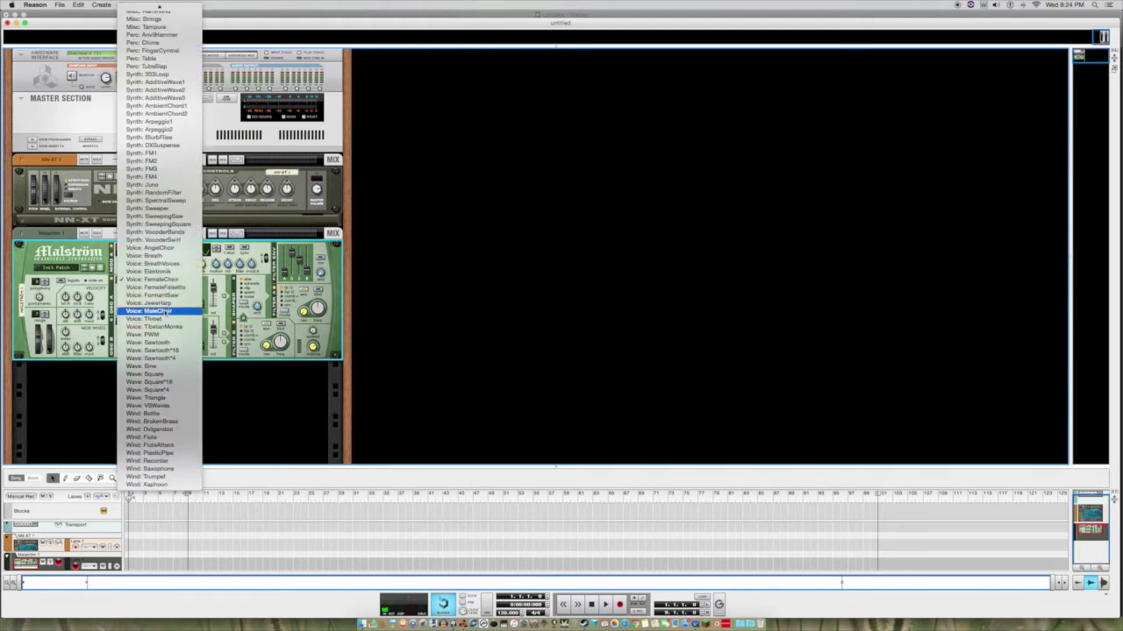
{"action": "left_click", "coordinate": [158, 326]}
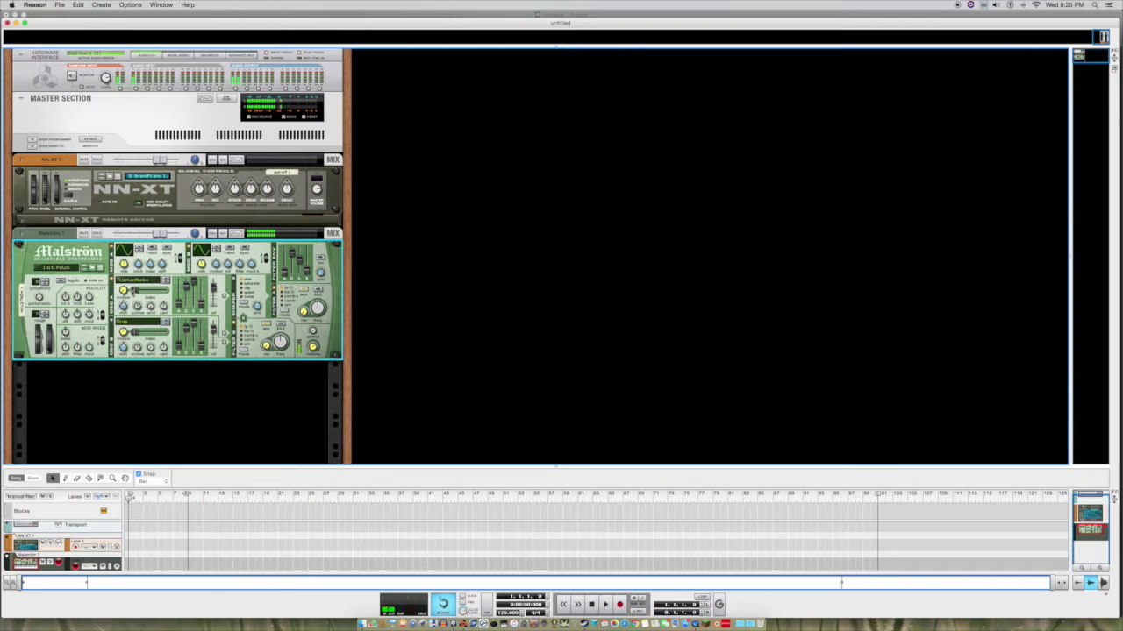
- Adjust Oscillator A's controls, reset its Motion to the default, and review its graintable list again
{"action": "mouse_move", "coordinate": [134, 289]}
{"action": "left_mouse_down"}
{"action": "mouse_move", "coordinate": [158, 300]}
{"action": "mouse_move", "coordinate": [132, 300]}
{"action": "left_mouse_up"}
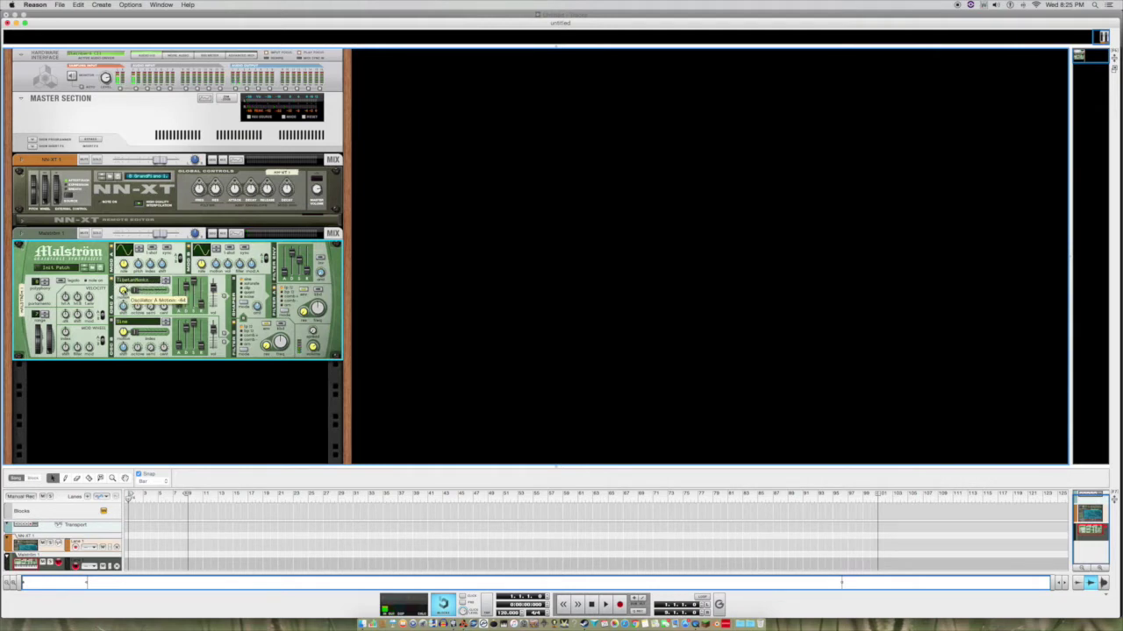
{"action": "left_click", "coordinate": [123, 292], "text": "super"}
{"action": "left_click", "coordinate": [130, 281]}
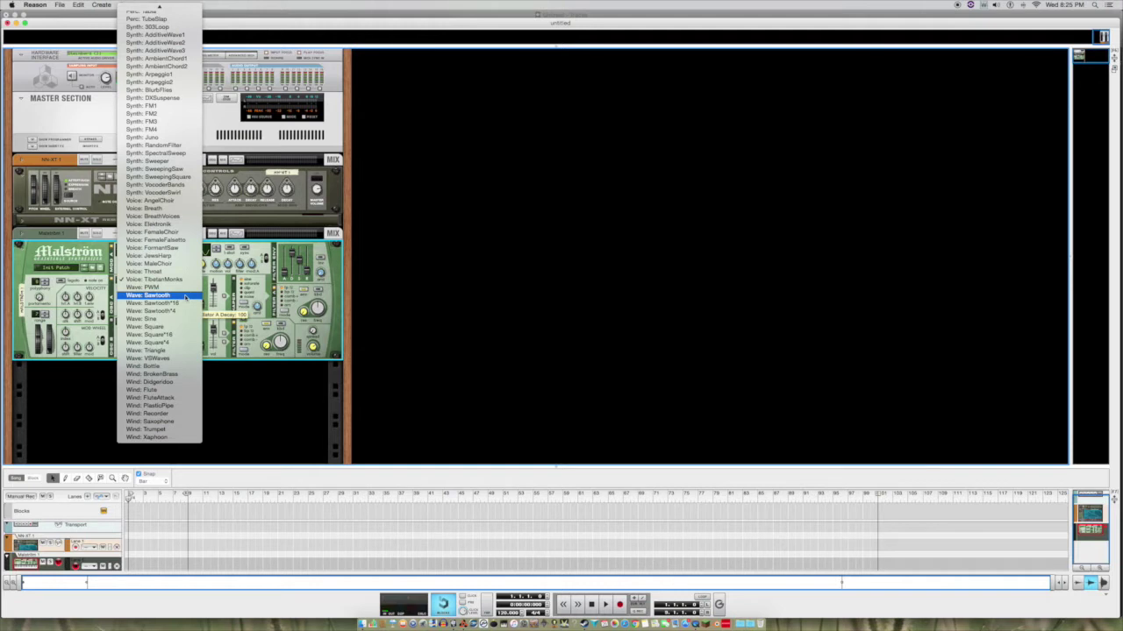
{"action": "scroll", "coordinate": [185, 299], "scroll_direction": "up", "scroll_amount": 1}
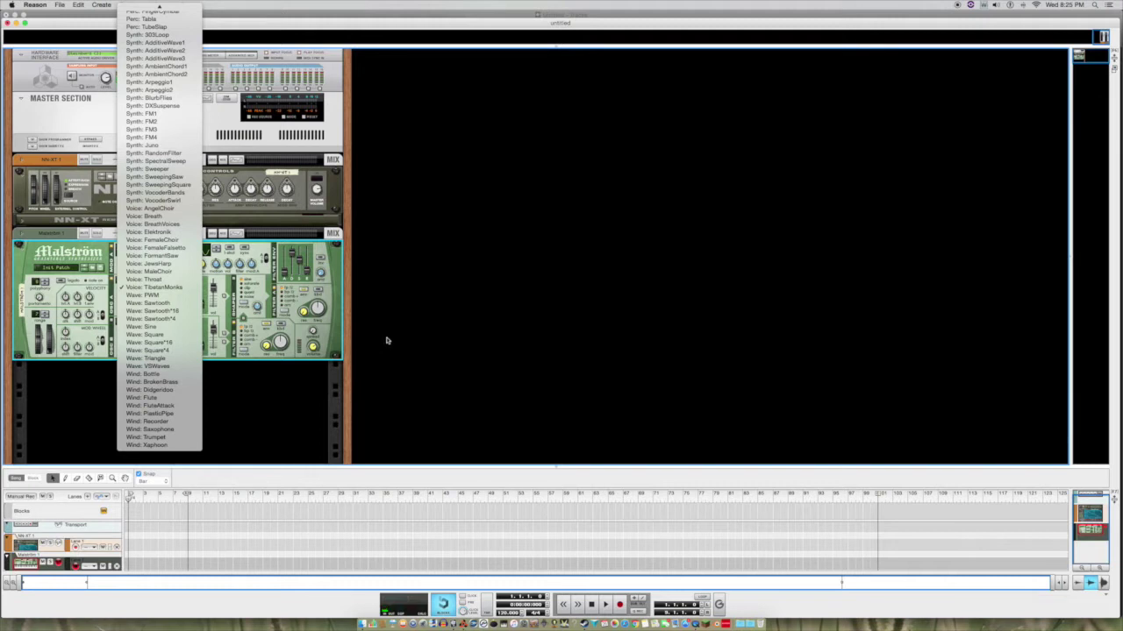
{"action": "left_click", "coordinate": [345, 383]}
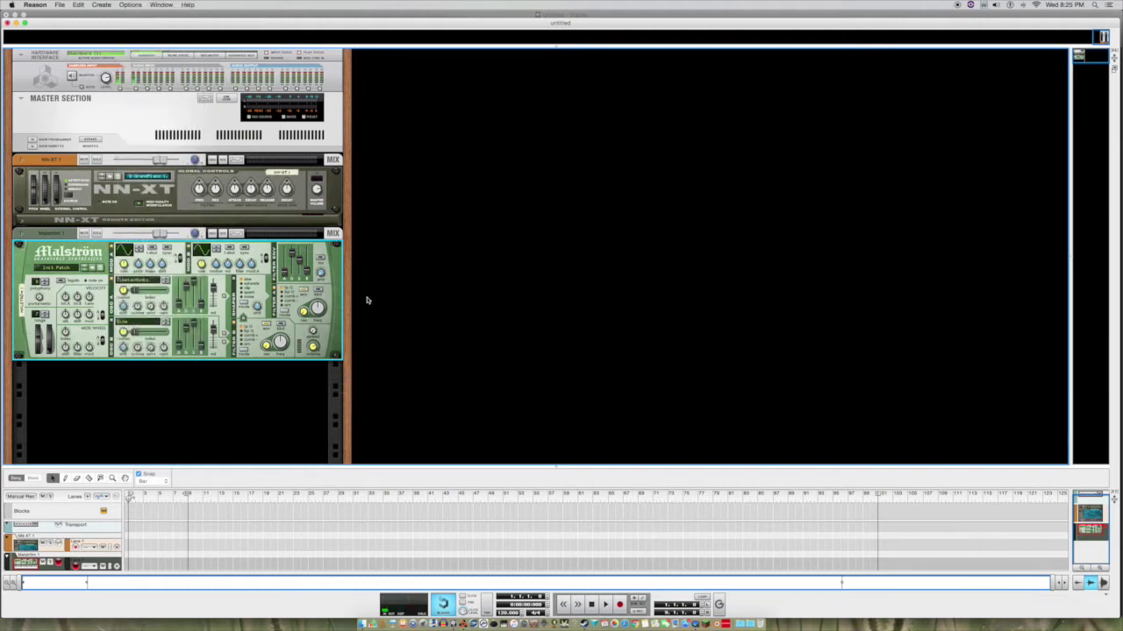
- Delete the Malström device together with its mix channel from the rack
{"action": "left_click", "coordinate": [317, 236]}
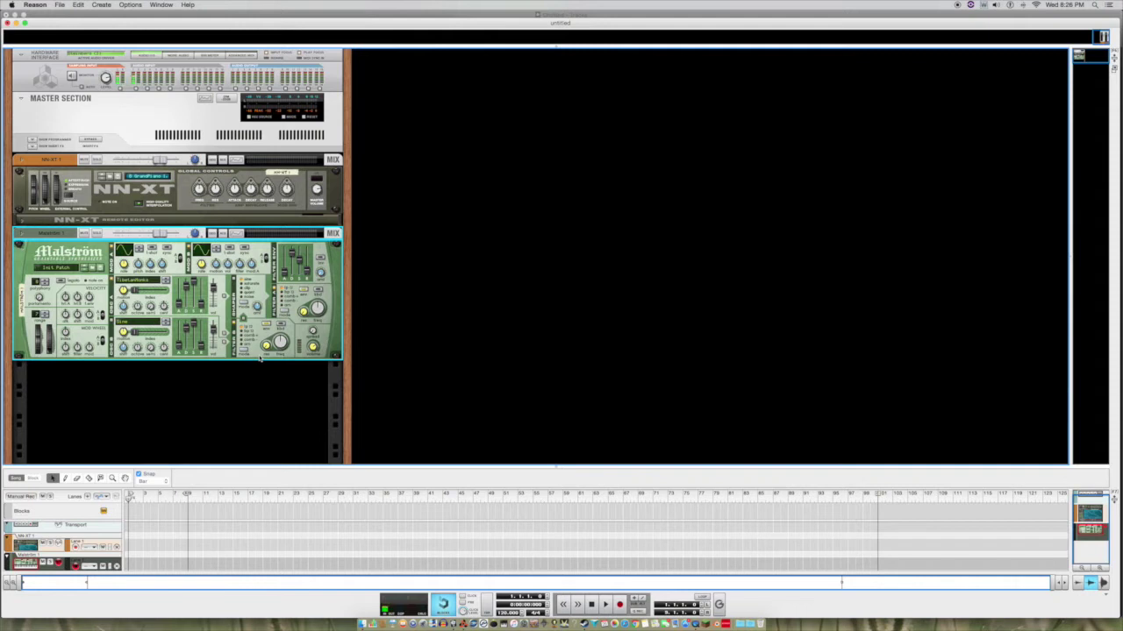
{"action": "key", "text": "Delete"}
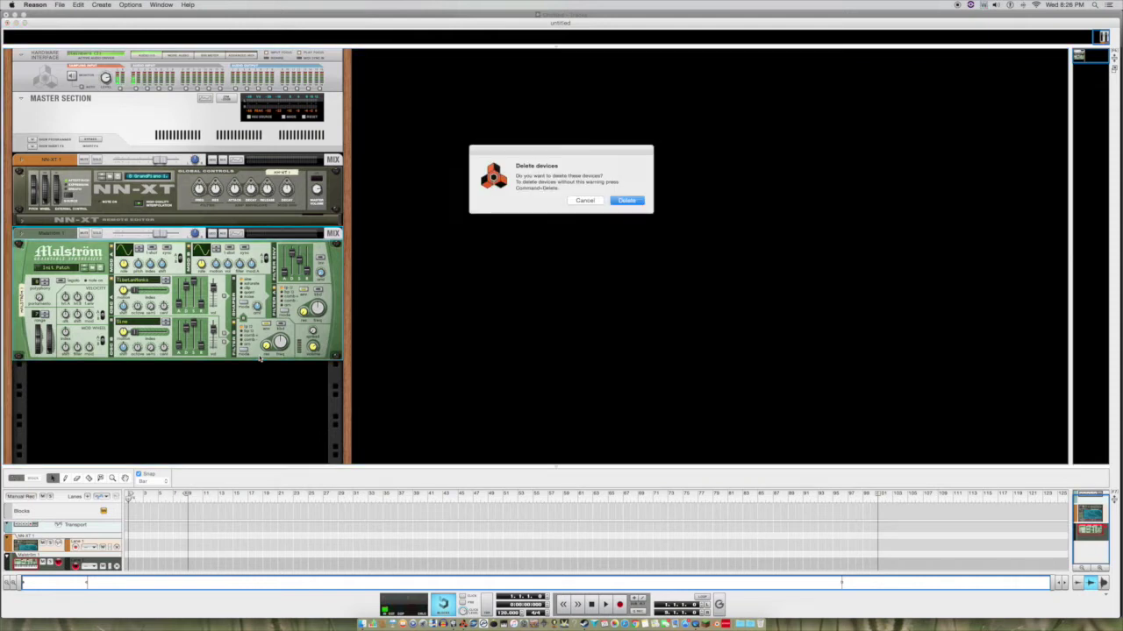
{"action": "key", "text": "Return"}
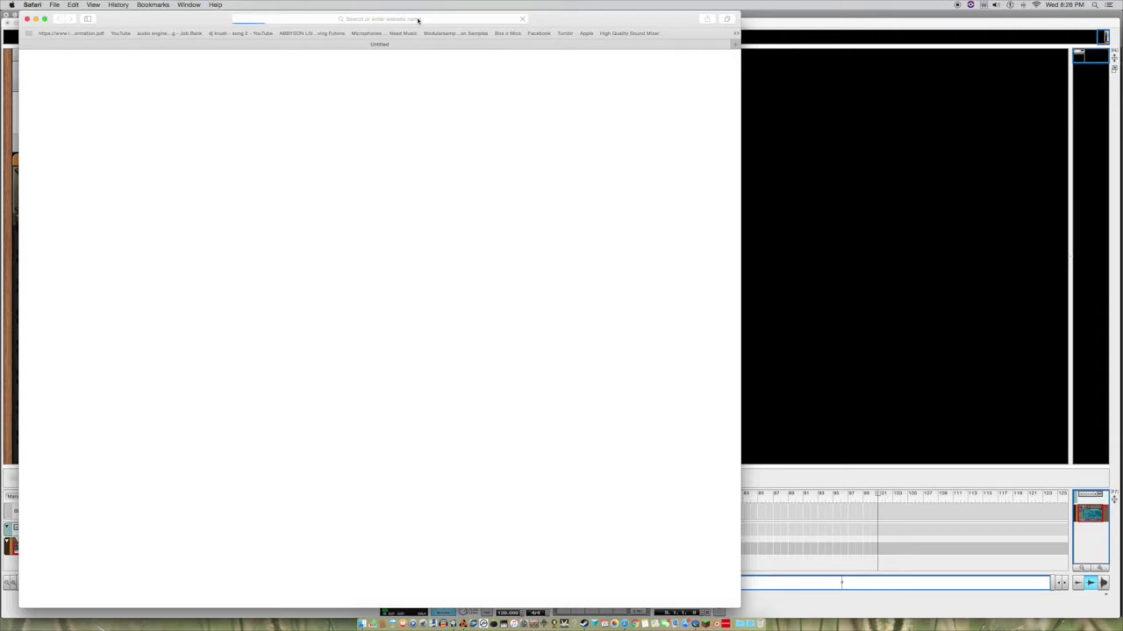
- Open the Freesound website in Safari and search its sounds for "waveform"
{"action": "left_click", "coordinate": [122, 33]}
{"action": "left_click", "coordinate": [376, 33]}
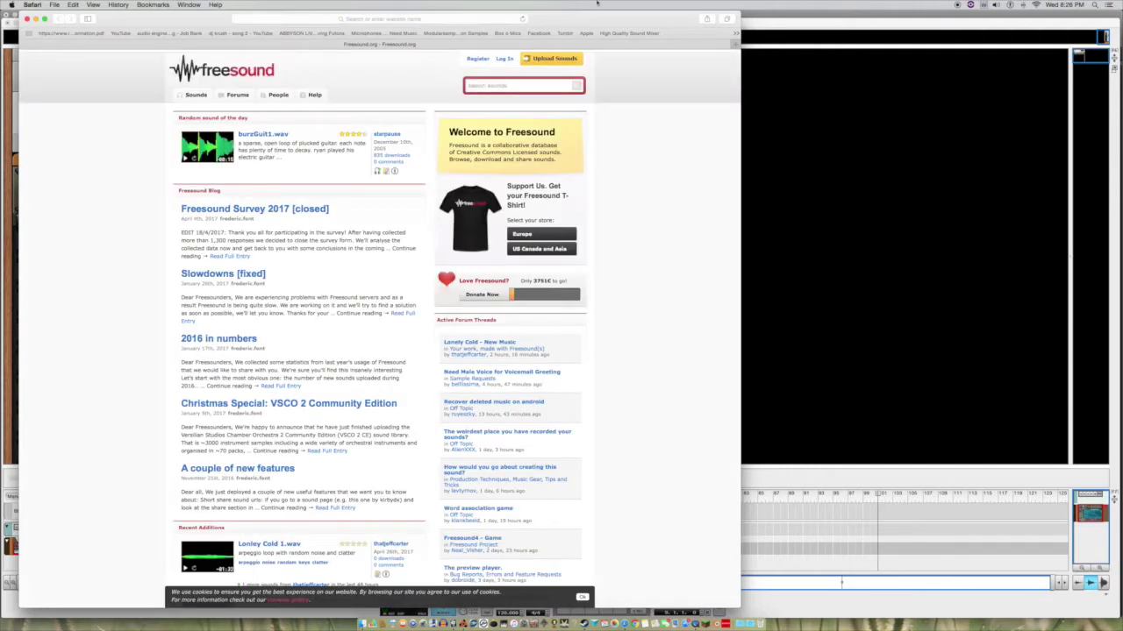
{"action": "left_click", "coordinate": [537, 86]}
{"action": "type", "text": "waveform"}
{"action": "key", "text": "Return"}
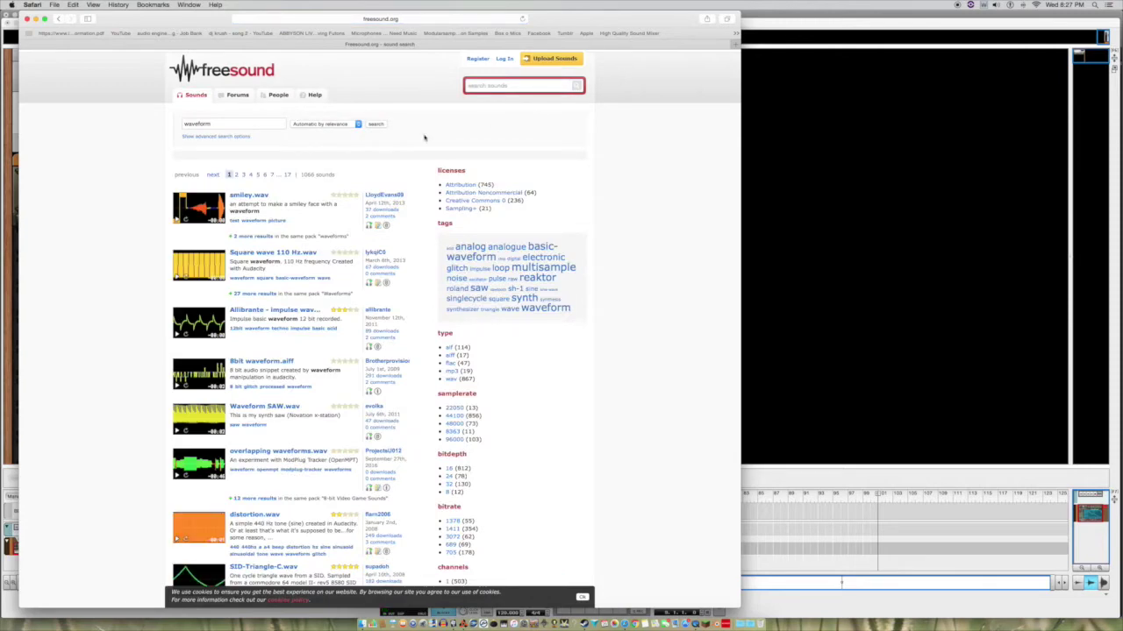
- Look through the waveform results and preview the sound 8bit waveform.aiff
{"action": "scroll", "coordinate": [254, 311], "scroll_direction": "down", "scroll_amount": 3}
{"action": "scroll", "coordinate": [261, 314], "scroll_direction": "down", "scroll_amount": 8}
{"action": "scroll", "coordinate": [261, 314], "scroll_direction": "up", "scroll_amount": 10}
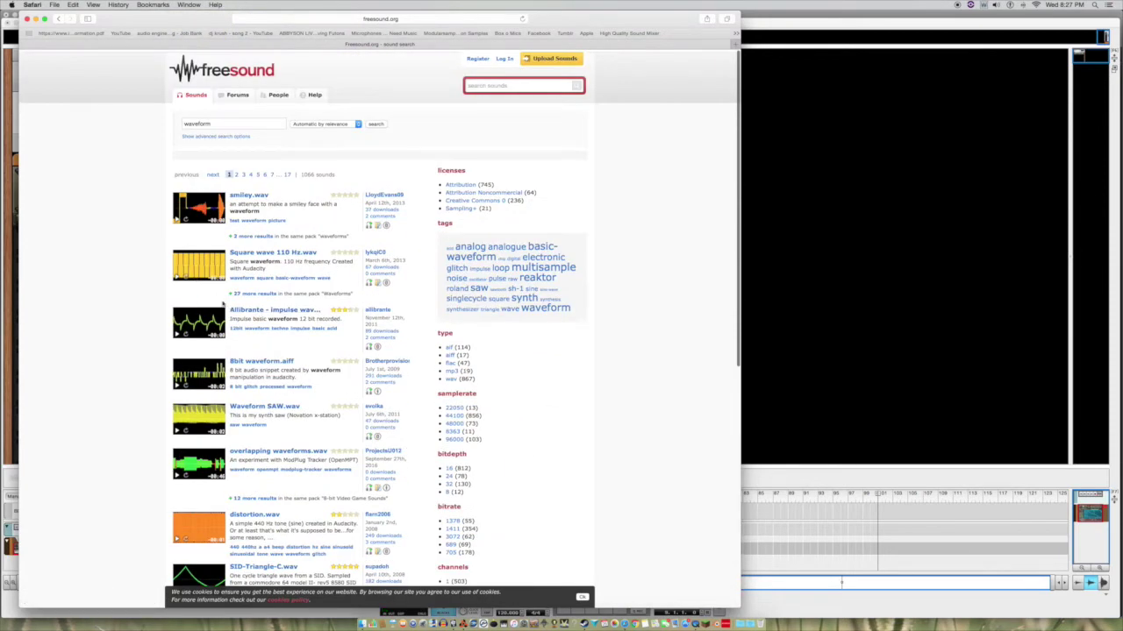
{"action": "scroll", "coordinate": [200, 309], "scroll_direction": "down", "scroll_amount": 1}
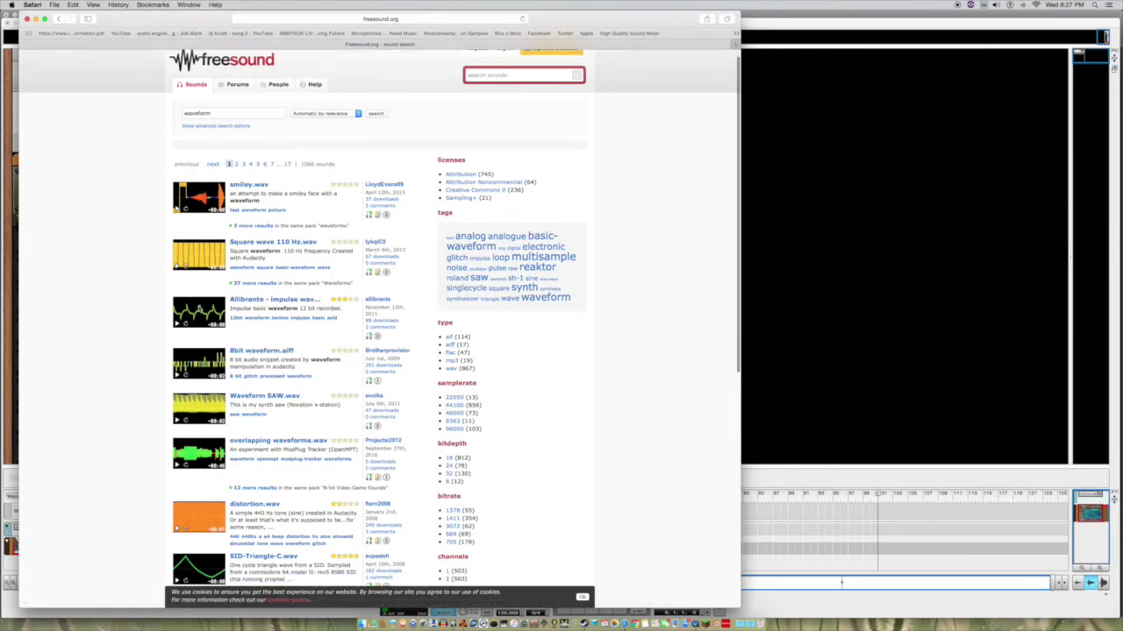
{"action": "scroll", "coordinate": [200, 309], "scroll_direction": "down", "scroll_amount": 2}
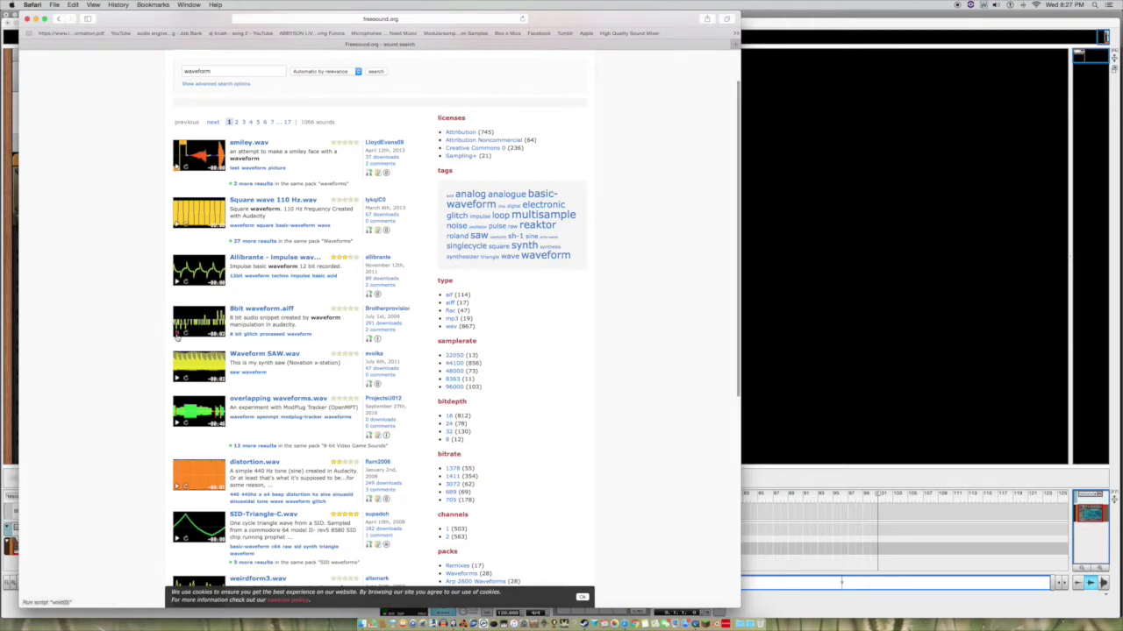
{"action": "left_click", "coordinate": [176, 335]}
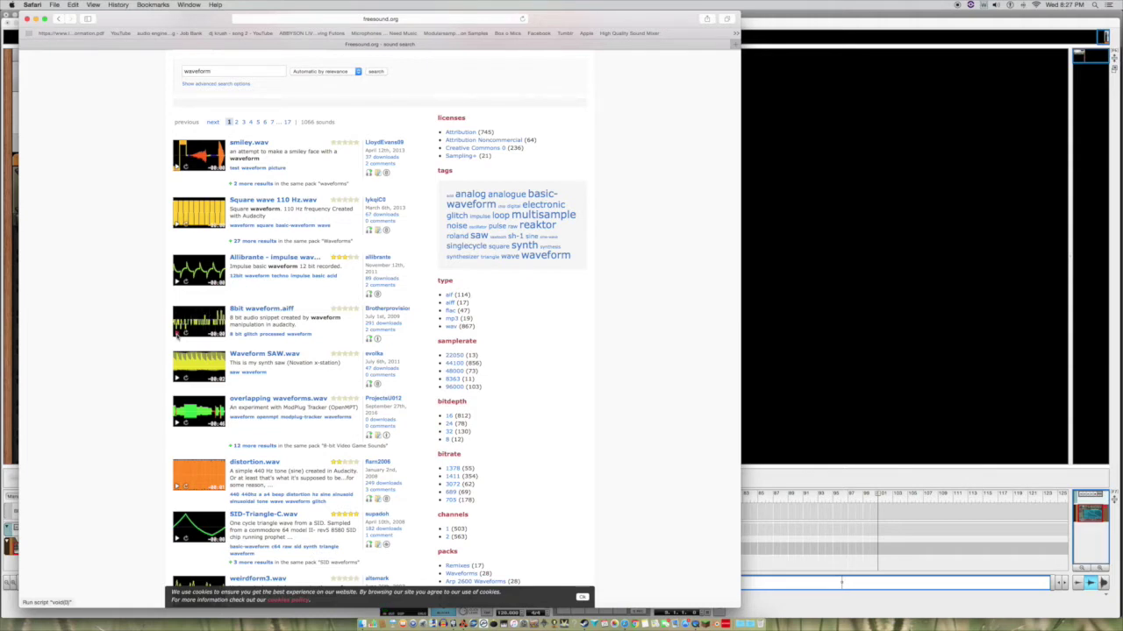
{"action": "left_click", "coordinate": [254, 309]}
{"action": "right_click", "coordinate": [263, 310]}
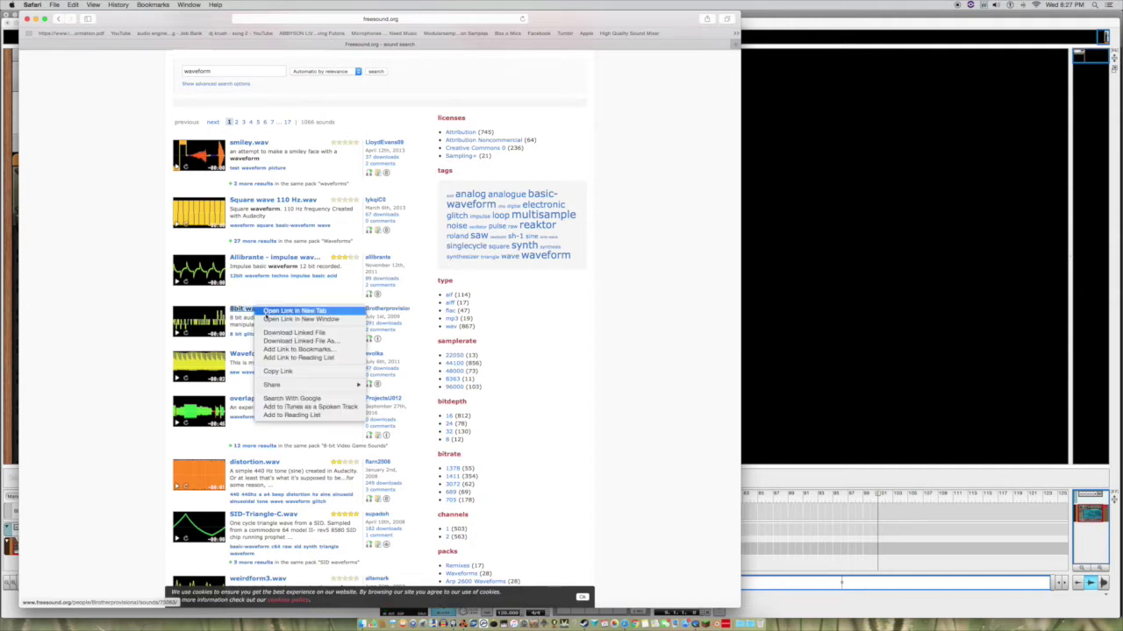
{"action": "left_click", "coordinate": [140, 314]}
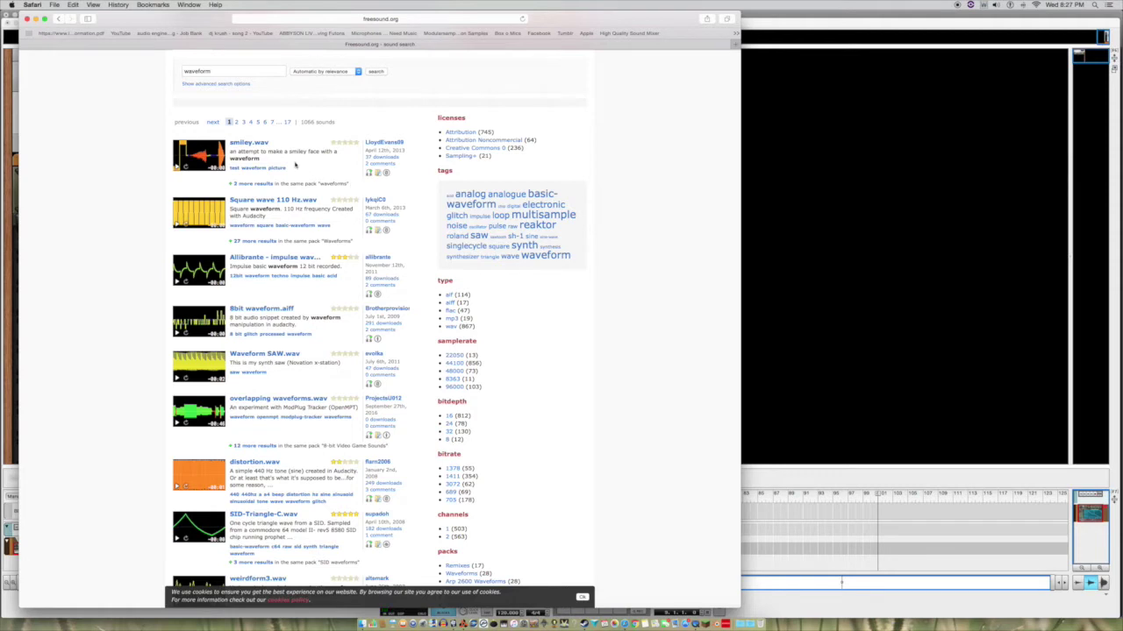
- Filter the results by the Creative Commons 0 license, then preview the 12 bit impulse waveform and open it in a new tab
{"action": "left_click", "coordinate": [488, 149]}
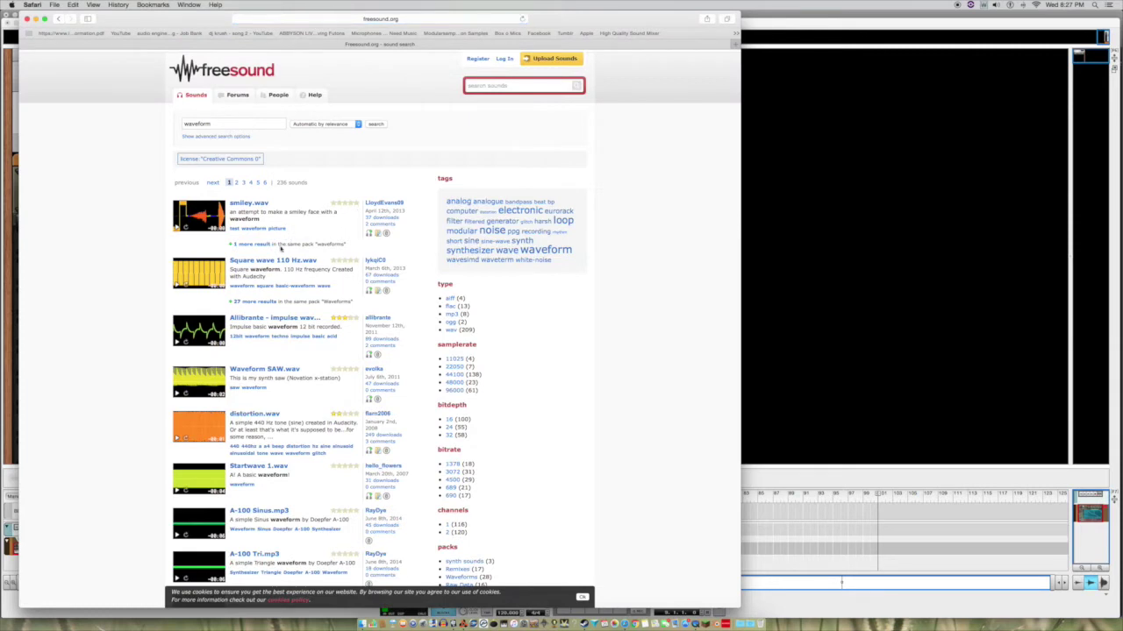
{"action": "scroll", "coordinate": [228, 290], "scroll_direction": "down", "scroll_amount": 1}
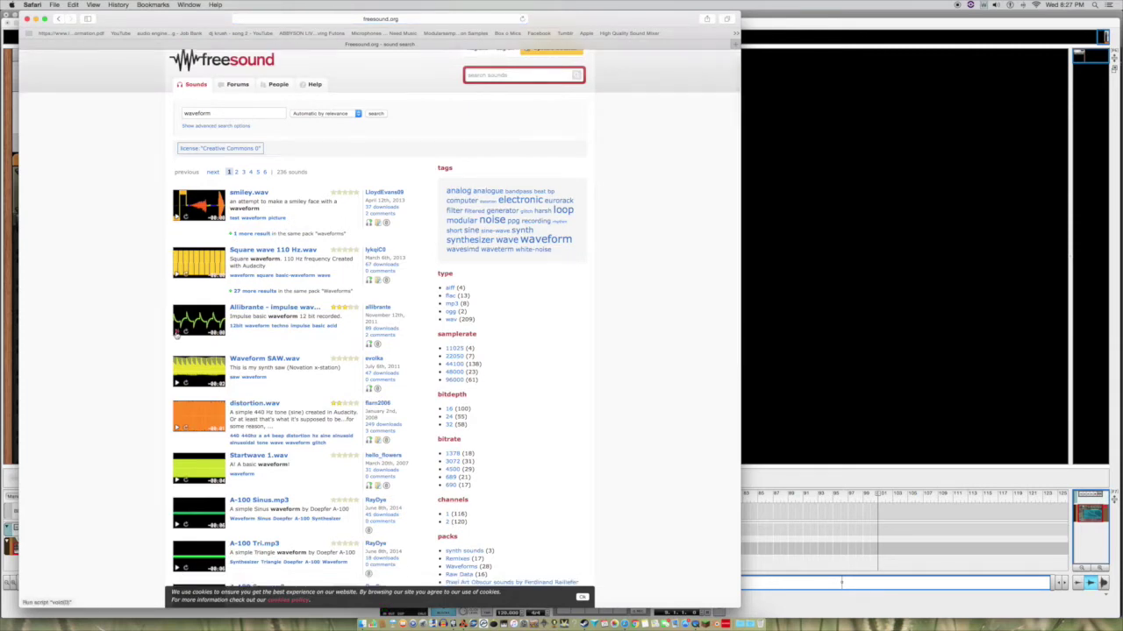
{"action": "left_click", "coordinate": [177, 333]}
{"action": "scroll", "coordinate": [292, 304], "scroll_direction": "down", "scroll_amount": 1}
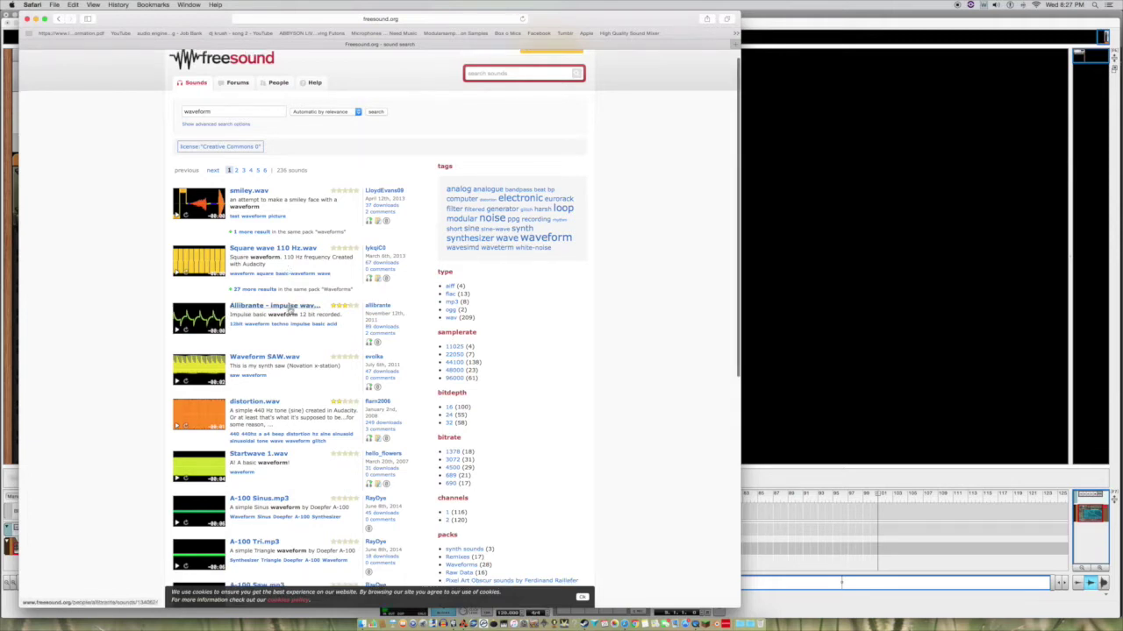
{"action": "right_click", "coordinate": [292, 303]}
{"action": "key", "text": "Escape"}
- Preview Waveform SAW.wav and open its page in a new tab
{"action": "scroll", "coordinate": [287, 303], "scroll_direction": "down", "scroll_amount": 1}
{"action": "scroll", "coordinate": [286, 303], "scroll_direction": "down", "scroll_amount": 3}
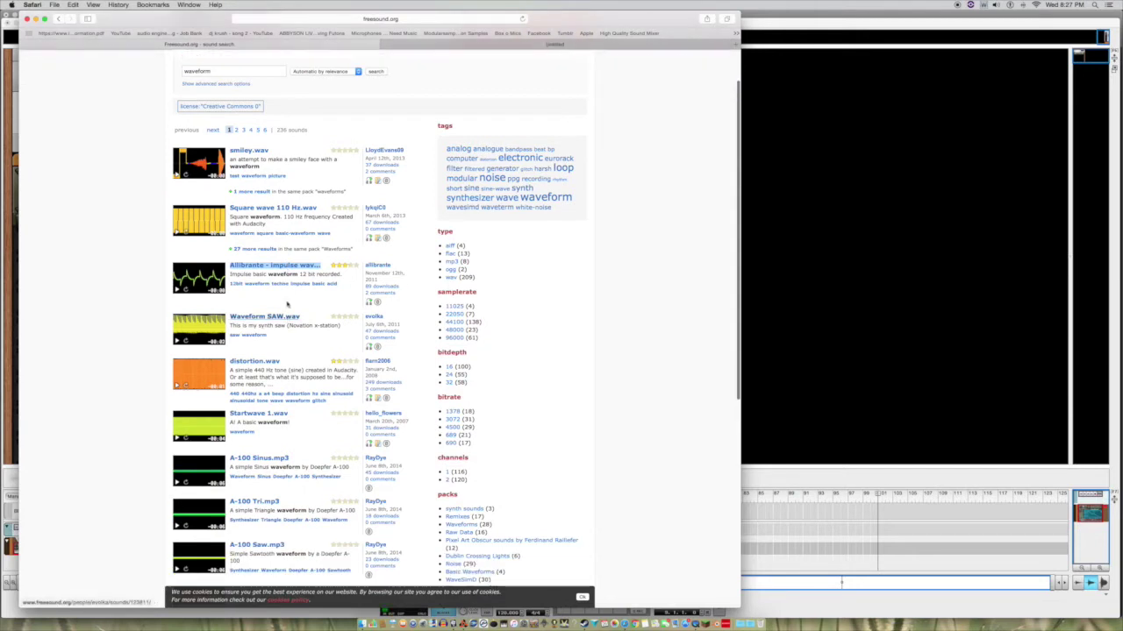
{"action": "left_click", "coordinate": [178, 340]}
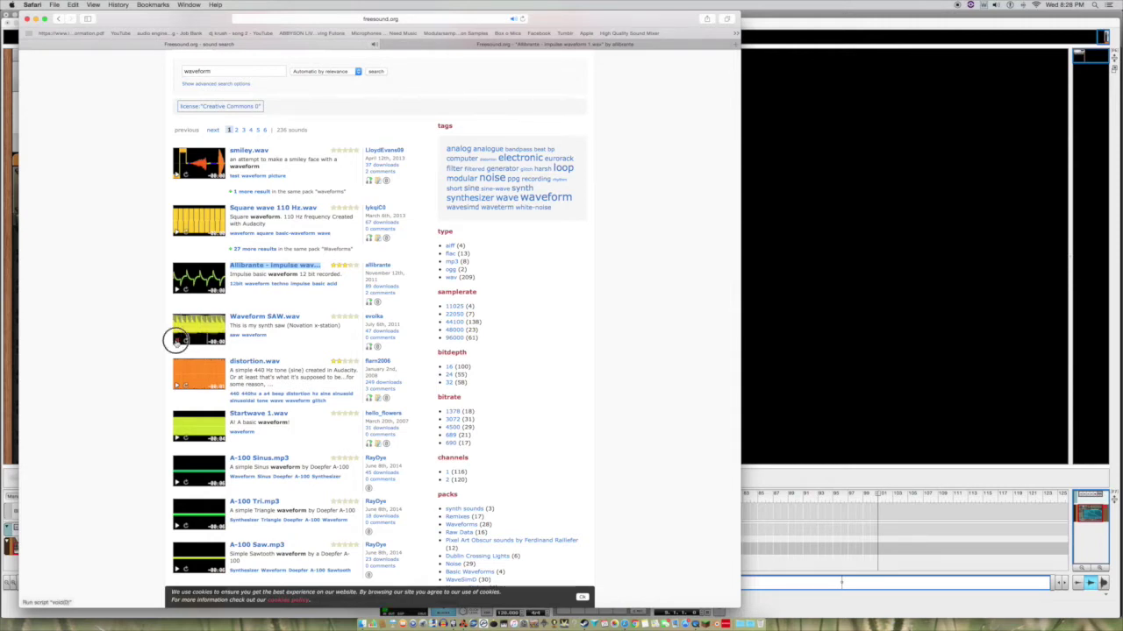
{"action": "right_click", "coordinate": [269, 317]}
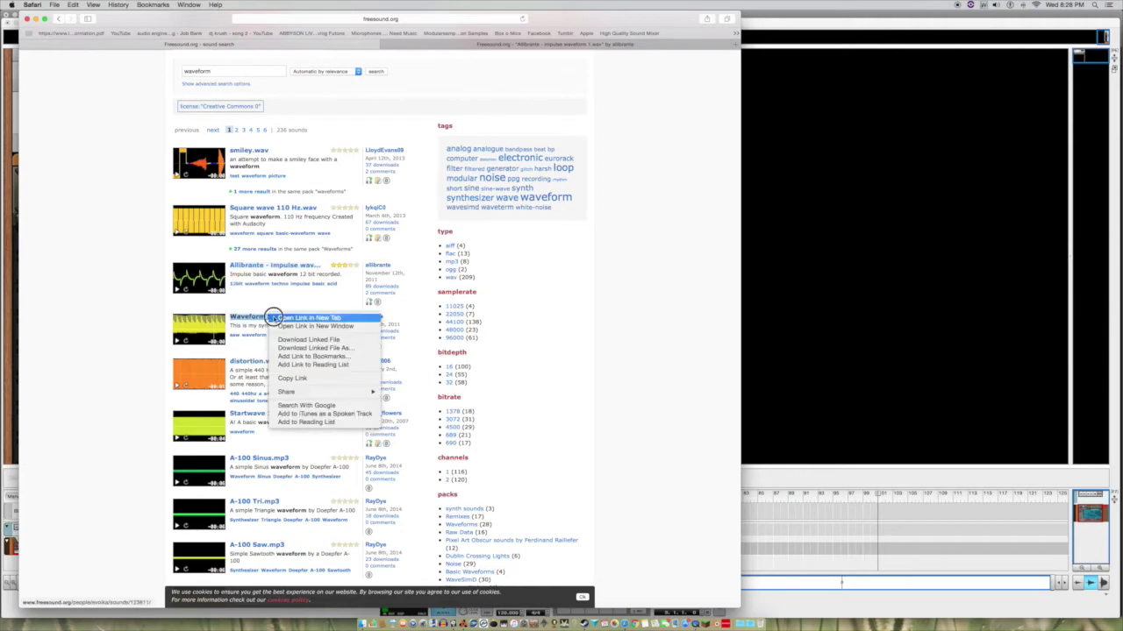
{"action": "left_click", "coordinate": [275, 317]}
- Go to page 2 of the Creative Commons 0 results and look through the sounds listed there
{"action": "scroll", "coordinate": [275, 318], "scroll_direction": "down", "scroll_amount": 10}
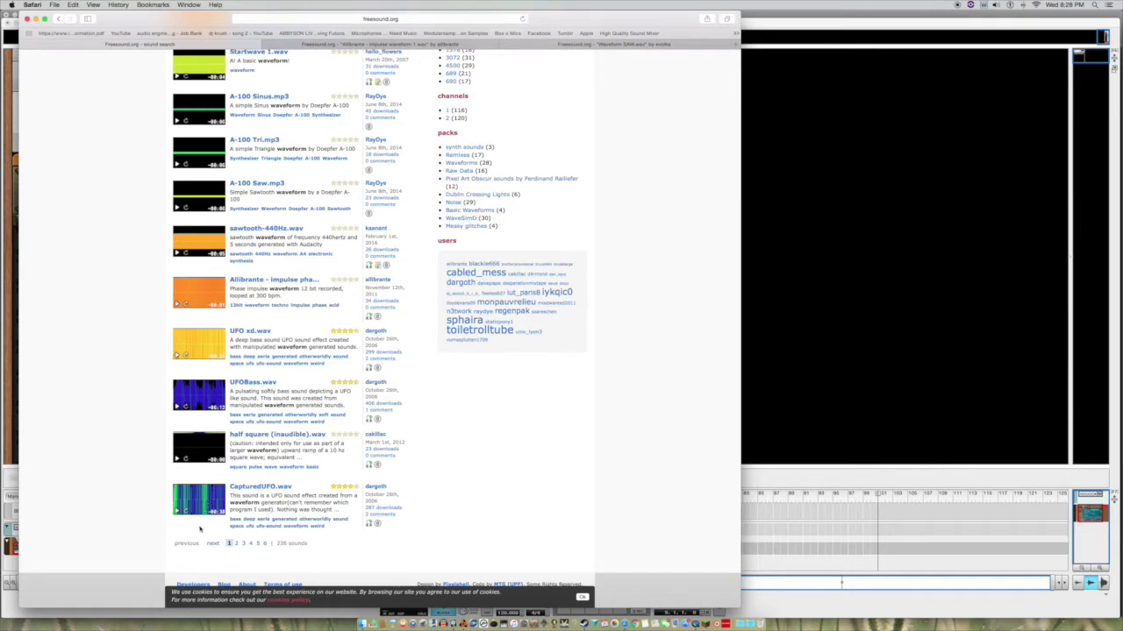
{"action": "left_click", "coordinate": [233, 543]}
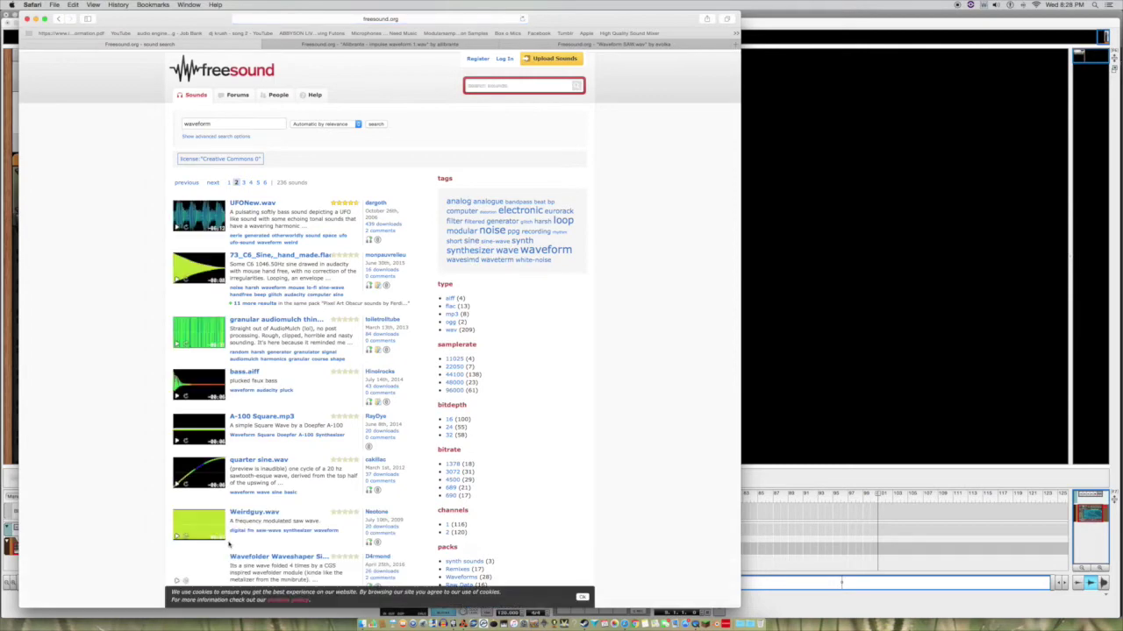
{"action": "scroll", "coordinate": [229, 545], "scroll_direction": "down", "scroll_amount": 8}
{"action": "scroll", "coordinate": [226, 509], "scroll_direction": "up", "scroll_amount": 2}
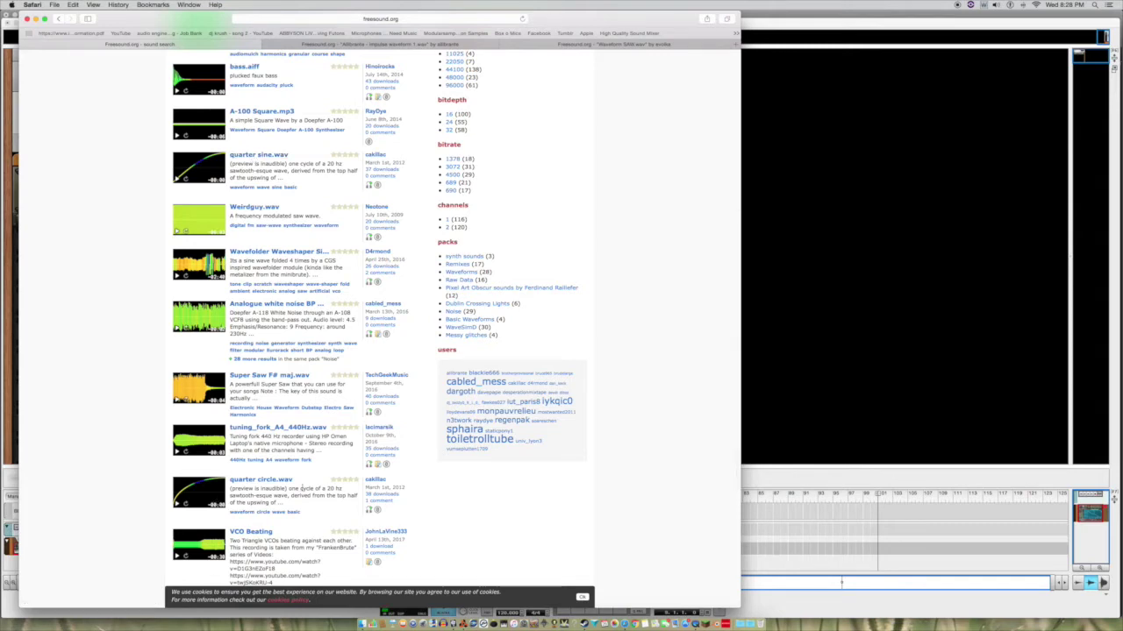
{"action": "scroll", "coordinate": [298, 481], "scroll_direction": "down", "scroll_amount": 1}
{"action": "scroll", "coordinate": [298, 478], "scroll_direction": "down", "scroll_amount": 4}
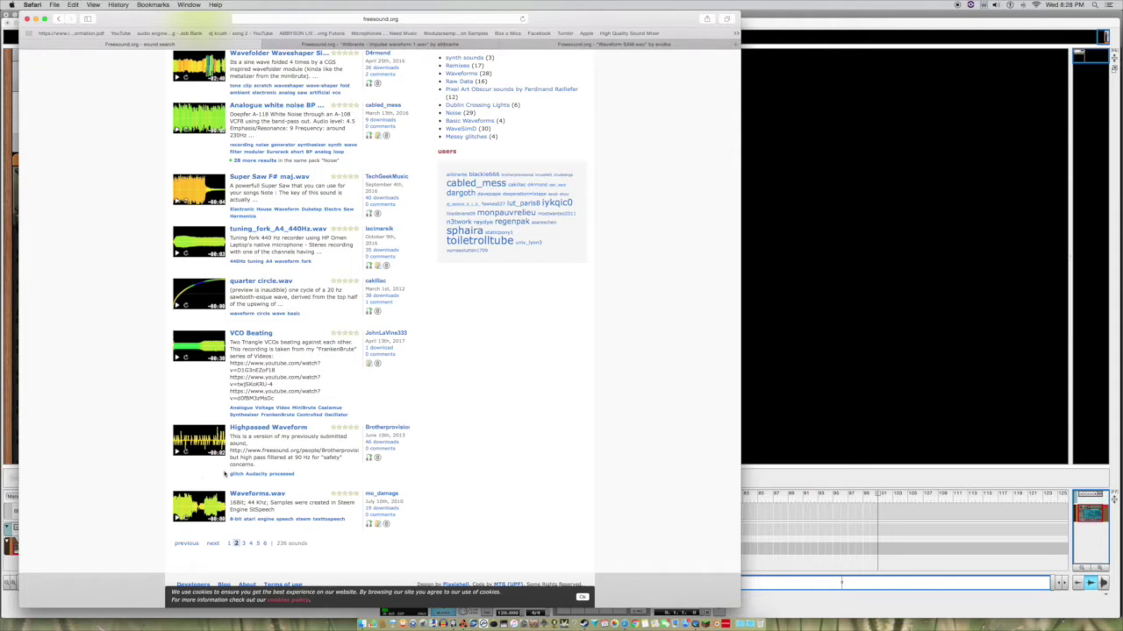
- Go to page 3 of the search results, then check the running recording in Logic Pro X and return to Safari
{"action": "left_click", "coordinate": [245, 544]}
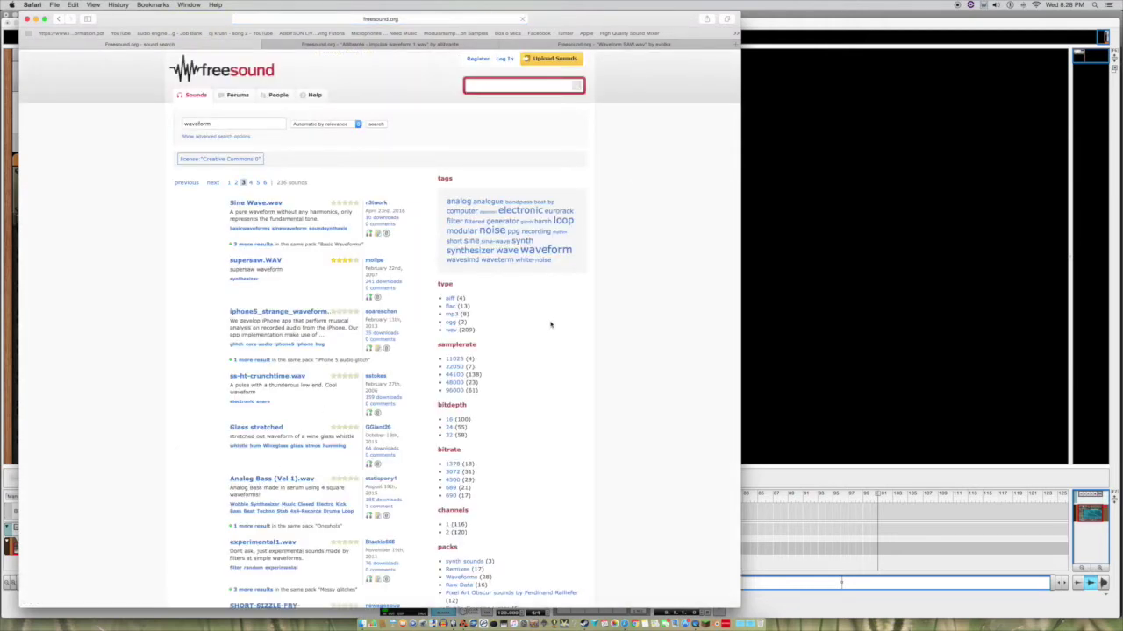
{"action": "key", "text": "super+Tab"}
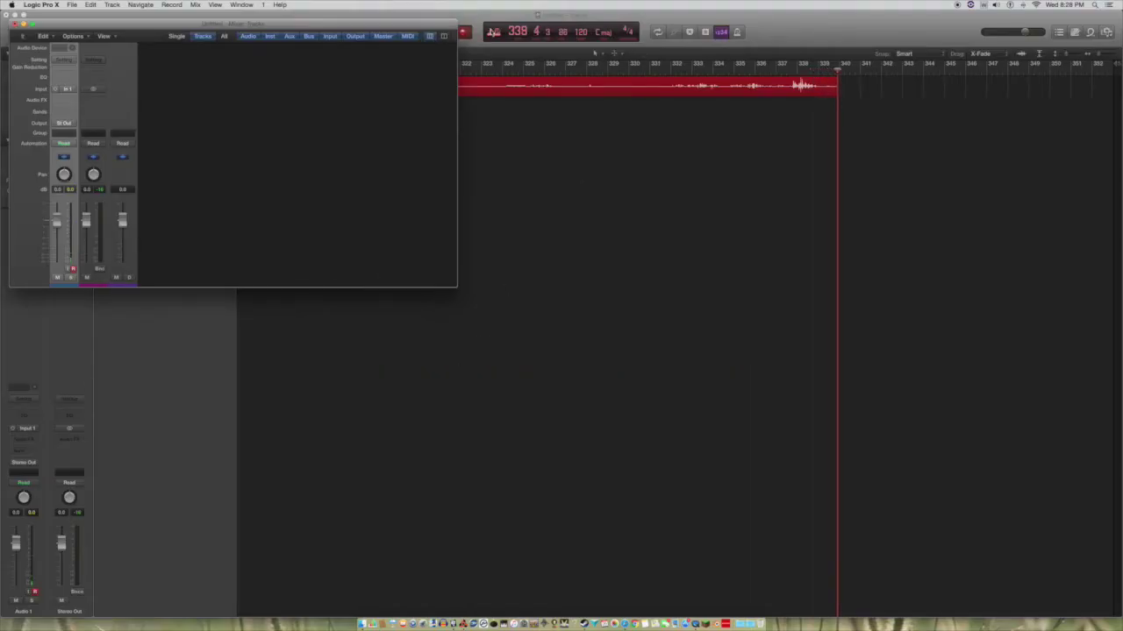
{"action": "left_click", "coordinate": [493, 31]}
{"action": "left_click", "coordinate": [507, 53]}
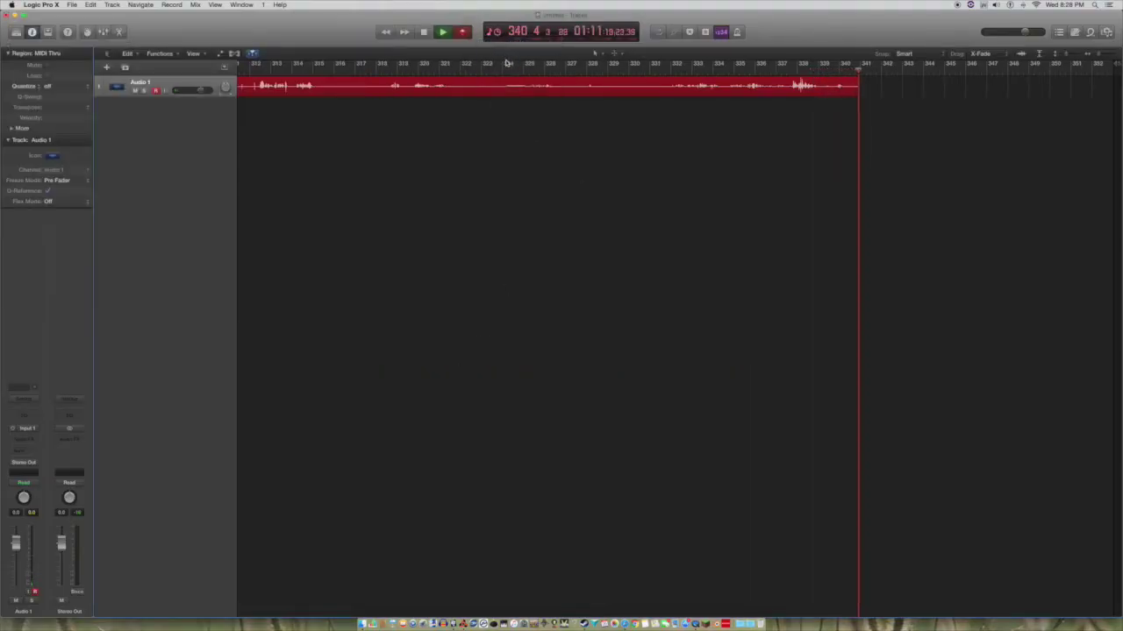
{"action": "key", "text": "super+Tab"}
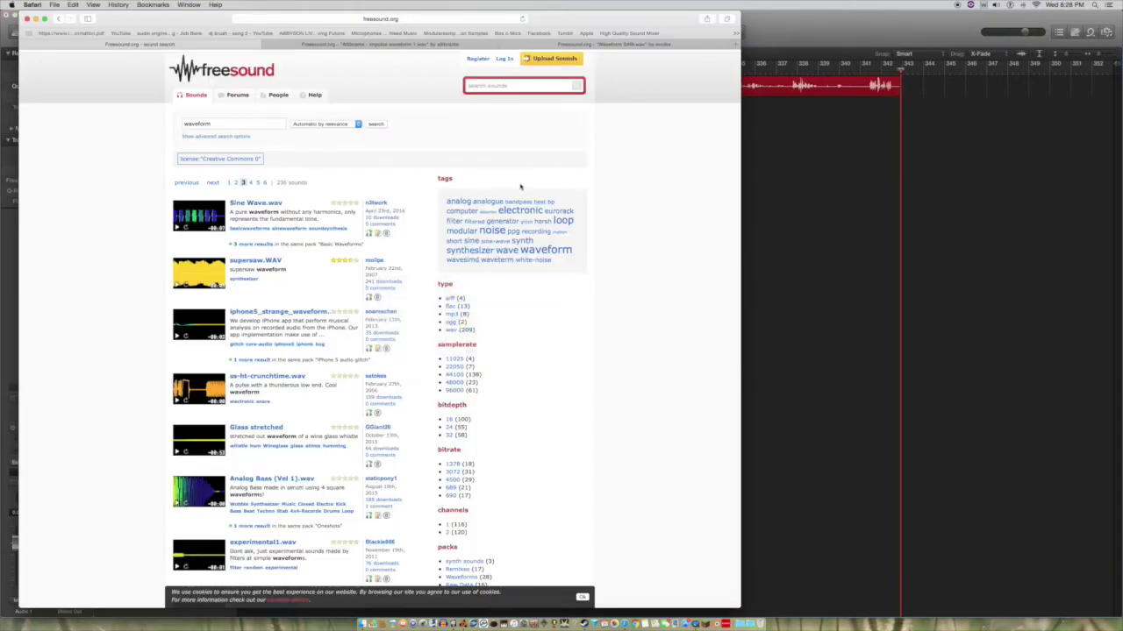
- Look through the page 3 results and open the iphone5_strange_waveform sound in a new tab
{"action": "scroll", "coordinate": [256, 281], "scroll_direction": "down", "scroll_amount": 5}
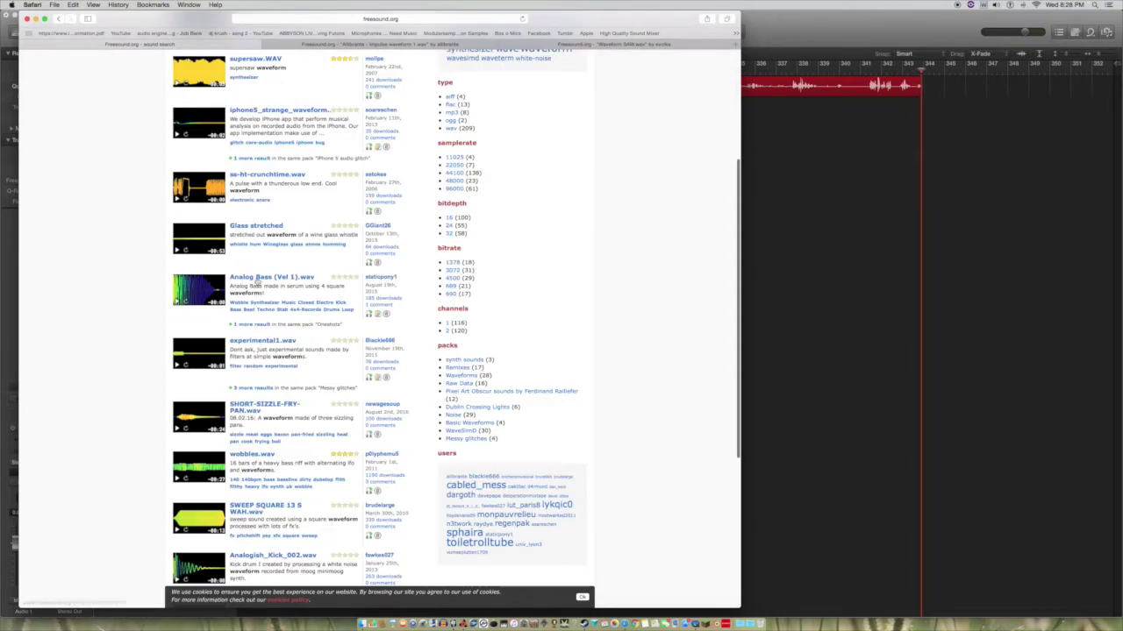
{"action": "scroll", "coordinate": [257, 281], "scroll_direction": "up", "scroll_amount": 1}
{"action": "right_click", "coordinate": [290, 152]}
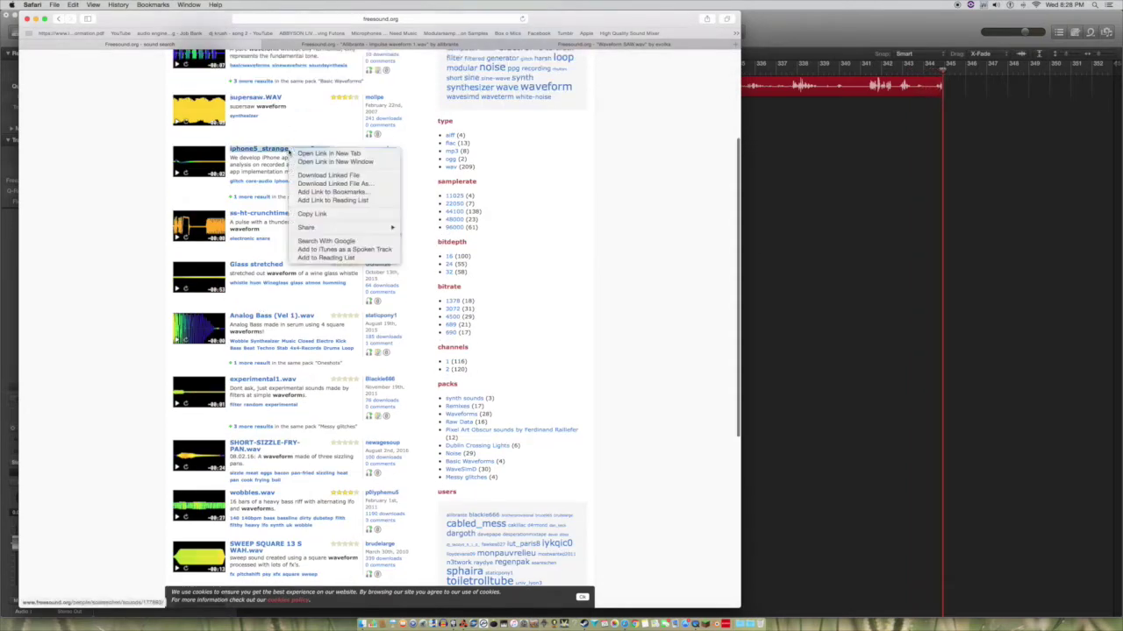
{"action": "left_click", "coordinate": [329, 153]}
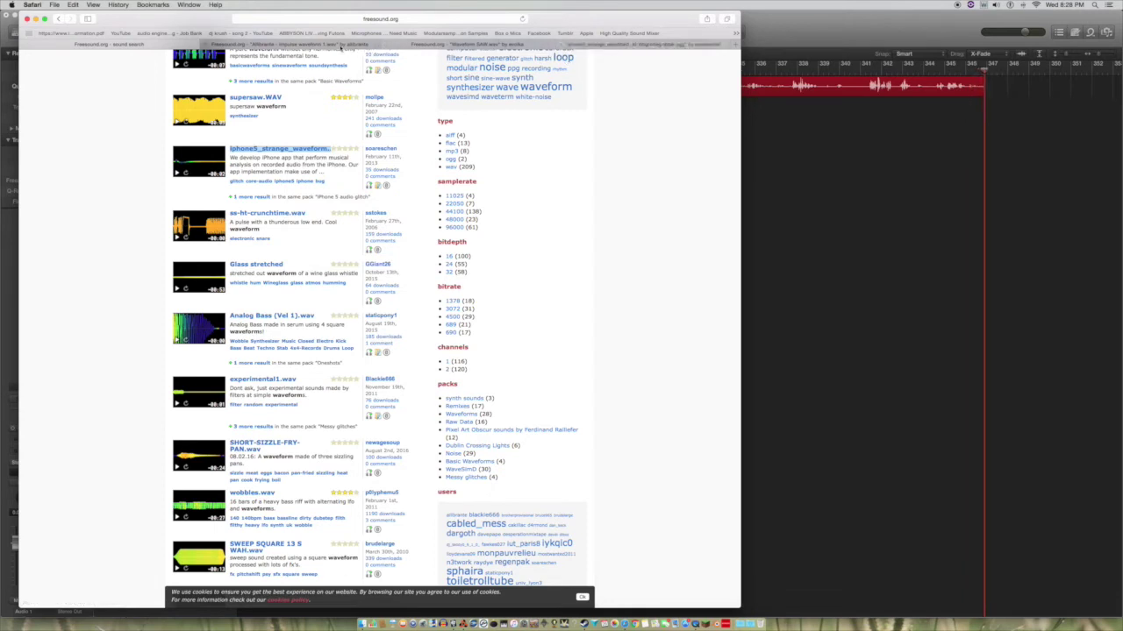
- Log in to Freesound from the impulse waveform 1.wav page with the saved username and account password
{"action": "left_click", "coordinate": [340, 45]}
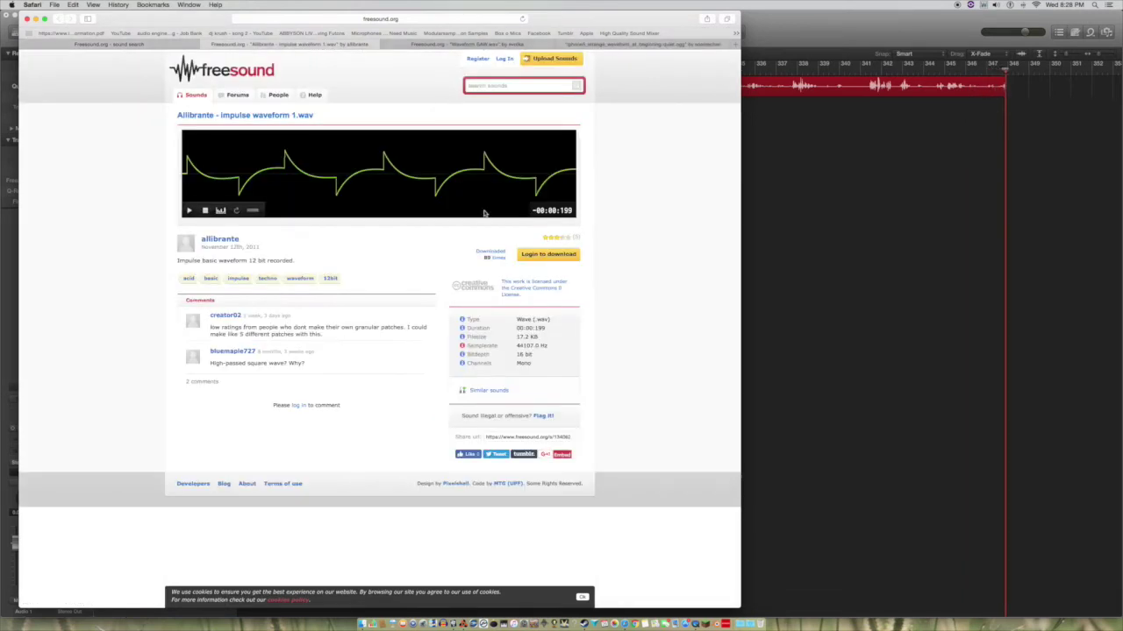
{"action": "left_click", "coordinate": [505, 59]}
{"action": "left_click", "coordinate": [217, 154]}
{"action": "left_click", "coordinate": [215, 165]}
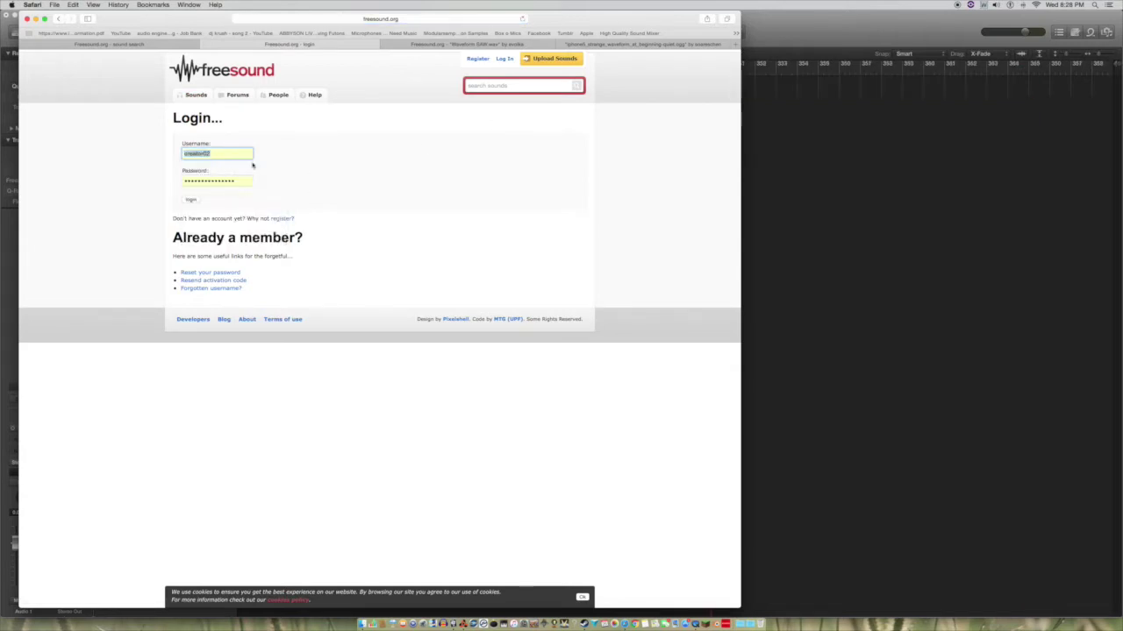
{"action": "left_click", "coordinate": [191, 200]}
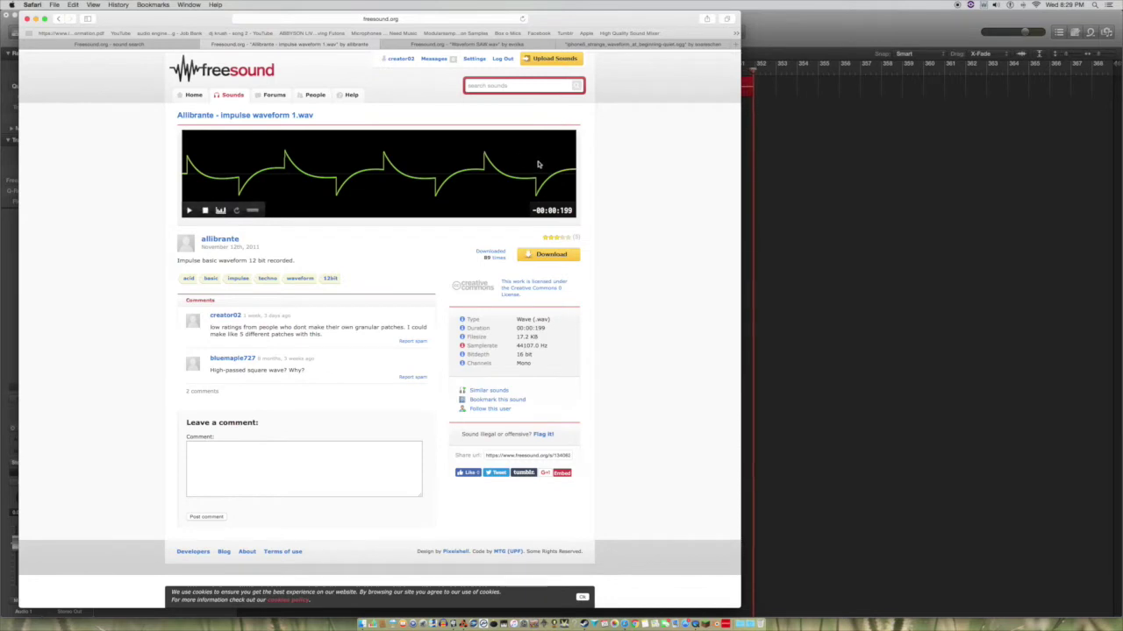
- Download impulse waveform 1.wav, Waveform SAW.wav and iphone5_strange_waveform_at_beginning-quiet.ogg from their open pages
{"action": "left_click", "coordinate": [564, 256]}
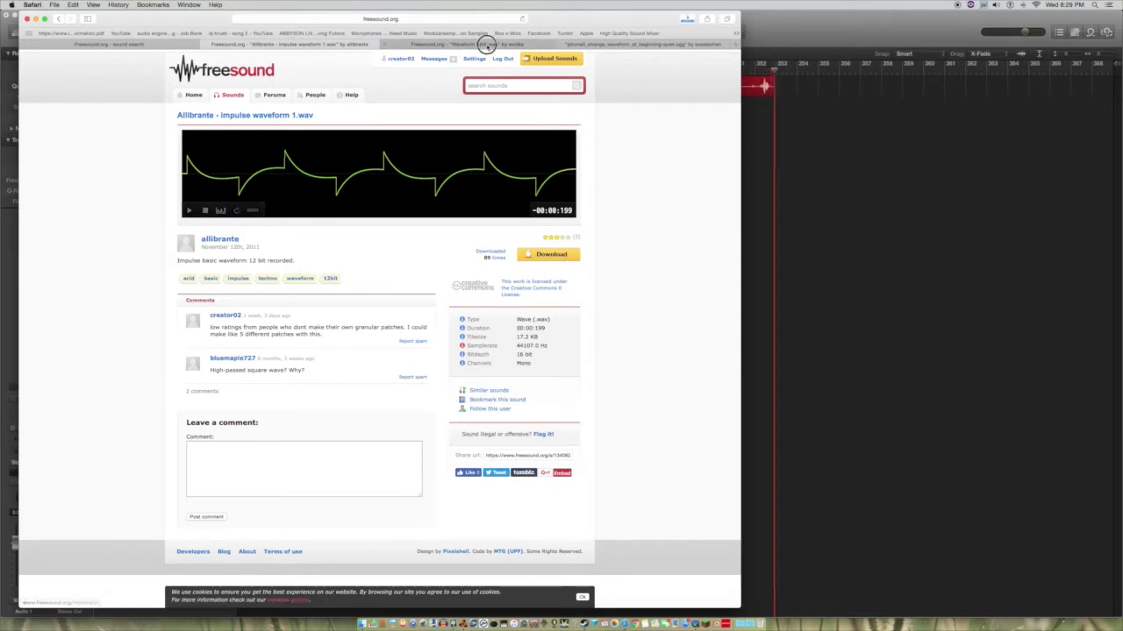
{"action": "left_click", "coordinate": [421, 44]}
{"action": "left_click", "coordinate": [556, 255]}
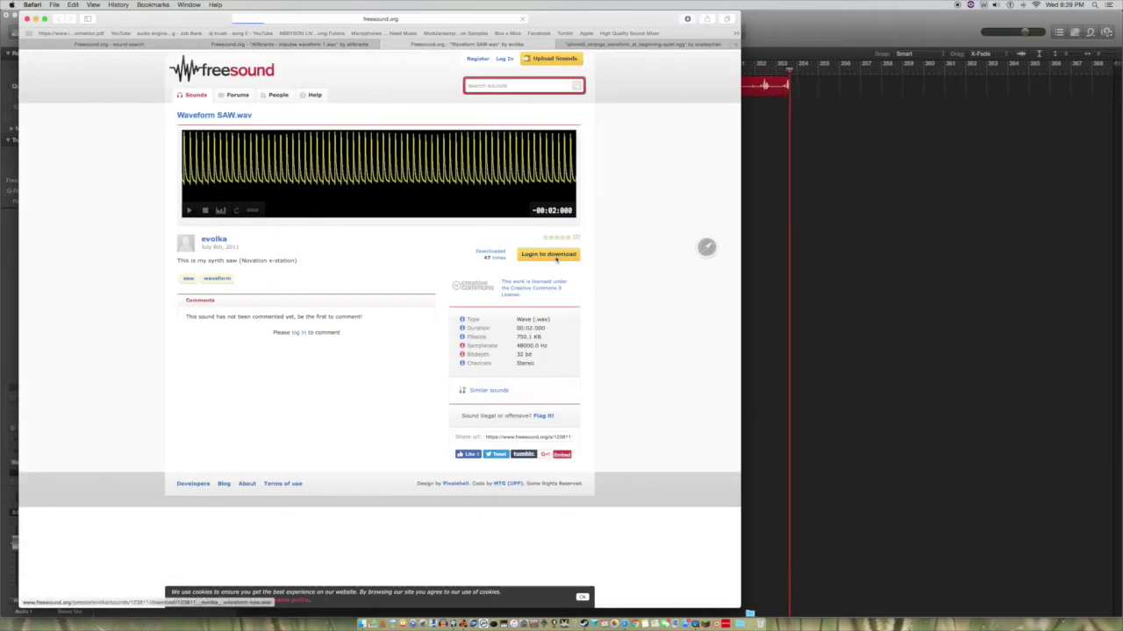
{"action": "left_click", "coordinate": [641, 45]}
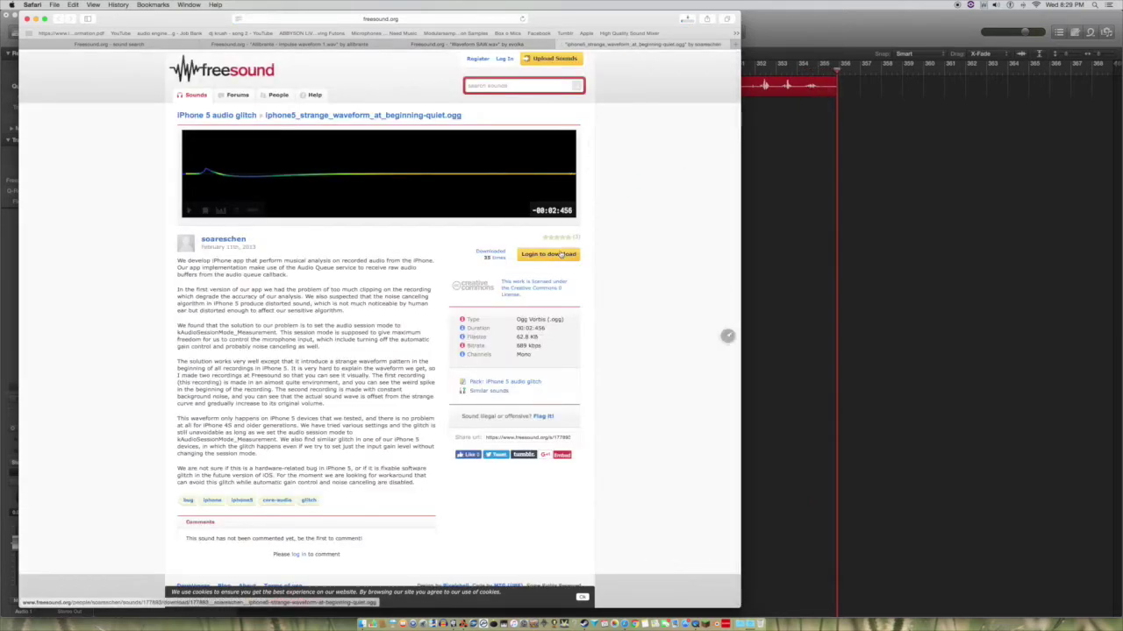
- Close all the Freesound tabs and check the downloaded waveform files in the Downloads stack
{"action": "key", "text": "super+w"}
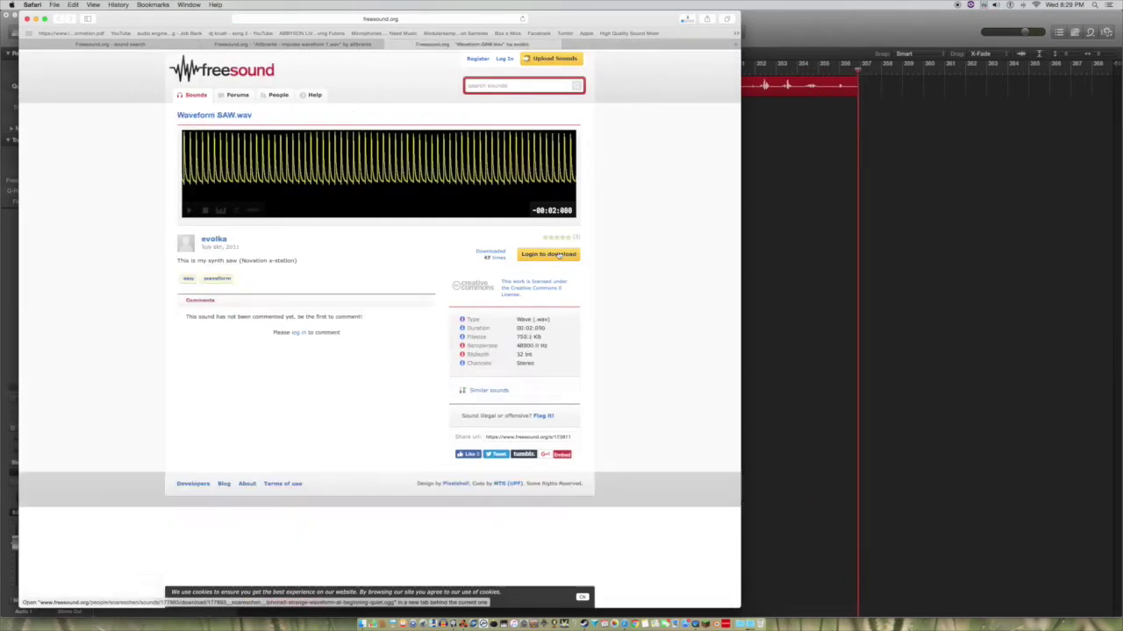
{"action": "key", "text": "super+w"}
{"action": "key", "text": "super+w"}
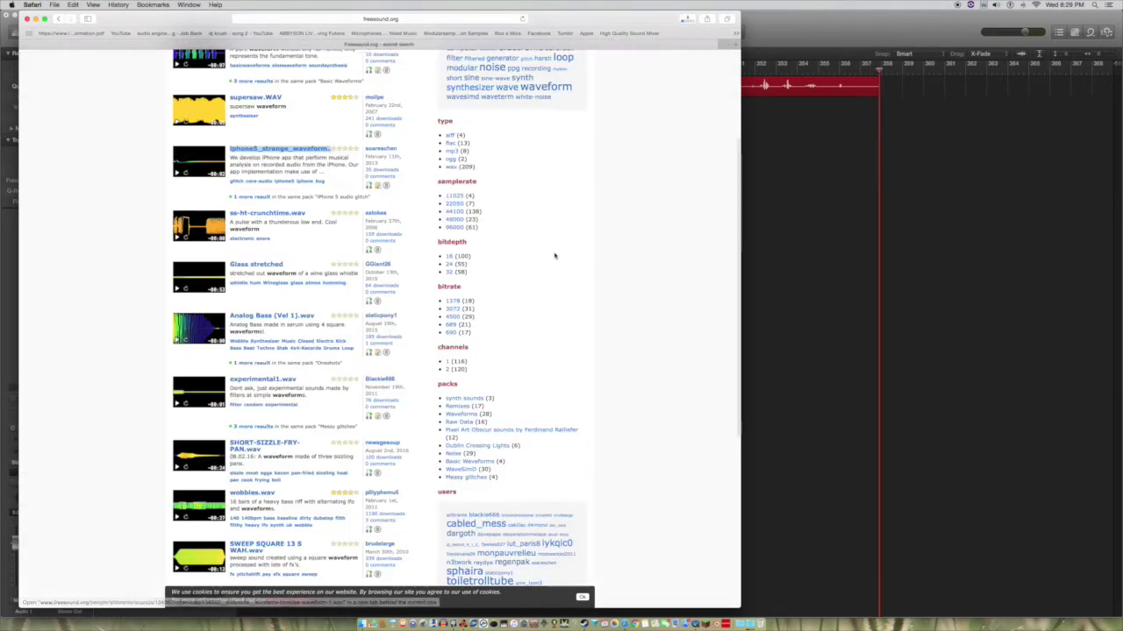
{"action": "key", "text": "super+w"}
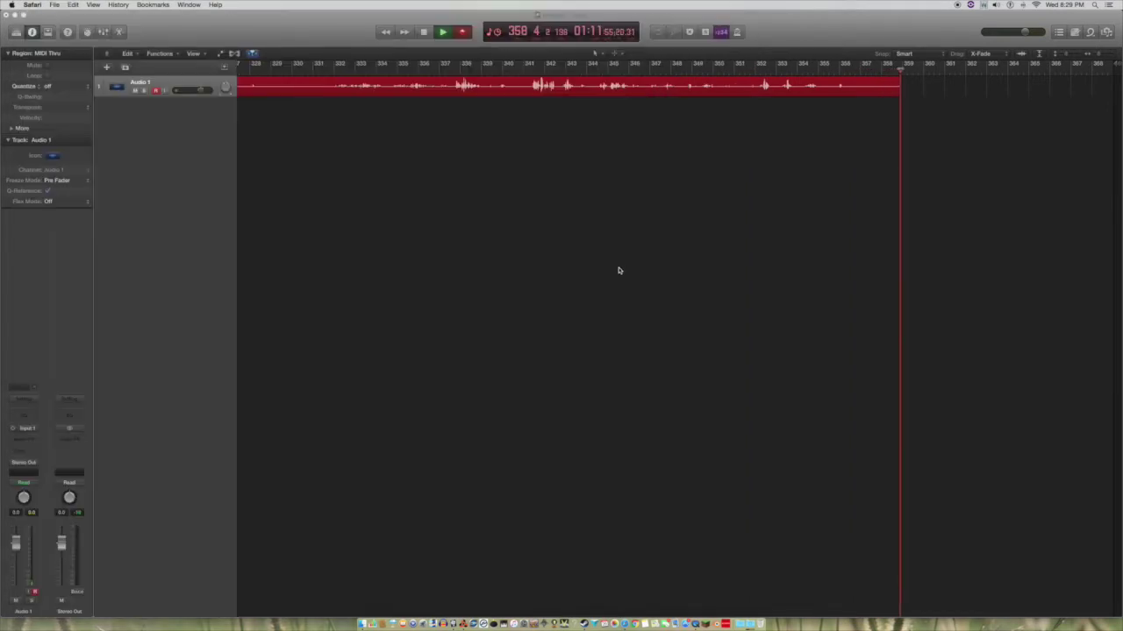
{"action": "left_click", "coordinate": [735, 619]}
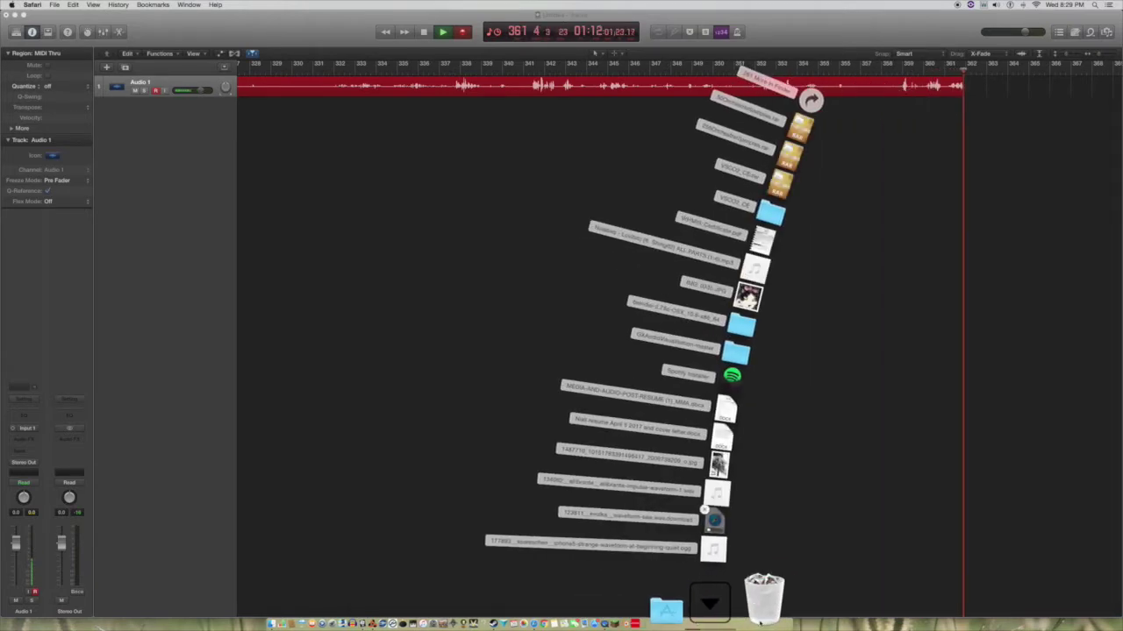
{"action": "left_click", "coordinate": [742, 614]}
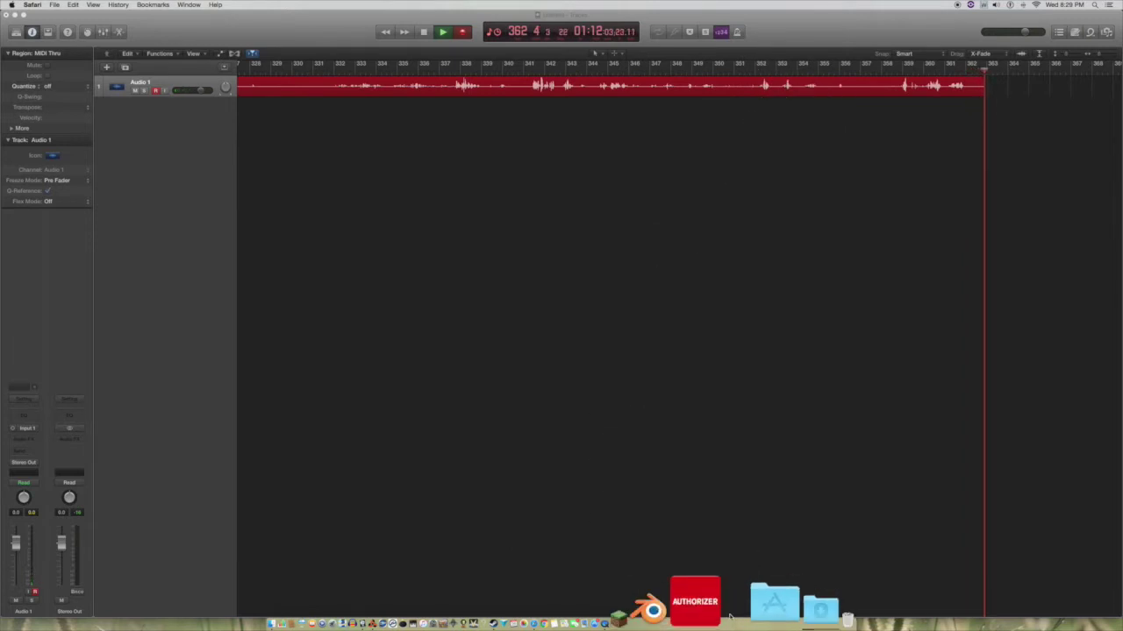
- Switch to Reason, unfold the NN-XT's remote editor and reset the device to clear its piano patch
{"action": "key", "text": "super+Tab"}
{"action": "key", "text": "super+Tab"}
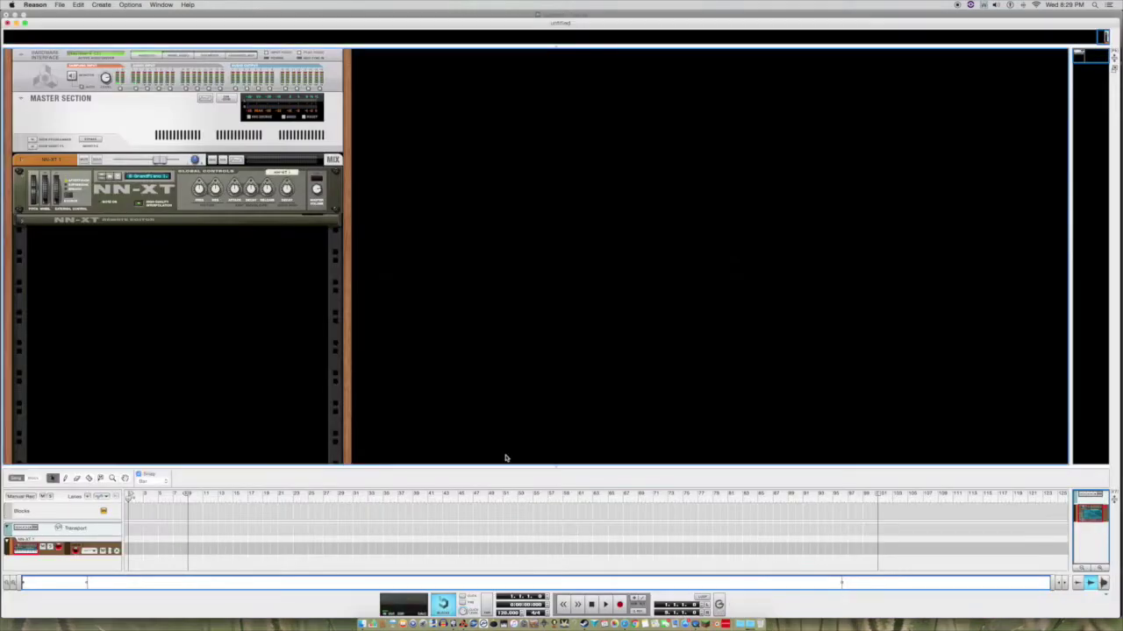
{"action": "left_click", "coordinate": [23, 224]}
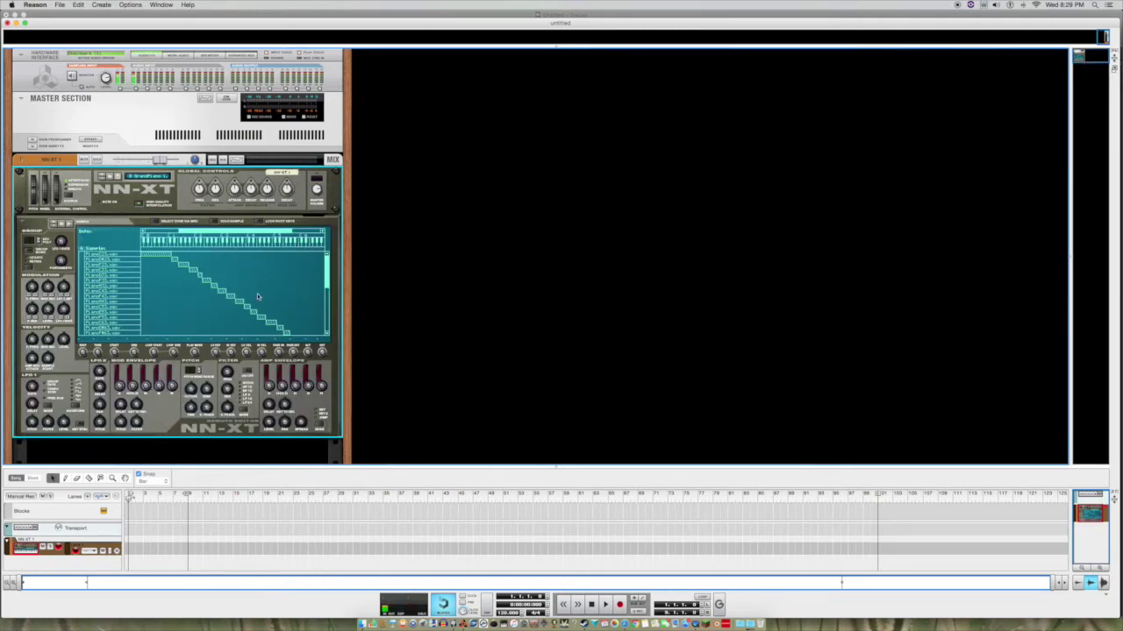
{"action": "right_click", "coordinate": [304, 215]}
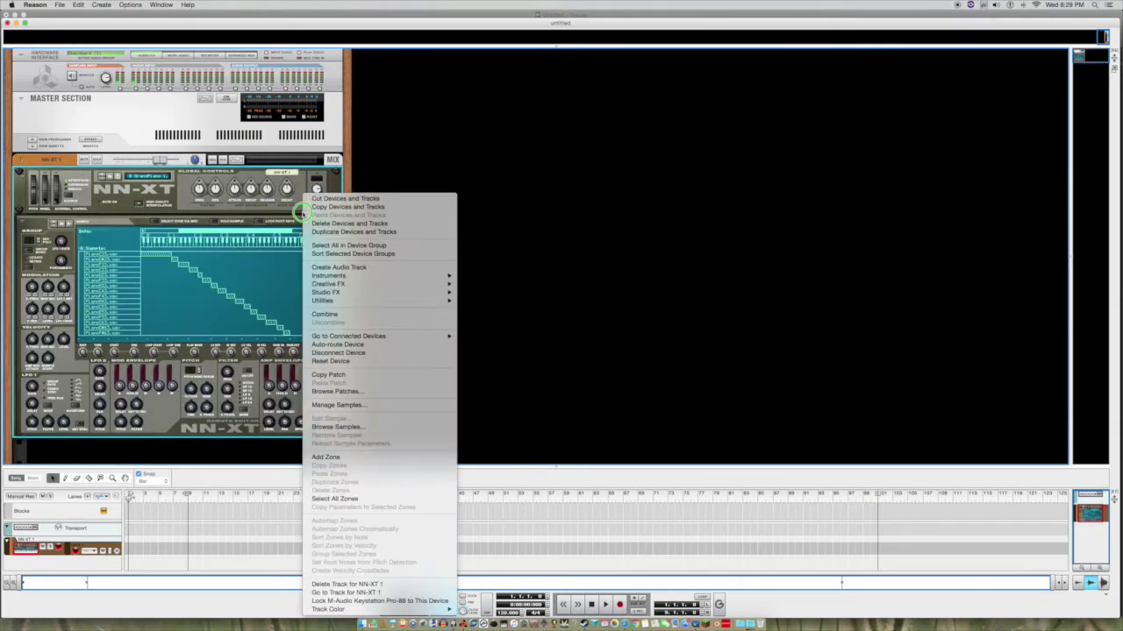
{"action": "left_click", "coordinate": [350, 362]}
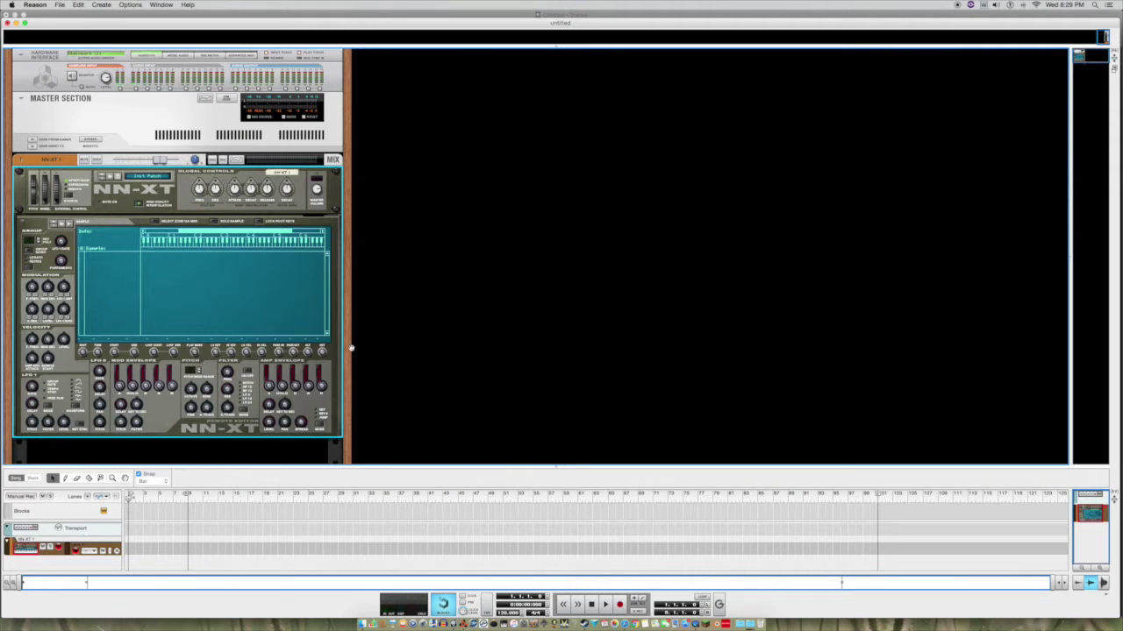
{"action": "scroll", "coordinate": [352, 347], "scroll_direction": "down", "scroll_amount": 1}
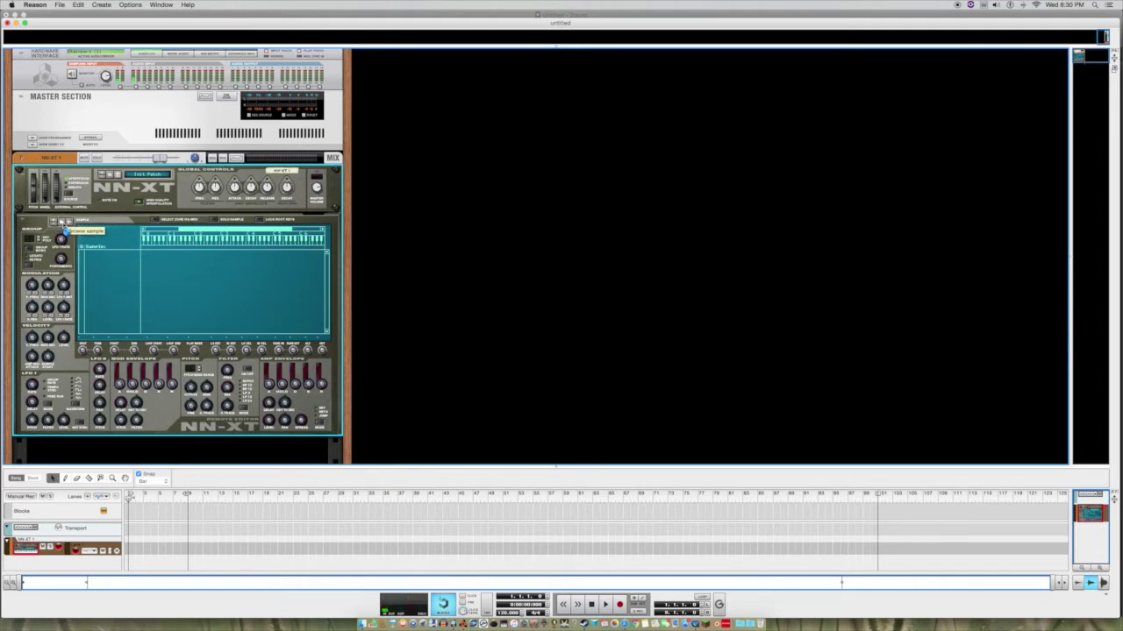
{"action": "left_click", "coordinate": [70, 230]}
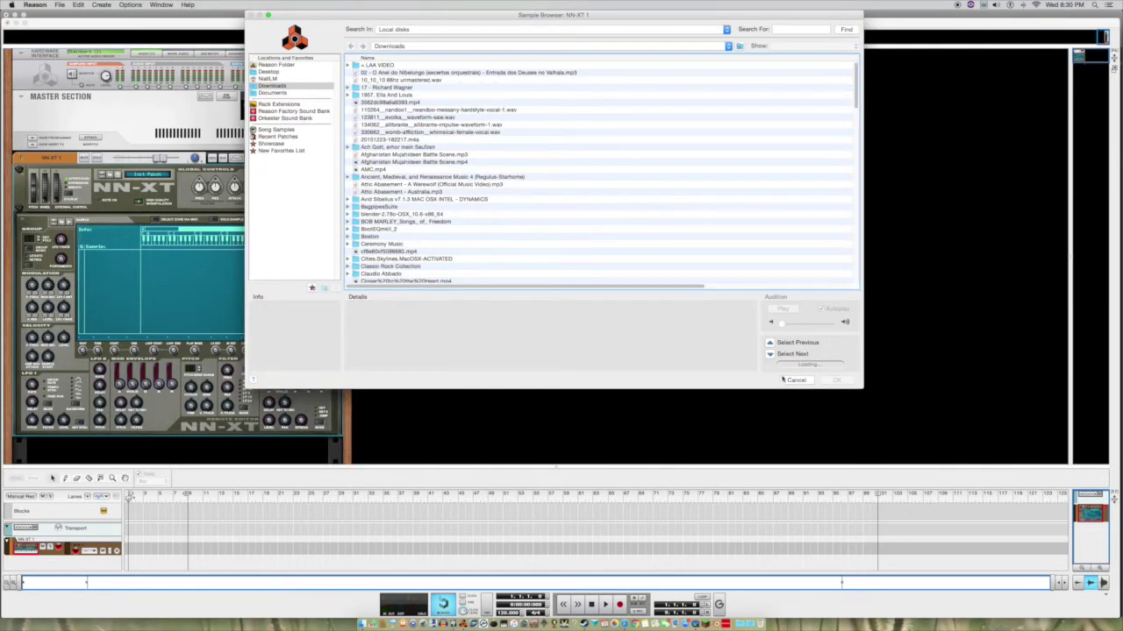
{"action": "left_click", "coordinate": [796, 379]}
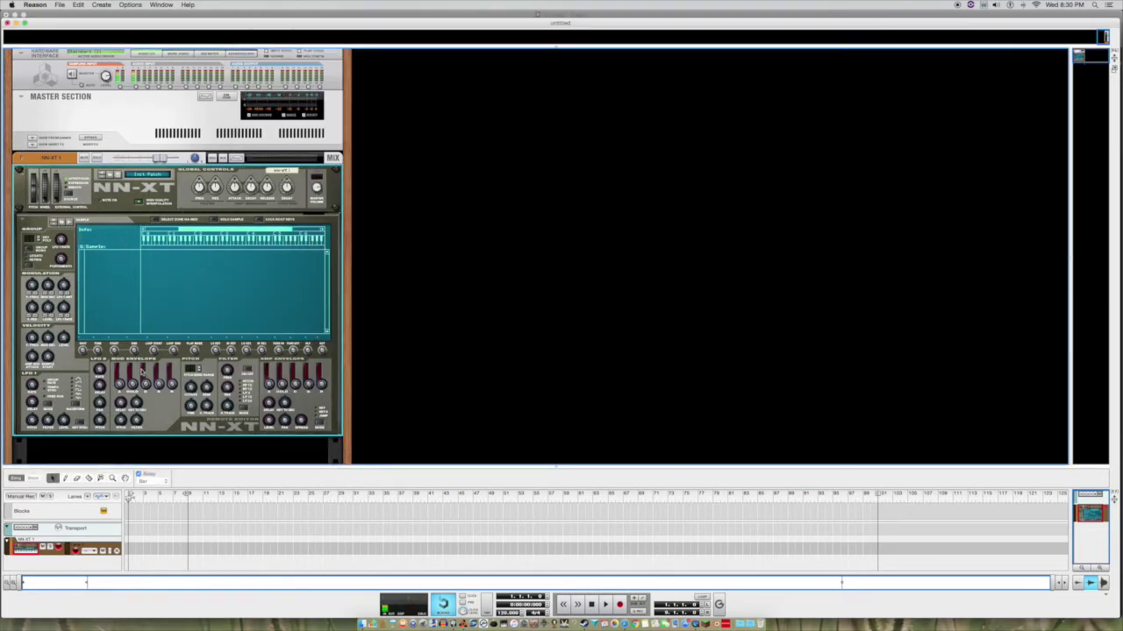
{"action": "left_click", "coordinate": [363, 300]}
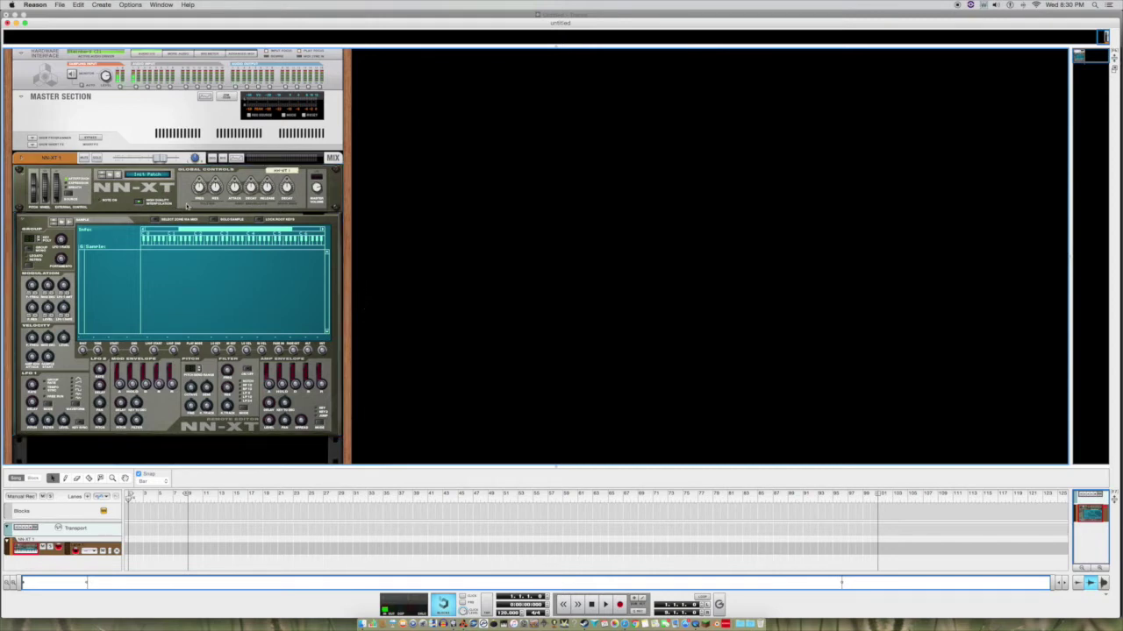
{"action": "right_click", "coordinate": [180, 199]}
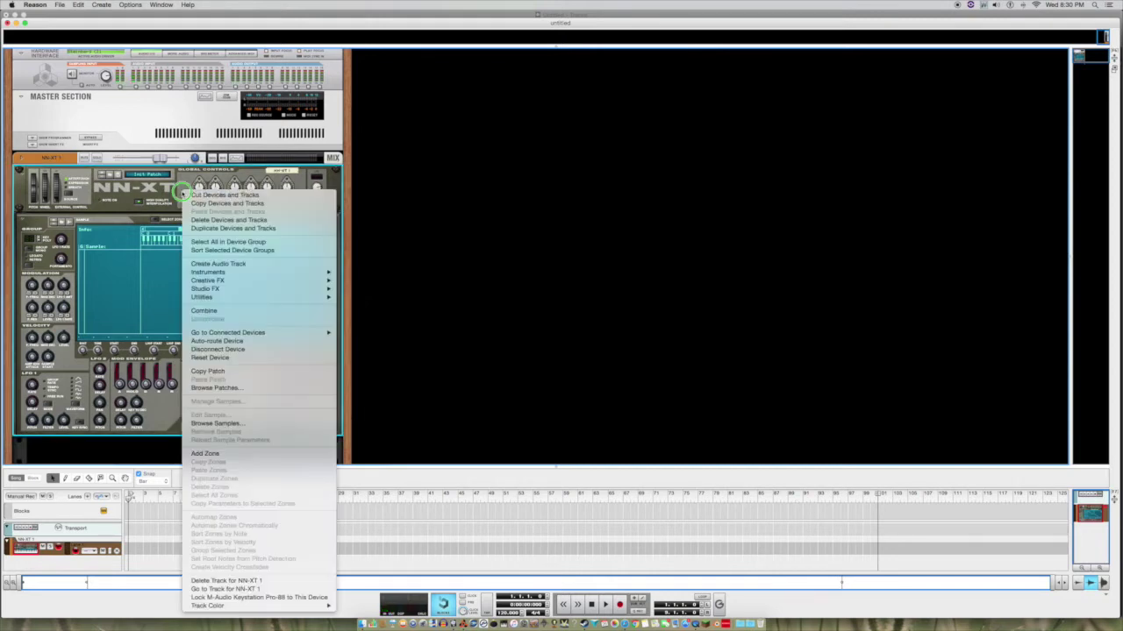
{"action": "left_click", "coordinate": [176, 200]}
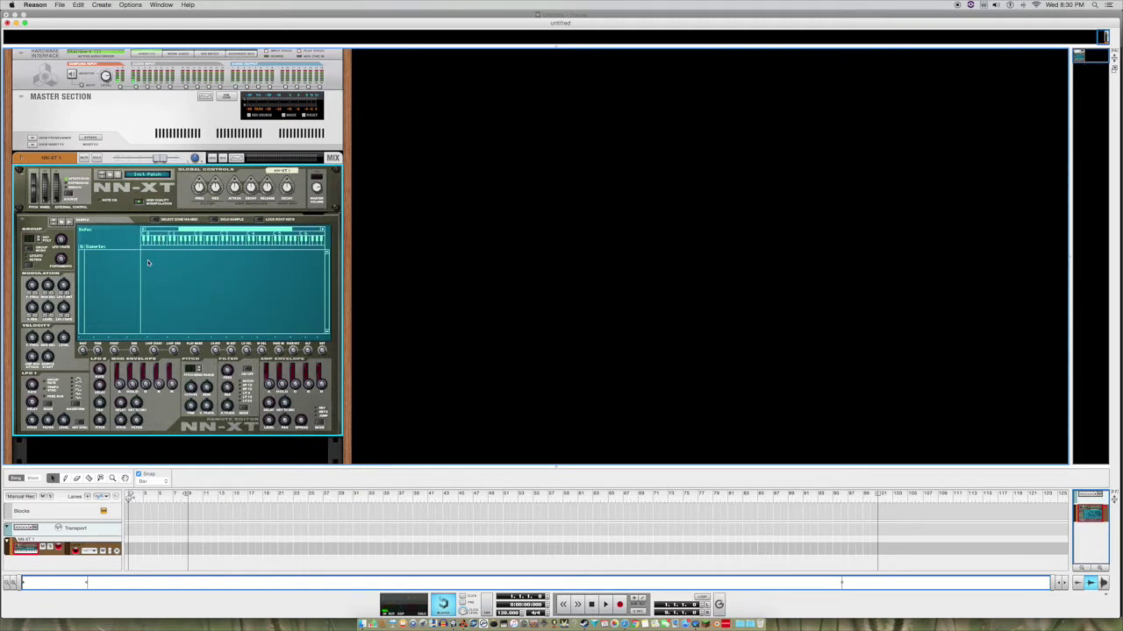
- Open the NN-XT's sample browser and look through the Downloads folder for the downloaded waveform files
{"action": "scroll", "coordinate": [147, 262], "scroll_direction": "down", "scroll_amount": 1}
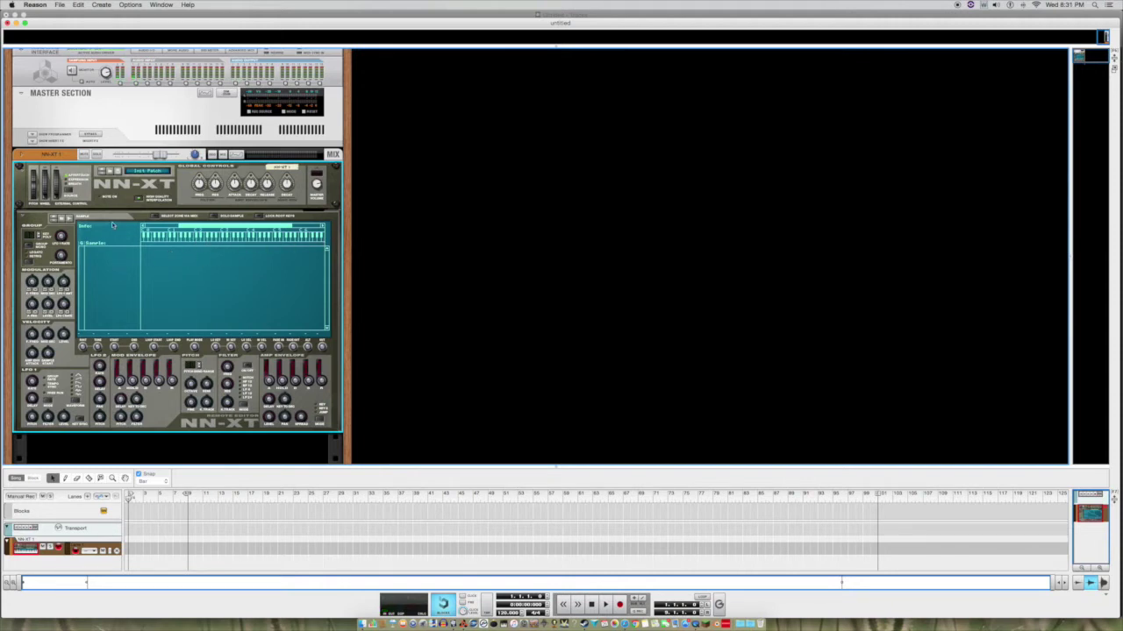
{"action": "left_click", "coordinate": [62, 217]}
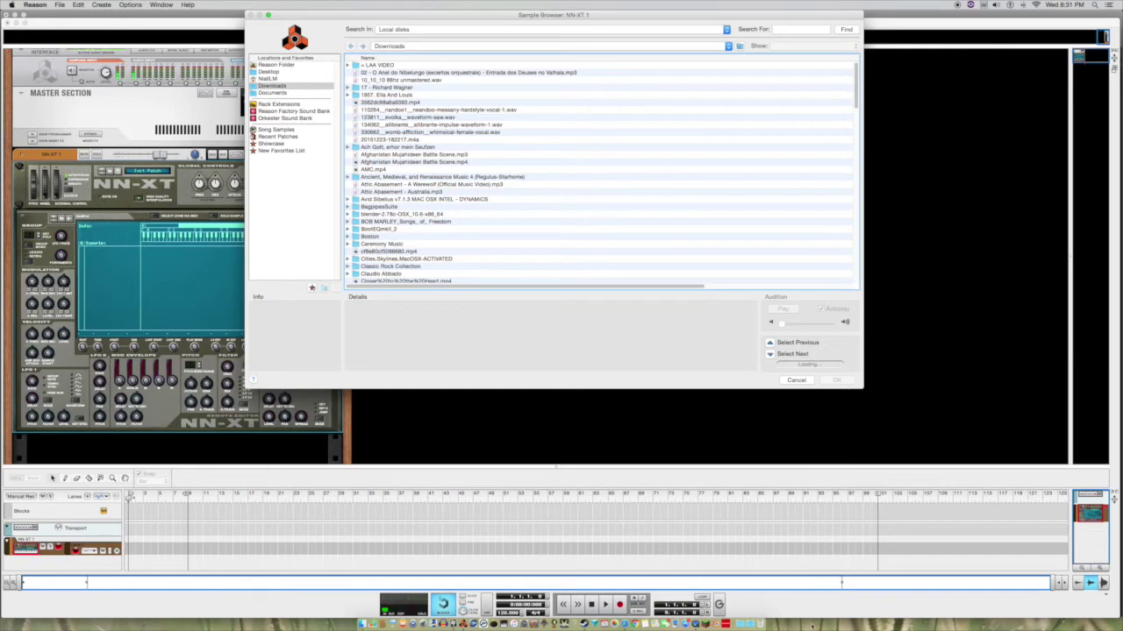
{"action": "left_click", "coordinate": [772, 603]}
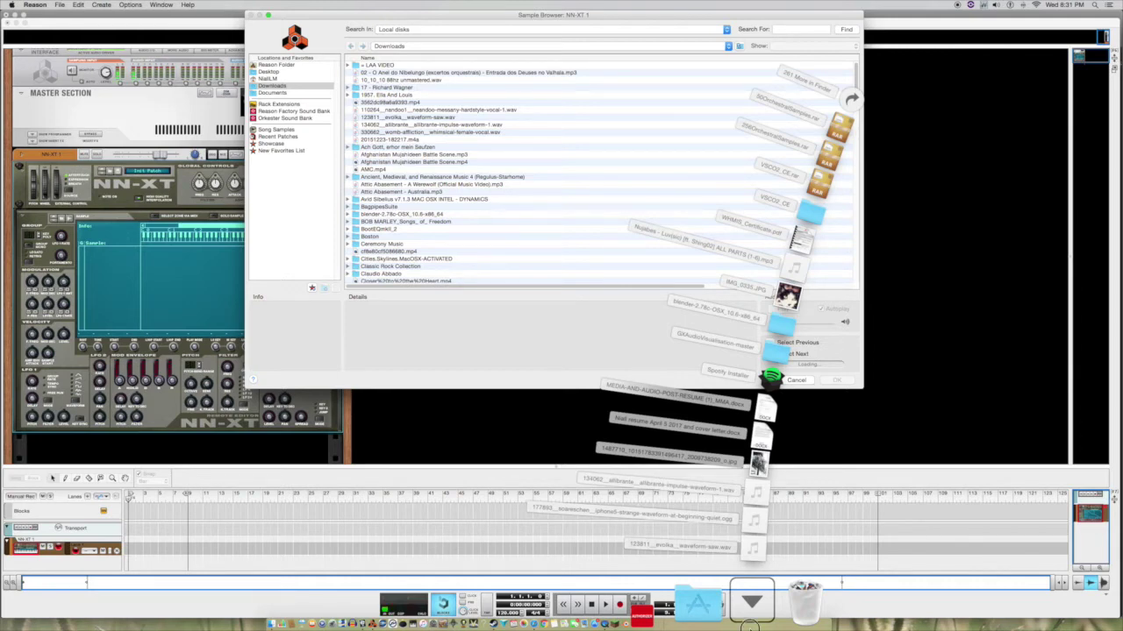
{"action": "left_click", "coordinate": [751, 626]}
{"action": "scroll", "coordinate": [405, 261], "scroll_direction": "down", "scroll_amount": 10}
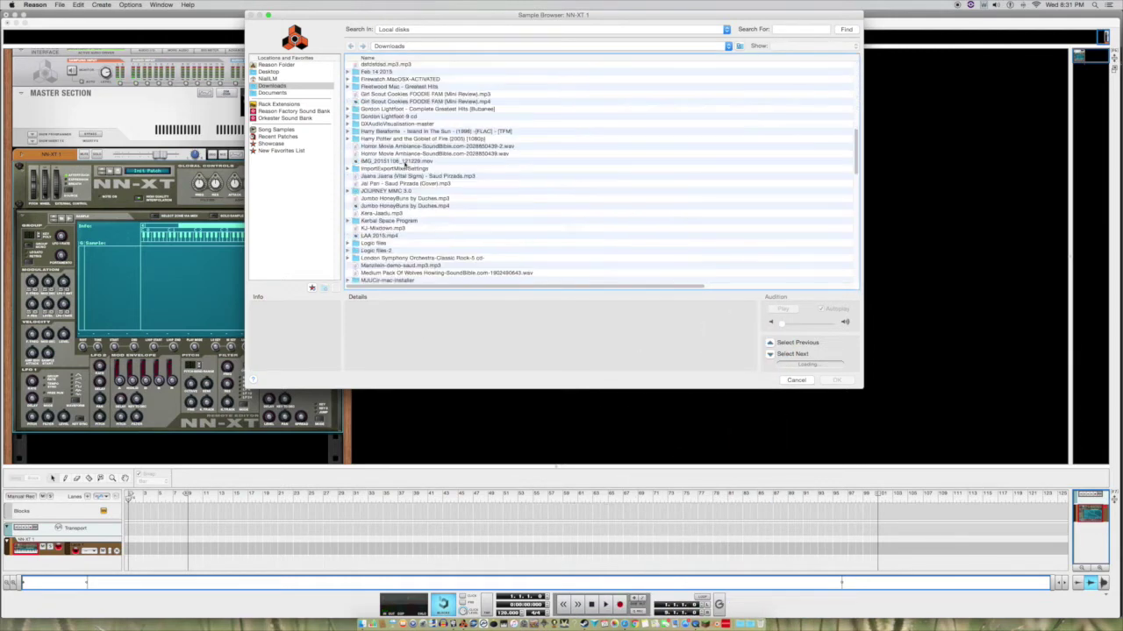
{"action": "scroll", "coordinate": [405, 165], "scroll_direction": "down", "scroll_amount": 15}
{"action": "scroll", "coordinate": [404, 164], "scroll_direction": "up", "scroll_amount": 20}
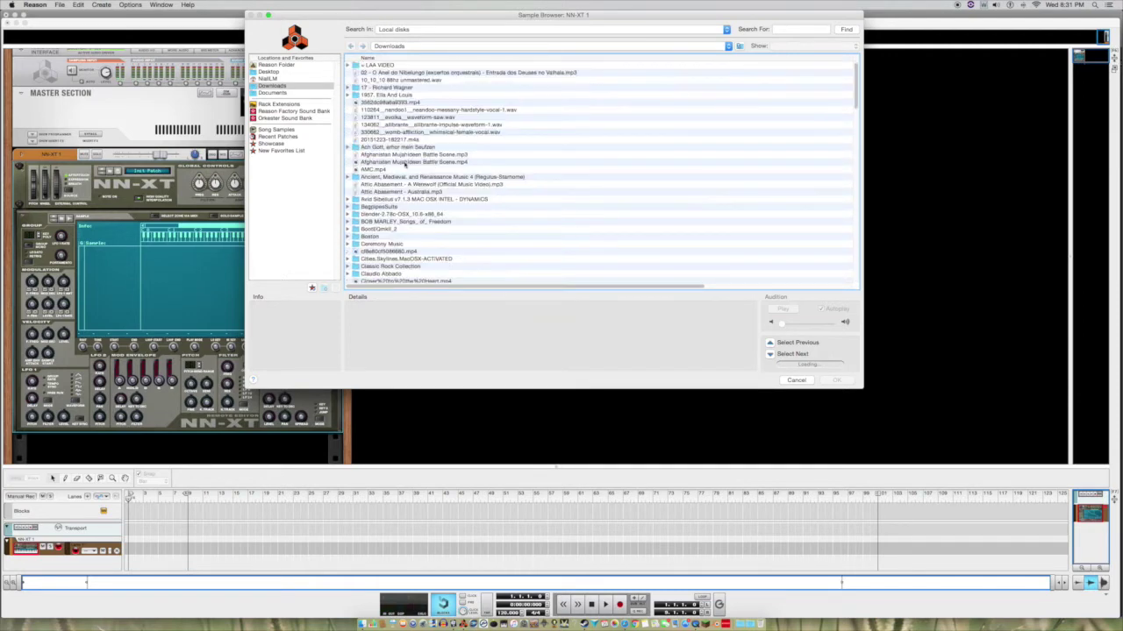
- Load the waveform-saw.wav sample from the Downloads folder into the NN-XT
{"action": "left_click", "coordinate": [266, 92]}
{"action": "left_click", "coordinate": [274, 86]}
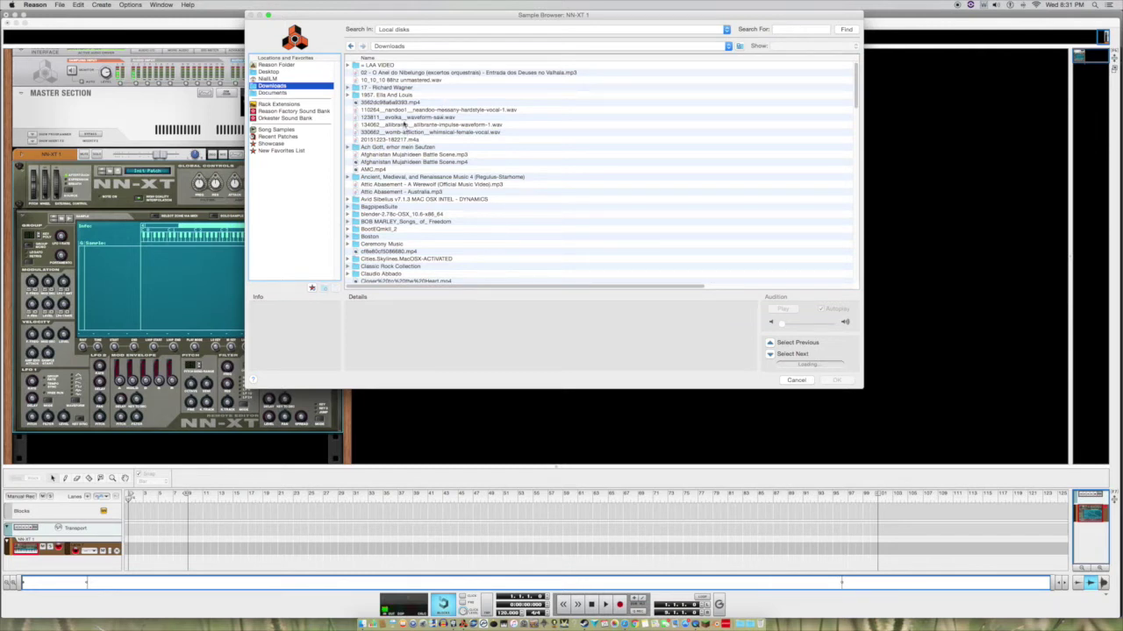
{"action": "left_click", "coordinate": [413, 118]}
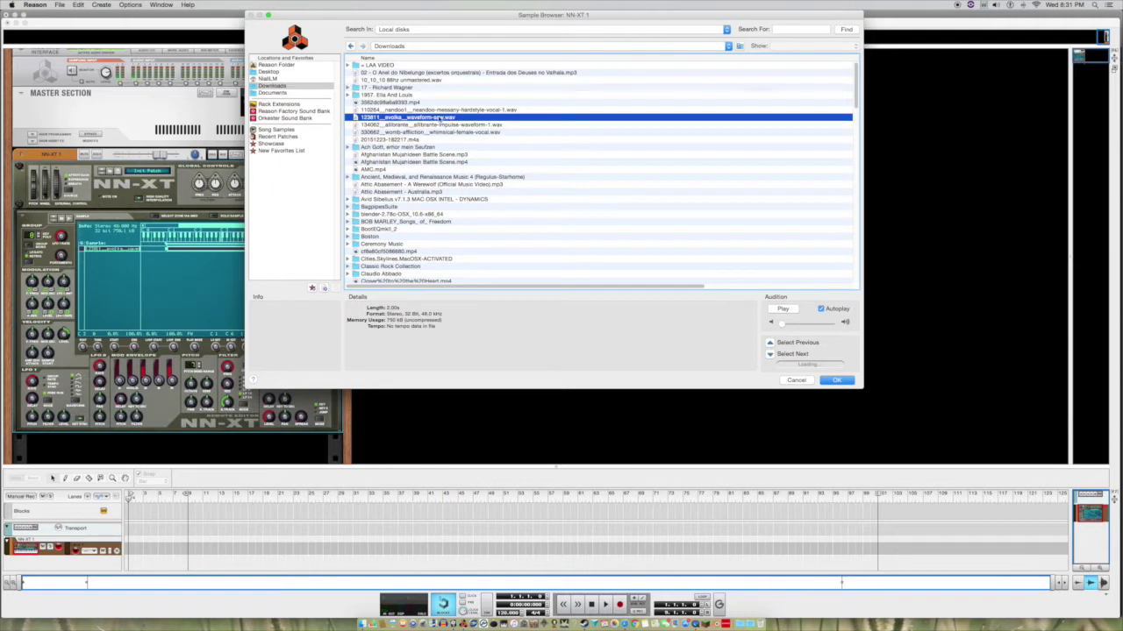
{"action": "double_click", "coordinate": [441, 117]}
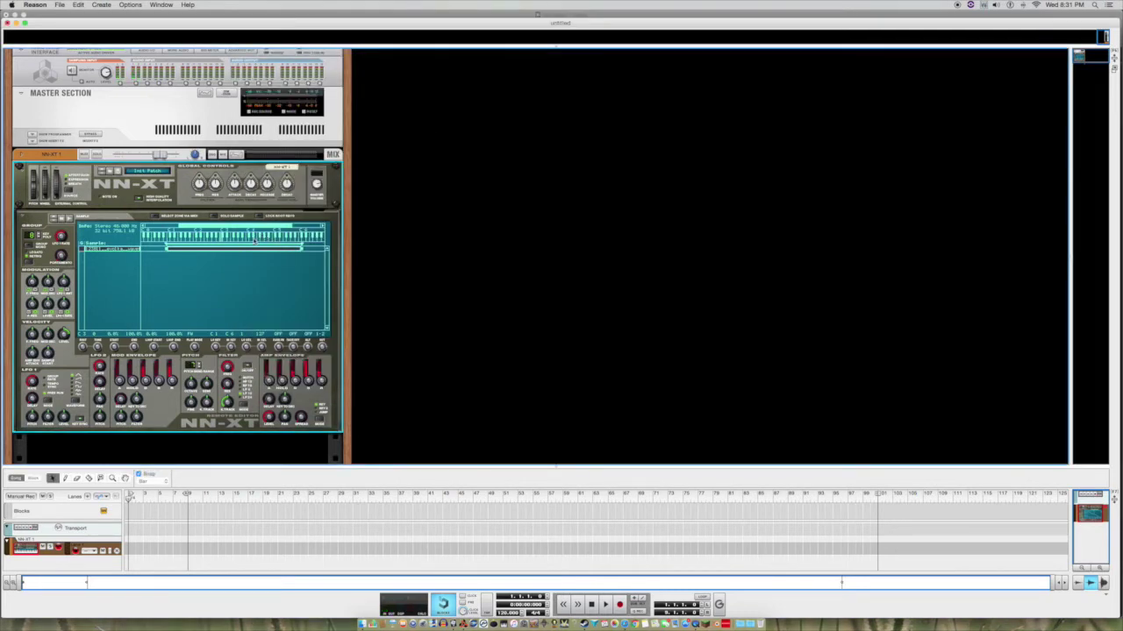
- Open the loaded saw sample for editing and examine its repeating wave cycles up close
{"action": "right_click", "coordinate": [225, 250]}
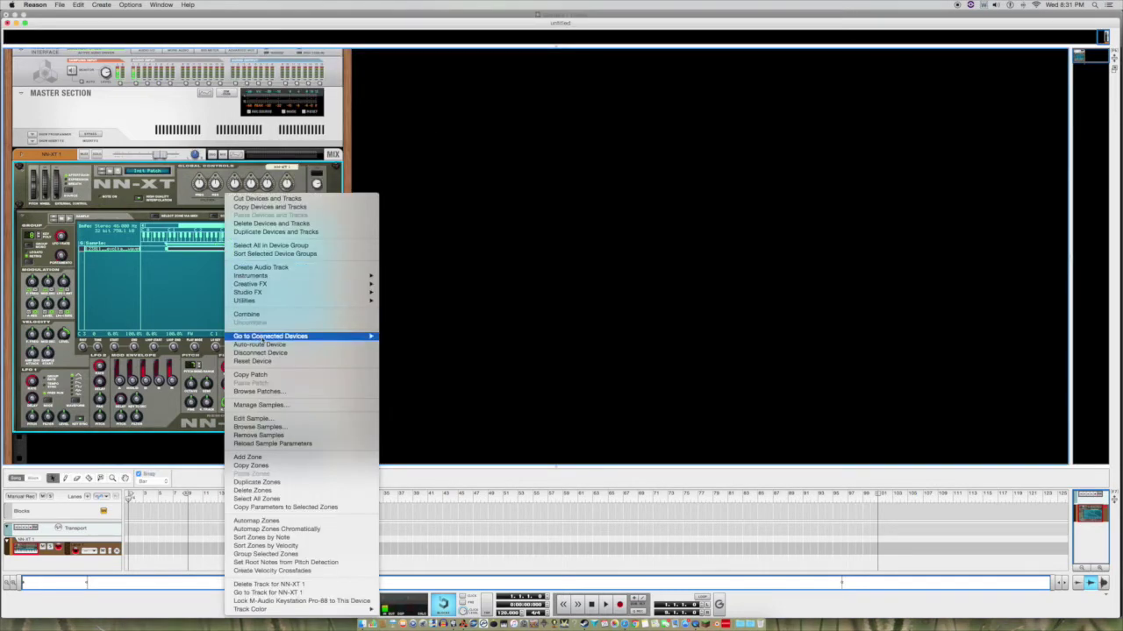
{"action": "left_click", "coordinate": [254, 418]}
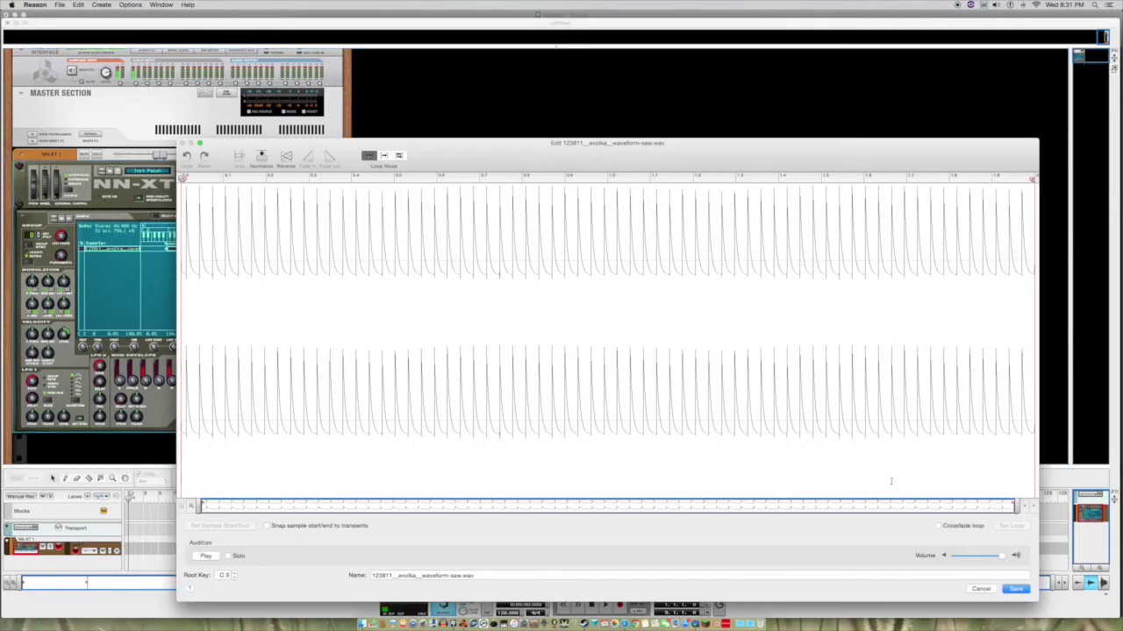
{"action": "left_click_drag", "start_coordinate": [1020, 505], "coordinate": [360, 541]}
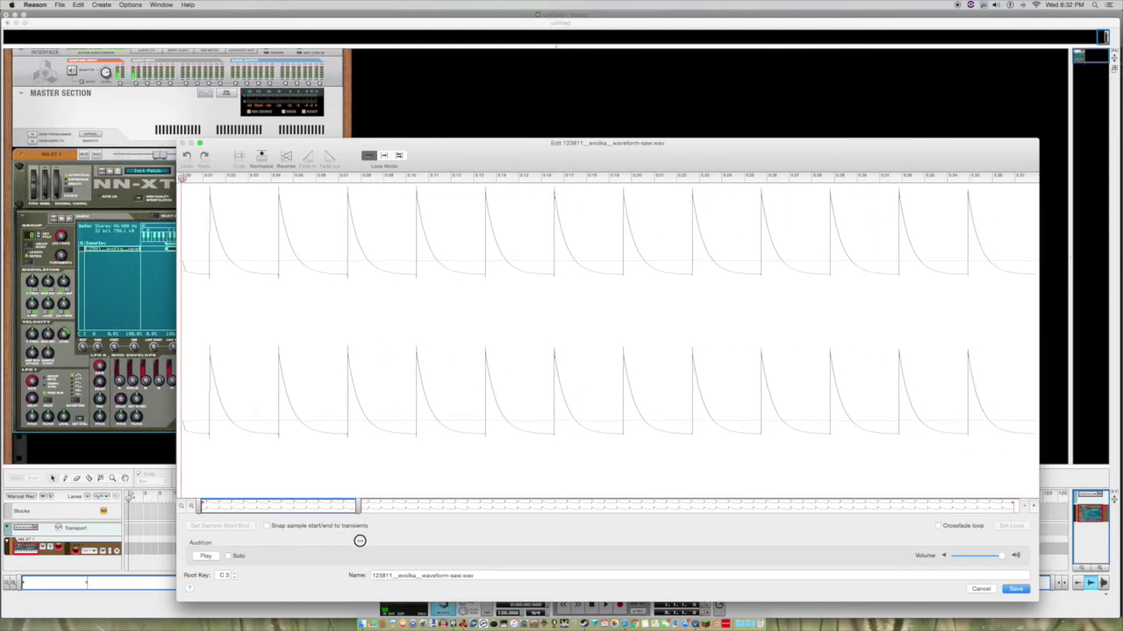
{"action": "left_click_drag", "start_coordinate": [359, 541], "coordinate": [359, 543]}
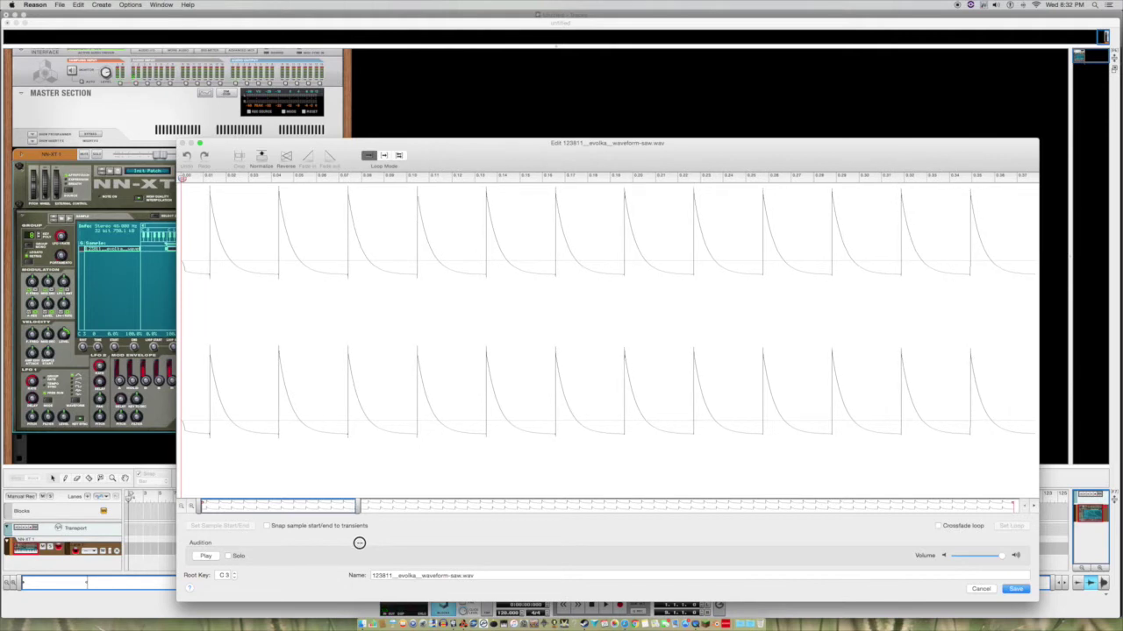
{"action": "left_click_drag", "start_coordinate": [360, 543], "coordinate": [360, 544]}
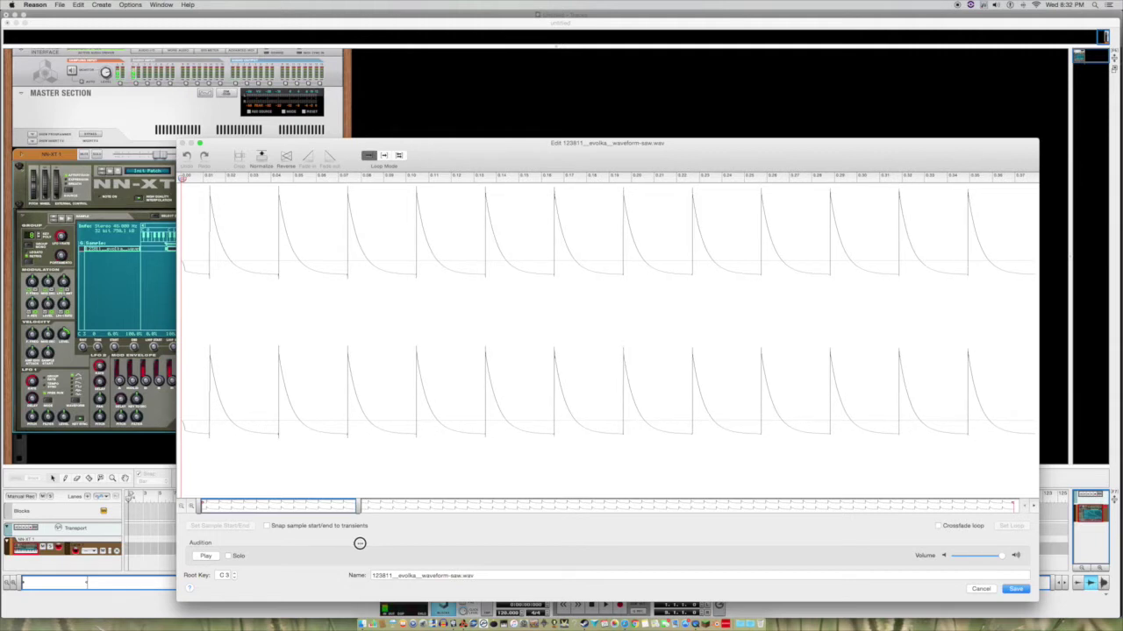
{"action": "left_click_drag", "start_coordinate": [359, 543], "coordinate": [1048, 514]}
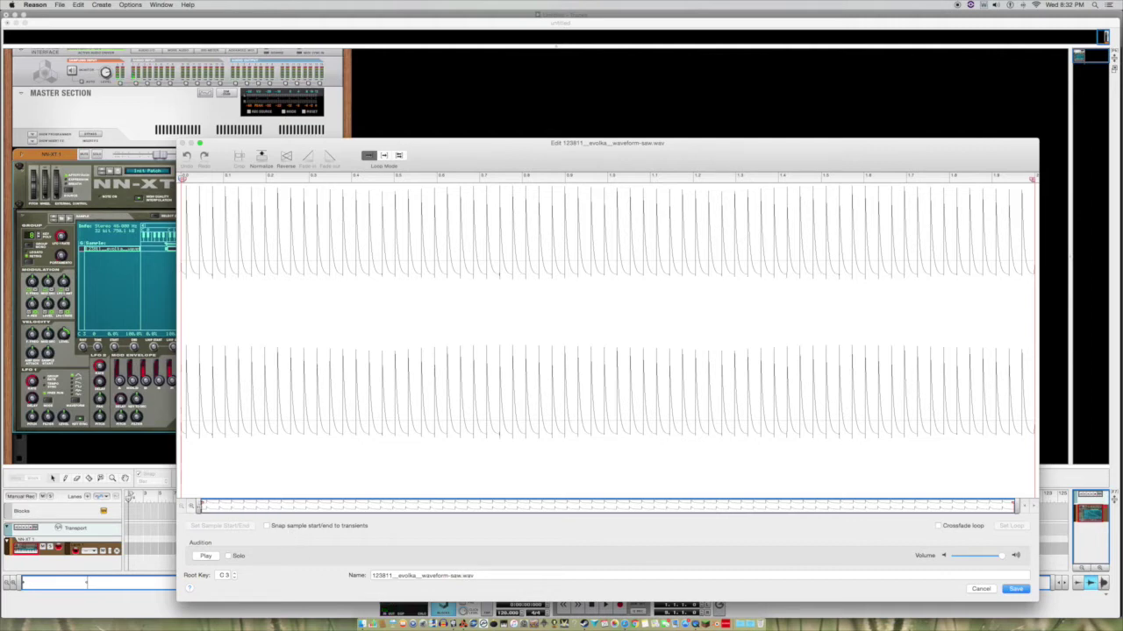
- Try to set the sample start and end from a selection beginning just before the saw waveform's first peak
{"action": "left_click_drag", "start_coordinate": [1014, 506], "coordinate": [273, 435]}
{"action": "left_click", "coordinate": [251, 439]}
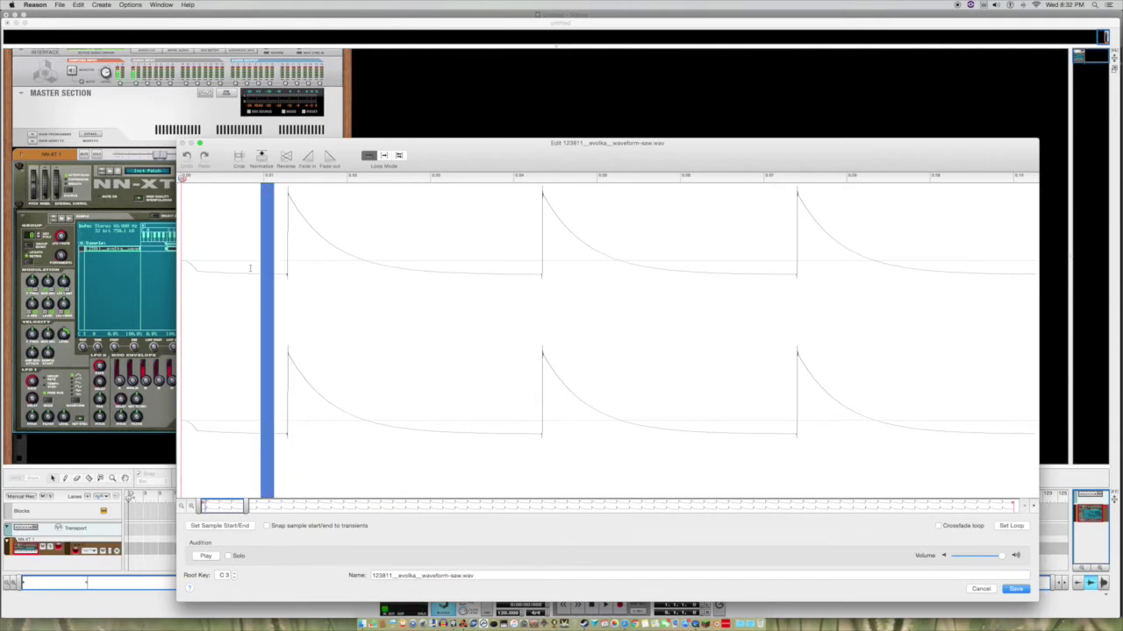
{"action": "left_click", "coordinate": [294, 454]}
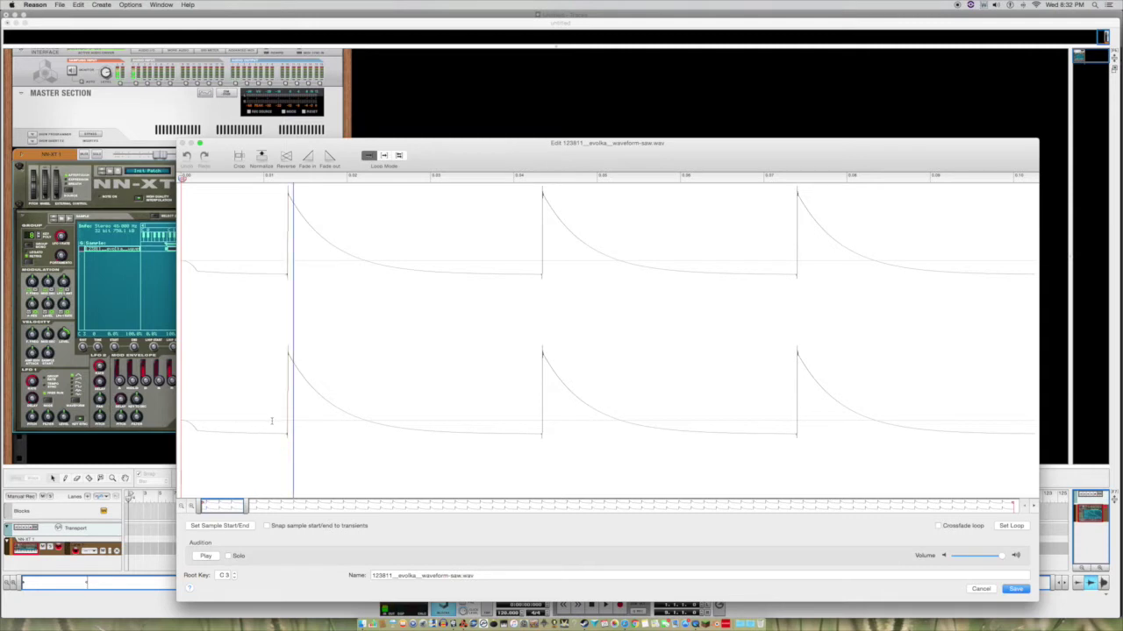
{"action": "left_click", "coordinate": [274, 433]}
{"action": "left_click", "coordinate": [272, 434]}
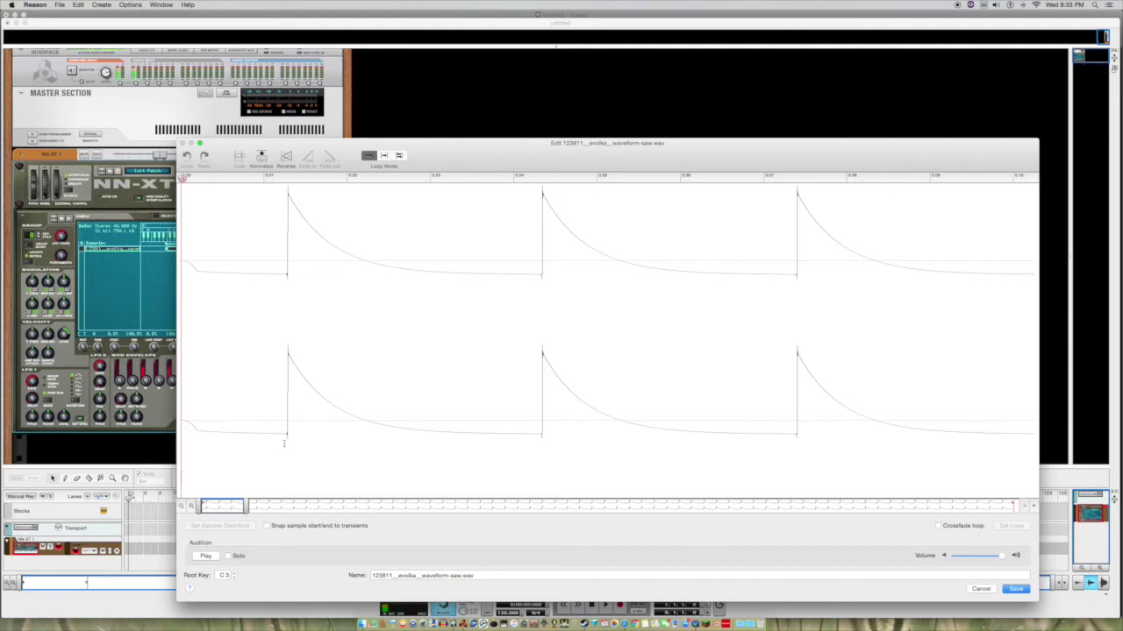
{"action": "left_click_drag", "start_coordinate": [285, 447], "coordinate": [285, 355]}
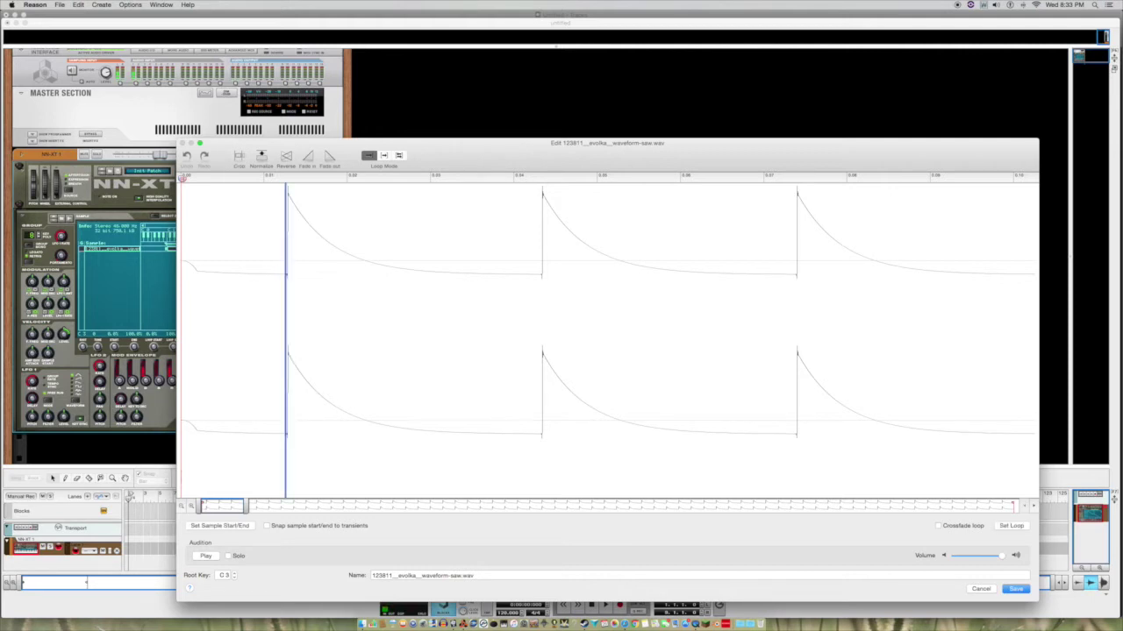
{"action": "left_click", "coordinate": [287, 432]}
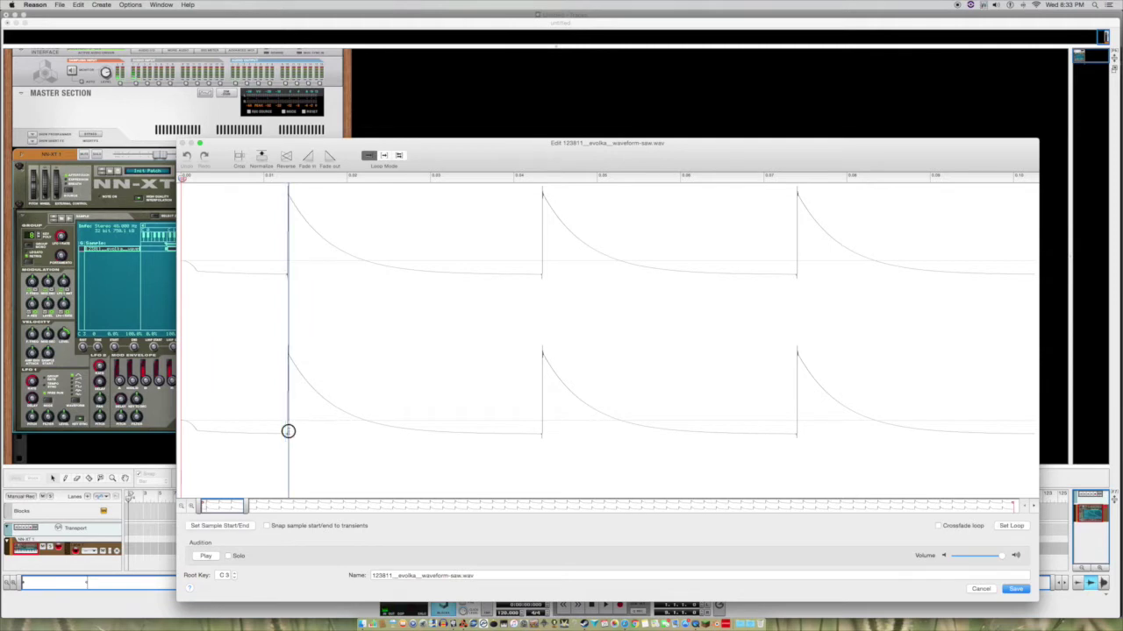
{"action": "left_click", "coordinate": [285, 437]}
{"action": "left_click_drag", "start_coordinate": [289, 426], "coordinate": [293, 428]}
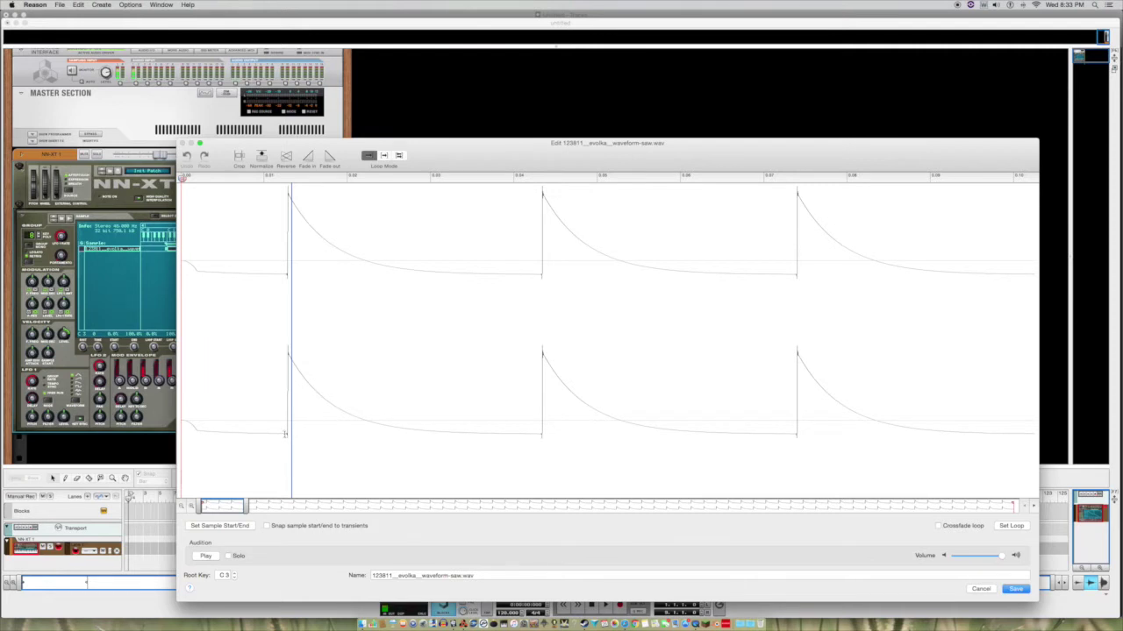
{"action": "left_click", "coordinate": [284, 435]}
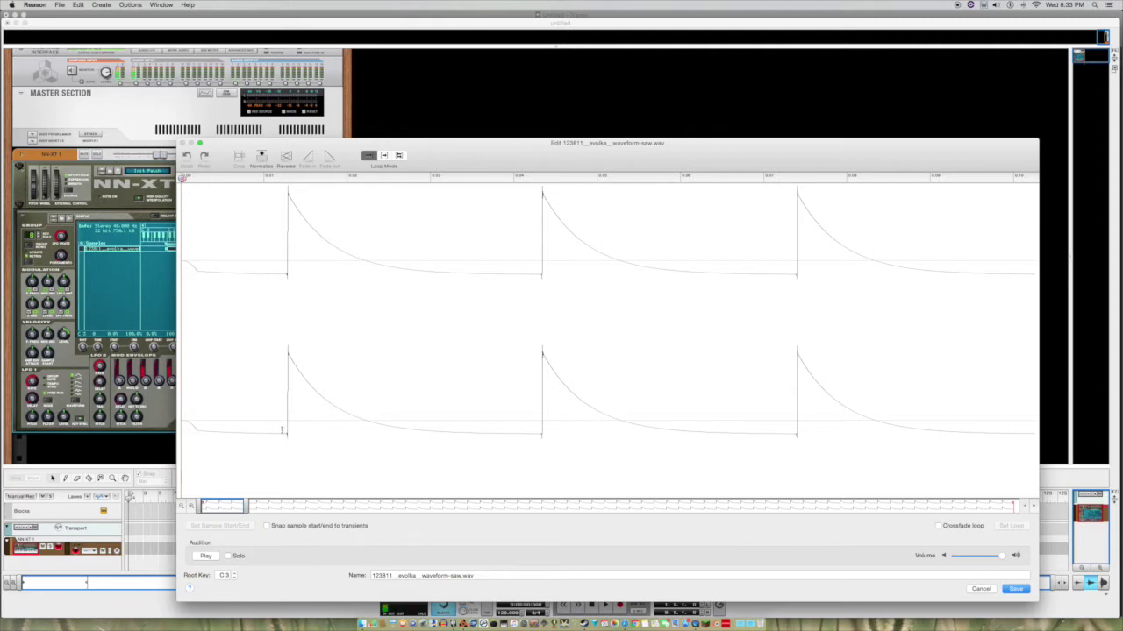
{"action": "left_click", "coordinate": [283, 430]}
{"action": "left_click_drag", "start_coordinate": [280, 431], "coordinate": [367, 394]}
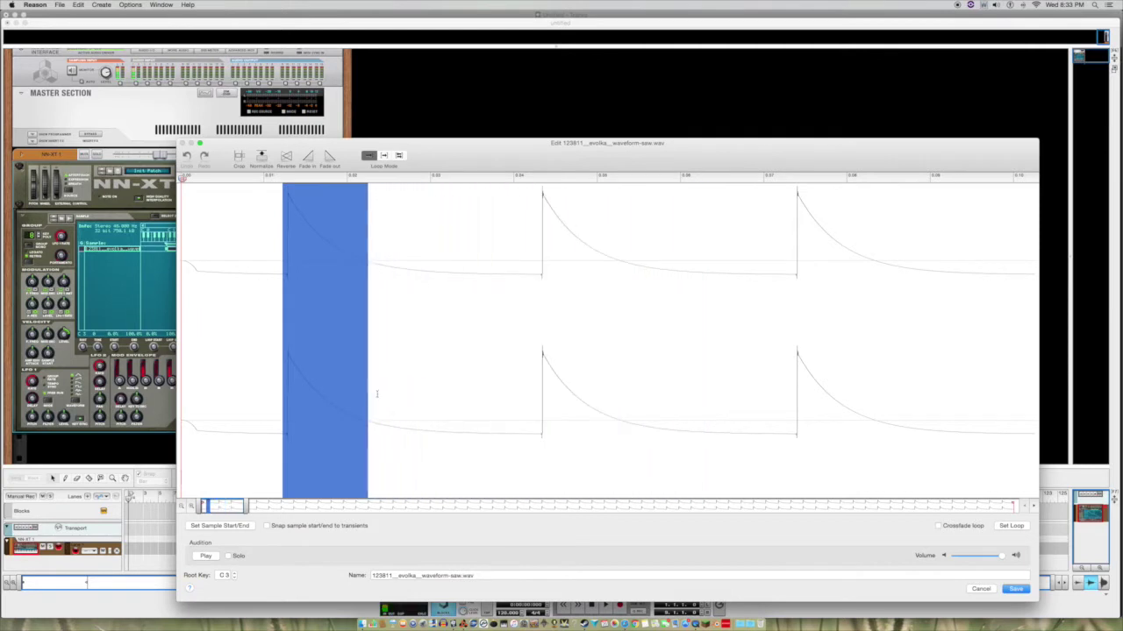
{"action": "left_click", "coordinate": [248, 526]}
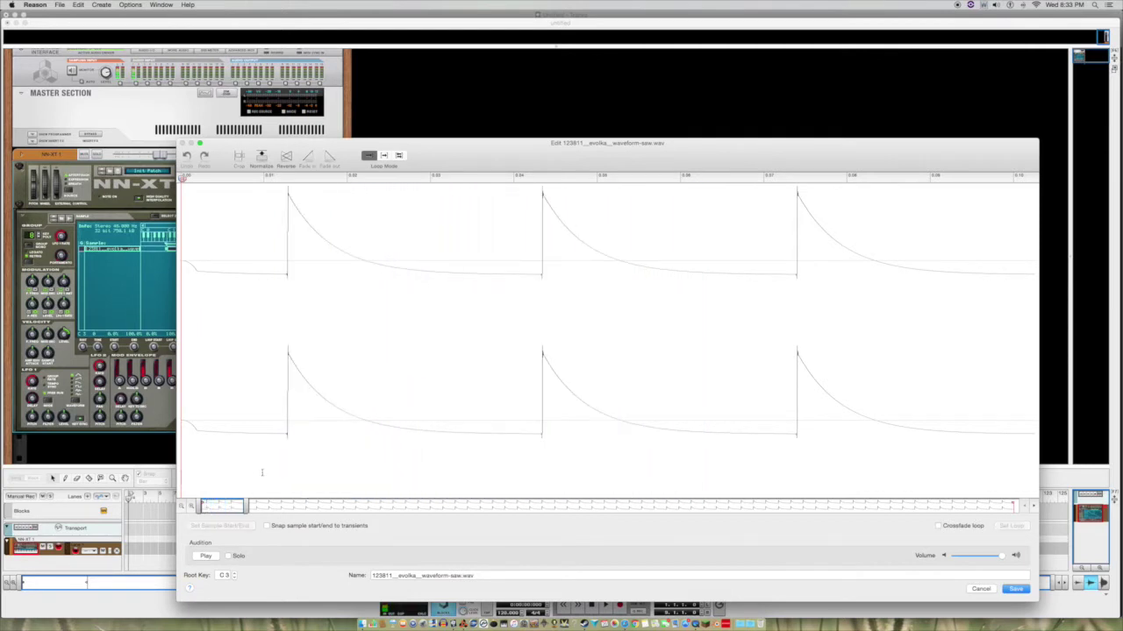
- Try to place a selection start precisely at the foot of the first rising edge in the enlarged waveform
{"action": "left_click_drag", "start_coordinate": [245, 506], "coordinate": [210, 507]}
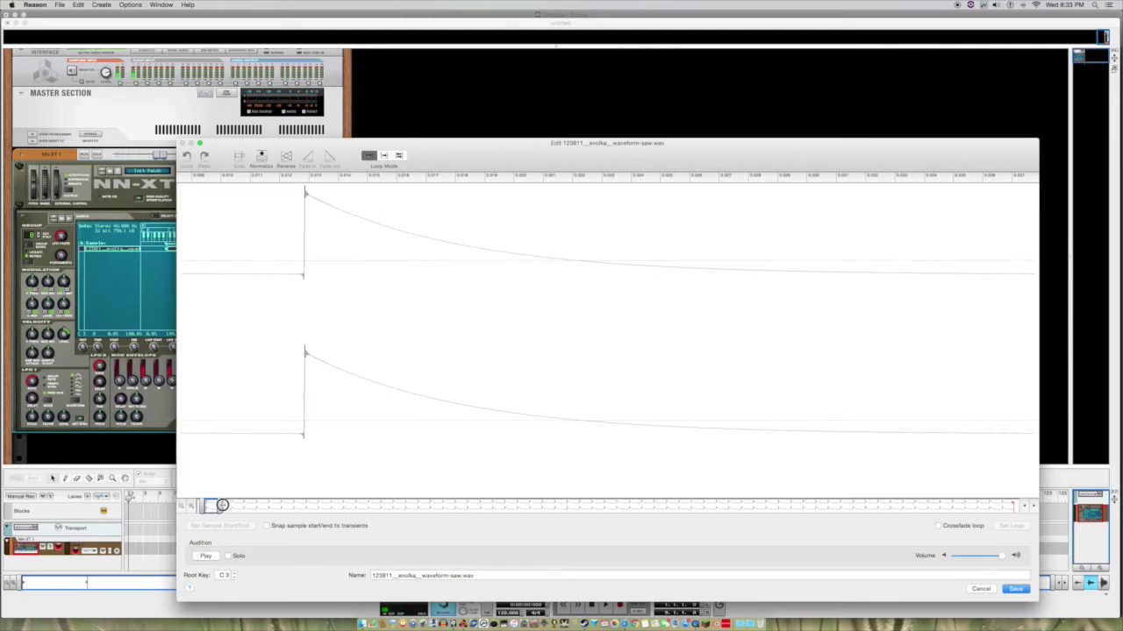
{"action": "left_click_drag", "start_coordinate": [217, 506], "coordinate": [228, 506]}
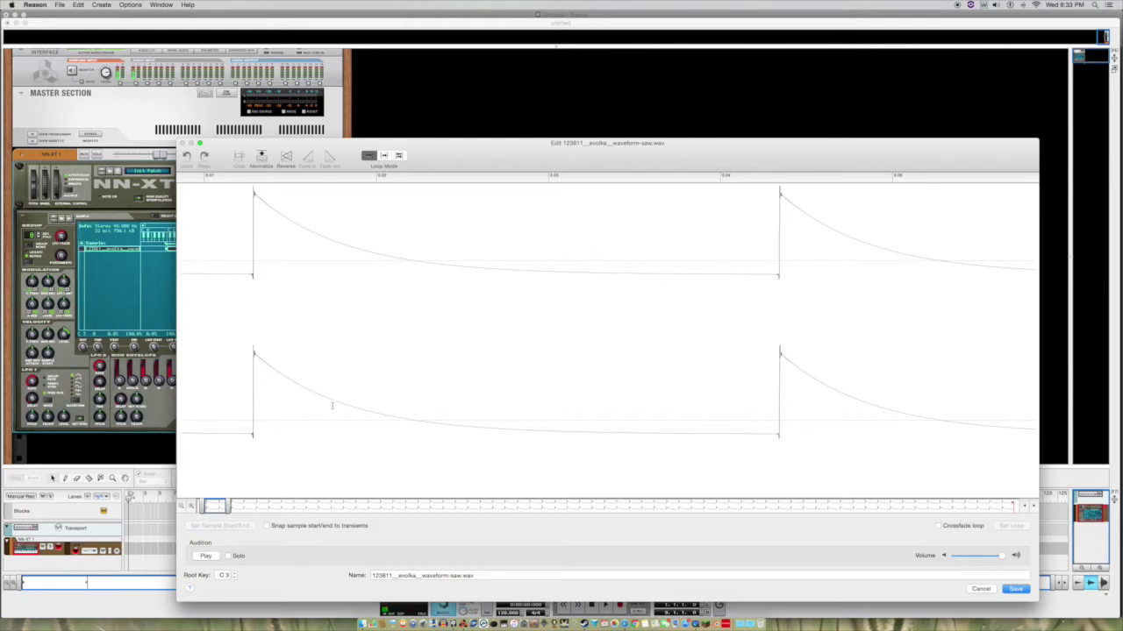
{"action": "left_click", "coordinate": [249, 433]}
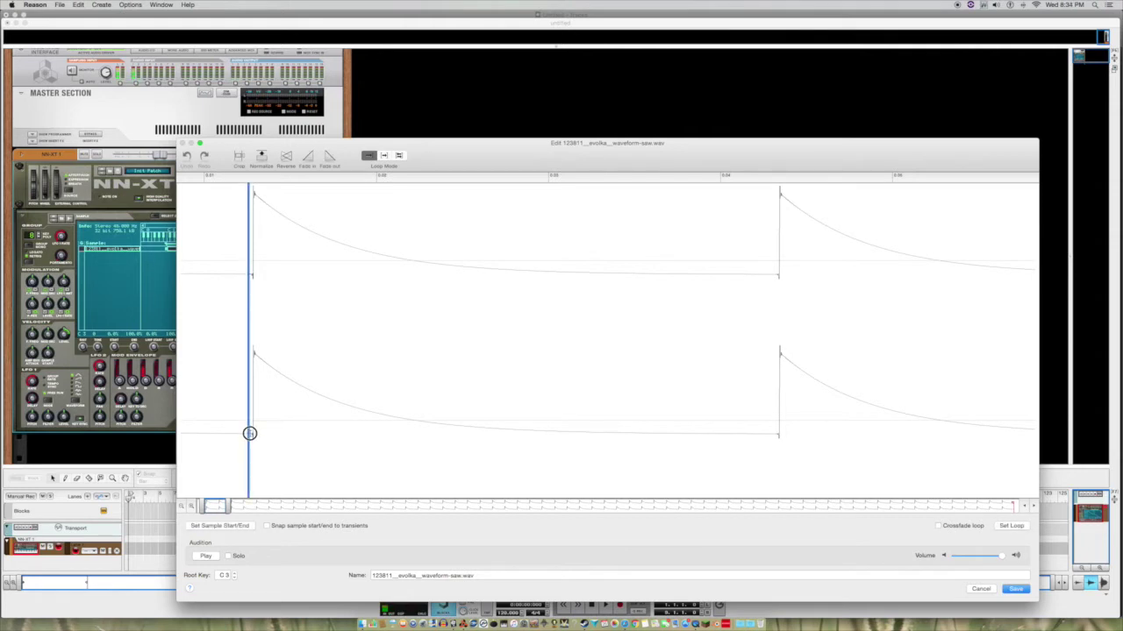
{"action": "left_click", "coordinate": [246, 435]}
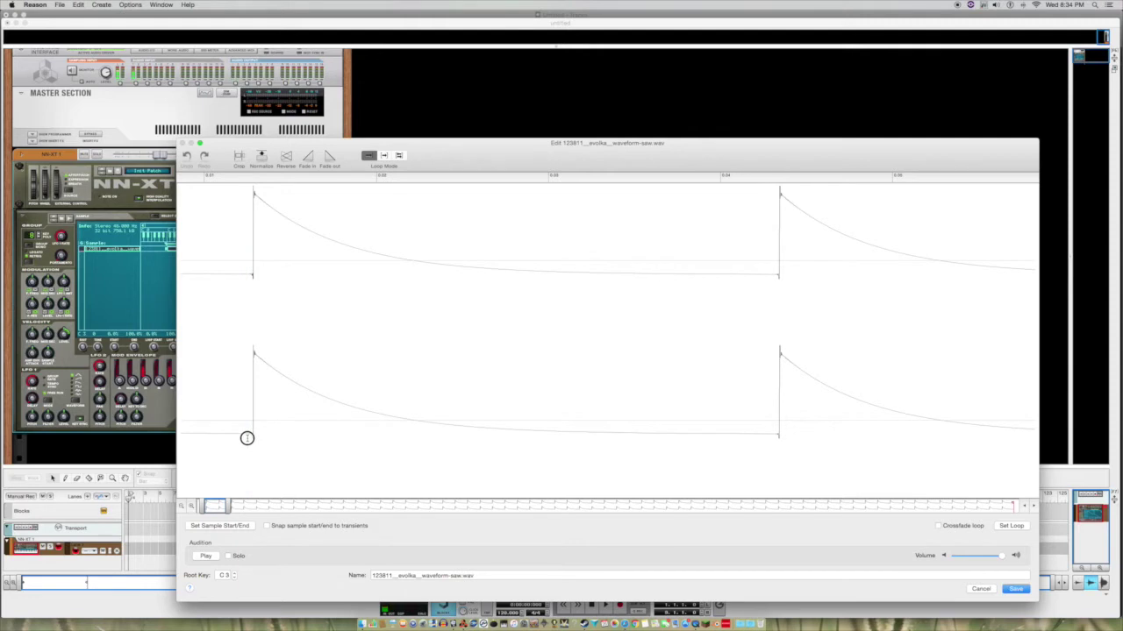
{"action": "left_click", "coordinate": [247, 436]}
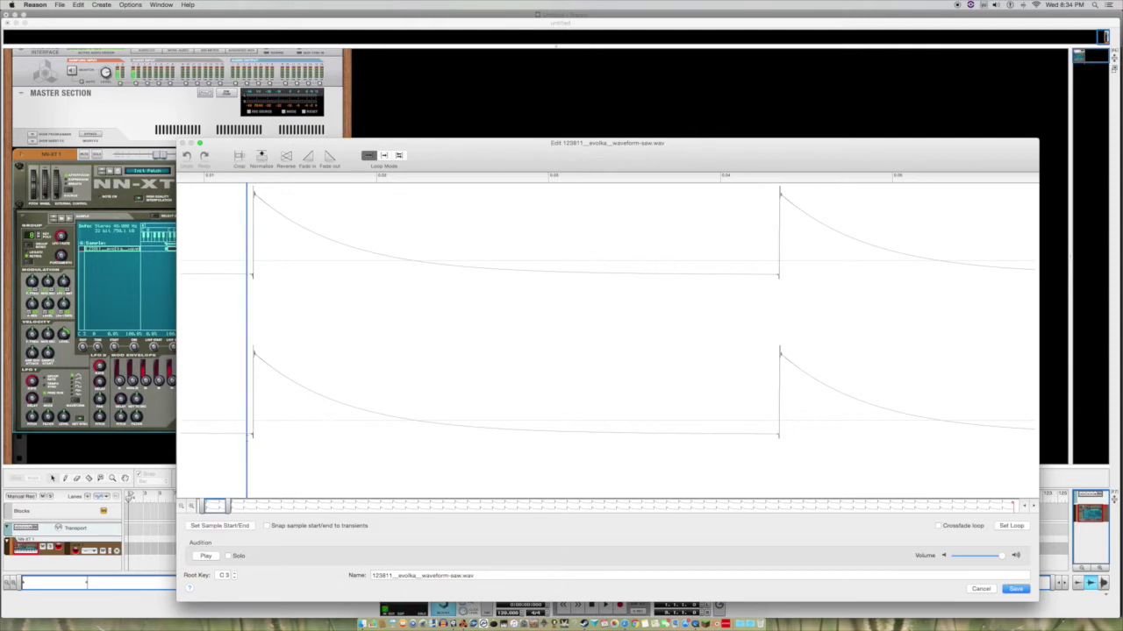
{"action": "left_click", "coordinate": [247, 431]}
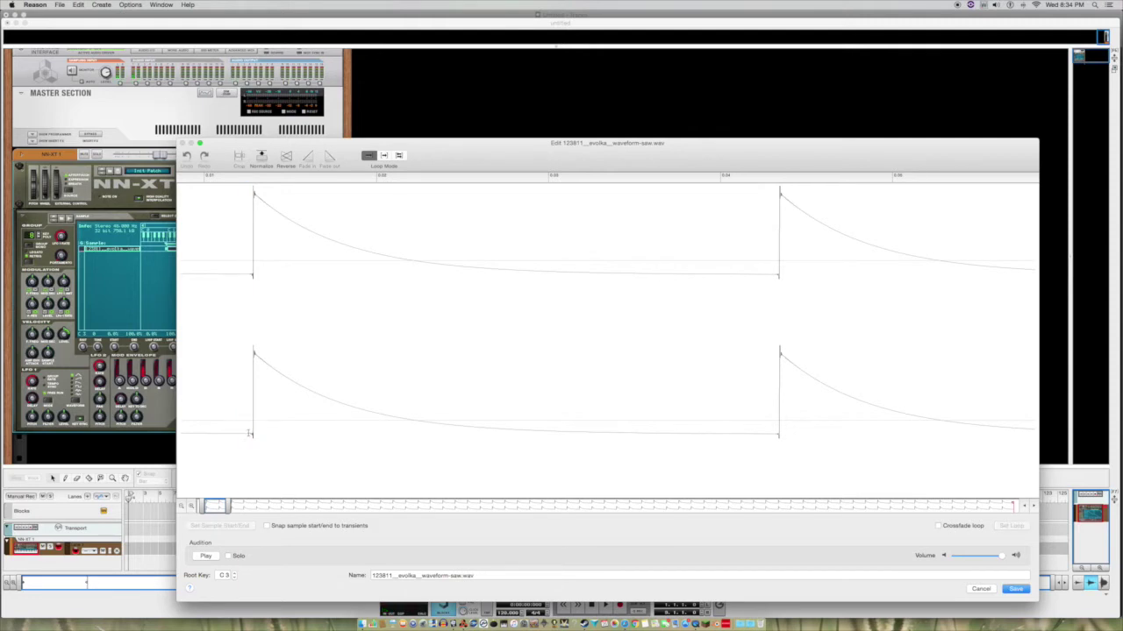
{"action": "left_click", "coordinate": [247, 435]}
{"action": "left_click", "coordinate": [241, 449]}
{"action": "mouse_move", "coordinate": [225, 506]}
{"action": "left_mouse_down"}
{"action": "mouse_move", "coordinate": [429, 503]}
{"action": "mouse_move", "coordinate": [569, 476]}
{"action": "mouse_move", "coordinate": [914, 450]}
{"action": "mouse_move", "coordinate": [1018, 506]}
{"action": "mouse_move", "coordinate": [491, 526]}
{"action": "mouse_move", "coordinate": [233, 526]}
{"action": "mouse_move", "coordinate": [209, 507]}
{"action": "left_mouse_up"}
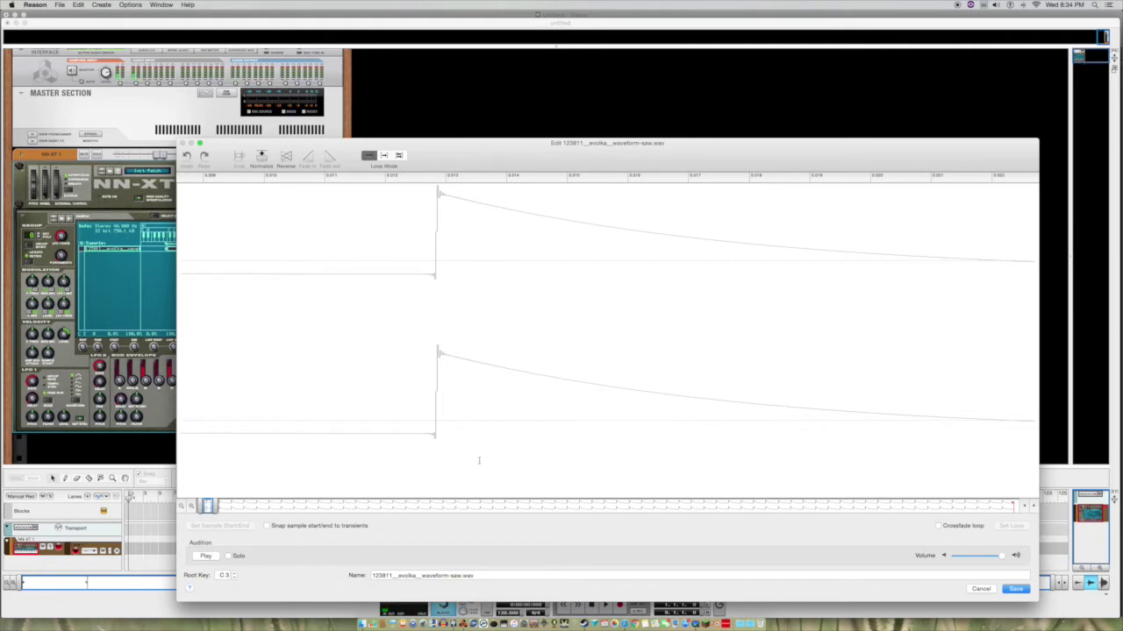
- Move the sample end marker back to about 1.998 s, cutting off the final upward bend of the waveform
{"action": "left_click", "coordinate": [206, 505]}
{"action": "left_click_drag", "start_coordinate": [220, 504], "coordinate": [664, 503]}
{"action": "mouse_move", "coordinate": [755, 487]}
{"action": "left_mouse_down"}
{"action": "mouse_move", "coordinate": [889, 476]}
{"action": "mouse_move", "coordinate": [920, 529]}
{"action": "mouse_move", "coordinate": [1027, 511]}
{"action": "left_mouse_up"}
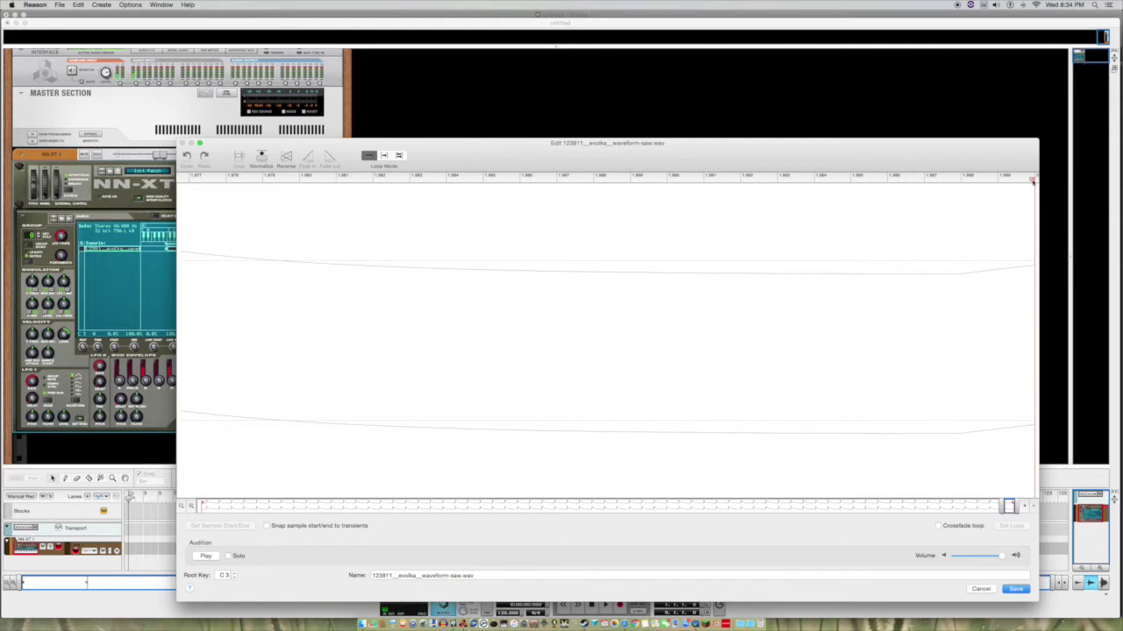
{"action": "left_click_drag", "start_coordinate": [1032, 180], "coordinate": [955, 181]}
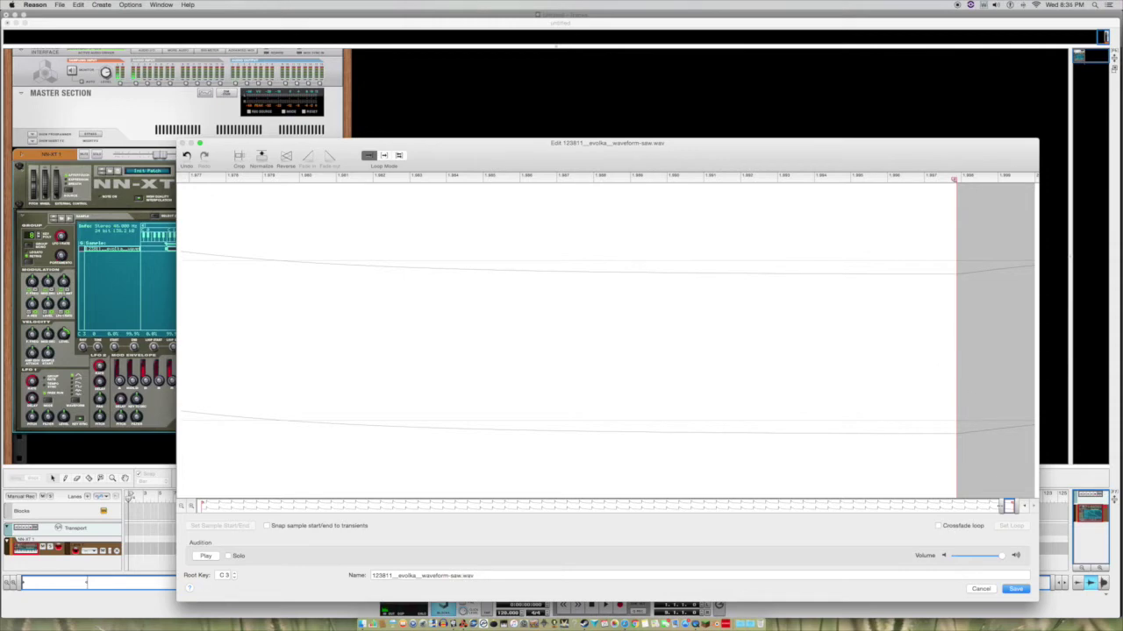
- Move the sample start marker to about 0.012 s, just before the waveform's first rising edge
{"action": "left_click_drag", "start_coordinate": [1009, 506], "coordinate": [202, 506]}
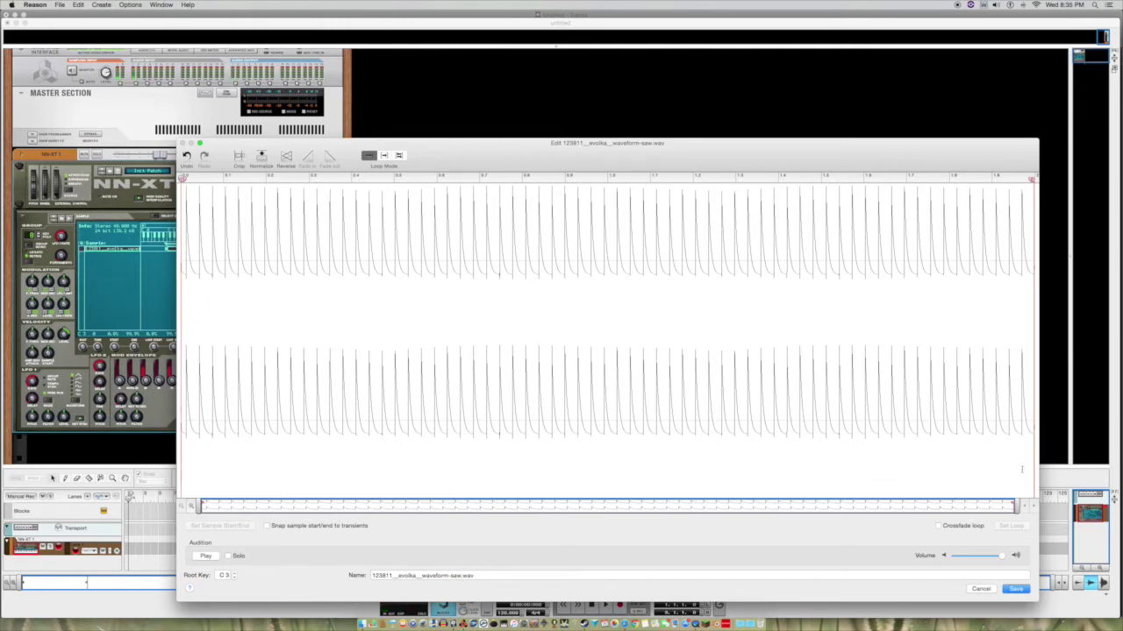
{"action": "left_click_drag", "start_coordinate": [1013, 506], "coordinate": [211, 516]}
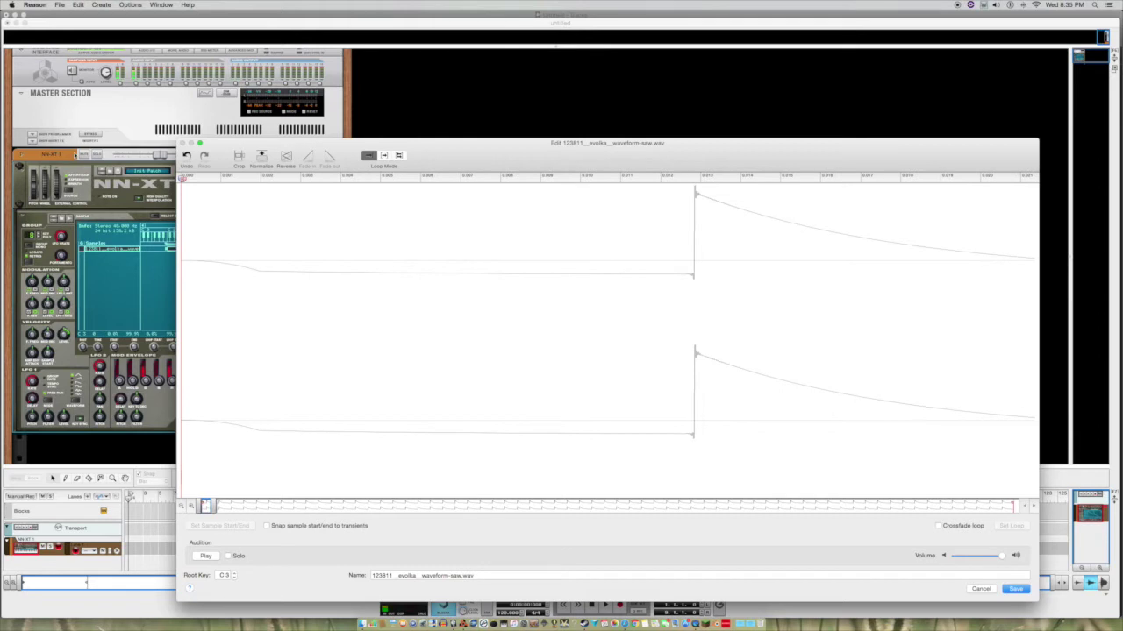
{"action": "mouse_move", "coordinate": [182, 187]}
{"action": "left_mouse_down"}
{"action": "mouse_move", "coordinate": [635, 237]}
{"action": "mouse_move", "coordinate": [681, 253]}
{"action": "left_mouse_up"}
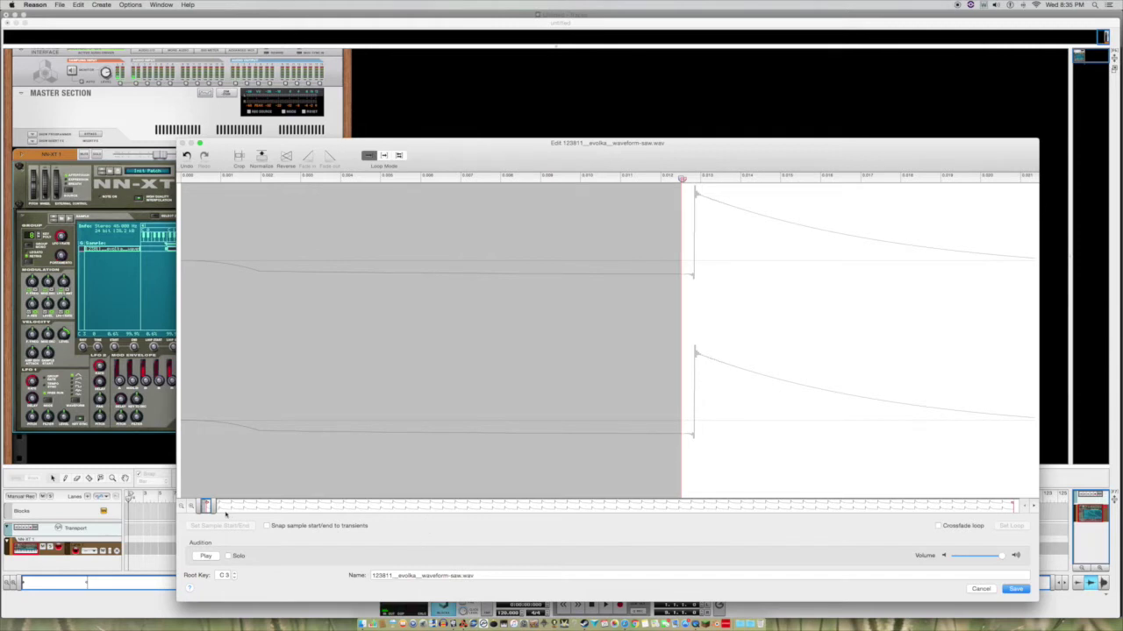
- Set the saw sample's loop mode to forward looping and audition the trimmed sample with and without the loop
{"action": "left_click_drag", "start_coordinate": [212, 507], "coordinate": [1016, 507]}
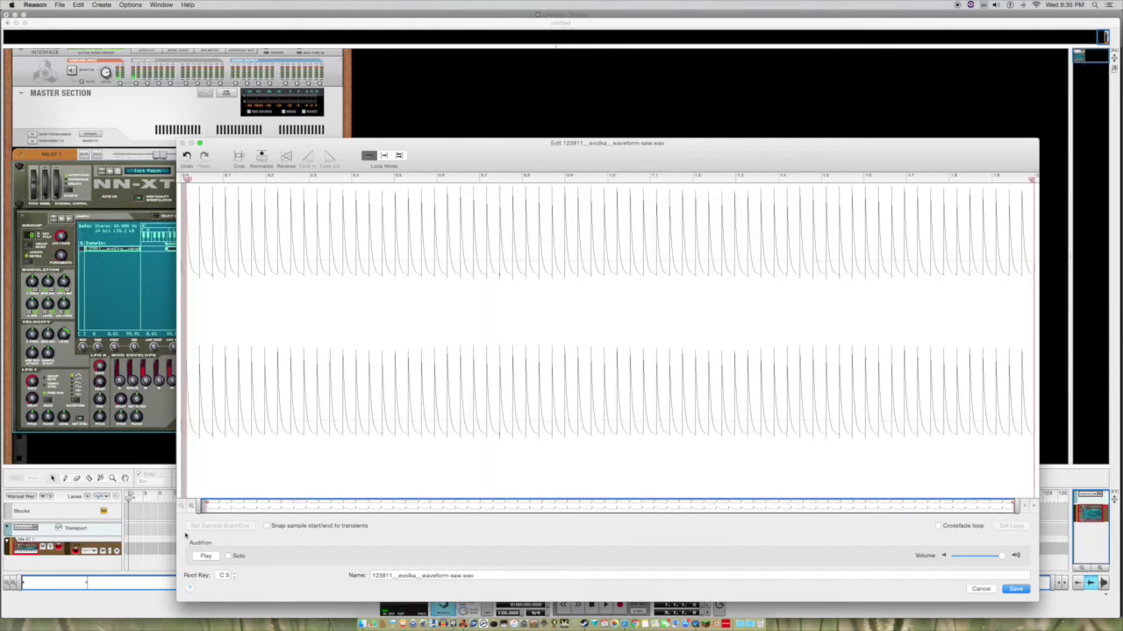
{"action": "left_click", "coordinate": [205, 557]}
{"action": "left_click", "coordinate": [385, 156]}
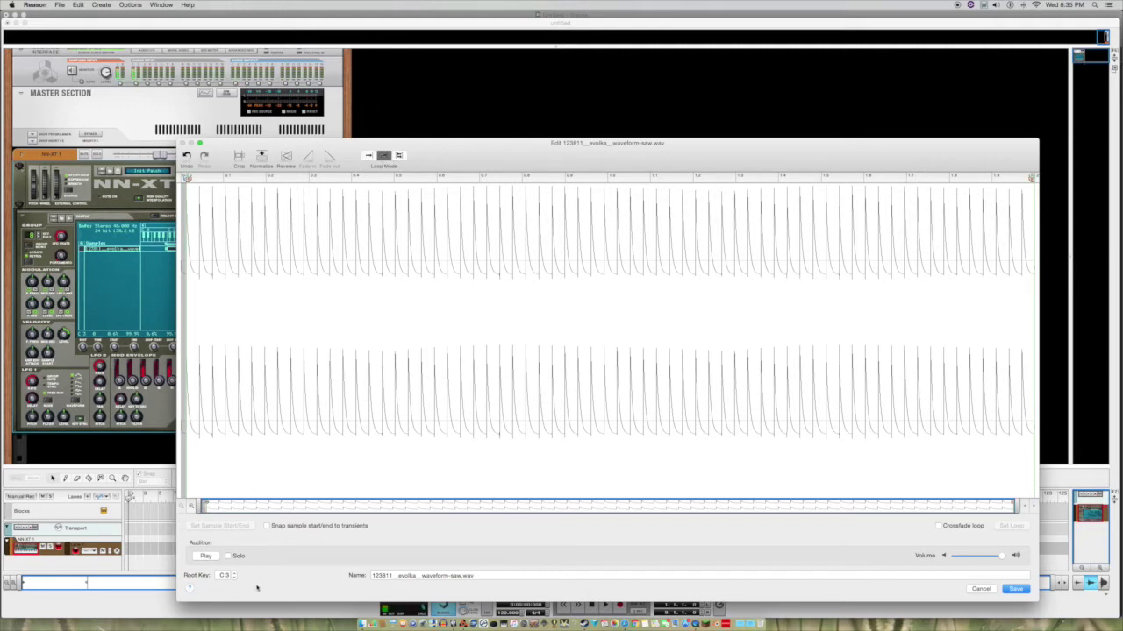
{"action": "left_click", "coordinate": [207, 557]}
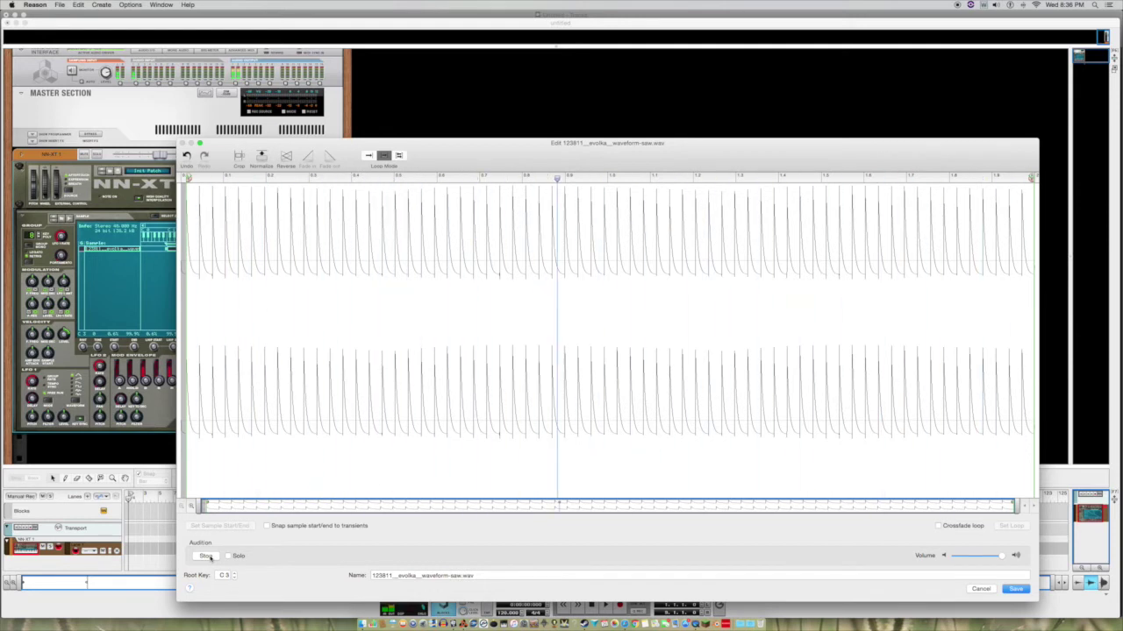
{"action": "left_click", "coordinate": [207, 557]}
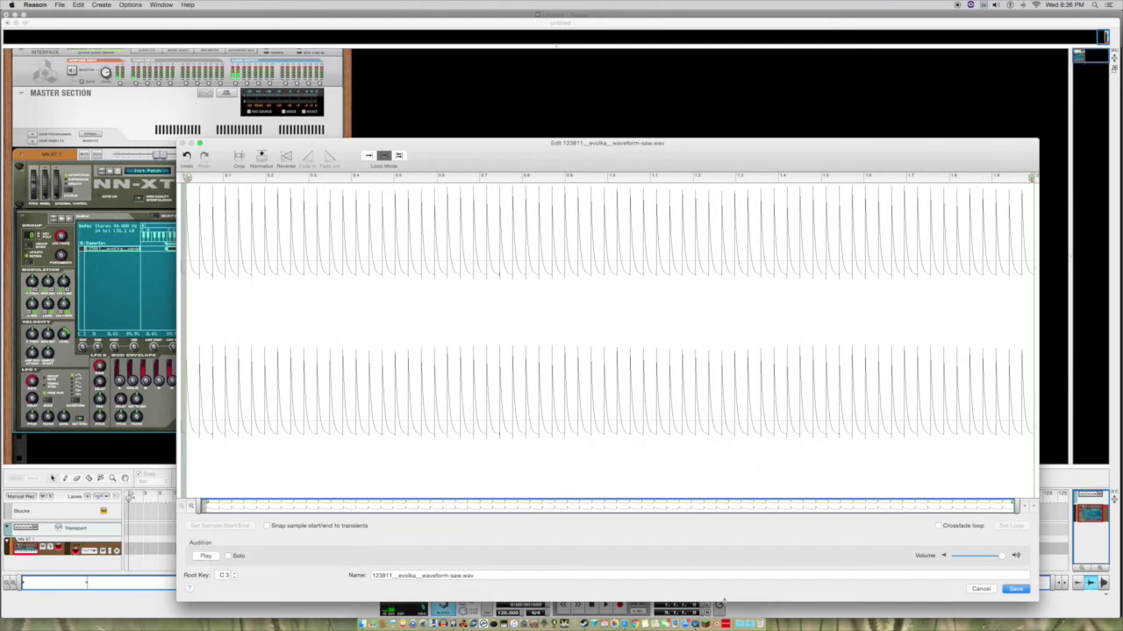
- Move the loop start marker to about 0.0126 s, closer to the waveform's first rising edge, and save the sample
{"action": "left_click_drag", "start_coordinate": [1016, 507], "coordinate": [219, 629]}
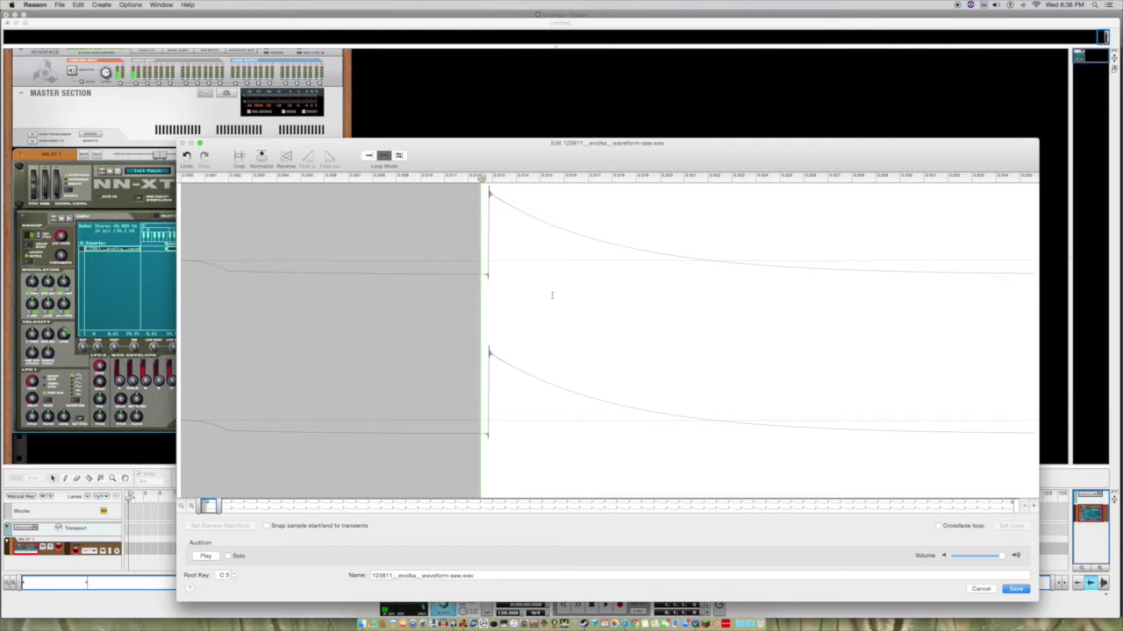
{"action": "left_click", "coordinate": [484, 178]}
{"action": "mouse_move", "coordinate": [213, 505]}
{"action": "left_mouse_down"}
{"action": "mouse_move", "coordinate": [200, 512]}
{"action": "mouse_move", "coordinate": [207, 508]}
{"action": "left_mouse_up"}
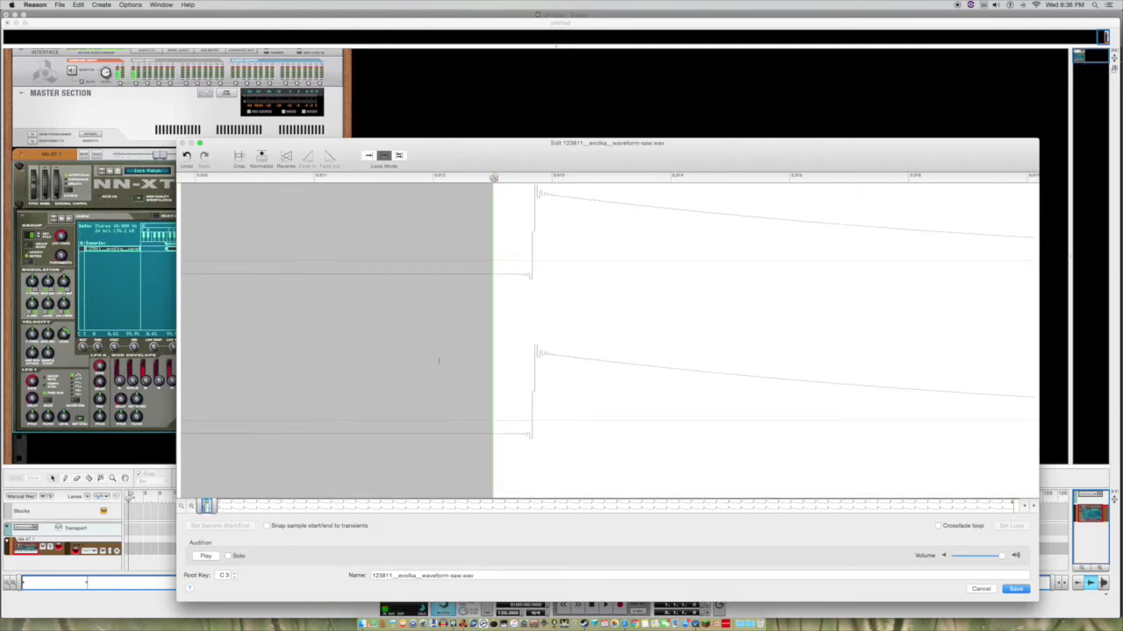
{"action": "left_click_drag", "start_coordinate": [494, 178], "coordinate": [511, 188]}
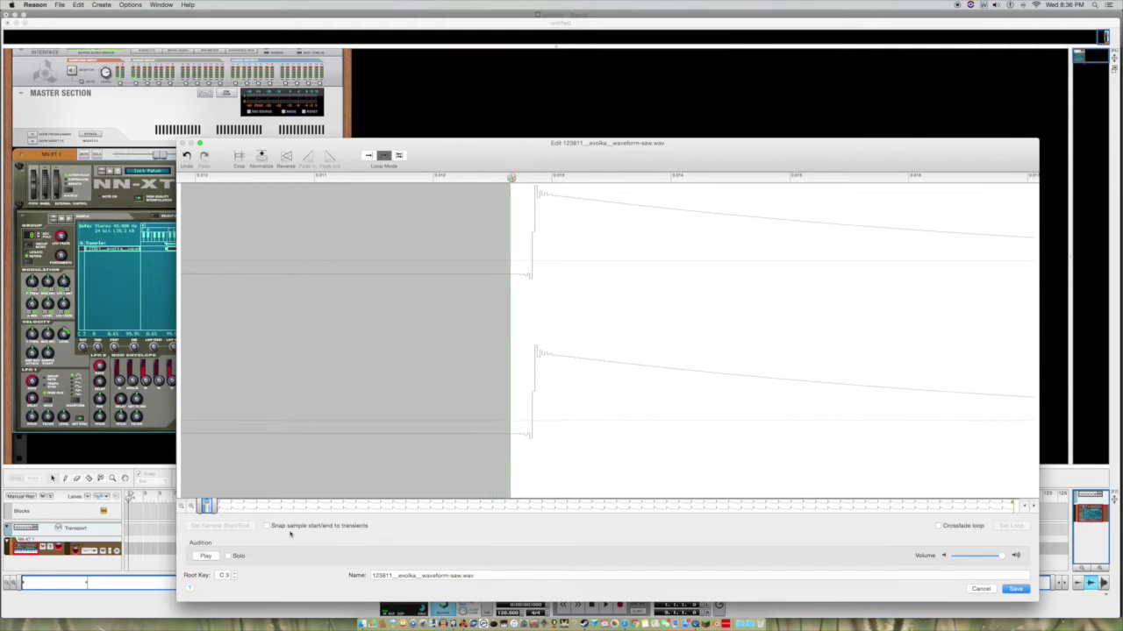
{"action": "left_click_drag", "start_coordinate": [216, 505], "coordinate": [846, 467]}
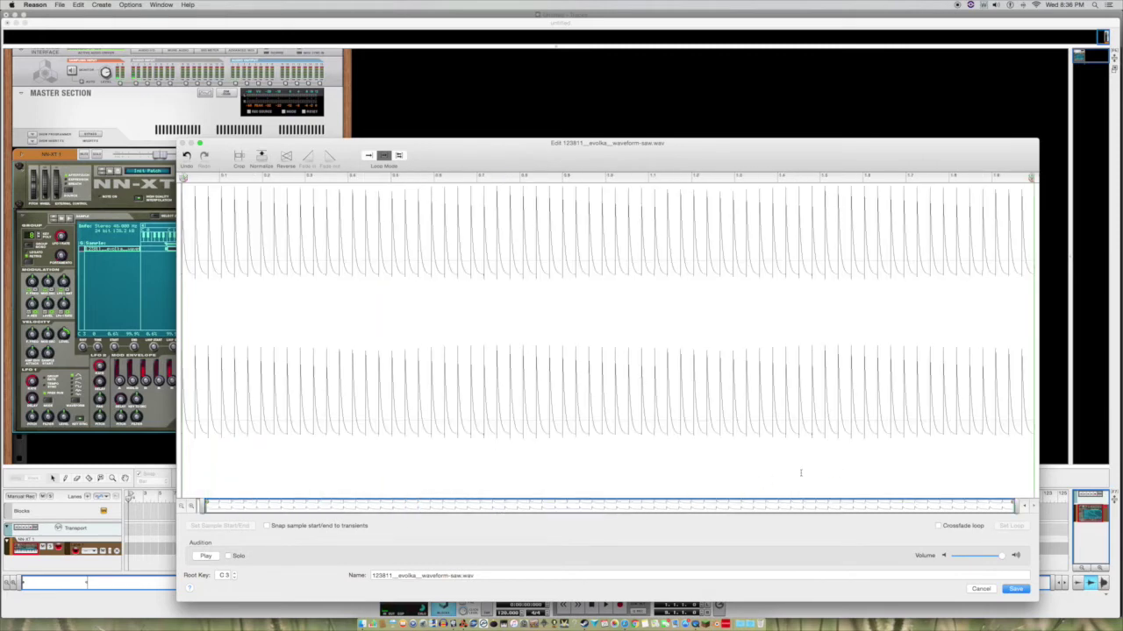
{"action": "key", "text": "Return"}
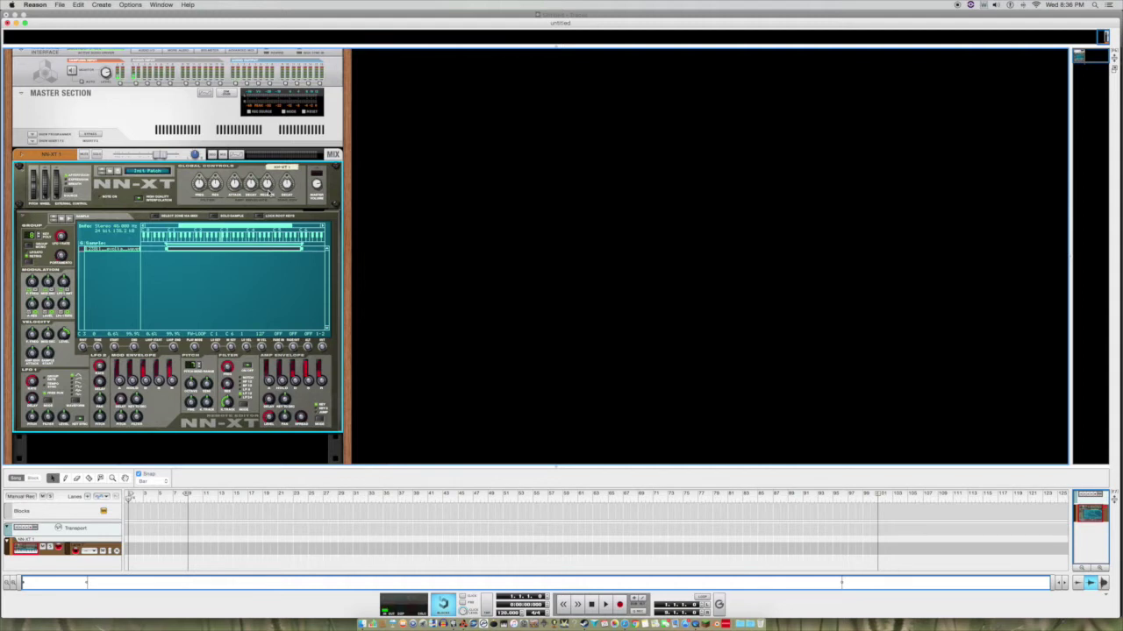
- Reopen the saw sample from the NN-XT for editing and audition its forward loop
{"action": "left_click", "coordinate": [62, 218]}
{"action": "left_click", "coordinate": [796, 380]}
{"action": "right_click", "coordinate": [252, 252]}
{"action": "left_click", "coordinate": [342, 418]}
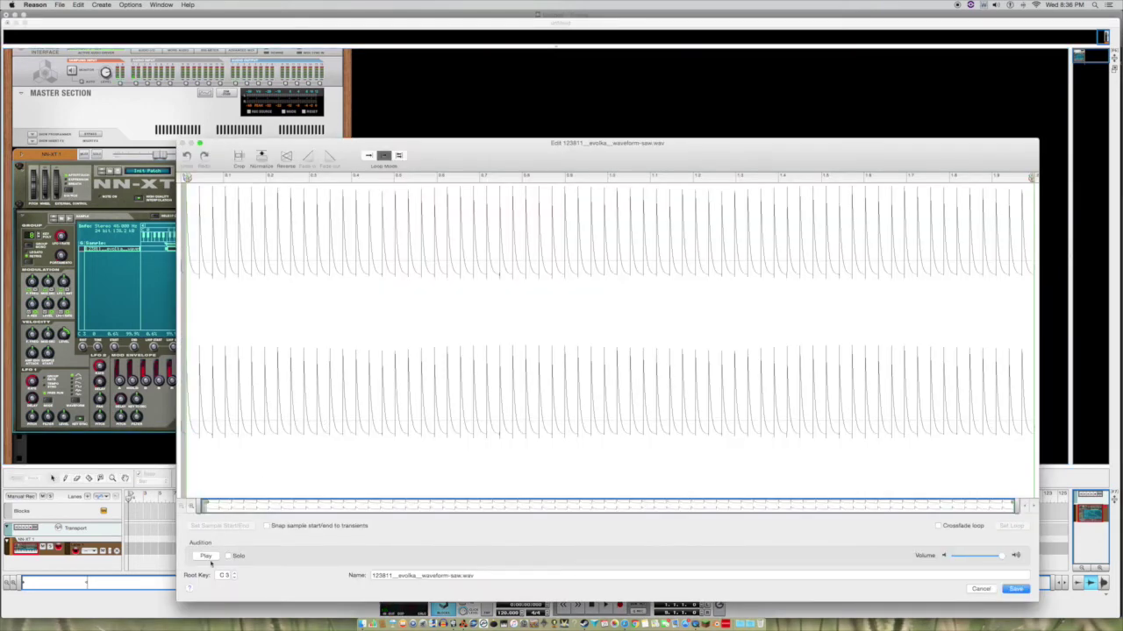
{"action": "left_click", "coordinate": [205, 556]}
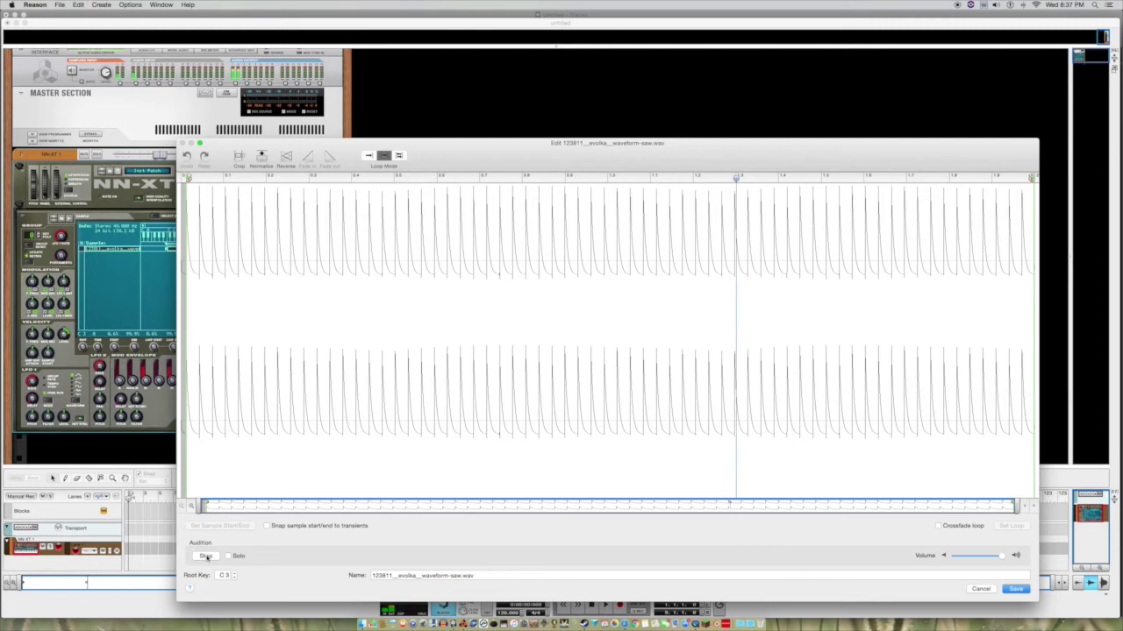
{"action": "left_click", "coordinate": [205, 556]}
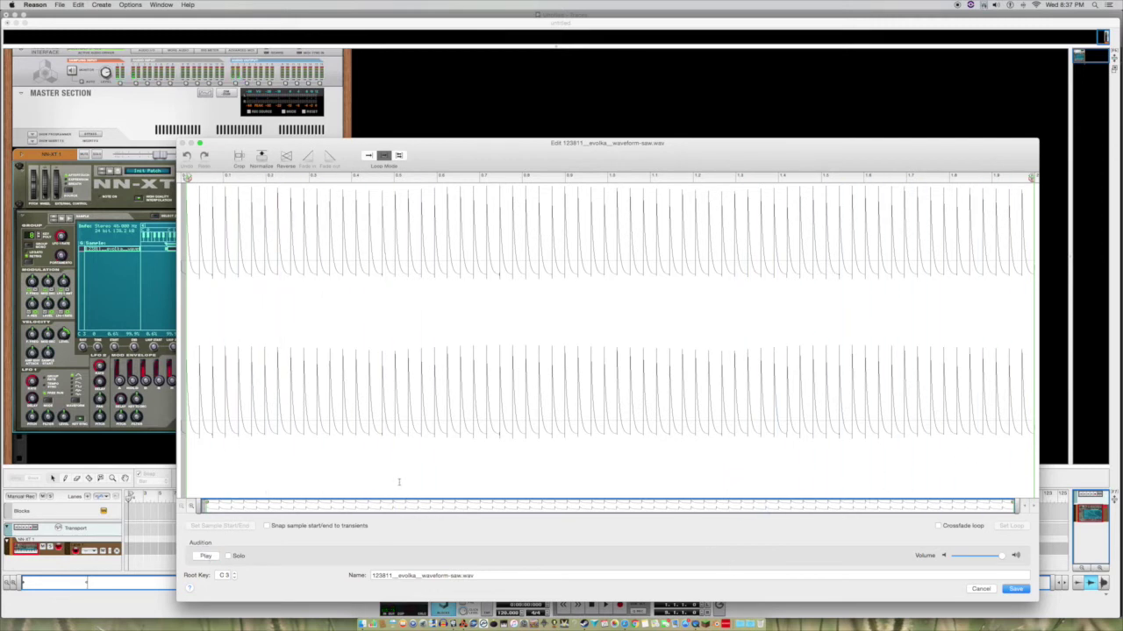
- Try the no-loop and back-and-forth loop modes, audition the back-and-forth loop, and return to forward looping
{"action": "left_click", "coordinate": [399, 155]}
{"action": "left_click", "coordinate": [369, 157]}
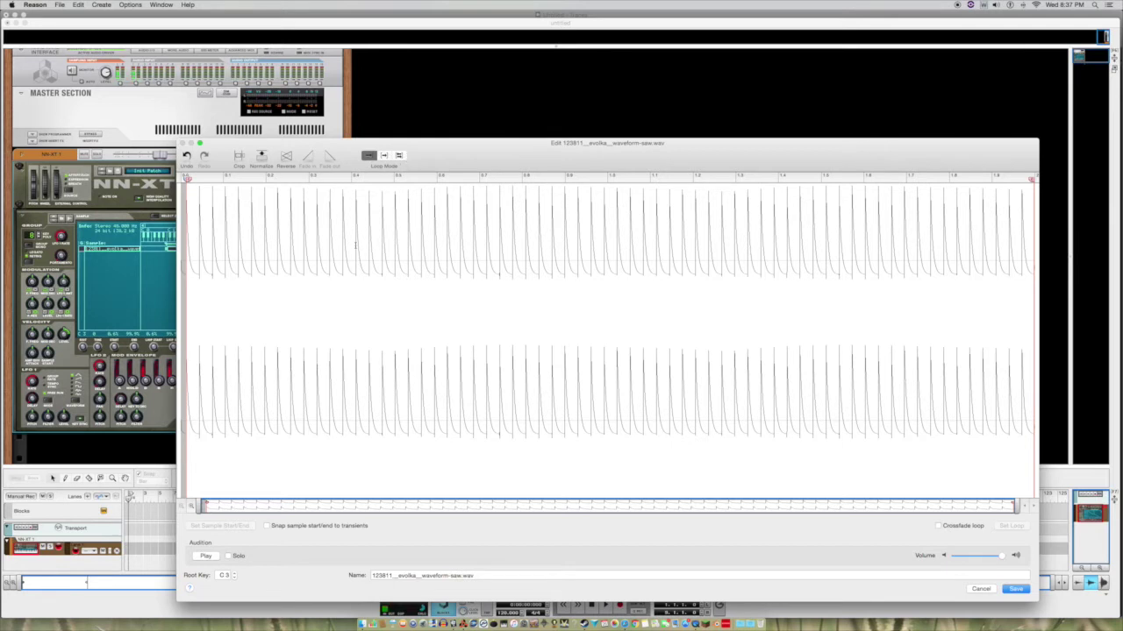
{"action": "left_click", "coordinate": [399, 156]}
{"action": "left_click", "coordinate": [205, 556]}
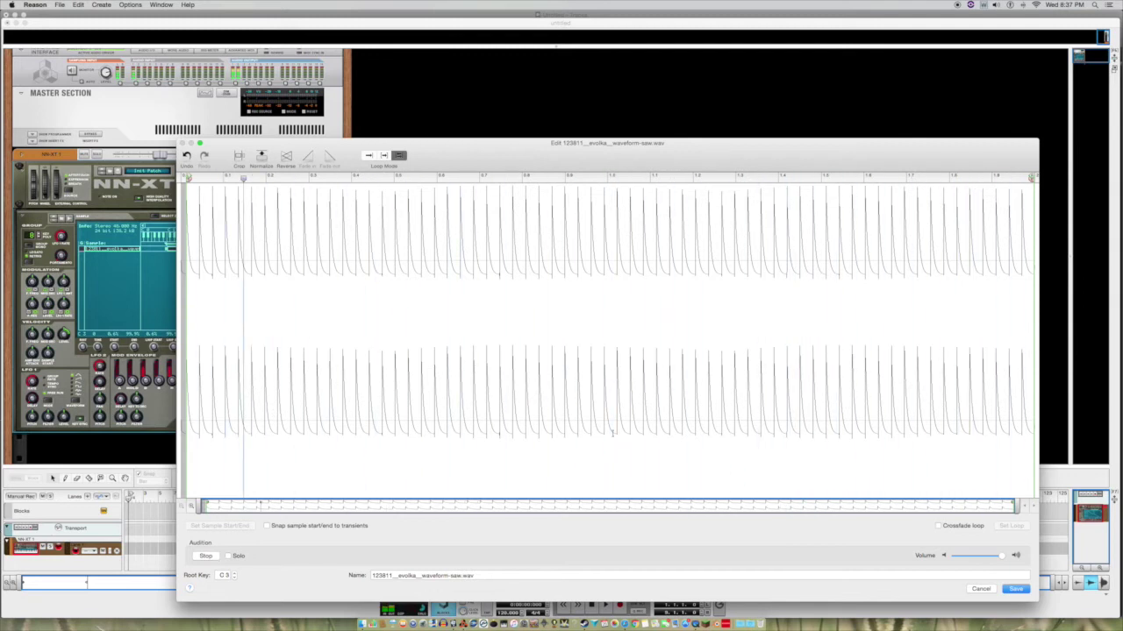
{"action": "left_click", "coordinate": [385, 159]}
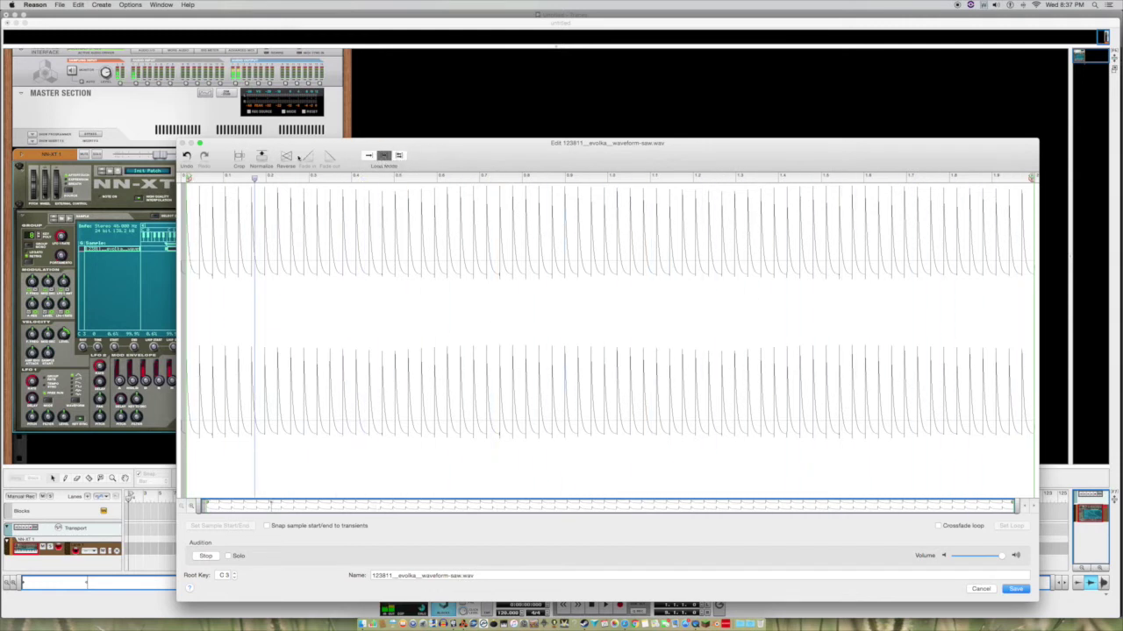
- Try reversing the saw sample during playback and while stopped, restoring its original direction each time
{"action": "left_click", "coordinate": [286, 159]}
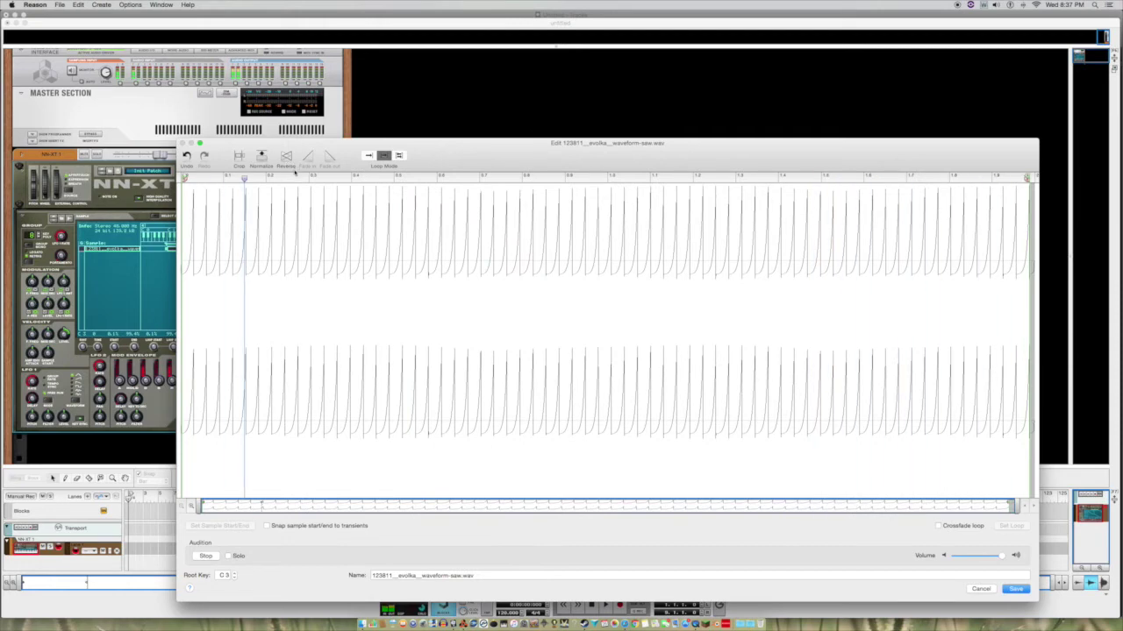
{"action": "left_click", "coordinate": [286, 164]}
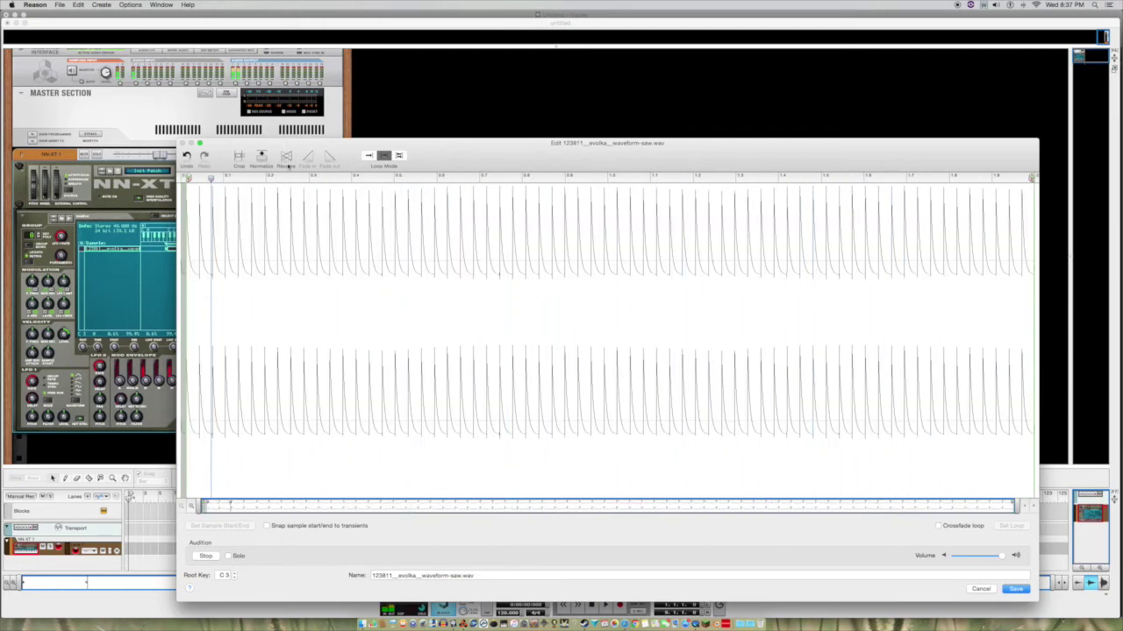
{"action": "left_click", "coordinate": [285, 164]}
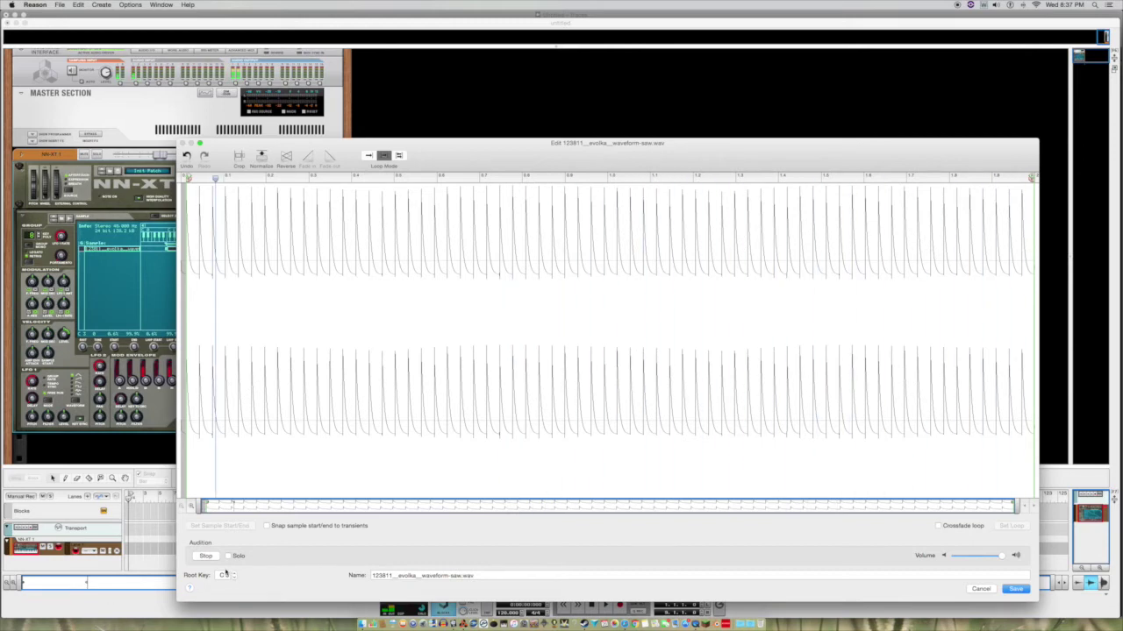
{"action": "left_click", "coordinate": [202, 558]}
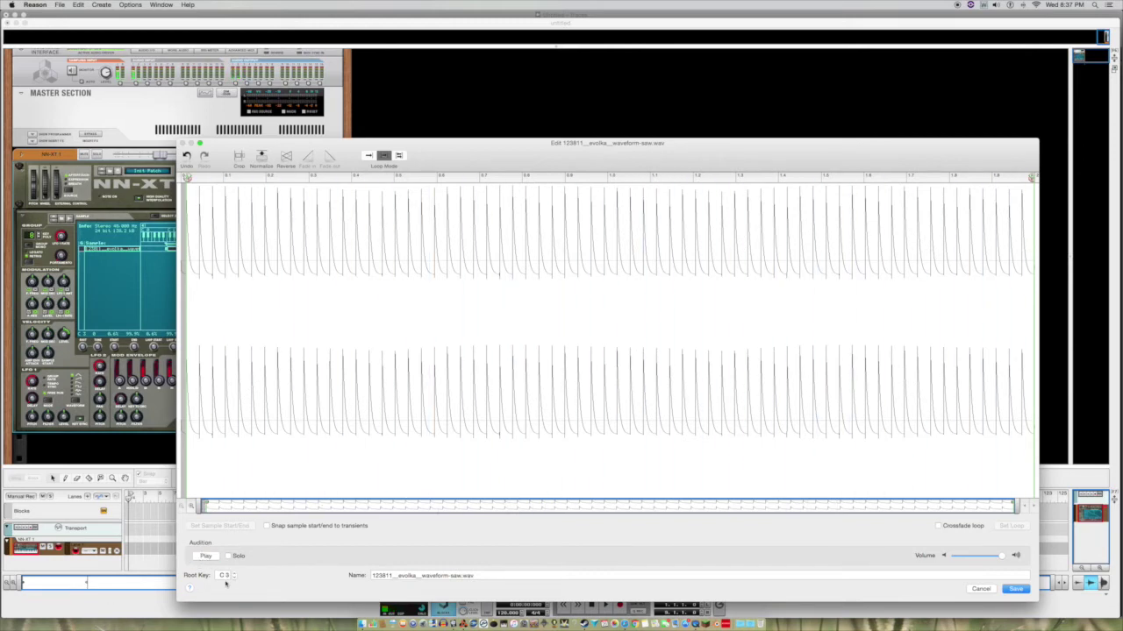
{"action": "left_click", "coordinate": [289, 162]}
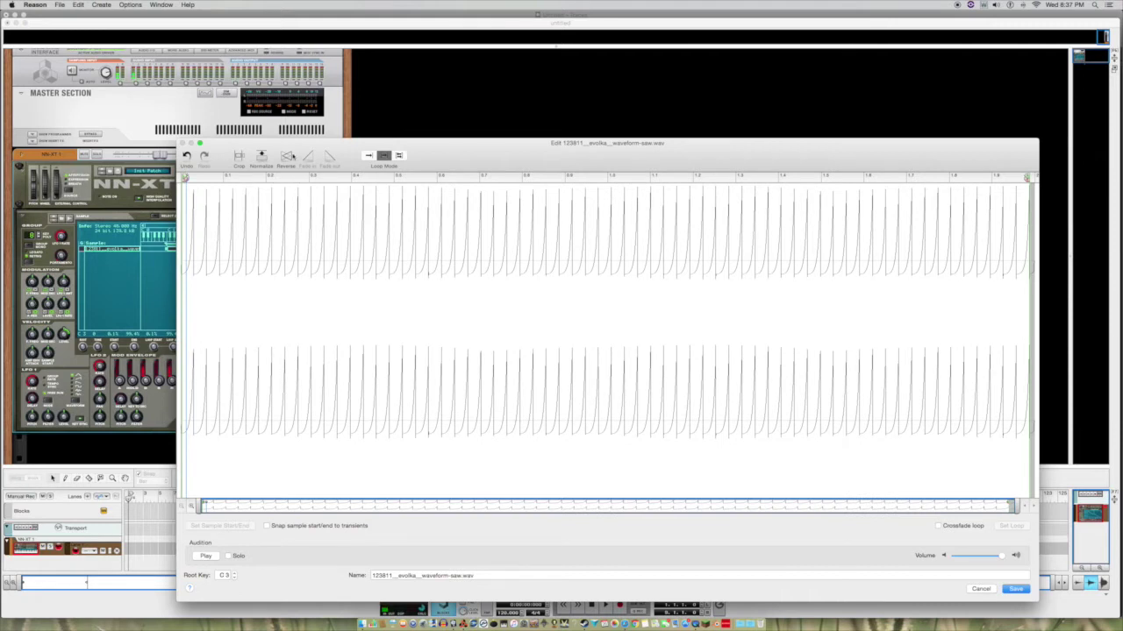
{"action": "left_click", "coordinate": [293, 156]}
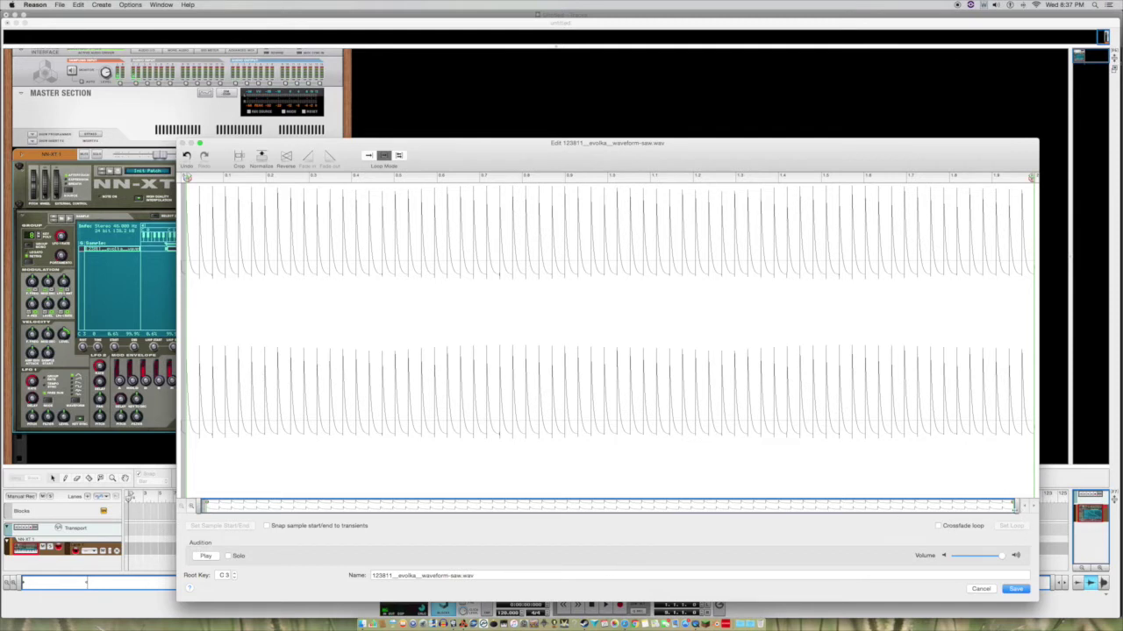
- Crop the saw sample to its marked range and bound its third cycle with the start and end markers at about 0.06 and 0.09 s
{"action": "left_click", "coordinate": [239, 158]}
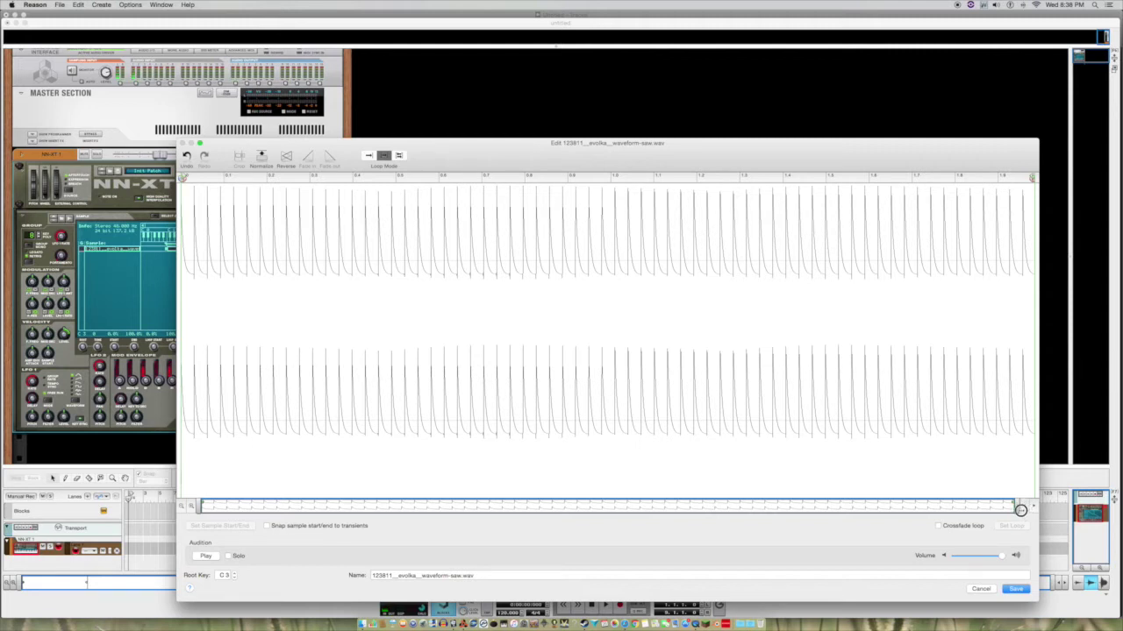
{"action": "left_click_drag", "start_coordinate": [1031, 179], "coordinate": [216, 145]}
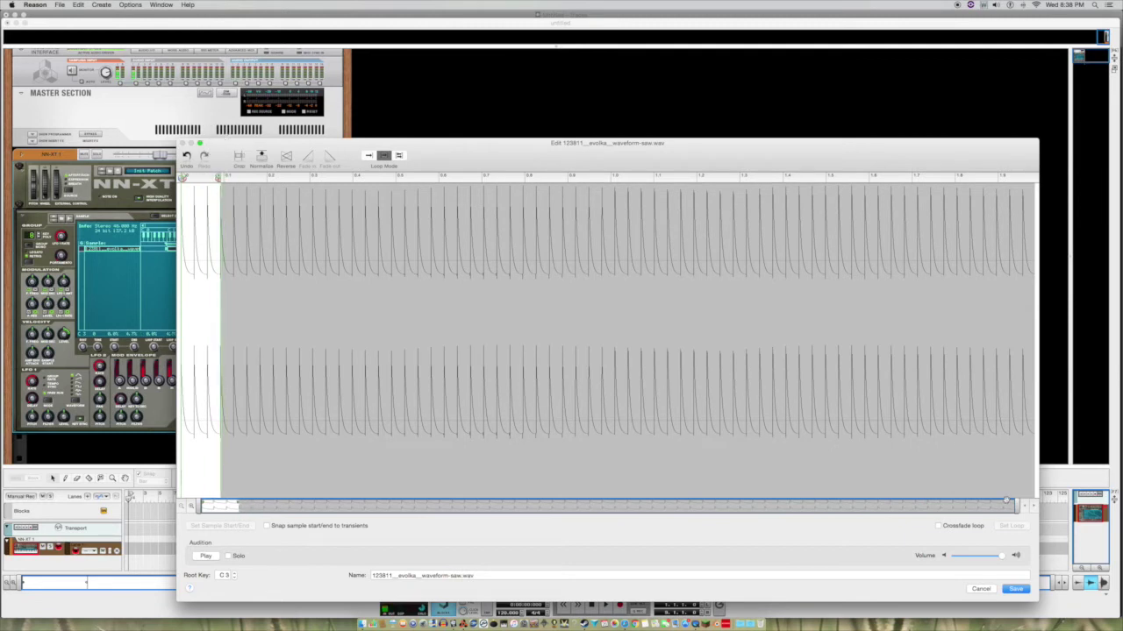
{"action": "left_click_drag", "start_coordinate": [1016, 507], "coordinate": [278, 359]}
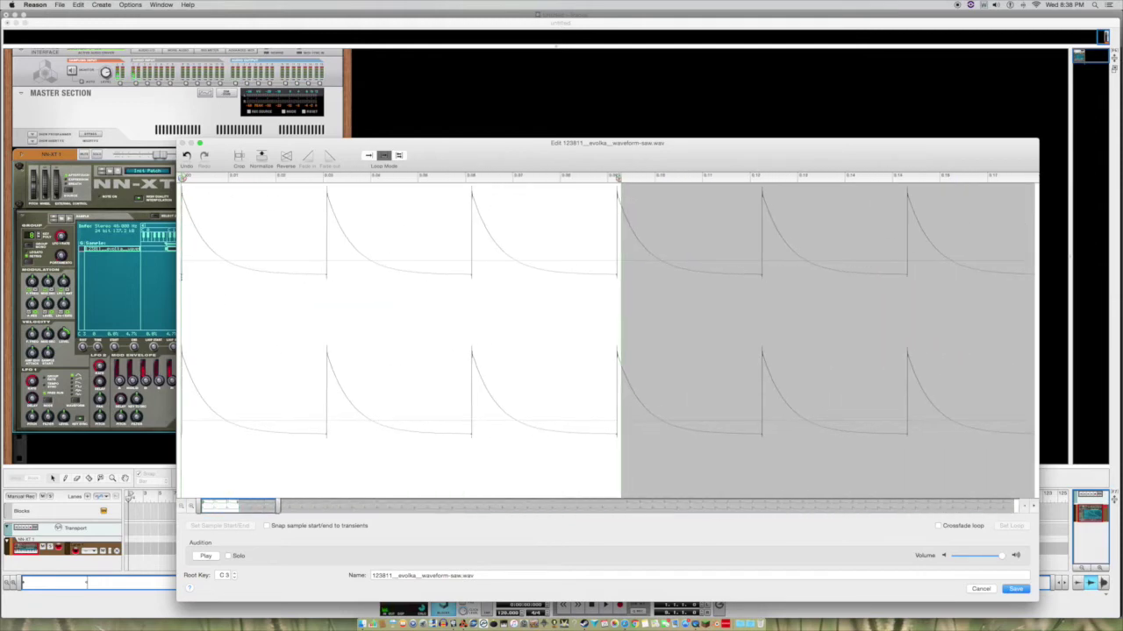
{"action": "left_click_drag", "start_coordinate": [181, 177], "coordinate": [472, 201]}
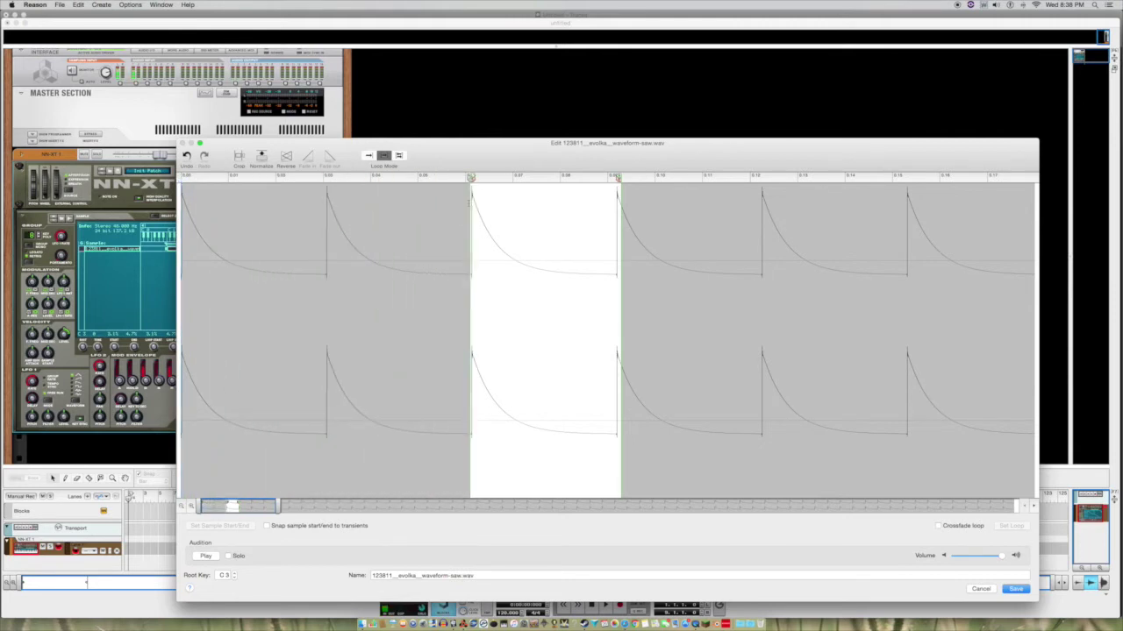
{"action": "left_click_drag", "start_coordinate": [618, 178], "coordinate": [612, 179]}
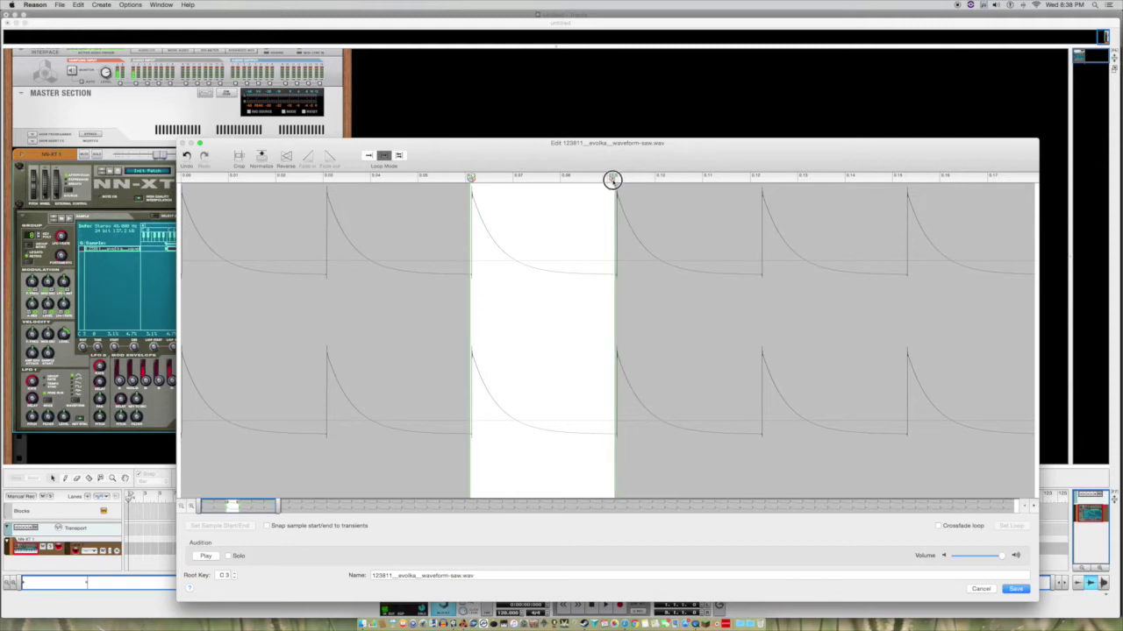
{"action": "left_click_drag", "start_coordinate": [612, 179], "coordinate": [612, 180]}
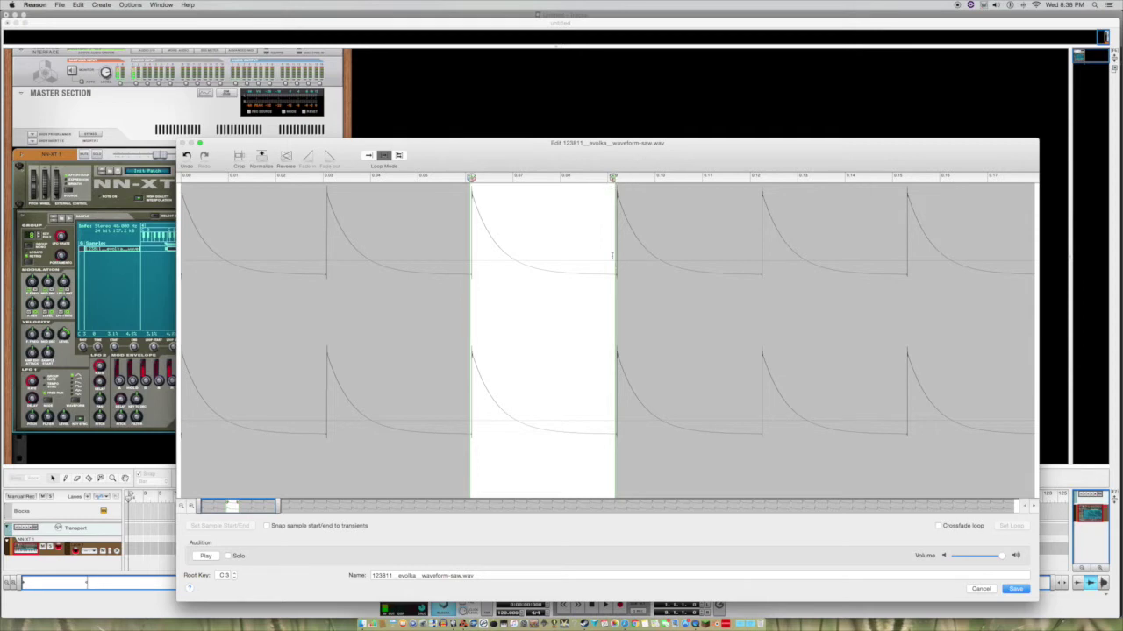
- Fine-tune the third cycle's start markers to about 0.061 s and the sample end marker to about 0.0915 s, just before the rising edges
{"action": "left_click_drag", "start_coordinate": [279, 507], "coordinate": [228, 506]}
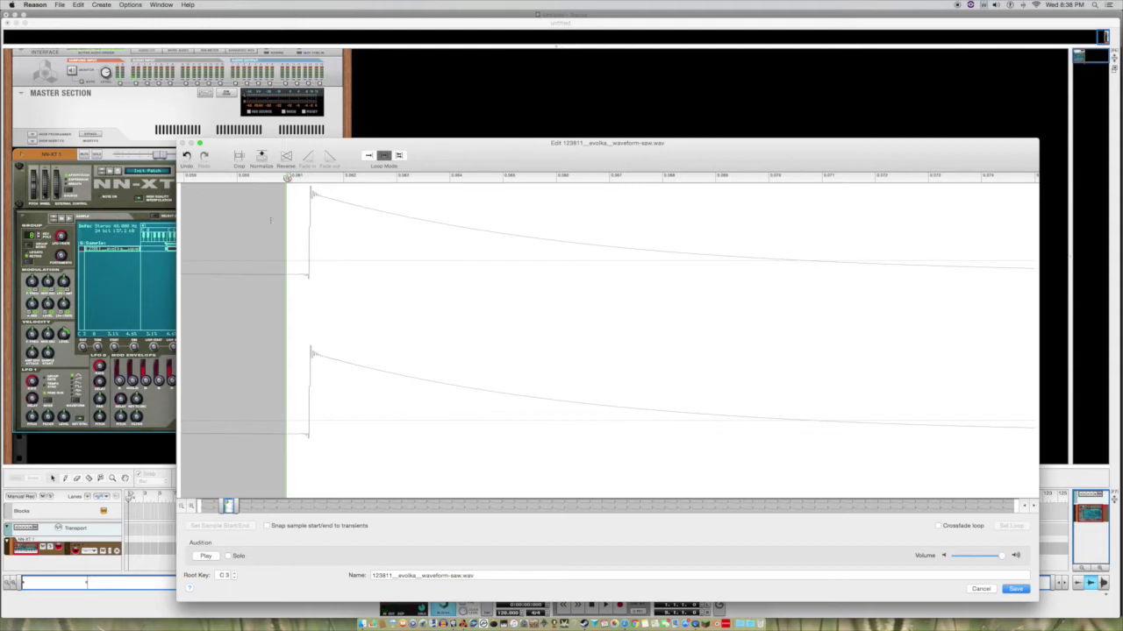
{"action": "left_click_drag", "start_coordinate": [288, 178], "coordinate": [300, 186]}
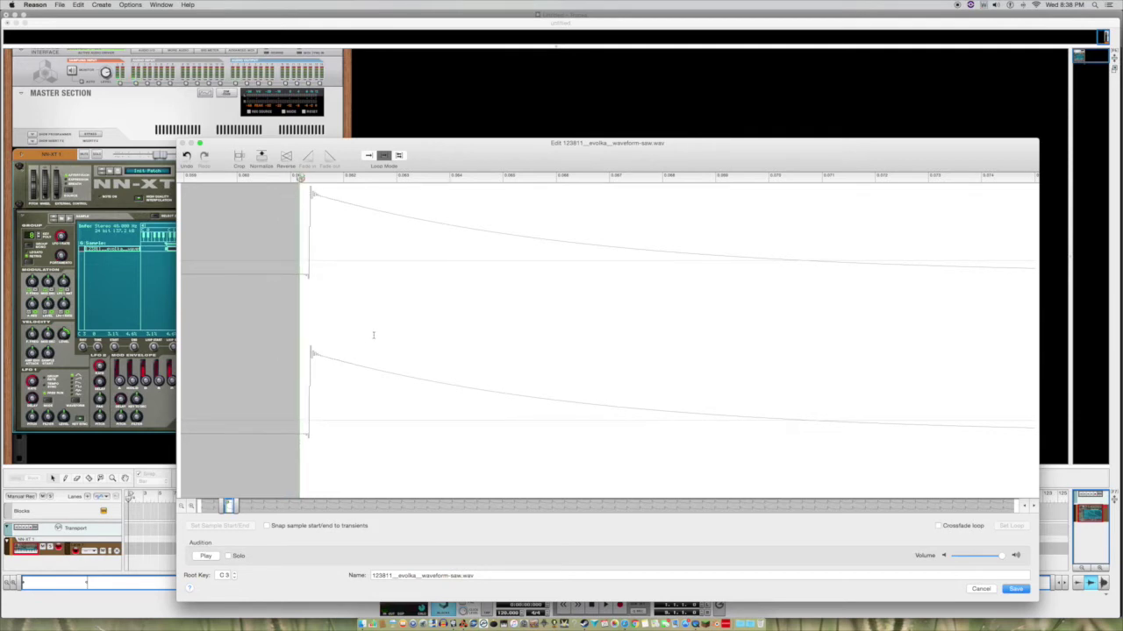
{"action": "left_click_drag", "start_coordinate": [300, 180], "coordinate": [298, 176]}
{"action": "left_click_drag", "start_coordinate": [228, 506], "coordinate": [238, 506]}
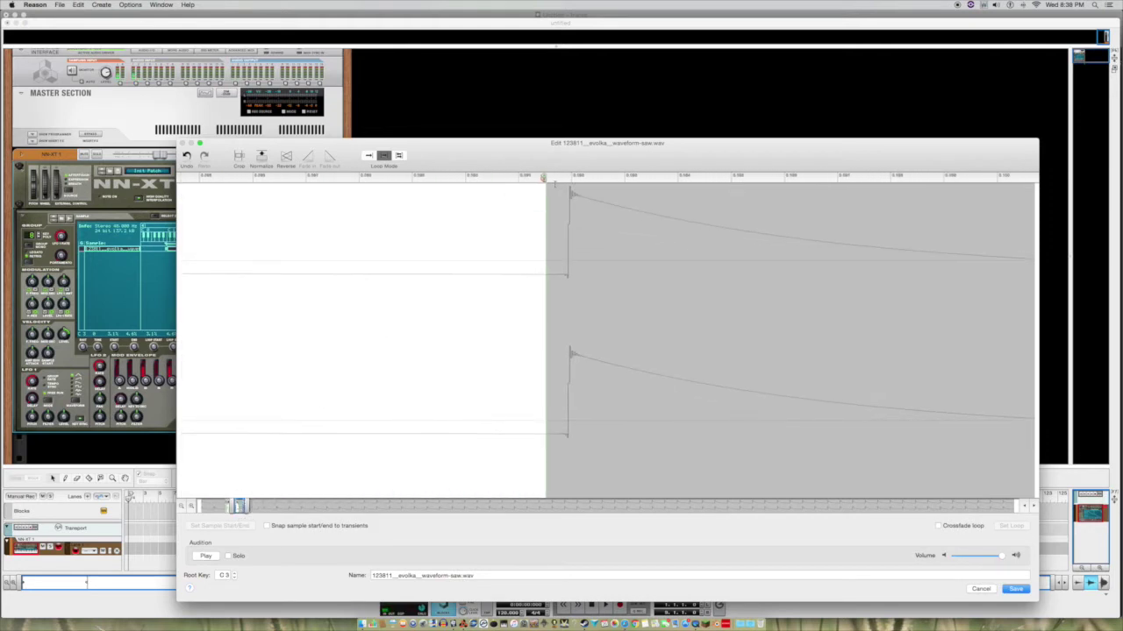
{"action": "left_click_drag", "start_coordinate": [542, 179], "coordinate": [549, 182]}
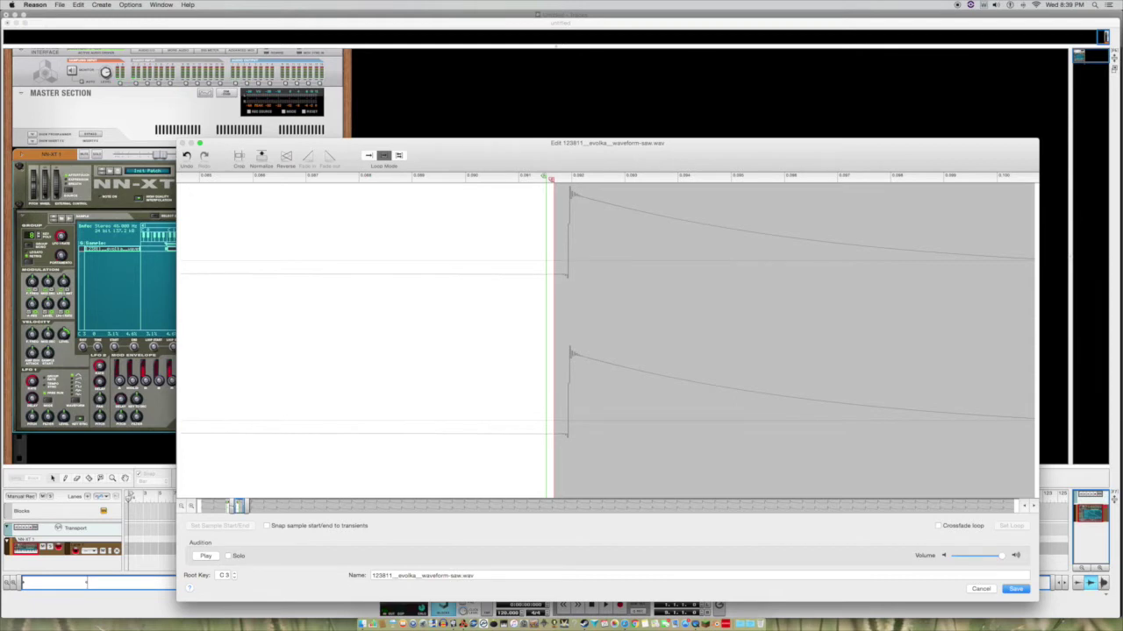
- Crop the sample to the single marked saw cycle and audition its loop
{"action": "left_click_drag", "start_coordinate": [232, 507], "coordinate": [199, 507]}
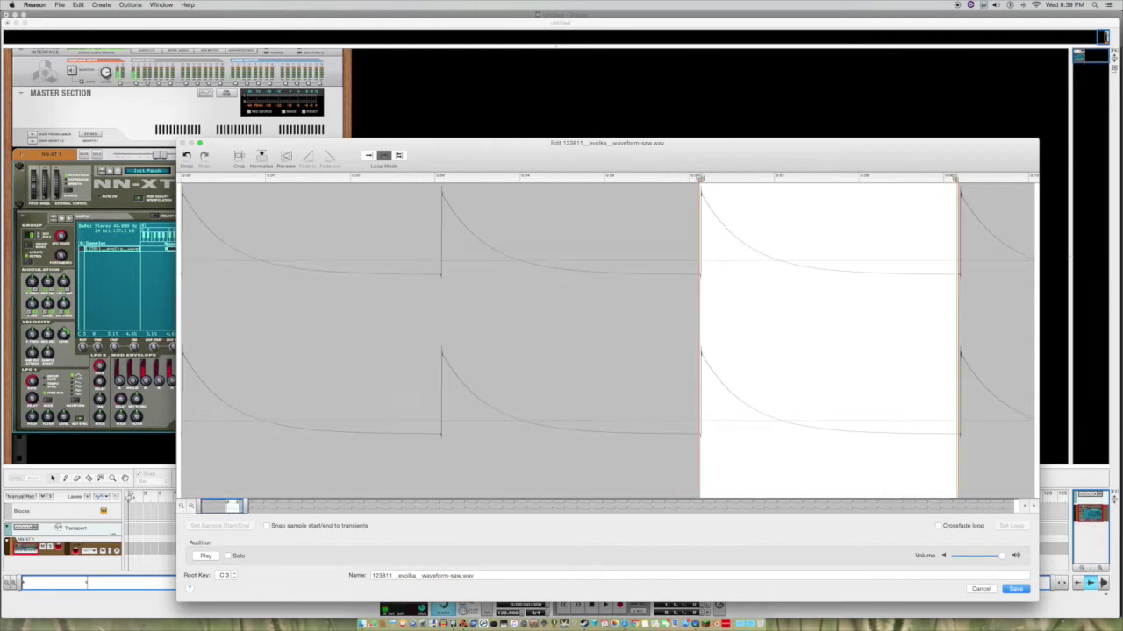
{"action": "left_click", "coordinate": [239, 158]}
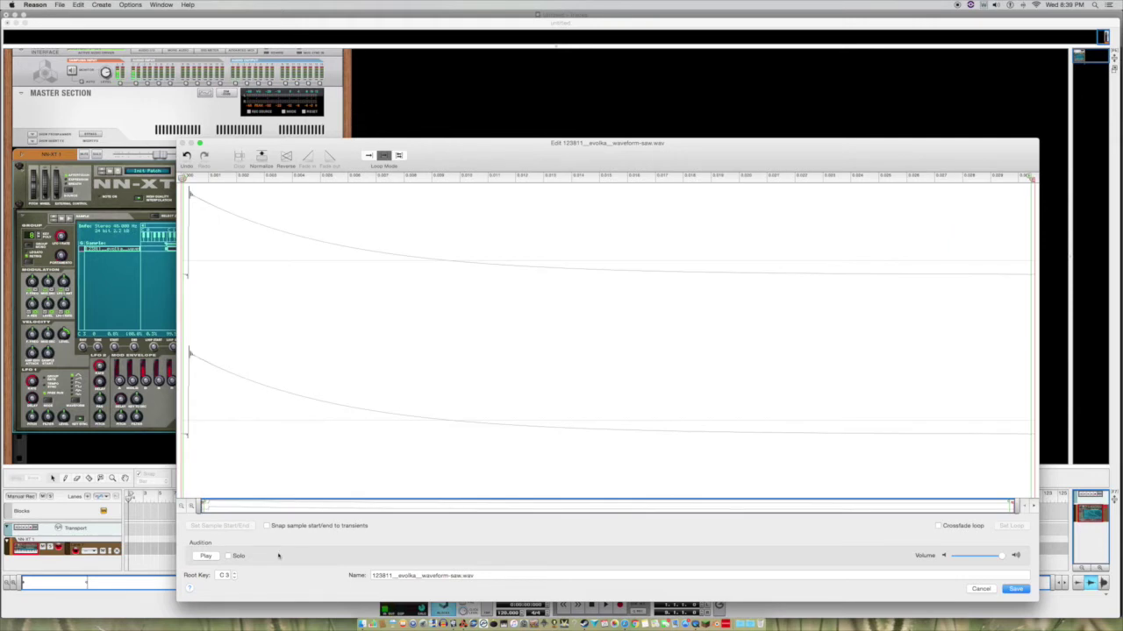
{"action": "left_click", "coordinate": [211, 557]}
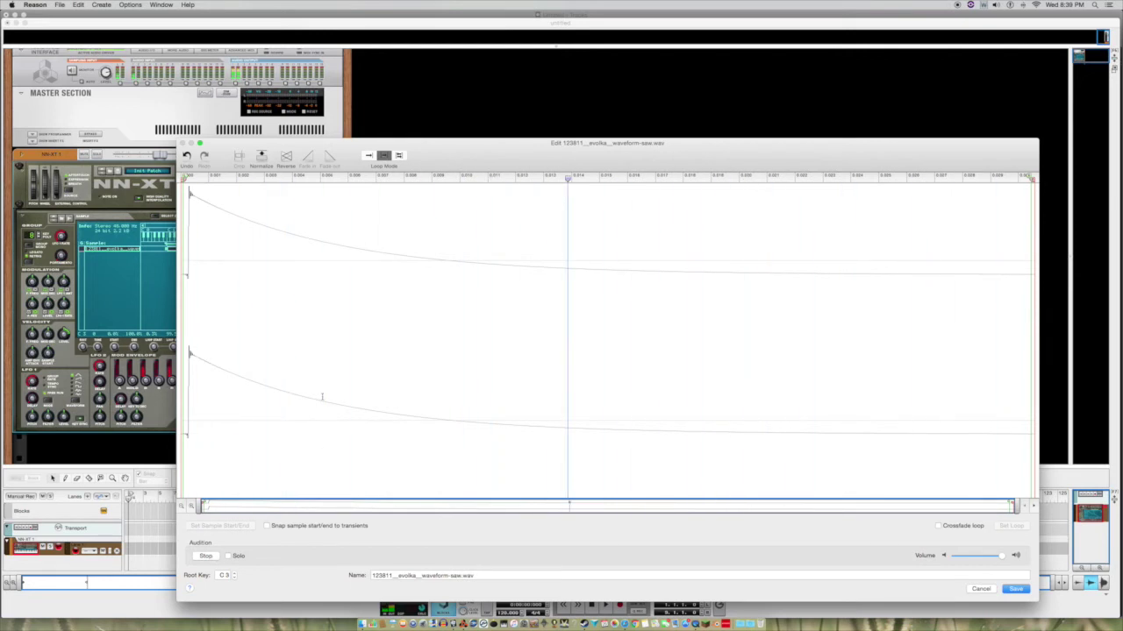
{"action": "left_click", "coordinate": [205, 556]}
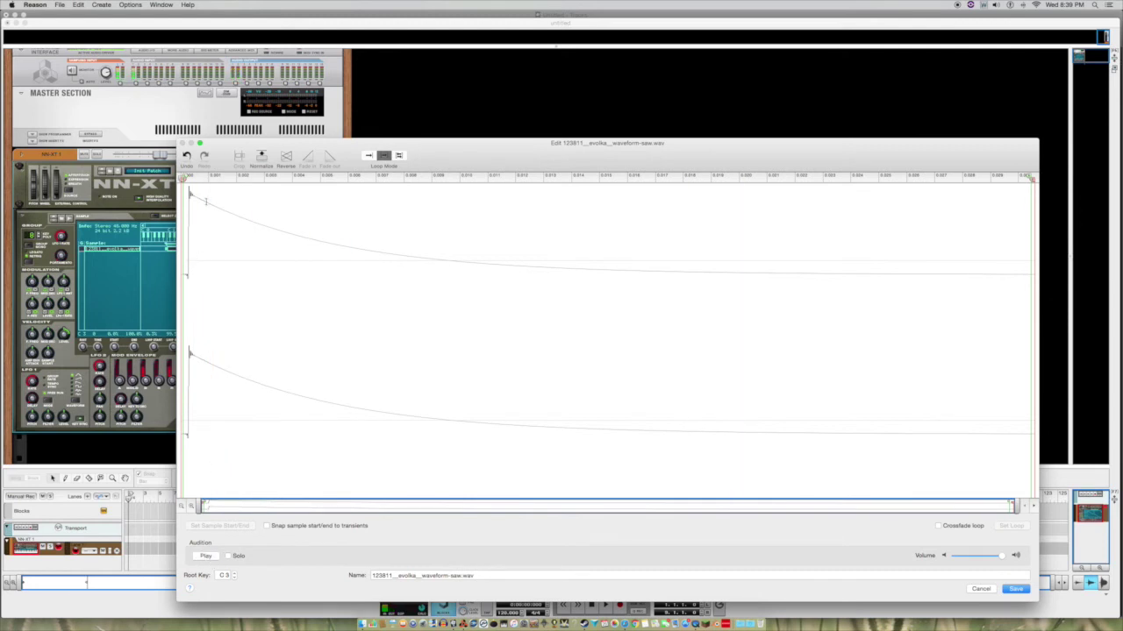
- Close the saw sample's editor and return to the device rack
{"action": "left_click_drag", "start_coordinate": [181, 283], "coordinate": [204, 285]}
{"action": "left_click", "coordinate": [178, 286]}
{"action": "key", "text": "Escape"}
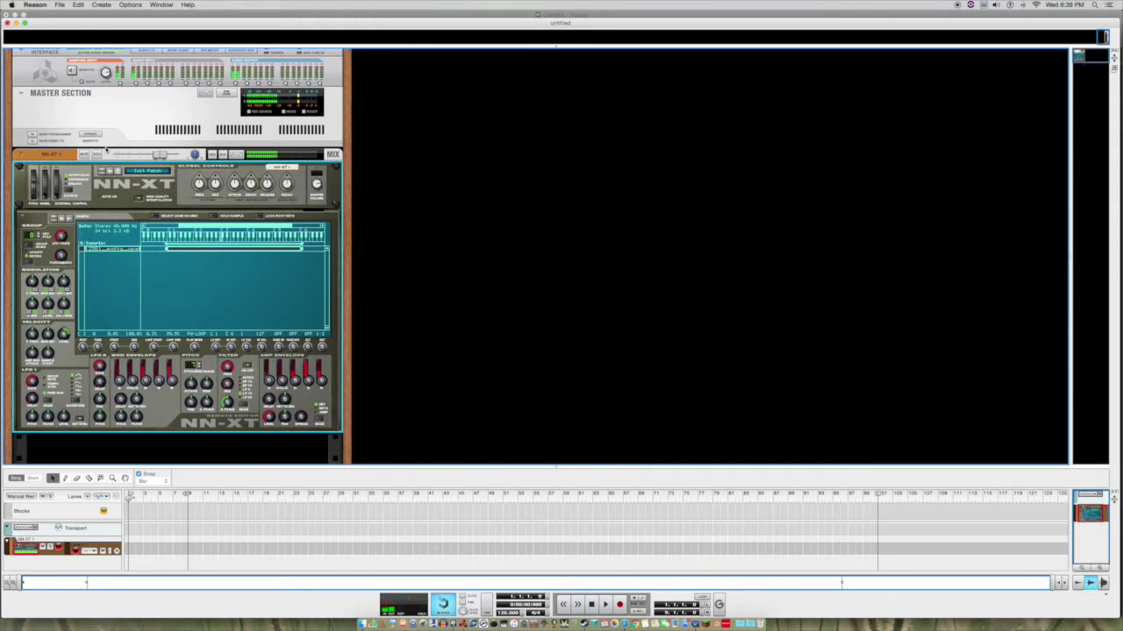
{"action": "scroll", "coordinate": [94, 176], "scroll_direction": "up", "scroll_amount": 1}
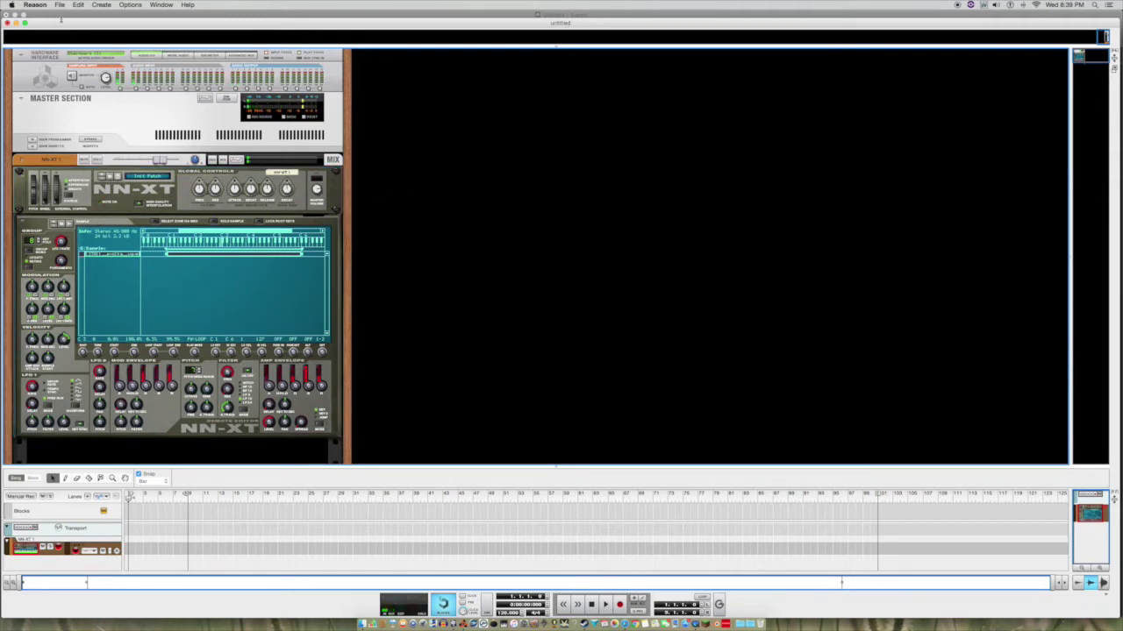
- Add a Malström Graintable Synthesizer and a Mix Channel below the NN-XT
{"action": "left_click", "coordinate": [101, 4]}
{"action": "mouse_move", "coordinate": [118, 45]}
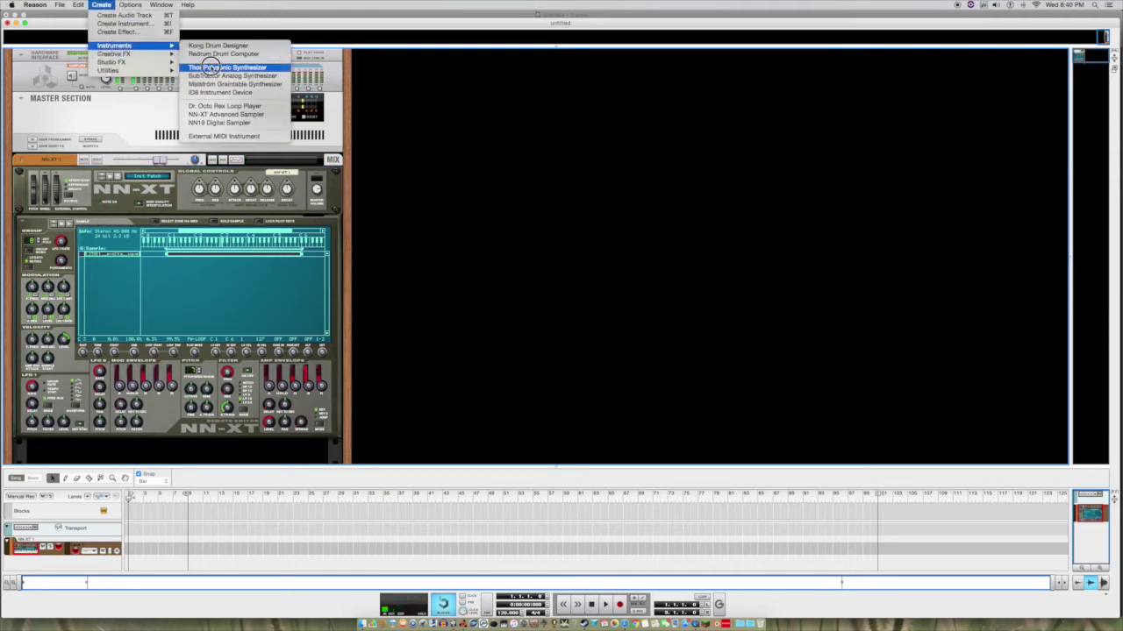
{"action": "left_click", "coordinate": [210, 84]}
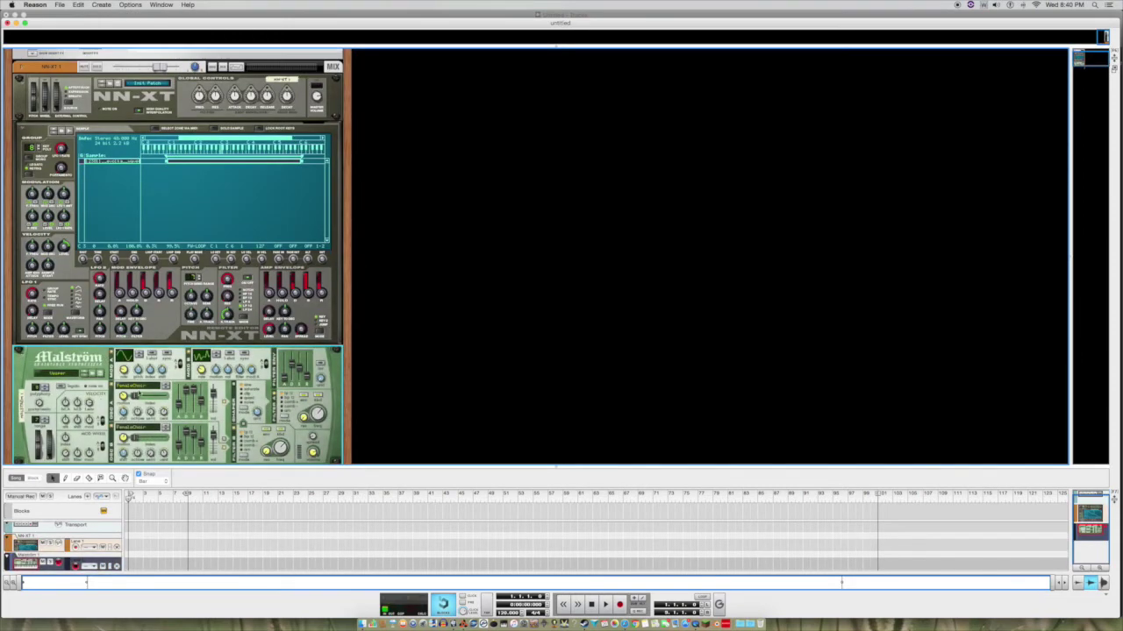
{"action": "left_click", "coordinate": [102, 4]}
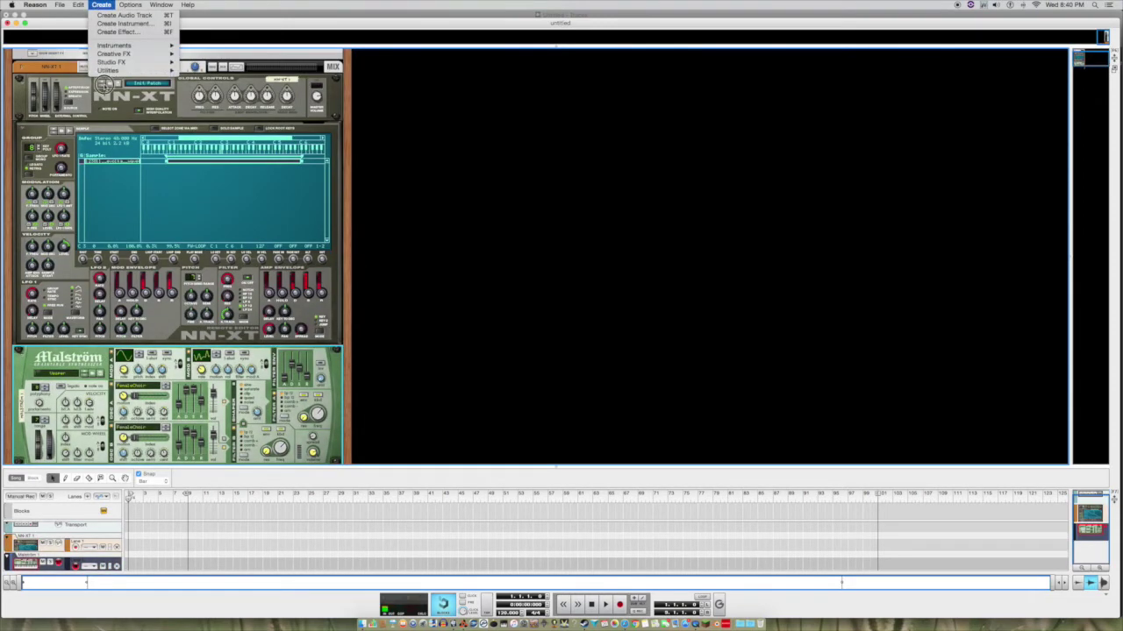
{"action": "mouse_move", "coordinate": [117, 70]}
{"action": "left_click", "coordinate": [210, 143]}
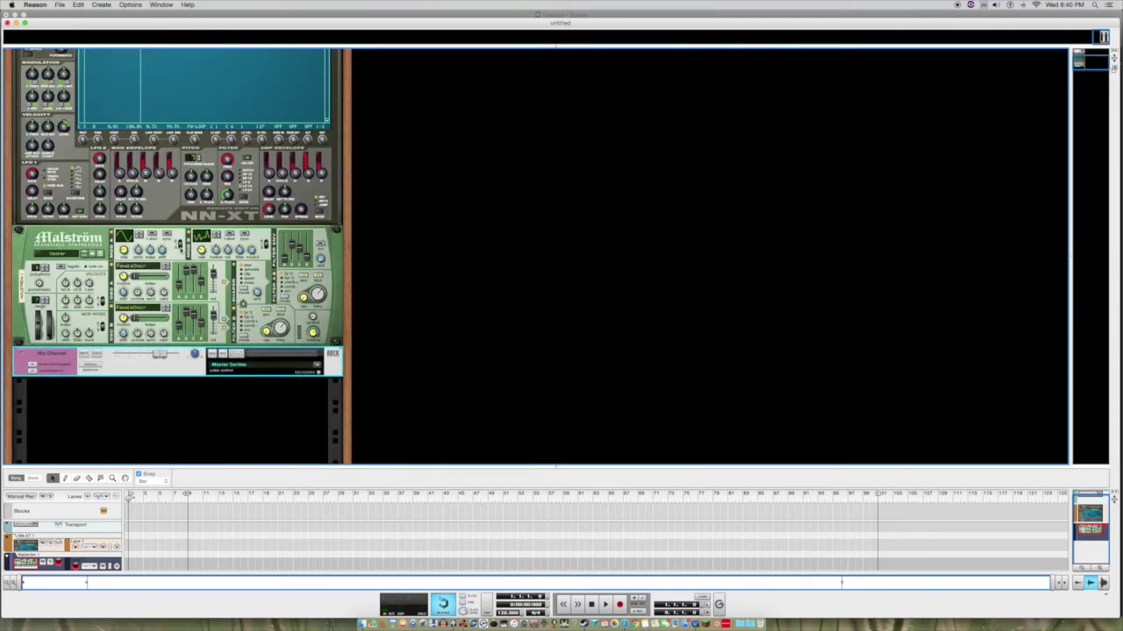
- Reset the Malström to its init patch and set oscillator A to the Sawtooth wave
{"action": "right_click", "coordinate": [181, 261]}
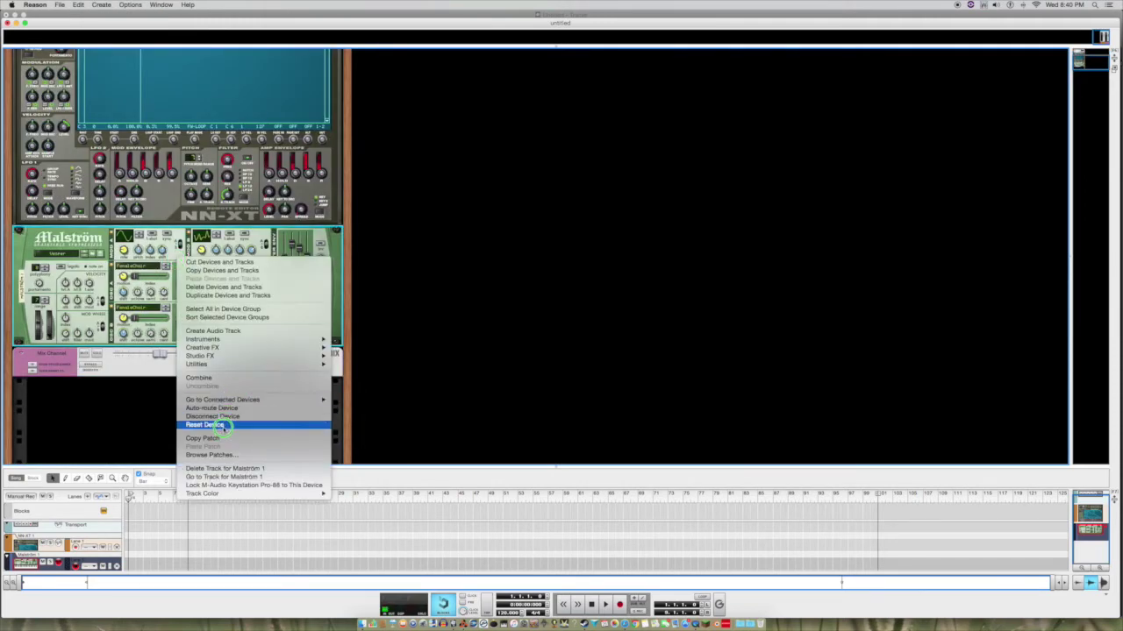
{"action": "left_click", "coordinate": [409, 223]}
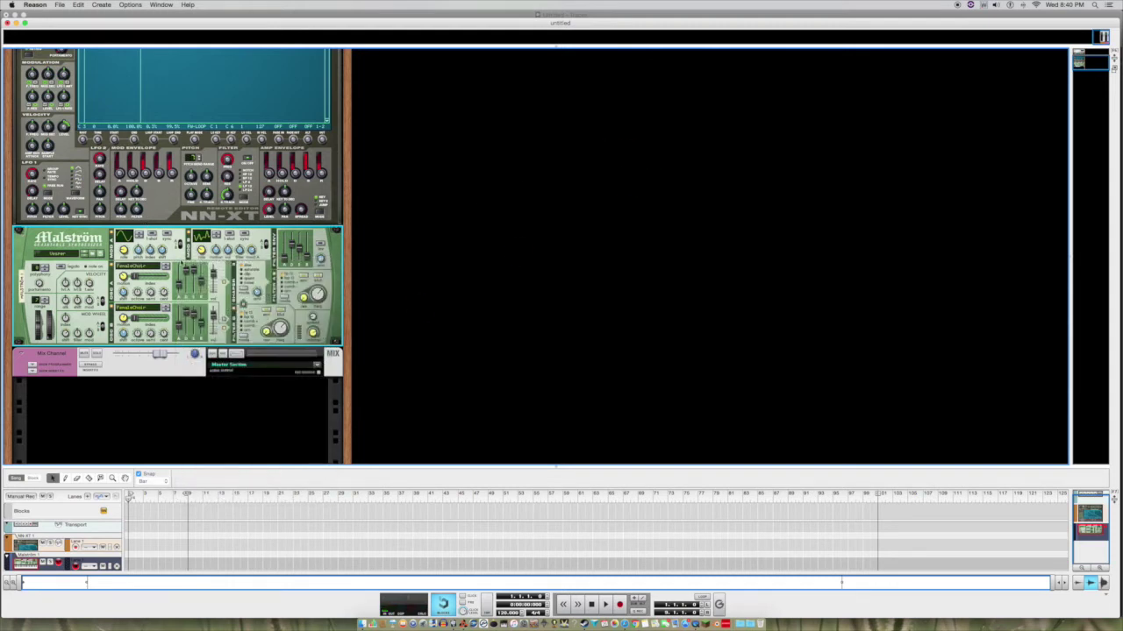
{"action": "right_click", "coordinate": [181, 259]}
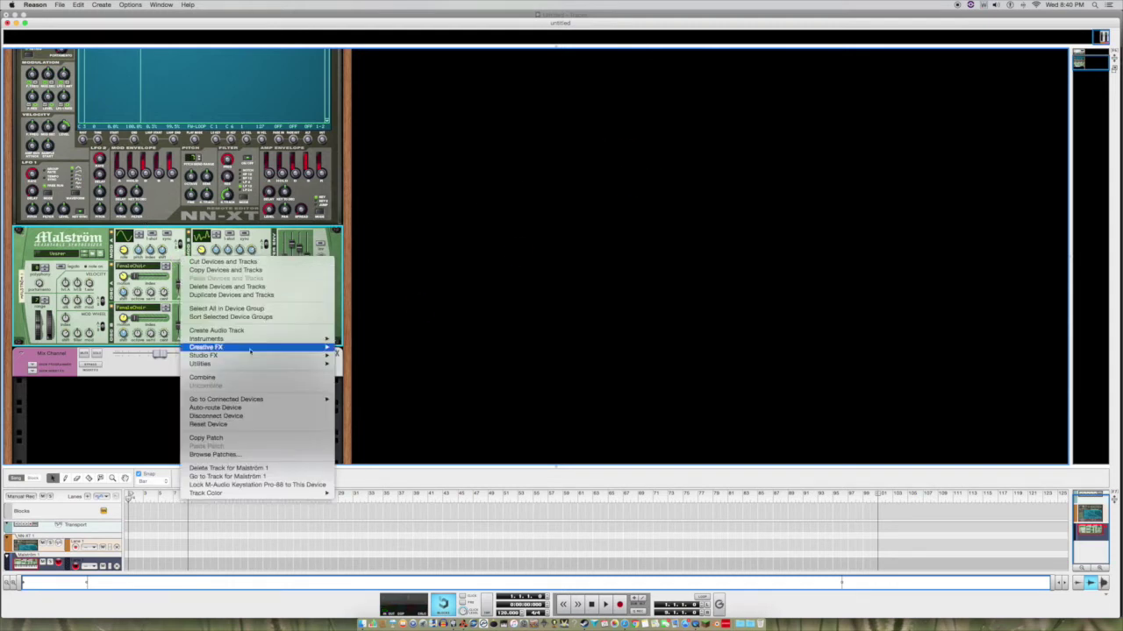
{"action": "left_click", "coordinate": [243, 426]}
{"action": "left_click", "coordinate": [132, 265]}
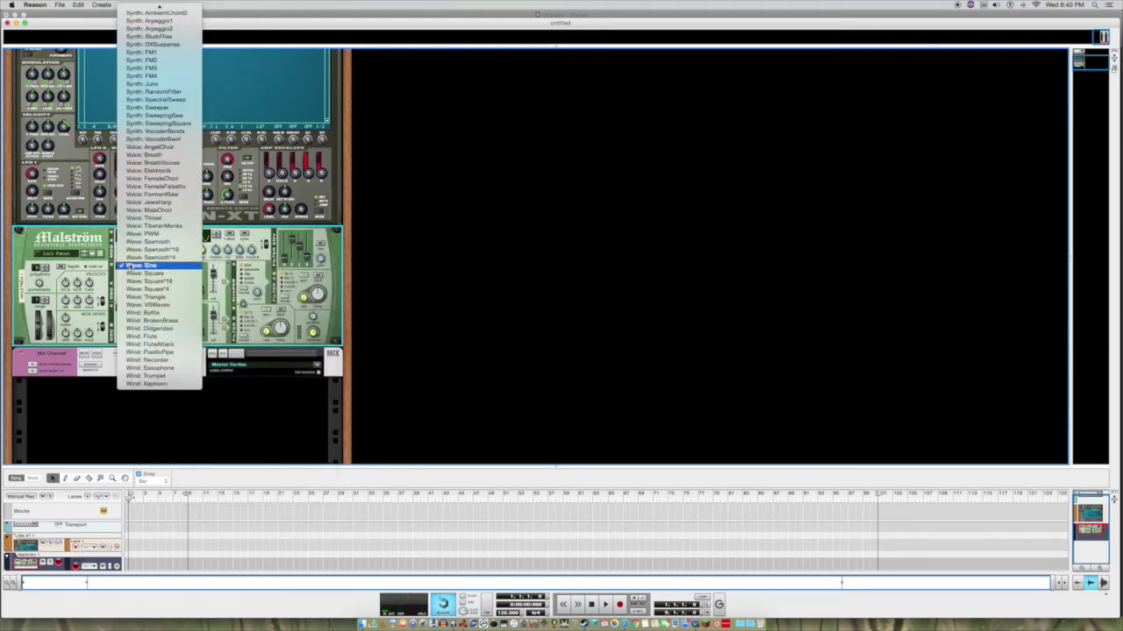
{"action": "left_click", "coordinate": [176, 260]}
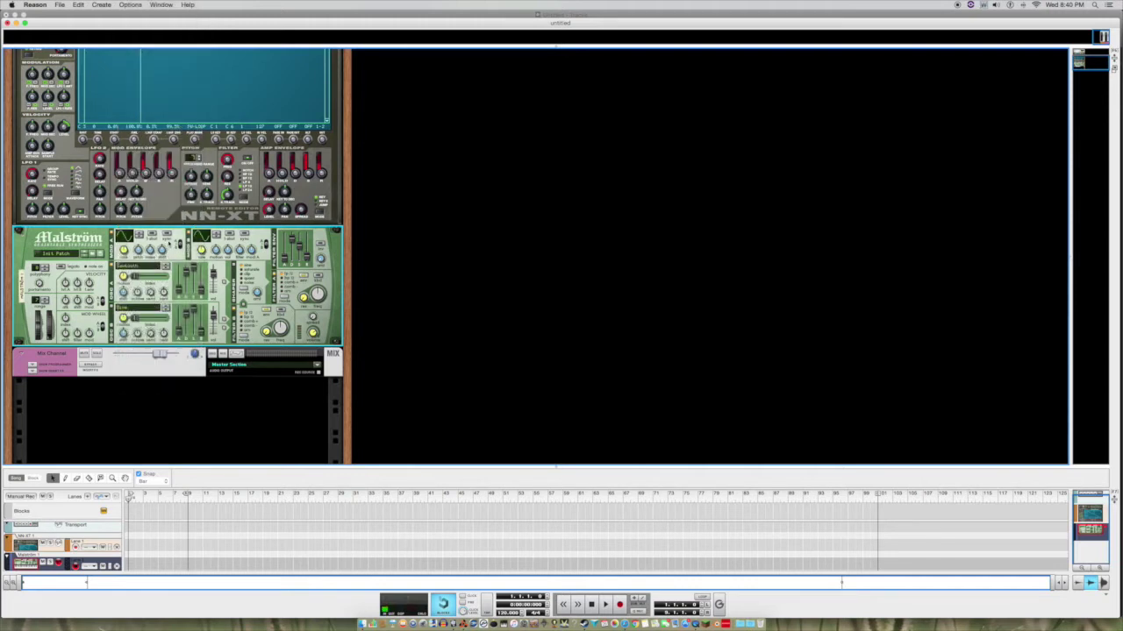
- Cable the Malström's left main output to the Mix Channel's input on the back of the rack
{"action": "key", "text": "Tab"}
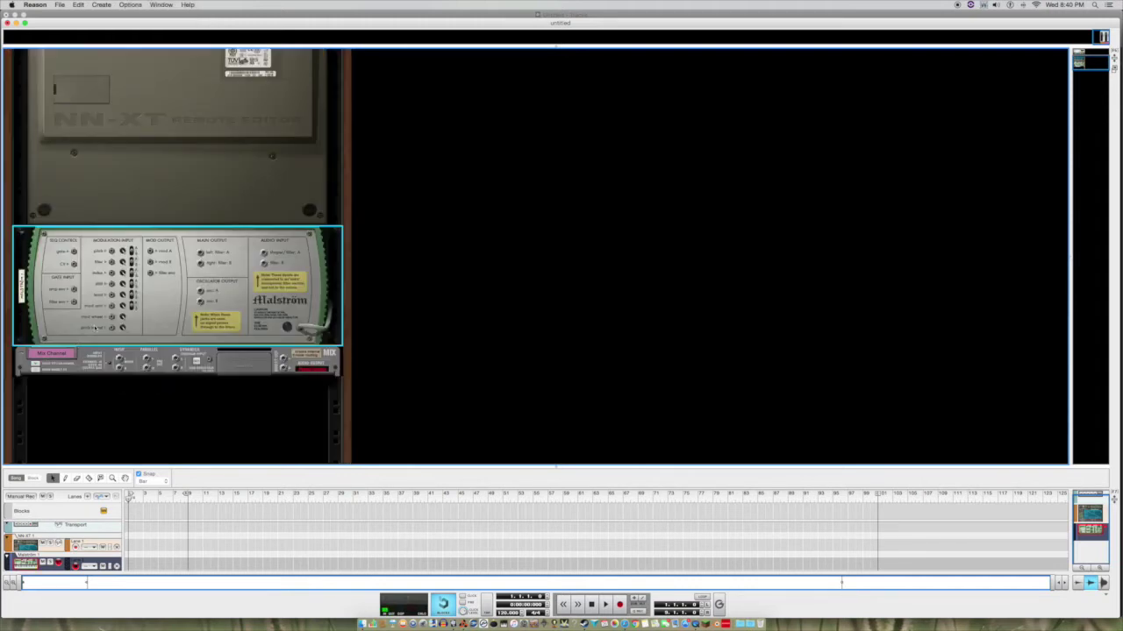
{"action": "left_click_drag", "start_coordinate": [201, 254], "coordinate": [119, 359]}
{"action": "key", "text": "Tab"}
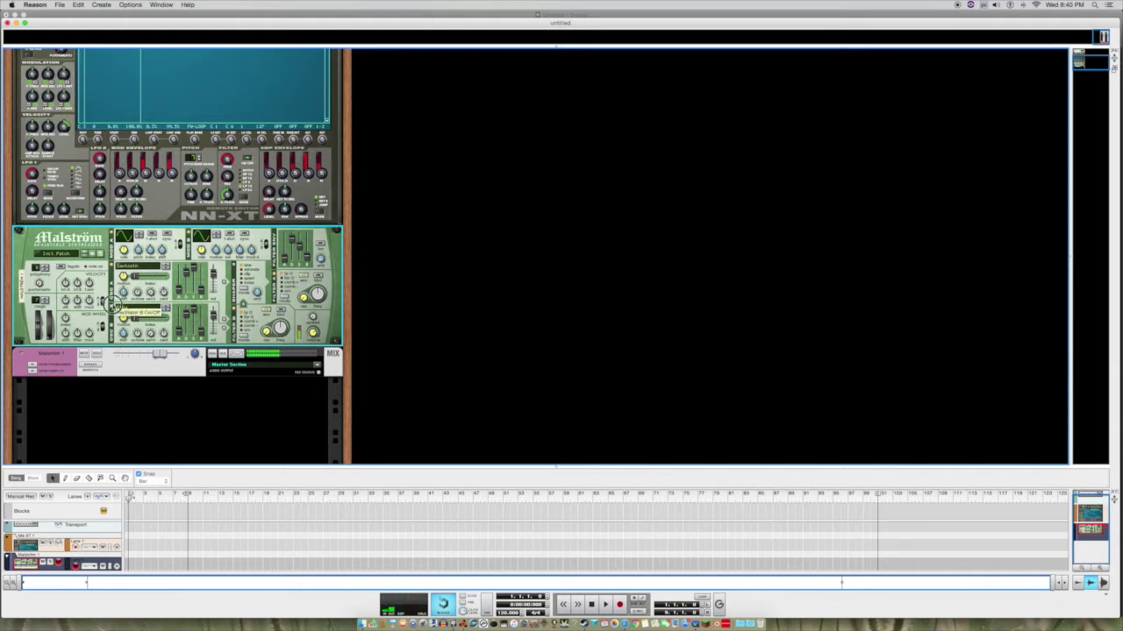
- Set the Malström's oscillator B to the Sawtooth wave and detune both oscillators slightly with their cent controls
{"action": "left_click", "coordinate": [145, 308]}
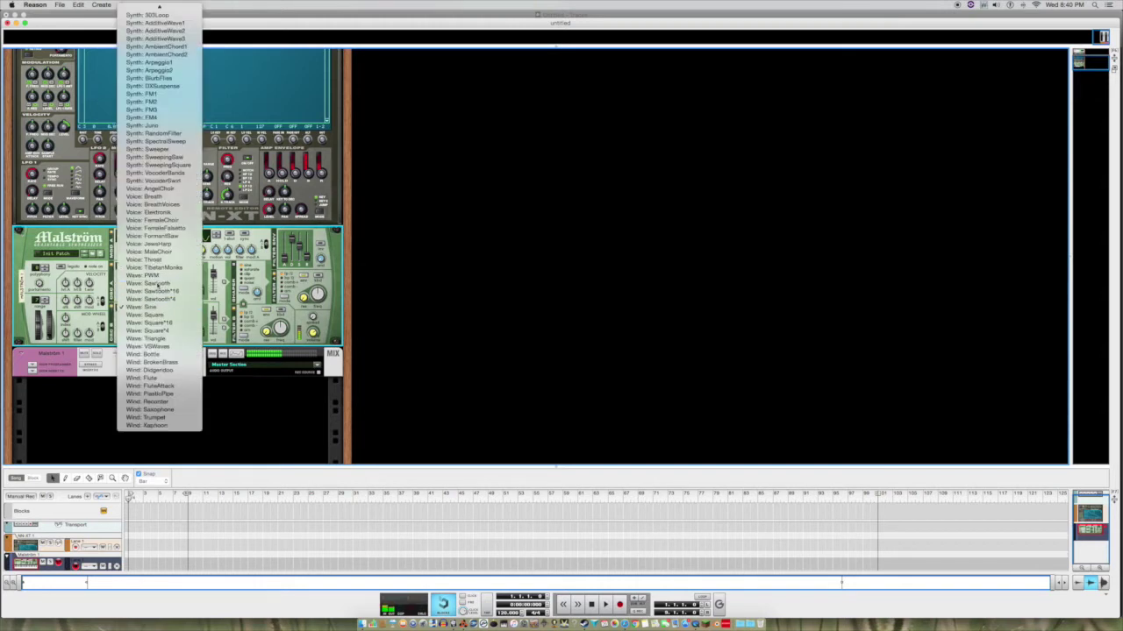
{"action": "left_click", "coordinate": [154, 284]}
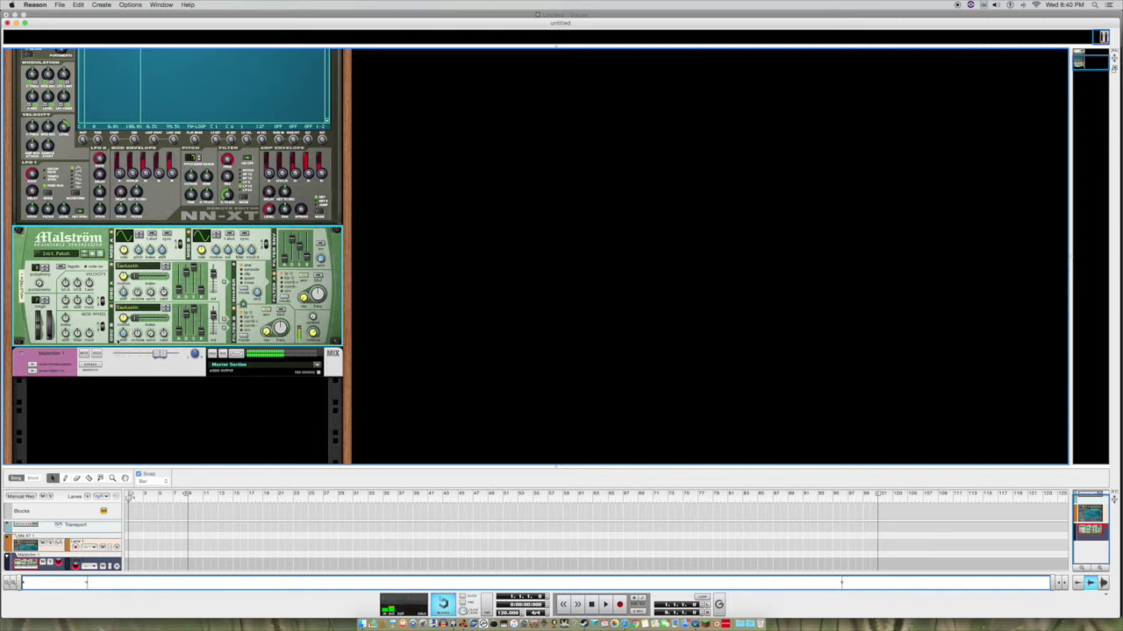
{"action": "left_click_drag", "start_coordinate": [161, 332], "coordinate": [162, 334]}
{"action": "left_click_drag", "start_coordinate": [165, 292], "coordinate": [163, 292]}
- Delete the Malström and its Mix Channel from the rack, leaving the NN-XT
{"action": "left_click", "coordinate": [54, 373]}
{"action": "key", "text": "Delete"}
{"action": "key", "text": "Return"}
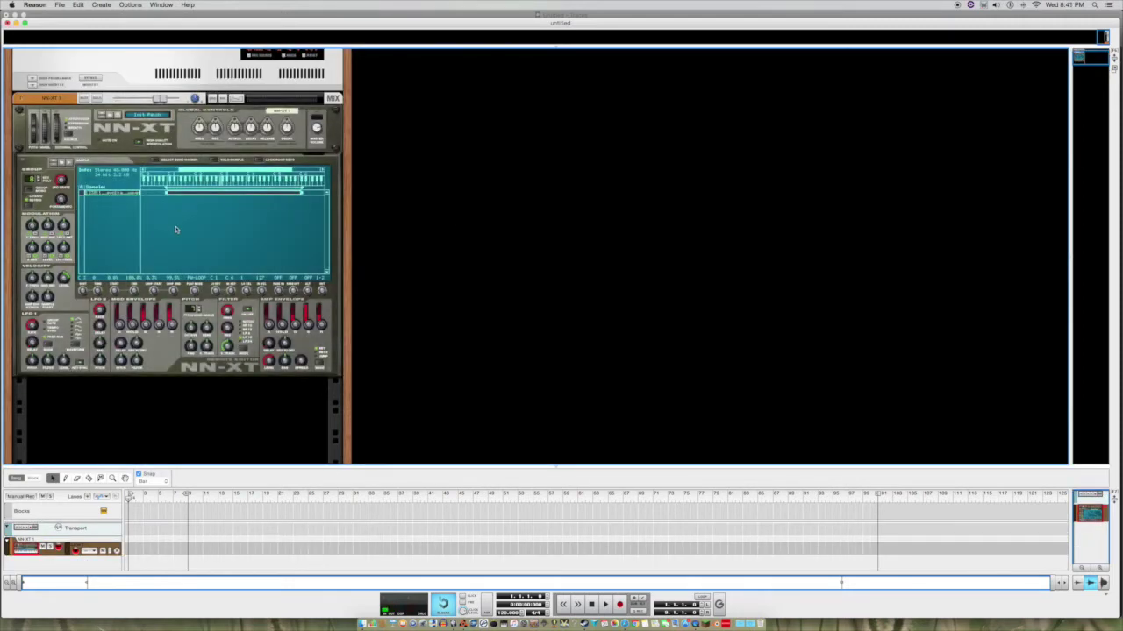
- Load the self-contained saw waveform sample into the NN-XT again as a second zone
{"action": "left_click", "coordinate": [188, 198]}
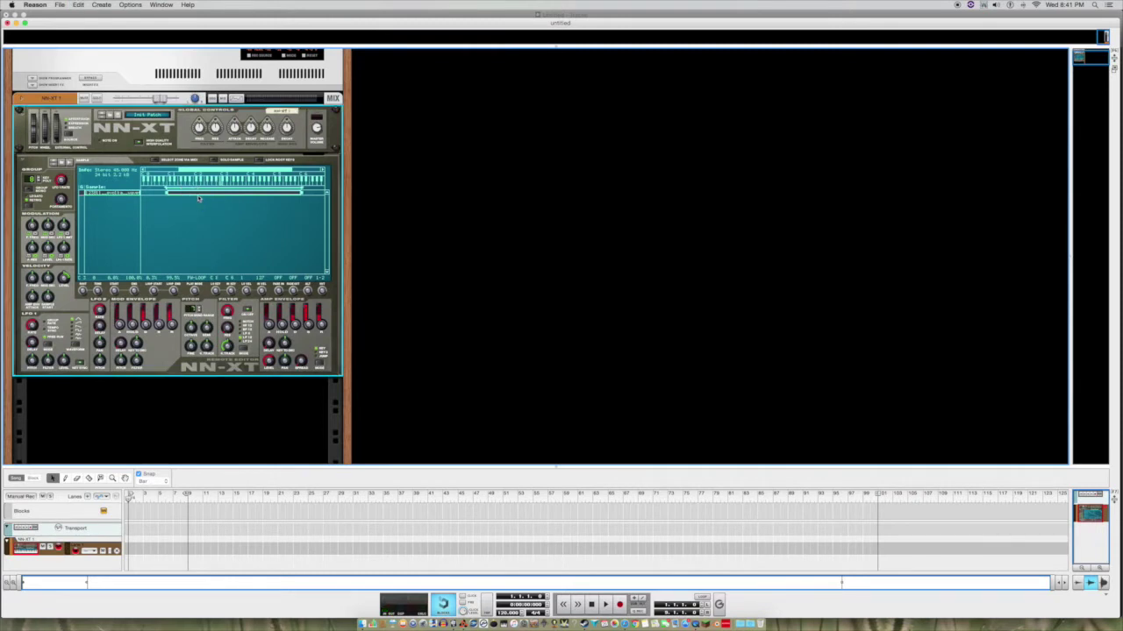
{"action": "left_click", "coordinate": [199, 204]}
{"action": "left_click", "coordinate": [67, 163]}
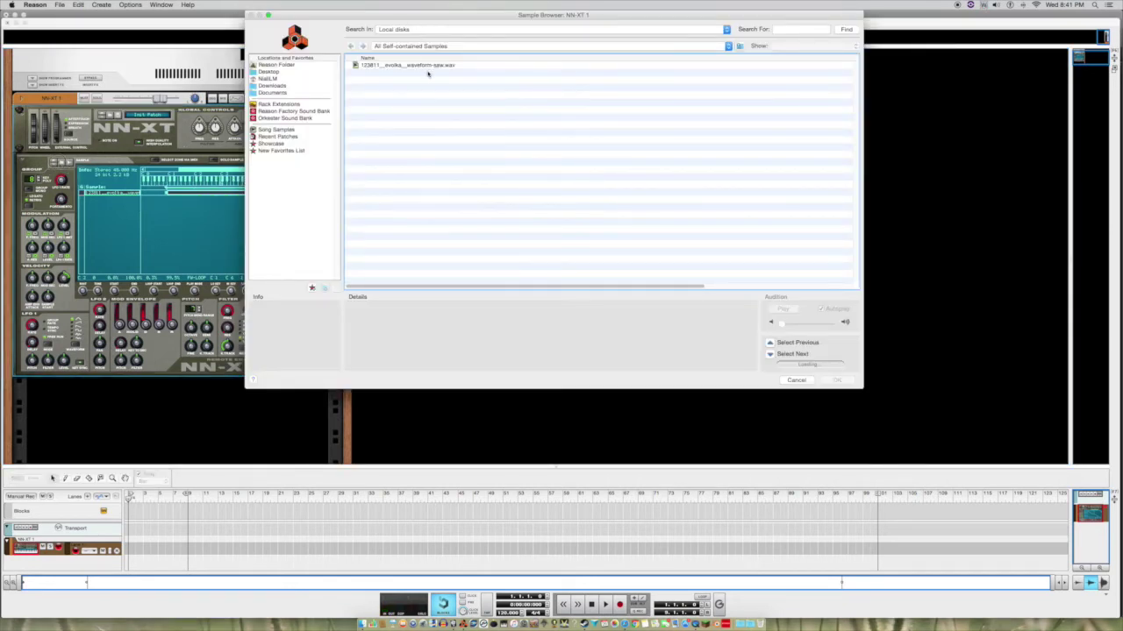
{"action": "double_click", "coordinate": [430, 66]}
{"action": "left_click", "coordinate": [310, 259]}
{"action": "left_click", "coordinate": [67, 162]}
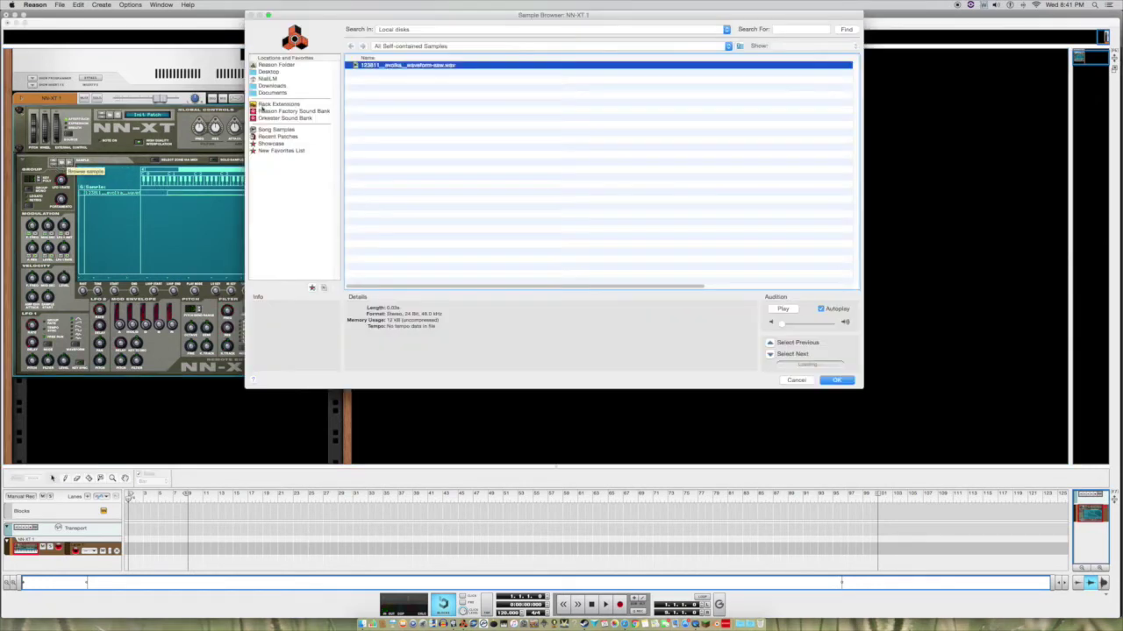
{"action": "double_click", "coordinate": [506, 66]}
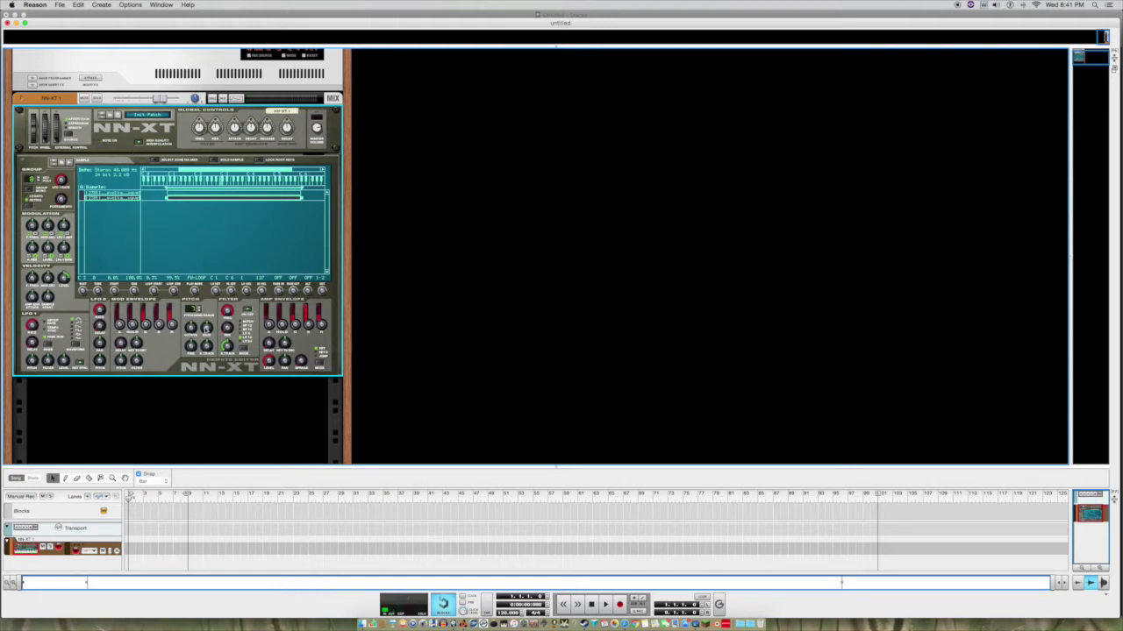
- Detune the two NN-XT saw zones against each other with the fine pitch control
{"action": "left_click_drag", "start_coordinate": [194, 348], "coordinate": [198, 344]}
{"action": "left_click", "coordinate": [237, 196]}
{"action": "left_click_drag", "start_coordinate": [193, 350], "coordinate": [190, 346]}
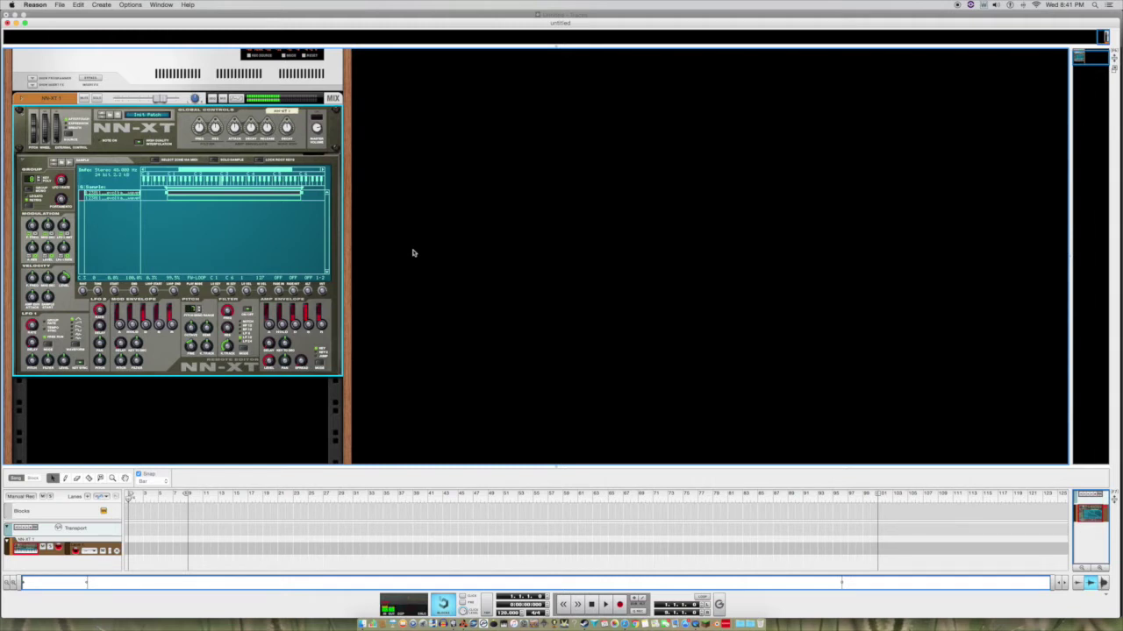
- Select both saw zones and lower their filter frequency
{"action": "left_click_drag", "start_coordinate": [231, 314], "coordinate": [230, 316]}
{"action": "left_click_drag", "start_coordinate": [243, 241], "coordinate": [203, 194]}
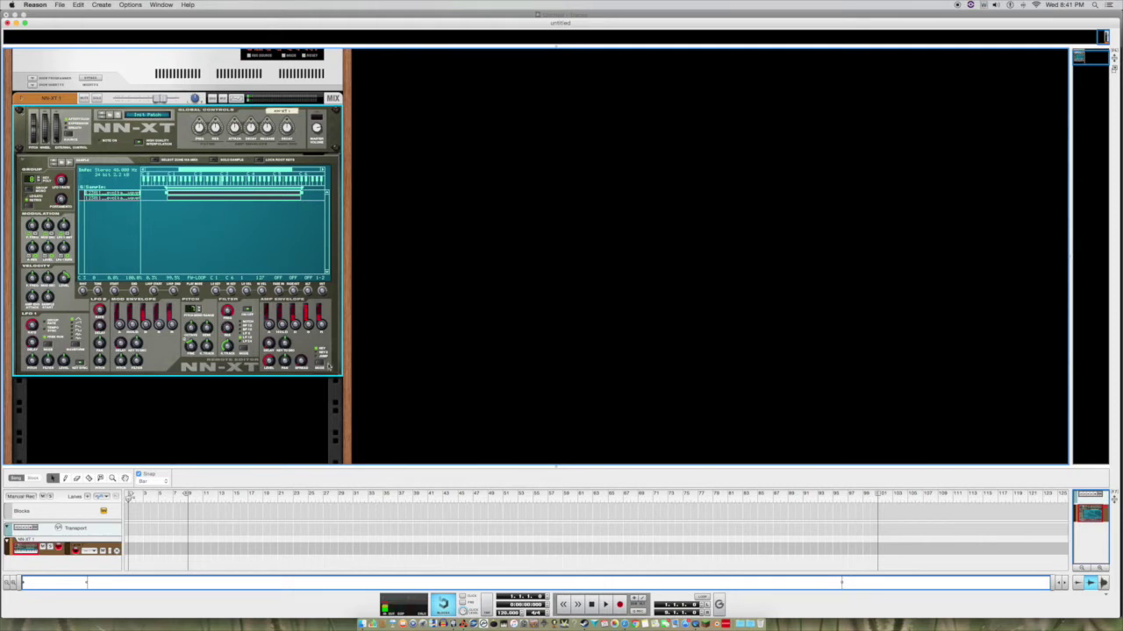
{"action": "left_click_drag", "start_coordinate": [229, 311], "coordinate": [230, 329]}
{"action": "key", "text": "space"}
{"action": "key", "text": "super+Tab"}
{"action": "key", "text": "super+Tab"}
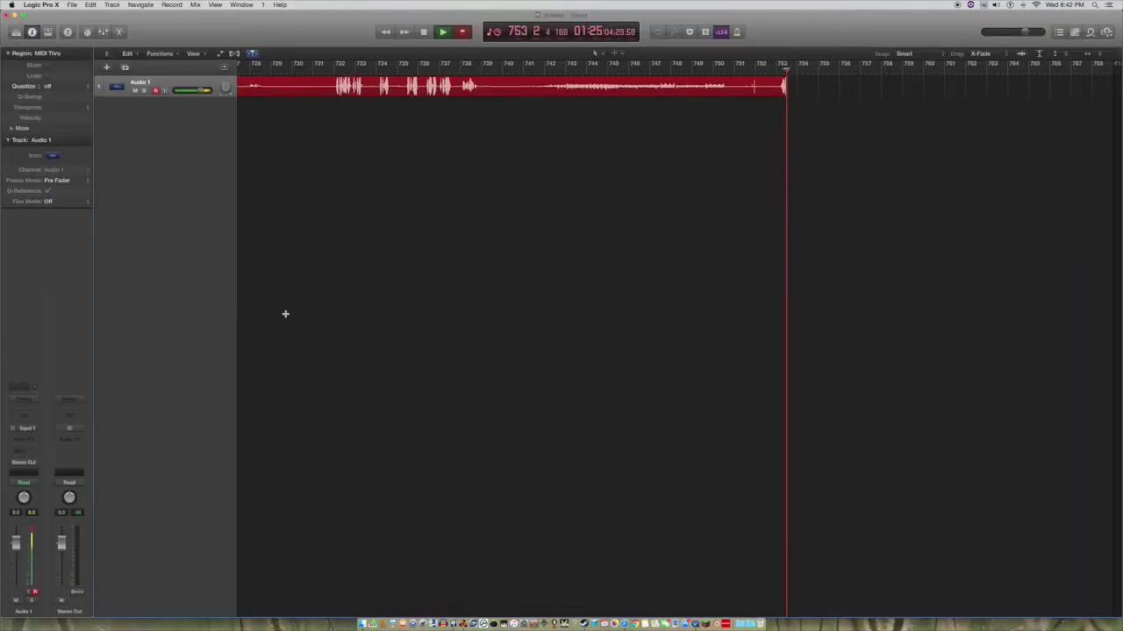
{"action": "key", "text": "super+Tab"}
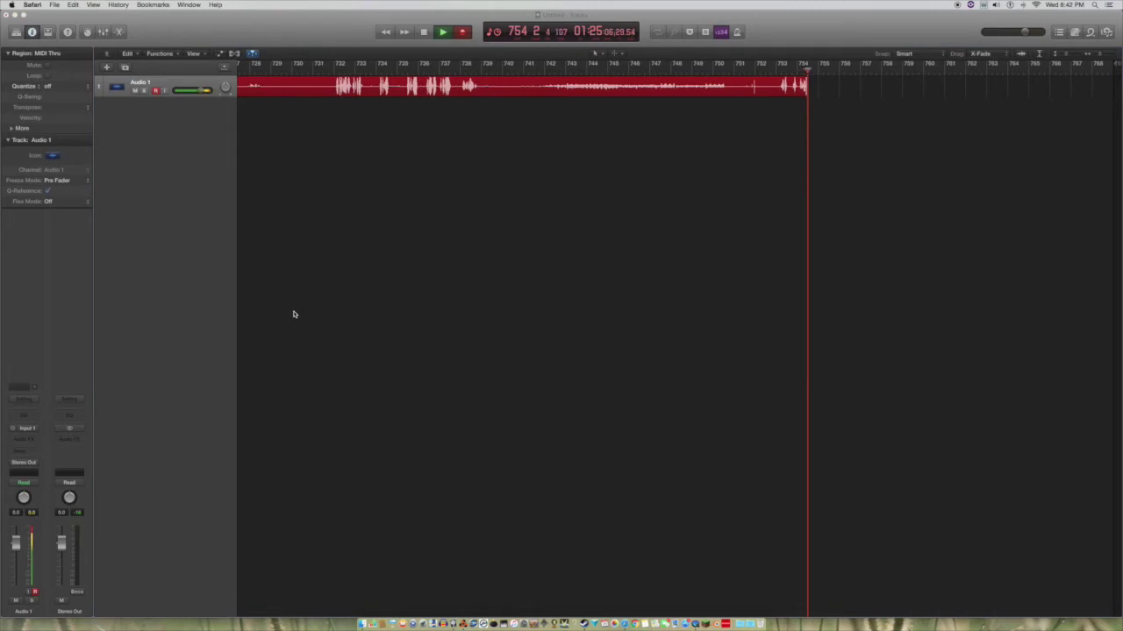
{"action": "key", "text": "super+Tab"}
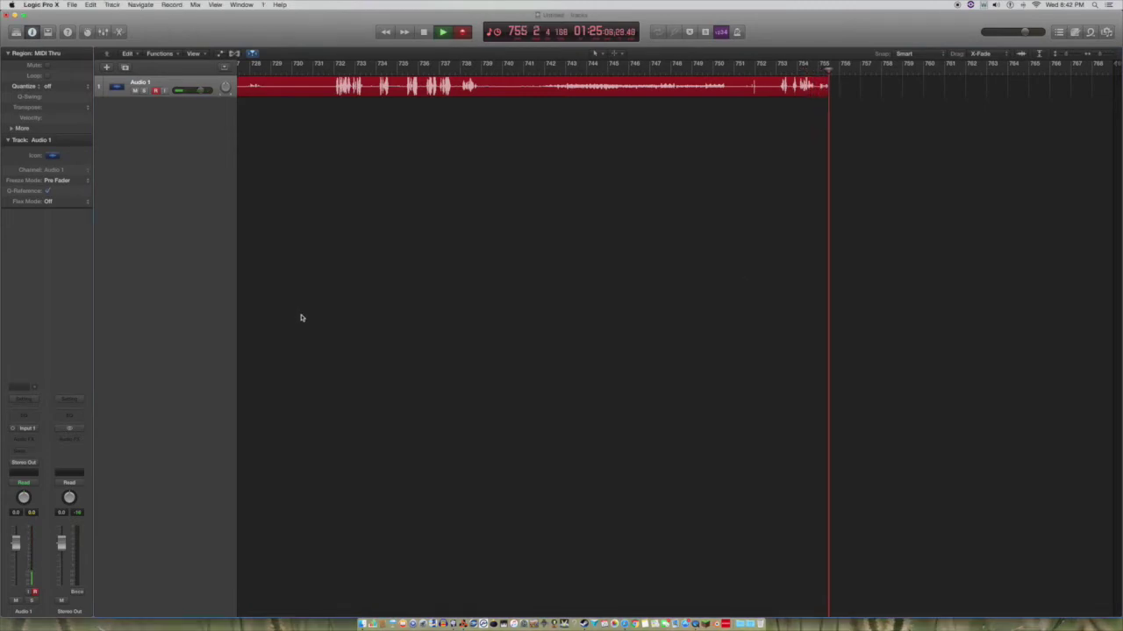
{"action": "key", "text": "super+Tab"}
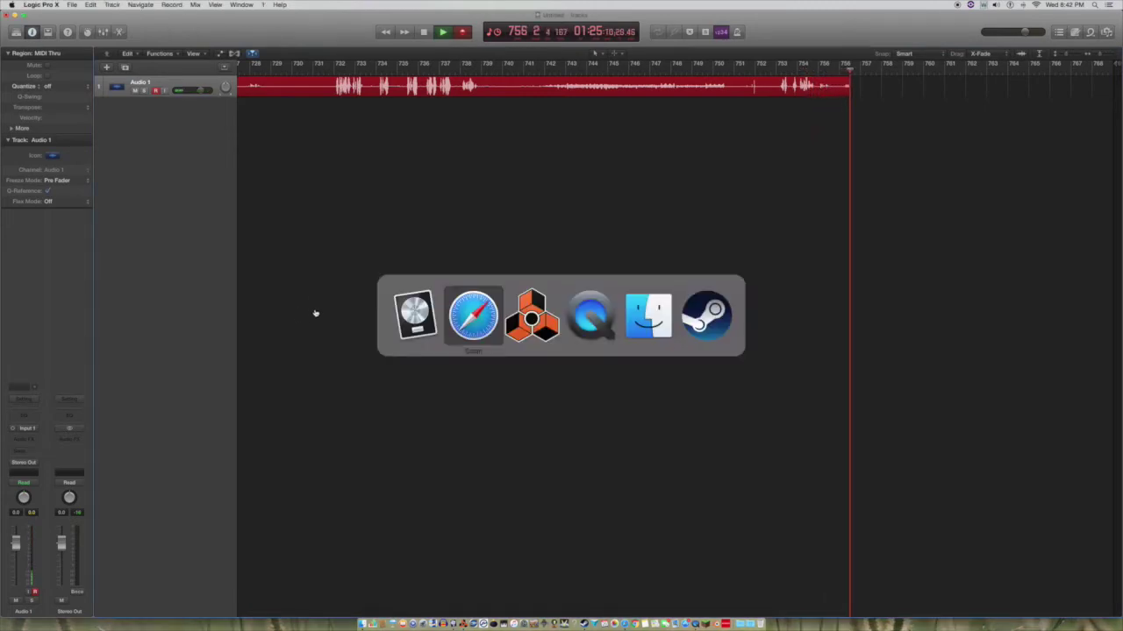
{"action": "key", "text": "super+Tab"}
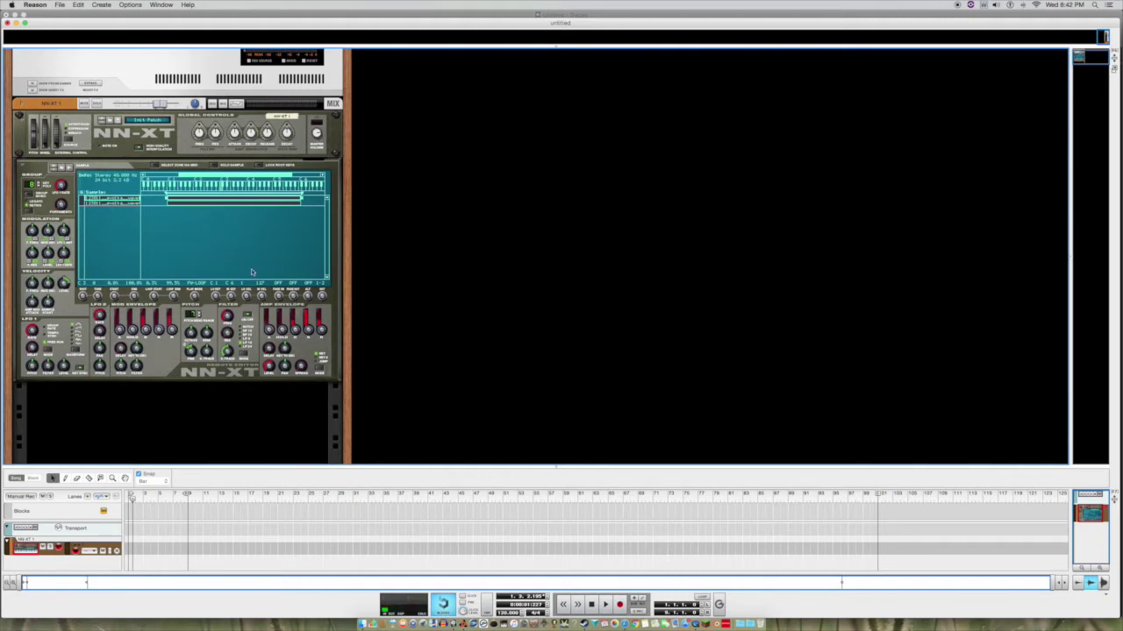
- Deselect both saw zones in the NN-XT's key map
{"action": "left_click", "coordinate": [471, 200]}
{"action": "left_click", "coordinate": [312, 235]}
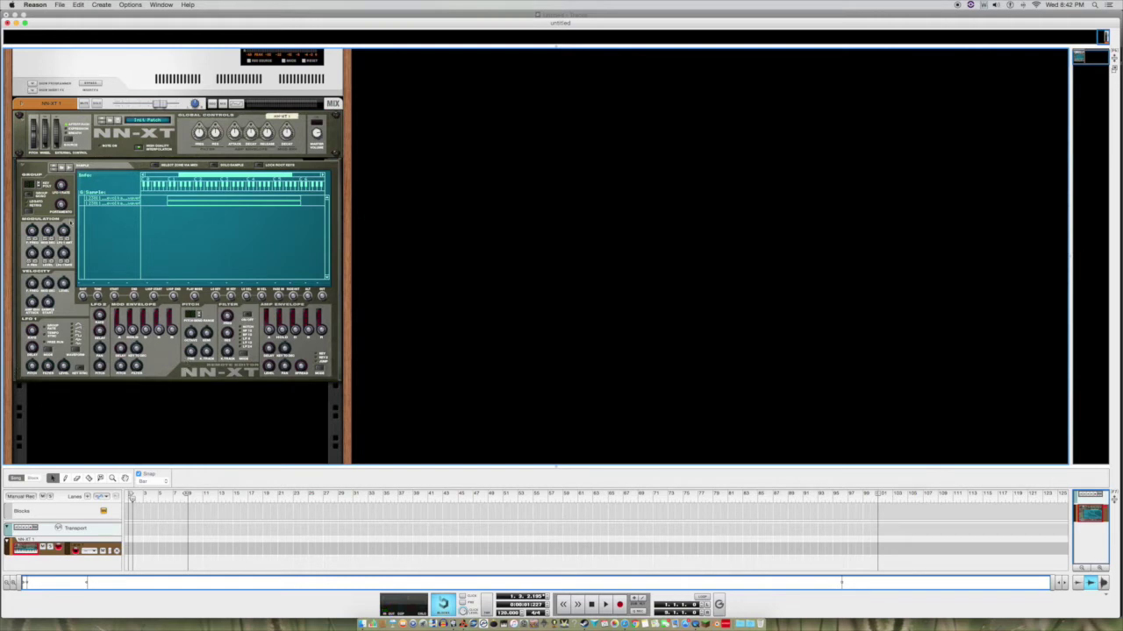
{"action": "left_click", "coordinate": [99, 356]}
{"action": "left_click", "coordinate": [92, 385]}
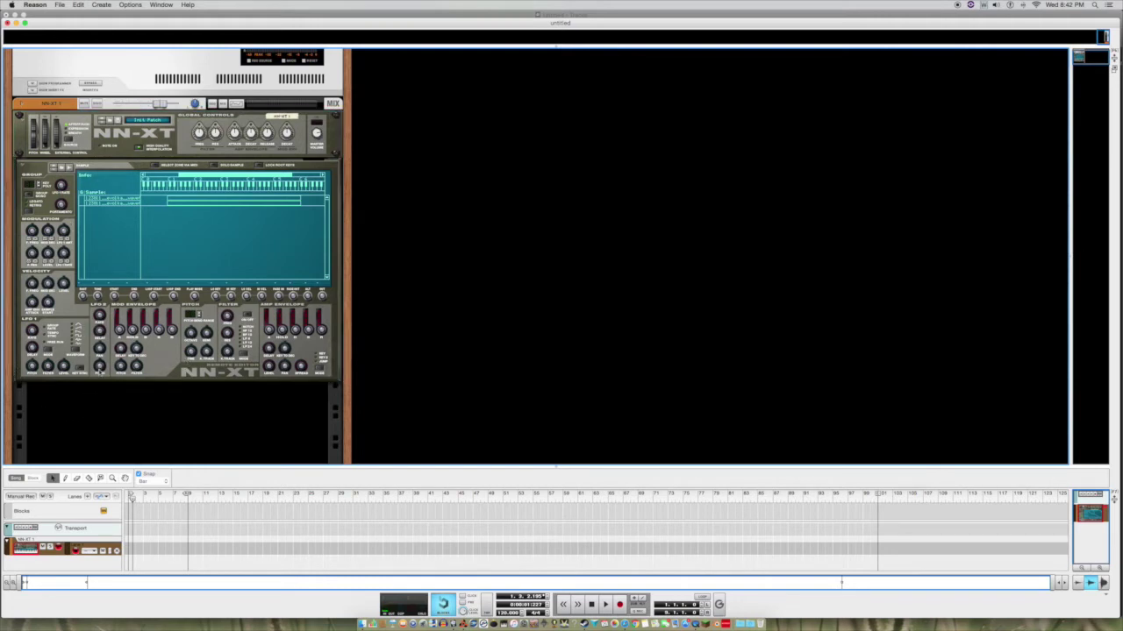
- Add another NN-XT Advanced Sampler to the rack and select it
{"action": "left_click", "coordinate": [101, 4]}
{"action": "mouse_move", "coordinate": [145, 44]}
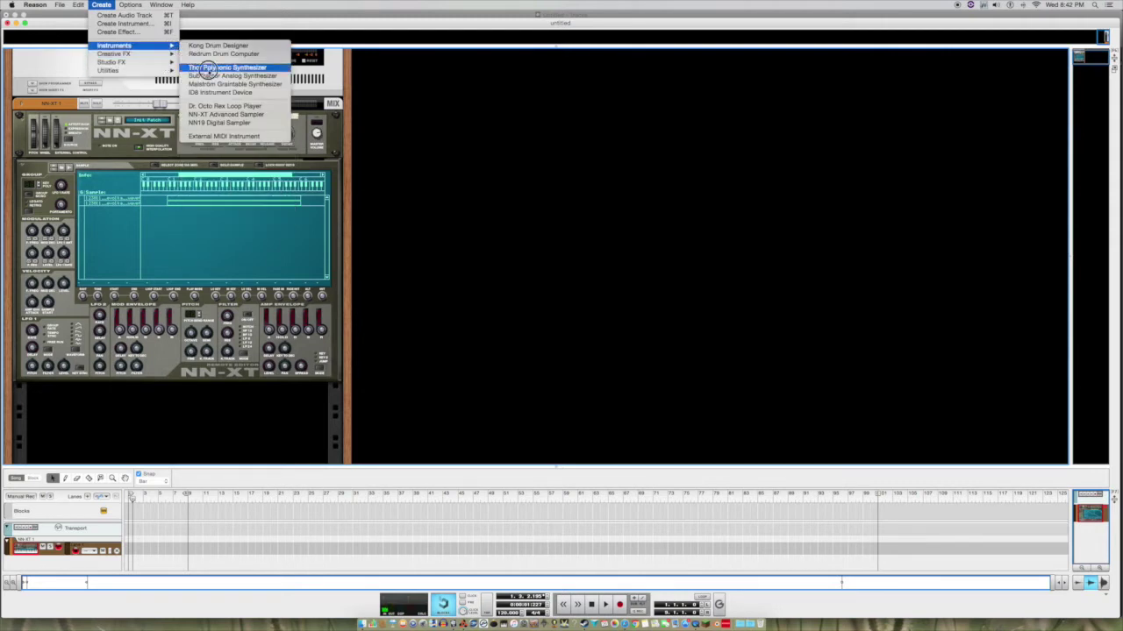
{"action": "left_click", "coordinate": [224, 114]}
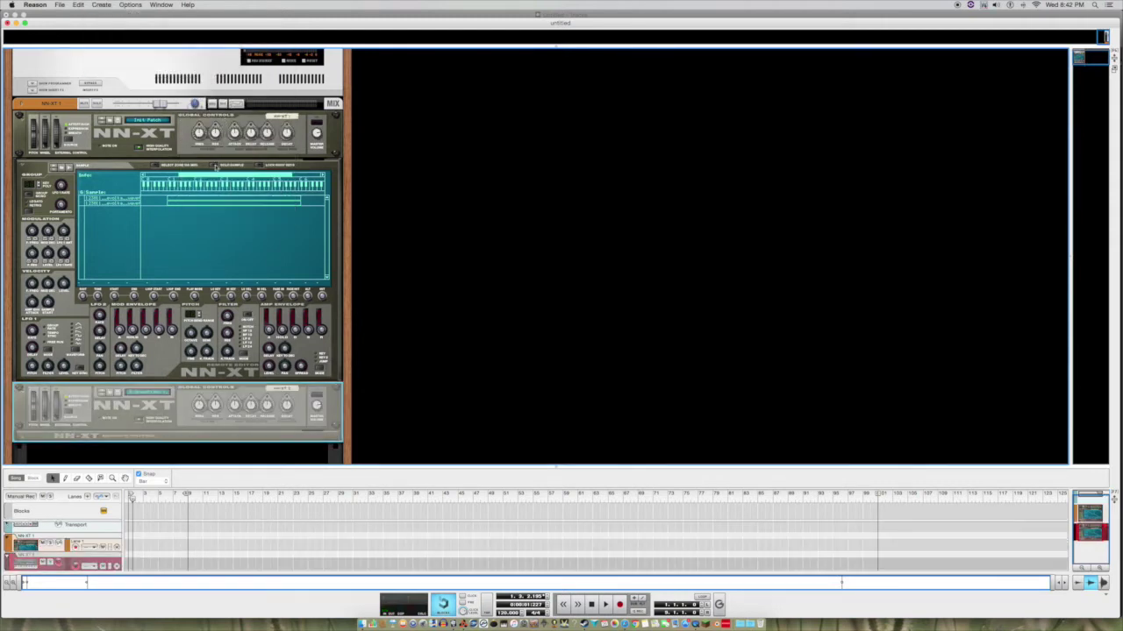
{"action": "scroll", "coordinate": [136, 316], "scroll_direction": "down", "scroll_amount": 1}
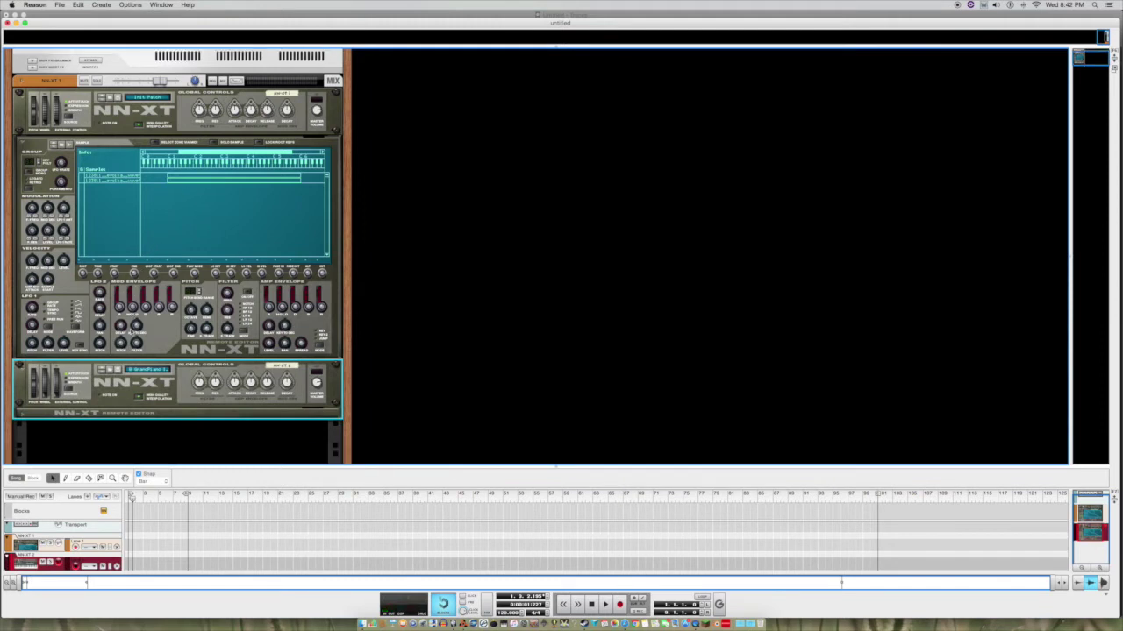
{"action": "scroll", "coordinate": [137, 324], "scroll_direction": "down", "scroll_amount": 2}
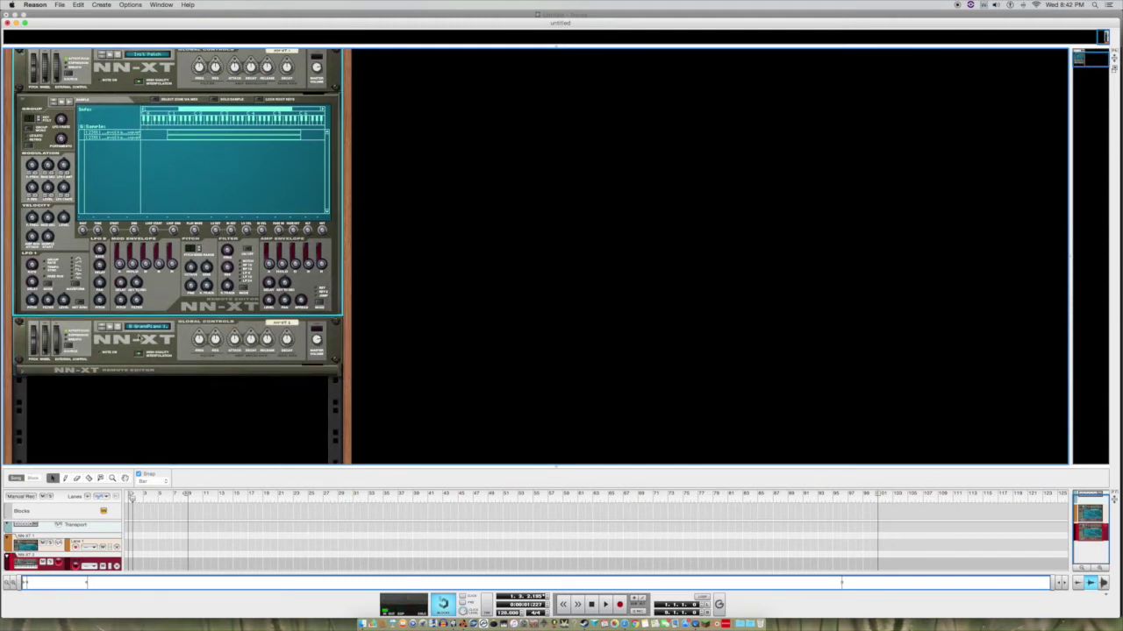
{"action": "left_click", "coordinate": [135, 338]}
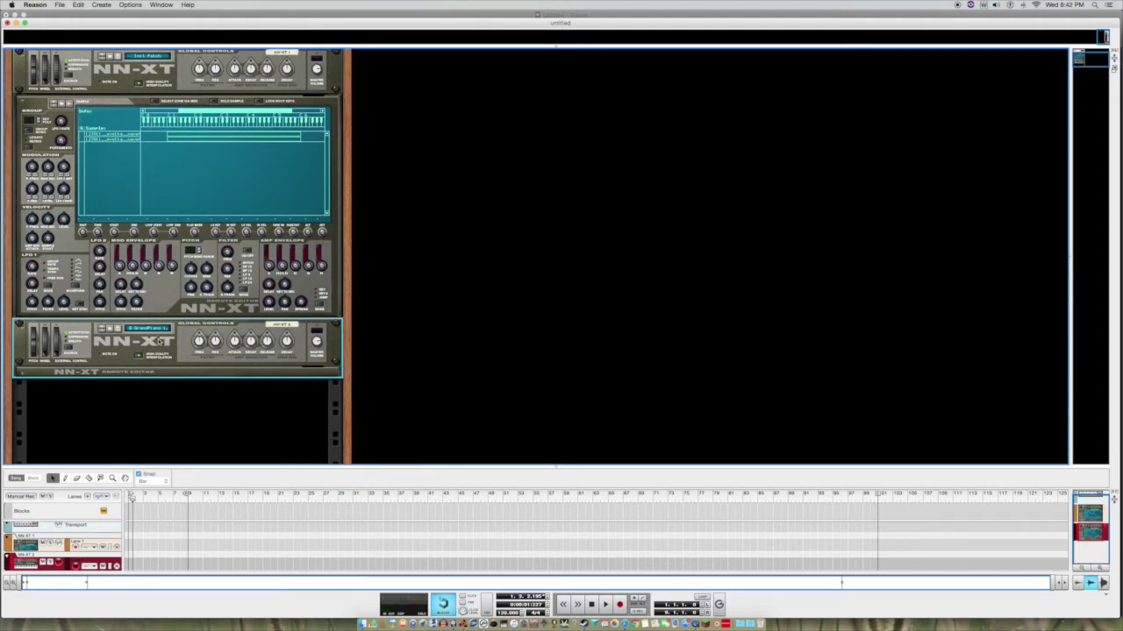
- Reset the new NN-XT to an empty patch and unfold its remote editor
{"action": "right_click", "coordinate": [159, 341]}
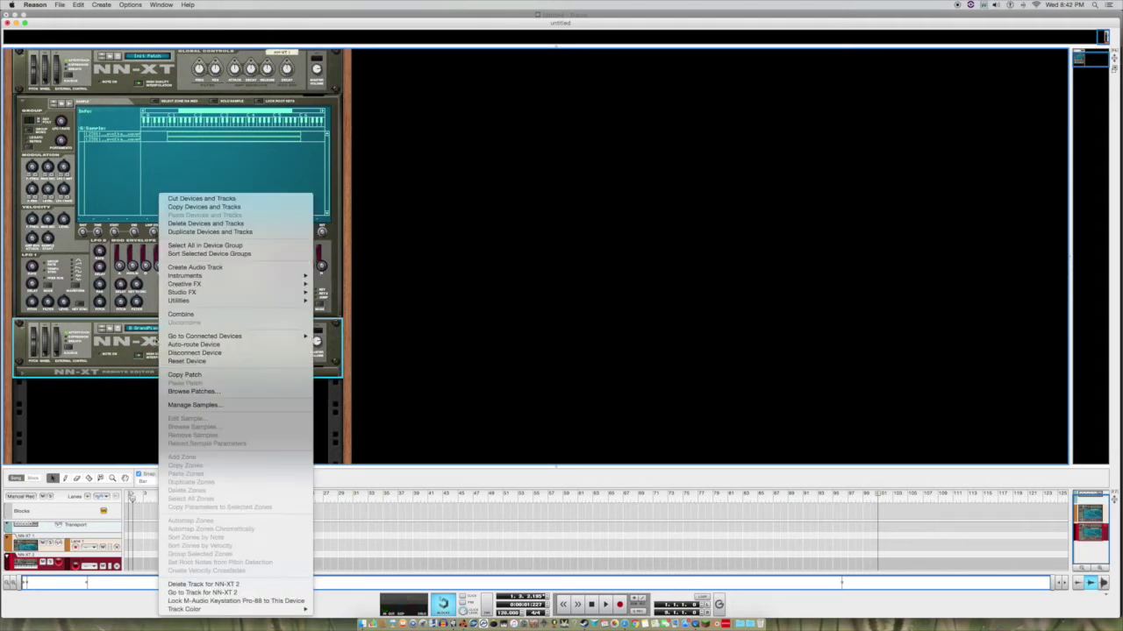
{"action": "left_click", "coordinate": [196, 374]}
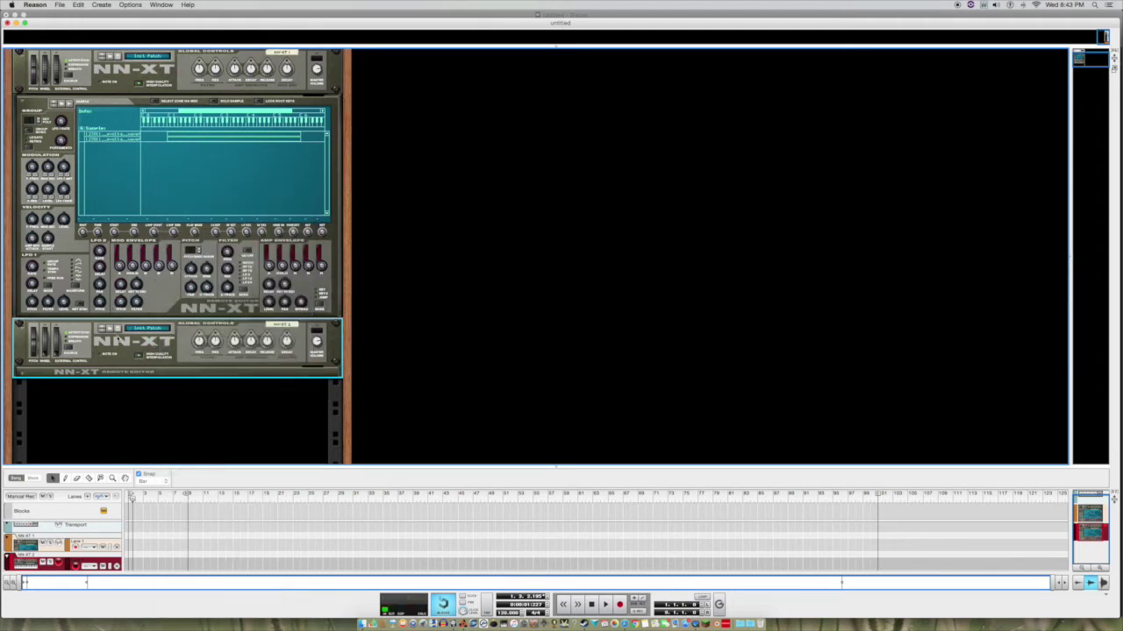
{"action": "left_click", "coordinate": [16, 375]}
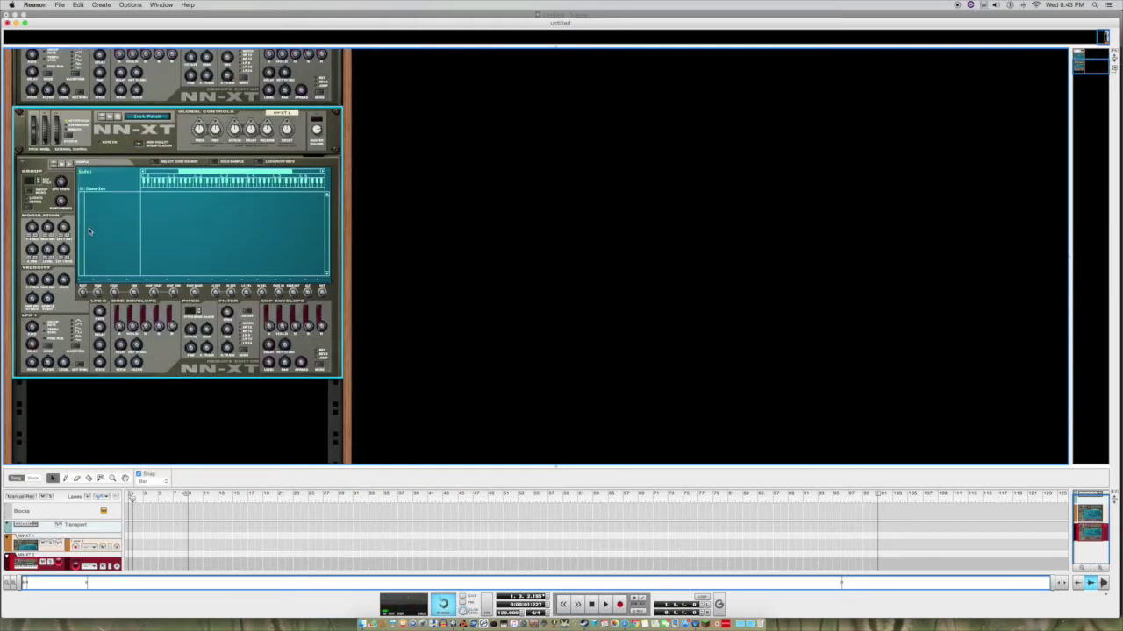
- Browse samples for the new NN-XT, audition candidates in Downloads, and load the impulse-waveform-1.wav sample
{"action": "left_click", "coordinate": [61, 165]}
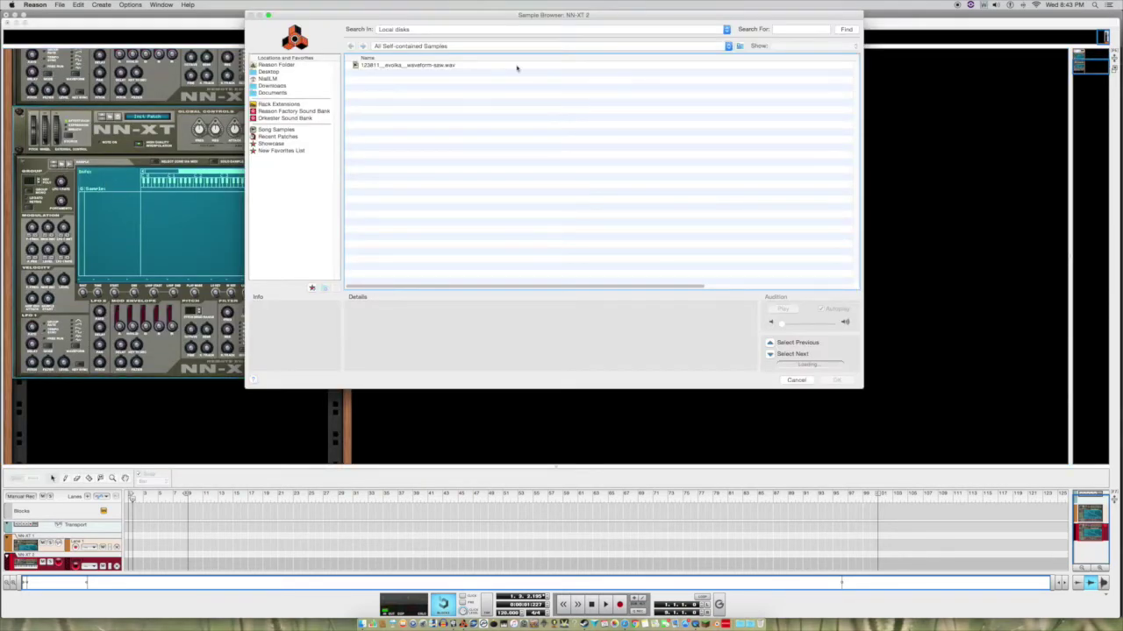
{"action": "left_click", "coordinate": [426, 65]}
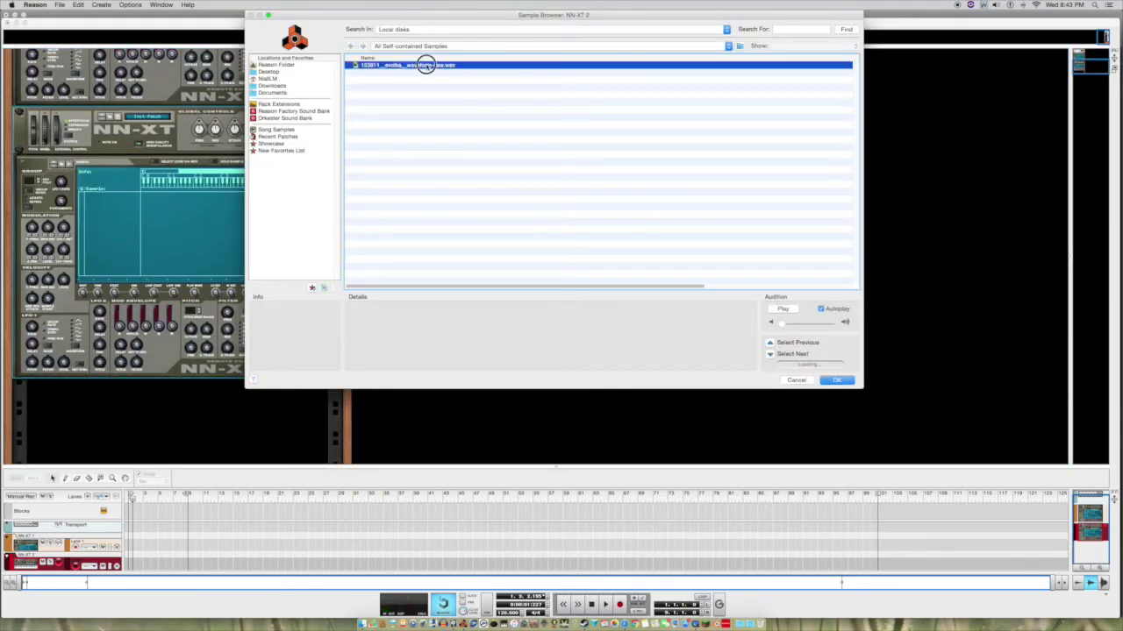
{"action": "left_click", "coordinate": [272, 85]}
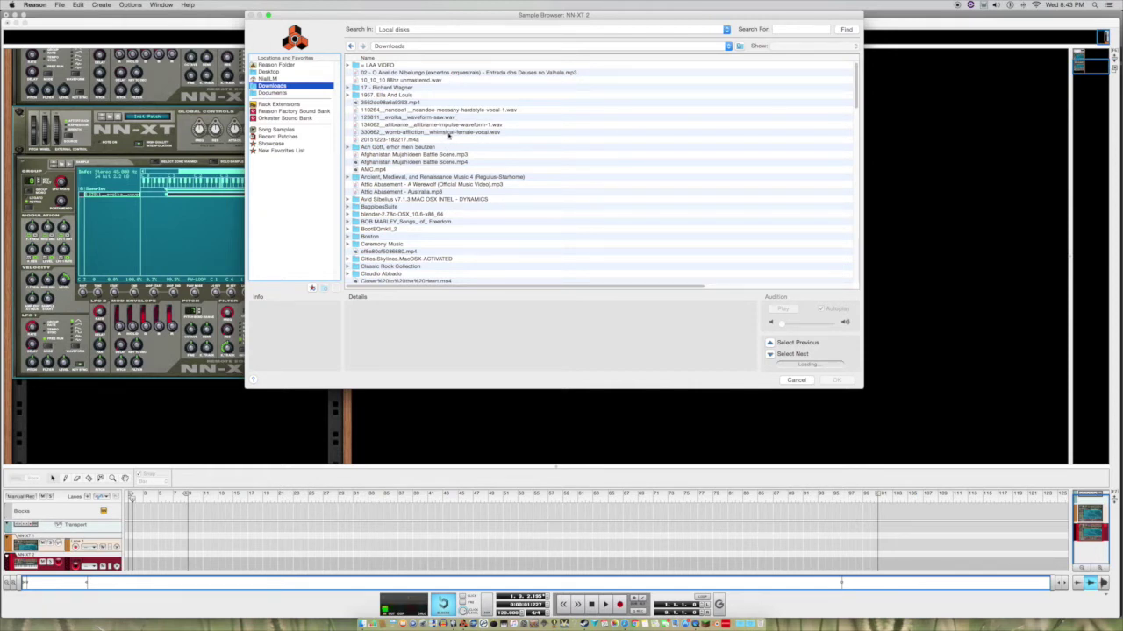
{"action": "left_click", "coordinate": [449, 133]}
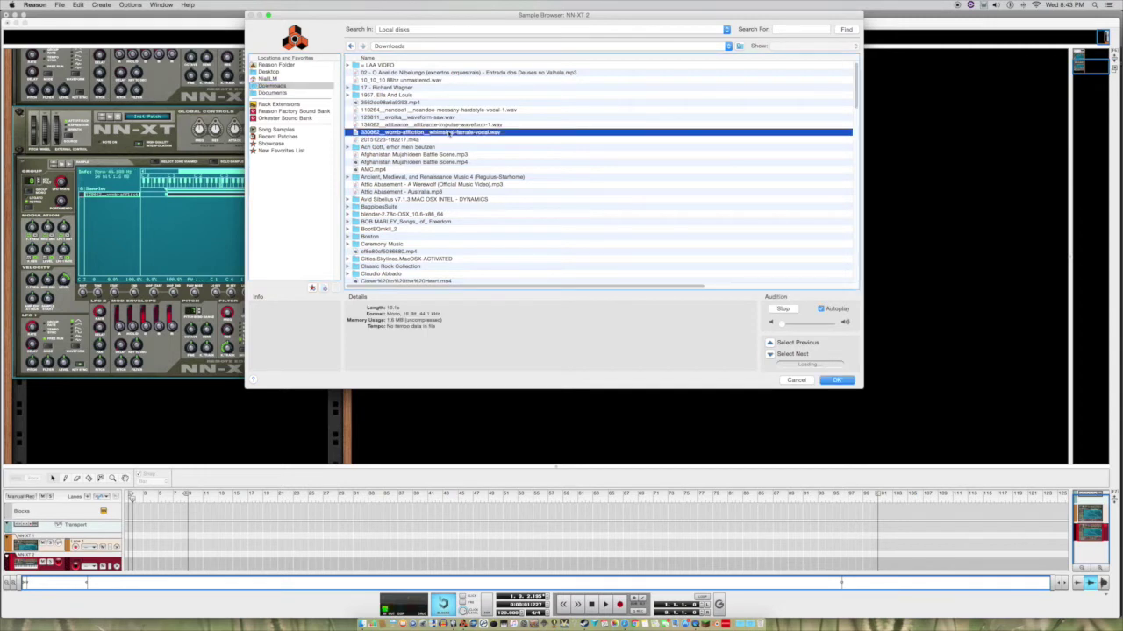
{"action": "left_click", "coordinate": [461, 126]}
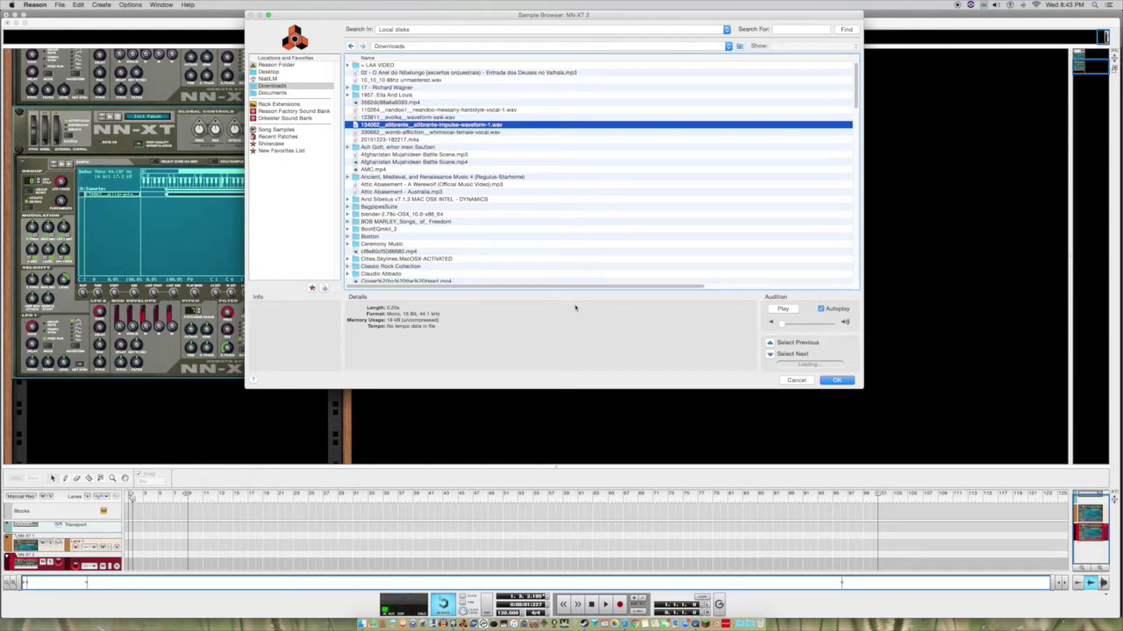
{"action": "left_click", "coordinate": [762, 602]}
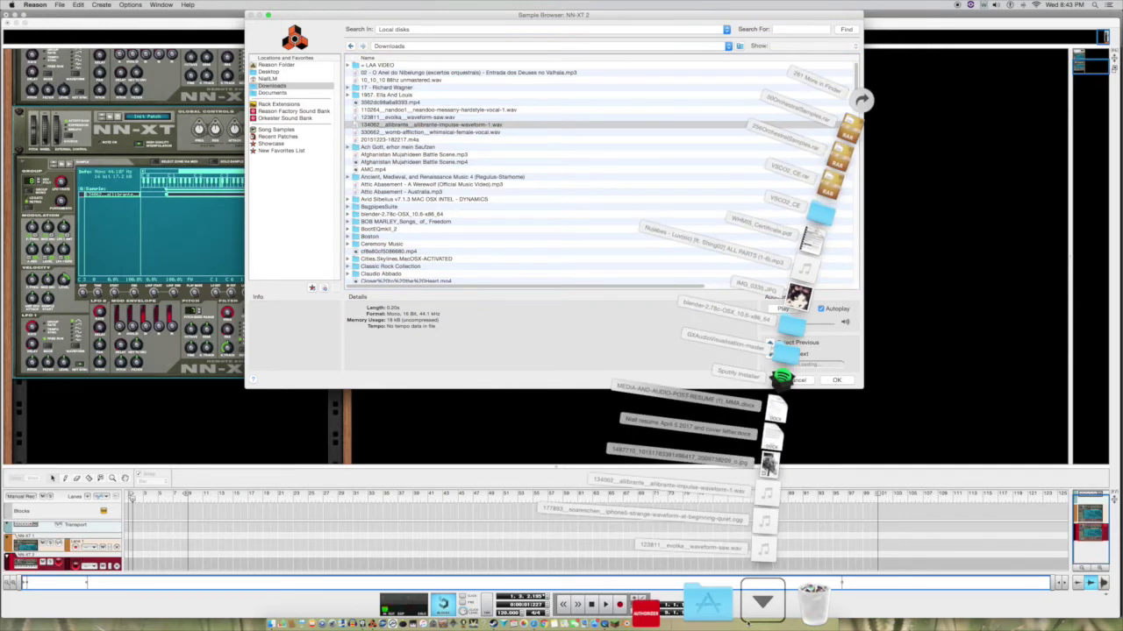
{"action": "left_click", "coordinate": [749, 621]}
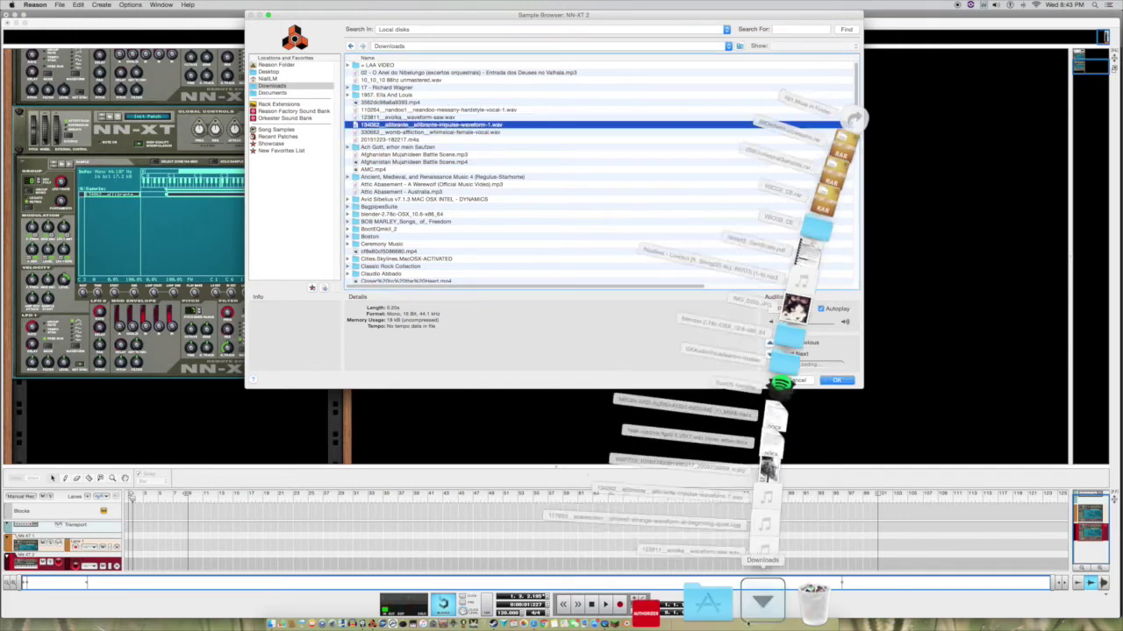
{"action": "double_click", "coordinate": [438, 128]}
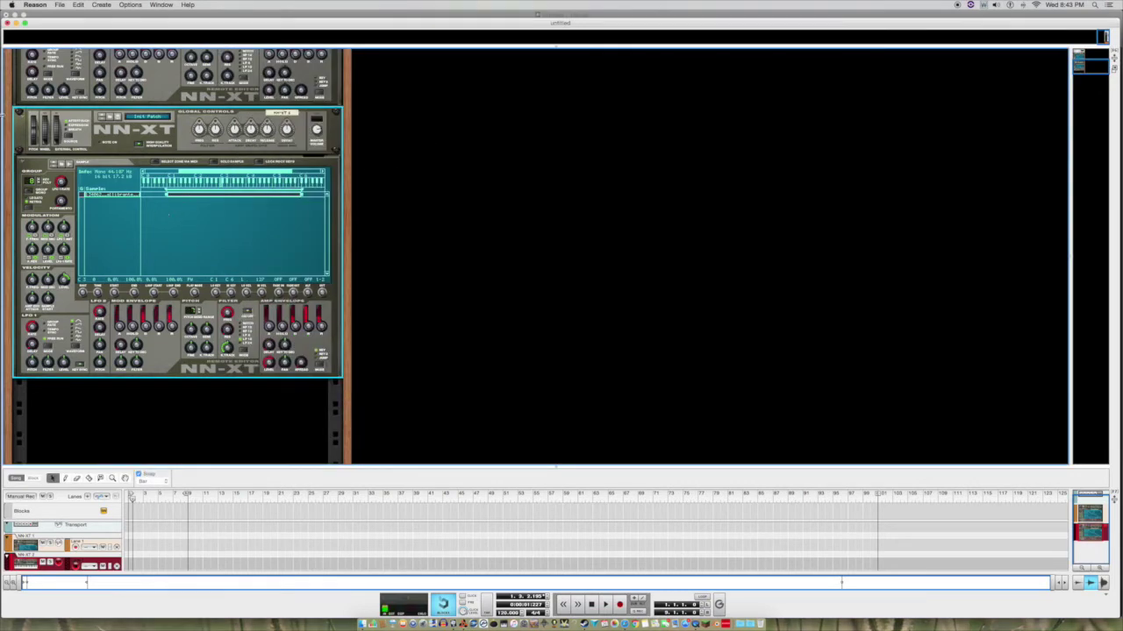
- Create a Mix Channel below the second NN-XT and cable the sampler's audio output to its input
{"action": "left_click", "coordinate": [101, 5]}
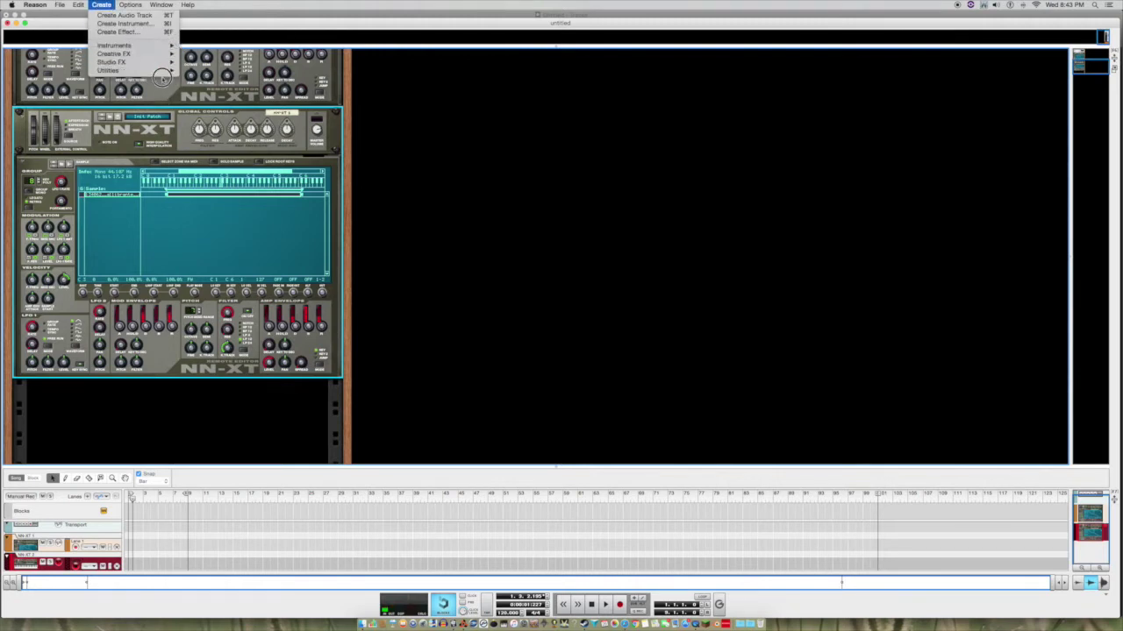
{"action": "mouse_move", "coordinate": [132, 70]}
{"action": "left_click", "coordinate": [240, 144]}
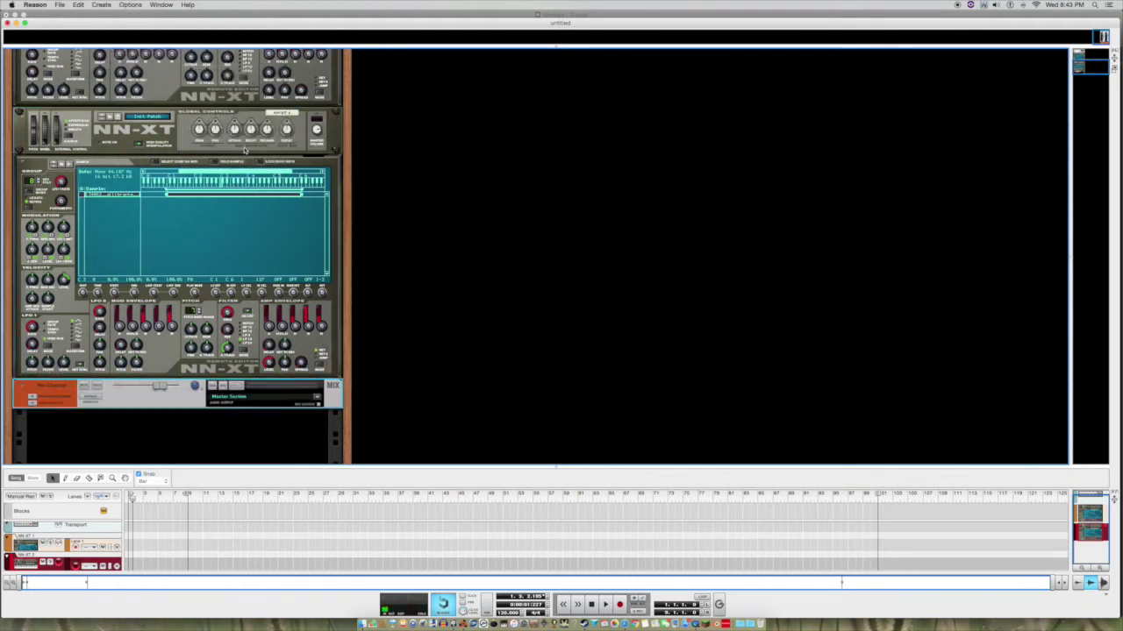
{"action": "key", "text": "Tab"}
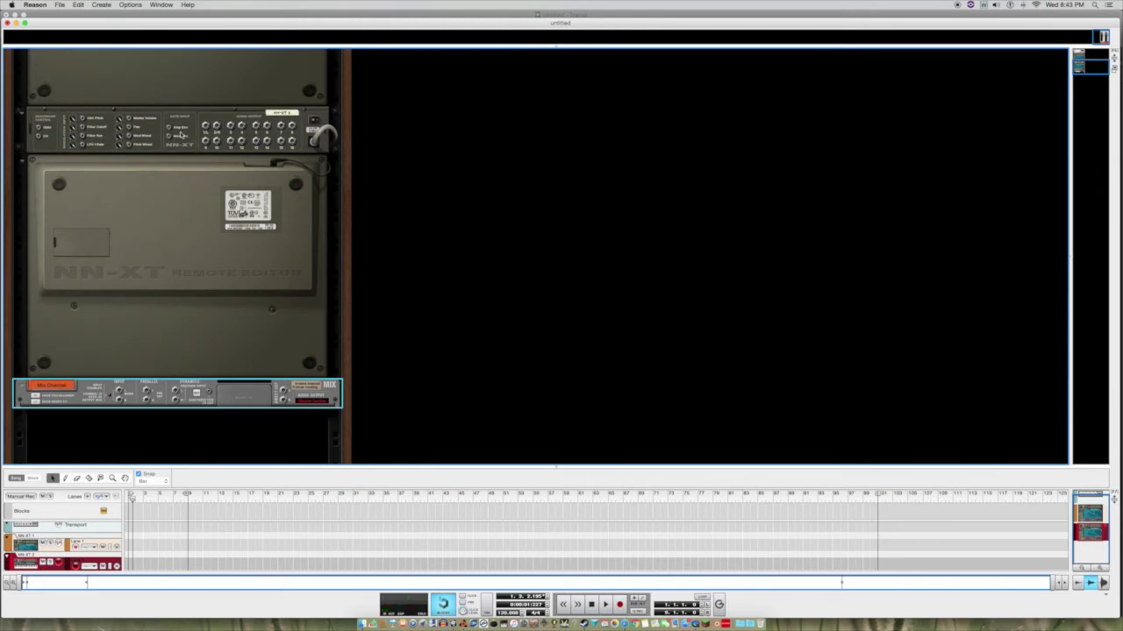
{"action": "left_click_drag", "start_coordinate": [207, 129], "coordinate": [120, 392]}
{"action": "key", "text": "Tab"}
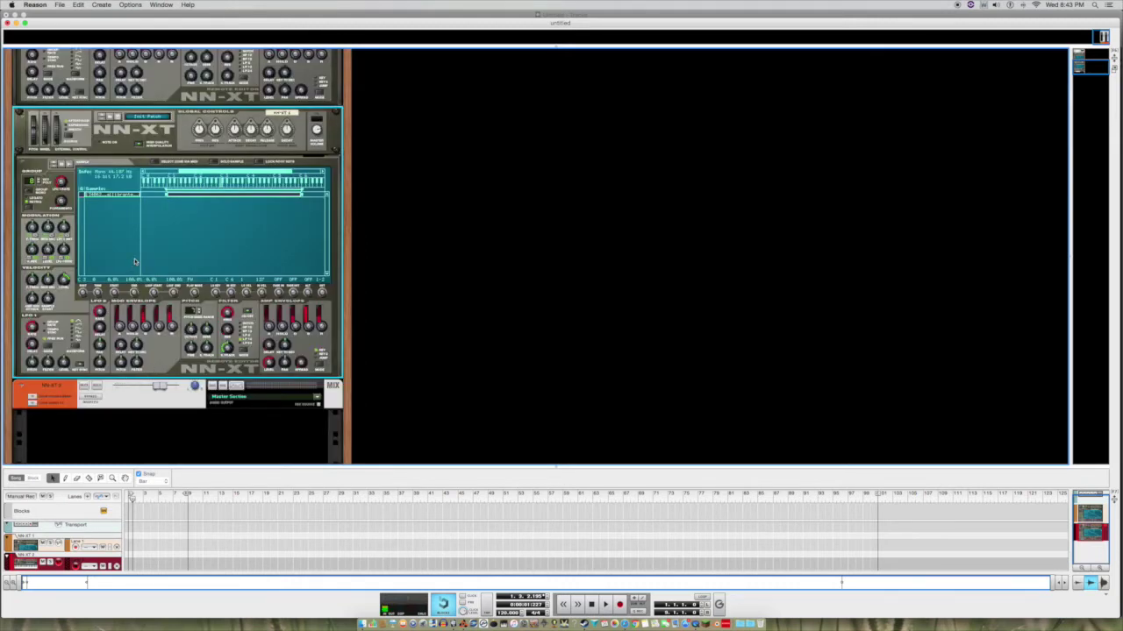
- Select the impulse waveform zone in the second NN-XT and open its sample for editing
{"action": "left_click", "coordinate": [560, 200]}
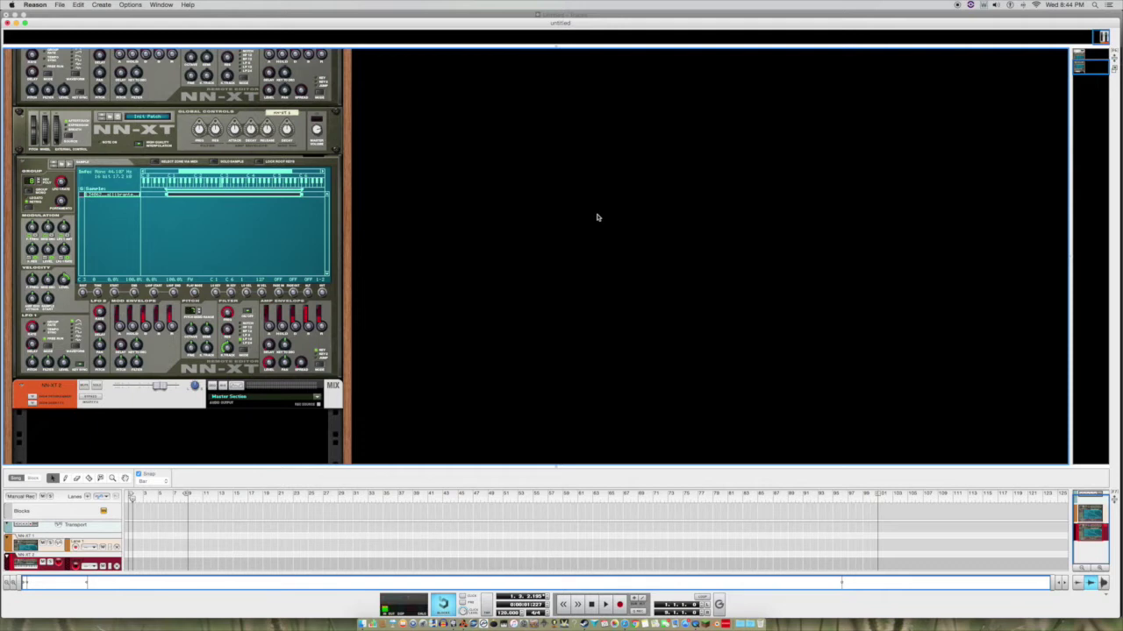
{"action": "left_click", "coordinate": [271, 254]}
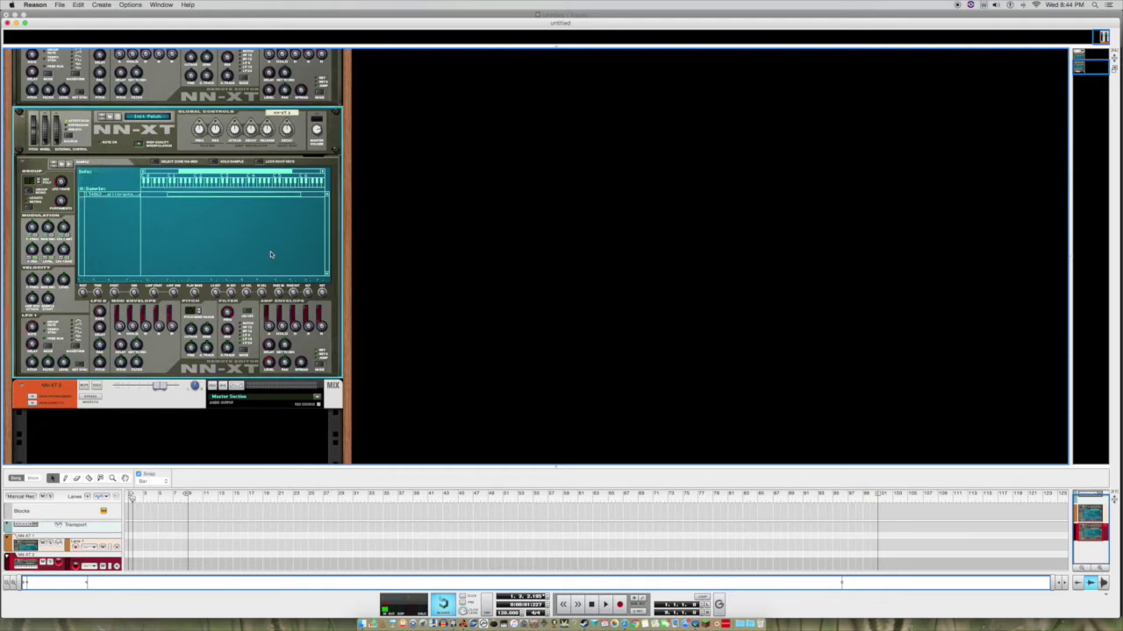
{"action": "left_click_drag", "start_coordinate": [270, 236], "coordinate": [247, 197]}
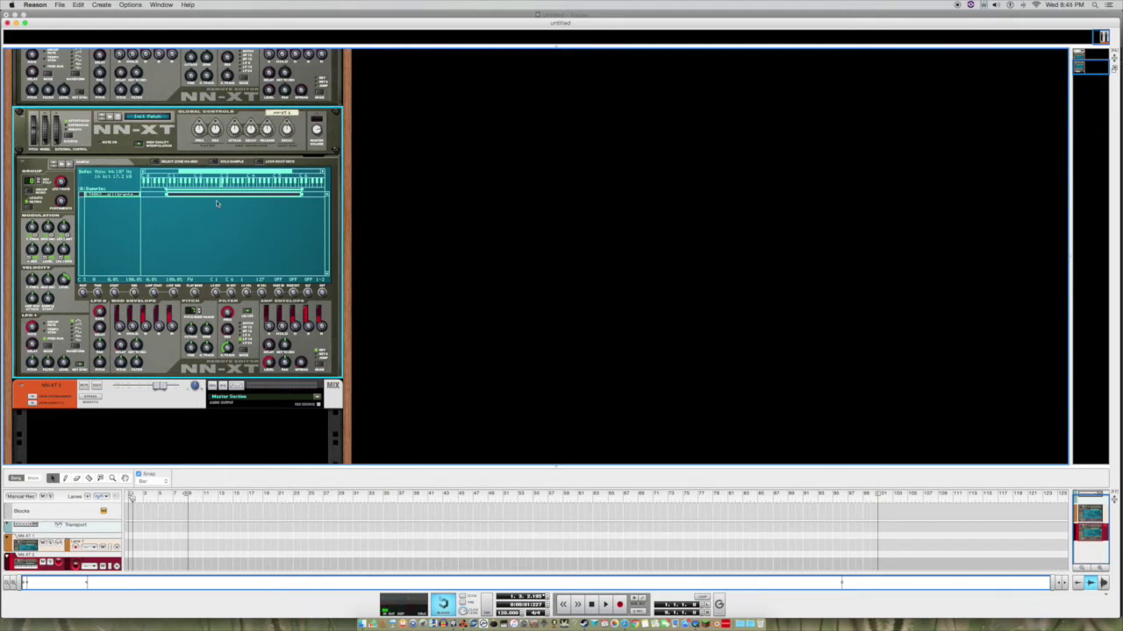
{"action": "right_click", "coordinate": [244, 198]}
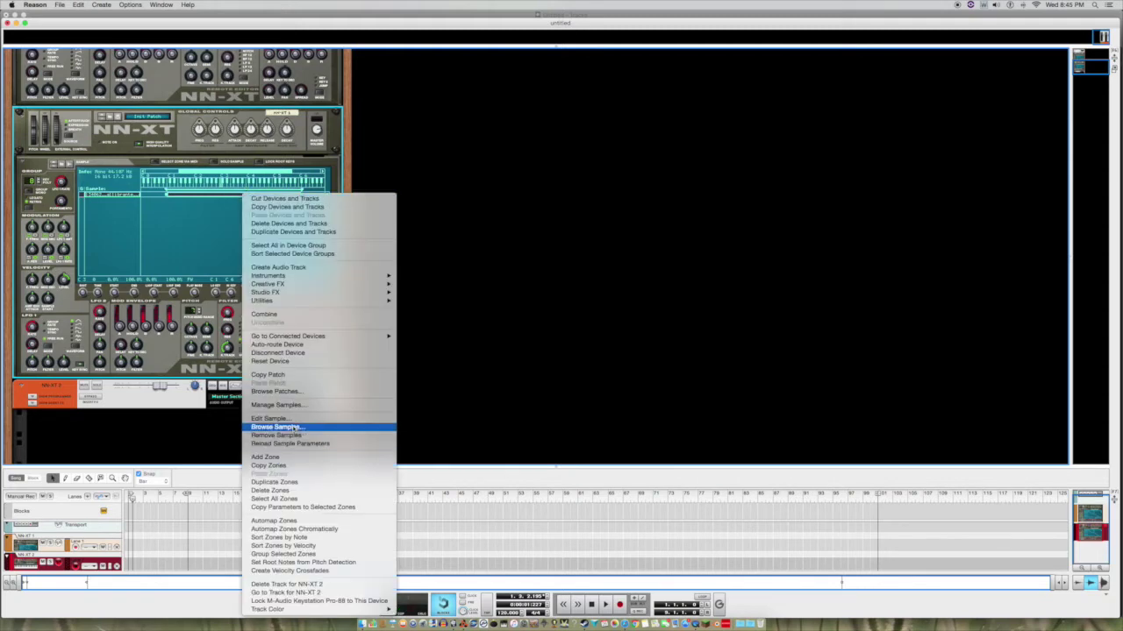
{"action": "left_click", "coordinate": [291, 418]}
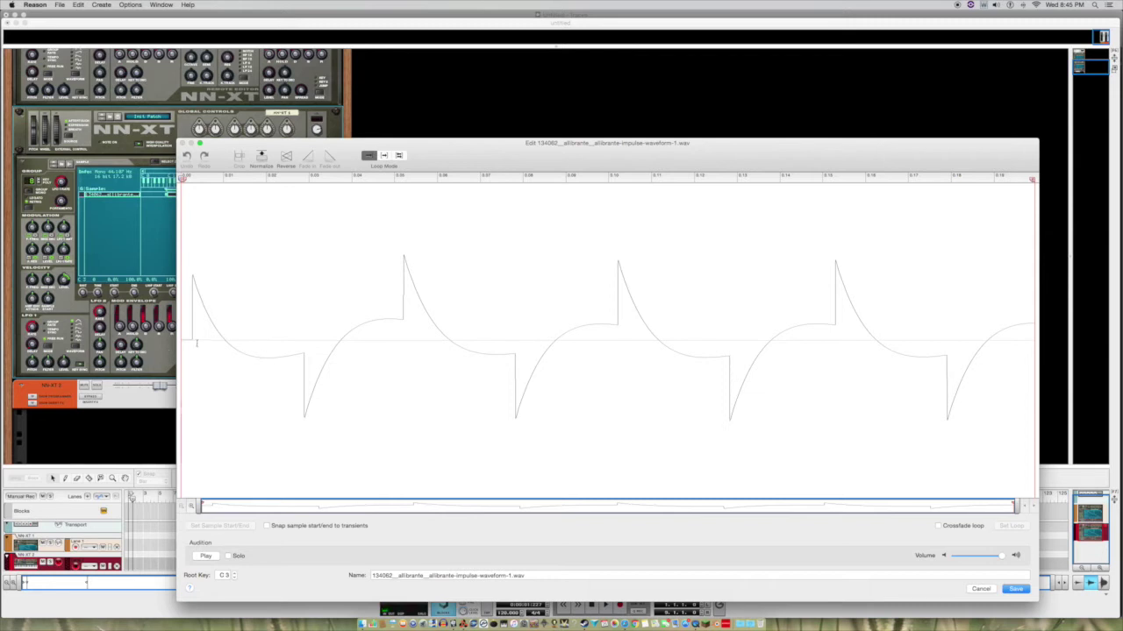
{"action": "left_click_drag", "start_coordinate": [183, 347], "coordinate": [191, 342]}
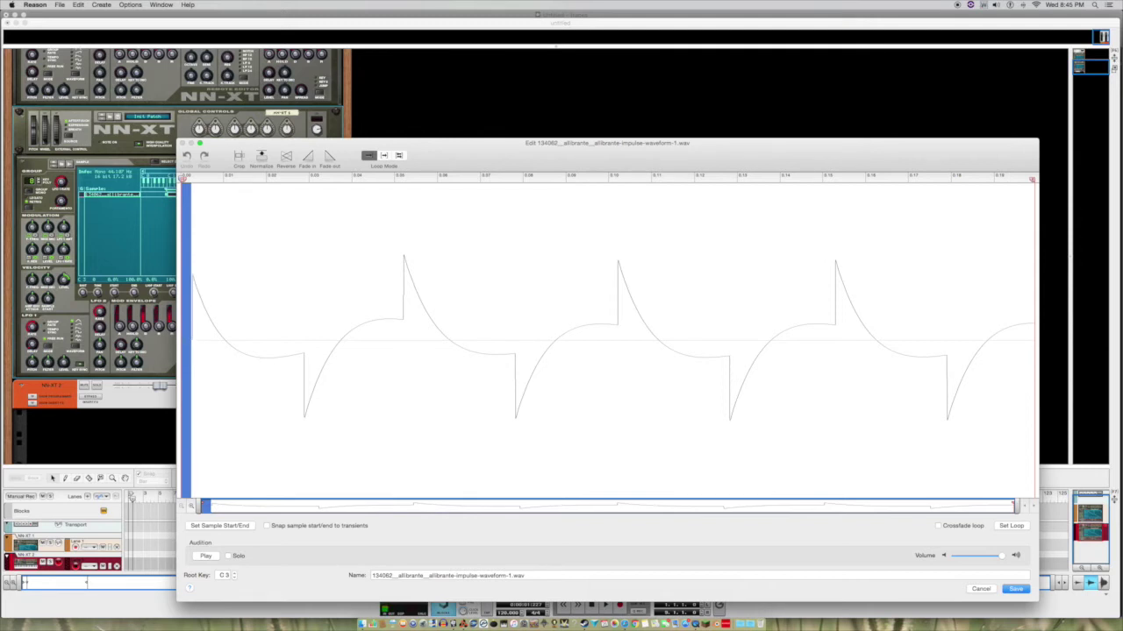
{"action": "left_click", "coordinate": [186, 342]}
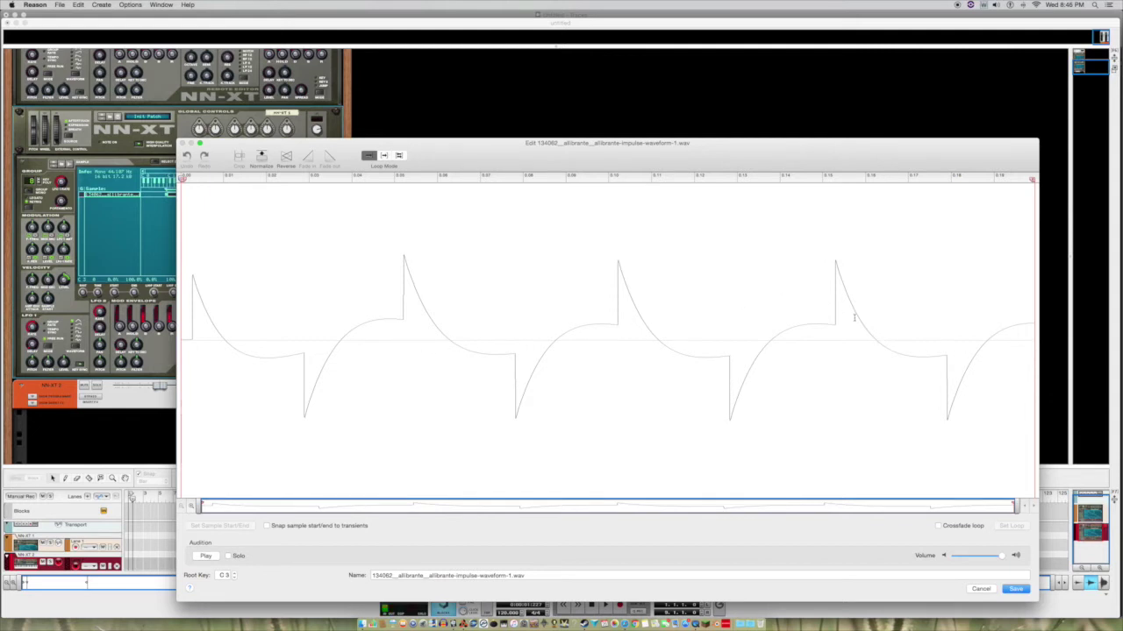
{"action": "left_click", "coordinate": [986, 342]}
{"action": "left_click", "coordinate": [986, 340]}
{"action": "mouse_move", "coordinate": [181, 339]}
{"action": "left_mouse_down"}
{"action": "mouse_move", "coordinate": [200, 339]}
{"action": "mouse_move", "coordinate": [181, 340]}
{"action": "left_mouse_up"}
{"action": "left_click_drag", "start_coordinate": [402, 321], "coordinate": [618, 339]}
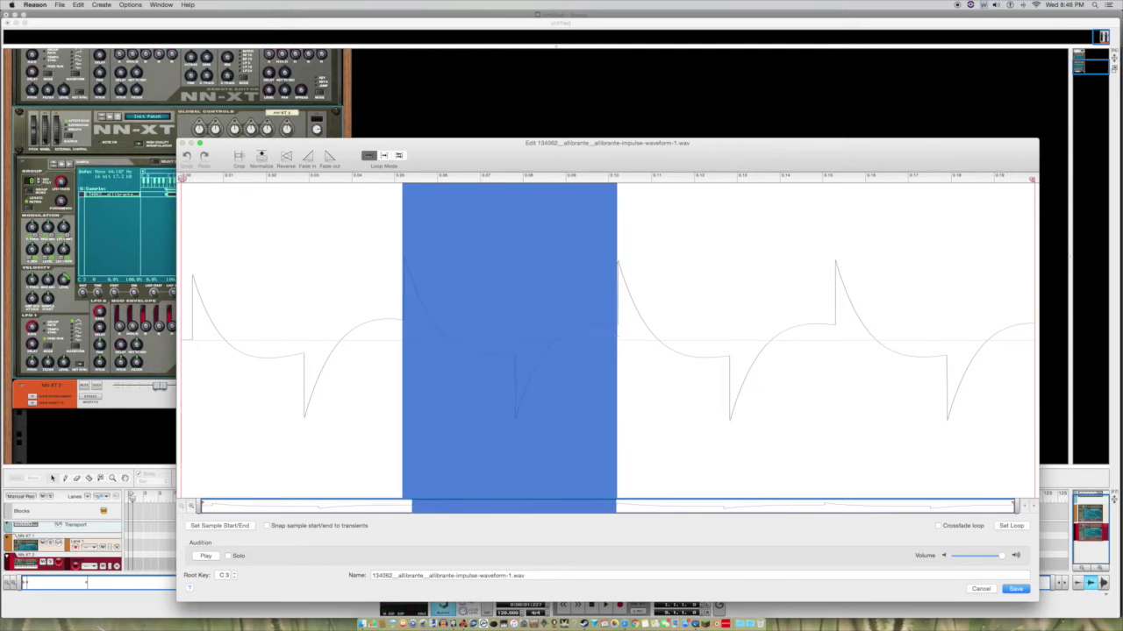
{"action": "left_click", "coordinate": [532, 342]}
{"action": "left_click_drag", "start_coordinate": [516, 354], "coordinate": [729, 372]}
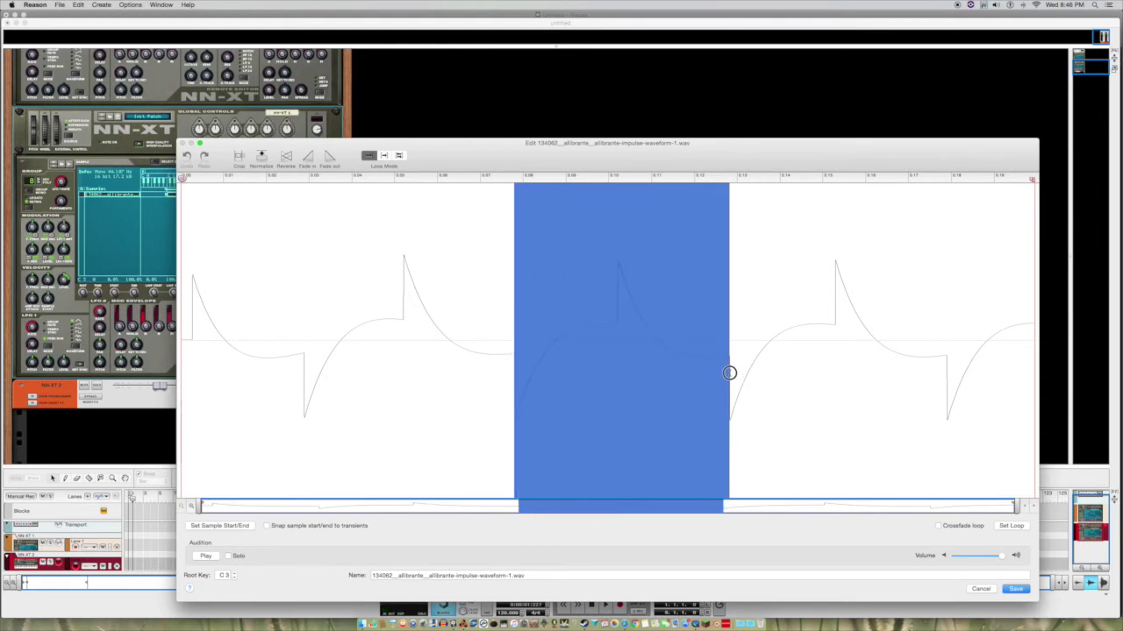
{"action": "left_click", "coordinate": [490, 351]}
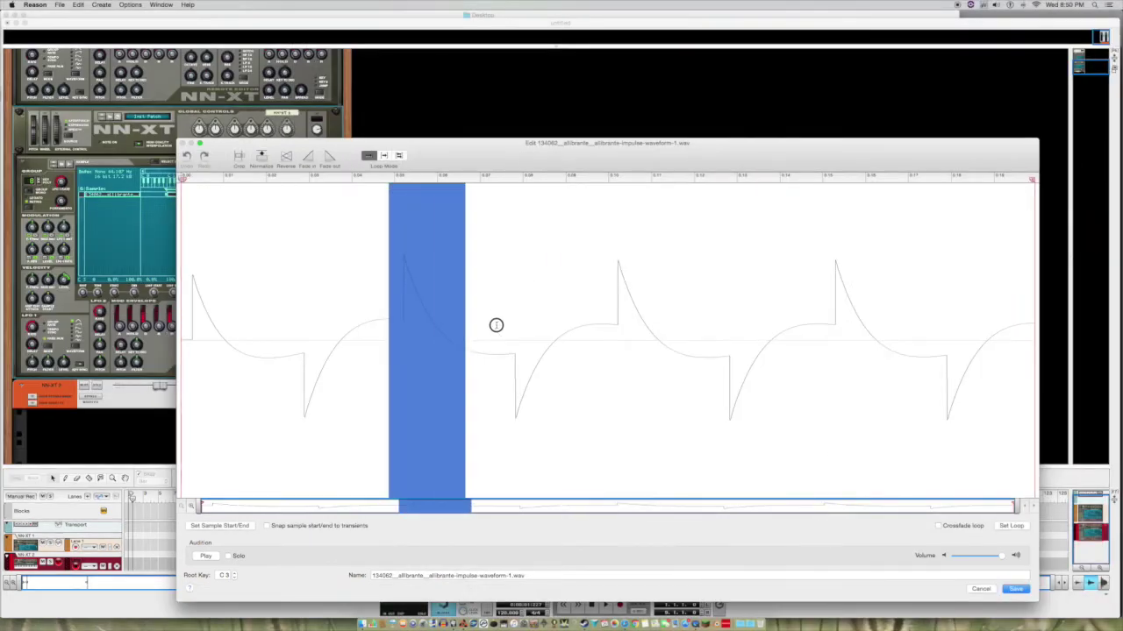
- Crop the sample to one full waveform cycle, from about 0.05 to 0.10 seconds, and audition it
{"action": "left_click_drag", "start_coordinate": [496, 325], "coordinate": [601, 328]}
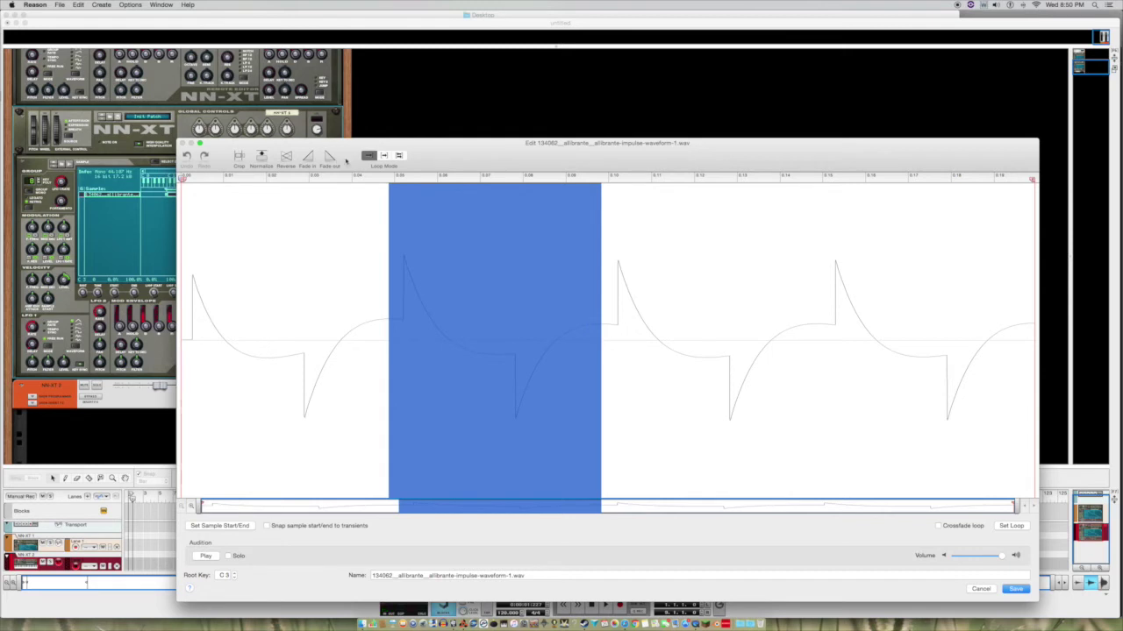
{"action": "left_click", "coordinate": [242, 161]}
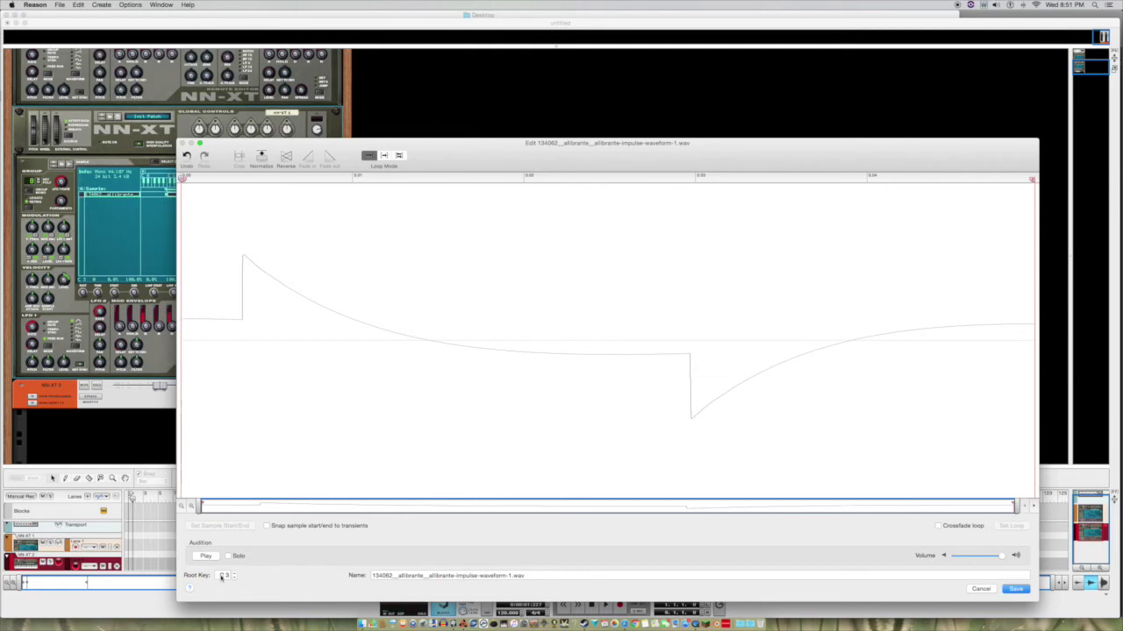
{"action": "left_click", "coordinate": [205, 556]}
- Set the cropped cycle to loop forward, audition it, and save the edited sample
{"action": "left_click", "coordinate": [384, 156]}
{"action": "left_click", "coordinate": [204, 556]}
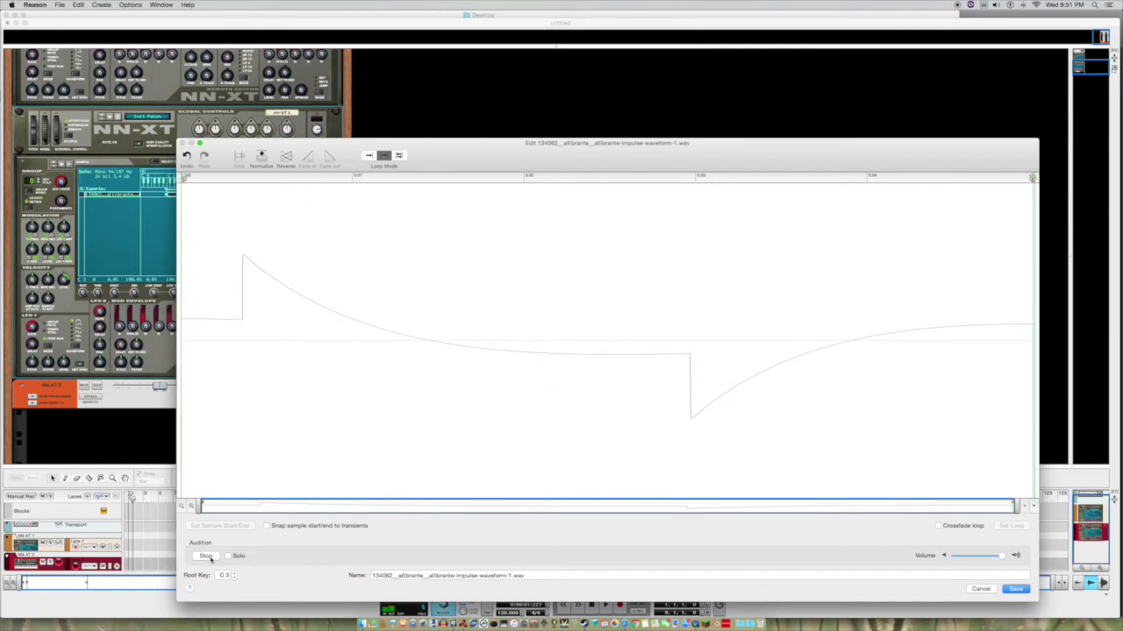
{"action": "key", "text": "Return"}
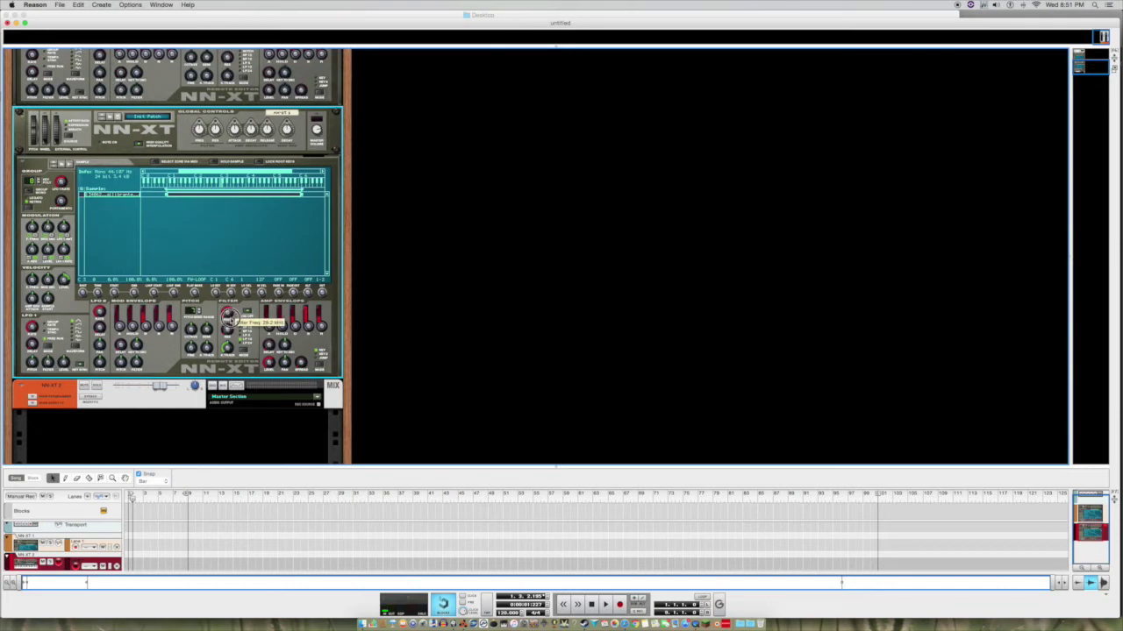
- Lower the filter frequency of the looped impulse waveform zone
{"action": "left_click_drag", "start_coordinate": [229, 328], "coordinate": [232, 336]}
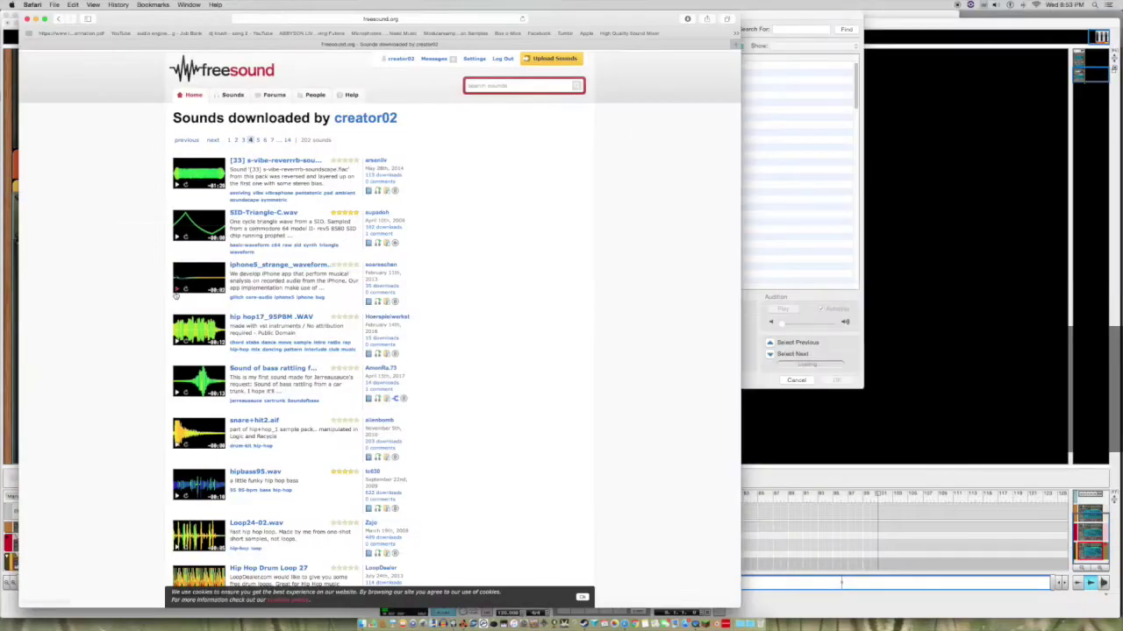
- Open the Freesound page of the iphone5_strange_waveform sound from the list of downloaded sounds
{"action": "scroll", "coordinate": [176, 296], "scroll_direction": "down", "scroll_amount": 1}
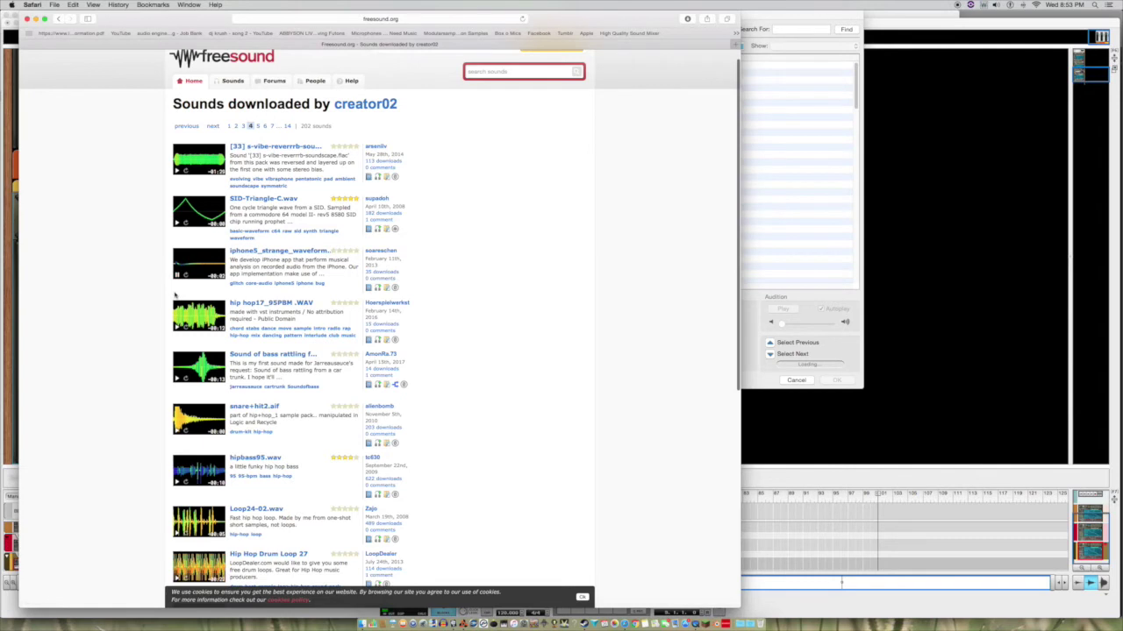
{"action": "left_click", "coordinate": [262, 253]}
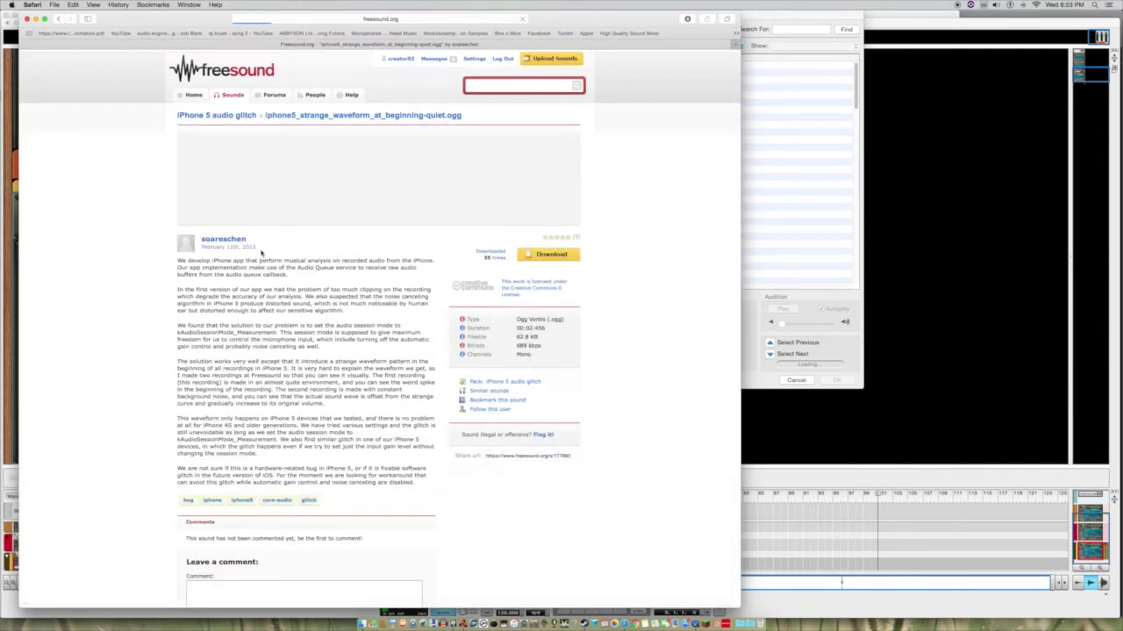
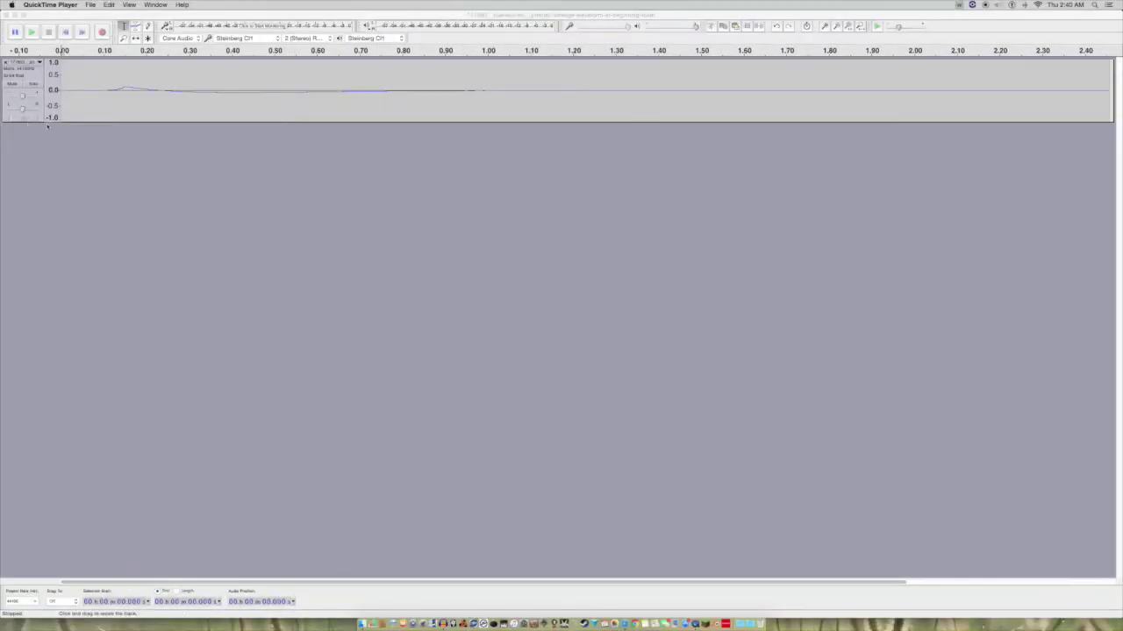
- In Audacity, enlarge the height of the iPhone 5 waveform track so its shape shows in more detail
{"action": "left_click", "coordinate": [40, 121]}
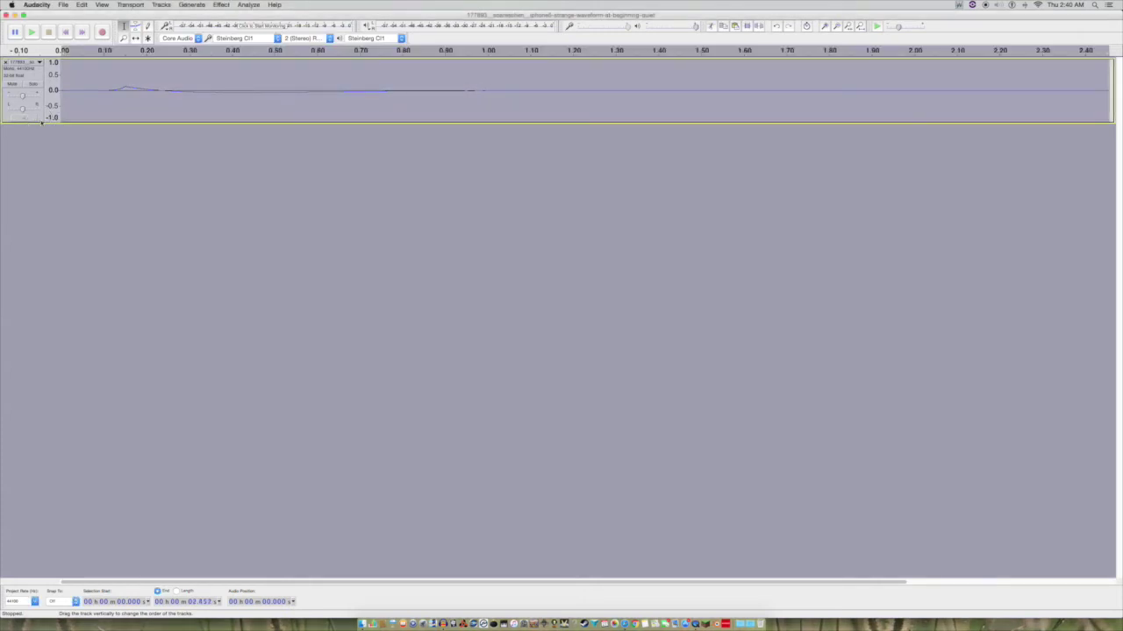
{"action": "left_click", "coordinate": [51, 144]}
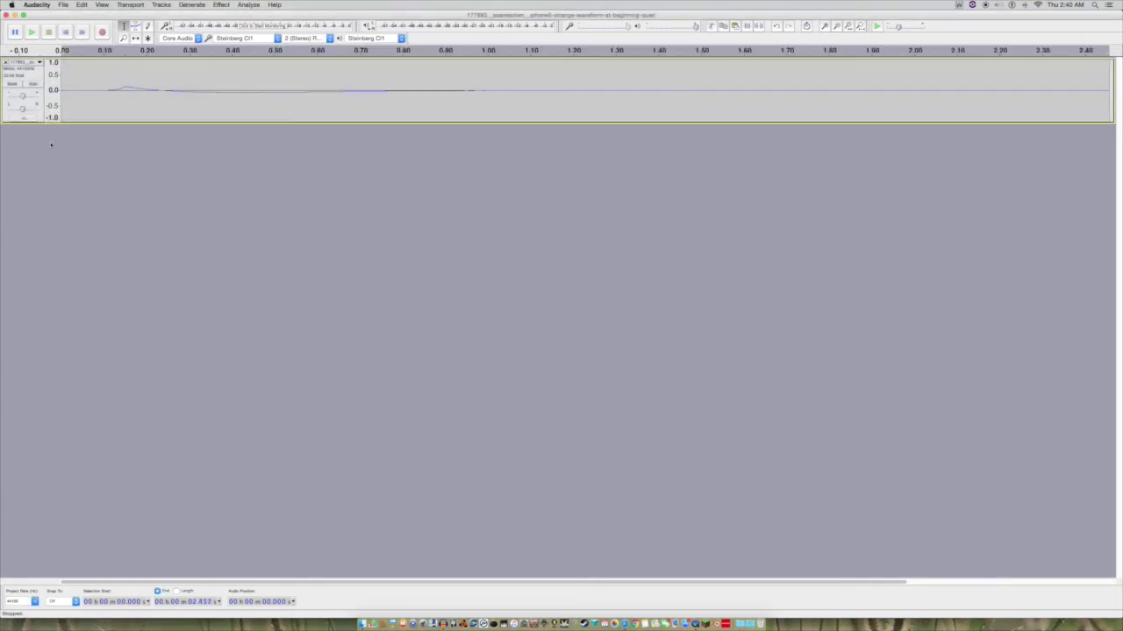
{"action": "left_click_drag", "start_coordinate": [58, 122], "coordinate": [57, 467]}
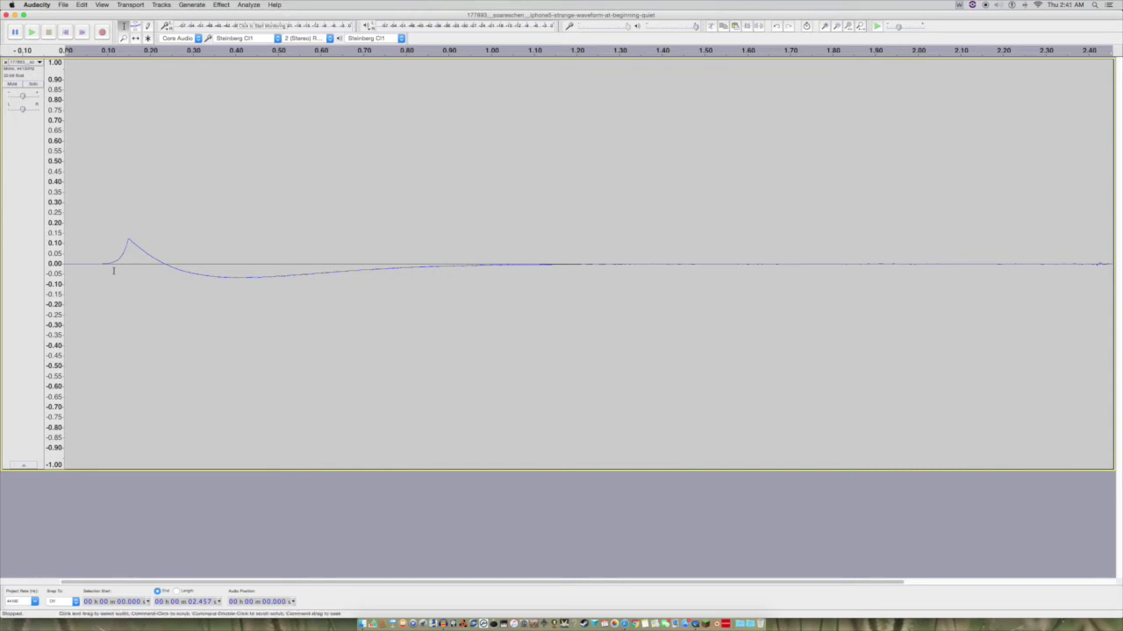
- Mark the waveform cycle from about 0.09 to 1.39 seconds and the quiet lead-in up to 0.08 seconds, and clear the selection
{"action": "mouse_move", "coordinate": [103, 268]}
{"action": "left_mouse_down"}
{"action": "mouse_move", "coordinate": [582, 306]}
{"action": "mouse_move", "coordinate": [699, 293]}
{"action": "mouse_move", "coordinate": [657, 285]}
{"action": "left_mouse_up"}
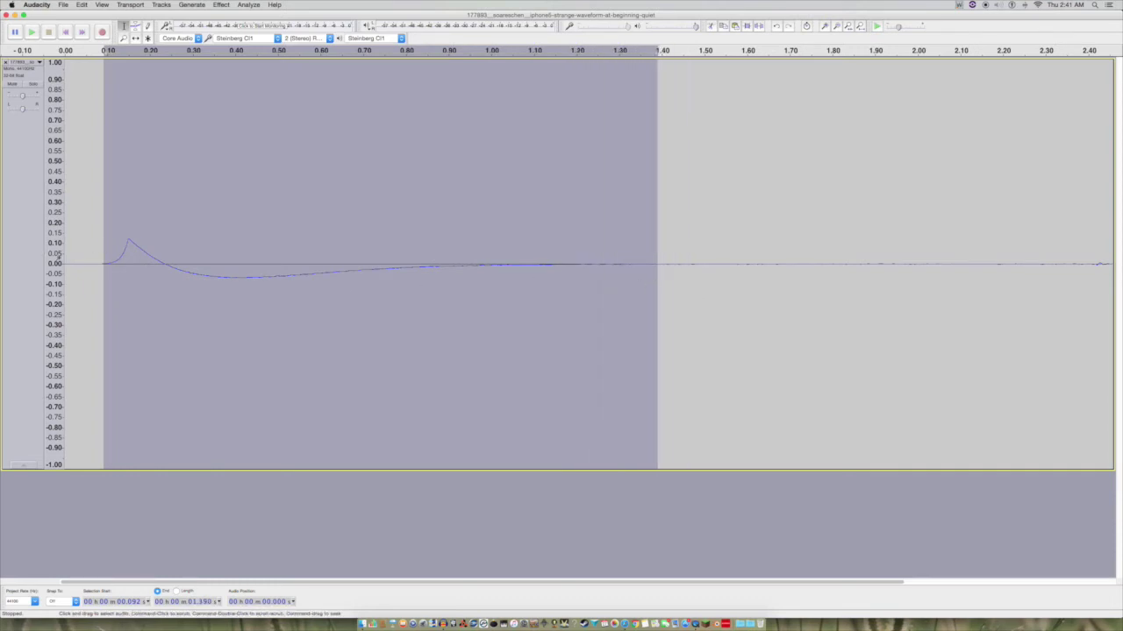
{"action": "left_click", "coordinate": [85, 261]}
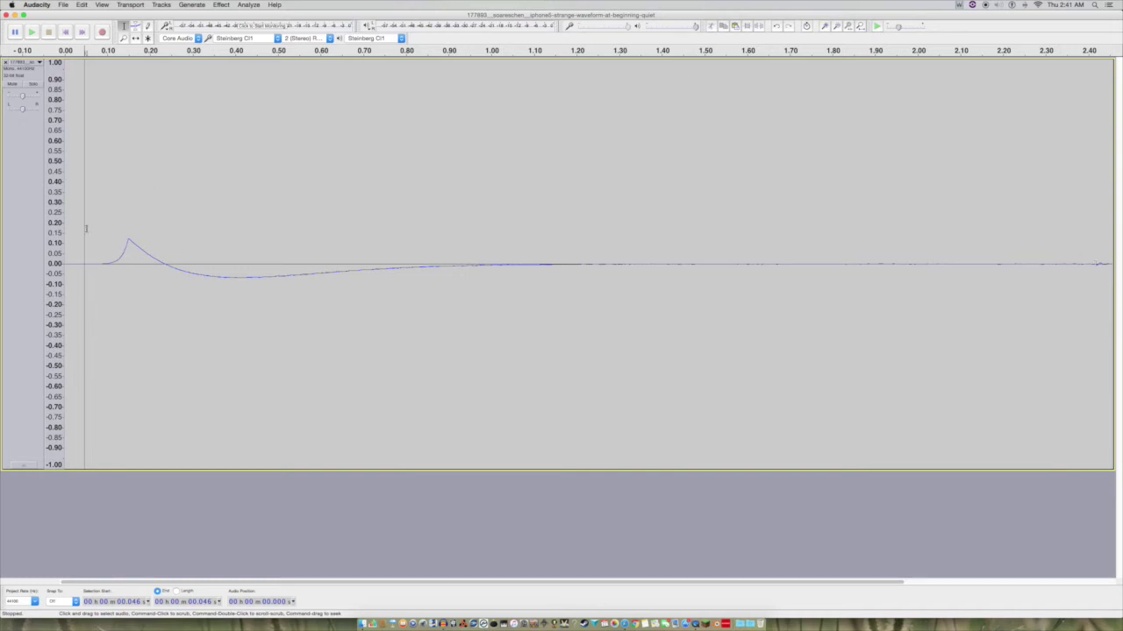
{"action": "mouse_move", "coordinate": [99, 260]}
{"action": "left_mouse_down"}
{"action": "mouse_move", "coordinate": [223, 263]}
{"action": "mouse_move", "coordinate": [474, 200]}
{"action": "mouse_move", "coordinate": [3, 211]}
{"action": "left_mouse_up"}
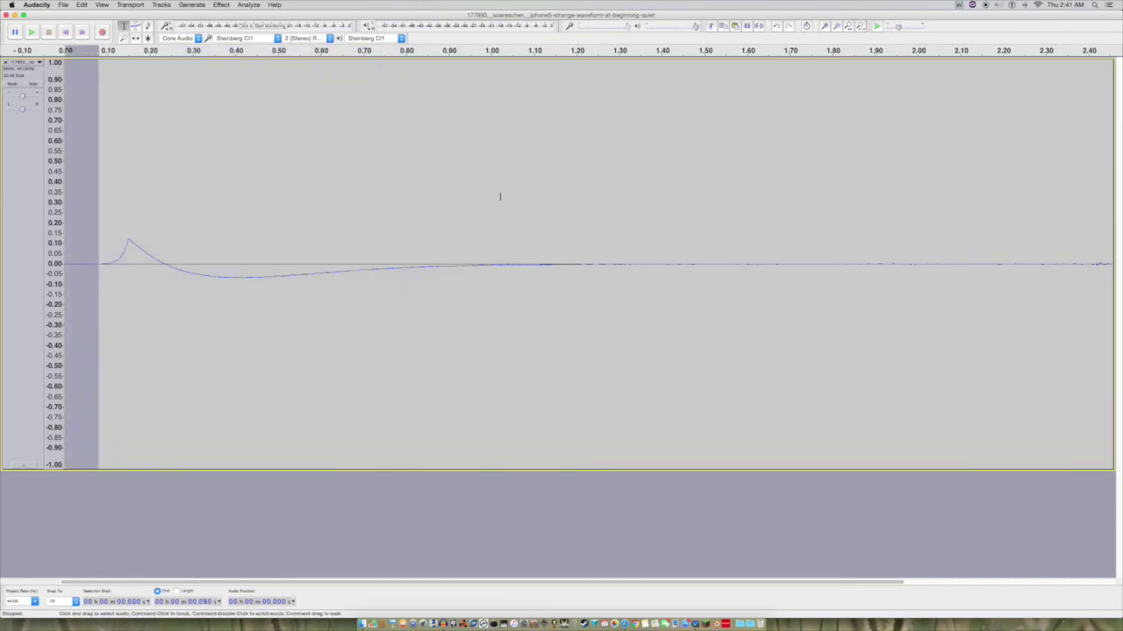
{"action": "left_click", "coordinate": [525, 282]}
- Examine the waveform's level relative to the zero line at the beginning and the end of the clip
{"action": "scroll", "coordinate": [358, 229], "scroll_direction": "up", "scroll_amount": 11}
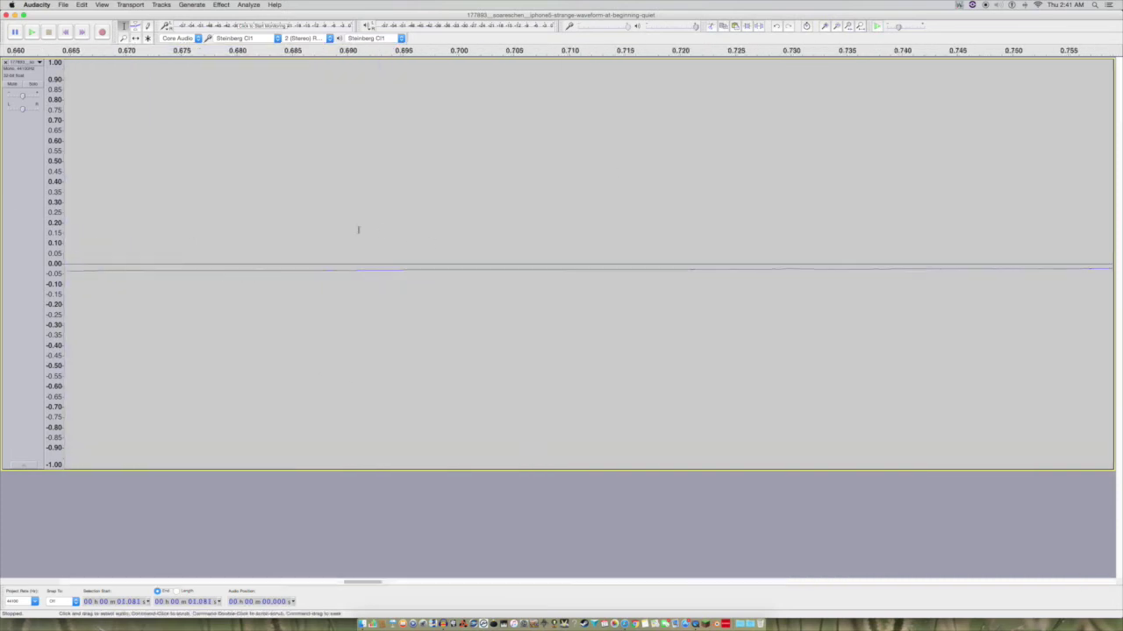
{"action": "scroll", "coordinate": [358, 230], "scroll_direction": "down", "scroll_amount": 6}
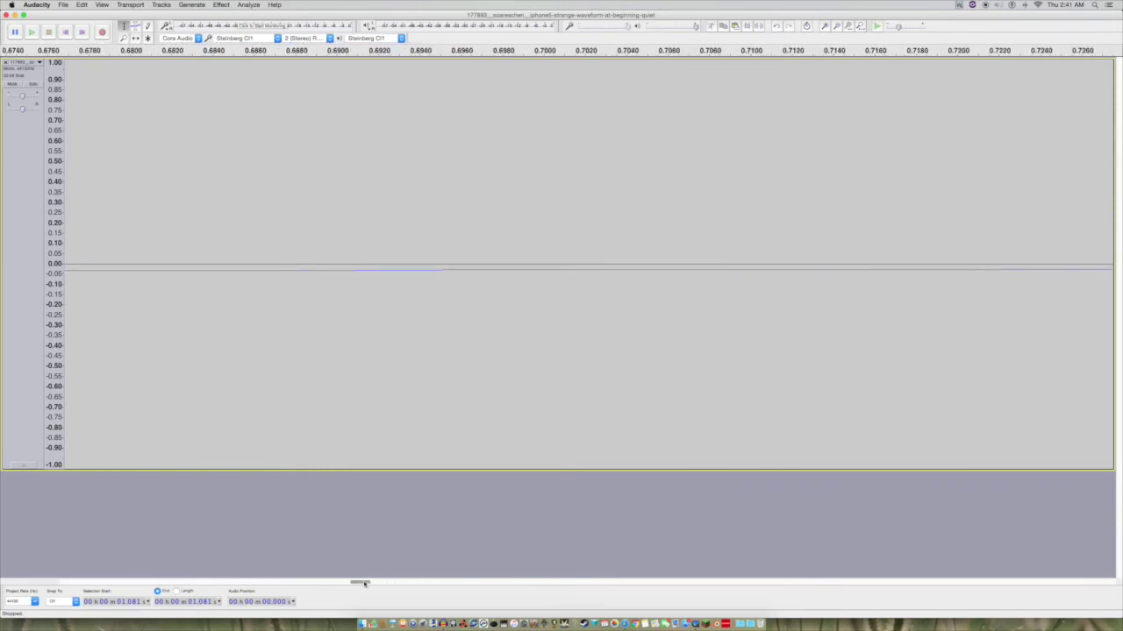
{"action": "left_click_drag", "start_coordinate": [360, 582], "coordinate": [3, 596]}
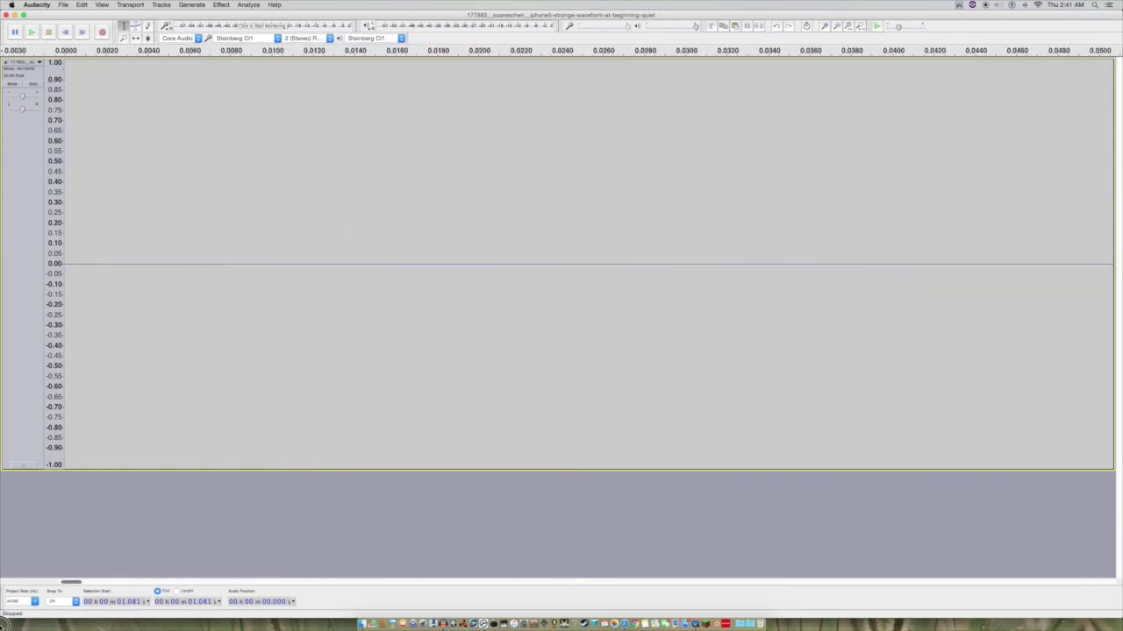
{"action": "left_click_drag", "start_coordinate": [67, 601], "coordinate": [355, 582]}
{"action": "scroll", "coordinate": [424, 499], "scroll_direction": "down", "scroll_amount": 10}
{"action": "scroll", "coordinate": [423, 499], "scroll_direction": "down", "scroll_amount": 5}
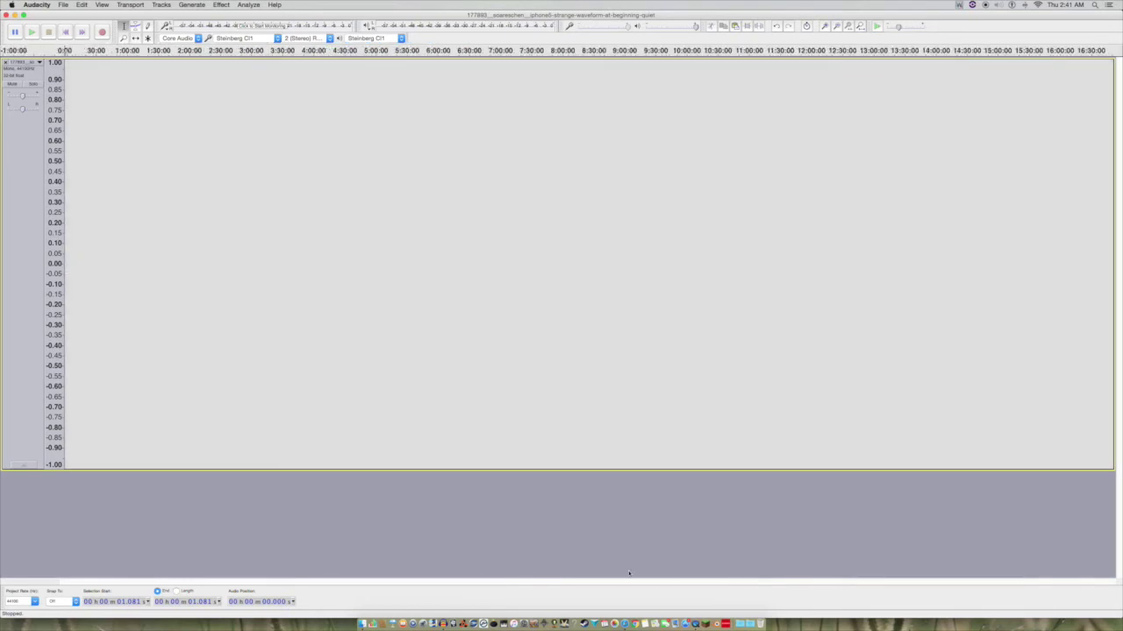
{"action": "scroll", "coordinate": [628, 573], "scroll_direction": "up", "scroll_amount": 20}
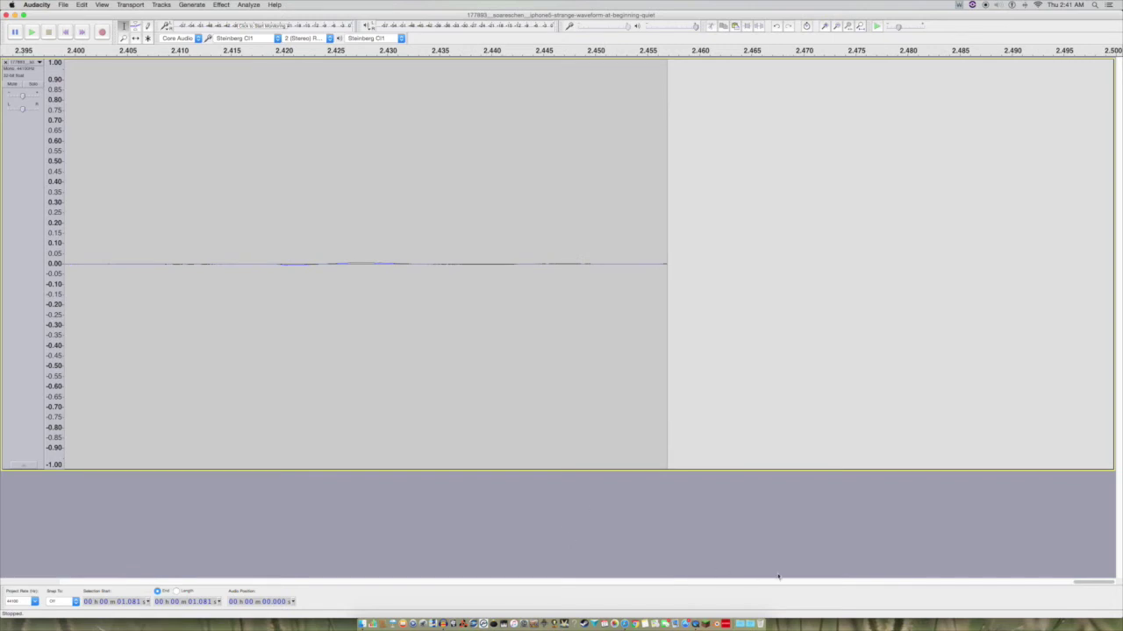
{"action": "left_click_drag", "start_coordinate": [1093, 582], "coordinate": [50, 604]}
{"action": "left_click_drag", "start_coordinate": [125, 610], "coordinate": [1080, 585]}
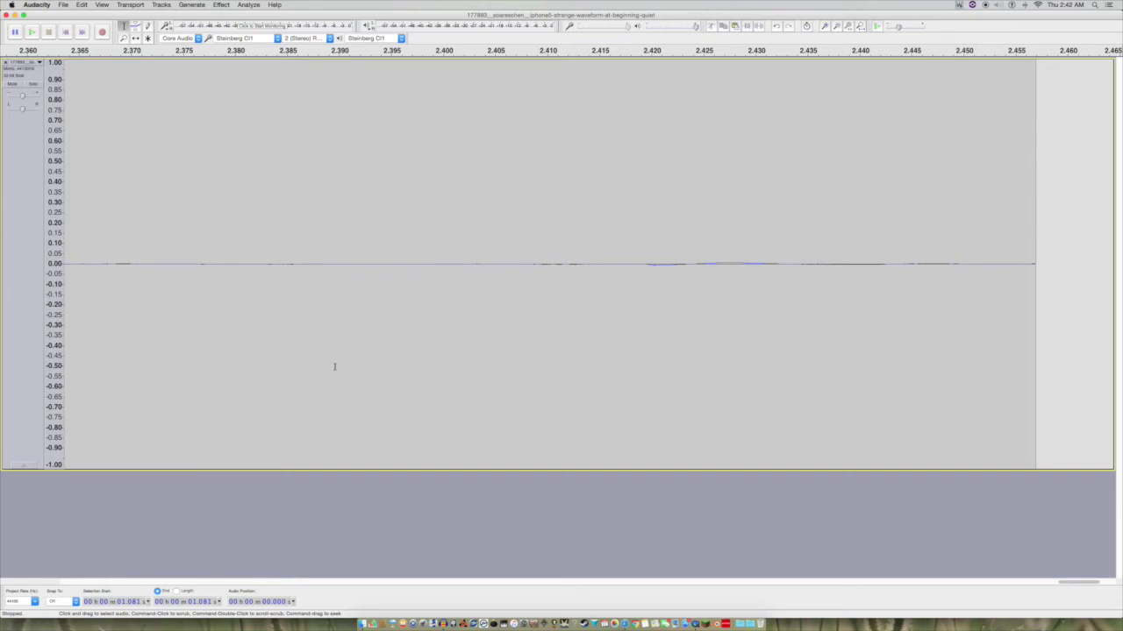
- Select the whole clip and normalize it
{"action": "key", "text": "super+a"}
{"action": "left_click", "coordinate": [221, 4]}
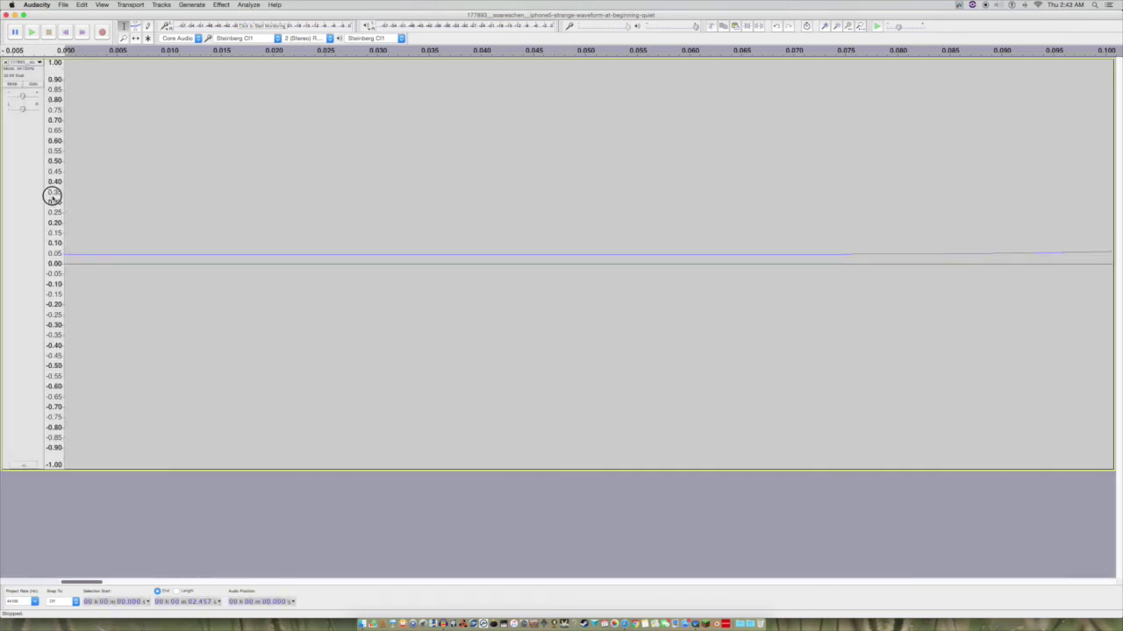
- Inspect the end of the normalized clip, marking the bump from about 2.420 to 2.458 seconds
{"action": "left_click_drag", "start_coordinate": [48, 219], "coordinate": [58, 92]}
{"action": "left_click_drag", "start_coordinate": [77, 582], "coordinate": [1121, 565]}
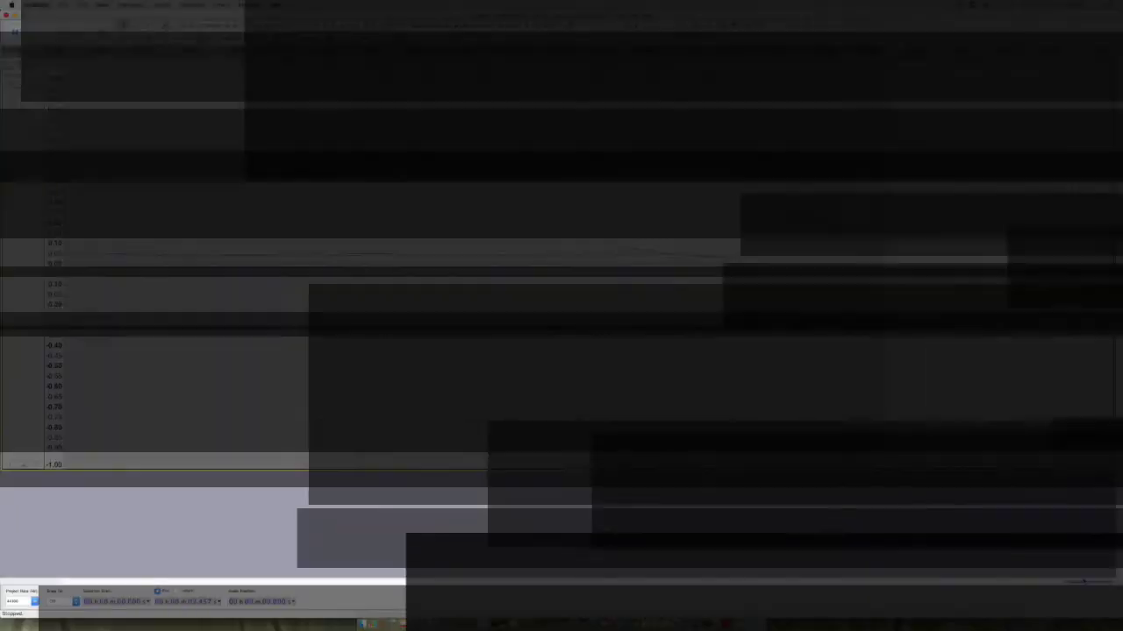
{"action": "mouse_move", "coordinate": [1081, 581]}
{"action": "left_mouse_down"}
{"action": "mouse_move", "coordinate": [1017, 589]}
{"action": "mouse_move", "coordinate": [1092, 587]}
{"action": "left_mouse_up"}
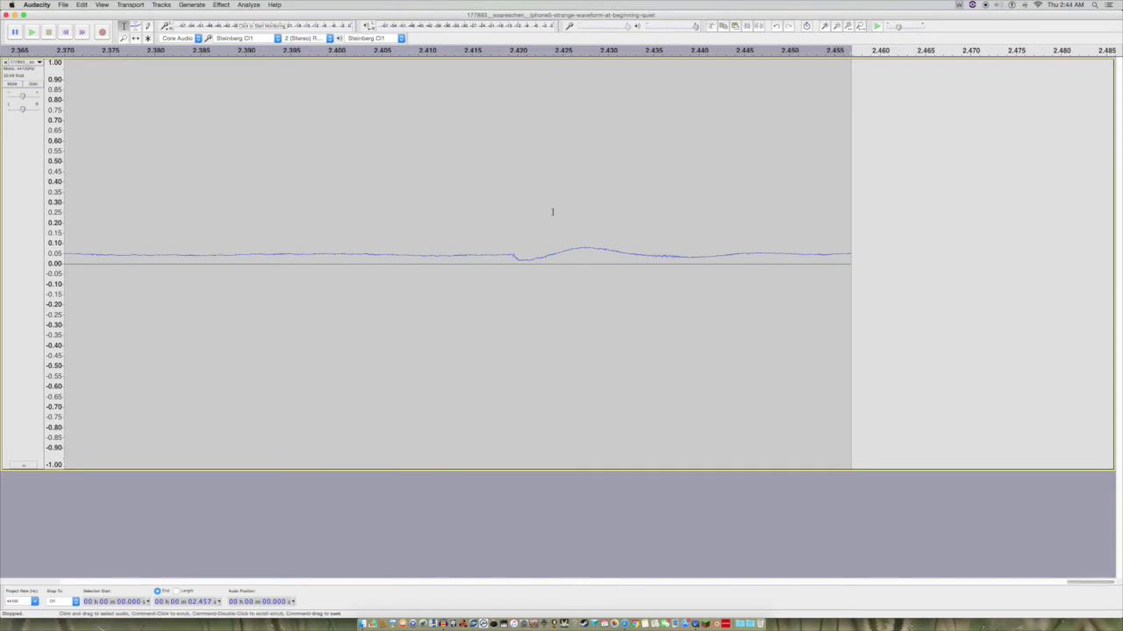
{"action": "left_click_drag", "start_coordinate": [514, 255], "coordinate": [859, 256]}
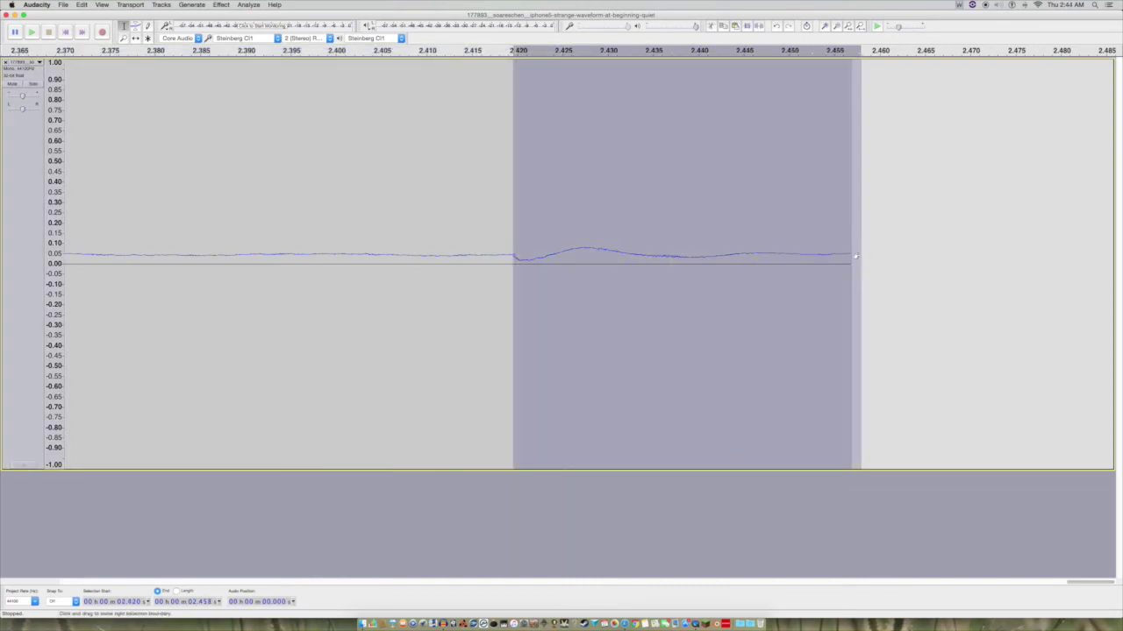
{"action": "left_click", "coordinate": [746, 442]}
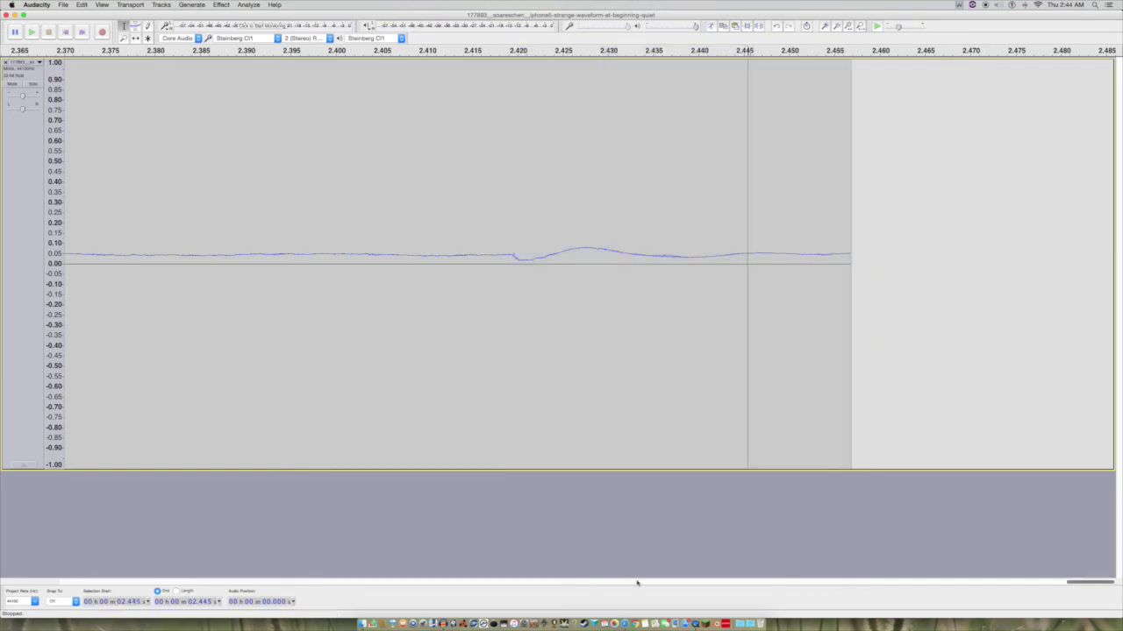
- Place the cursor where the cycle levels out, at about 1.399 seconds, and fit the whole project in view
{"action": "left_click_drag", "start_coordinate": [1094, 578], "coordinate": [942, 615]}
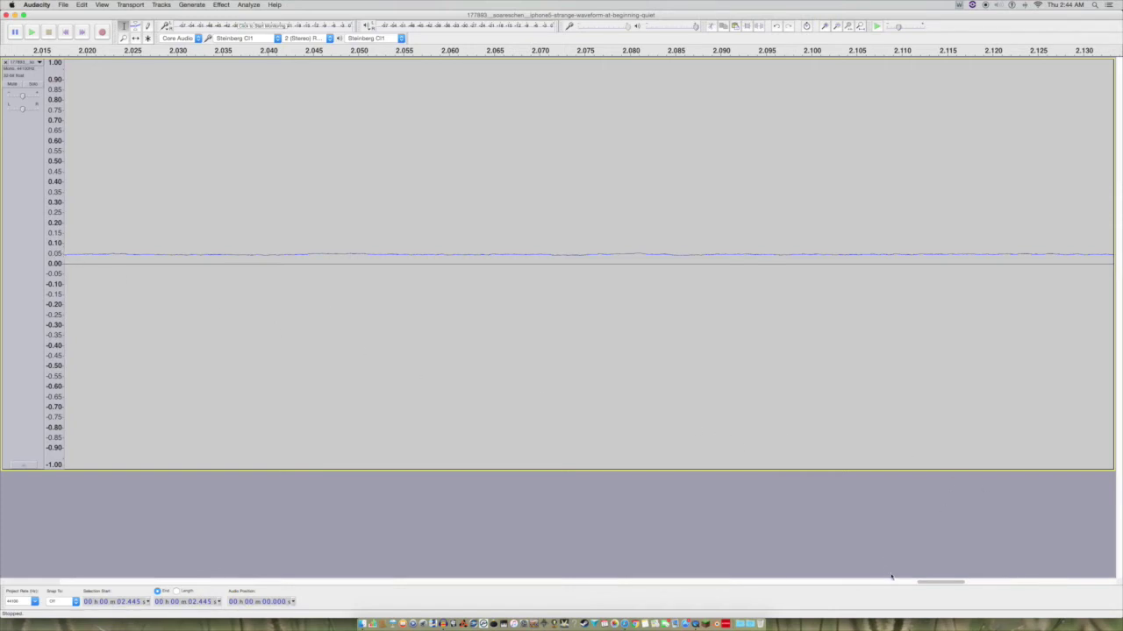
{"action": "left_click_drag", "start_coordinate": [964, 581], "coordinate": [696, 583]}
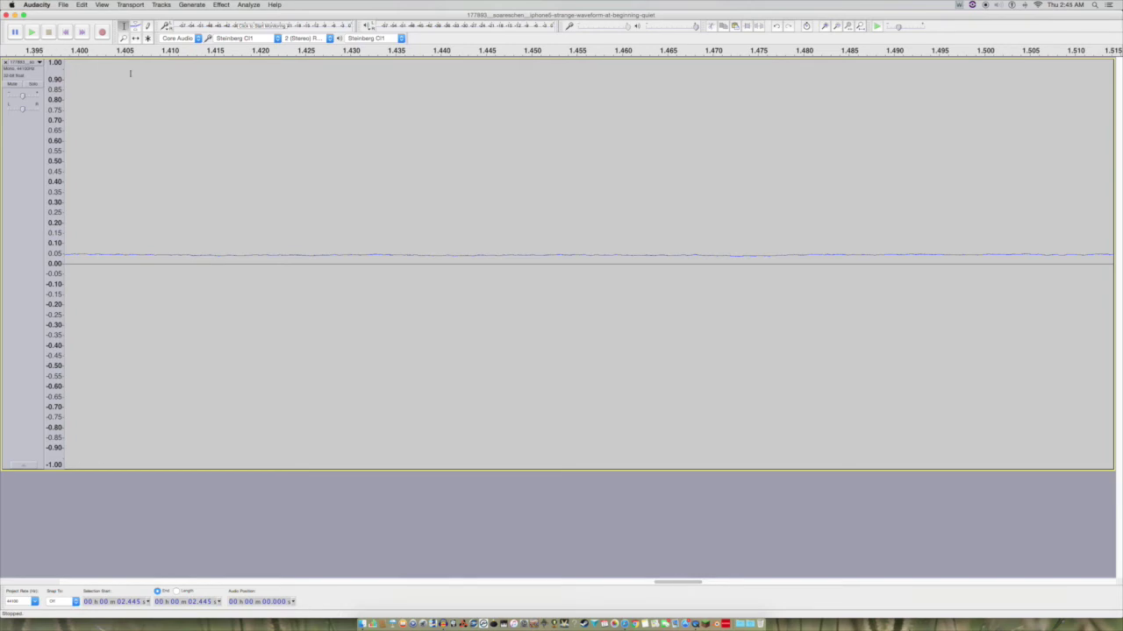
{"action": "left_click", "coordinate": [65, 254]}
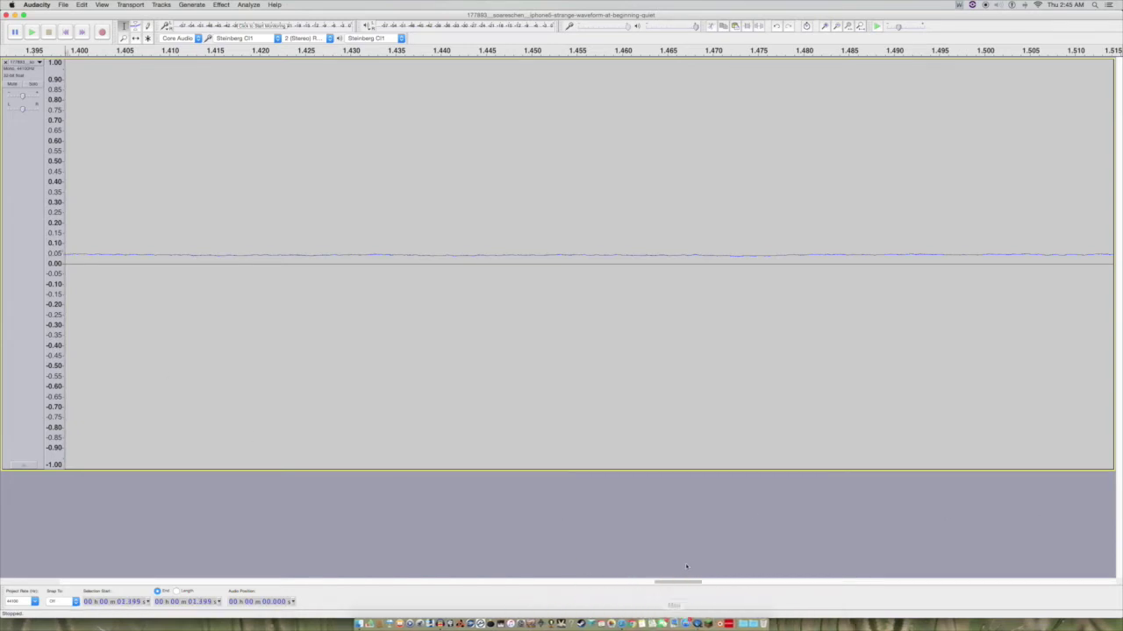
{"action": "left_click_drag", "start_coordinate": [676, 582], "coordinate": [640, 581]}
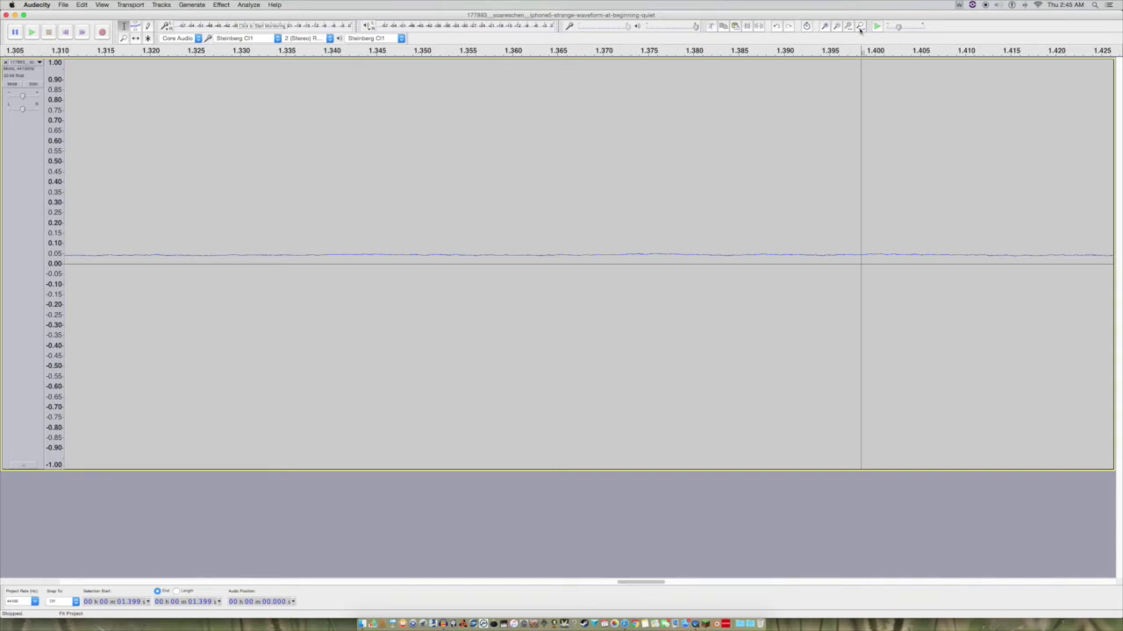
{"action": "left_click", "coordinate": [859, 28]}
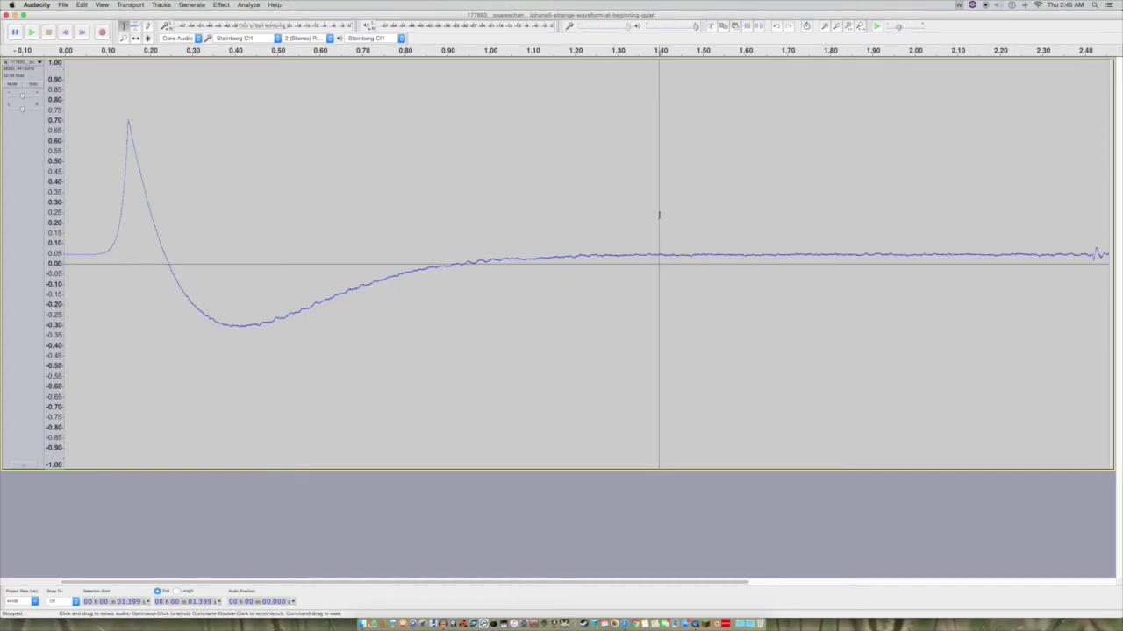
- Select the waveform from the clip's start to about 1.40 seconds and trim away the audio outside it
{"action": "mouse_move", "coordinate": [659, 215]}
{"action": "left_mouse_down"}
{"action": "mouse_move", "coordinate": [413, 214]}
{"action": "mouse_move", "coordinate": [89, 263]}
{"action": "left_mouse_up"}
{"action": "left_click_drag", "start_coordinate": [2, 287], "coordinate": [2, 298]}
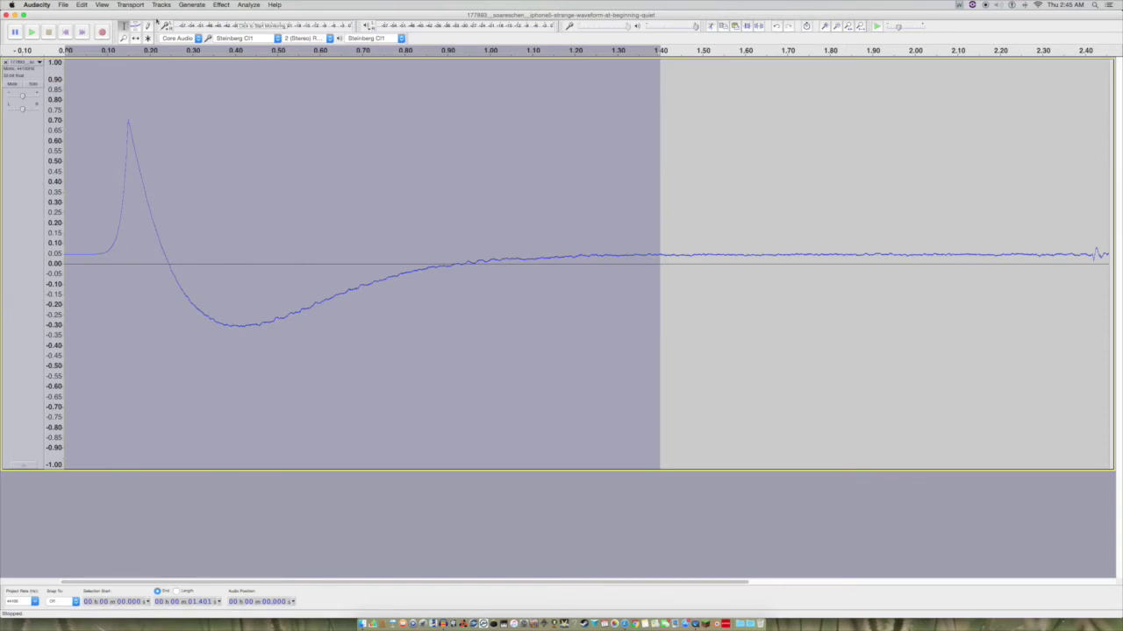
{"action": "left_click", "coordinate": [221, 4]}
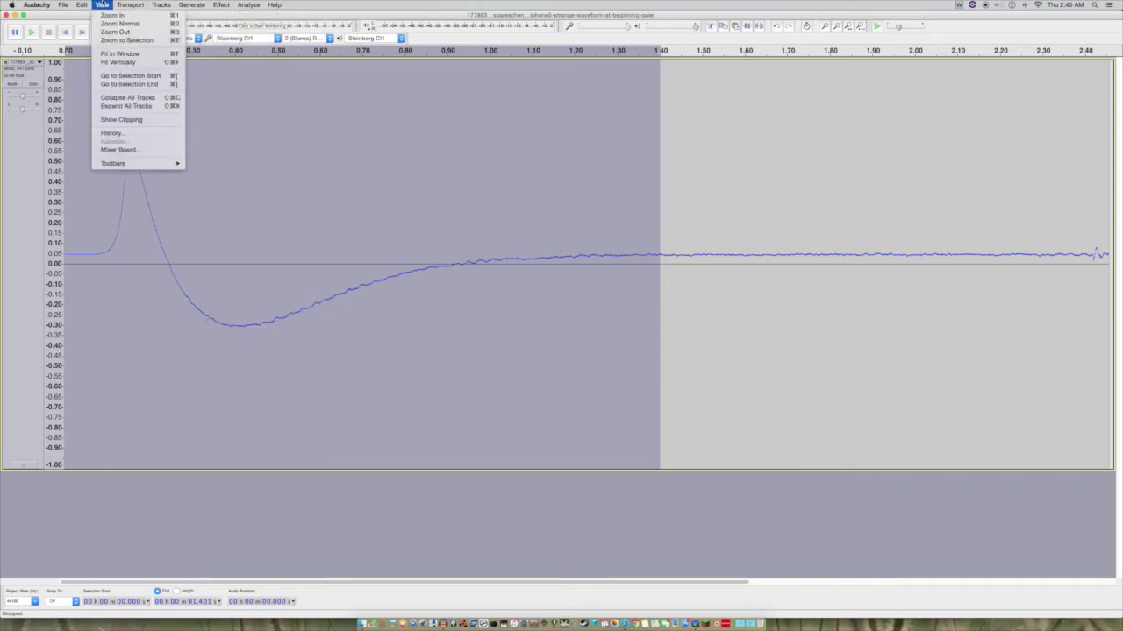
{"action": "mouse_move", "coordinate": [129, 4]}
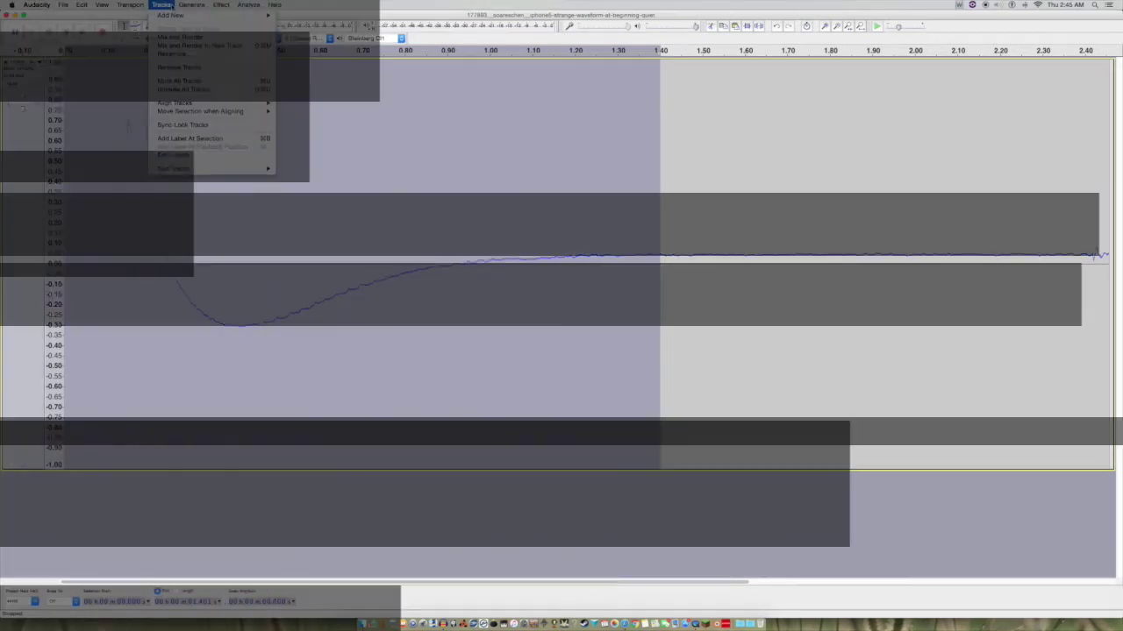
{"action": "mouse_move", "coordinate": [85, 4]}
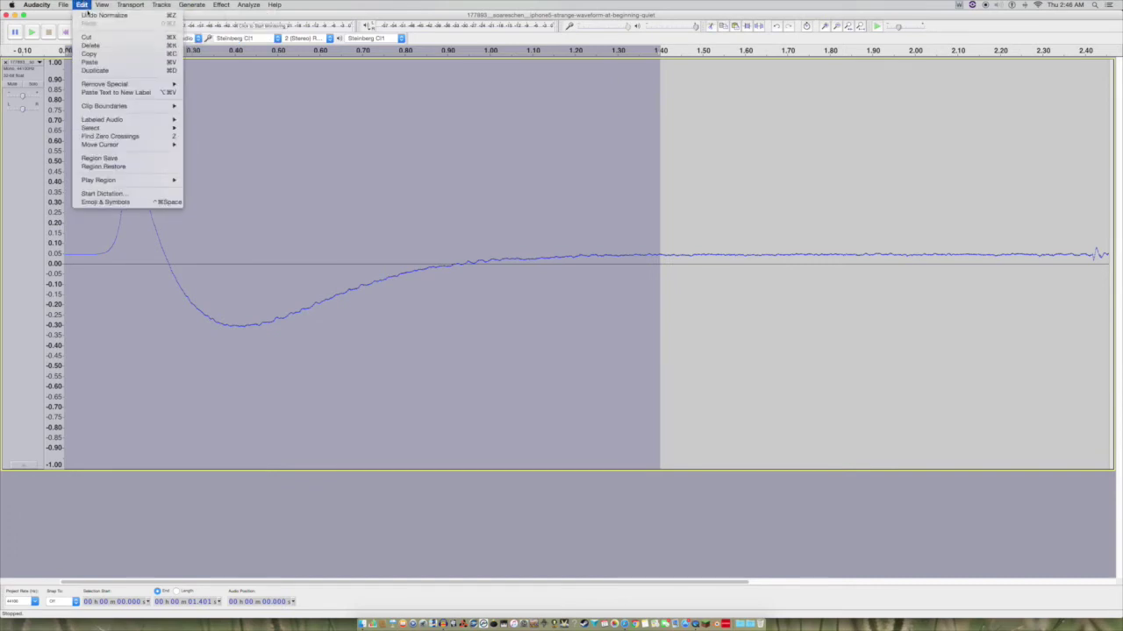
{"action": "mouse_move", "coordinate": [174, 85]}
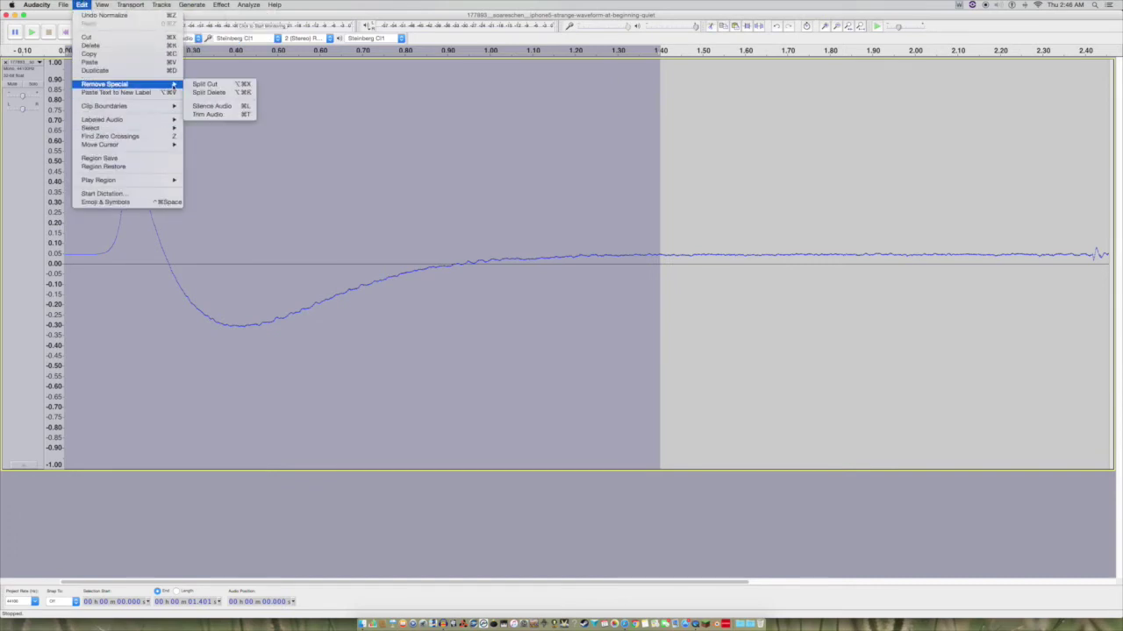
{"action": "left_click", "coordinate": [250, 114]}
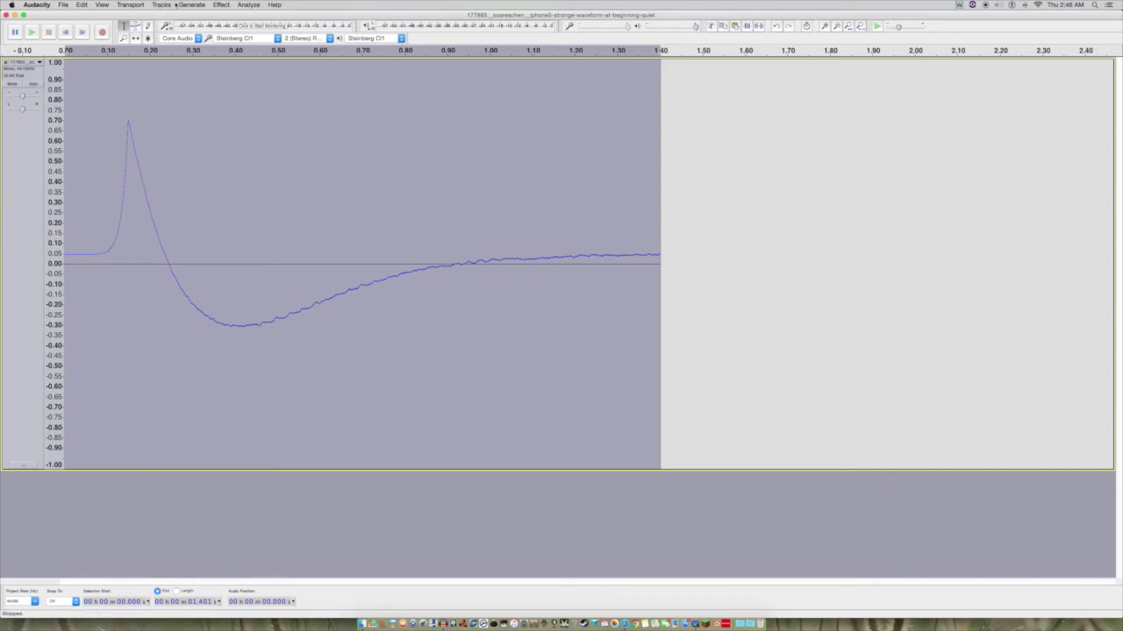
- Audition the trimmed waveform with loop playback and stop it
{"action": "left_click", "coordinate": [158, 4]}
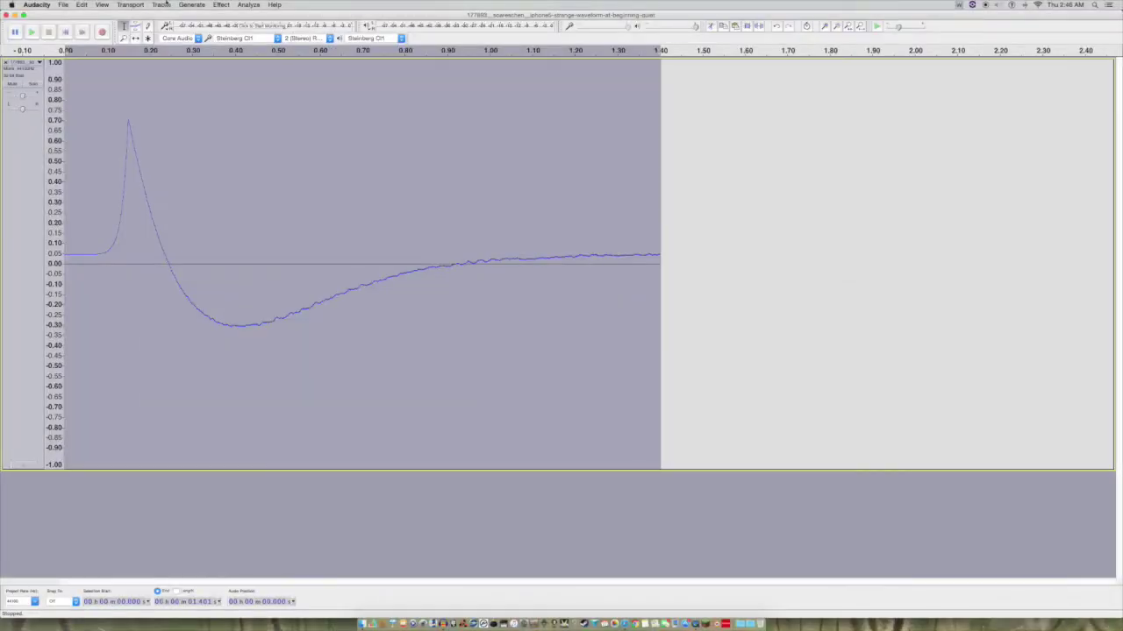
{"action": "left_click", "coordinate": [166, 4]}
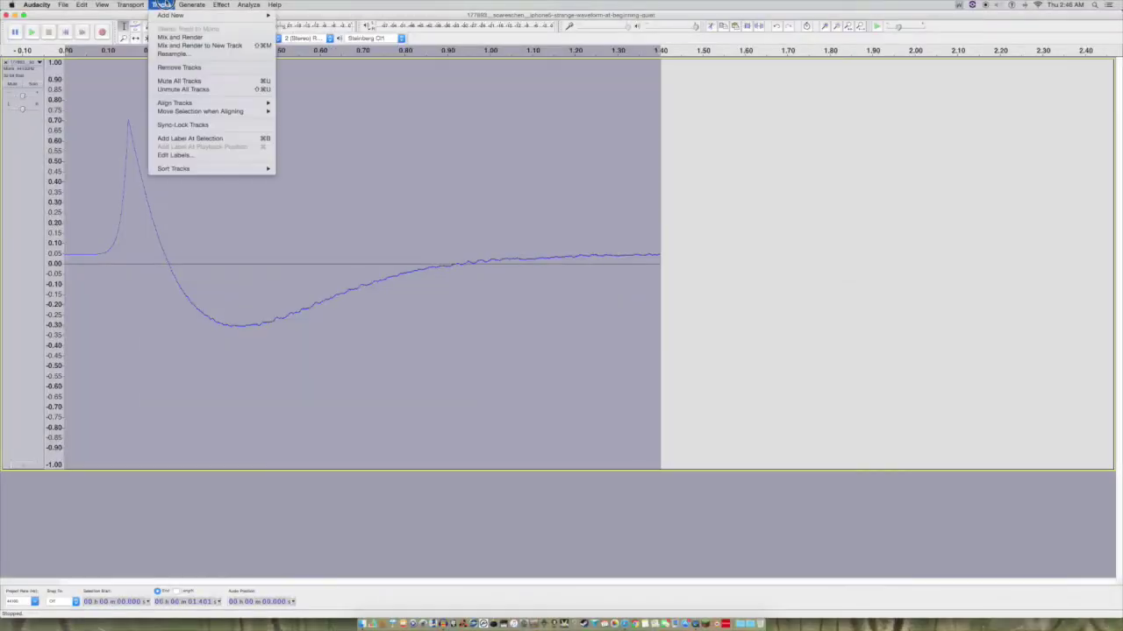
{"action": "mouse_move", "coordinate": [131, 4]}
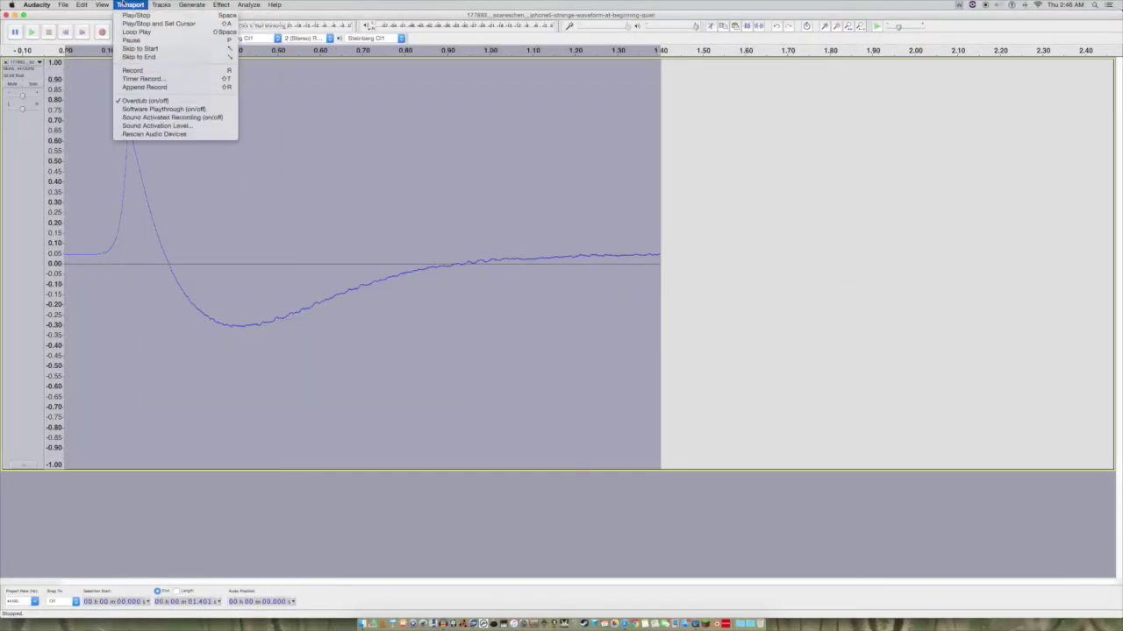
{"action": "left_click", "coordinate": [158, 33]}
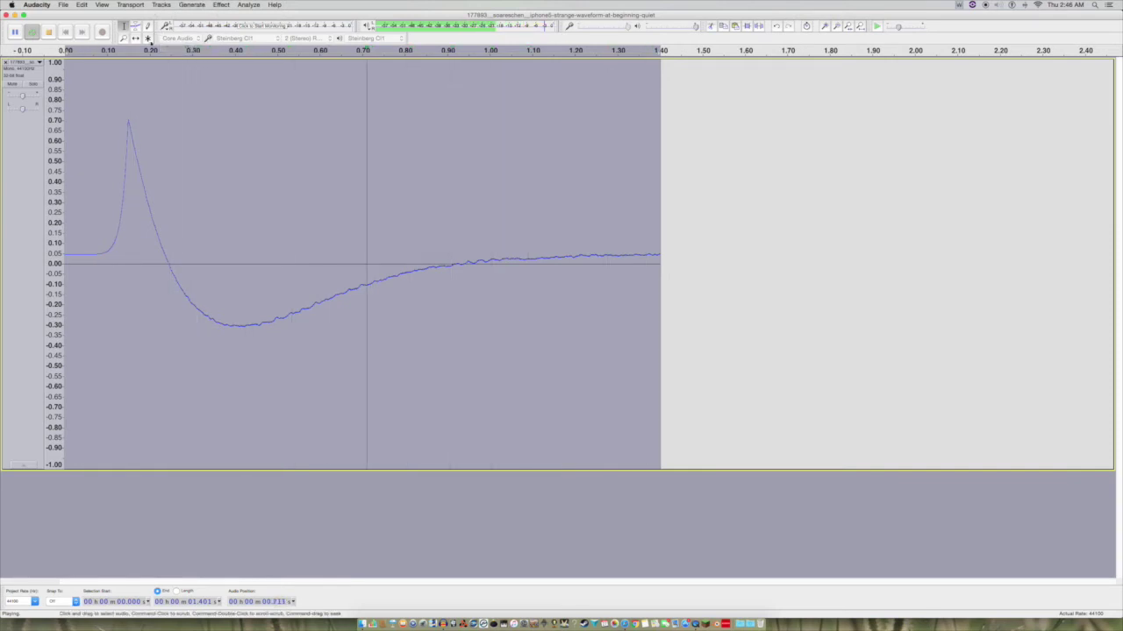
{"action": "key", "text": "space"}
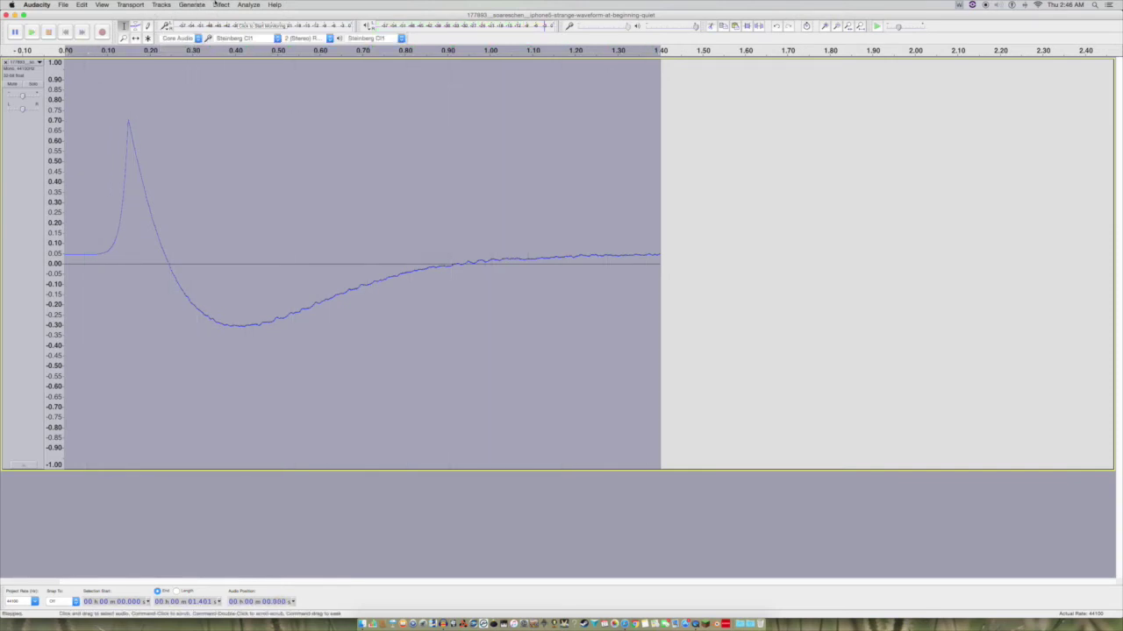
{"action": "left_click", "coordinate": [230, 4]}
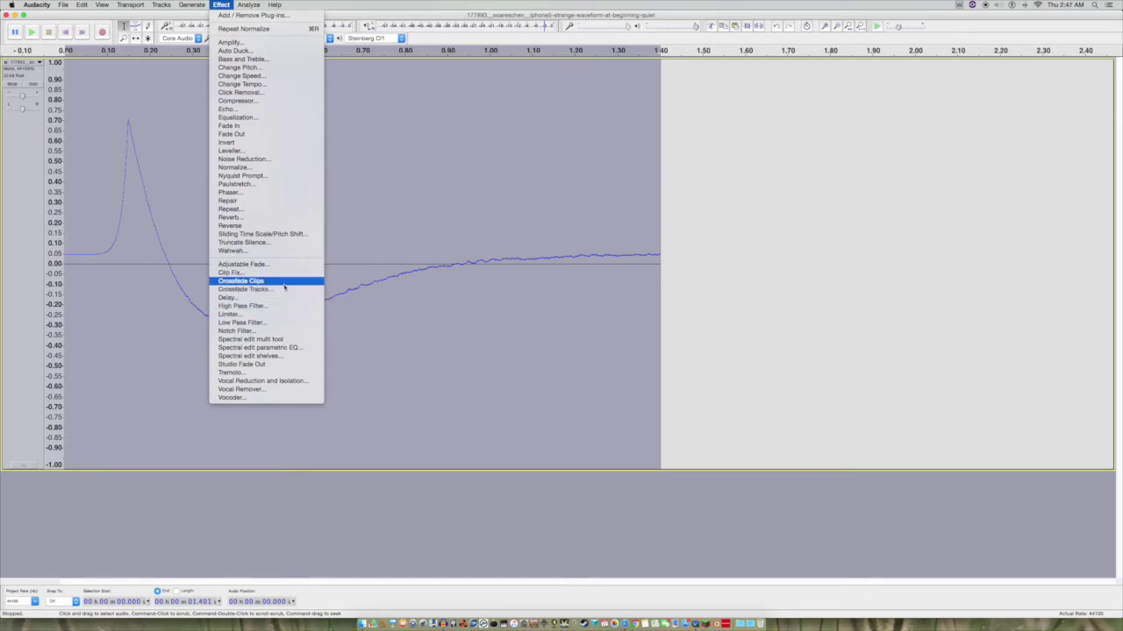
{"action": "left_click", "coordinate": [101, 253]}
{"action": "key", "text": "space"}
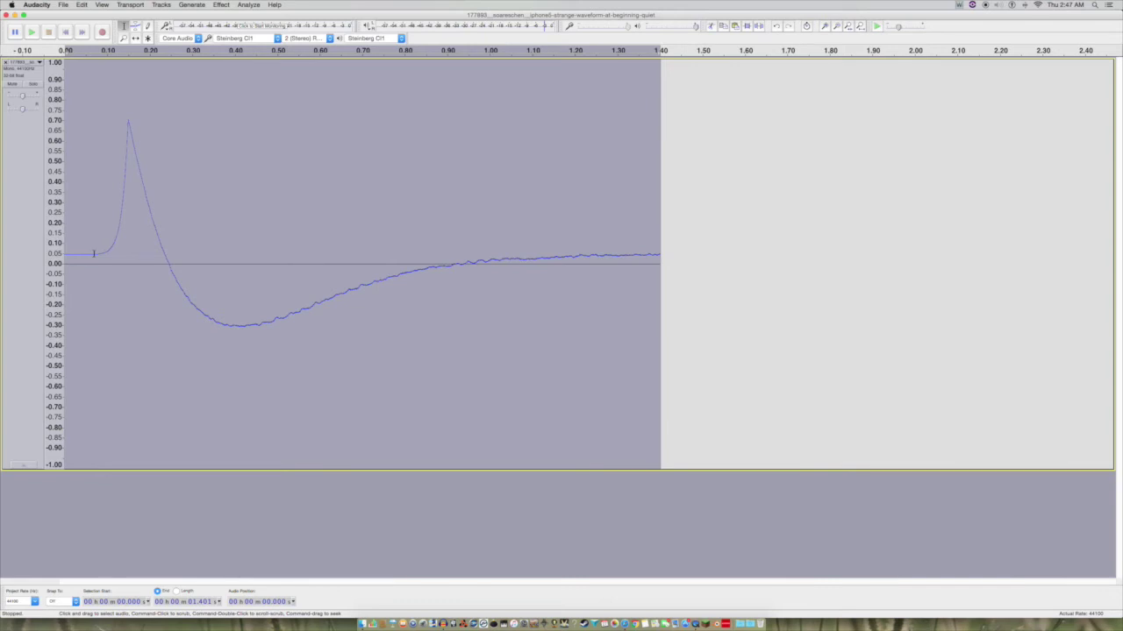
- Mark the waveform from about 0.07 seconds past the clip's end, and reselect the whole clip
{"action": "left_click_drag", "start_coordinate": [95, 253], "coordinate": [719, 238]}
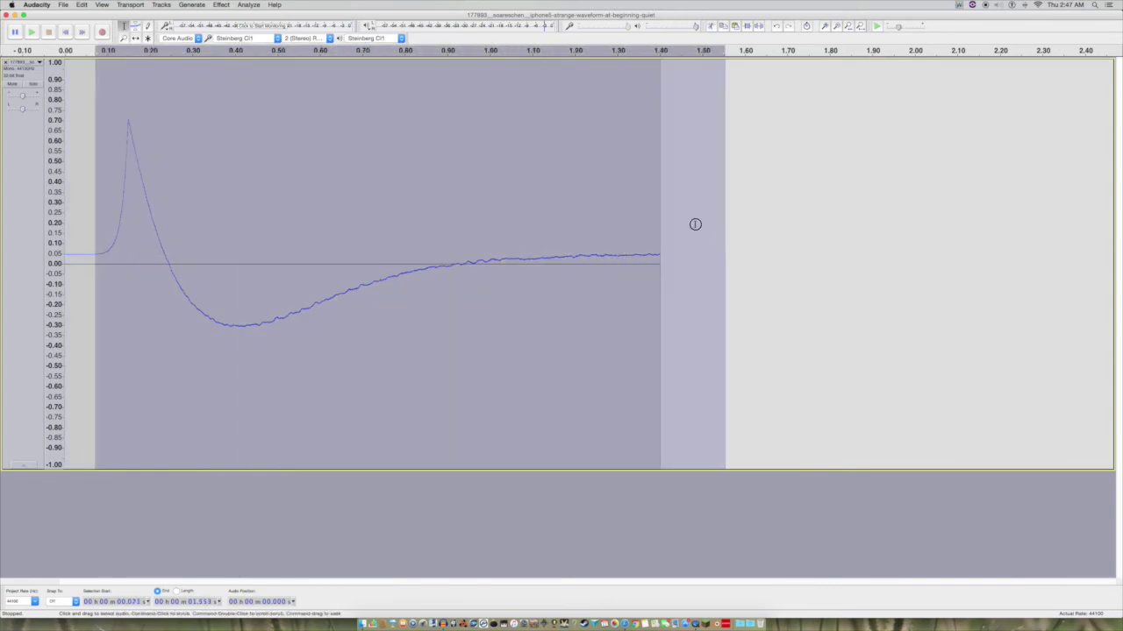
{"action": "left_click", "coordinate": [694, 225]}
{"action": "key", "text": "super+a"}
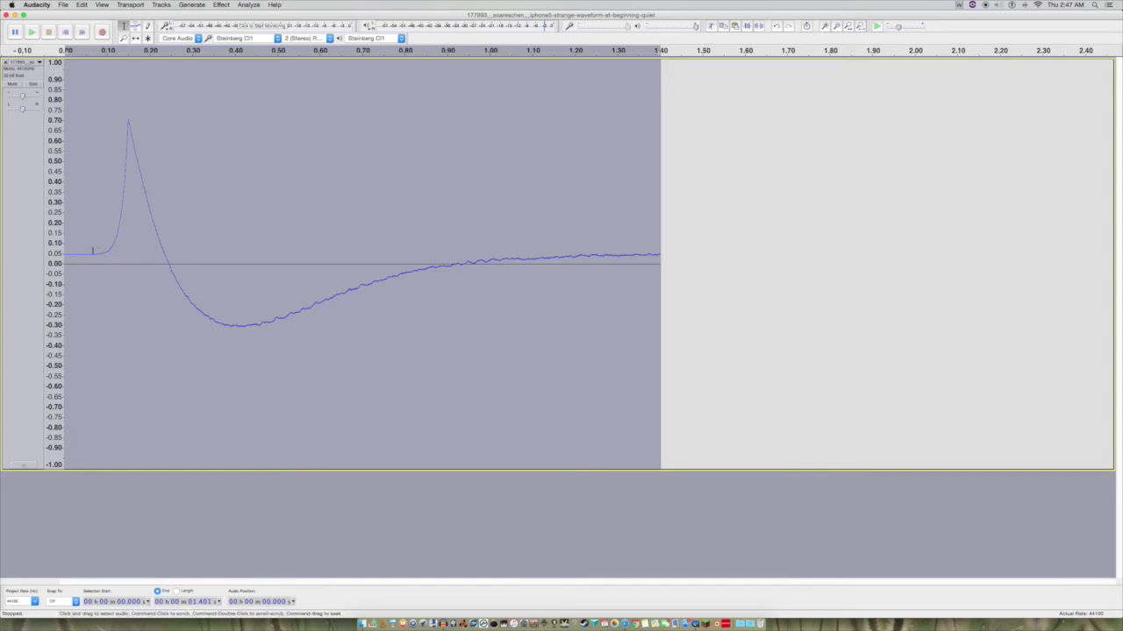
- Select the entire waveform and speed it up with Change Speed, shortening the selection to about 0.436 s
{"action": "left_click_drag", "start_coordinate": [95, 255], "coordinate": [667, 213]}
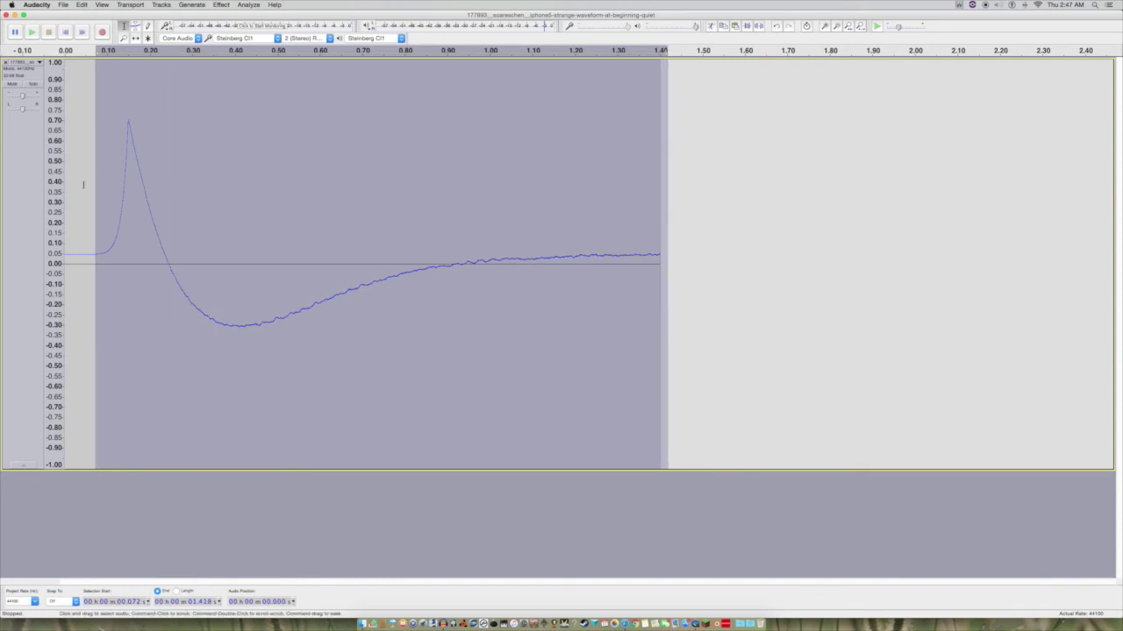
{"action": "left_click", "coordinate": [77, 175]}
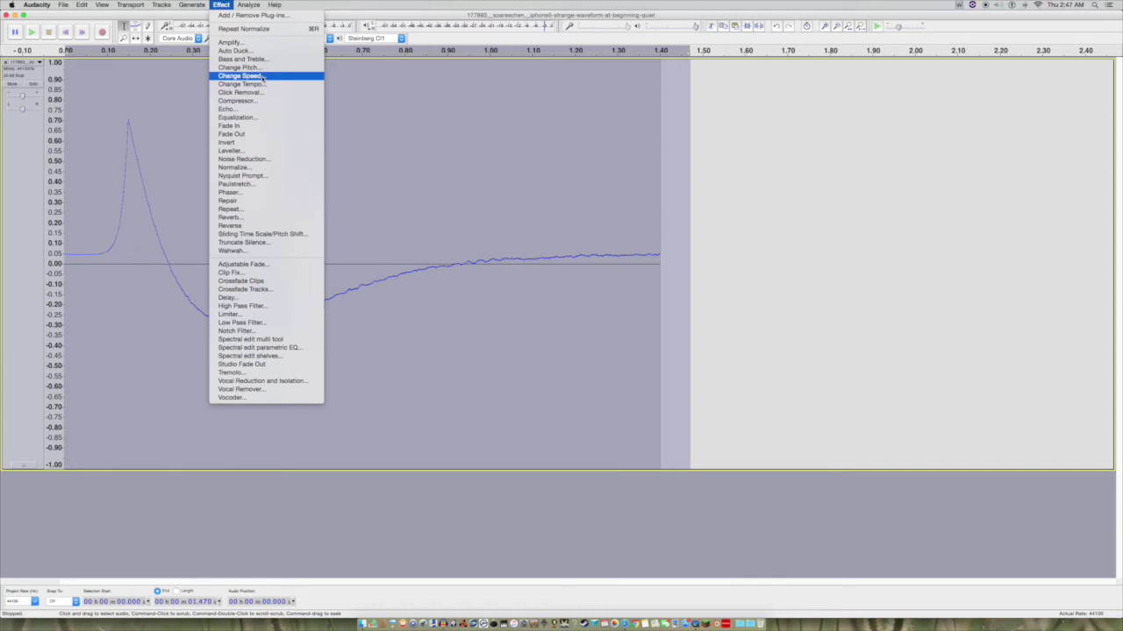
{"action": "mouse_move", "coordinate": [203, 4]}
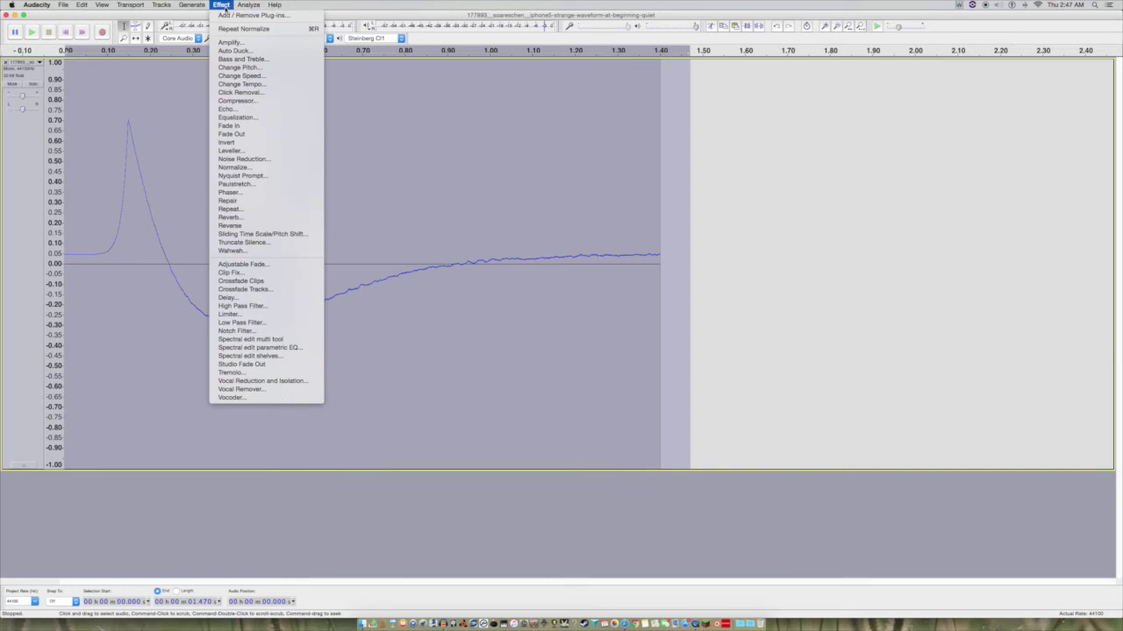
{"action": "left_click", "coordinate": [244, 77]}
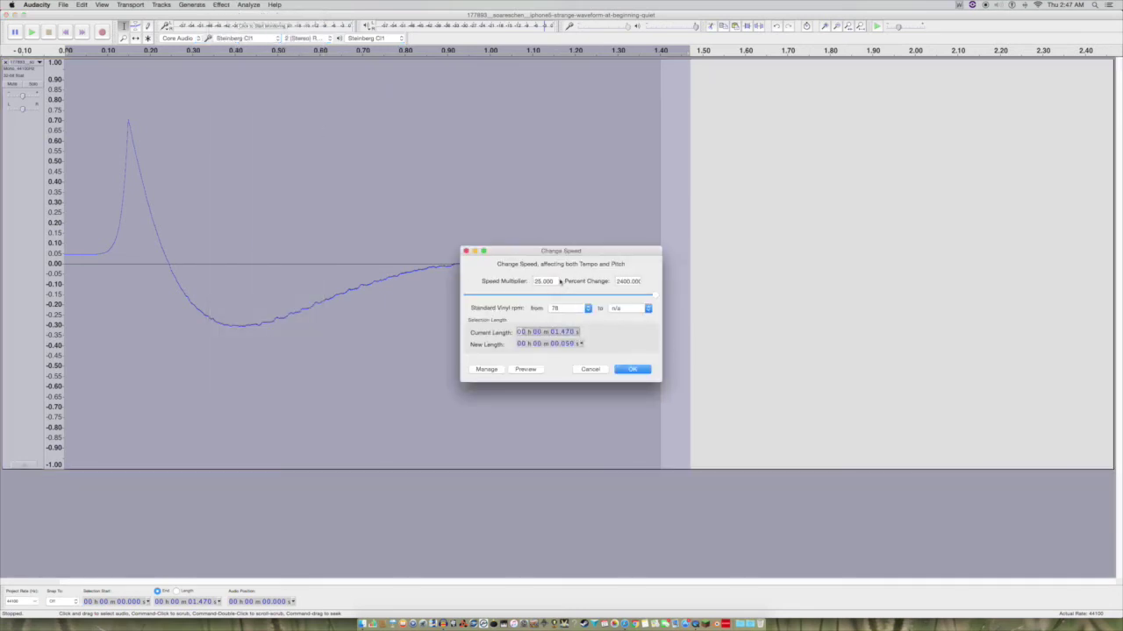
{"action": "left_click_drag", "start_coordinate": [660, 294], "coordinate": [622, 298]}
{"action": "key", "text": "Return"}
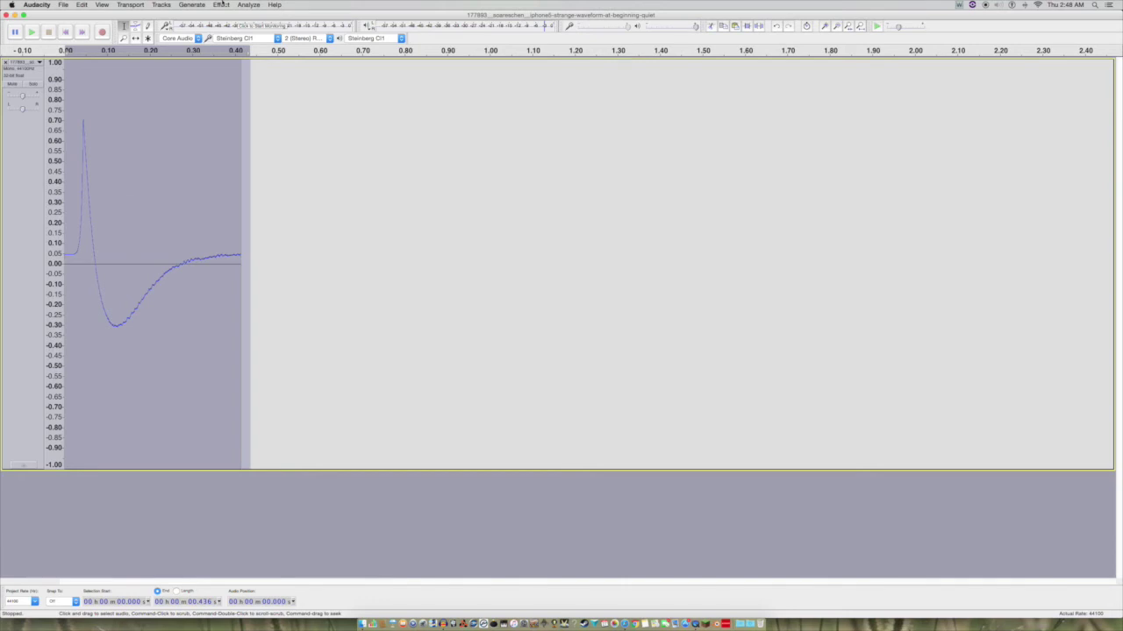
{"action": "left_click", "coordinate": [218, 4]}
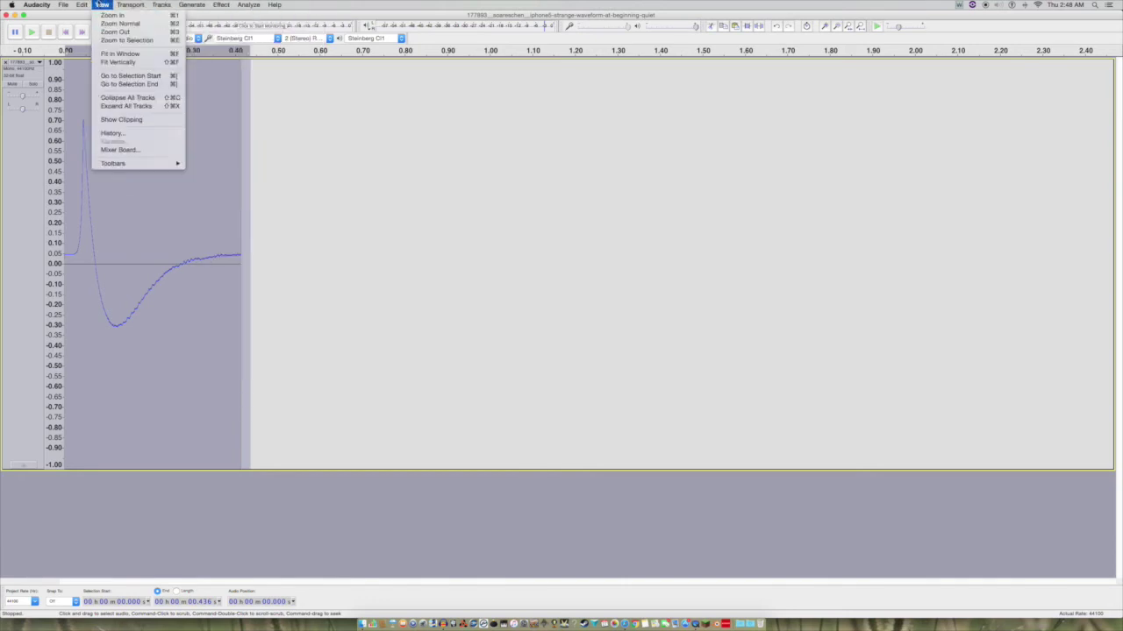
{"action": "mouse_move", "coordinate": [102, 5]}
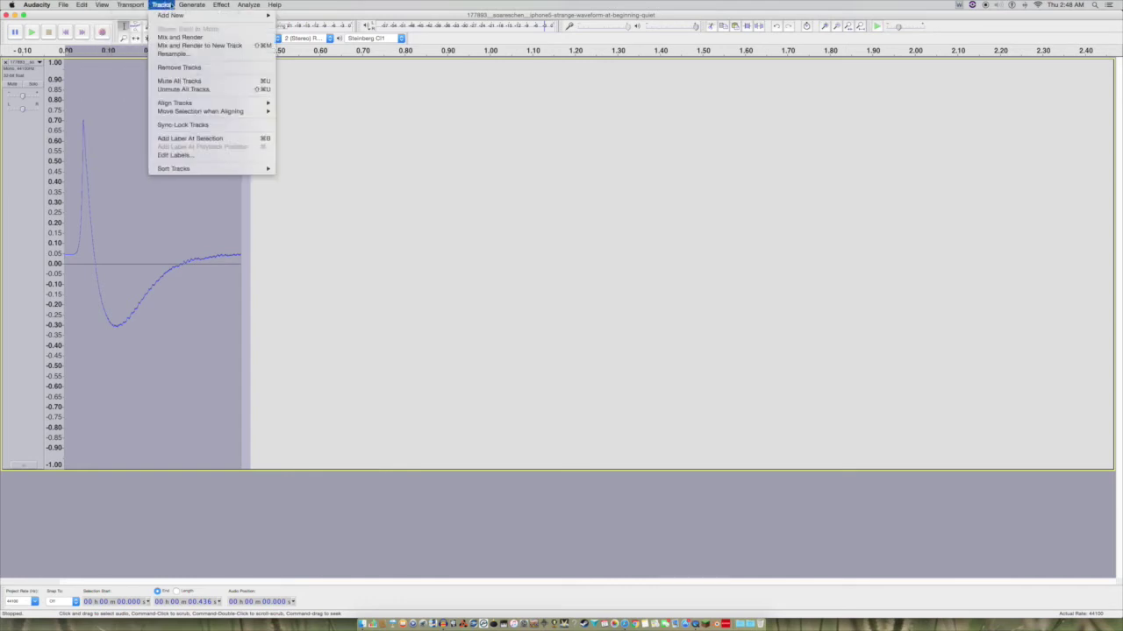
{"action": "mouse_move", "coordinate": [206, 4]}
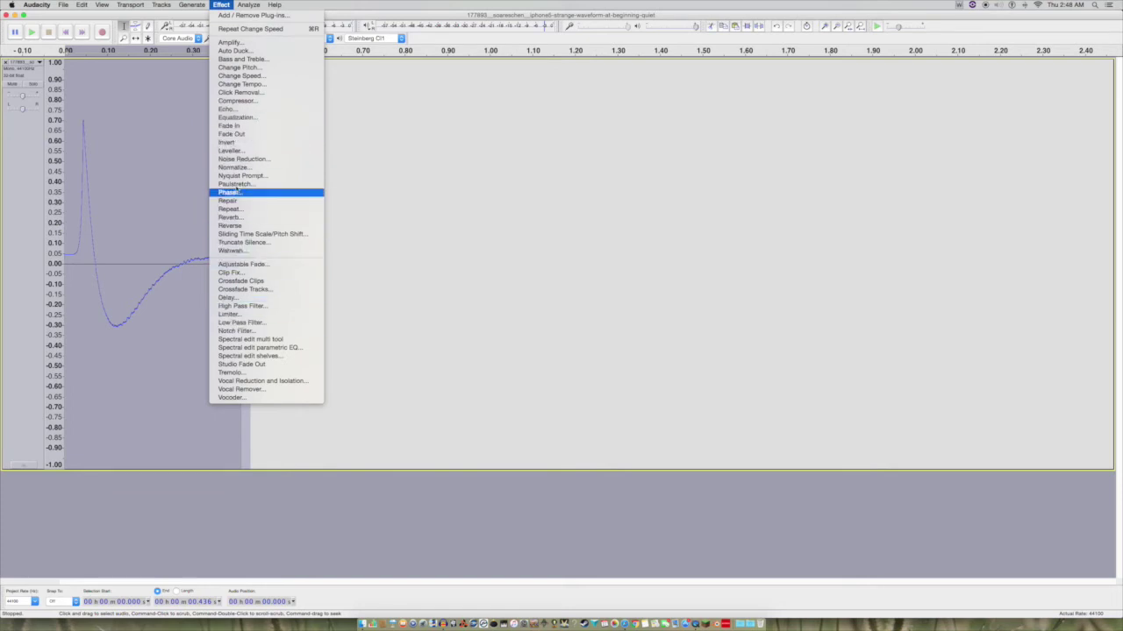
{"action": "left_click", "coordinate": [216, 119]}
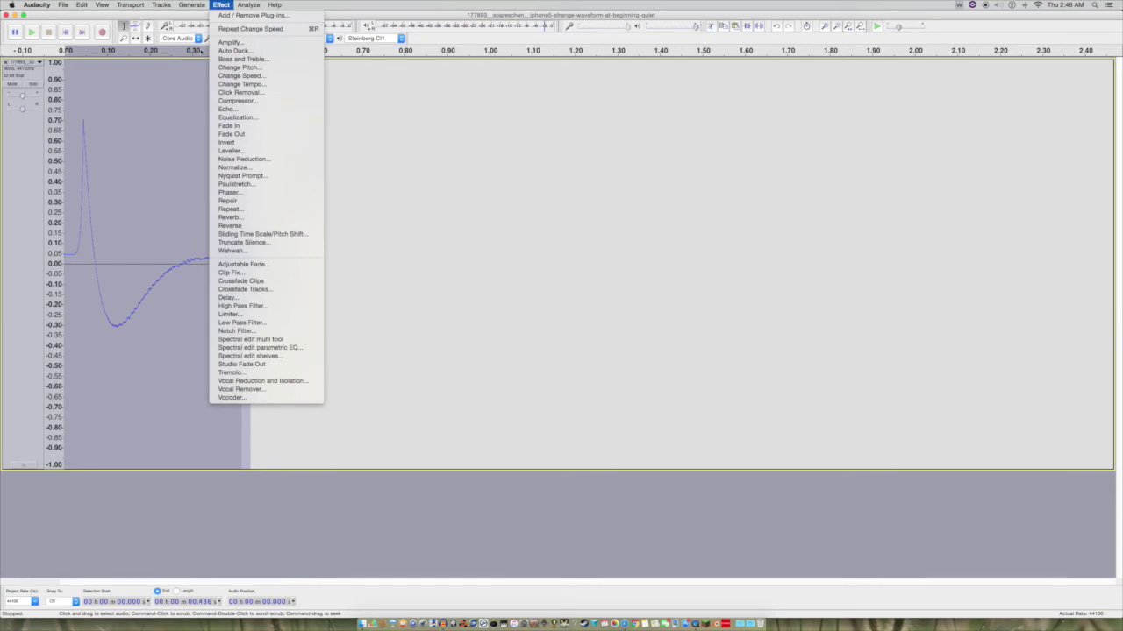
{"action": "left_click", "coordinate": [230, 42]}
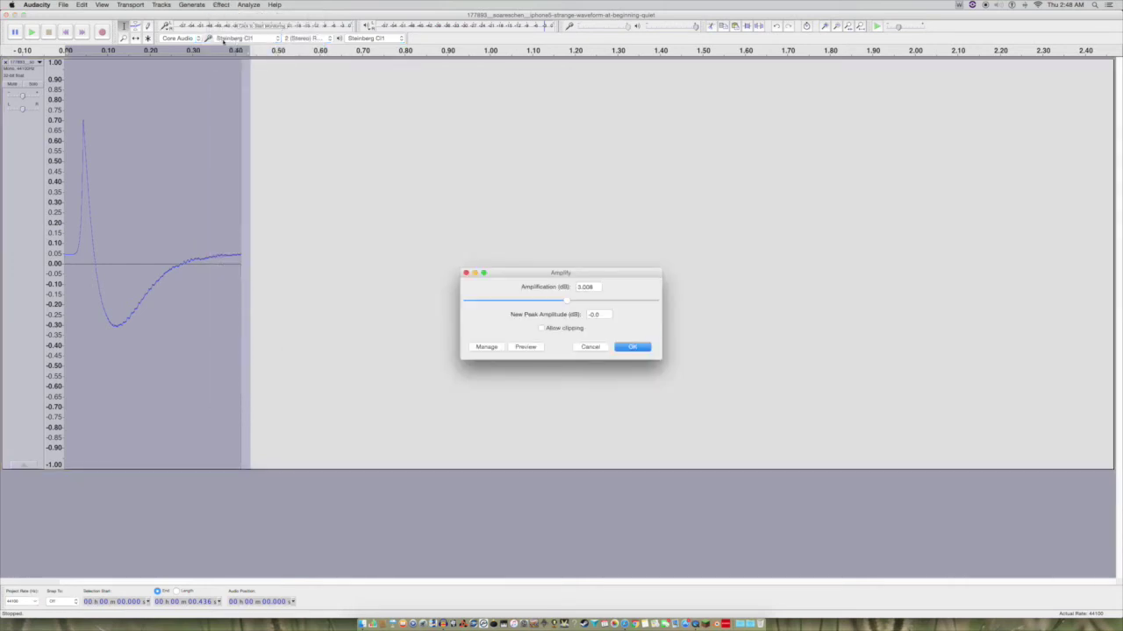
{"action": "left_click", "coordinate": [589, 347]}
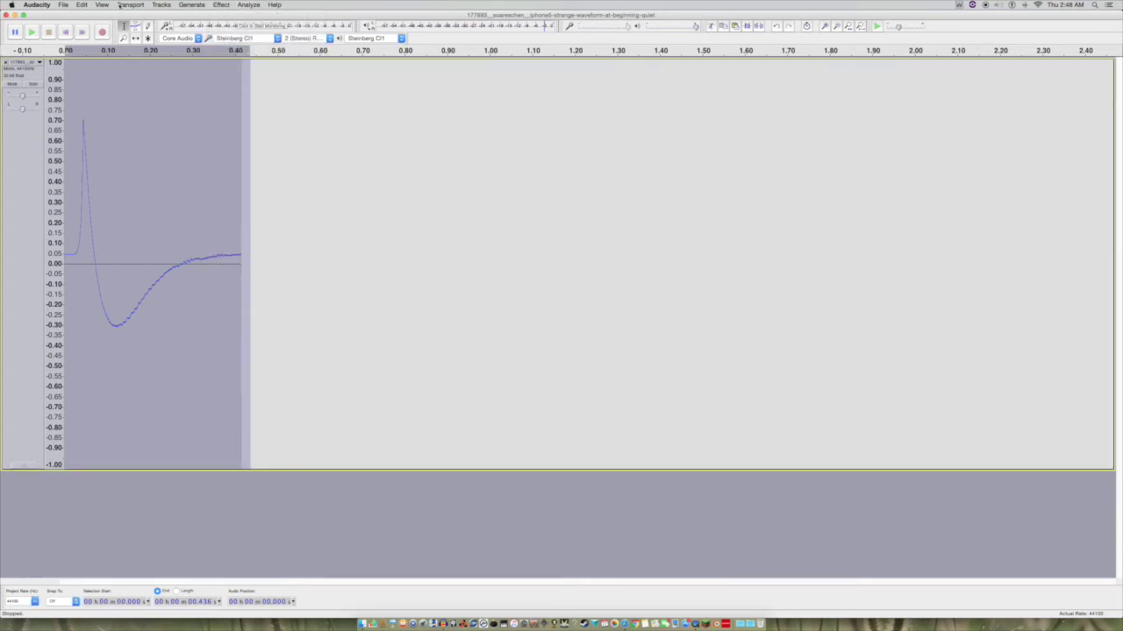
- Play the shortened waveform as a loop to hear its sound, and stop playback
{"action": "left_click", "coordinate": [103, 4]}
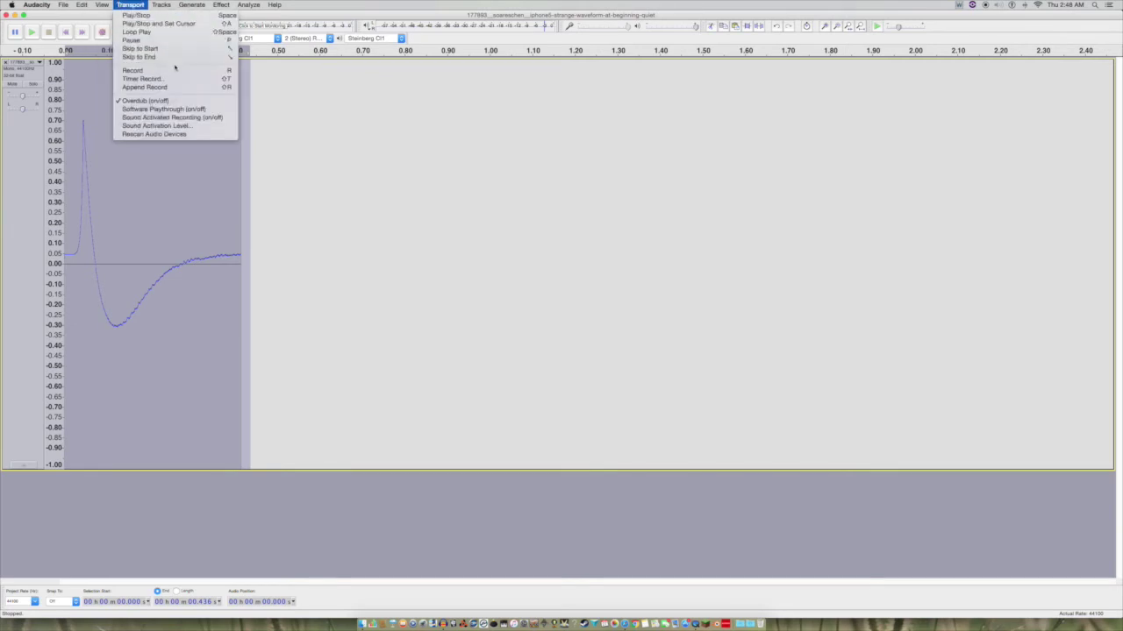
{"action": "left_click", "coordinate": [166, 33]}
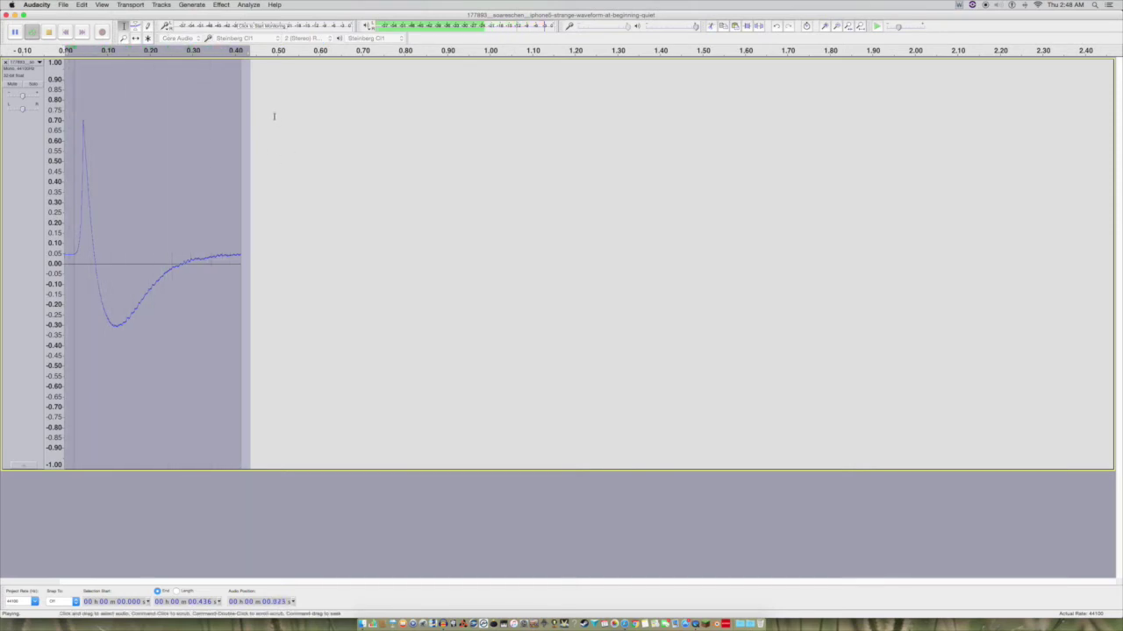
{"action": "key", "text": "space"}
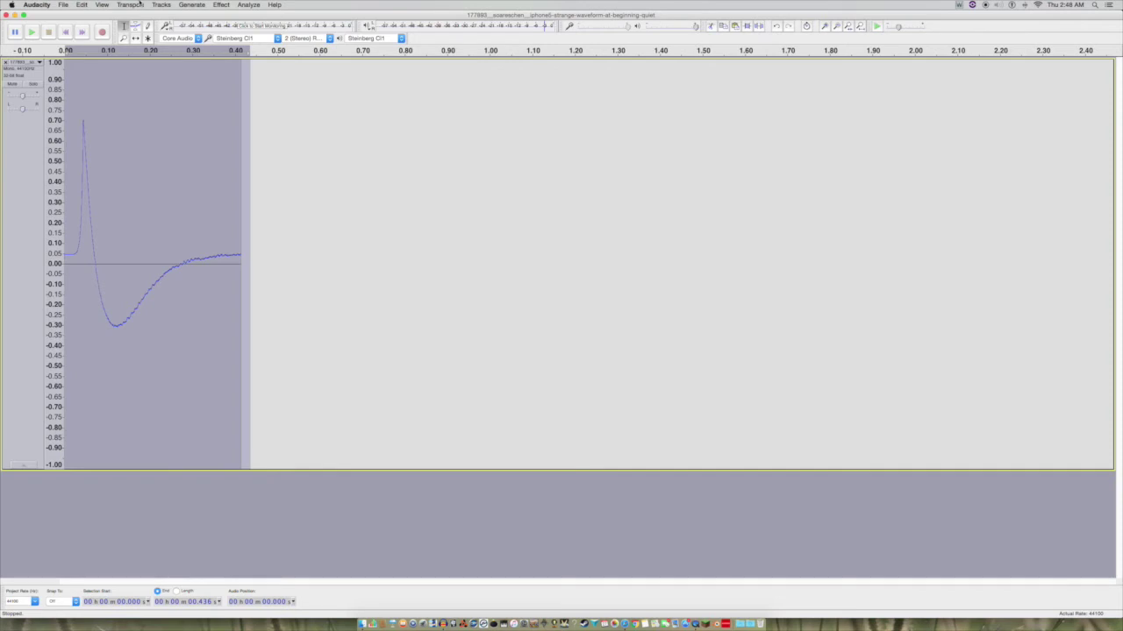
- Repeat the Change Speed effect on the selected waveform, shortening the selection to about 0.129 s, and play it
{"action": "left_click", "coordinate": [221, 5]}
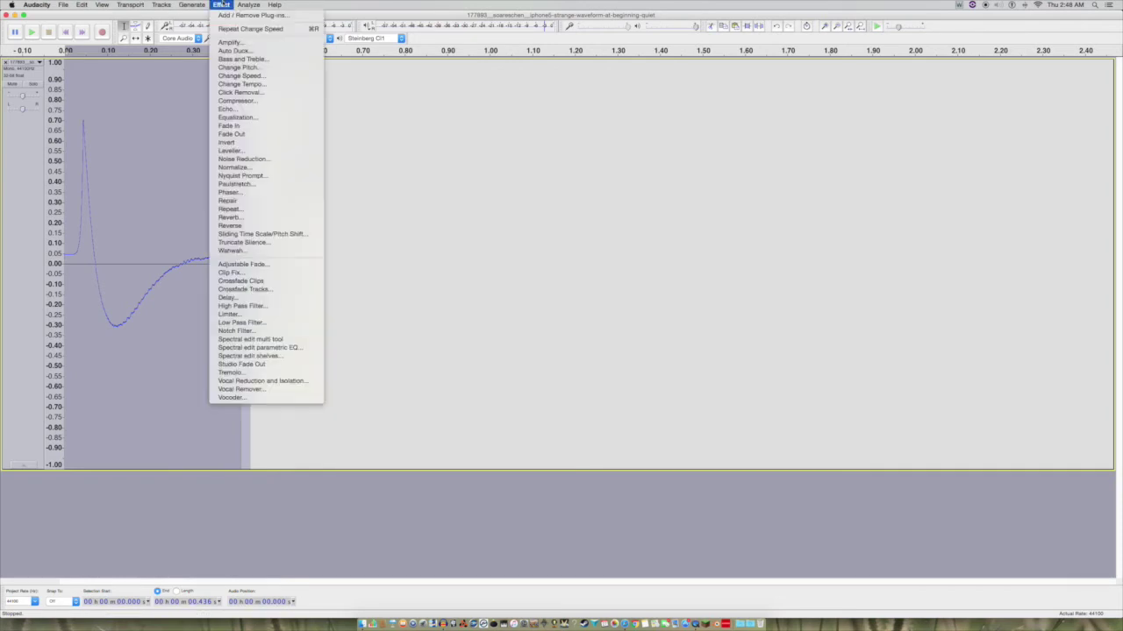
{"action": "mouse_move", "coordinate": [194, 5]}
{"action": "left_click", "coordinate": [246, 29]}
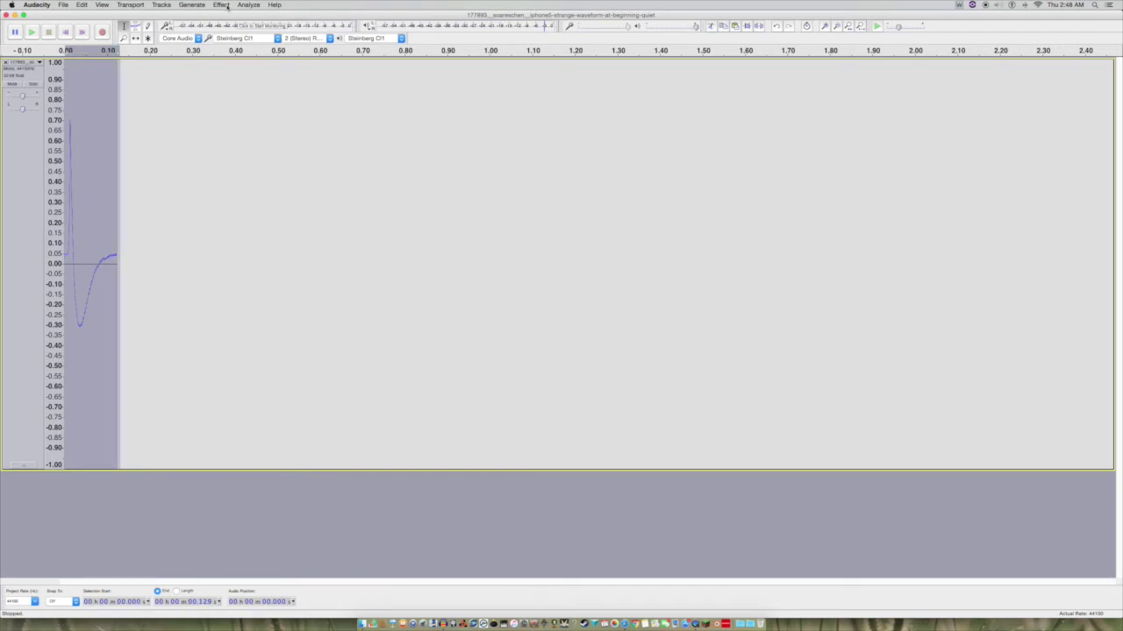
{"action": "key", "text": "space"}
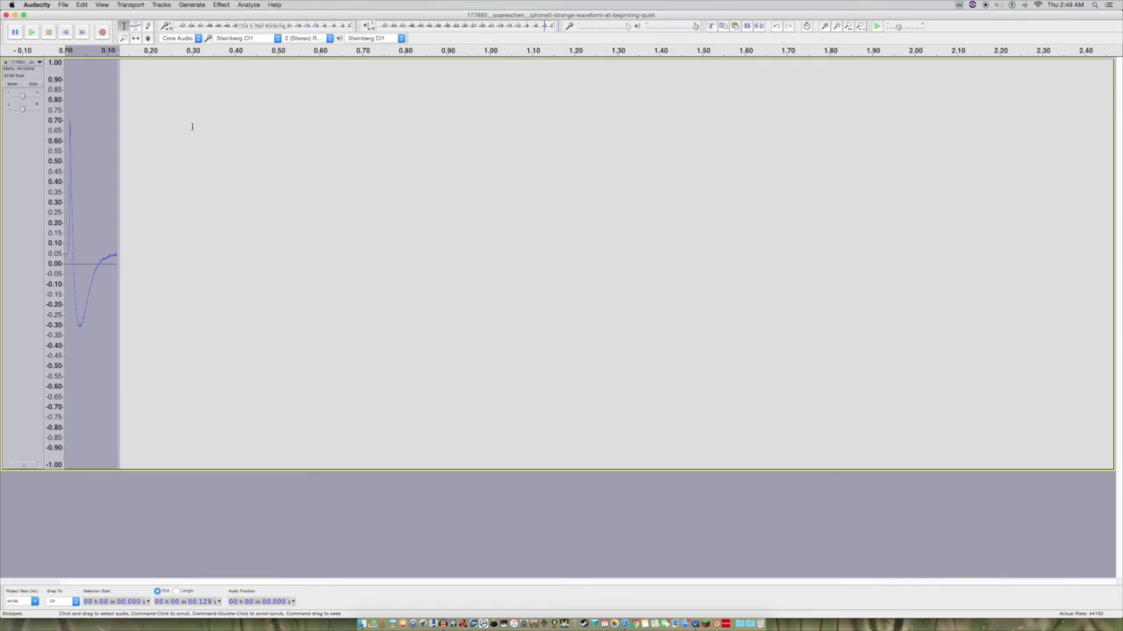
- Clear the selection, switch to the Multi-Tool and repeat Change Speed on the whole track, shortening it to about 0.036 s
{"action": "left_click_drag", "start_coordinate": [116, 242], "coordinate": [5, 243]}
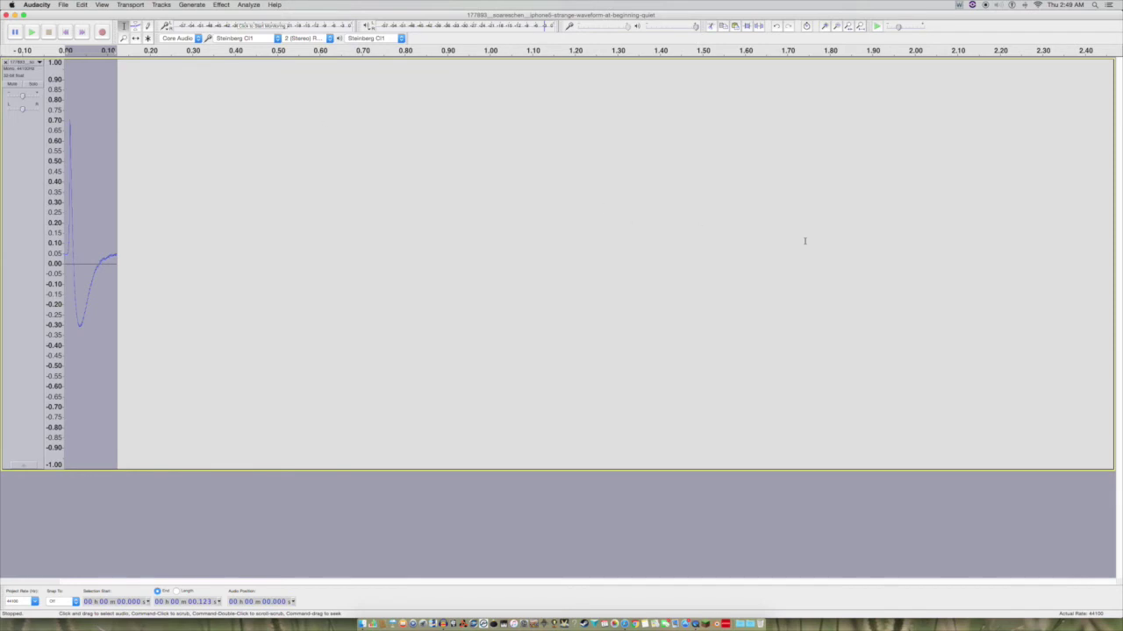
{"action": "left_click", "coordinate": [543, 201]}
{"action": "key", "text": "F6"}
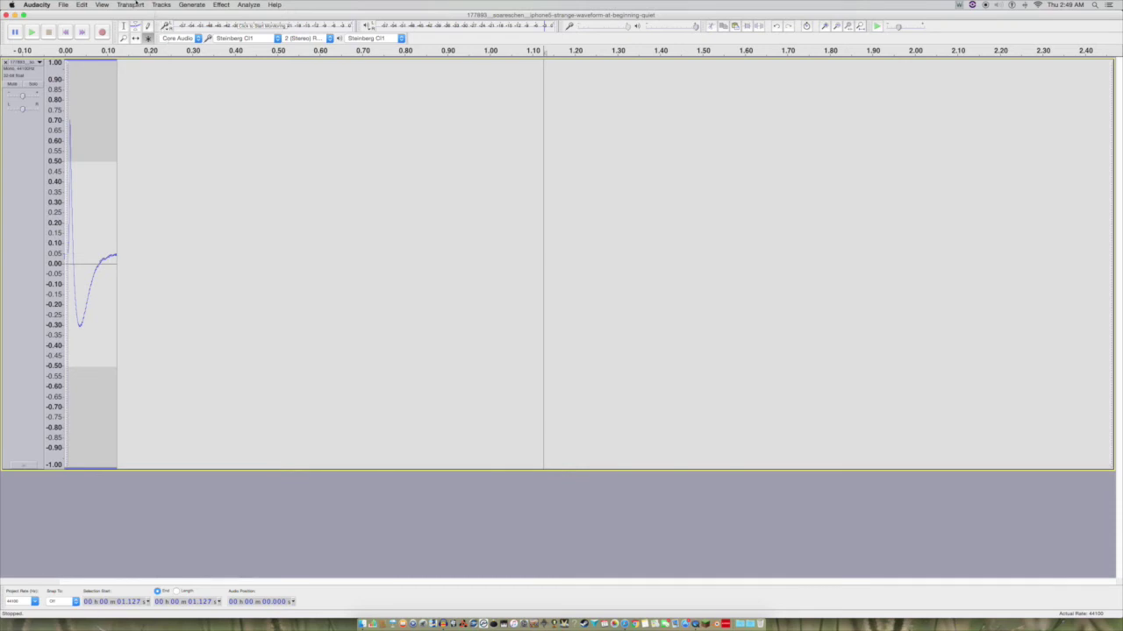
{"action": "left_click", "coordinate": [222, 4]}
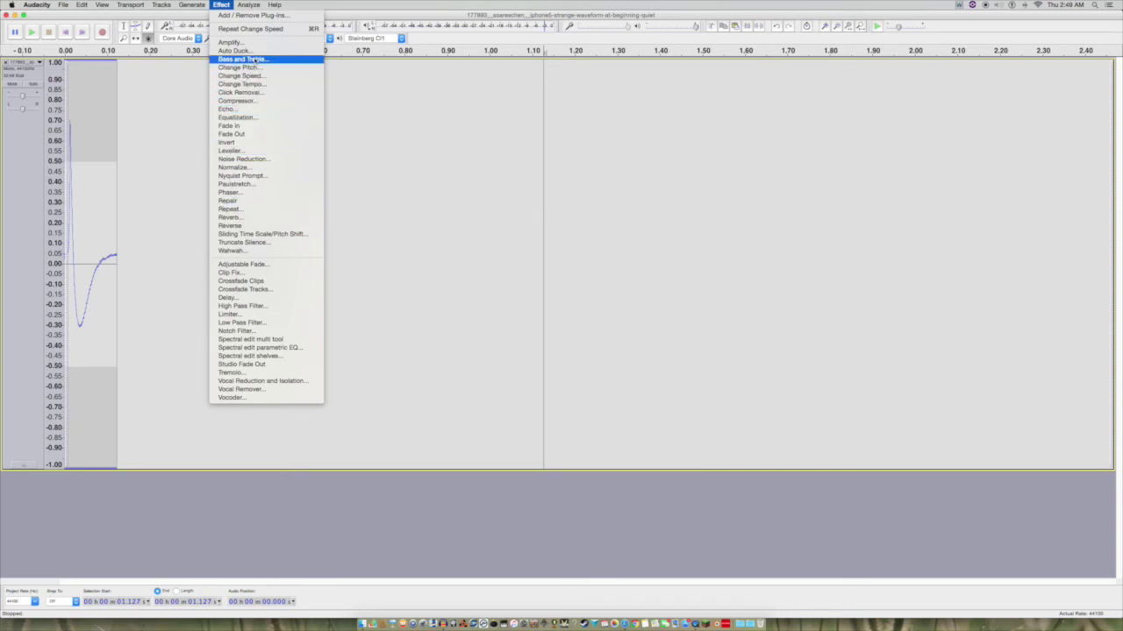
{"action": "left_click", "coordinate": [256, 29]}
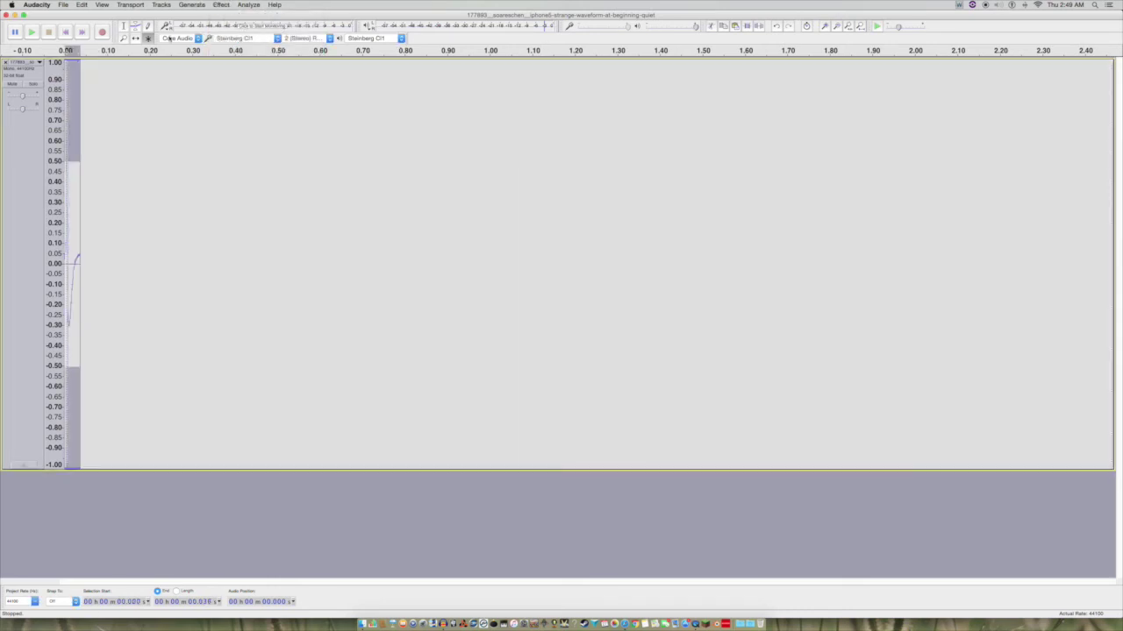
- Listen to the 0.036 s waveform and stop playback
{"action": "key", "text": "space"}
{"action": "key", "text": "space"}
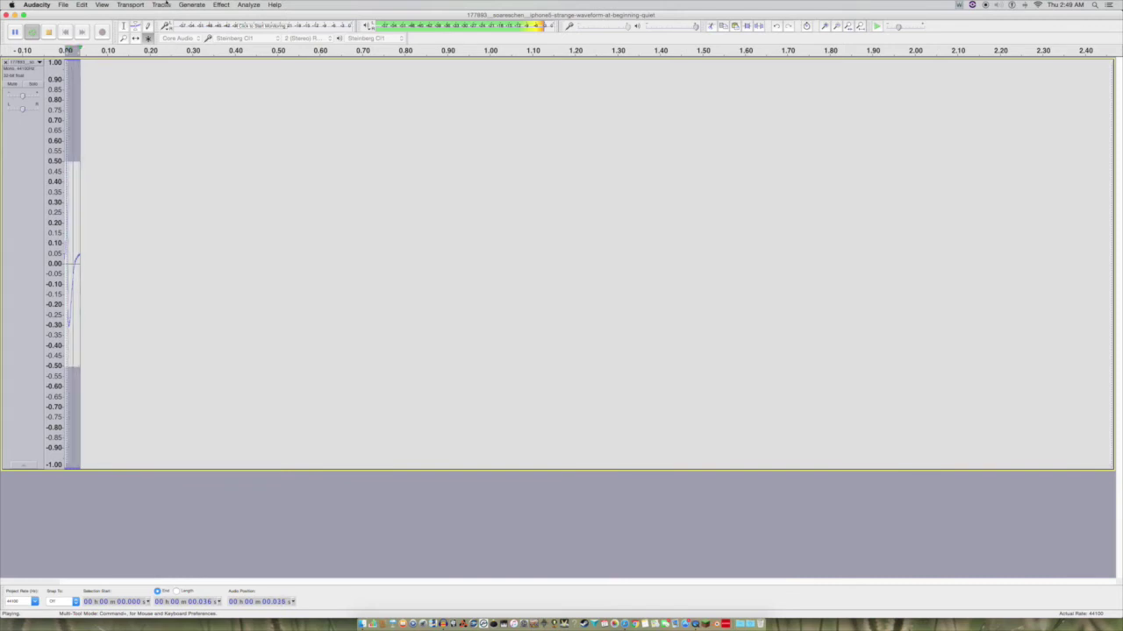
{"action": "left_click", "coordinate": [221, 5]}
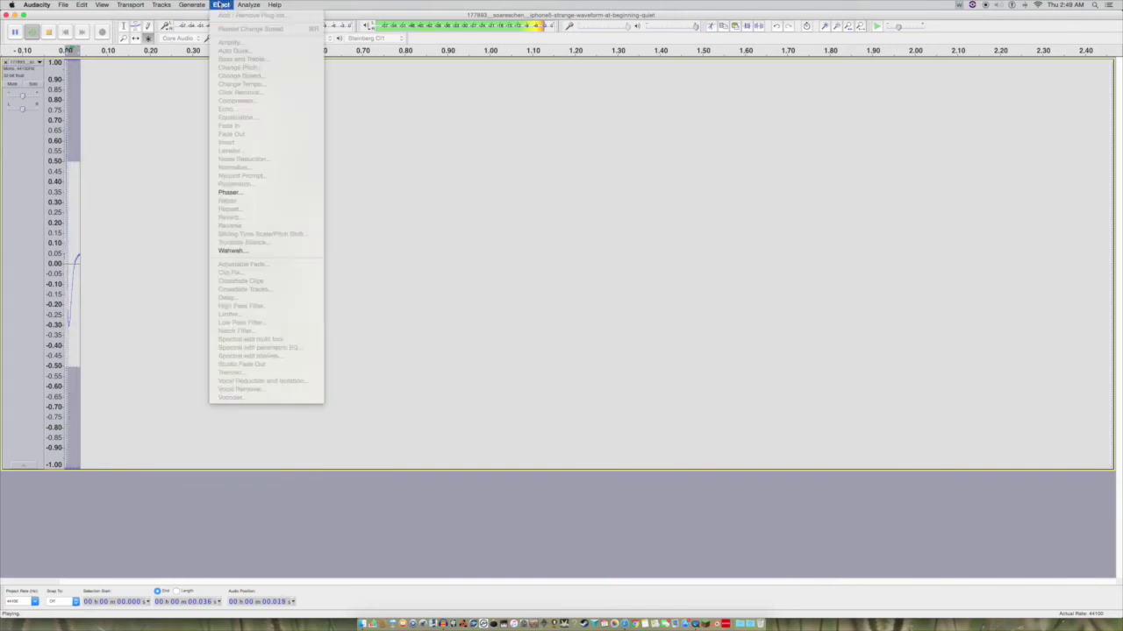
{"action": "left_click", "coordinate": [418, 119]}
{"action": "key", "text": "space"}
- Try to repeat the Change Speed effect once more on the 0.036 s waveform and play it
{"action": "left_click", "coordinate": [220, 5]}
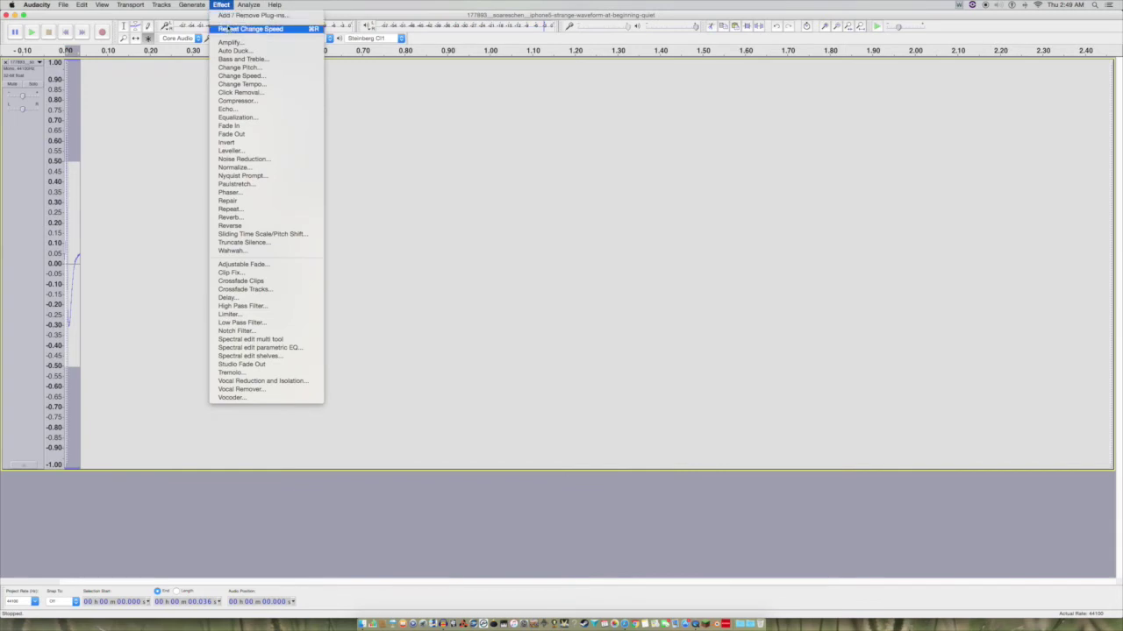
{"action": "left_click", "coordinate": [226, 29]}
{"action": "key", "text": "space"}
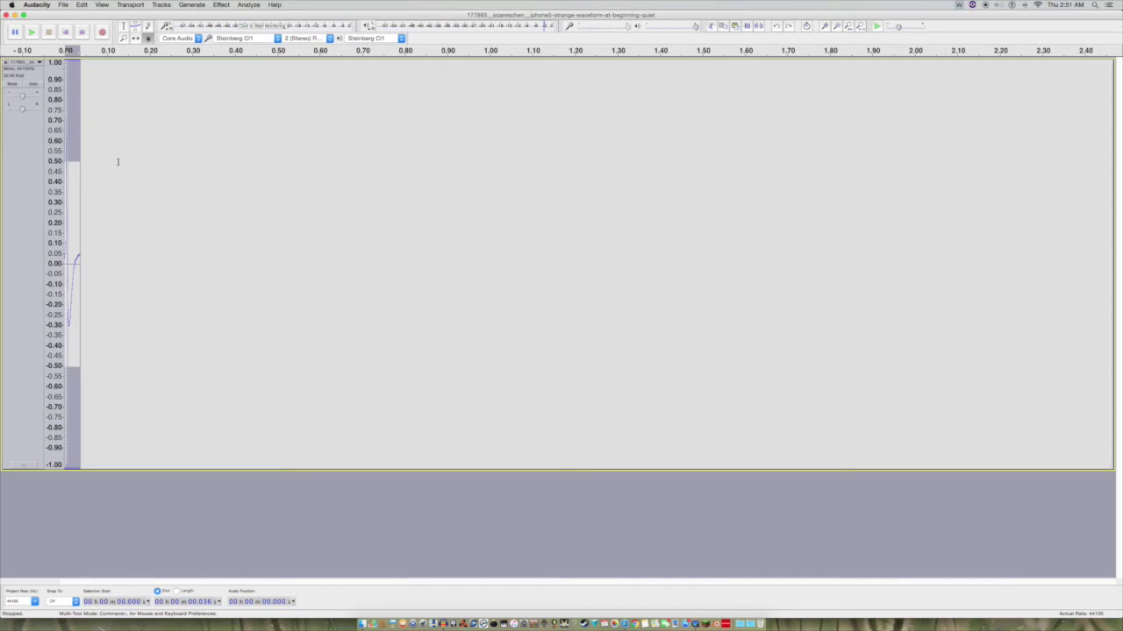
{"action": "left_click", "coordinate": [63, 5]}
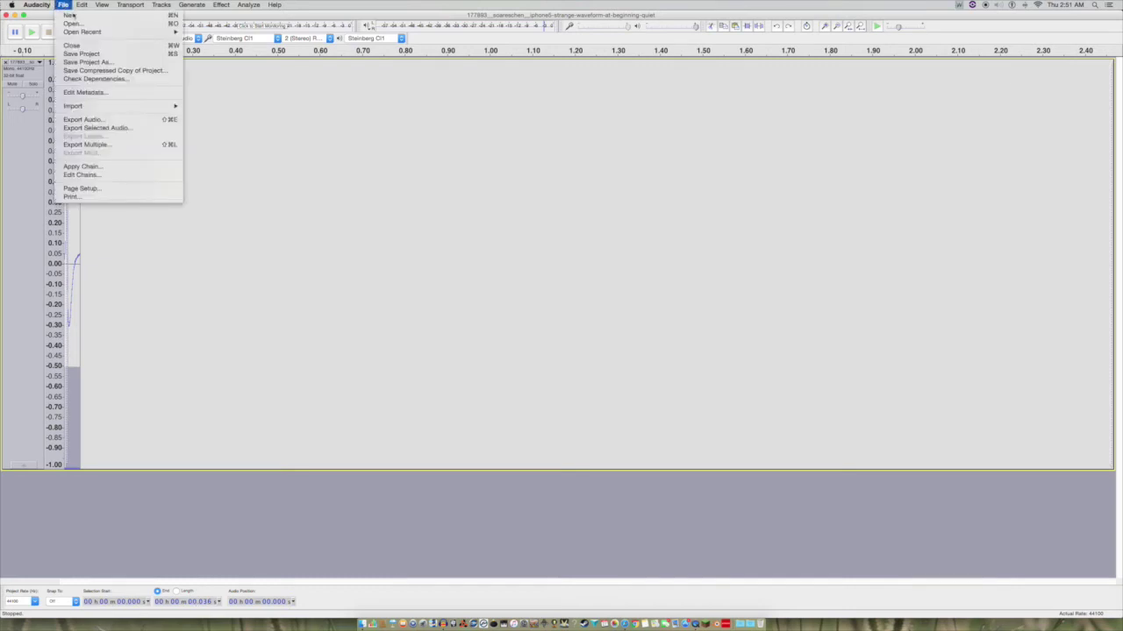
{"action": "left_click", "coordinate": [337, 117]}
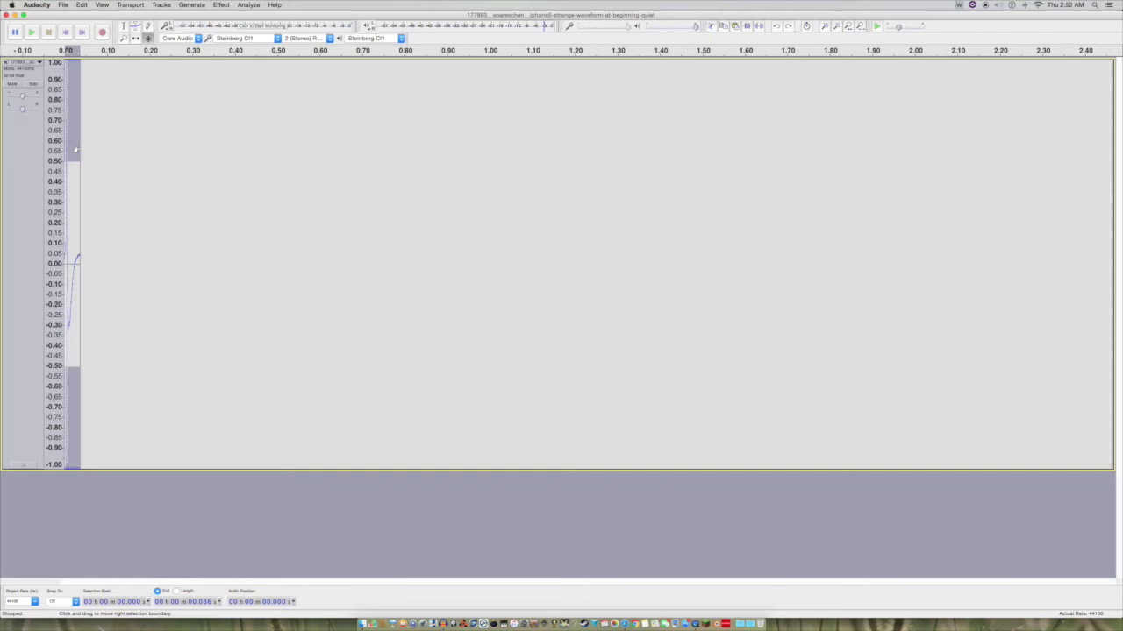
{"action": "key", "text": "space"}
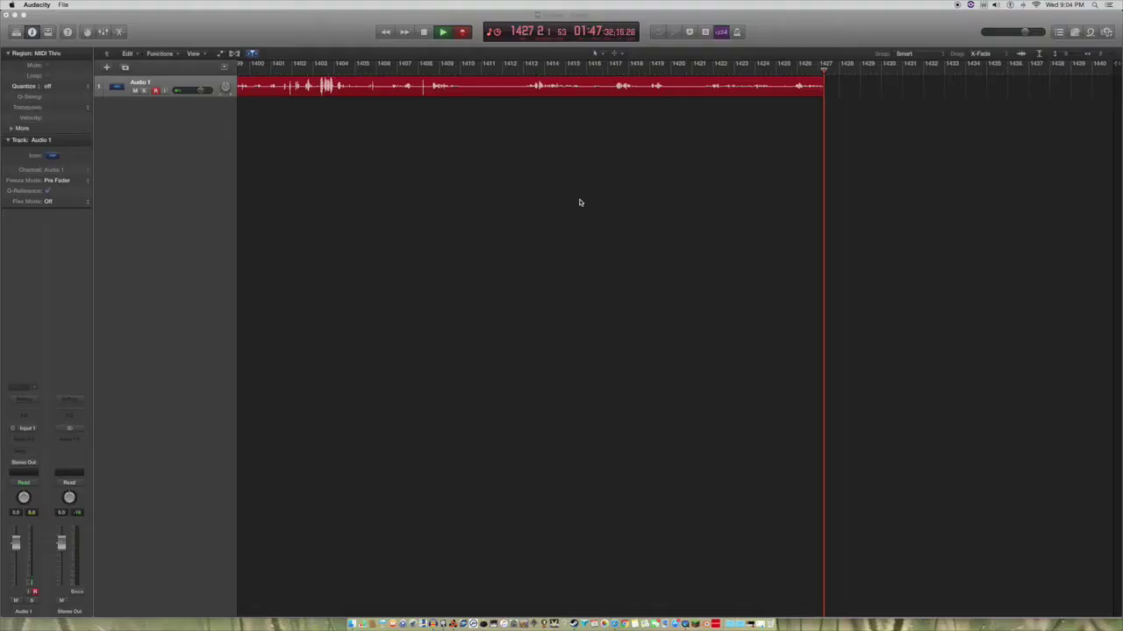
- Switch to Reason and bring up the untitled project's rack window
{"action": "key", "text": "super+Tab"}
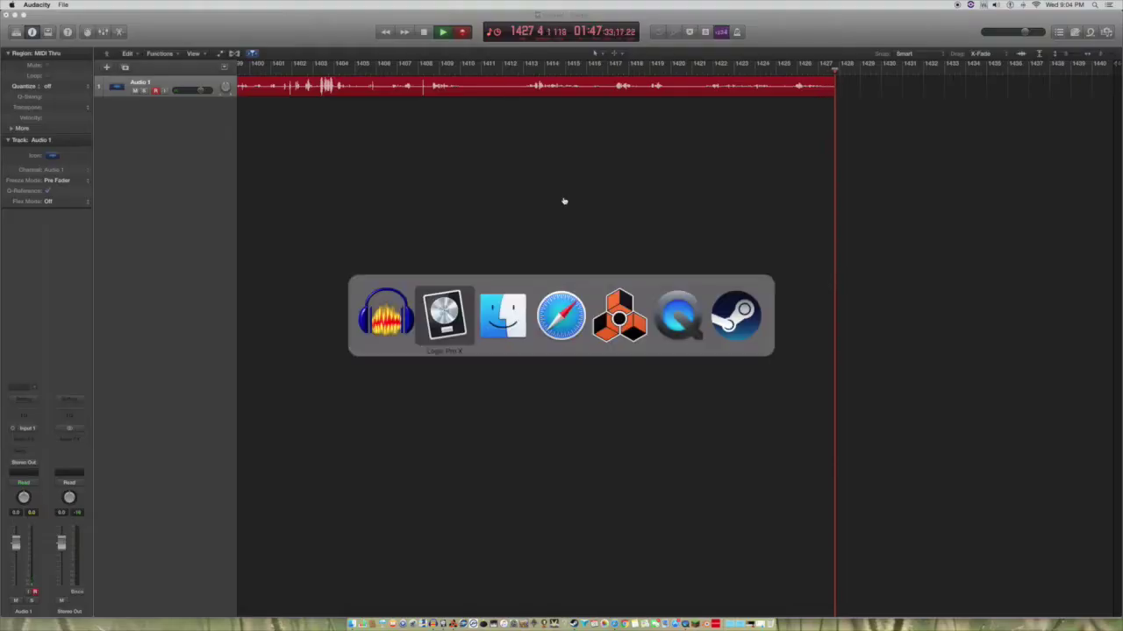
{"action": "key", "text": "super+Tab"}
{"action": "key", "text": "super+Tab"}
{"action": "key", "text": "super+Tab"}
{"action": "key", "text": "super+Tab"}
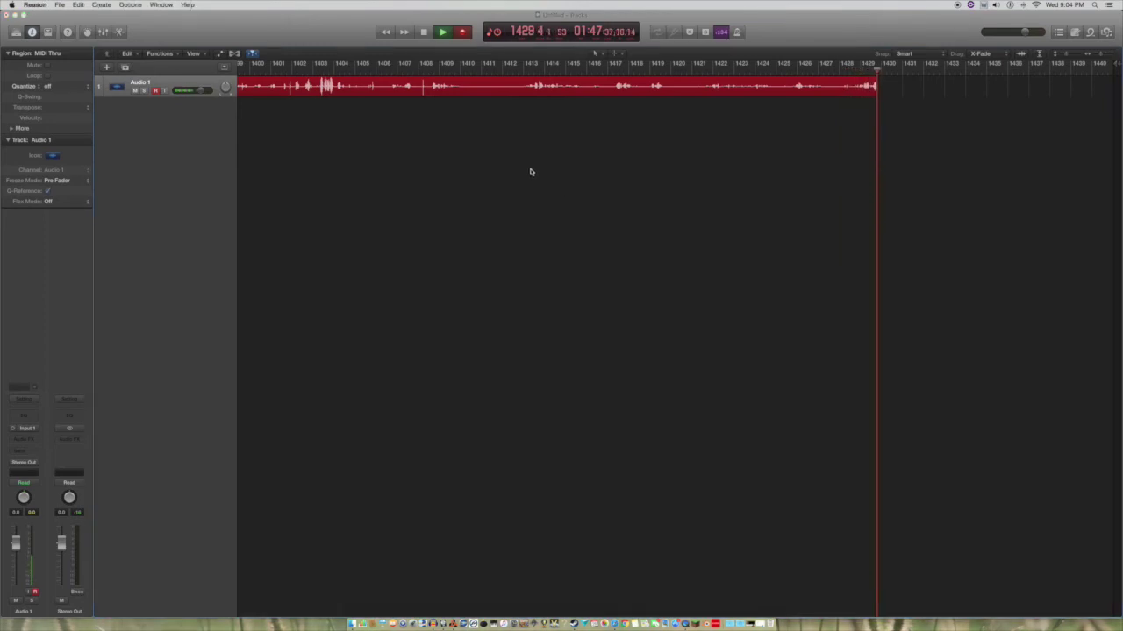
{"action": "key", "text": "ctrl+Up"}
{"action": "left_click", "coordinate": [582, 203]}
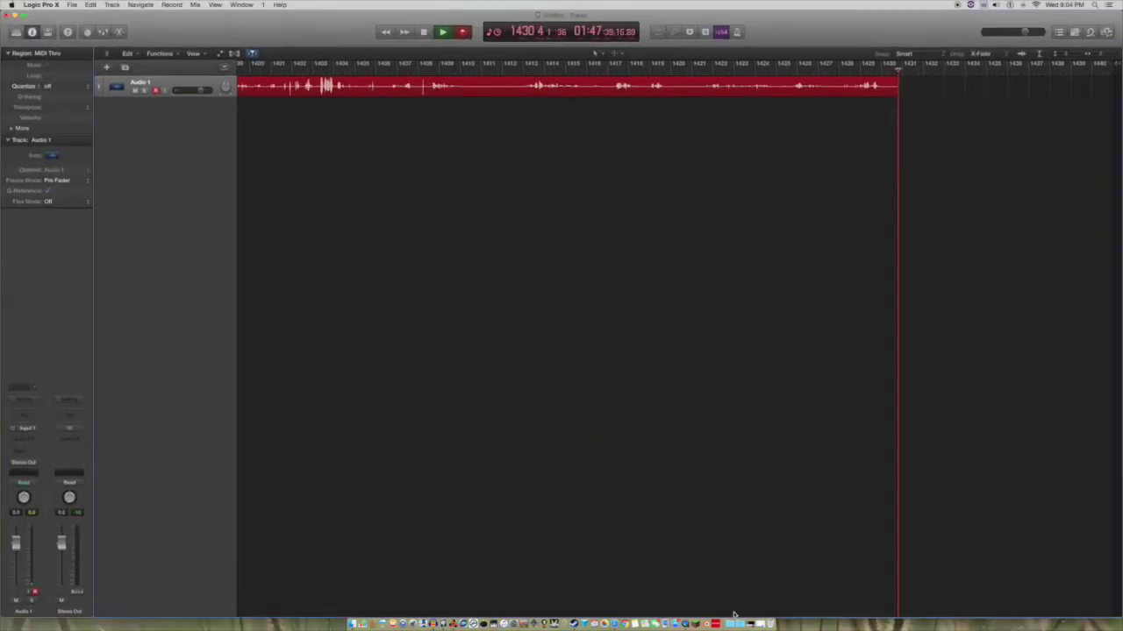
{"action": "left_click", "coordinate": [750, 614]}
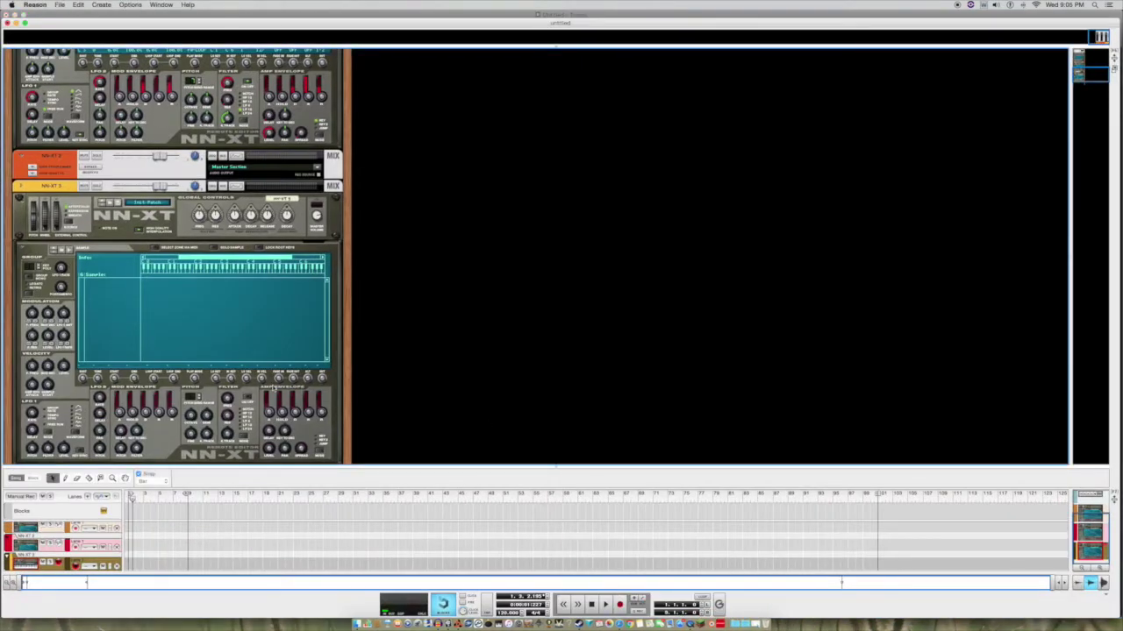
- Load weird waveform tutorial.wav from the Desktop as a sample into the empty NN-XT 3 sampler
{"action": "scroll", "coordinate": [274, 388], "scroll_direction": "up", "scroll_amount": 5}
{"action": "scroll", "coordinate": [270, 381], "scroll_direction": "down", "scroll_amount": 10}
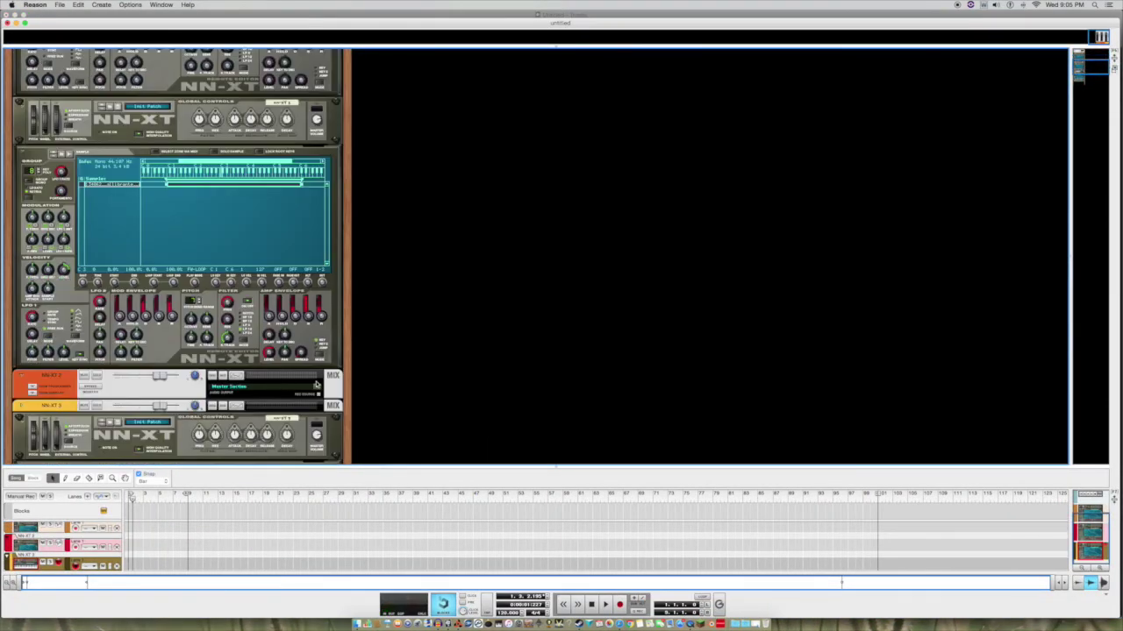
{"action": "scroll", "coordinate": [430, 290], "scroll_direction": "down", "scroll_amount": 5}
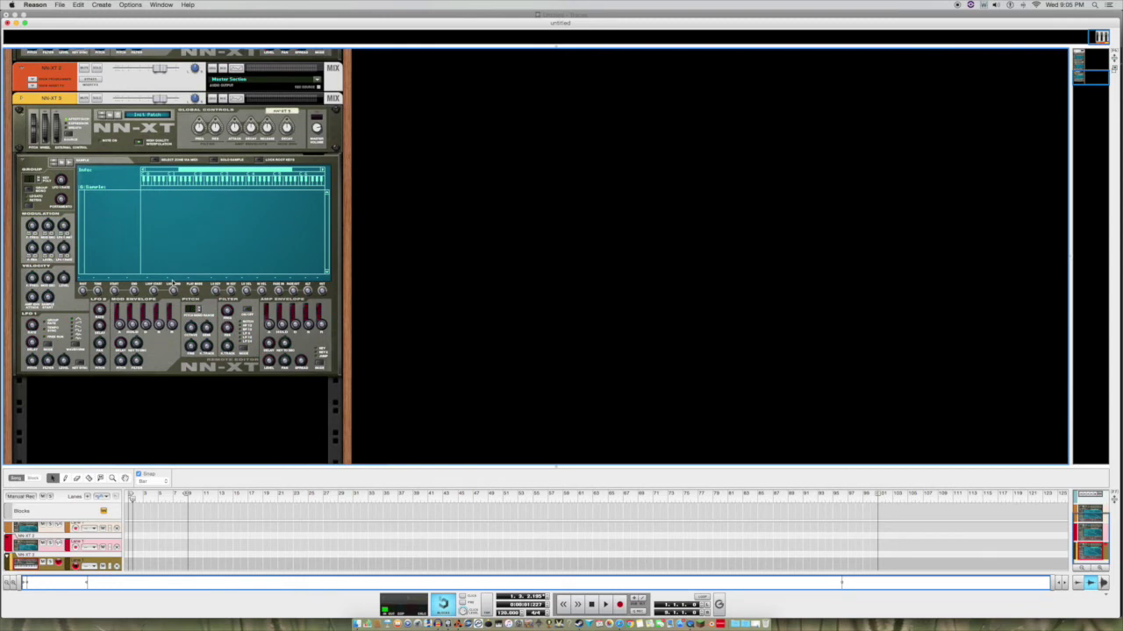
{"action": "left_click", "coordinate": [158, 230]}
{"action": "left_click", "coordinate": [64, 165]}
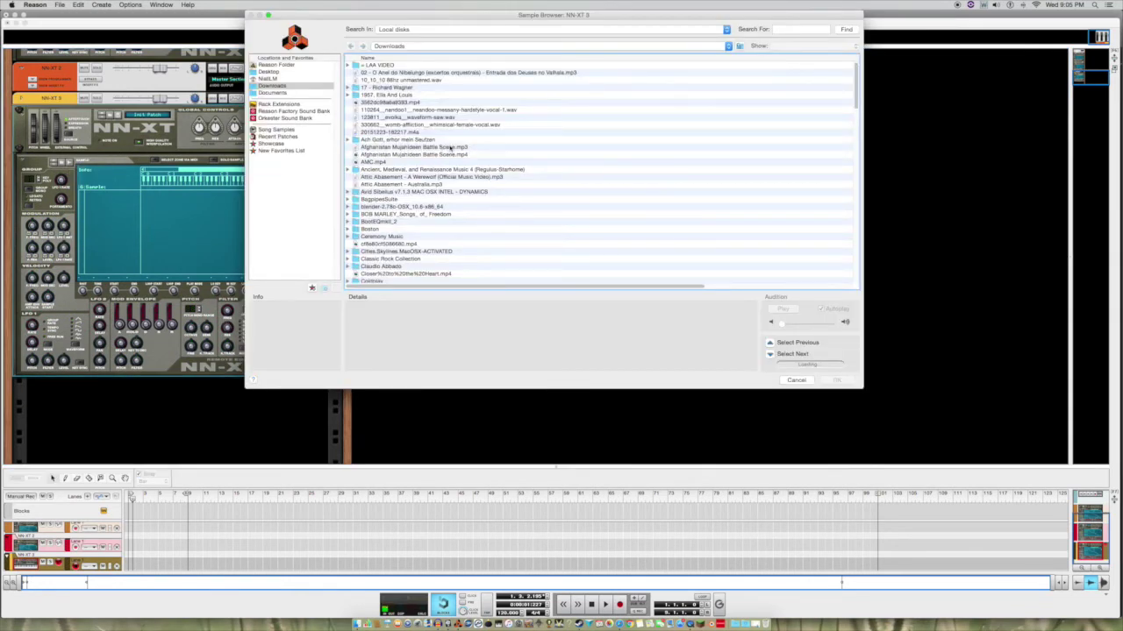
{"action": "scroll", "coordinate": [579, 118], "scroll_direction": "down", "scroll_amount": 15}
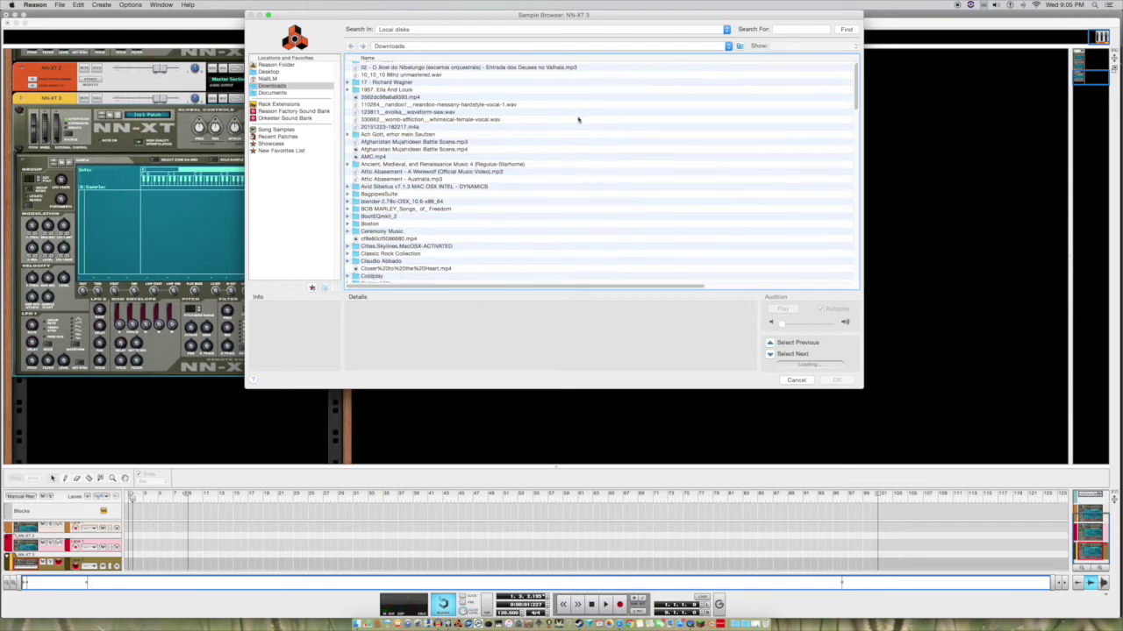
{"action": "scroll", "coordinate": [578, 118], "scroll_direction": "down", "scroll_amount": 5}
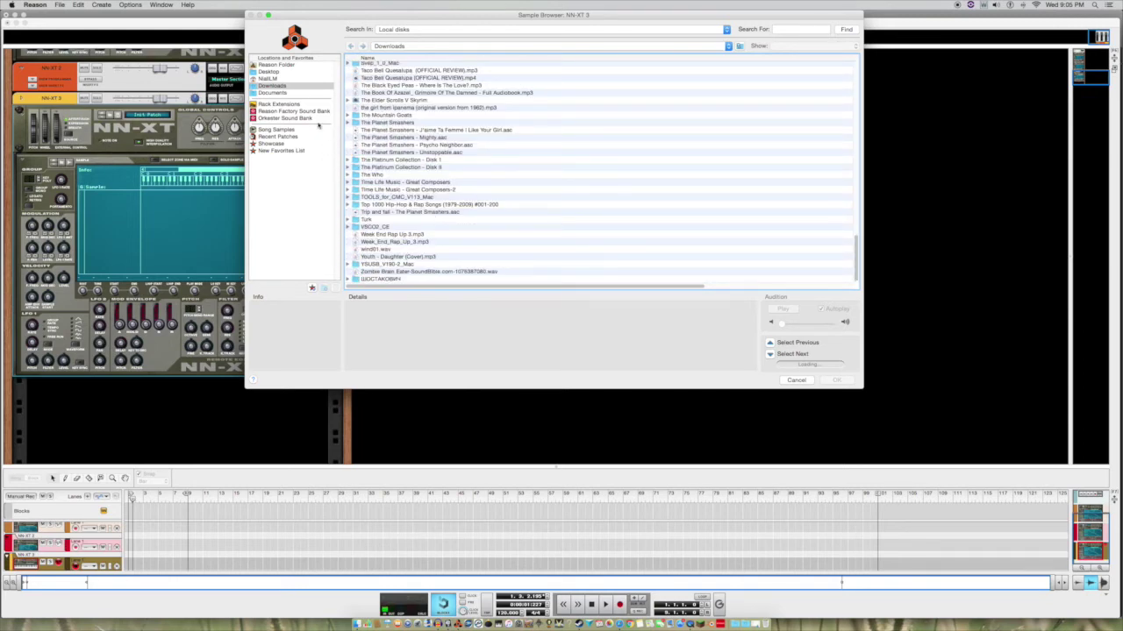
{"action": "left_click", "coordinate": [270, 71]}
{"action": "scroll", "coordinate": [446, 113], "scroll_direction": "down", "scroll_amount": 10}
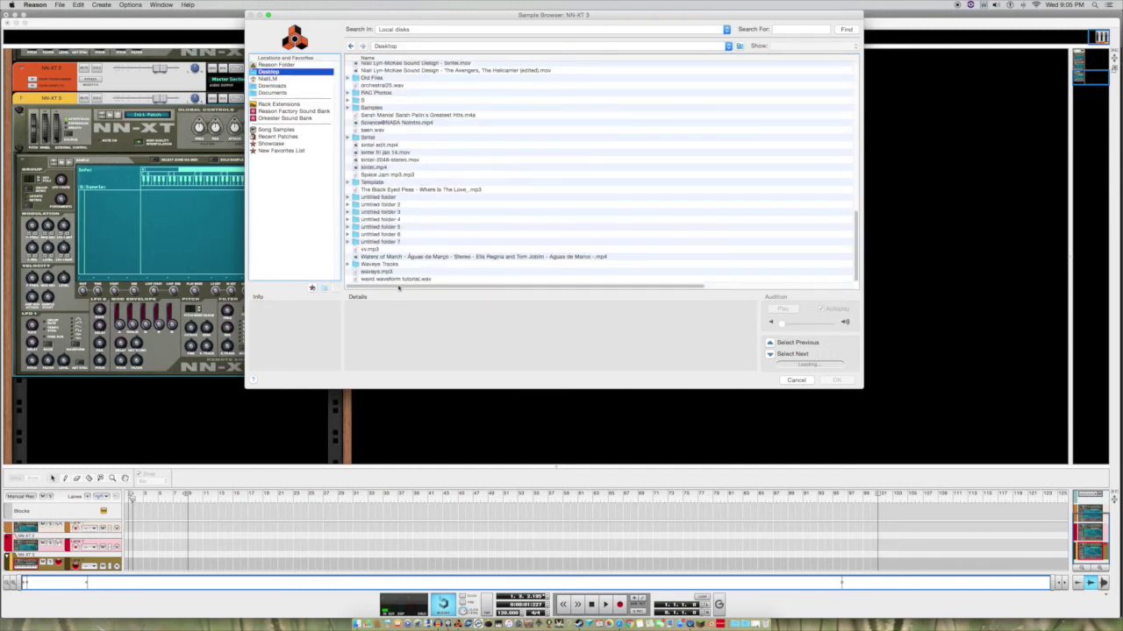
{"action": "double_click", "coordinate": [401, 279]}
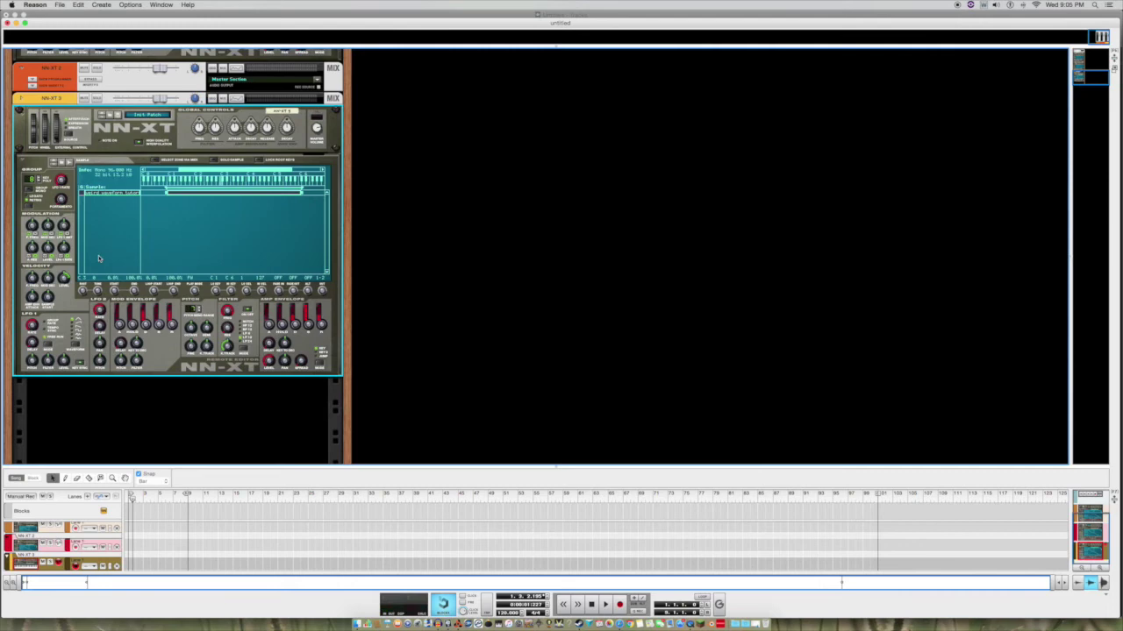
- Open the loaded sample of NN-XT 3 in the sample editor and audition it several times without looping
{"action": "right_click", "coordinate": [201, 193]}
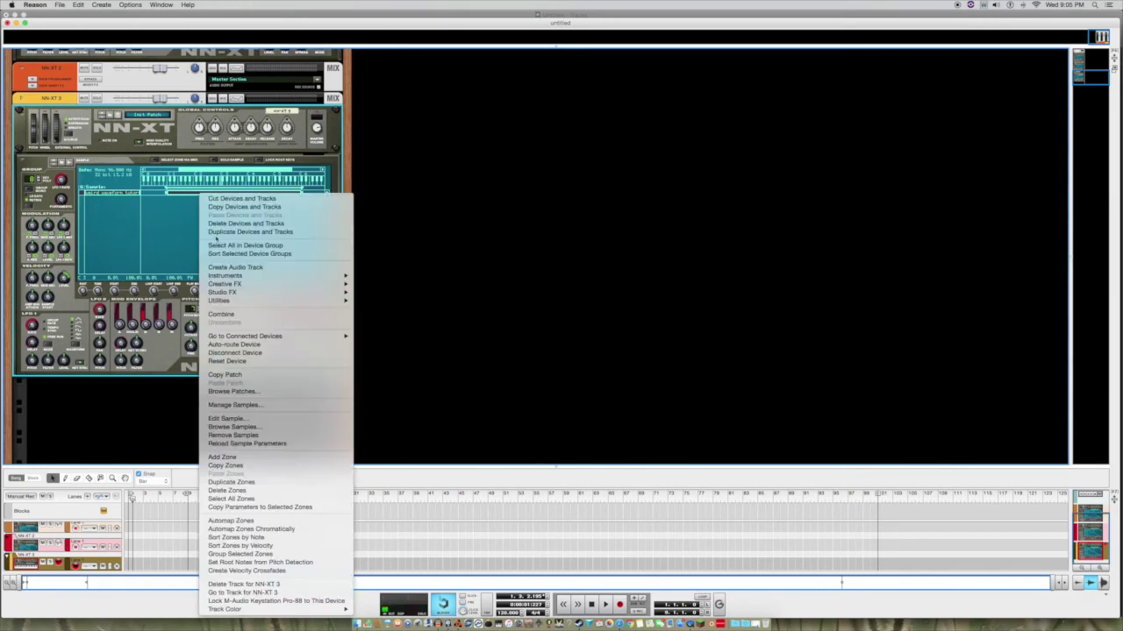
{"action": "left_click", "coordinate": [255, 419]}
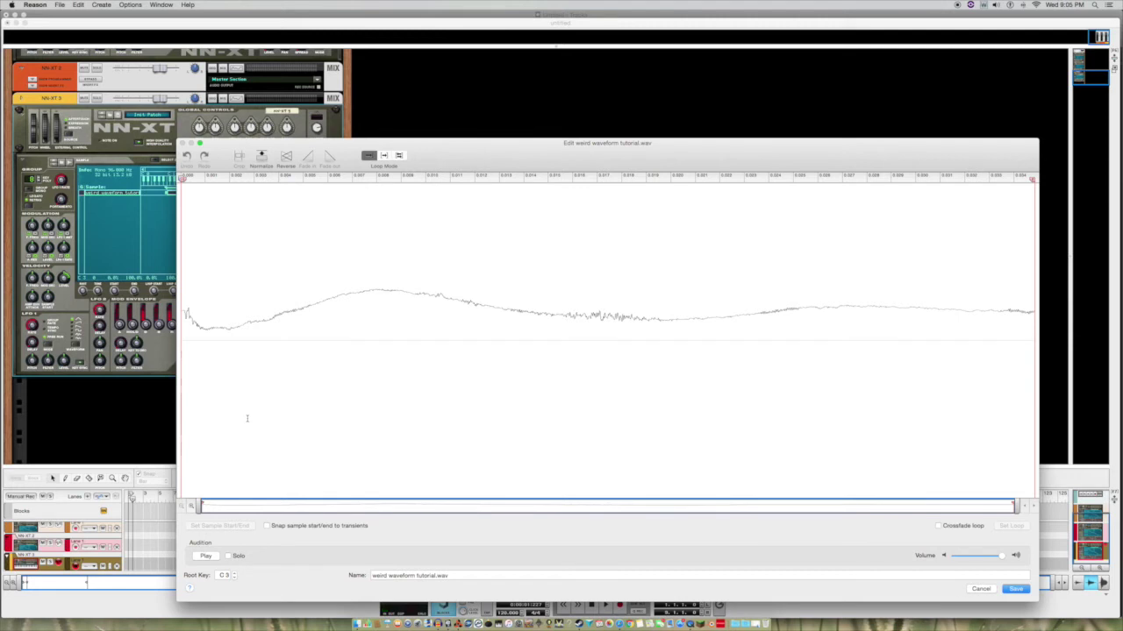
{"action": "left_click", "coordinate": [205, 556]}
{"action": "left_click", "coordinate": [204, 556]}
{"action": "left_click", "coordinate": [203, 556]}
{"action": "left_click", "coordinate": [203, 556]}
- Set the sample's loop mode to forward, audition the looped sound and save the edited sample
{"action": "left_click", "coordinate": [383, 156]}
{"action": "left_click", "coordinate": [204, 556]}
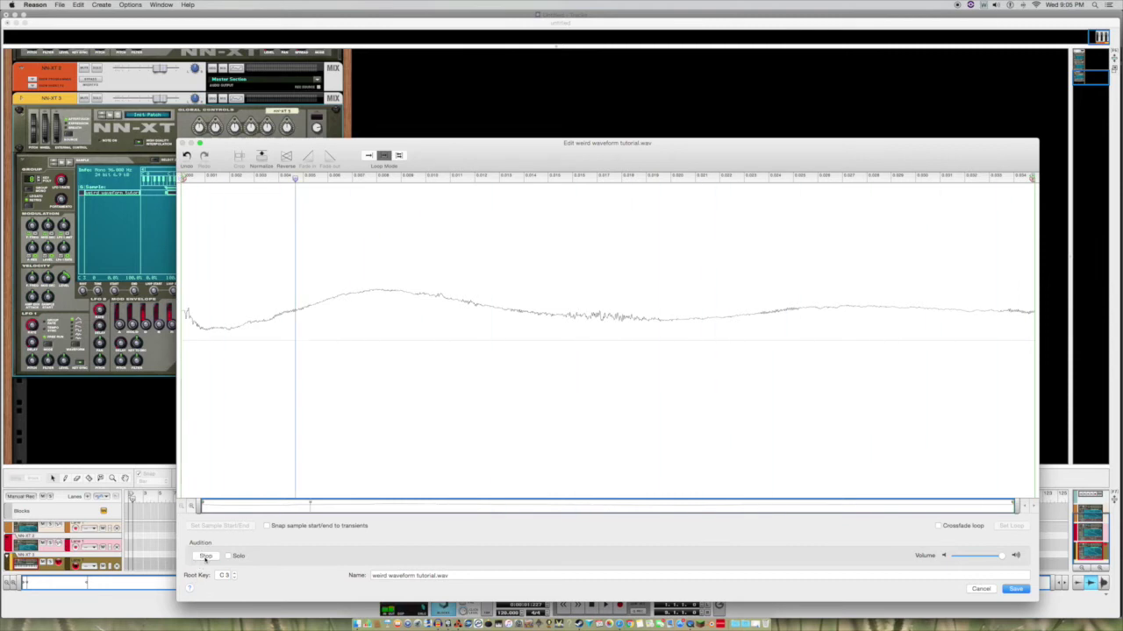
{"action": "left_click", "coordinate": [206, 556]}
{"action": "left_click", "coordinate": [205, 556]}
{"action": "left_click", "coordinate": [205, 556]}
{"action": "key", "text": "Return"}
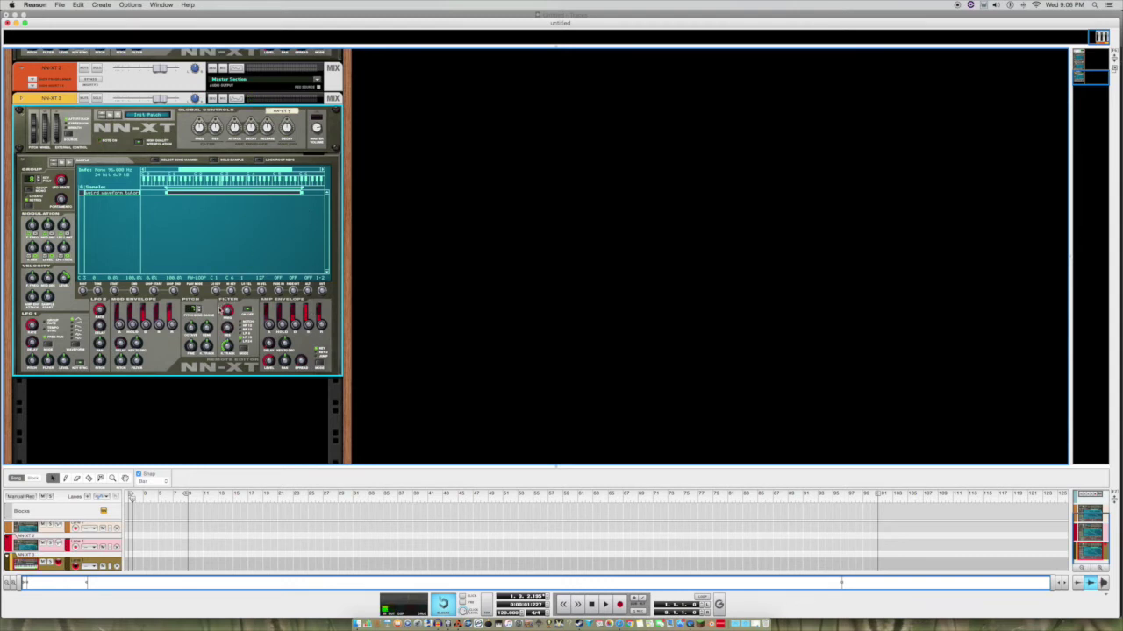
{"action": "left_click_drag", "start_coordinate": [232, 323], "coordinate": [233, 324]}
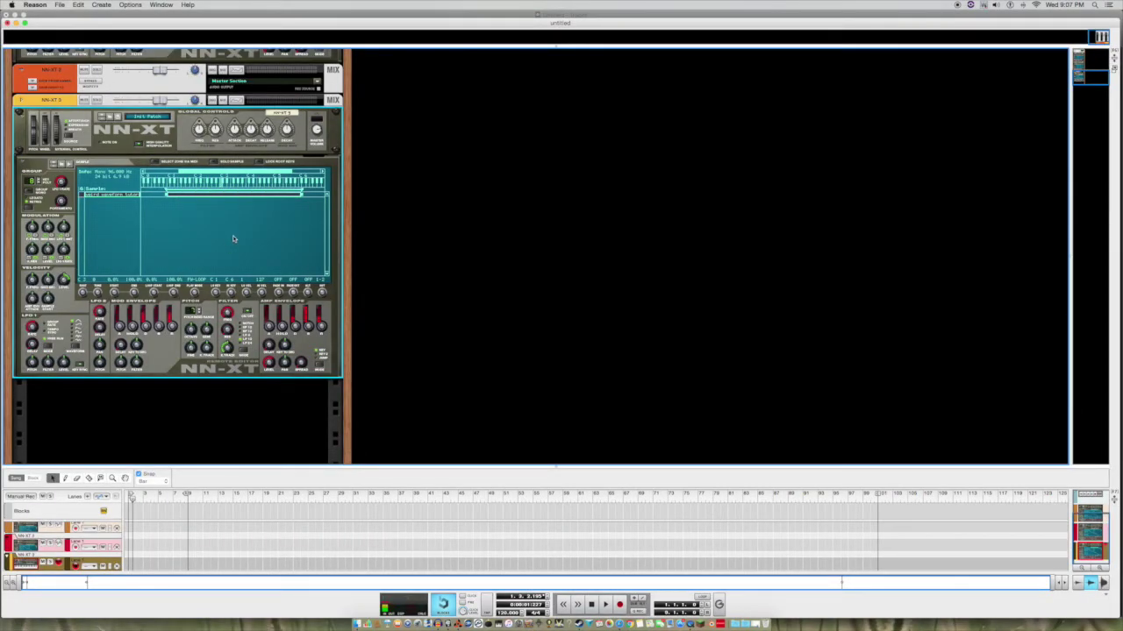
{"action": "key", "text": "super+Tab"}
{"action": "key", "text": "super+Tab"}
{"action": "key", "text": "super+Tab"}
{"action": "key", "text": "super+Tab"}
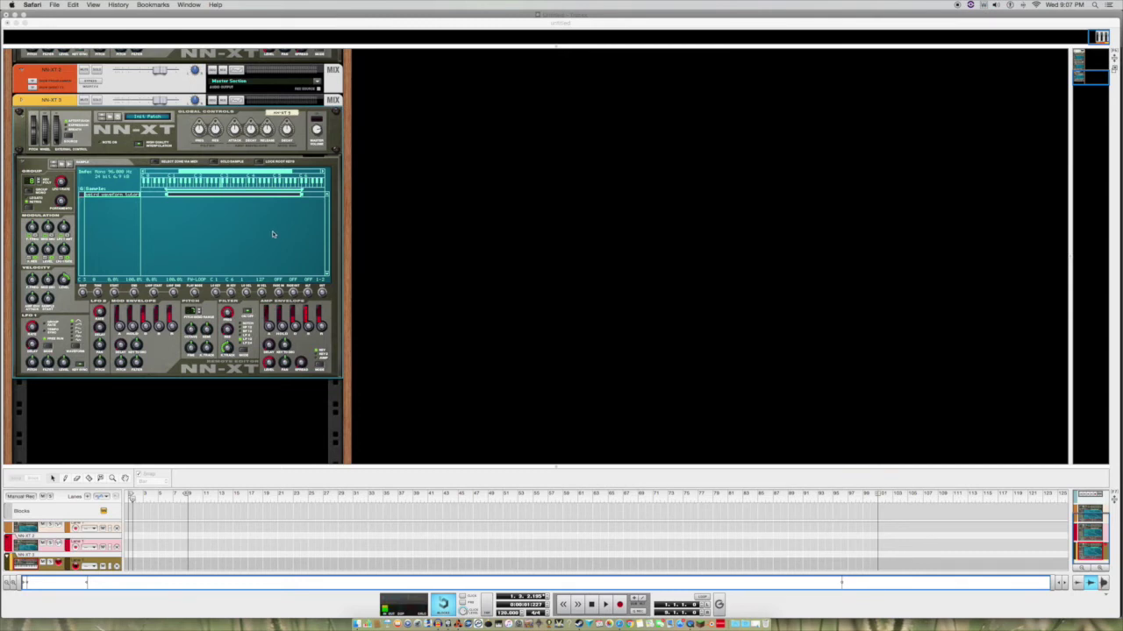
{"action": "key", "text": "super+n"}
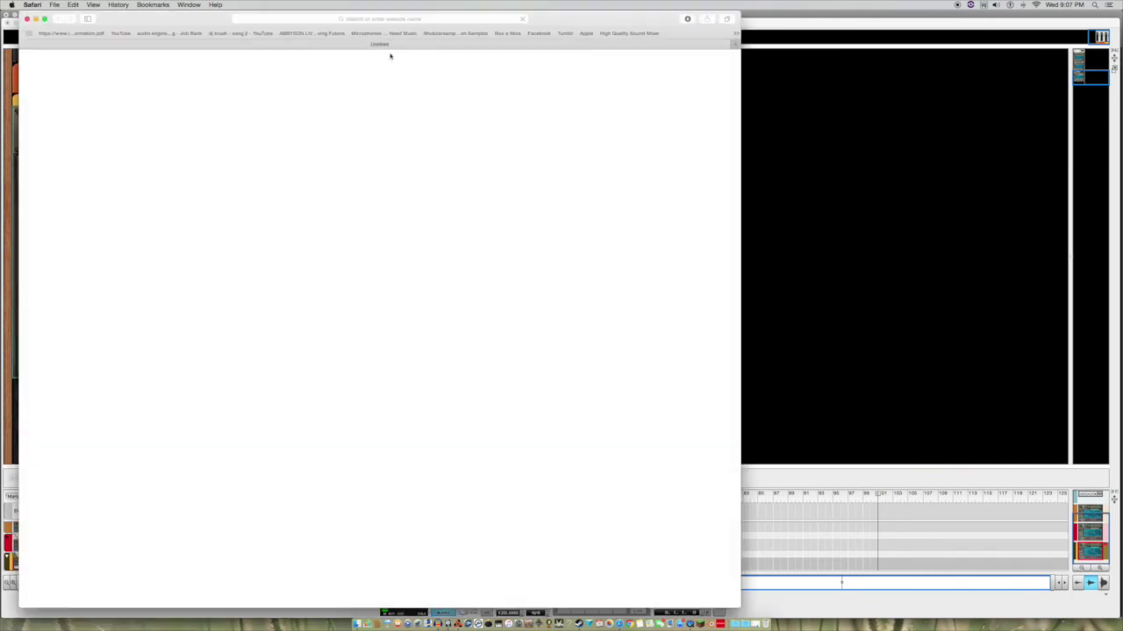
{"action": "left_click", "coordinate": [373, 33]}
{"action": "left_click", "coordinate": [27, 19]}
{"action": "left_click", "coordinate": [454, 303]}
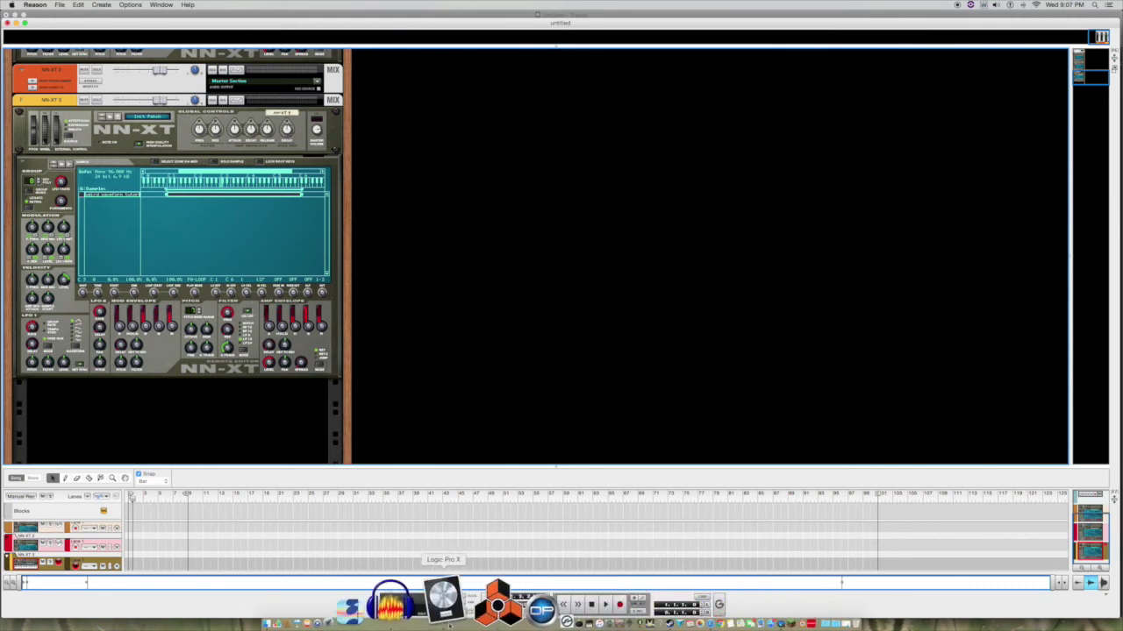
- Switch to Audacity, open the recent iphone5-strange-waveform-at-beginning-quiet.wav recording and enlarge its track's height
{"action": "left_click", "coordinate": [430, 604]}
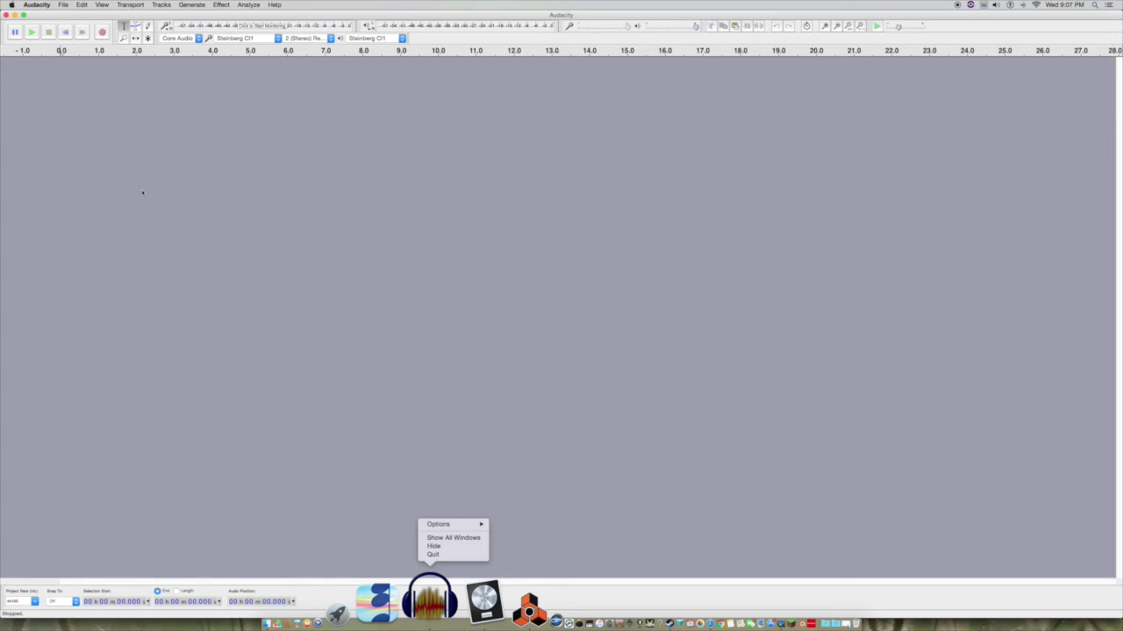
{"action": "left_click", "coordinate": [63, 5]}
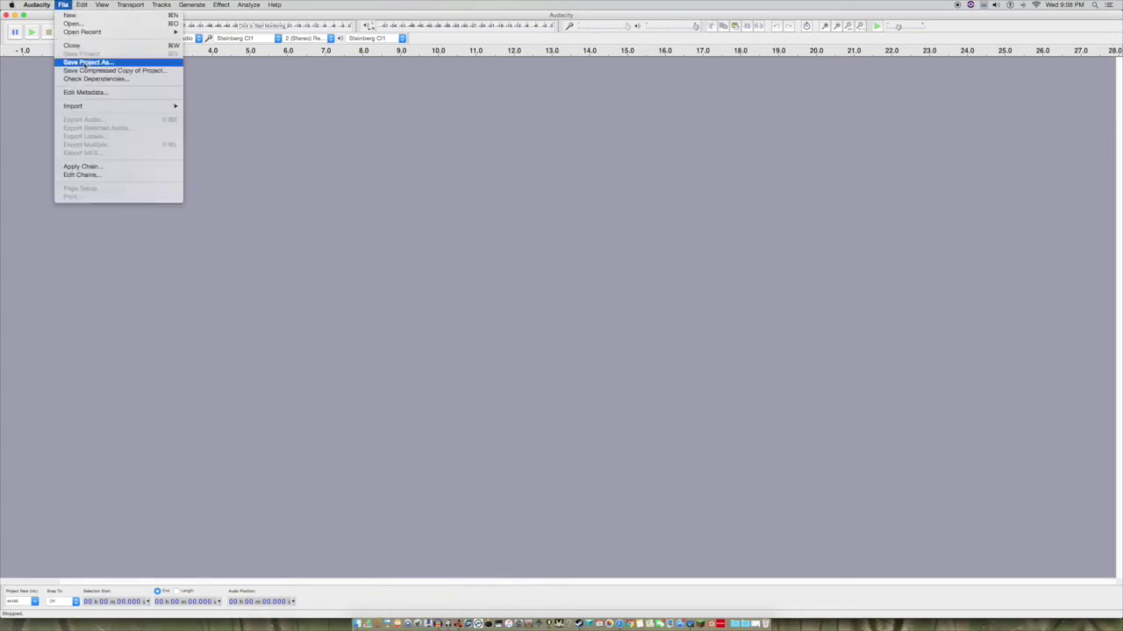
{"action": "mouse_move", "coordinate": [109, 31]}
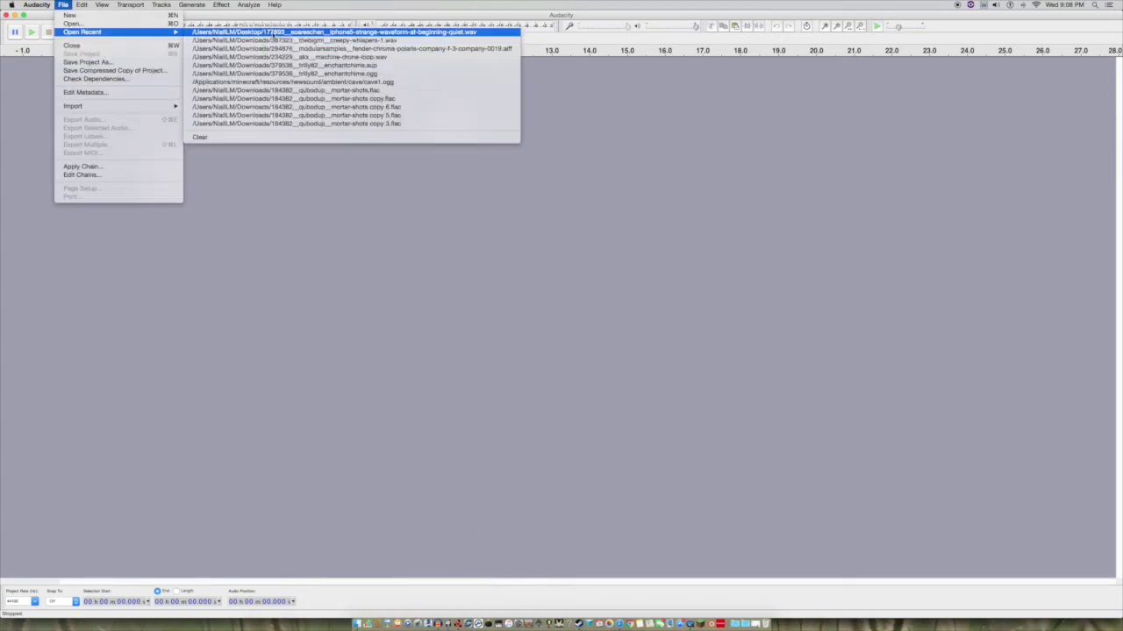
{"action": "left_click", "coordinate": [268, 32]}
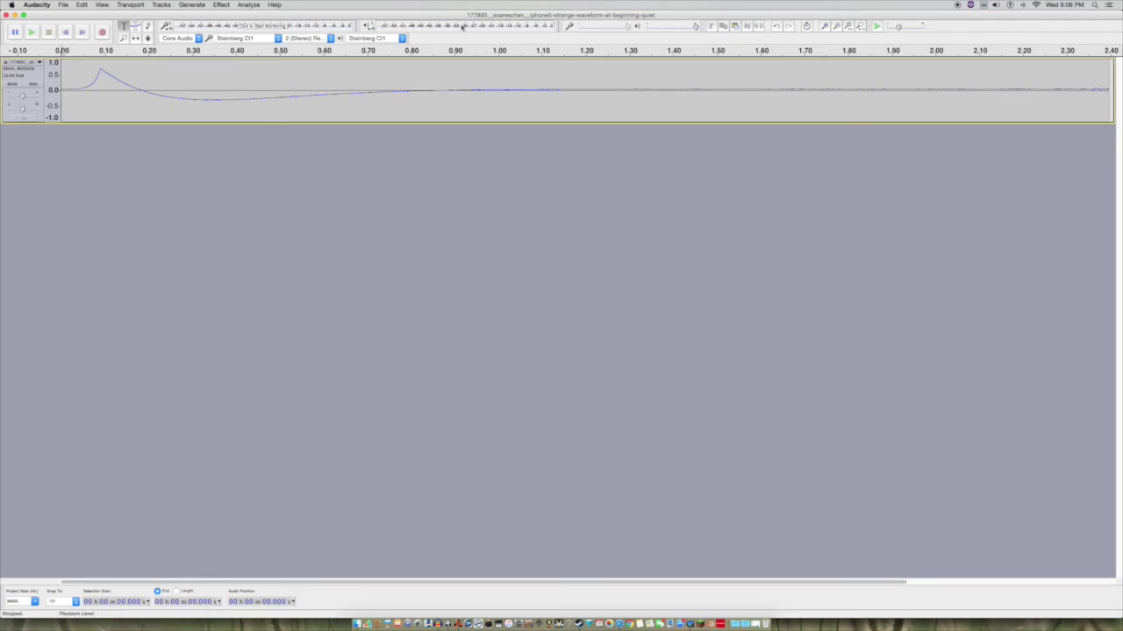
{"action": "left_click_drag", "start_coordinate": [55, 124], "coordinate": [26, 421]}
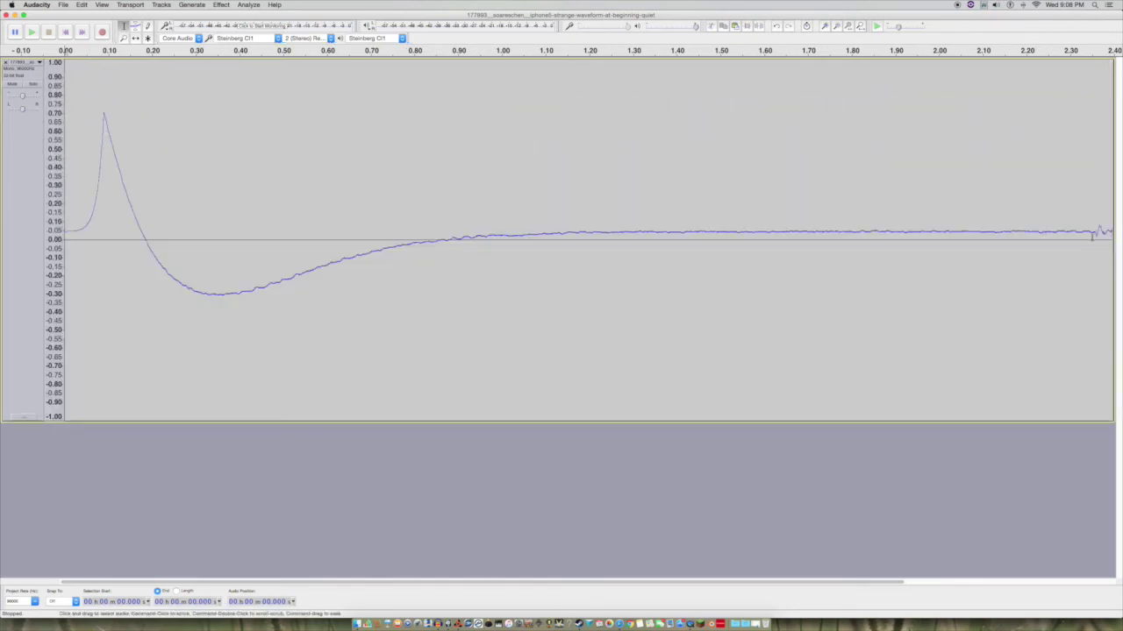
- Examine the small ripples in the waveform by highlighting its end from 2.358 s, 0.880 to 1.037 s, and a short stretch near 1.85 s
{"action": "left_click_drag", "start_coordinate": [1096, 233], "coordinate": [1114, 232]}
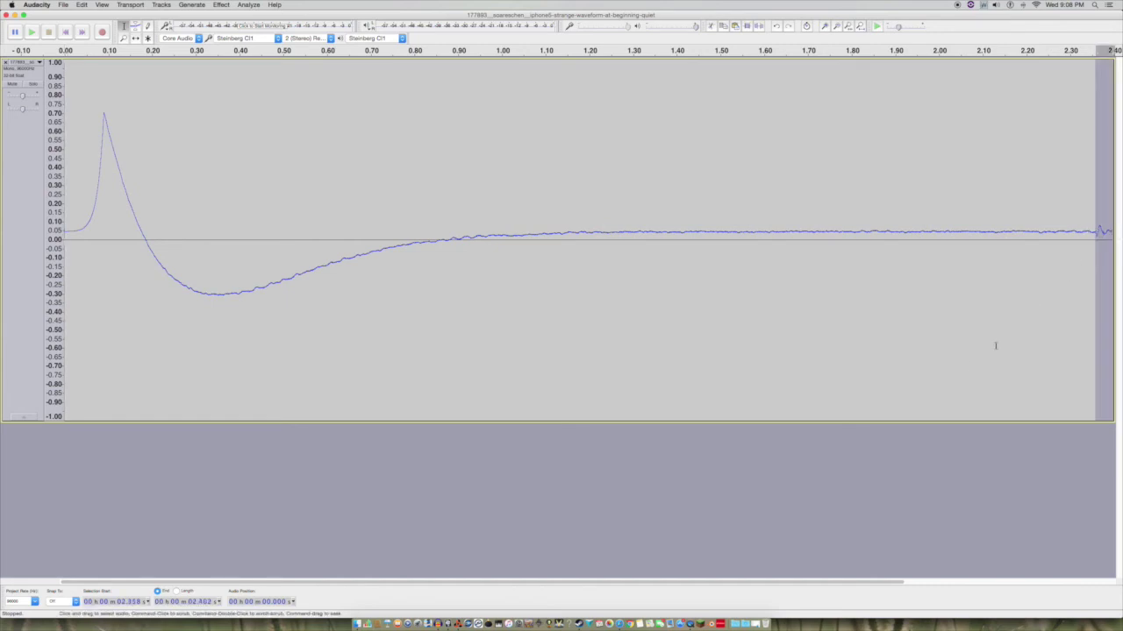
{"action": "left_click", "coordinate": [807, 494]}
{"action": "left_click_drag", "start_coordinate": [449, 235], "coordinate": [518, 237]}
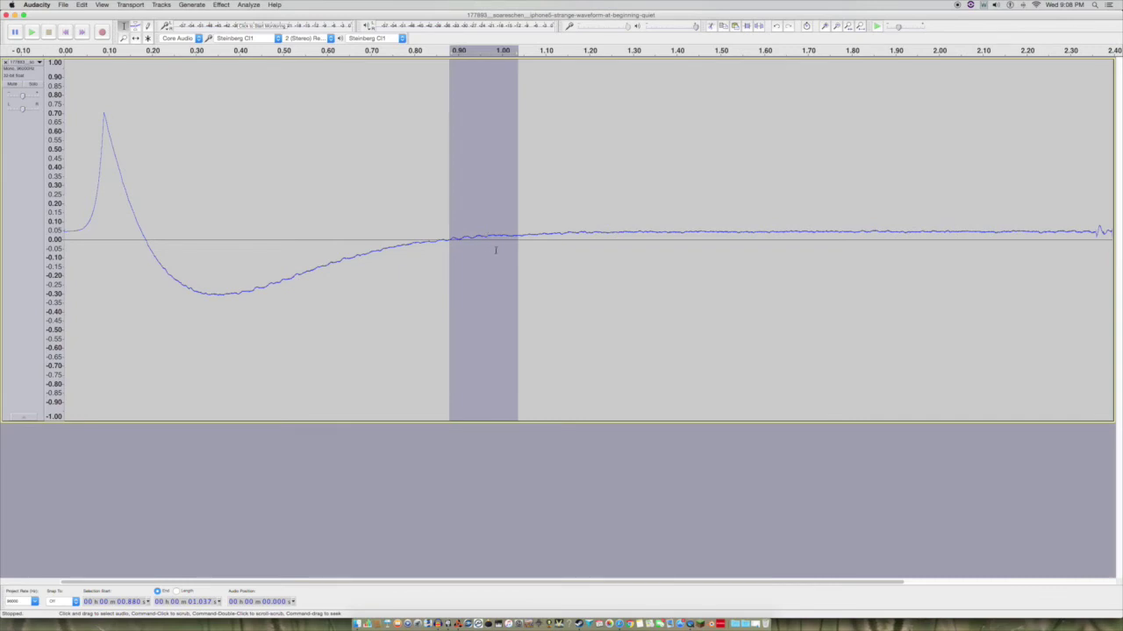
{"action": "left_click_drag", "start_coordinate": [856, 232], "coordinate": [892, 233]}
{"action": "left_click", "coordinate": [493, 297]}
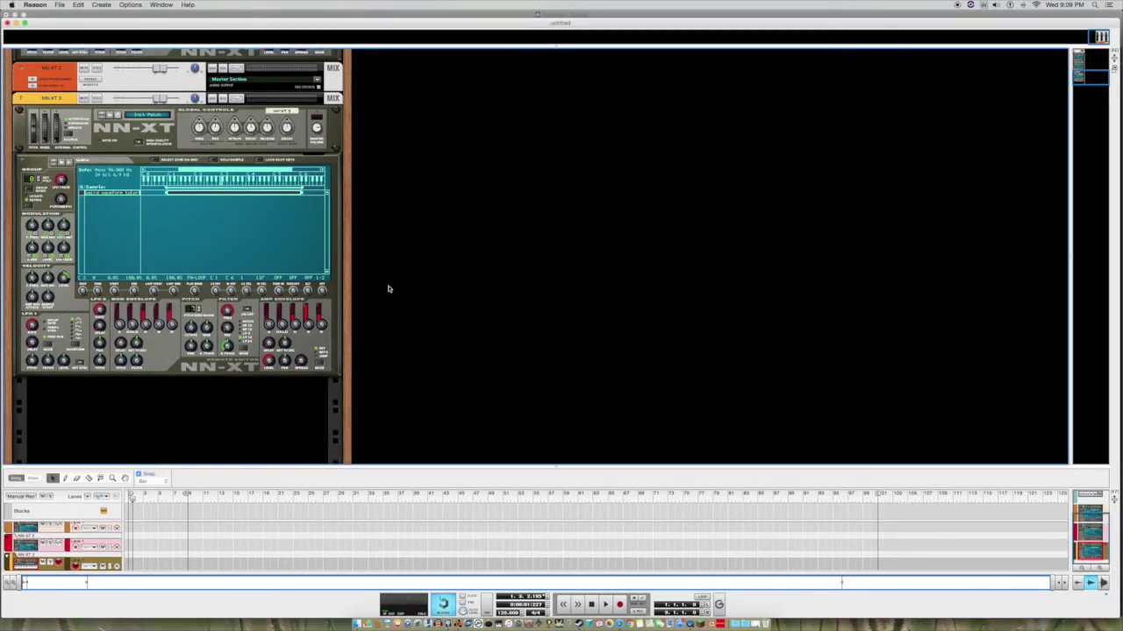
- In Reason, add another NN-XT sampler below NN-XT 3 and reset the new device to its initial patch
{"action": "scroll", "coordinate": [388, 287], "scroll_direction": "up", "scroll_amount": 1}
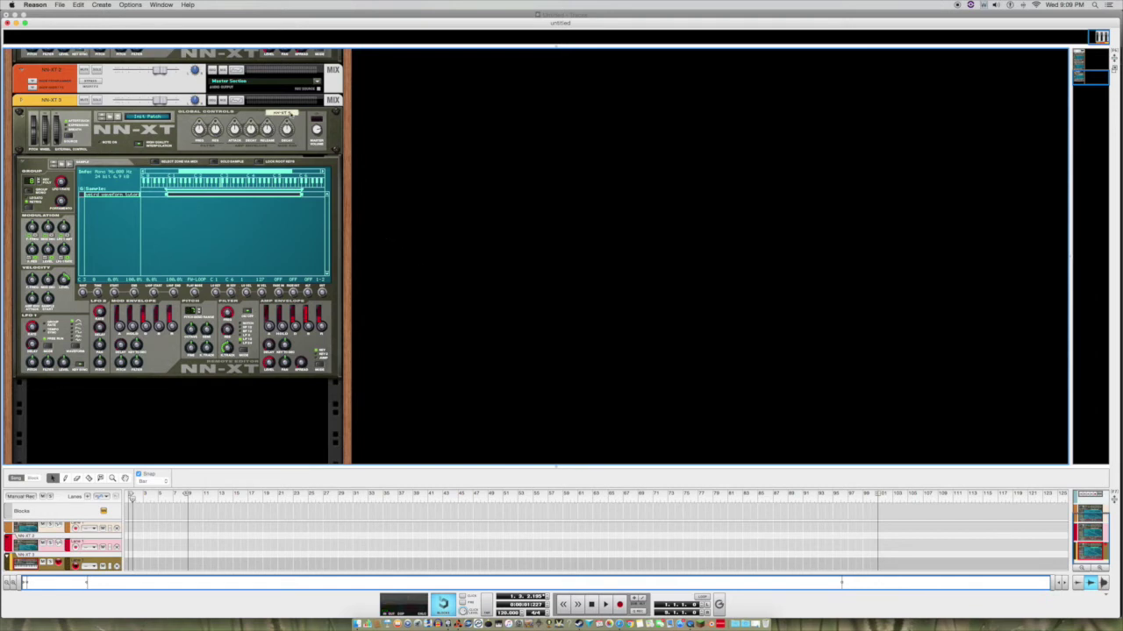
{"action": "scroll", "coordinate": [234, 240], "scroll_direction": "down", "scroll_amount": 1}
{"action": "left_click", "coordinate": [248, 229]}
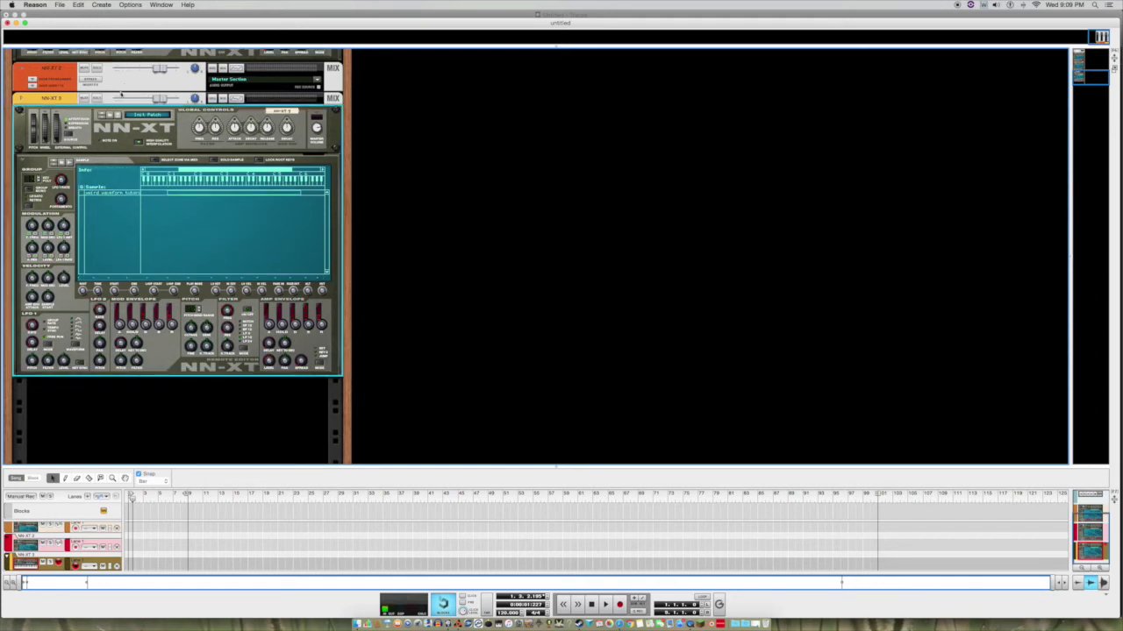
{"action": "left_click", "coordinate": [101, 4]}
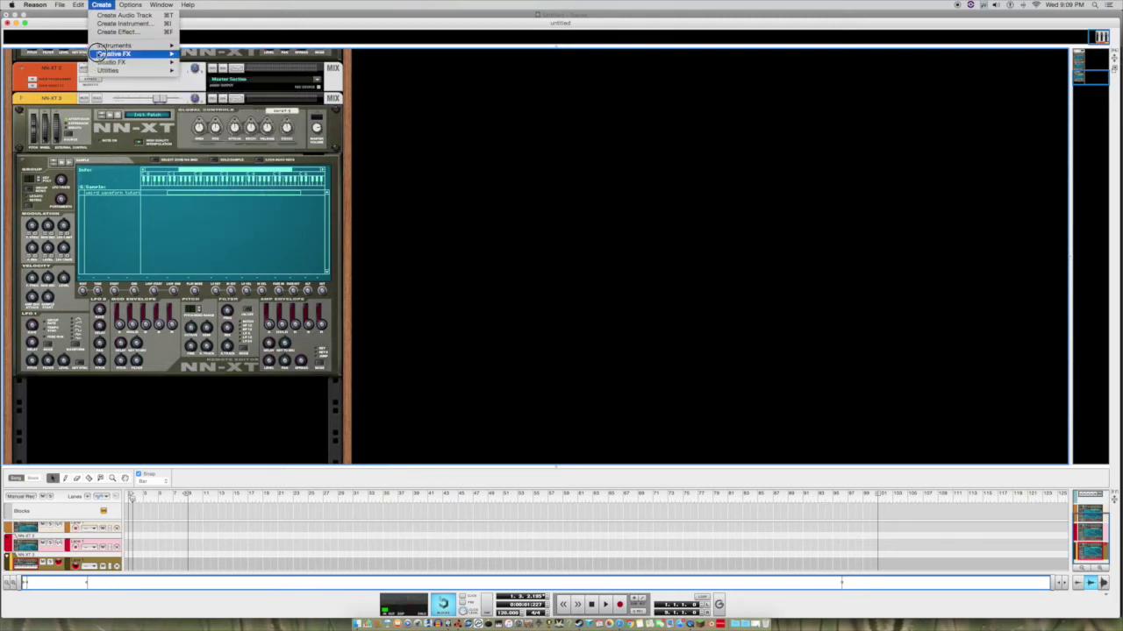
{"action": "mouse_move", "coordinate": [112, 45]}
{"action": "left_click", "coordinate": [226, 114]}
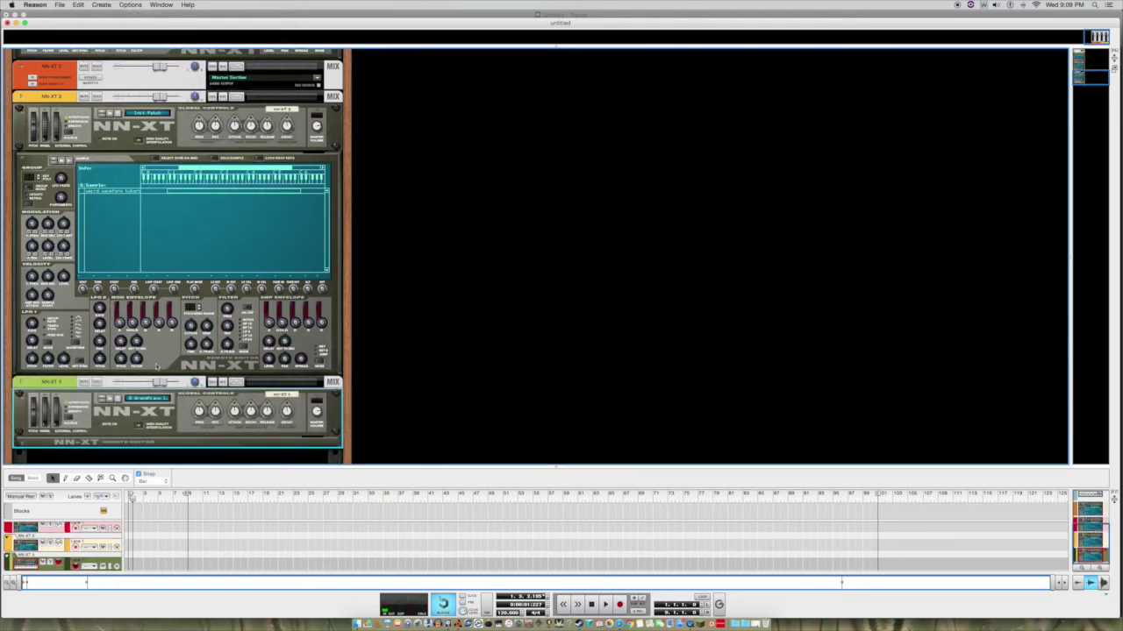
{"action": "right_click", "coordinate": [123, 421]}
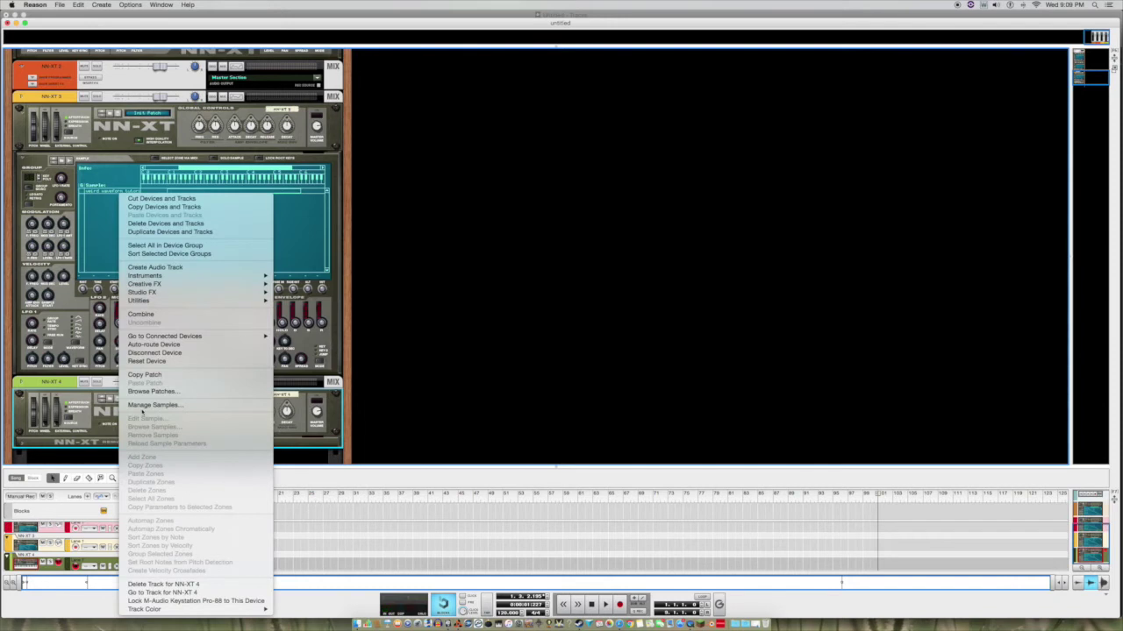
{"action": "left_click", "coordinate": [150, 362]}
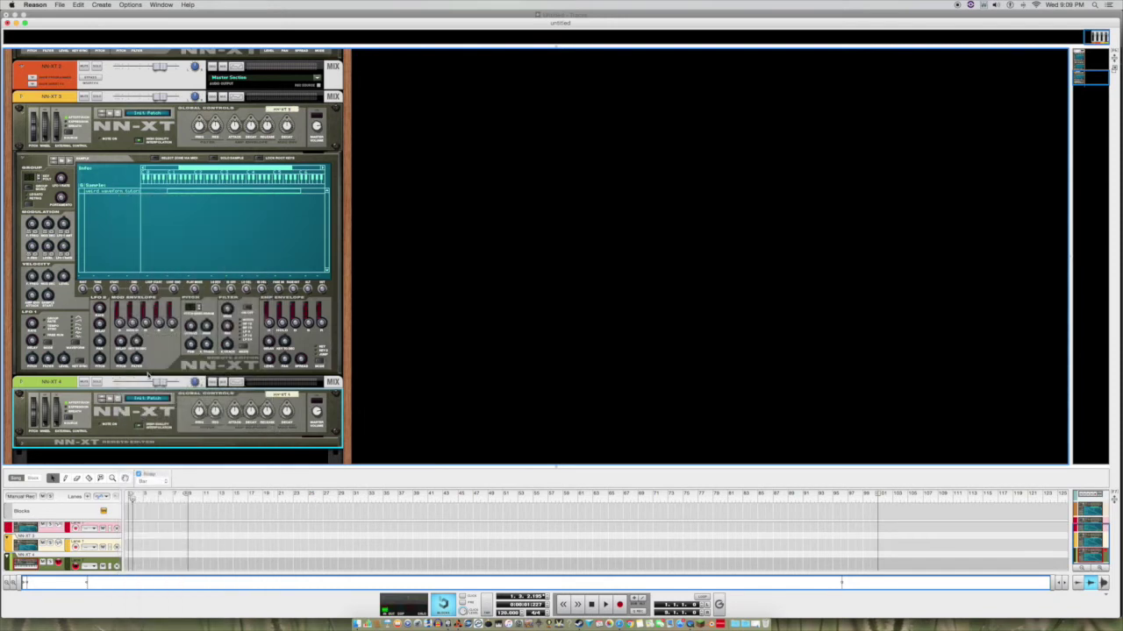
{"action": "scroll", "coordinate": [147, 377], "scroll_direction": "down", "scroll_amount": 2}
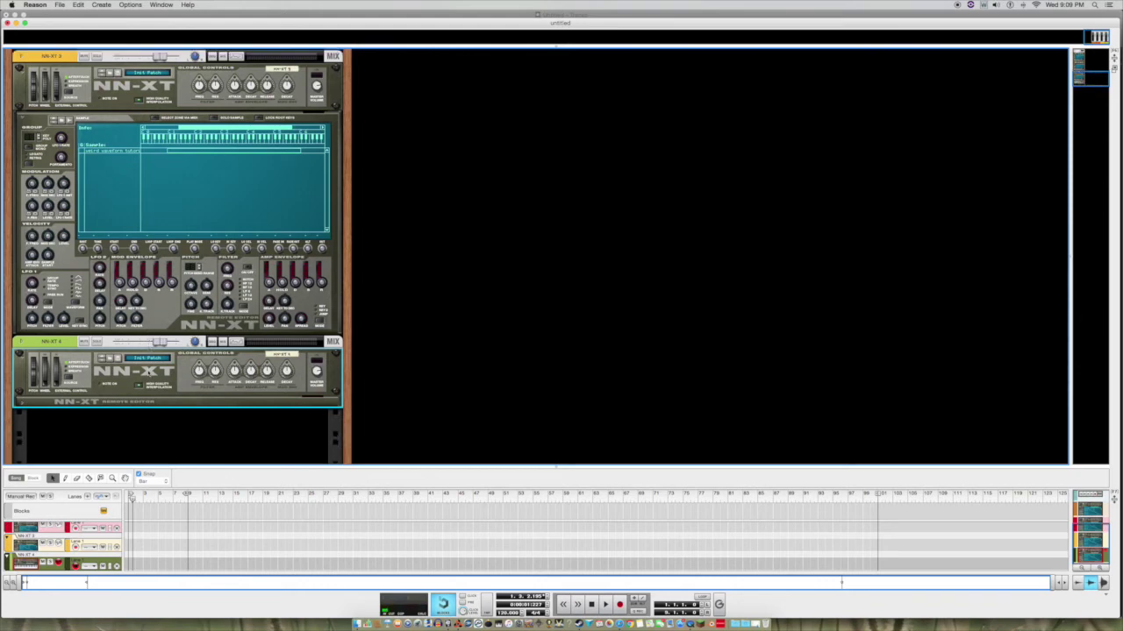
{"action": "scroll", "coordinate": [532, 321], "scroll_direction": "down", "scroll_amount": 2}
- Switch to Logic Pro X to check the running recording on the Audio 1 track, and return to Reason
{"action": "key", "text": "super+Tab"}
{"action": "key", "text": "super+Tab"}
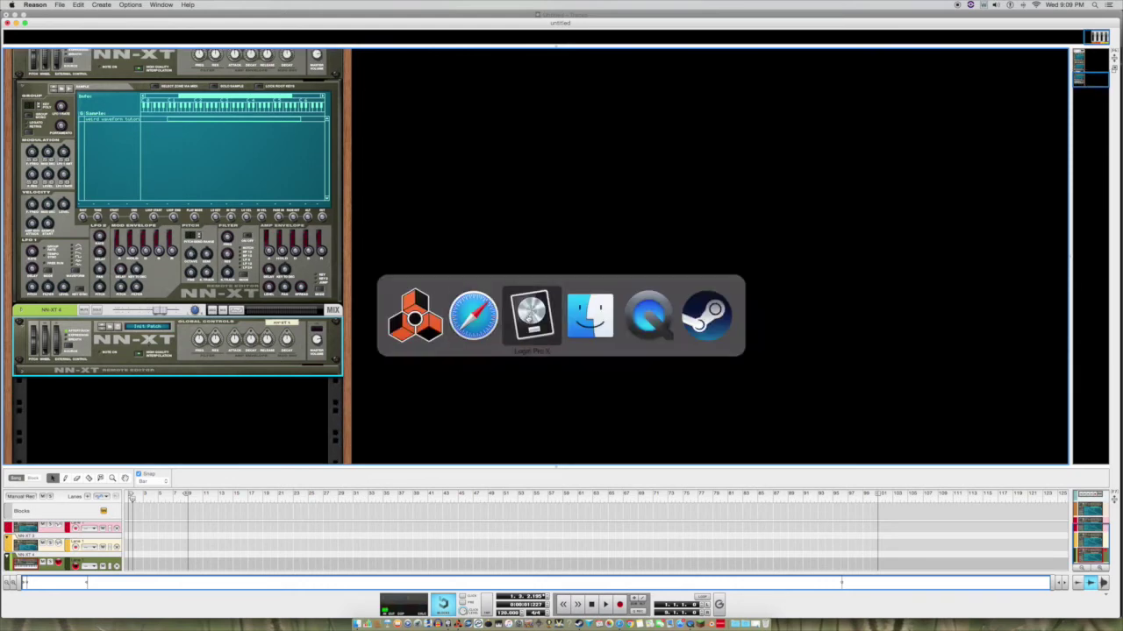
{"action": "key", "text": "super+Tab"}
{"action": "key", "text": "super+Tab"}
{"action": "key", "text": "super+Tab"}
{"action": "key", "text": "super+Tab"}
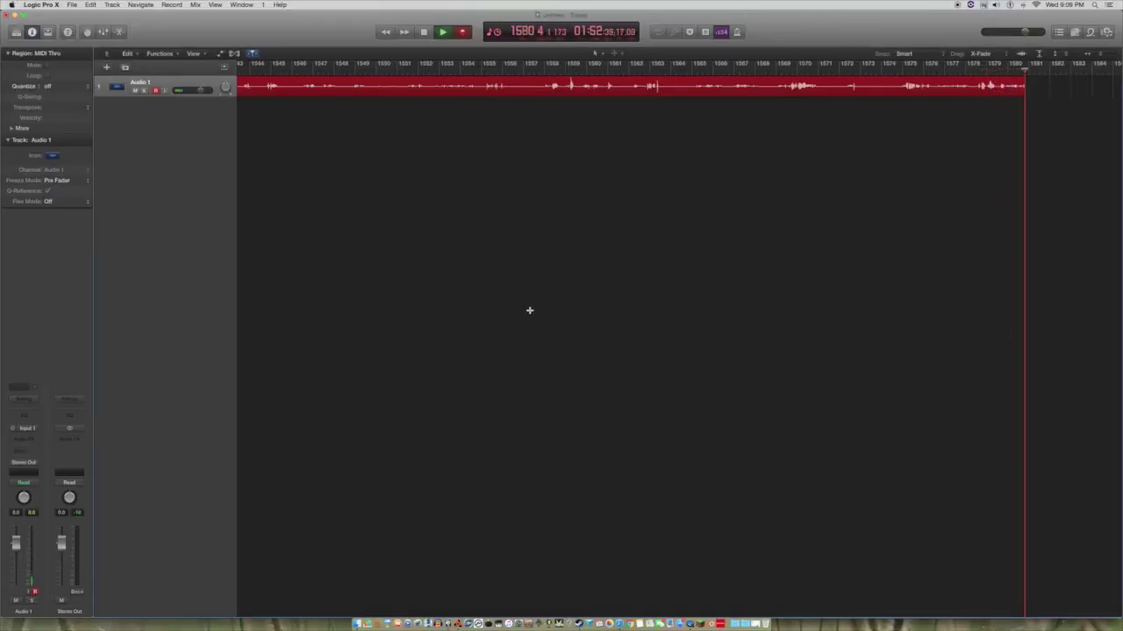
{"action": "key", "text": "super+Tab"}
{"action": "key", "text": "super+Tab"}
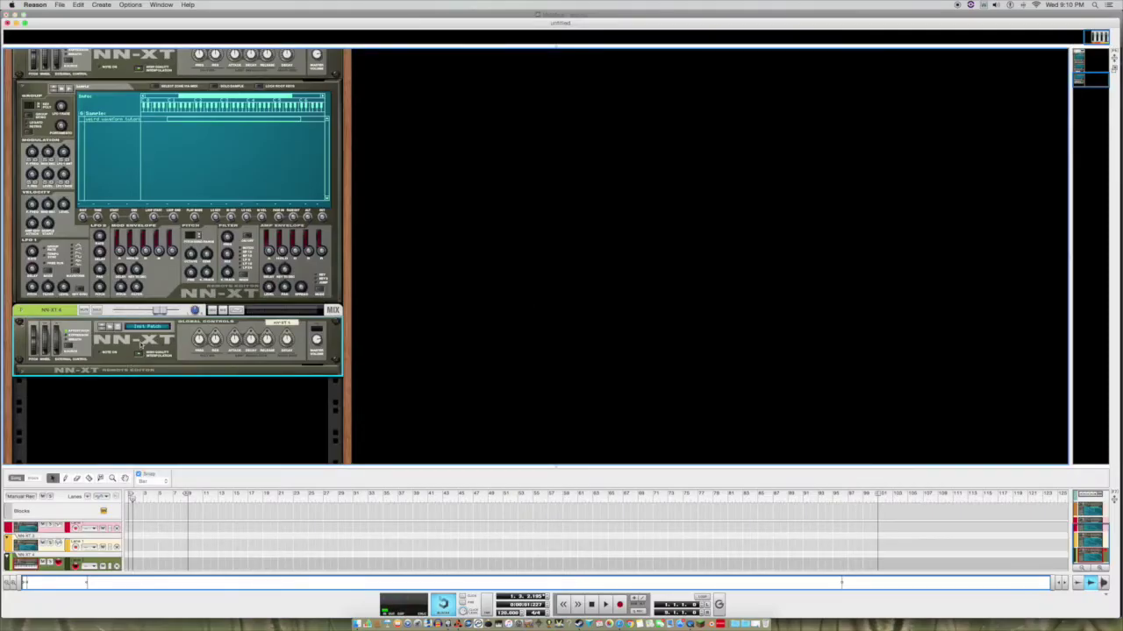
- Unfold the NN-XT 4 remote editor and load weird wave 2.wav from the Desktop as its sample
{"action": "left_click", "coordinate": [21, 372]}
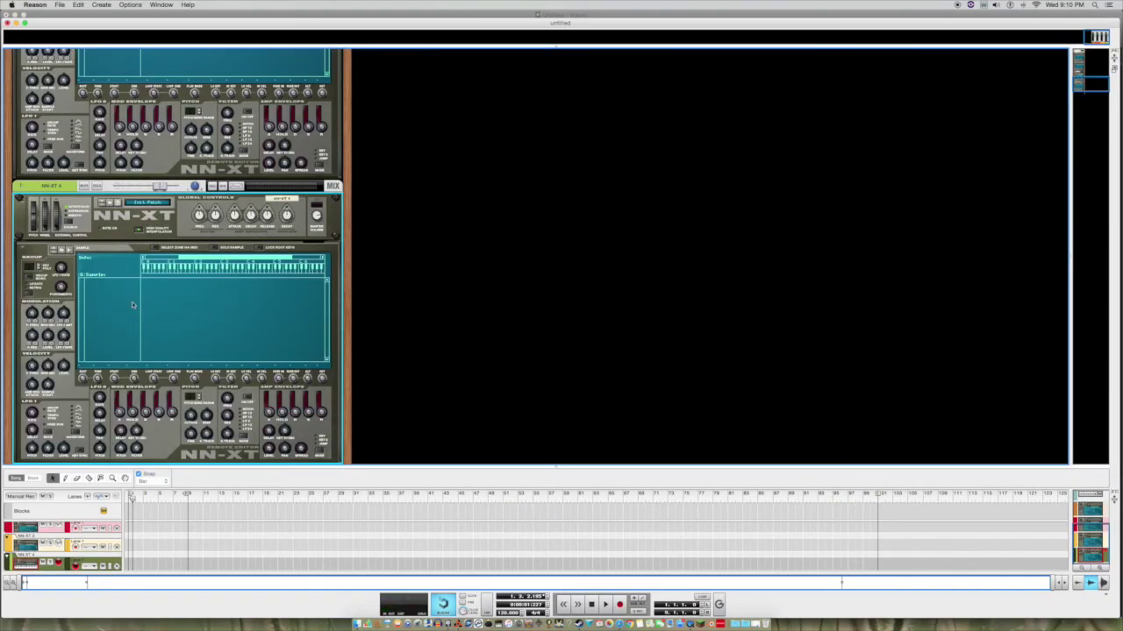
{"action": "left_click", "coordinate": [66, 251]}
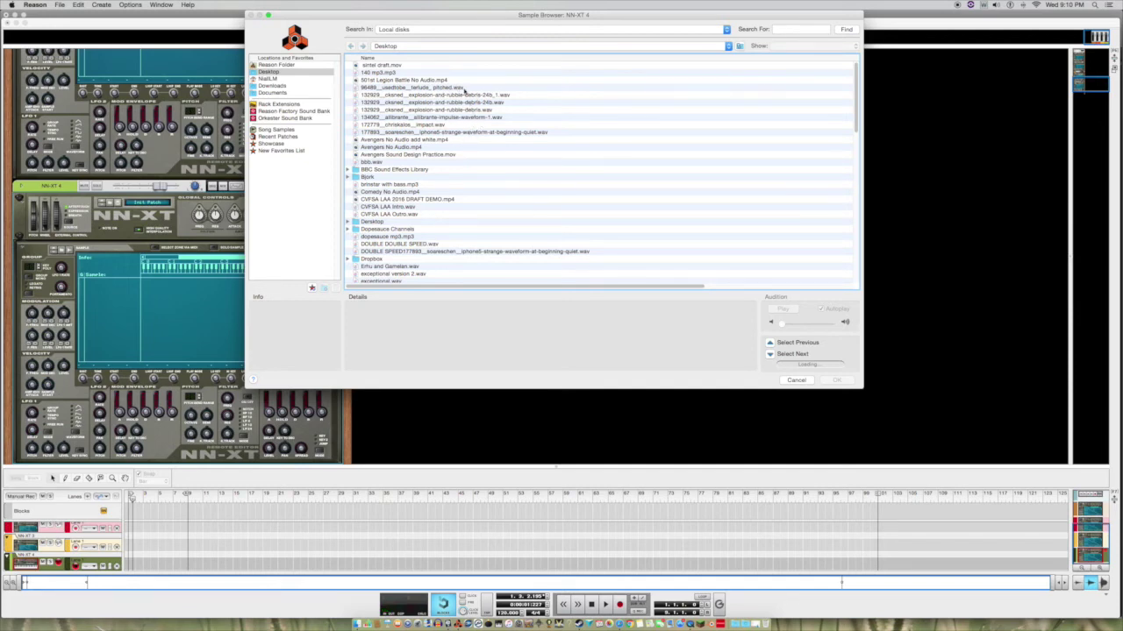
{"action": "scroll", "coordinate": [467, 95], "scroll_direction": "down", "scroll_amount": 10}
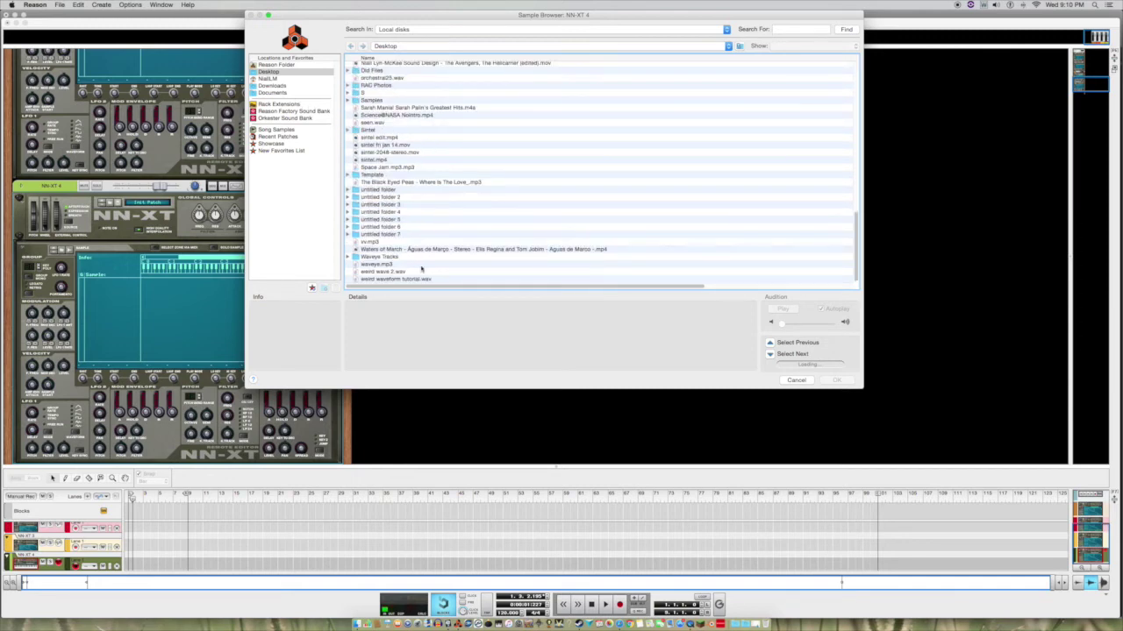
{"action": "double_click", "coordinate": [395, 277]}
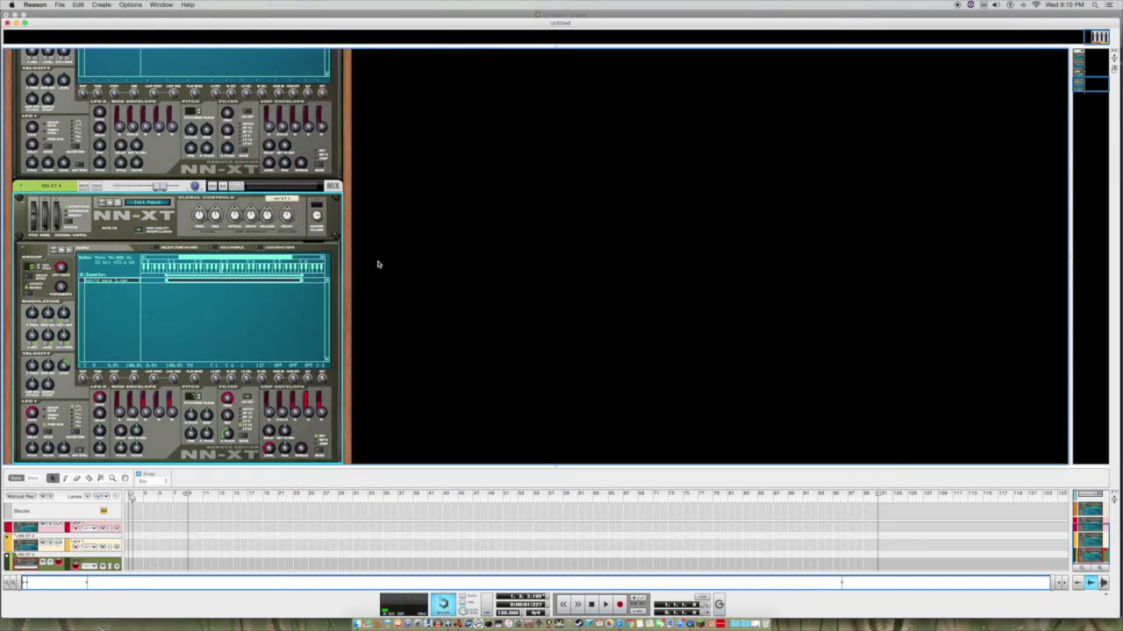
{"action": "scroll", "coordinate": [177, 290], "scroll_direction": "down", "scroll_amount": 1}
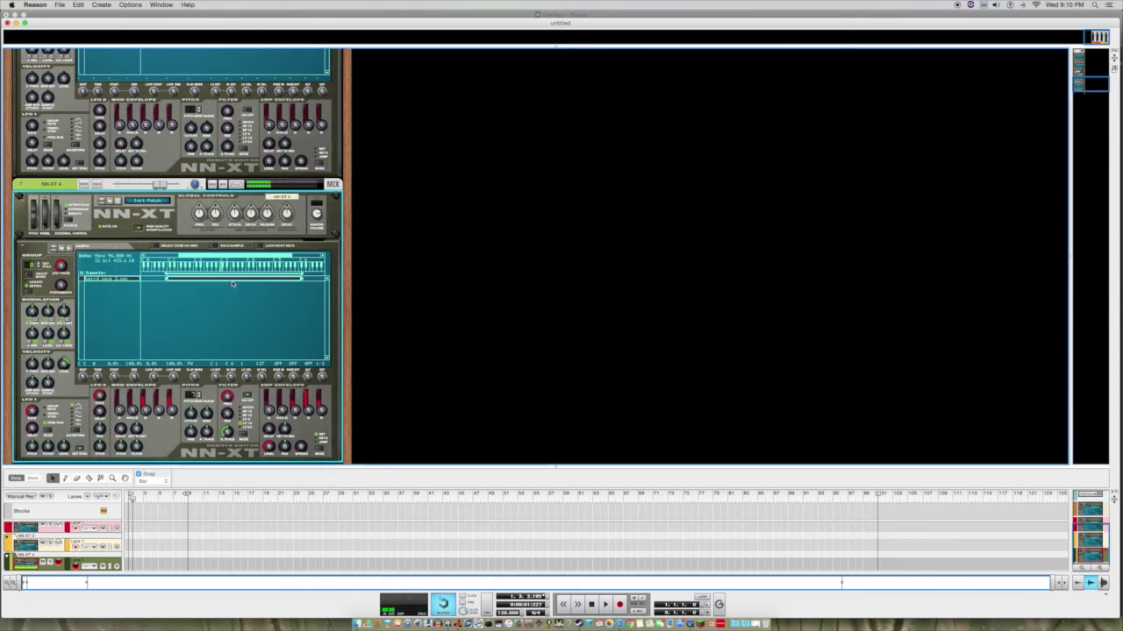
{"action": "right_click", "coordinate": [262, 275]}
{"action": "left_click", "coordinate": [574, 376]}
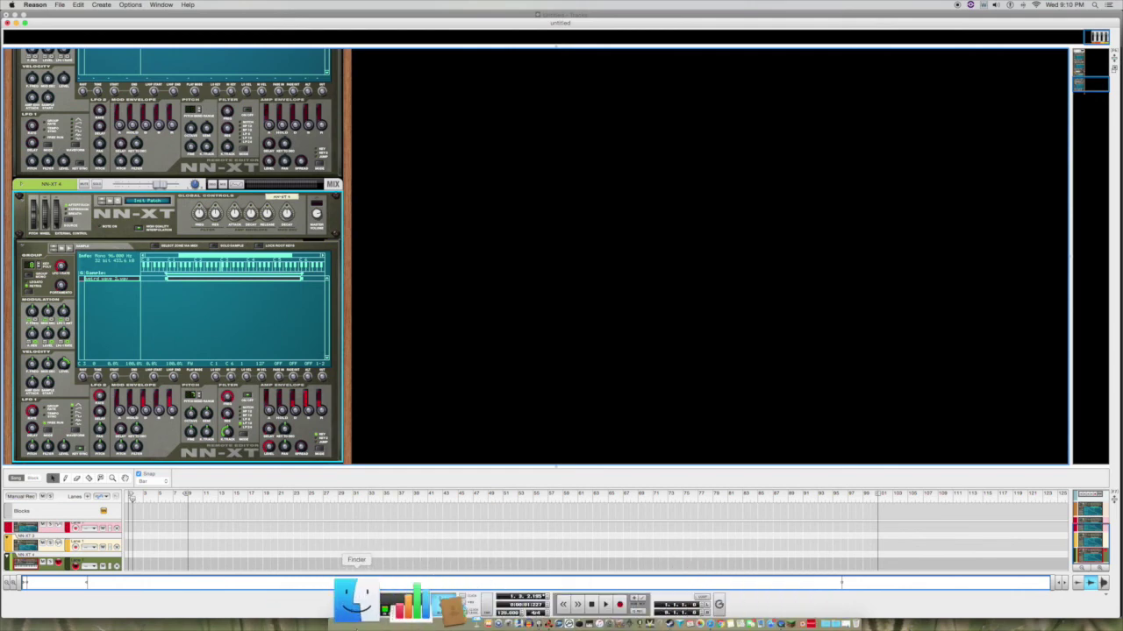
- Look up the DOUBLE SPEED iphone5-strange-waveform file in Finder's Desktop and 177893 search results, and return to Reason
{"action": "left_click", "coordinate": [344, 612]}
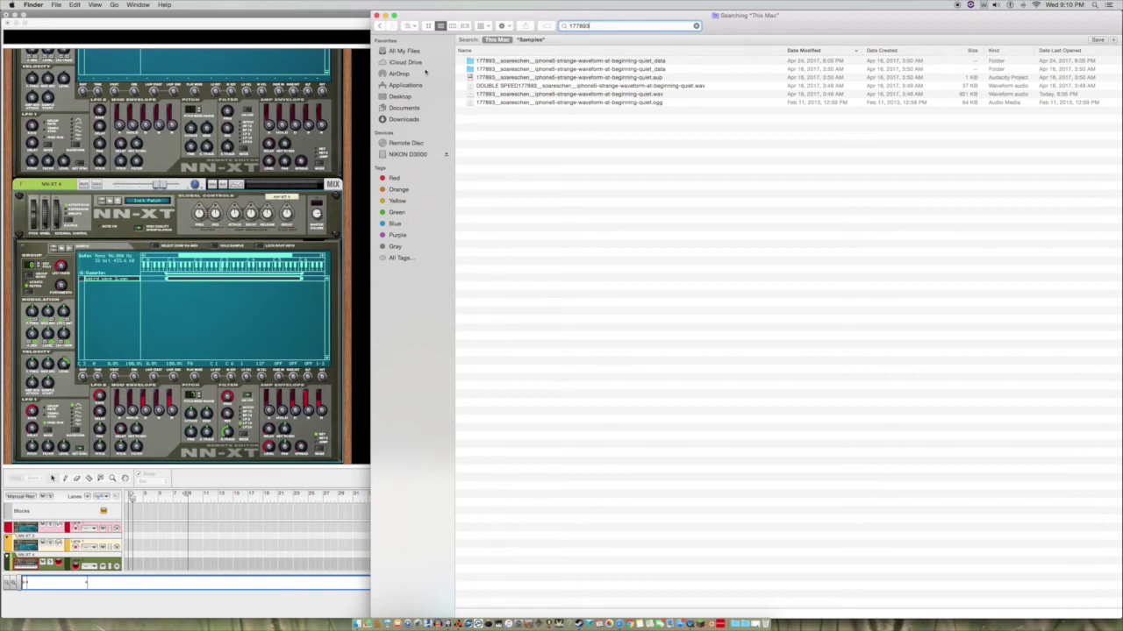
{"action": "left_click", "coordinate": [405, 96]}
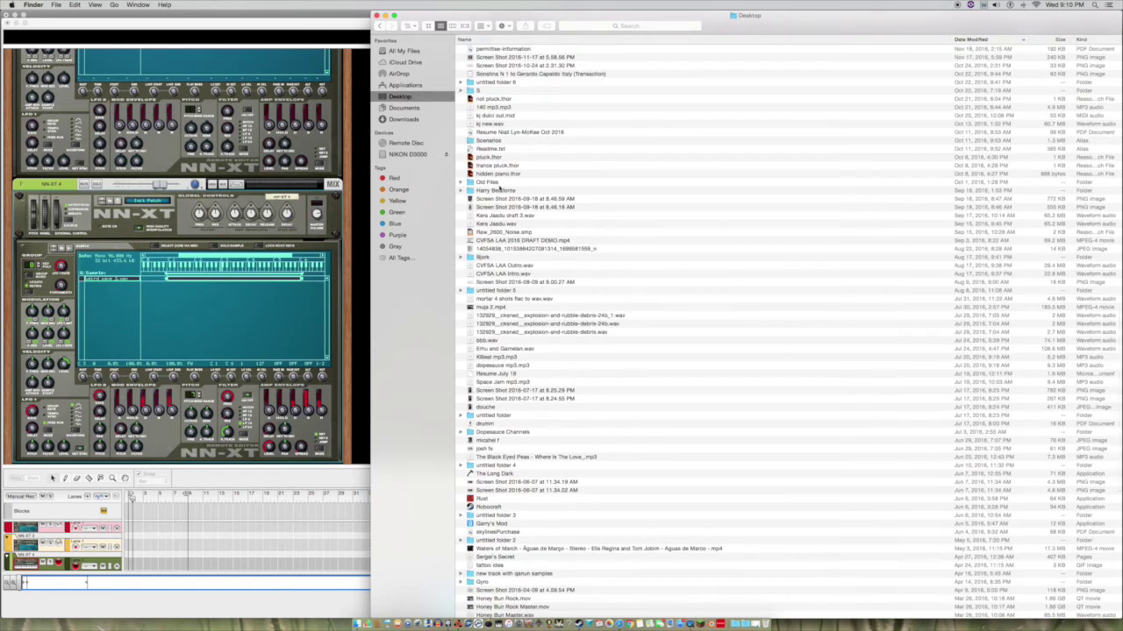
{"action": "left_click", "coordinate": [378, 25]}
{"action": "left_click", "coordinate": [527, 86]}
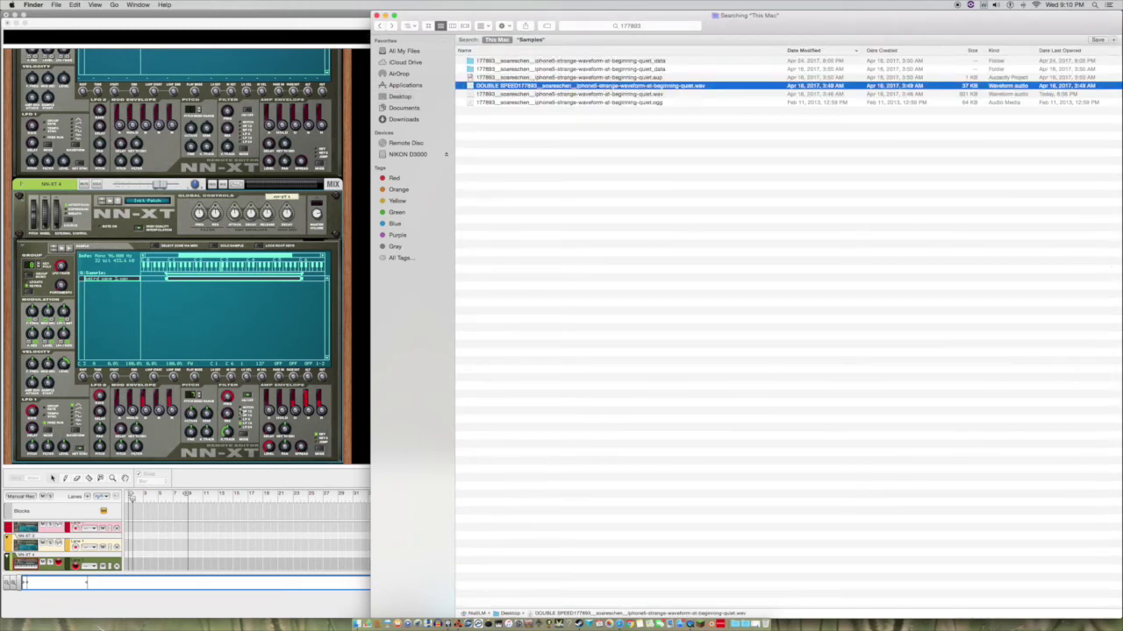
{"action": "left_click", "coordinate": [243, 311]}
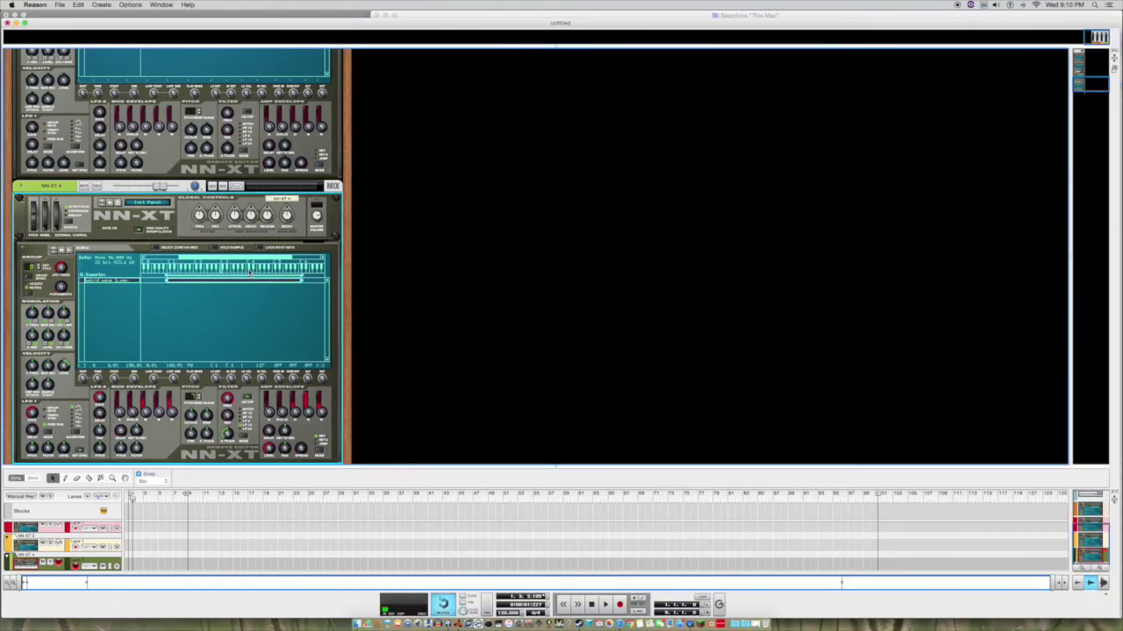
- Replace the weird wave 2.wav zone in NN-XT 4 with the DOUBLE SPEED iphone5-strange-waveform-at-beginning-quiet.wav sample from the Desktop
{"action": "key", "text": "Delete"}
{"action": "left_click", "coordinate": [62, 251]}
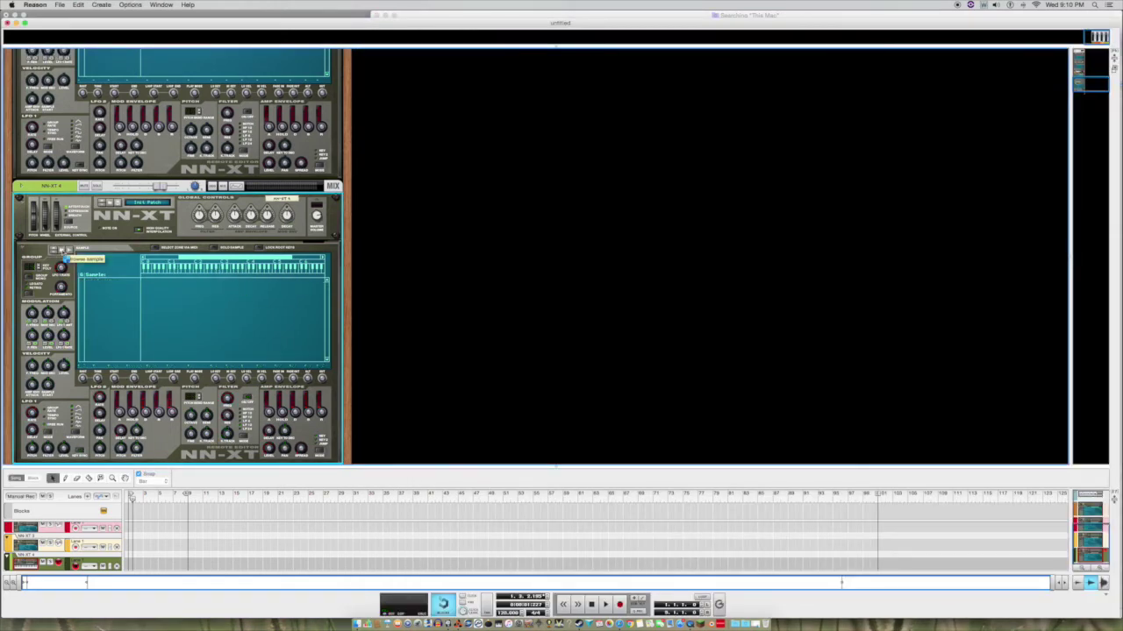
{"action": "scroll", "coordinate": [614, 140], "scroll_direction": "up", "scroll_amount": 10}
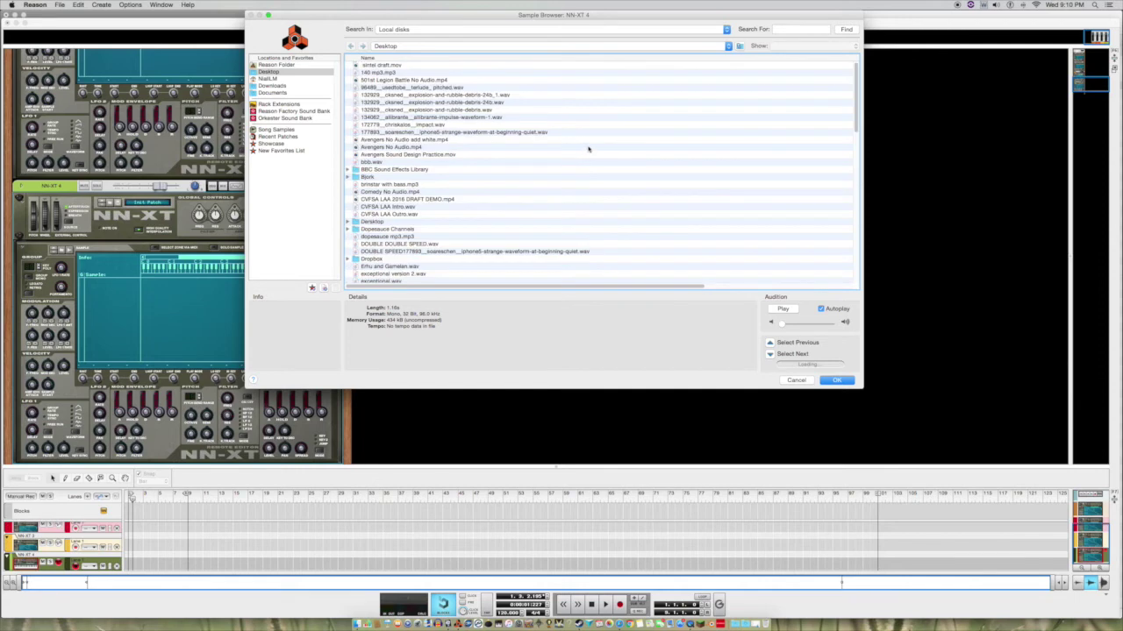
{"action": "double_click", "coordinate": [421, 250]}
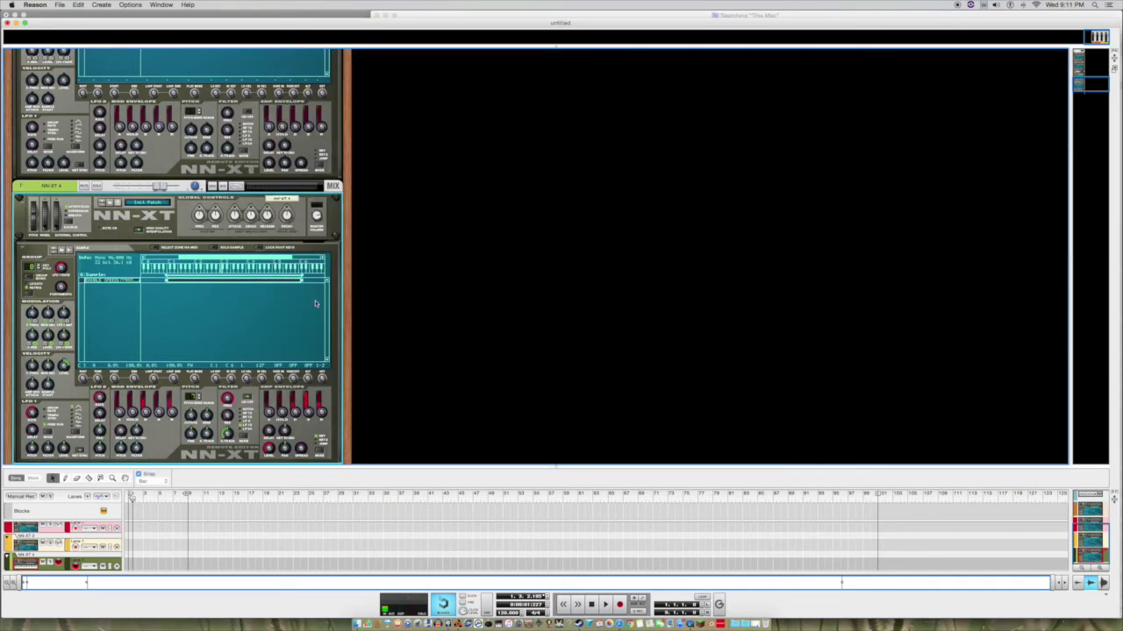
- Open the DOUBLE SPEED sample for editing and crop off the small noisy bump at its very end
{"action": "right_click", "coordinate": [263, 286]}
{"action": "left_click", "coordinate": [309, 421]}
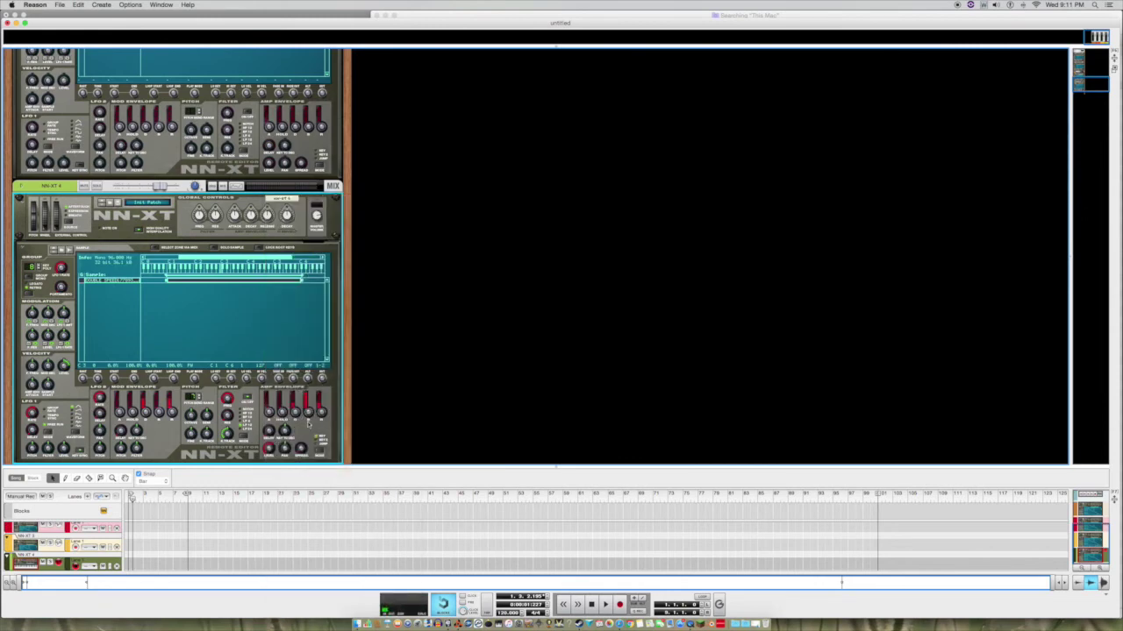
{"action": "right_click", "coordinate": [254, 290]}
{"action": "left_click", "coordinate": [273, 420]}
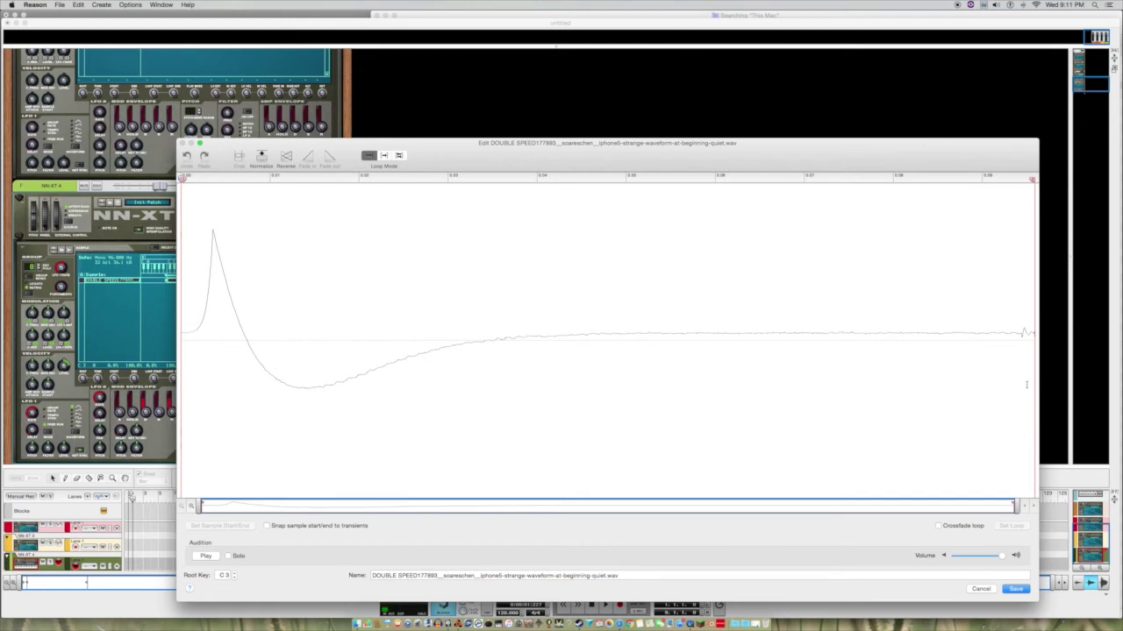
{"action": "left_click_drag", "start_coordinate": [1033, 179], "coordinate": [1017, 181]}
{"action": "left_click", "coordinate": [239, 158]}
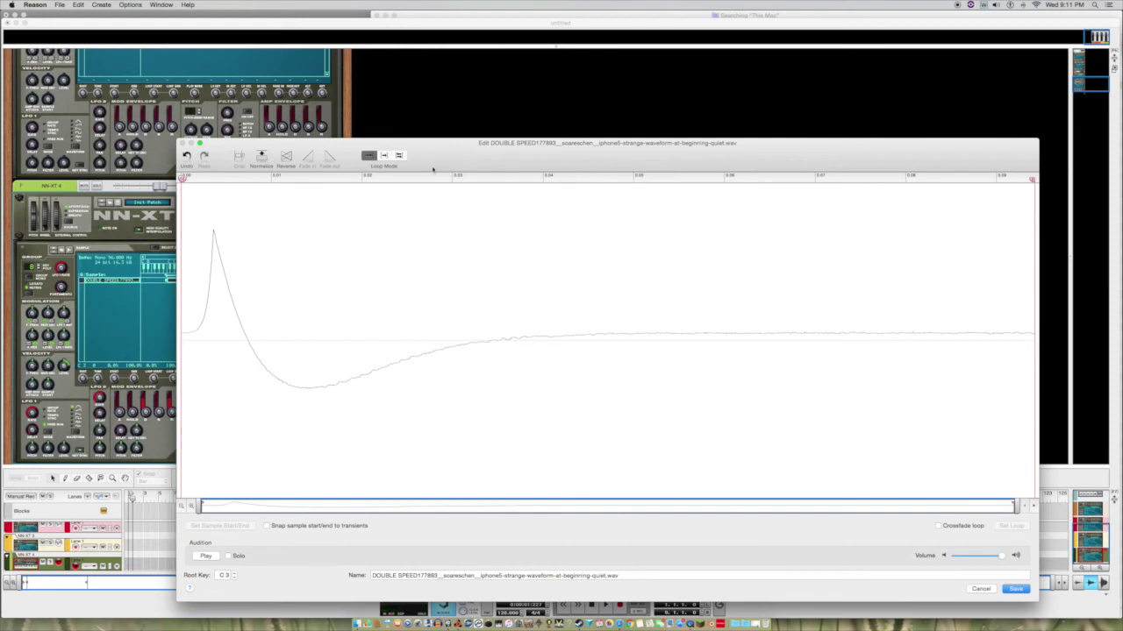
- Set the cropped sample to loop forward, audition it, save the edit and deselect its zone
{"action": "left_click", "coordinate": [383, 157]}
{"action": "left_click", "coordinate": [209, 556]}
{"action": "left_click", "coordinate": [213, 559]}
{"action": "key", "text": "Return"}
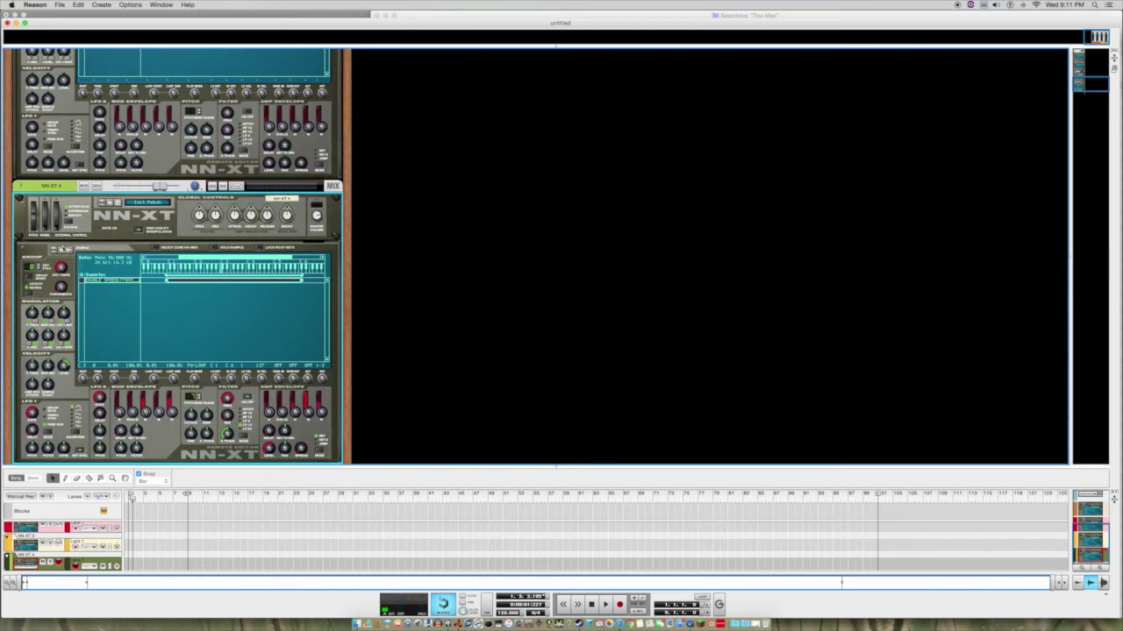
{"action": "left_click", "coordinate": [251, 310]}
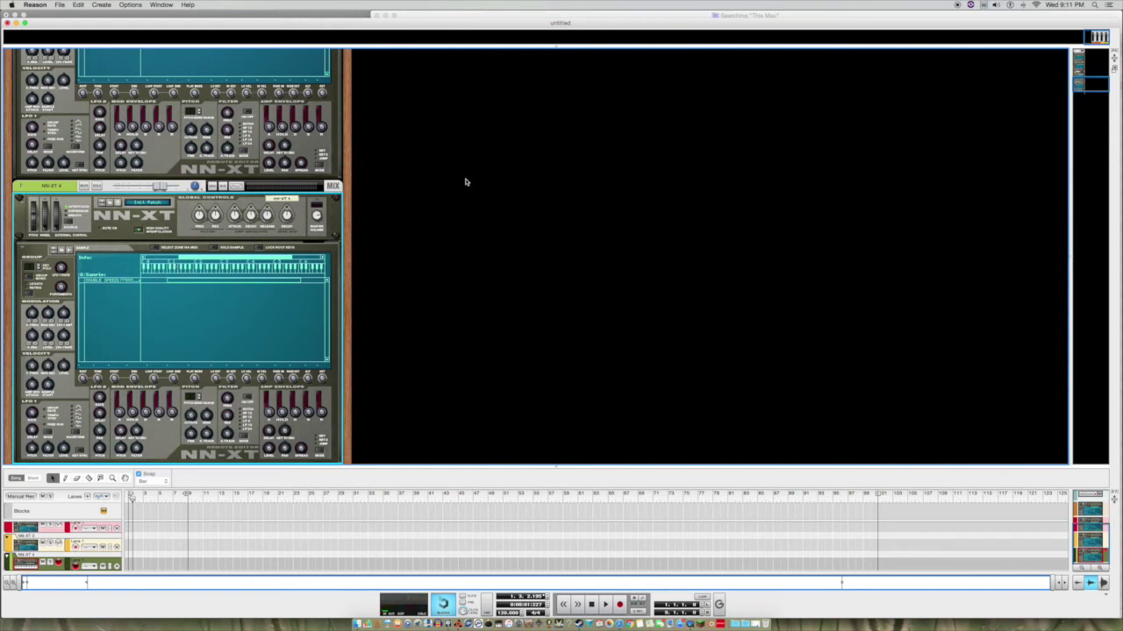
{"action": "left_click", "coordinate": [59, 5]}
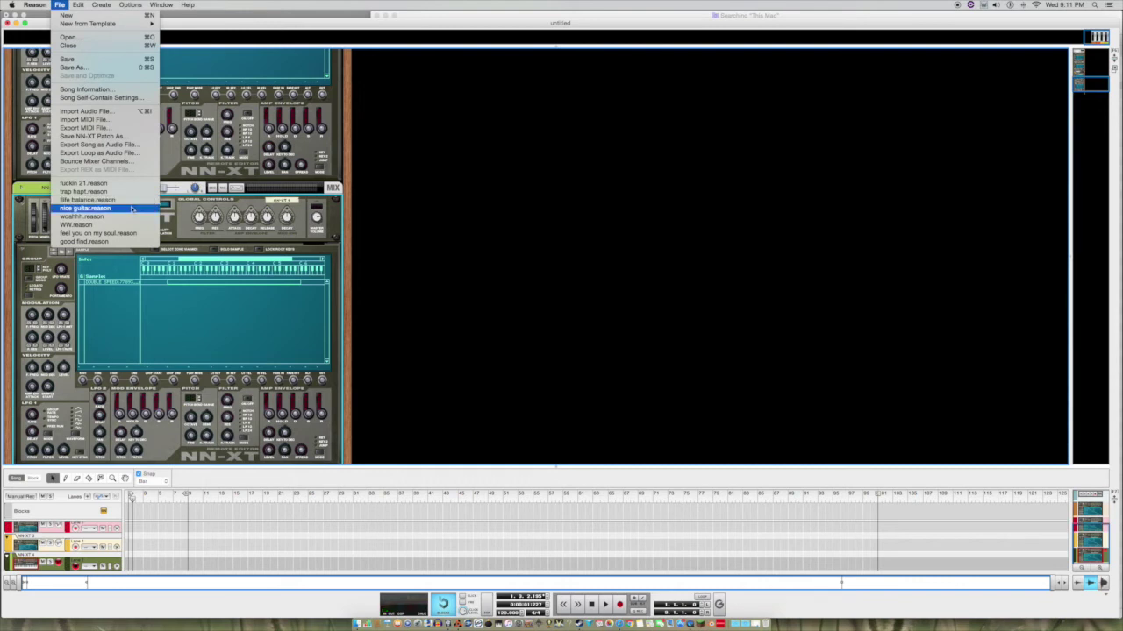
{"action": "left_click", "coordinate": [132, 208]}
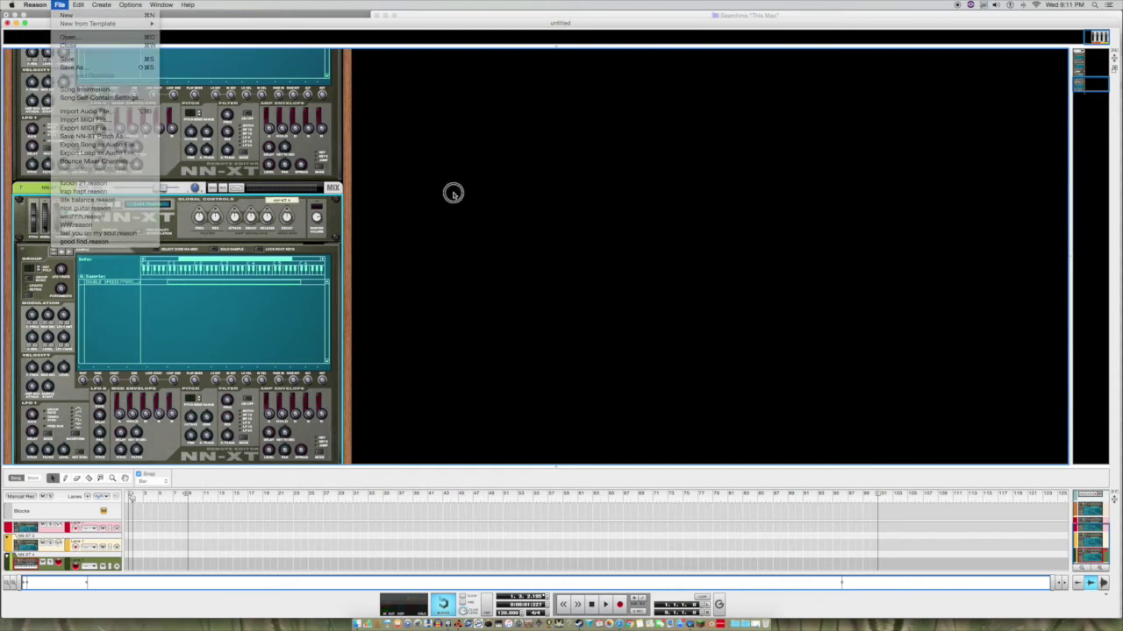
{"action": "left_click", "coordinate": [296, 282]}
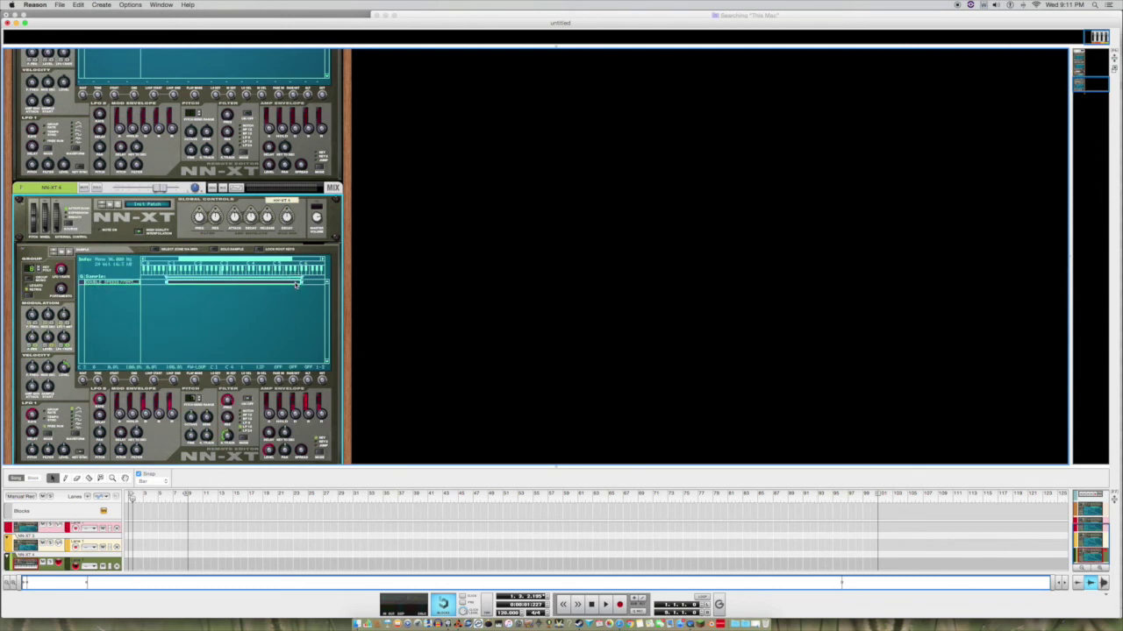
- With no zone selected, load DOUBLE DOUBLE SPEED.wav into NN-XT 4 as a second sample zone
{"action": "left_click", "coordinate": [232, 312]}
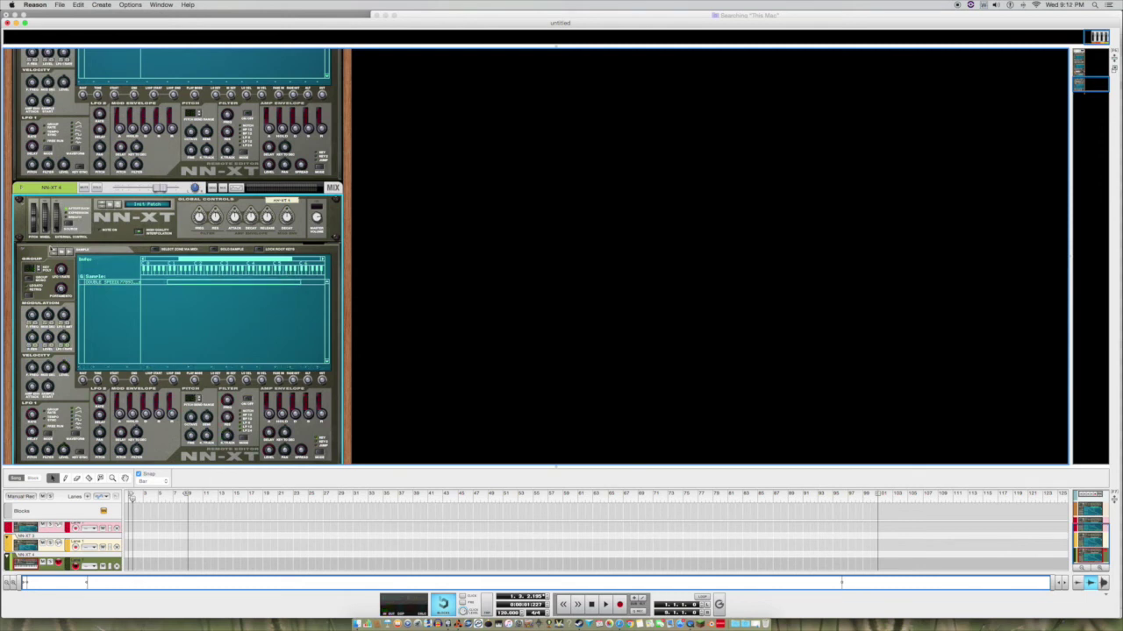
{"action": "left_click", "coordinate": [54, 251]}
{"action": "double_click", "coordinate": [425, 244]}
{"action": "left_click", "coordinate": [175, 334]}
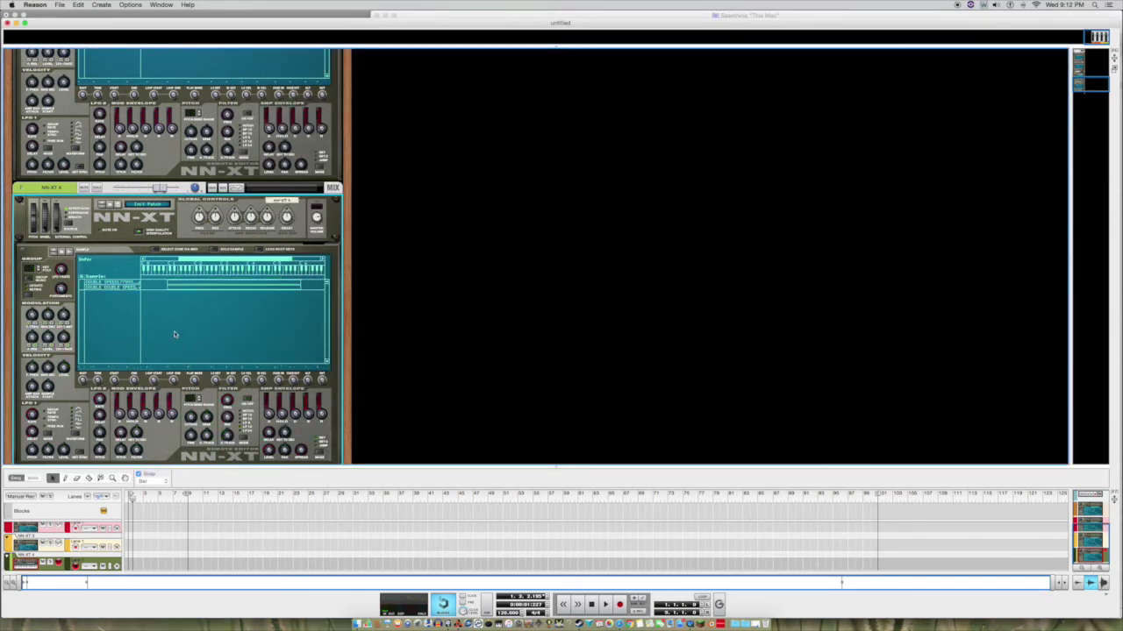
- Edit DOUBLE DOUBLE SPEED.wav so it ends just before the final bump and loops forward, and save it
{"action": "left_click", "coordinate": [174, 289]}
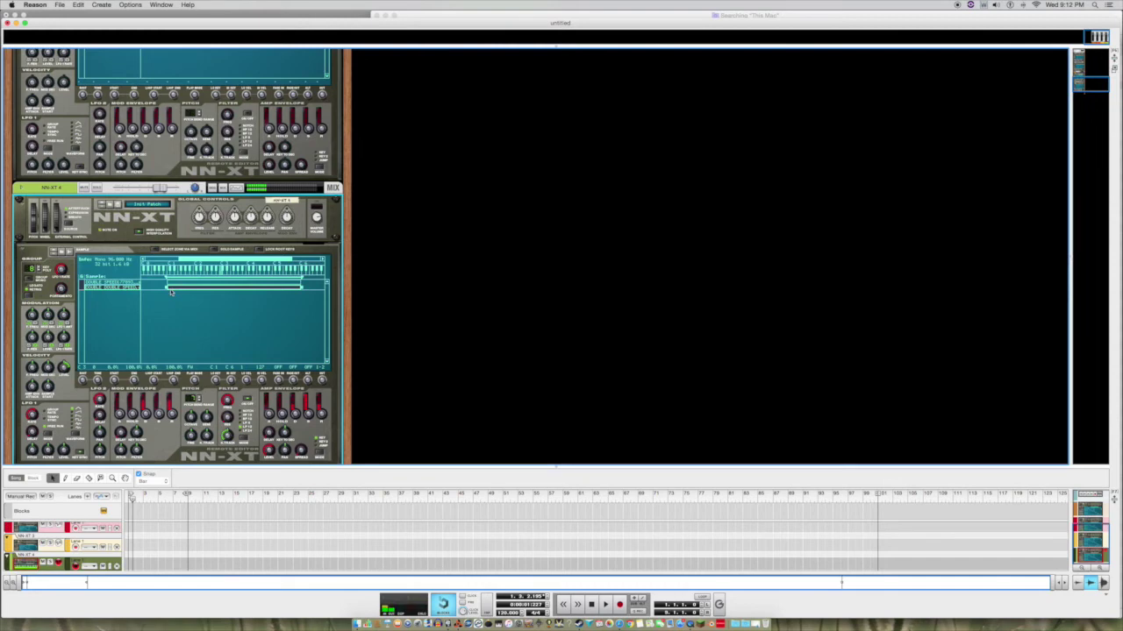
{"action": "right_click", "coordinate": [176, 291]}
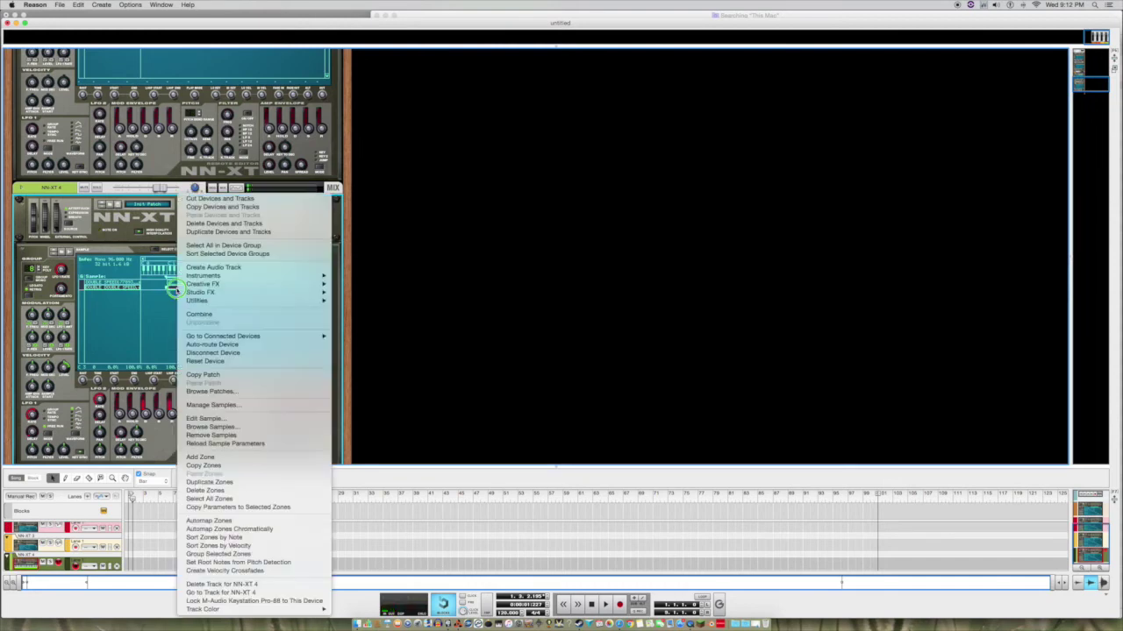
{"action": "left_click", "coordinate": [241, 421]}
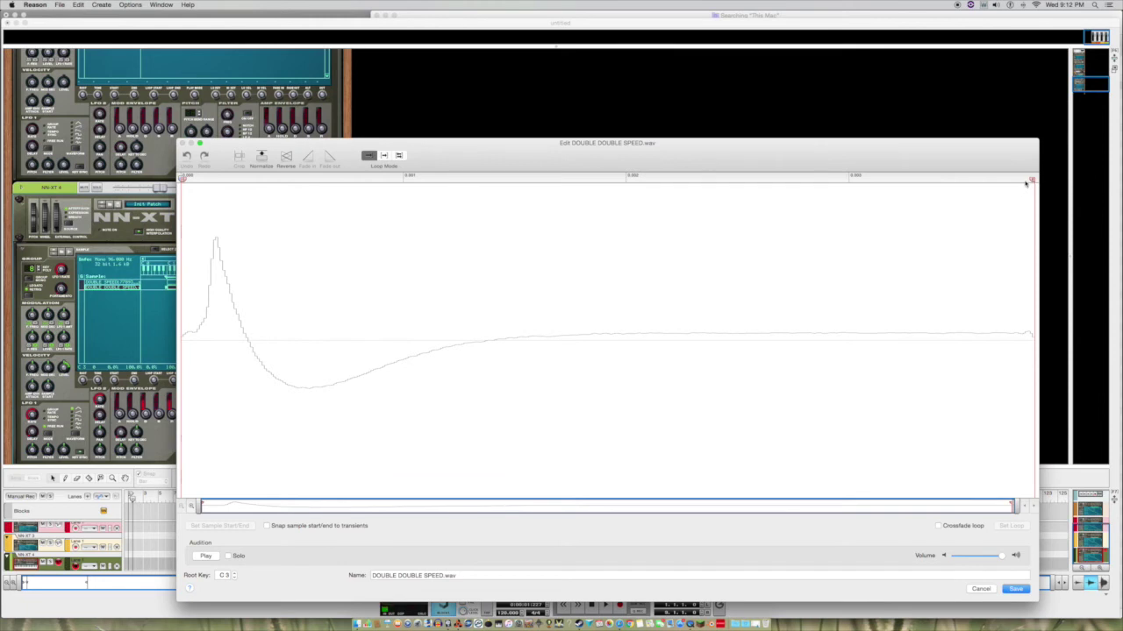
{"action": "left_click_drag", "start_coordinate": [1031, 181], "coordinate": [1009, 182]}
{"action": "left_click", "coordinate": [384, 155]}
{"action": "key", "text": "Return"}
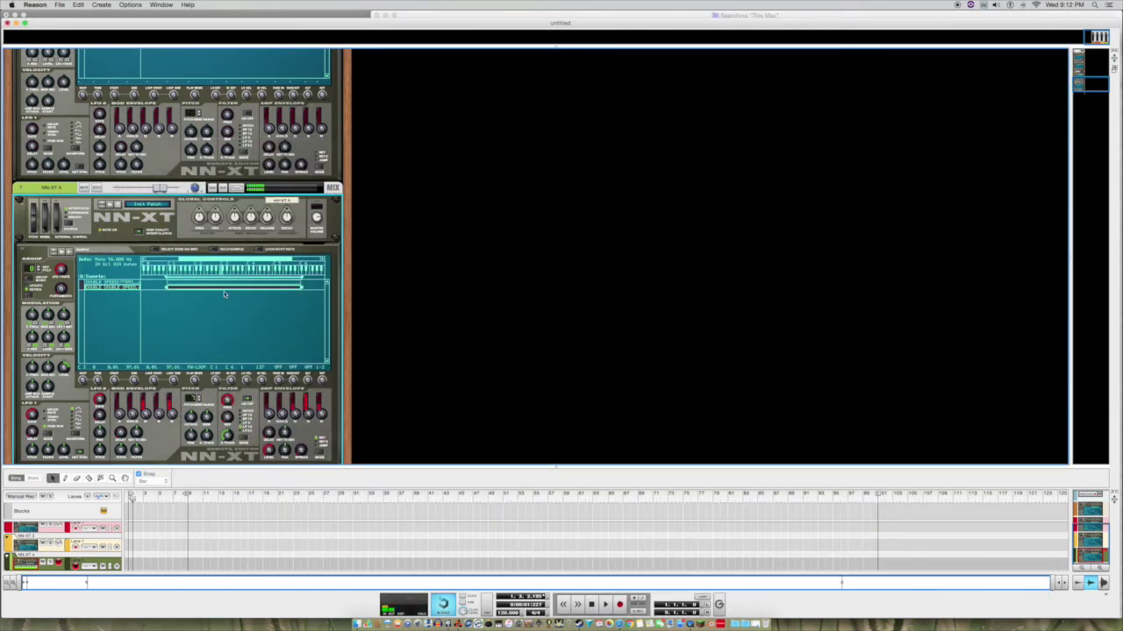
- Offset the zones' key ranges, placing DOUBLE DOUBLE SPEED on the higher keys and DOUBLE SPEED on the lower keys
{"action": "left_click_drag", "start_coordinate": [226, 292], "coordinate": [270, 302]}
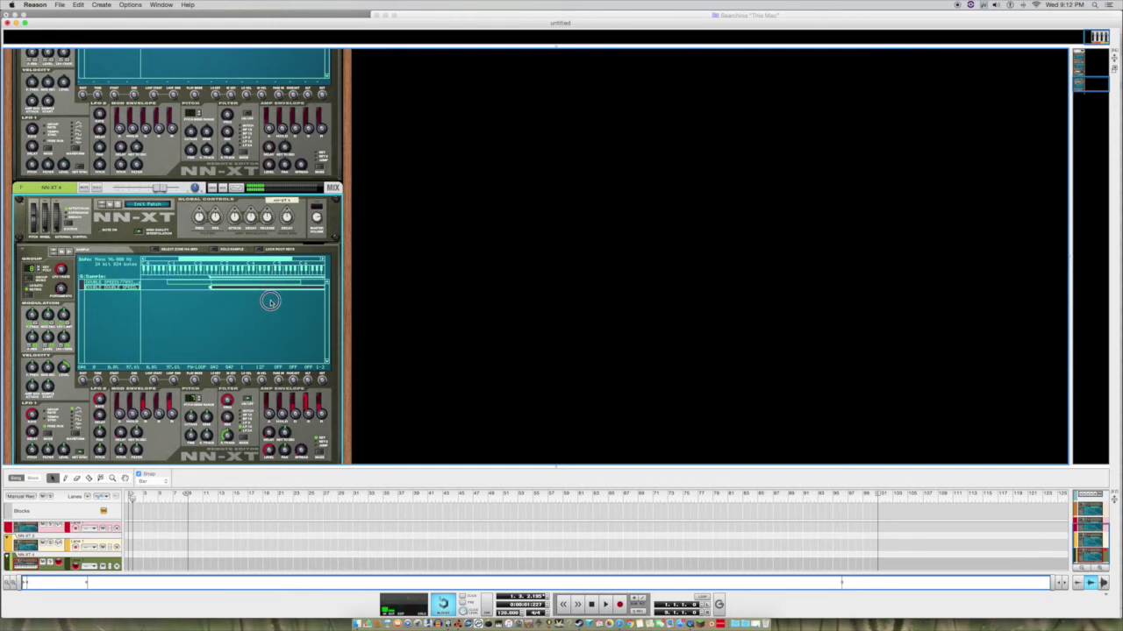
{"action": "left_click", "coordinate": [200, 282]}
{"action": "left_click_drag", "start_coordinate": [201, 283], "coordinate": [173, 289]}
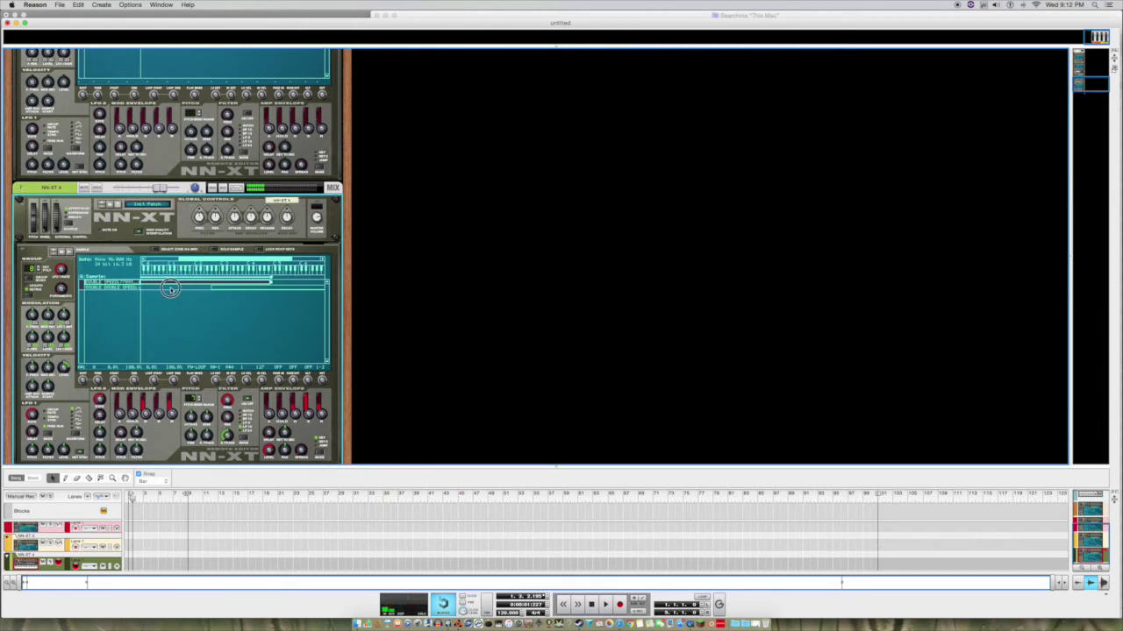
{"action": "left_click_drag", "start_coordinate": [173, 289], "coordinate": [176, 292]}
{"action": "left_click_drag", "start_coordinate": [277, 291], "coordinate": [320, 294]}
{"action": "left_click", "coordinate": [198, 292]}
{"action": "left_click", "coordinate": [210, 291]}
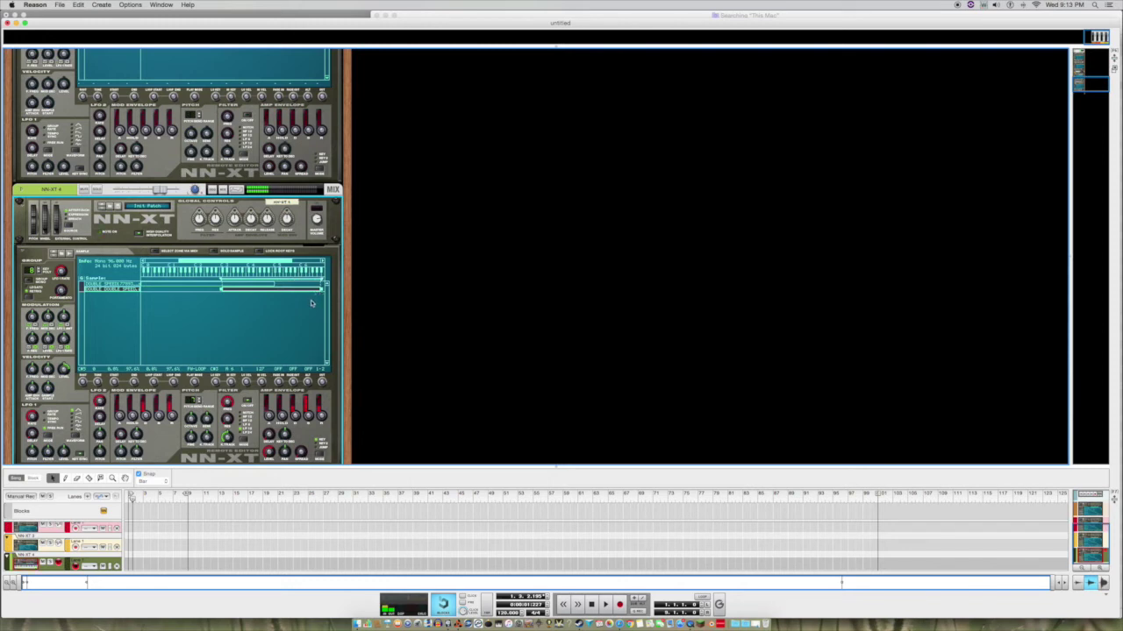
- Extend the DOUBLE DOUBLE SPEED zone's key range down to C -1
{"action": "scroll", "coordinate": [272, 298], "scroll_direction": "up", "scroll_amount": 1}
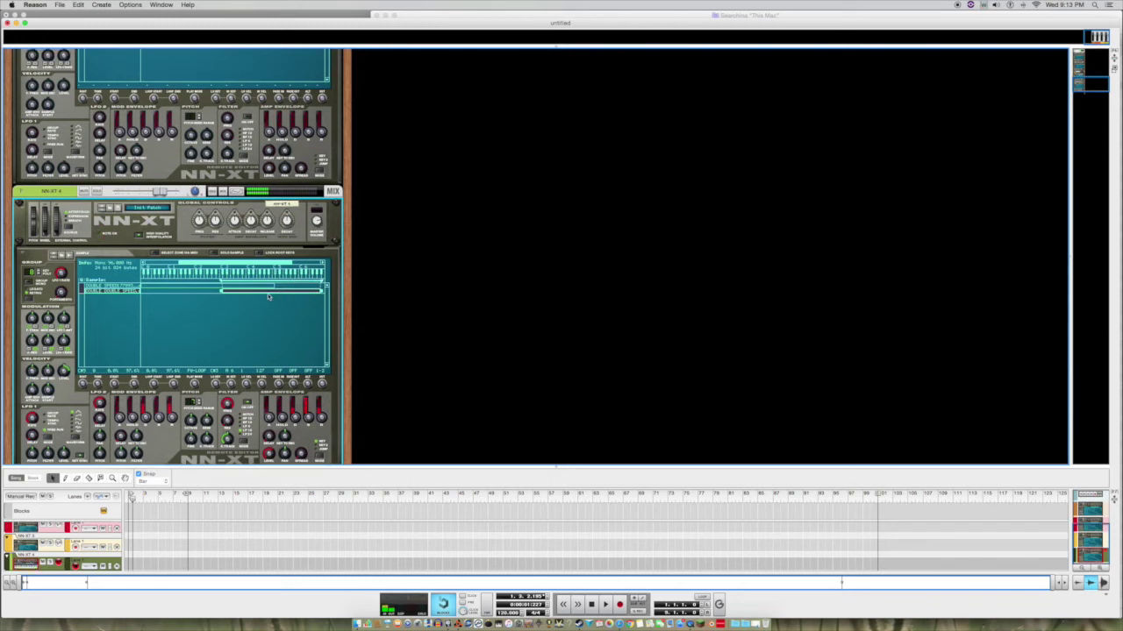
{"action": "left_click", "coordinate": [221, 293]}
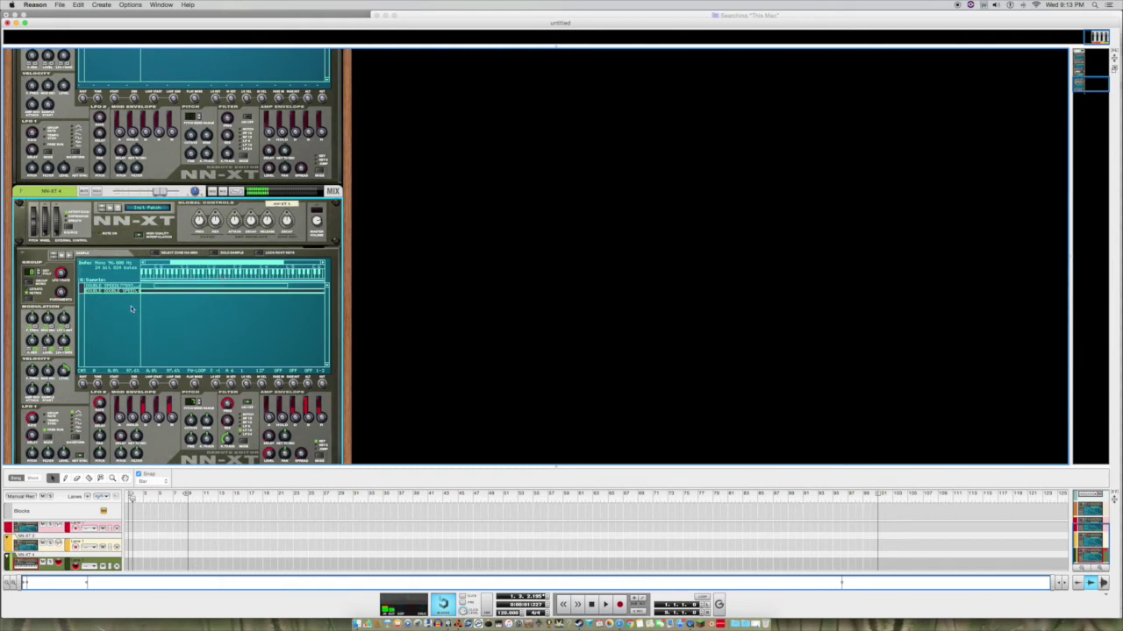
{"action": "left_click", "coordinate": [232, 294]}
{"action": "left_click_drag", "start_coordinate": [236, 297], "coordinate": [222, 299]}
- Reopen DOUBLE DOUBLE SPEED.wav in the sample editor, audition its loop and save it
{"action": "right_click", "coordinate": [188, 296]}
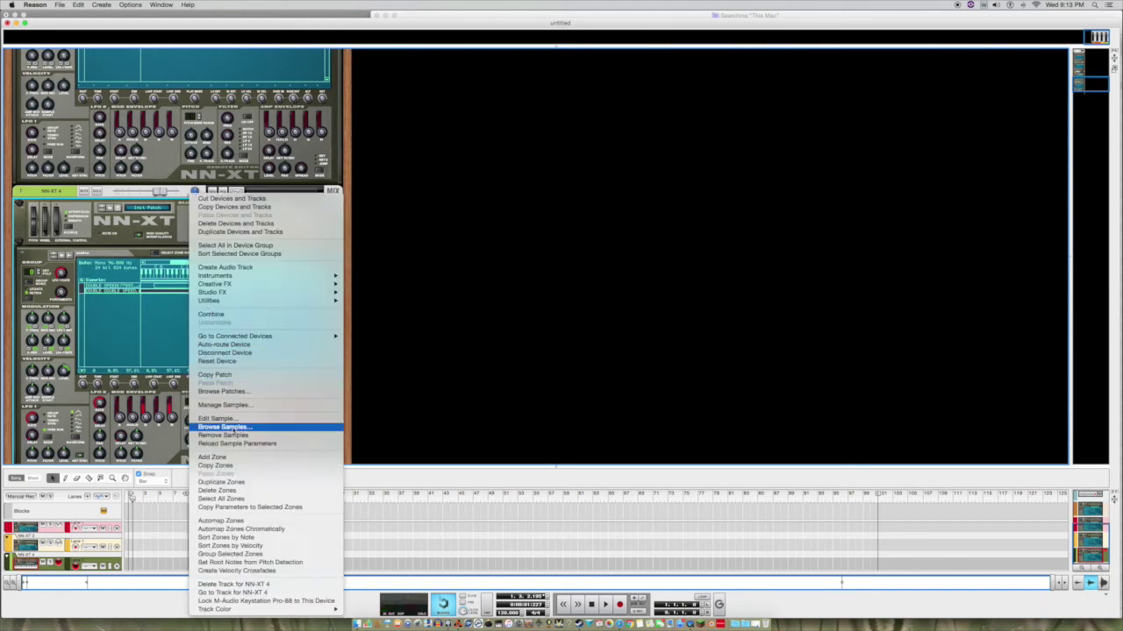
{"action": "left_click", "coordinate": [233, 420]}
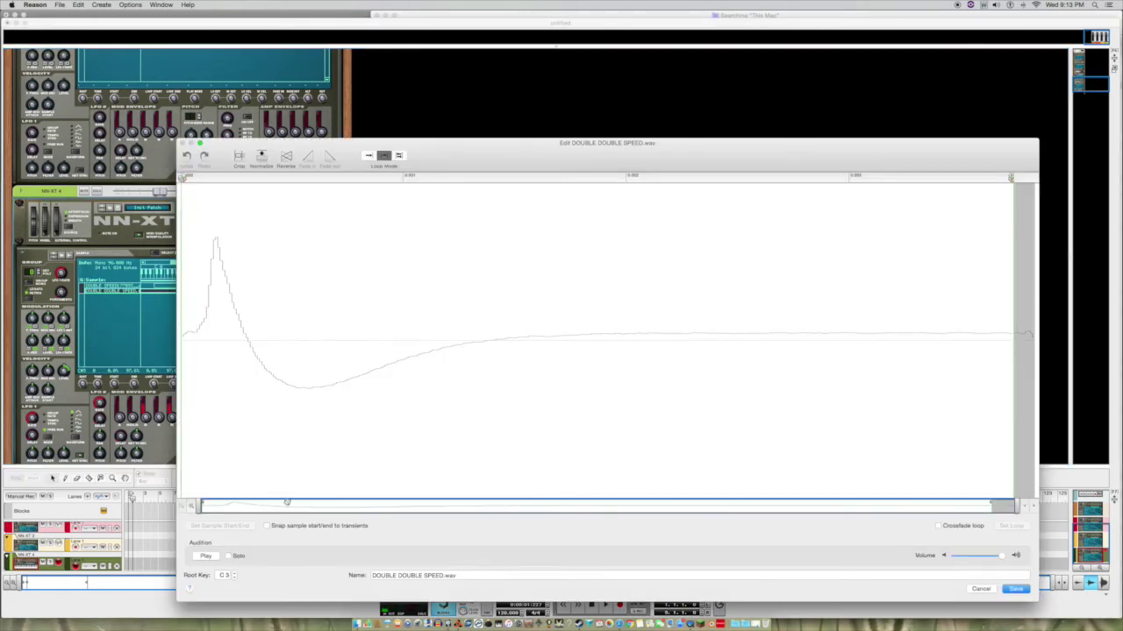
{"action": "left_click", "coordinate": [207, 558]}
{"action": "left_click", "coordinate": [1012, 589]}
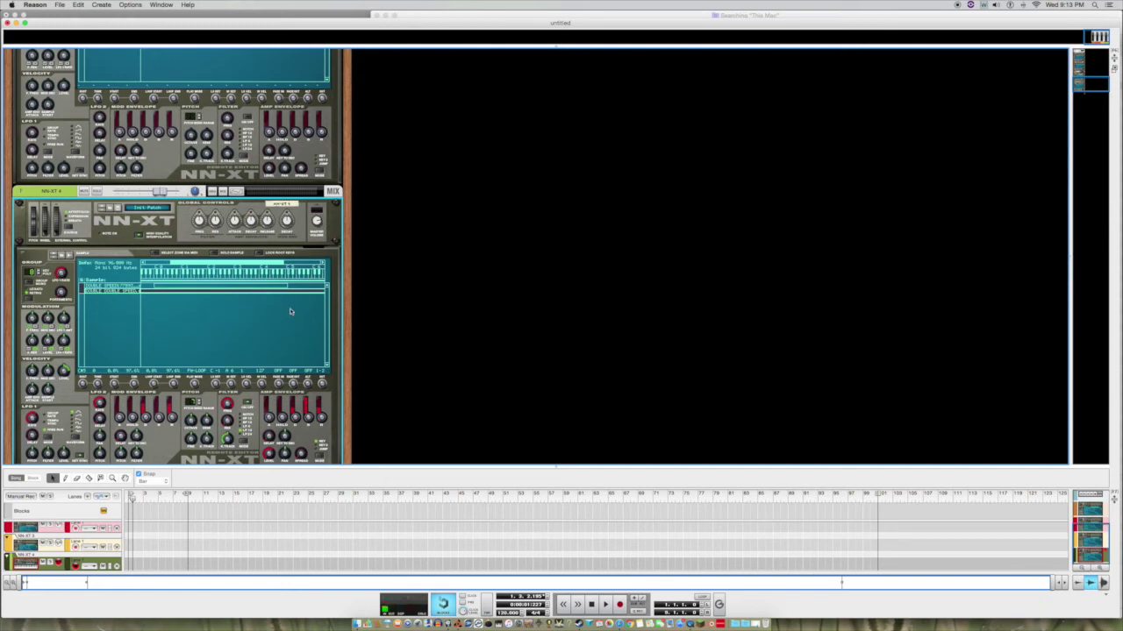
- Compare both zones in NN-XT 4 and shift the DOUBLE DOUBLE SPEED zone's key range up so it starts at C 0
{"action": "left_click", "coordinate": [234, 286]}
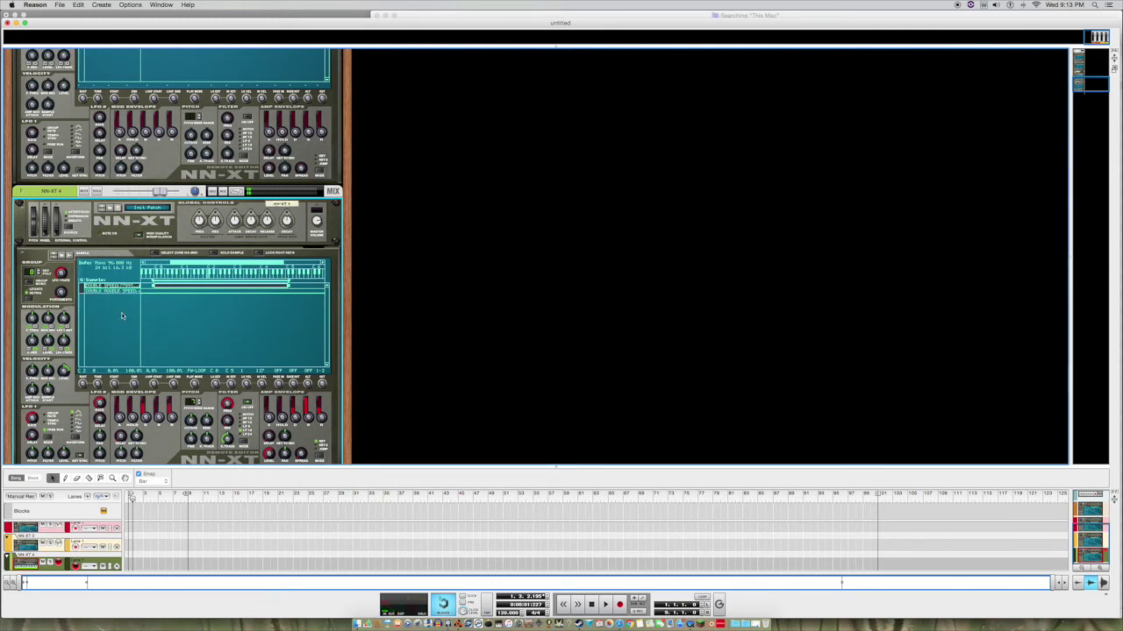
{"action": "left_click", "coordinate": [157, 292]}
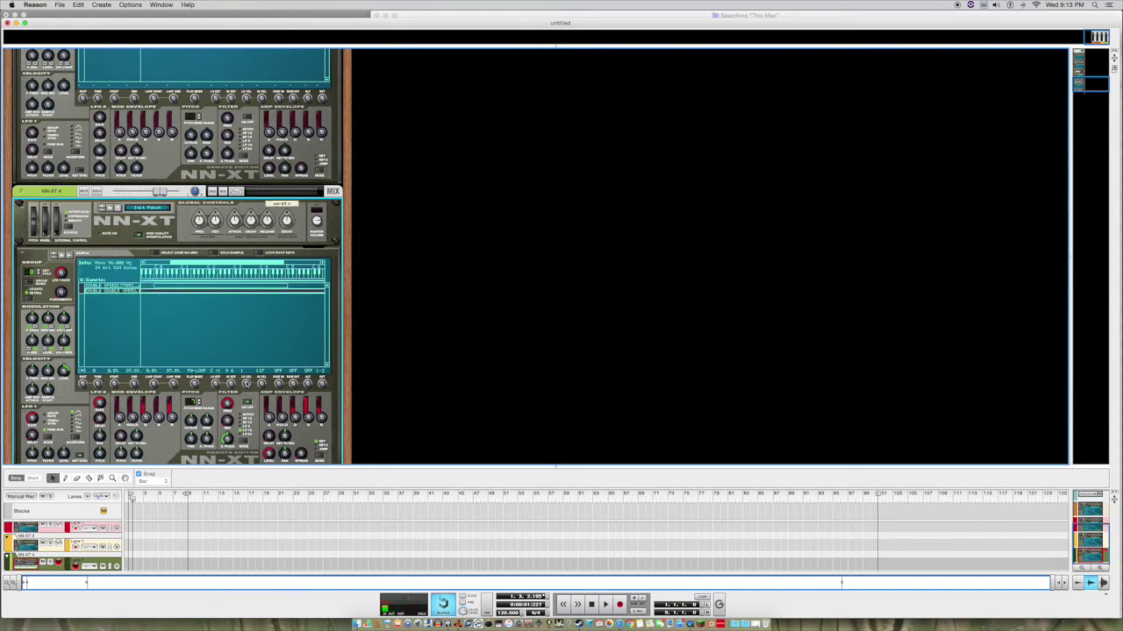
{"action": "scroll", "coordinate": [218, 418], "scroll_direction": "down", "scroll_amount": 2}
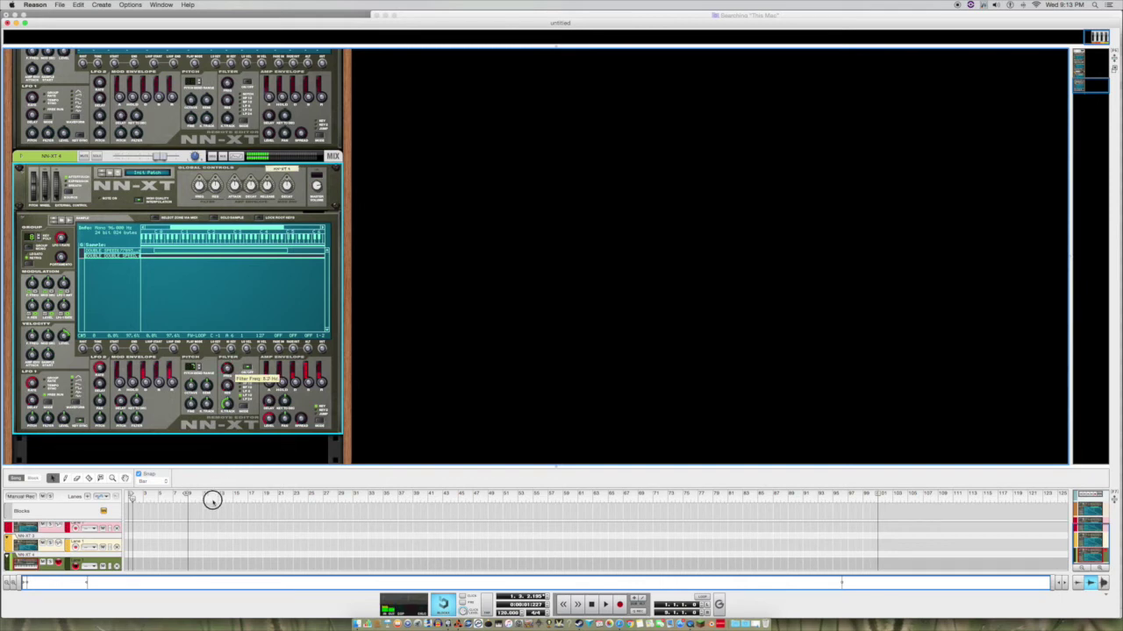
{"action": "mouse_move", "coordinate": [228, 372]}
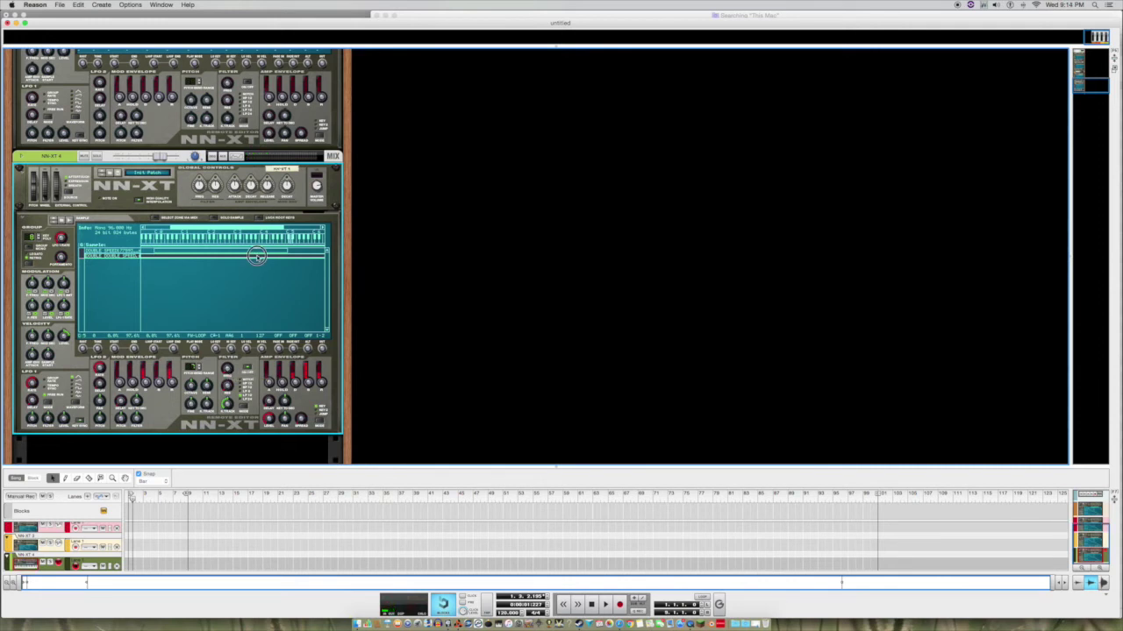
{"action": "mouse_move", "coordinate": [227, 371]}
{"action": "left_mouse_down"}
{"action": "mouse_move", "coordinate": [242, 338]}
{"action": "mouse_move", "coordinate": [234, 360]}
{"action": "left_mouse_up"}
{"action": "left_click_drag", "start_coordinate": [260, 258], "coordinate": [286, 260]}
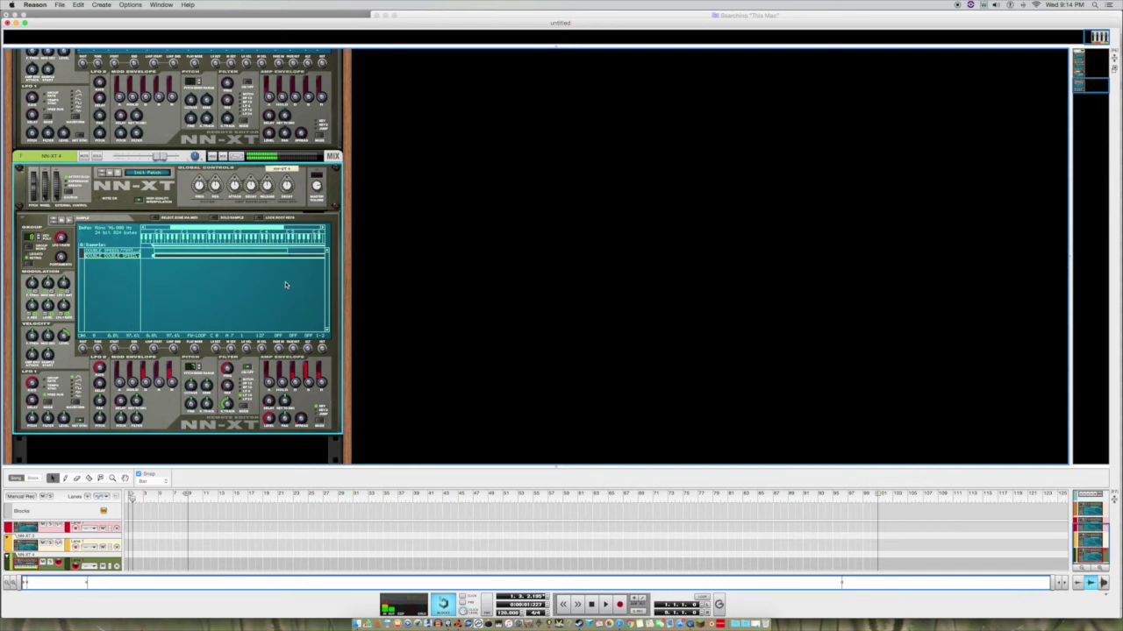
{"action": "left_click", "coordinate": [397, 314]}
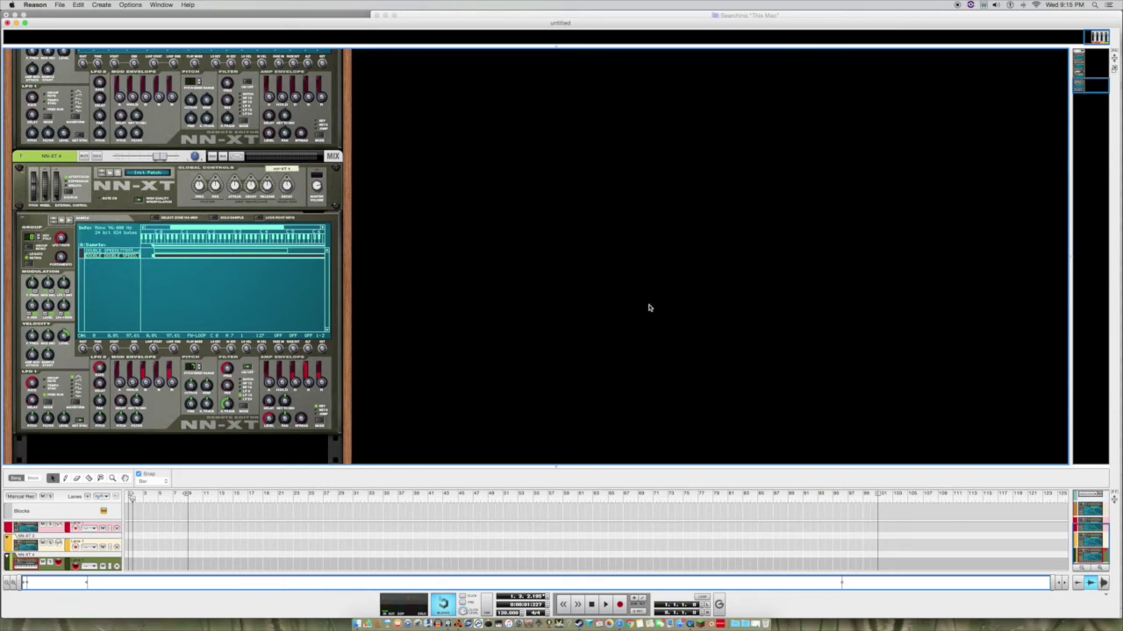
- Switch keyboard input through the NN-XT tracks one after another to audition and compare their sounds
{"action": "scroll", "coordinate": [530, 297], "scroll_direction": "up", "scroll_amount": 10}
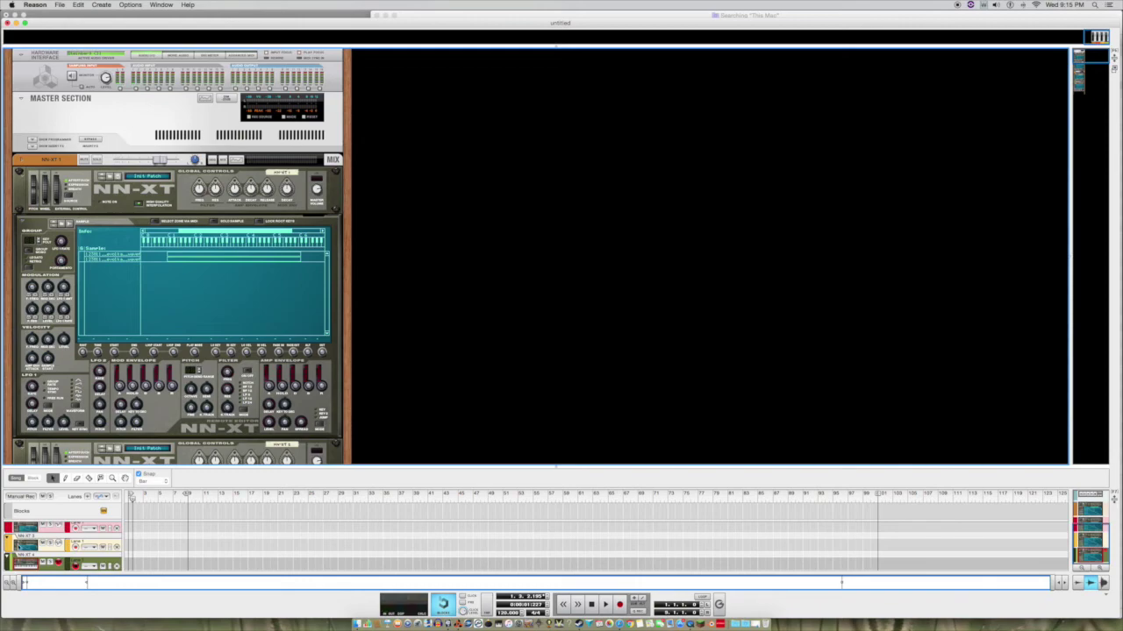
{"action": "left_click", "coordinate": [17, 545]}
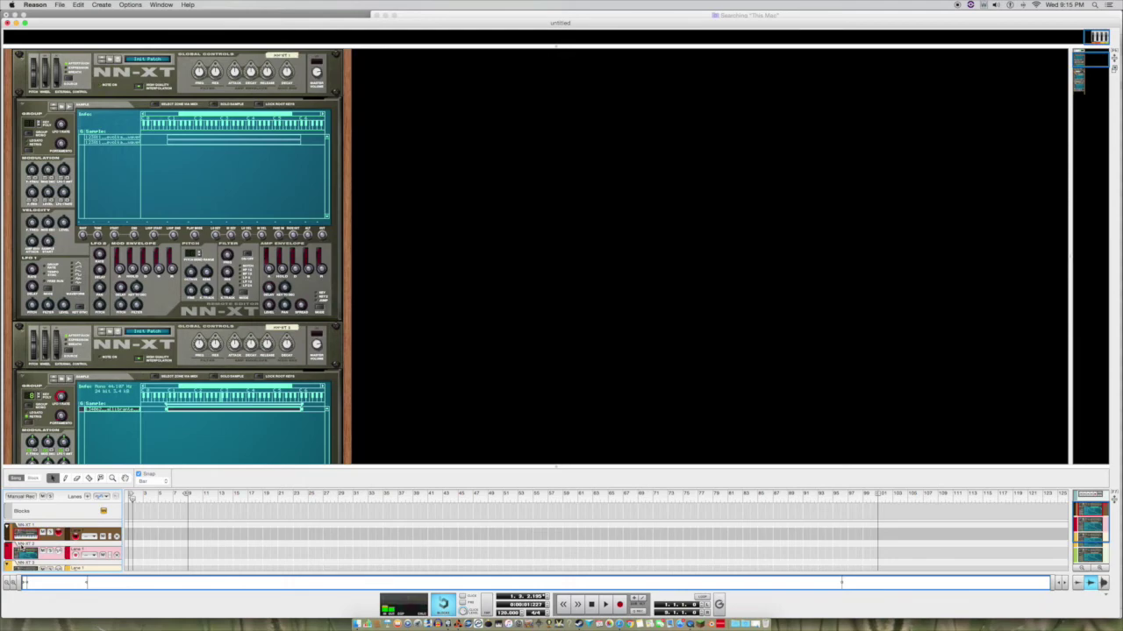
{"action": "key", "text": "Down"}
{"action": "key", "text": "Up"}
{"action": "key", "text": "Up"}
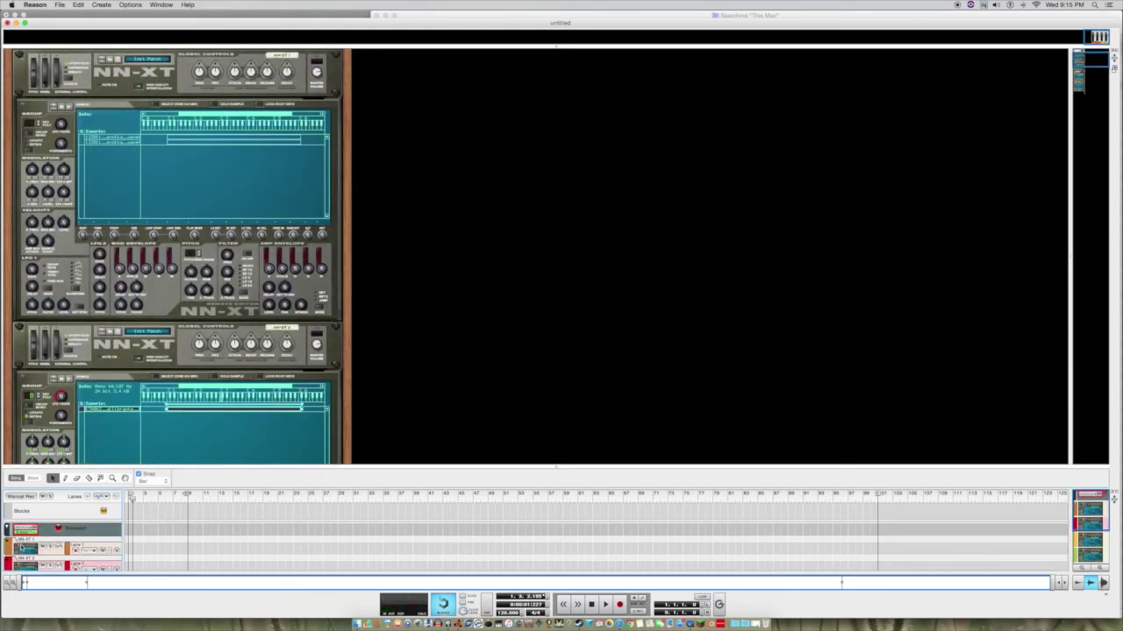
{"action": "key", "text": "Down"}
{"action": "key", "text": "Down"}
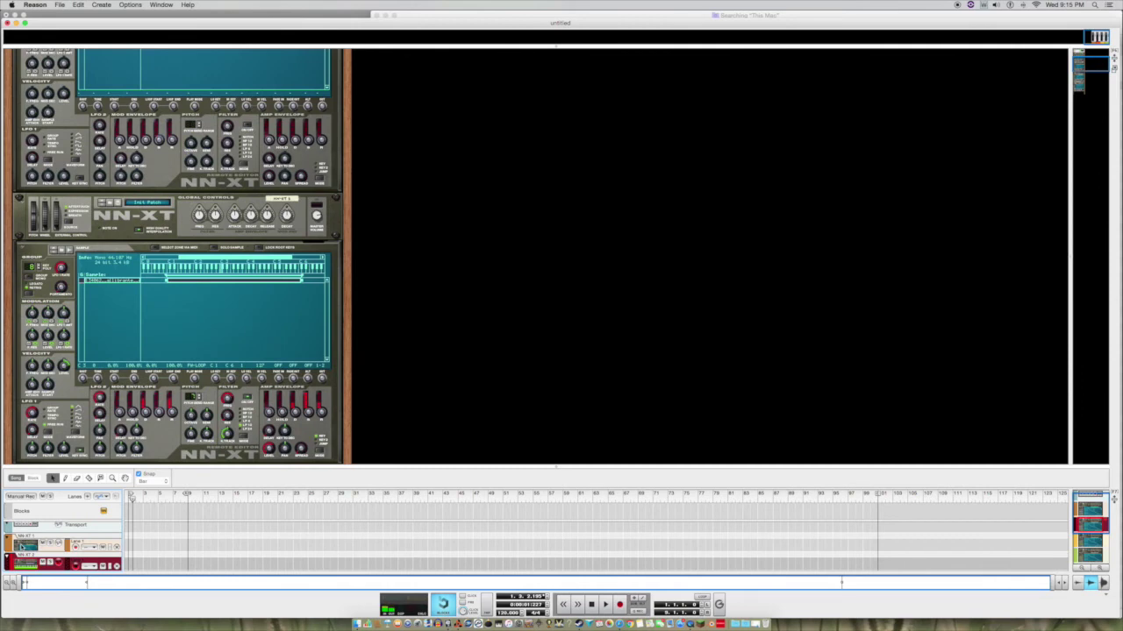
{"action": "key", "text": "Down"}
{"action": "key", "text": "Down"}
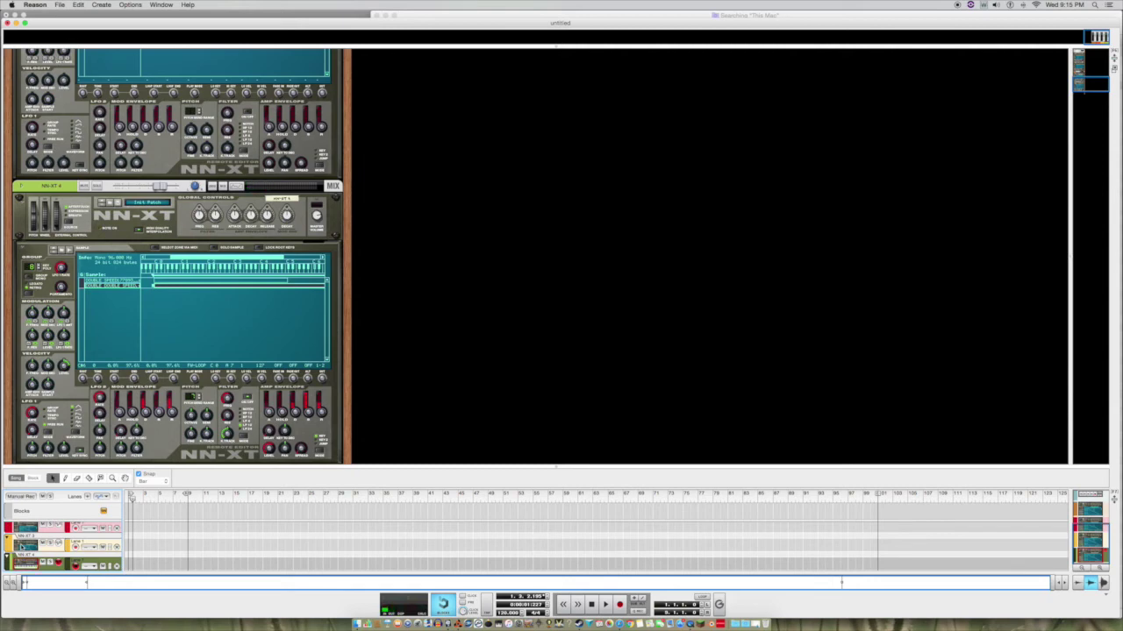
- Record a held-chord performance on the NN-XT 3 track, starting from bar 1
{"action": "left_click", "coordinate": [23, 545]}
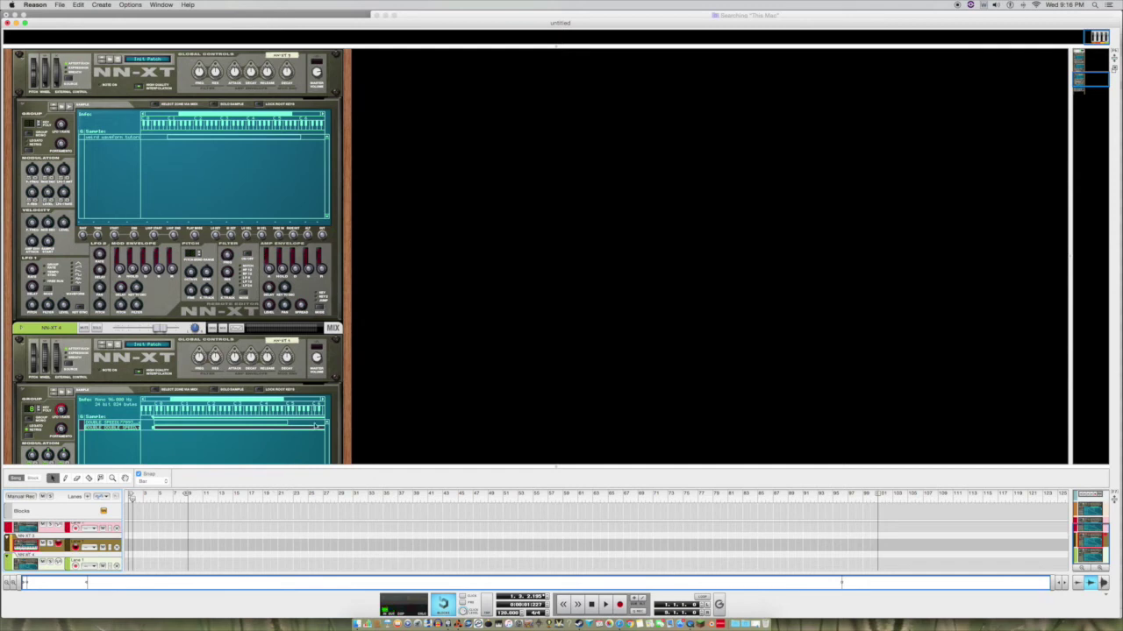
{"action": "scroll", "coordinate": [900, 201], "scroll_direction": "up", "scroll_amount": 1}
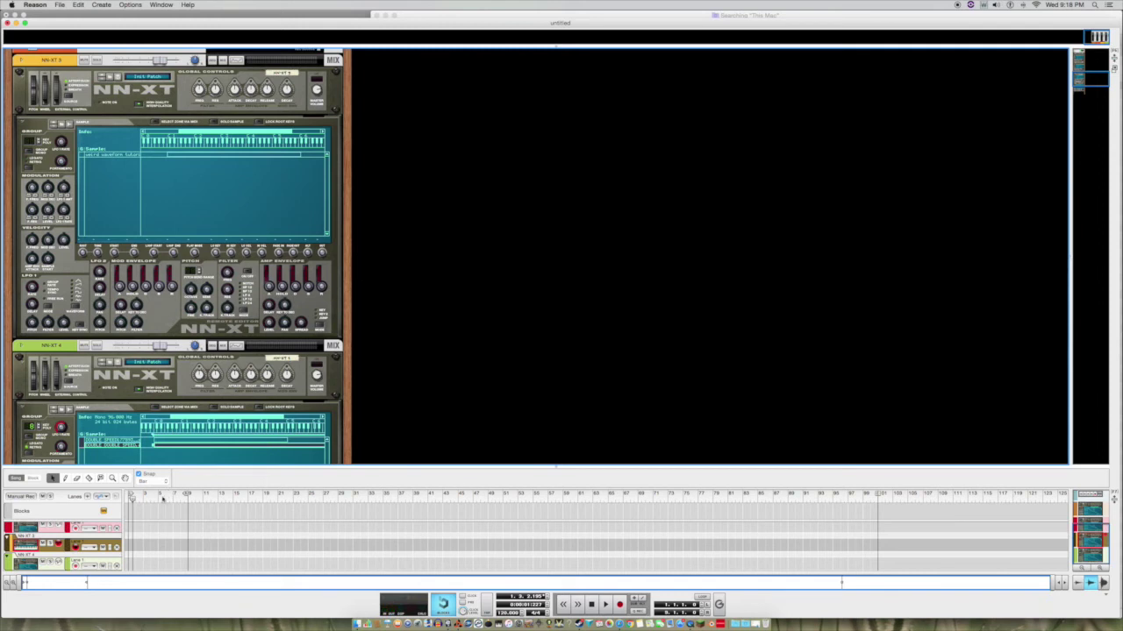
{"action": "left_click_drag", "start_coordinate": [133, 499], "coordinate": [16, 536]}
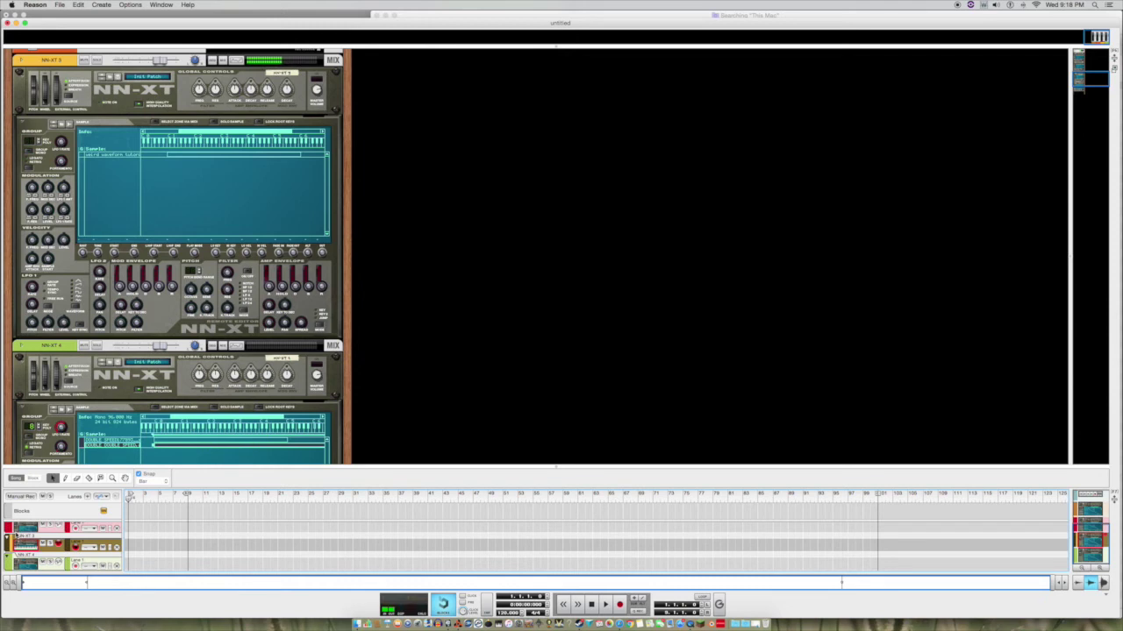
{"action": "key", "text": "super+Return"}
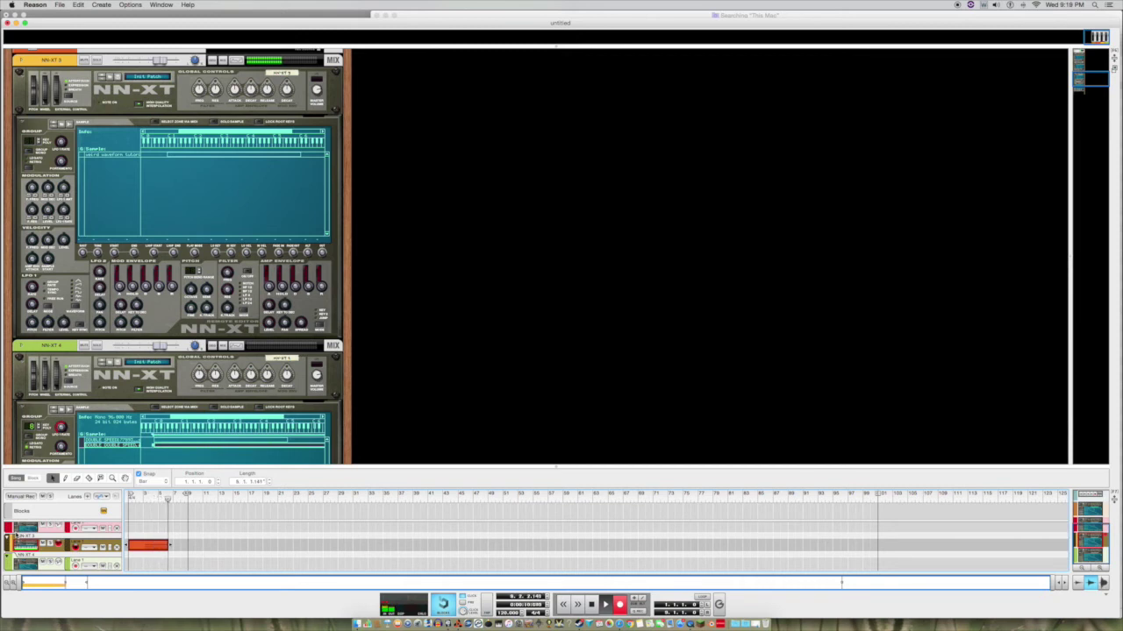
{"action": "key", "text": "space"}
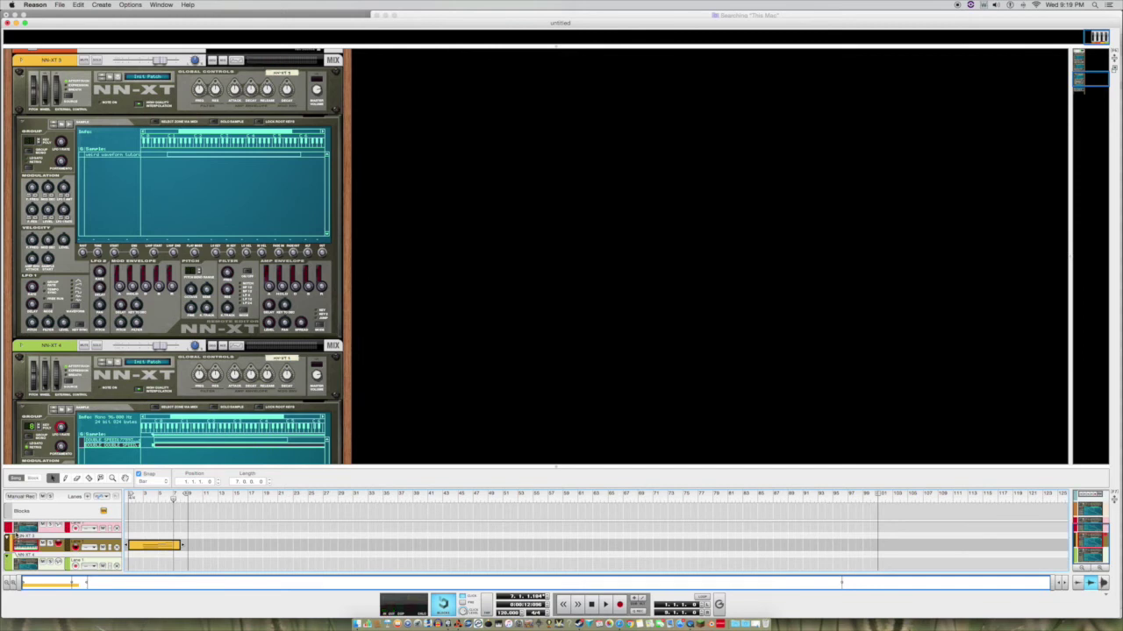
- Play back the NN-XT 3 clip and overdub more notes into it from about bar 5
{"action": "left_click", "coordinate": [136, 498]}
{"action": "key", "text": "space"}
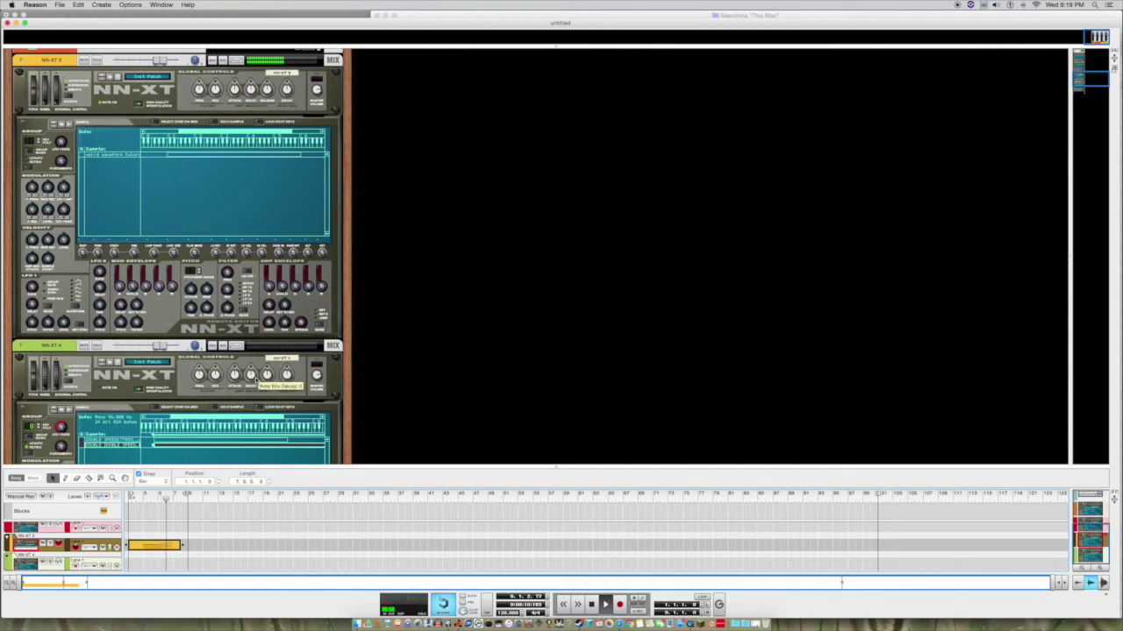
{"action": "key", "text": "space"}
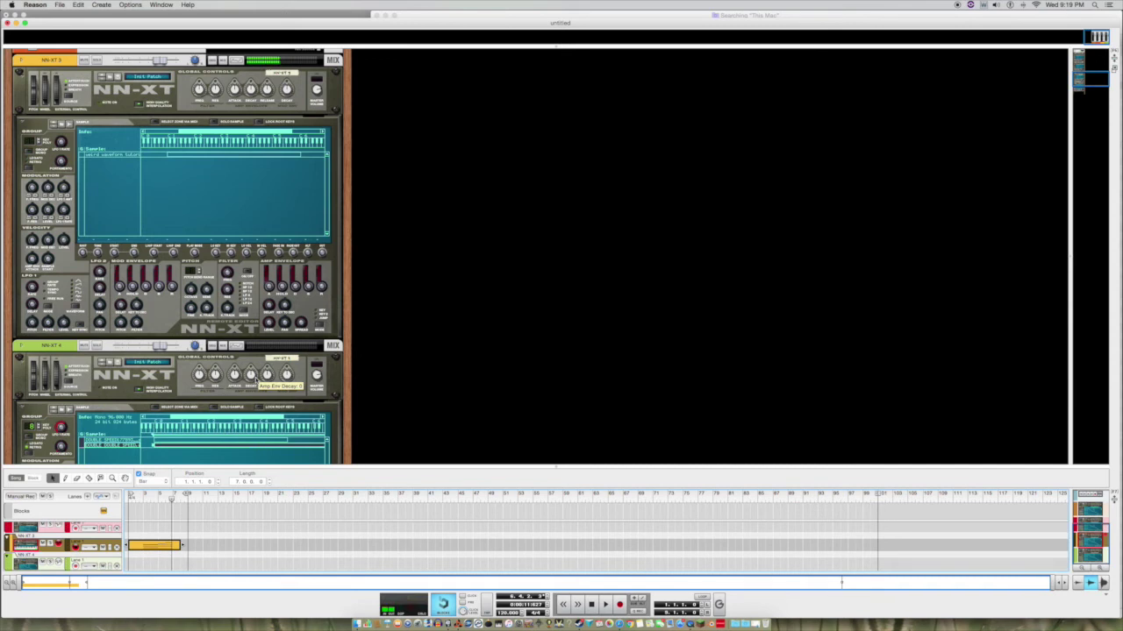
{"action": "left_click", "coordinate": [158, 499]}
{"action": "key", "text": "space"}
{"action": "key", "text": "super+Return"}
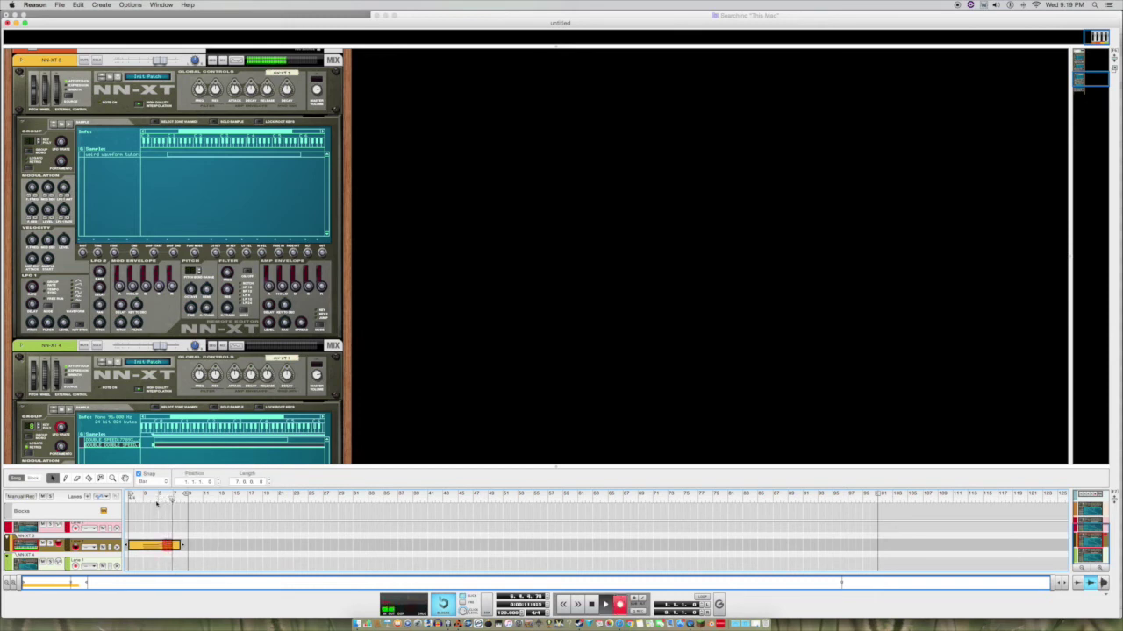
{"action": "key", "text": "super+Return"}
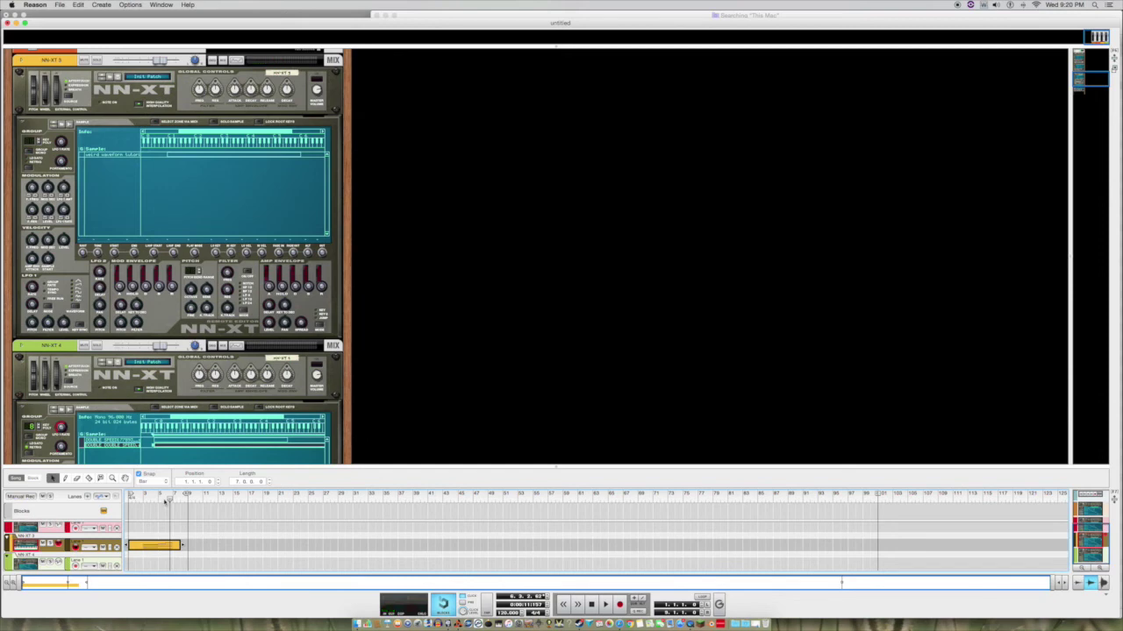
- Open the NN-XT 3 clip for note editing in an enlarged sequencer and delete the highest note, starting at bar 6
{"action": "double_click", "coordinate": [170, 544]}
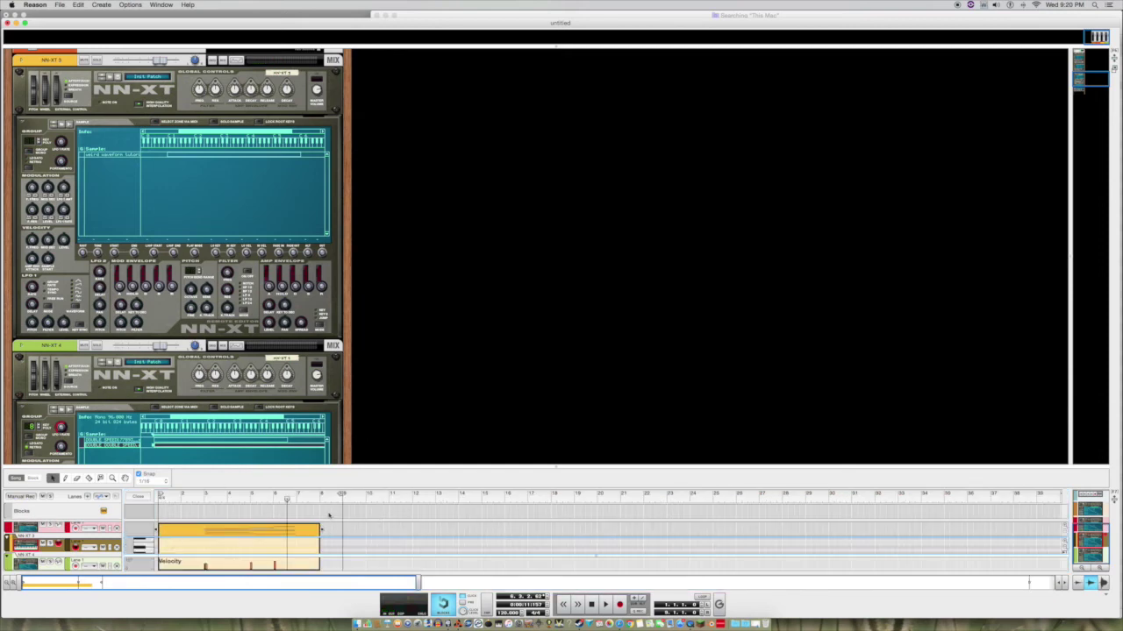
{"action": "left_click_drag", "start_coordinate": [343, 464], "coordinate": [343, 235]}
{"action": "key", "text": "space"}
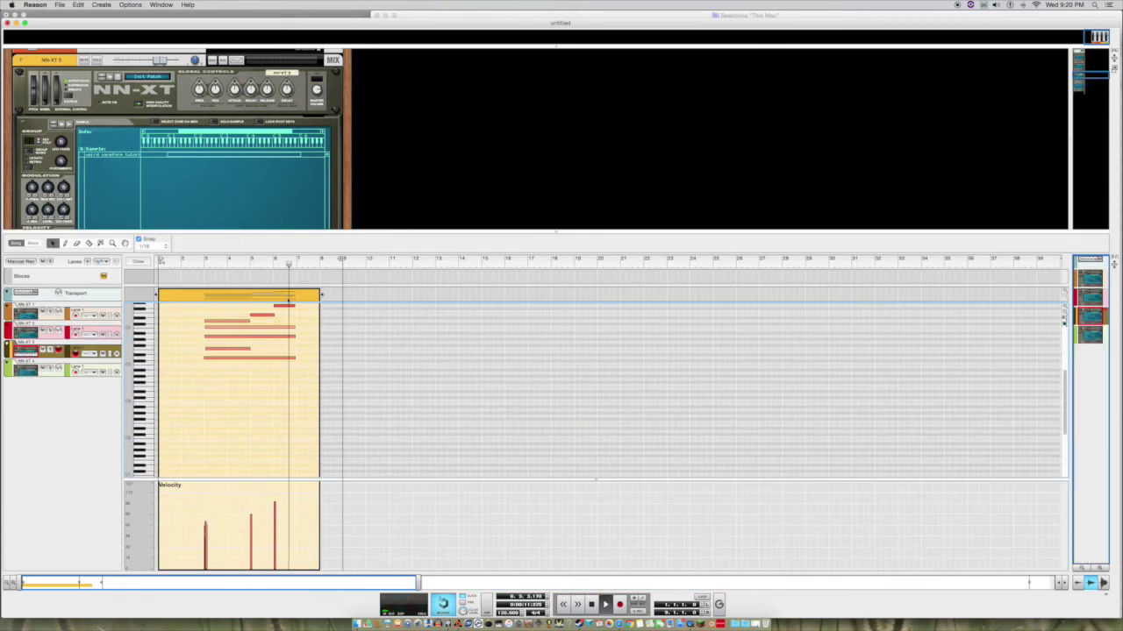
{"action": "scroll", "coordinate": [285, 318], "scroll_direction": "up", "scroll_amount": 3}
{"action": "key", "text": "space"}
{"action": "left_click", "coordinate": [284, 372]}
{"action": "key", "text": "Delete"}
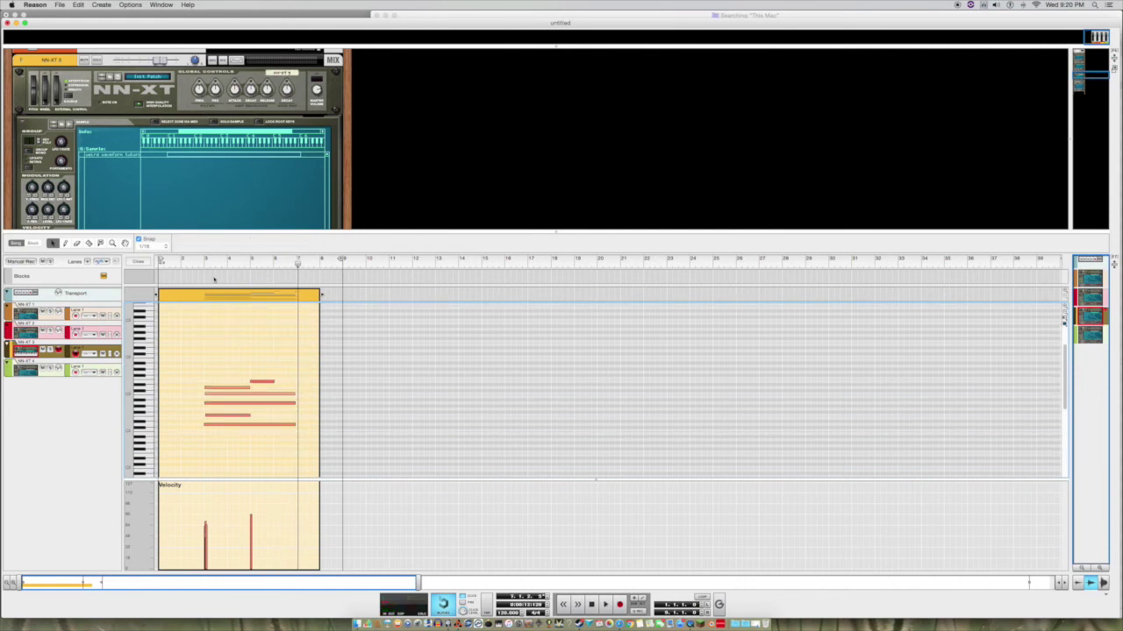
- Play the clip back from bar 3, adjust its highest note at bar 5, and return to the arrangement view
{"action": "left_click", "coordinate": [205, 270]}
{"action": "key", "text": "space"}
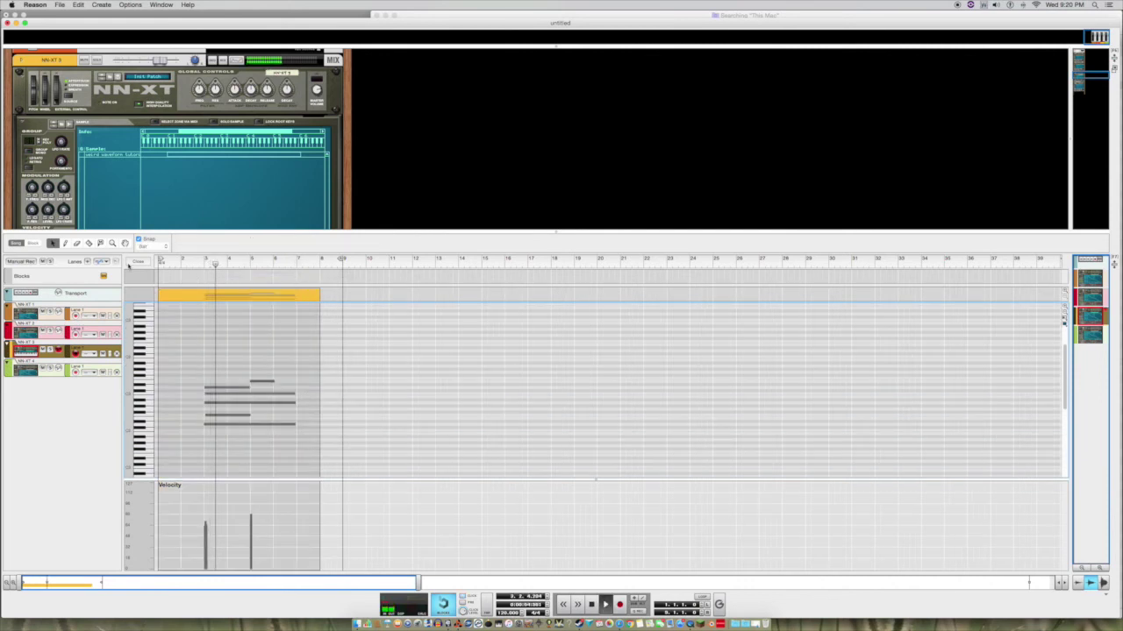
{"action": "key", "text": "shift+Tab"}
{"action": "left_click", "coordinate": [161, 353]}
{"action": "double_click", "coordinate": [161, 352]}
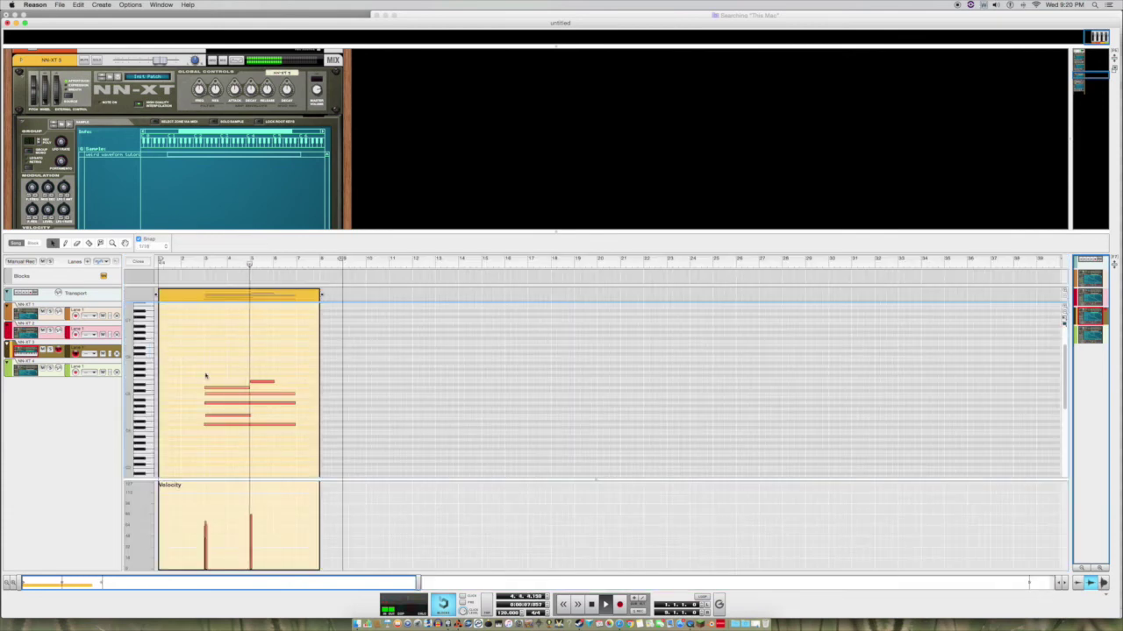
{"action": "left_click_drag", "start_coordinate": [263, 383], "coordinate": [285, 376]}
{"action": "left_click", "coordinate": [272, 375]}
{"action": "key", "text": "space"}
{"action": "left_click", "coordinate": [200, 263]}
{"action": "key", "text": "super+e"}
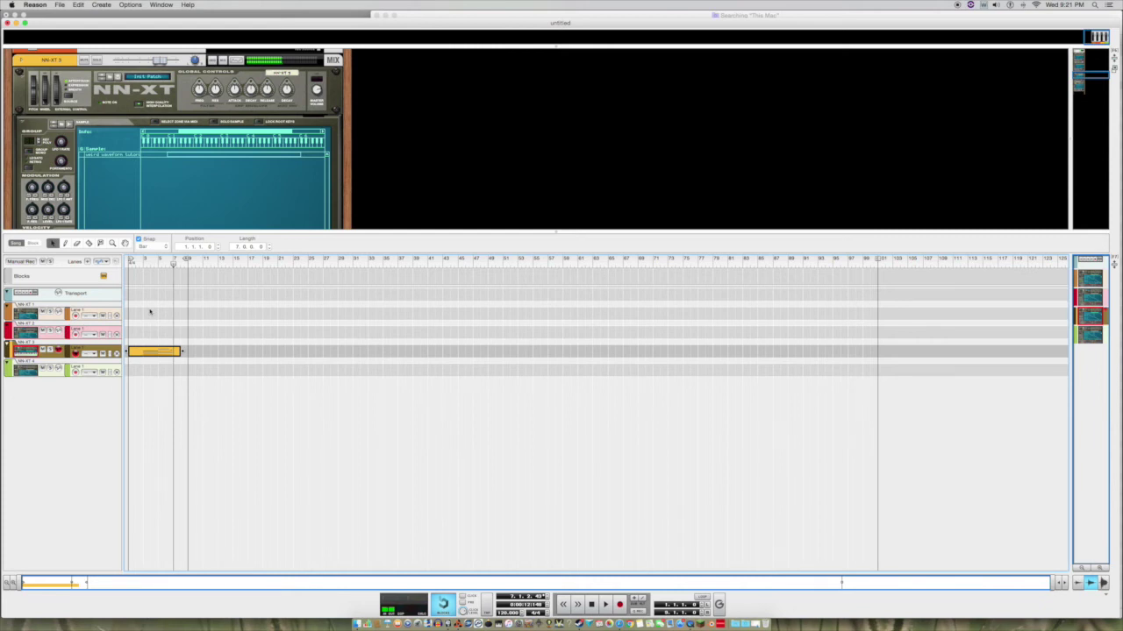
- Record further notes on the NN-XT 3 track from about bar 6 to bar 11
{"action": "left_click", "coordinate": [164, 264]}
{"action": "key", "text": "super+Return"}
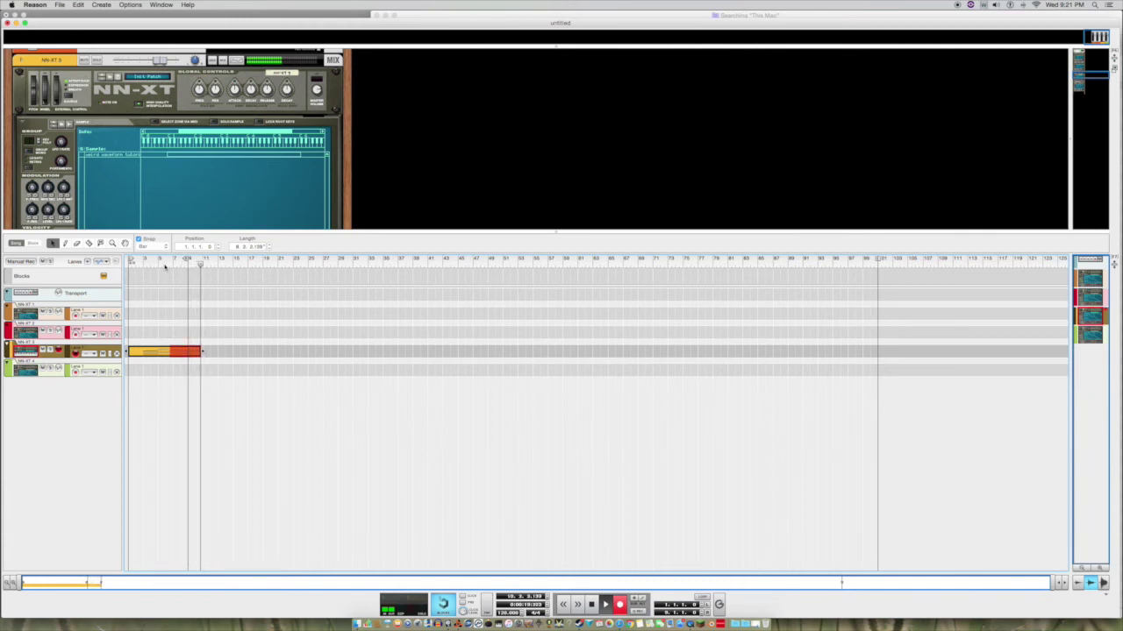
{"action": "key", "text": "space"}
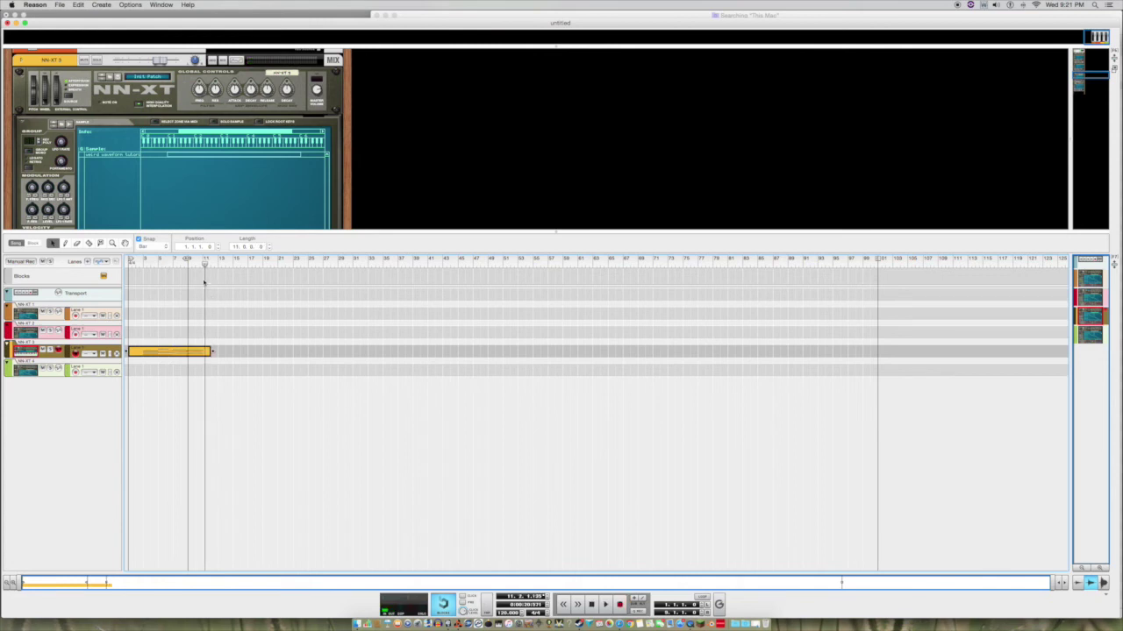
- Set the loop end to bar 11 and trim the NN-XT 3 clip to span bars 3 to 11 during playback
{"action": "left_click", "coordinate": [204, 260]}
{"action": "left_click", "coordinate": [143, 260]}
{"action": "key", "text": "space"}
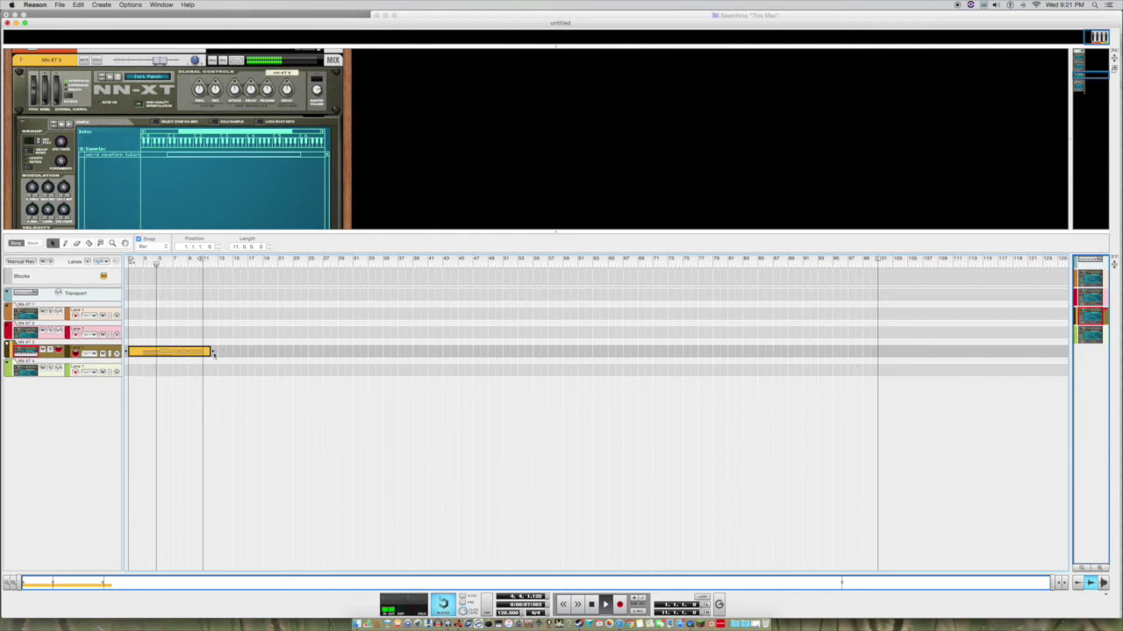
{"action": "left_click_drag", "start_coordinate": [216, 352], "coordinate": [201, 352]}
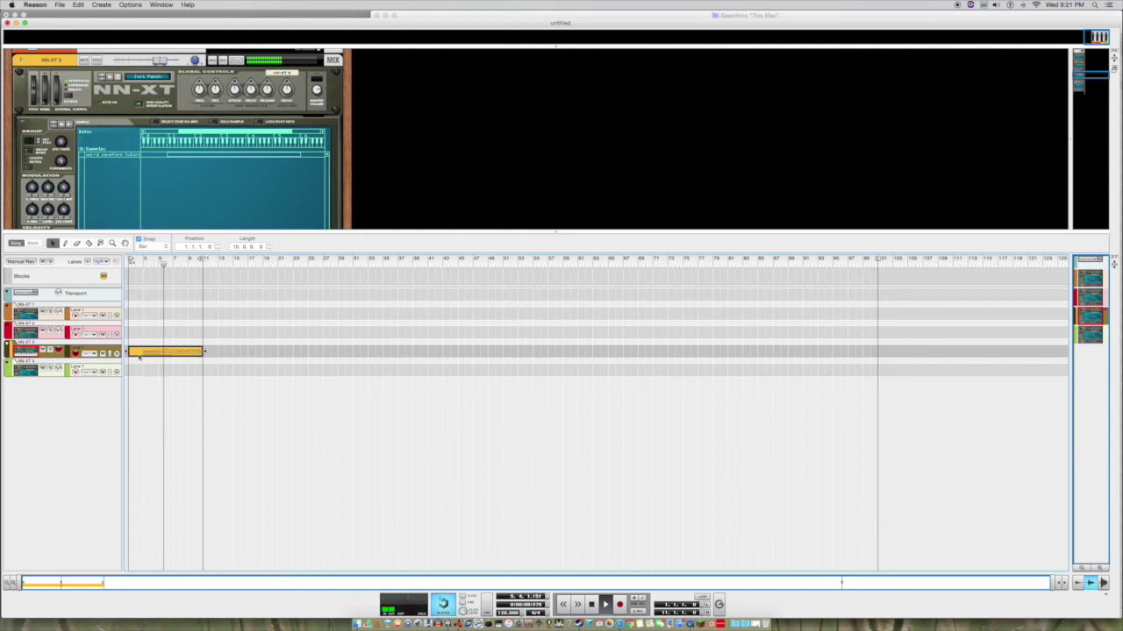
{"action": "left_click_drag", "start_coordinate": [129, 353], "coordinate": [145, 362]}
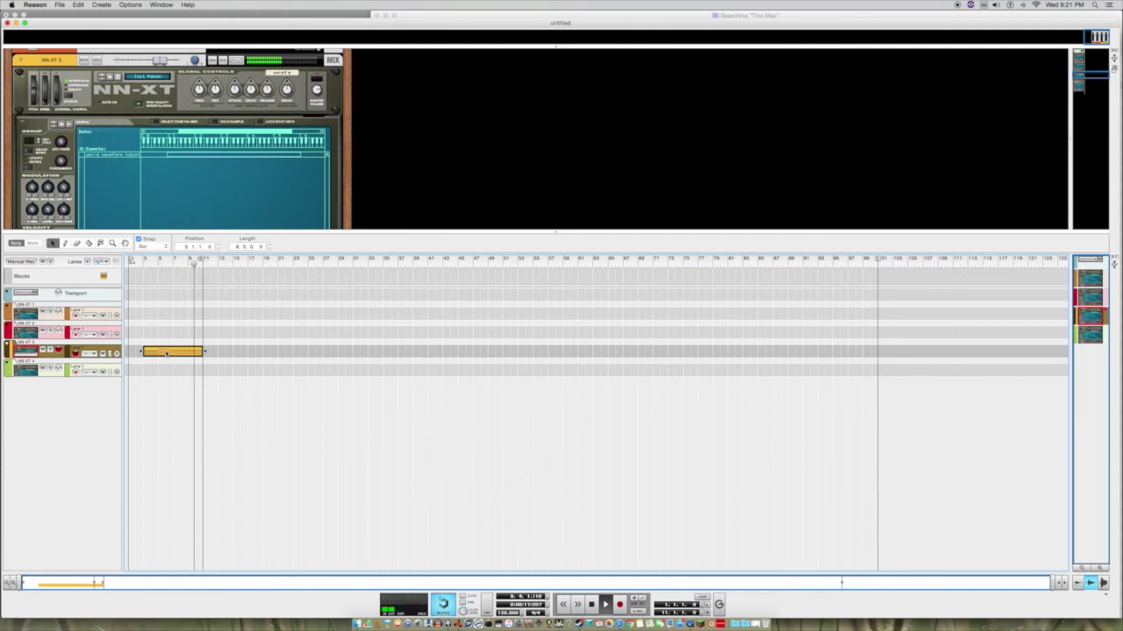
- With the note-editing tool window open, move the eight-bar NN-XT 3 clip to bar 1 and set the loop end to bar 9
{"action": "key", "text": "F8"}
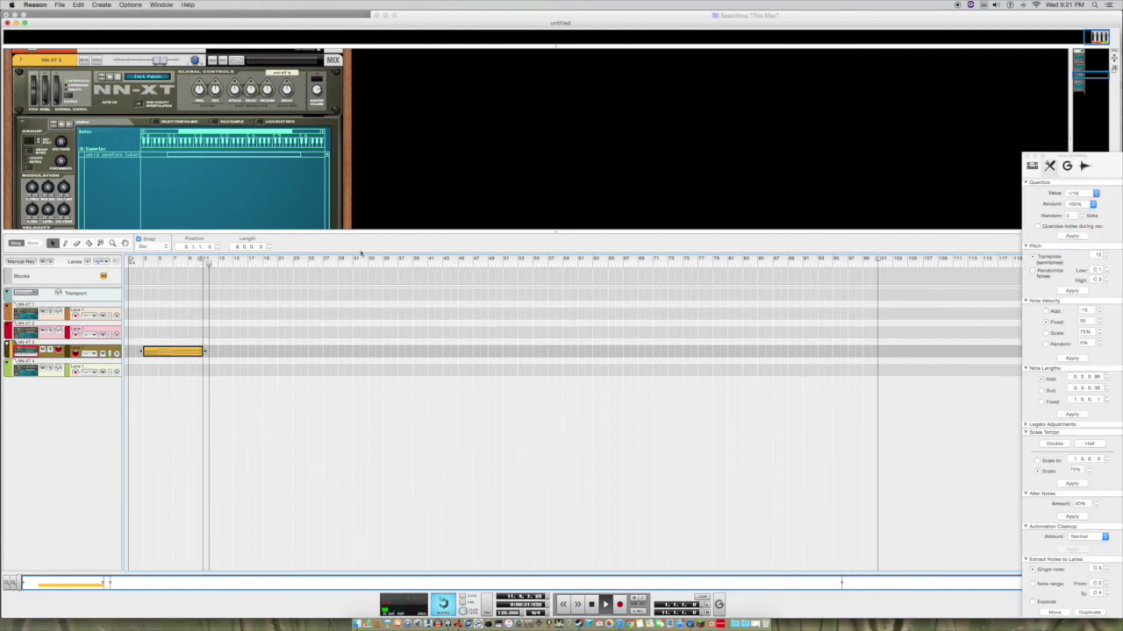
{"action": "left_click", "coordinate": [141, 262]}
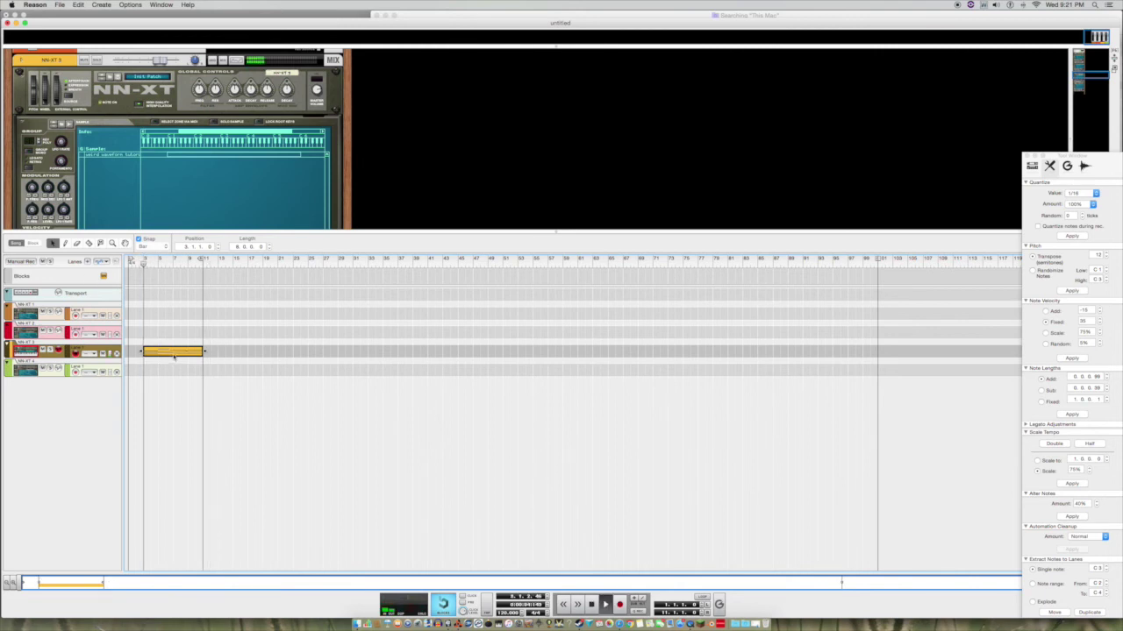
{"action": "left_click_drag", "start_coordinate": [145, 264], "coordinate": [38, 287]}
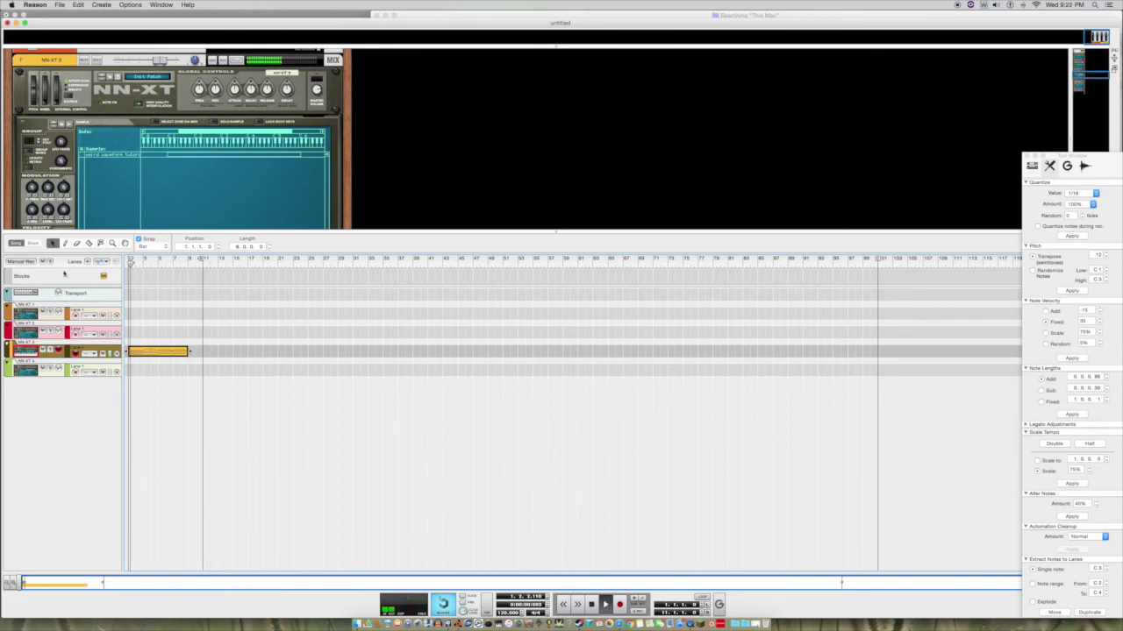
{"action": "left_click", "coordinate": [187, 258]}
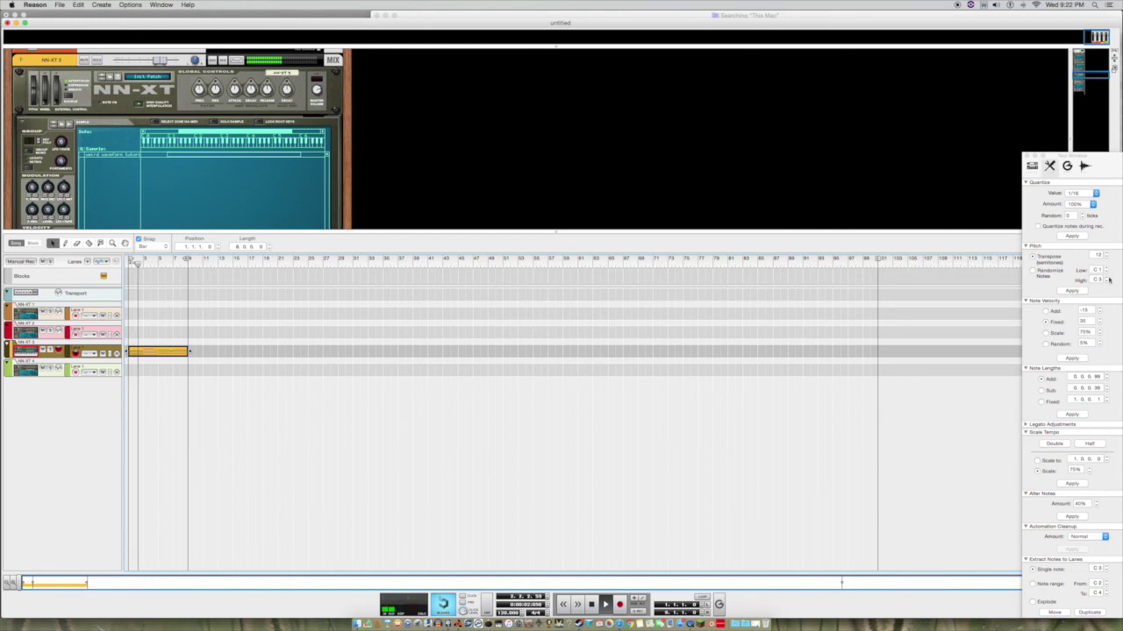
- Close the note-editing tool window and add a Redrum Drum Computer below the NN-XT samplers in the rack
{"action": "left_click", "coordinate": [1026, 157]}
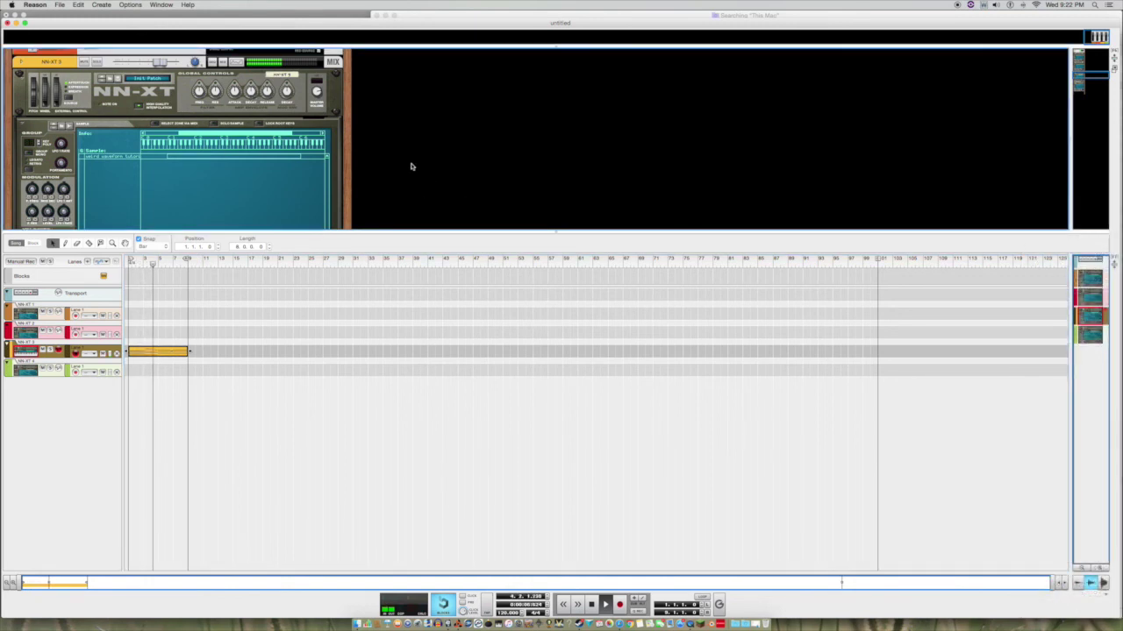
{"action": "scroll", "coordinate": [395, 164], "scroll_direction": "down", "scroll_amount": 3}
{"action": "scroll", "coordinate": [395, 164], "scroll_direction": "down", "scroll_amount": 2}
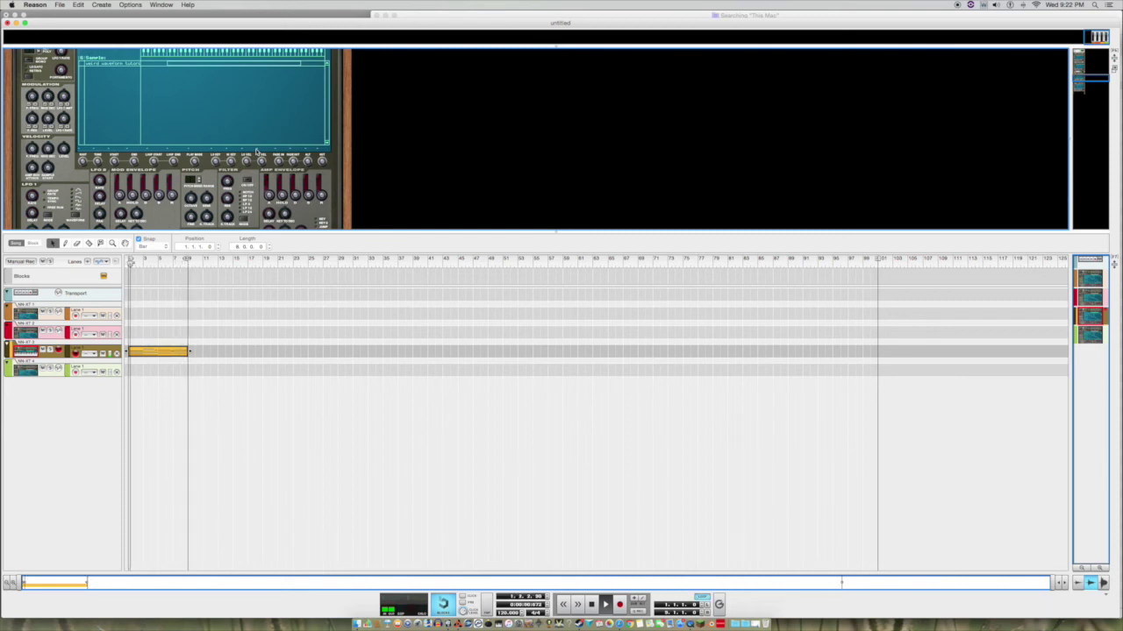
{"action": "scroll", "coordinate": [221, 149], "scroll_direction": "down", "scroll_amount": 3}
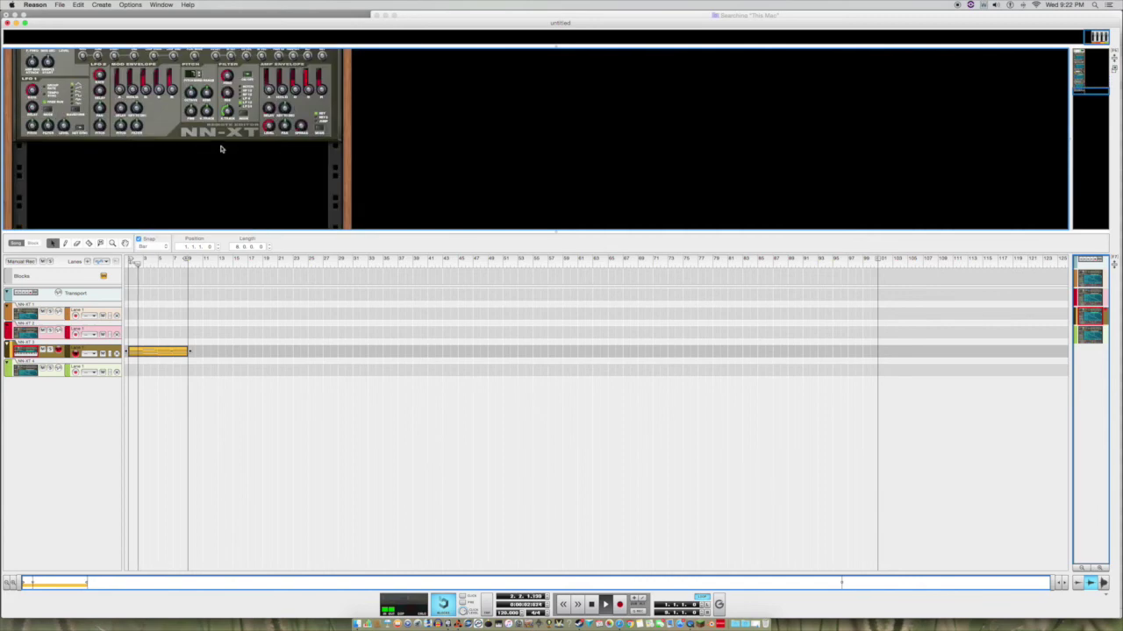
{"action": "left_click", "coordinate": [100, 5]}
{"action": "mouse_move", "coordinate": [123, 44]}
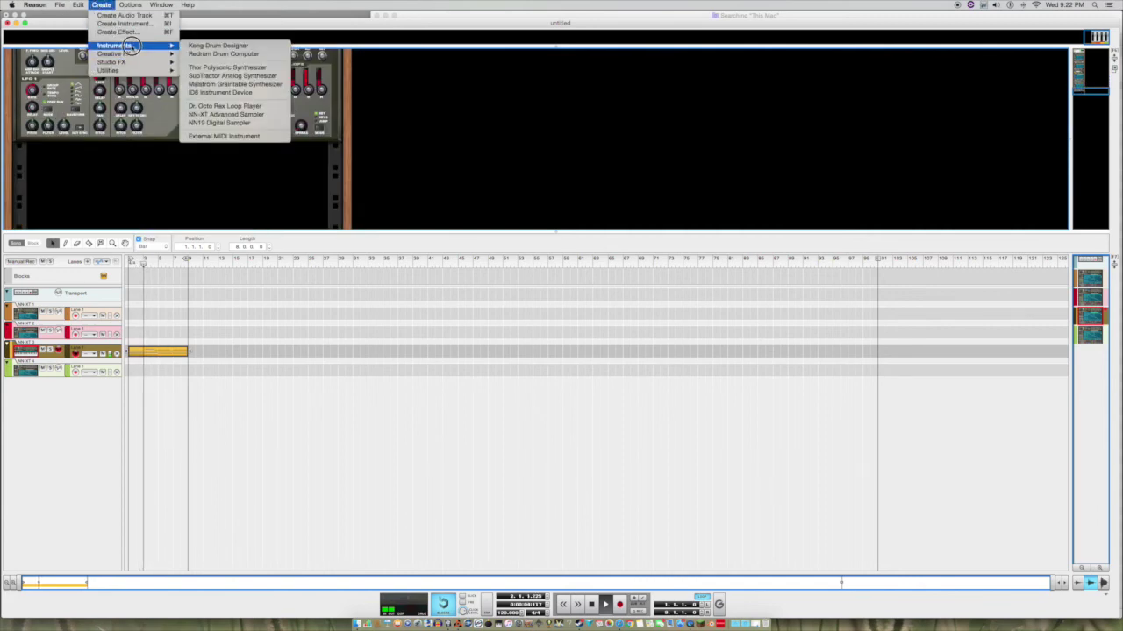
{"action": "left_click", "coordinate": [237, 54]}
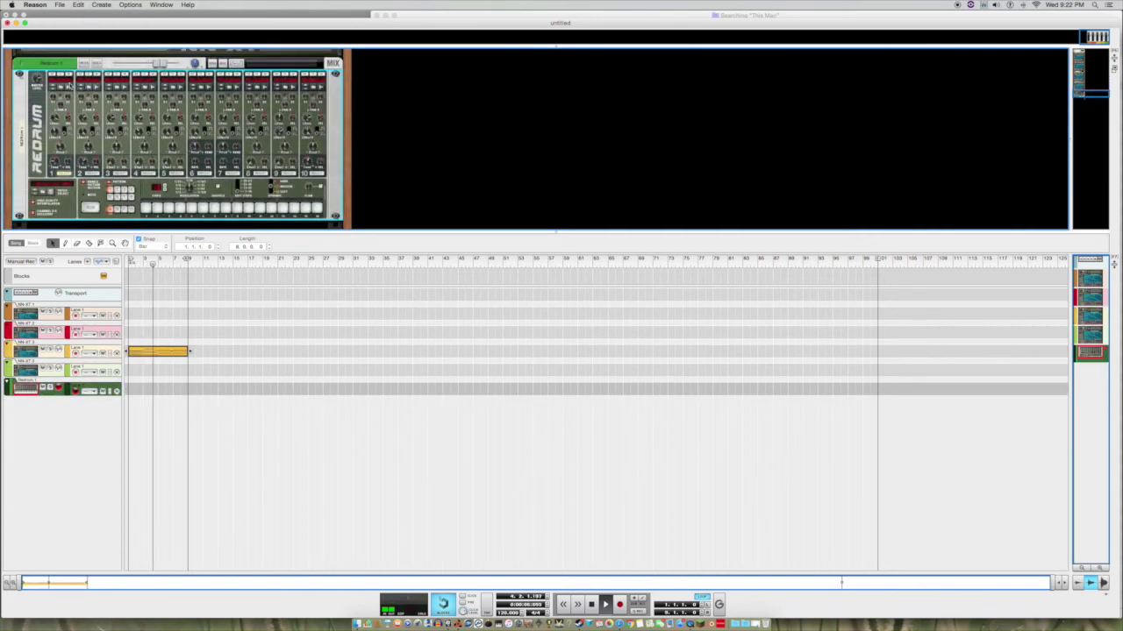
{"action": "left_click", "coordinate": [91, 93]}
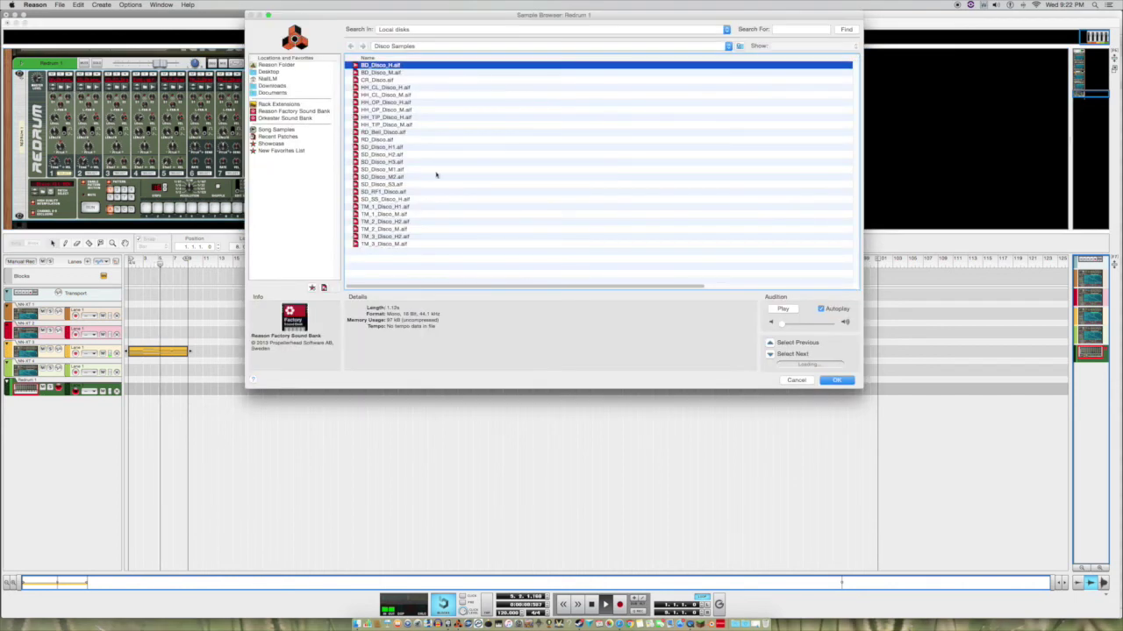
{"action": "left_click", "coordinate": [800, 379]}
{"action": "right_click", "coordinate": [175, 164]}
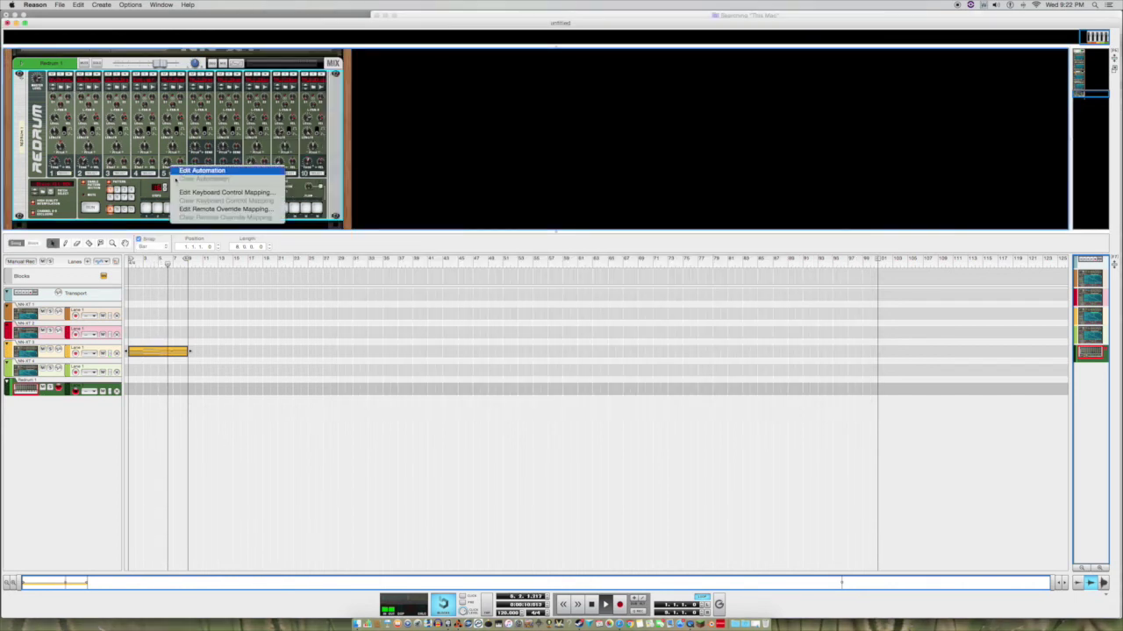
{"action": "right_click", "coordinate": [146, 182]}
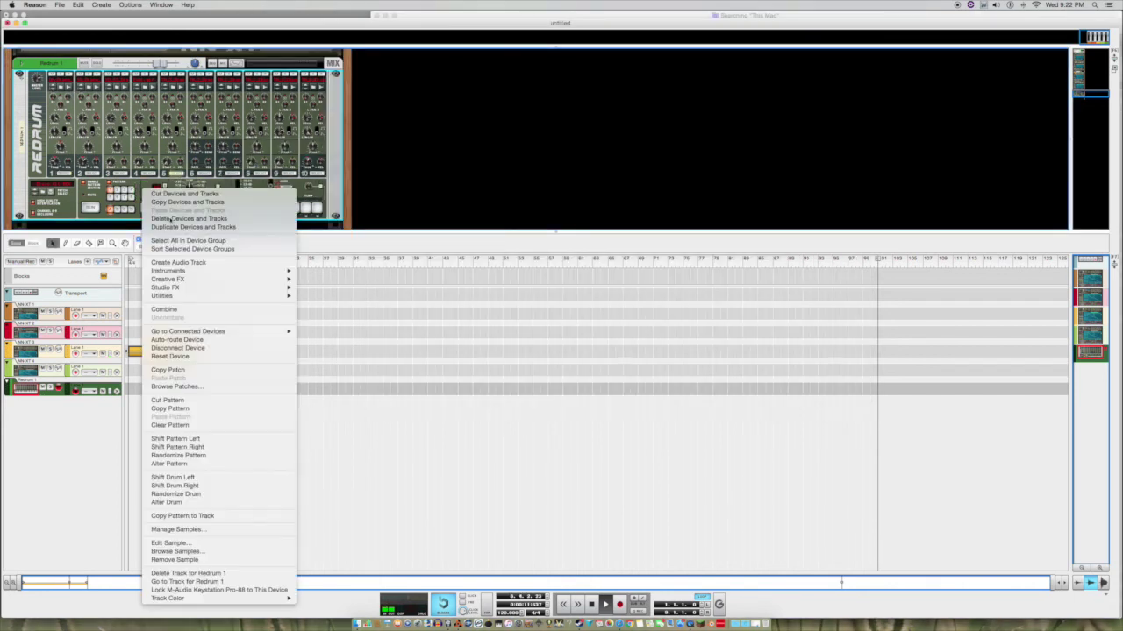
{"action": "left_click", "coordinate": [205, 356]}
- Turn the rack around to its rear and add a Kong Drum Designer beneath the Redrum
{"action": "key", "text": "Tab"}
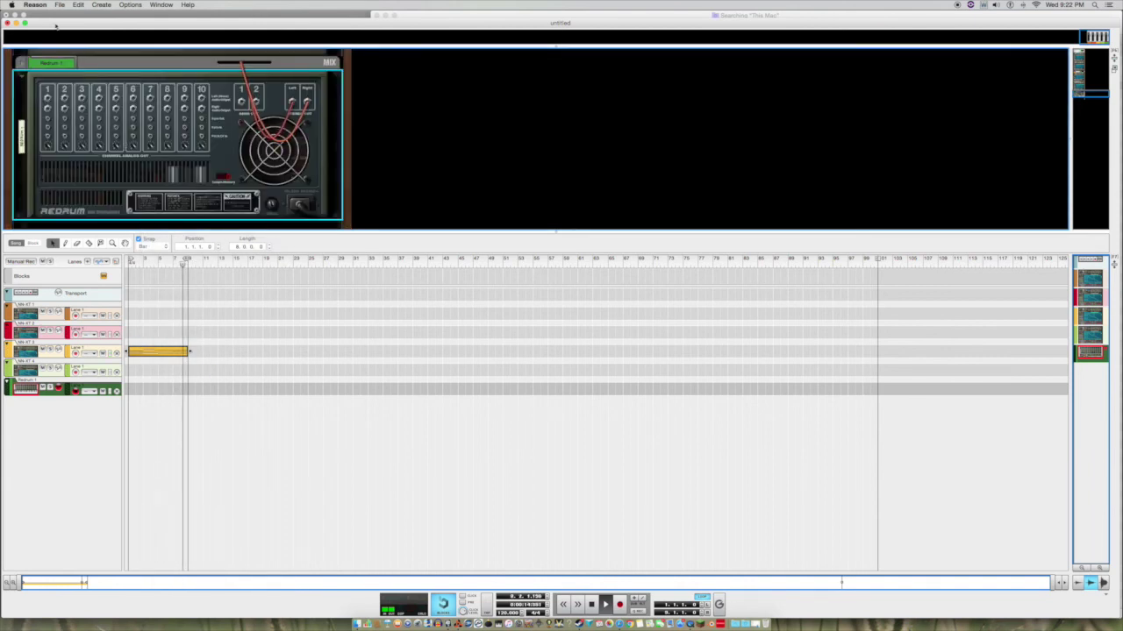
{"action": "left_click", "coordinate": [98, 5]}
{"action": "mouse_move", "coordinate": [114, 45]}
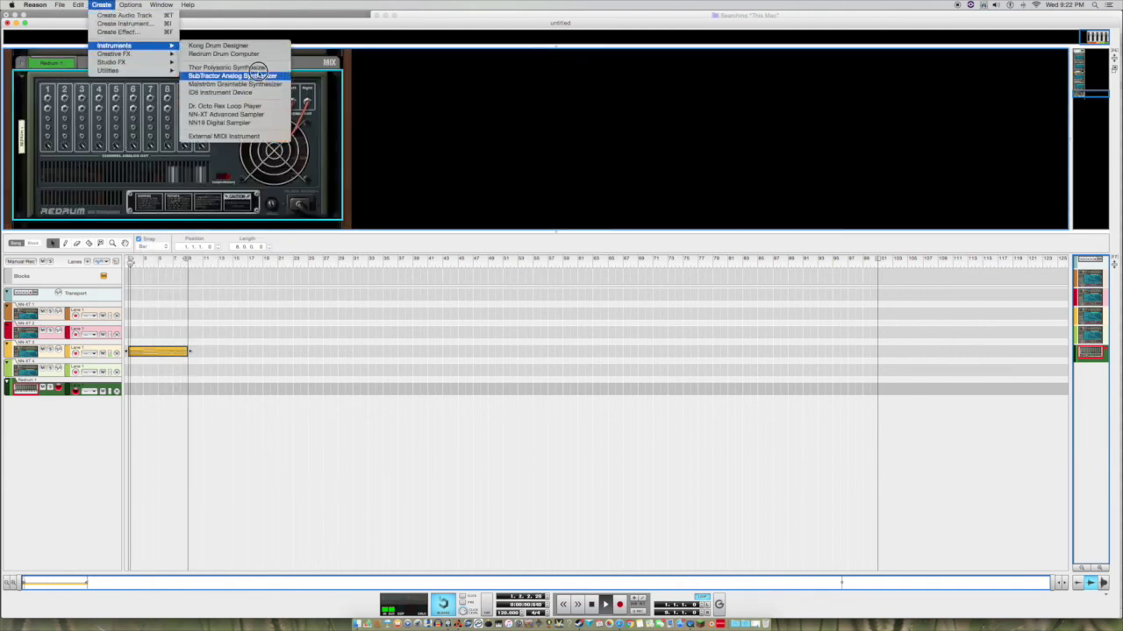
{"action": "left_click", "coordinate": [255, 46]}
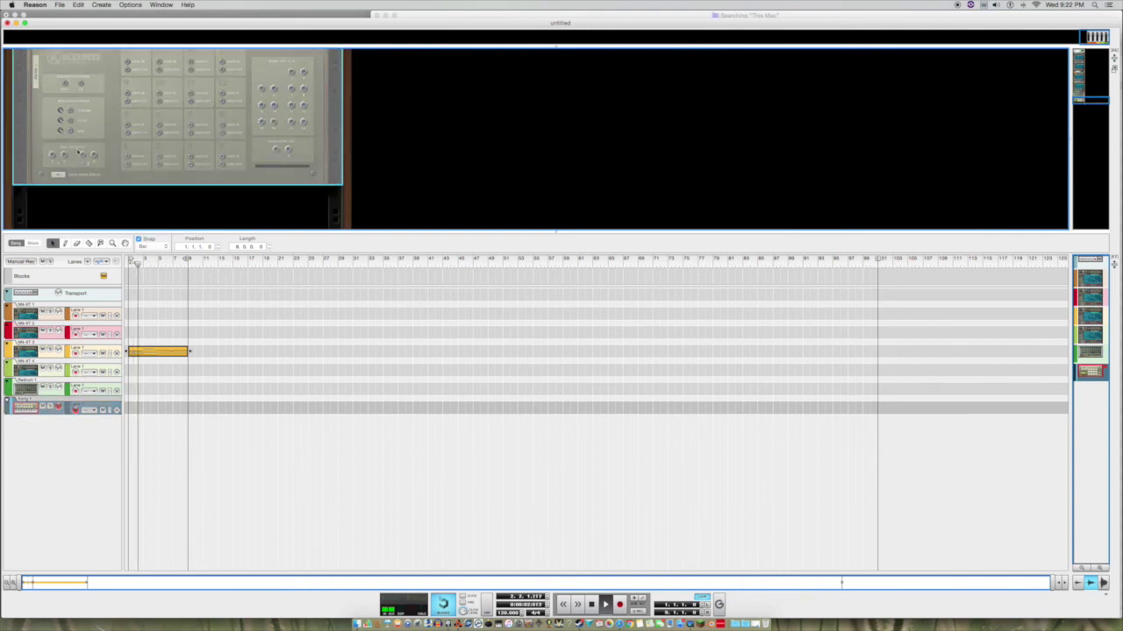
- Cable Redrum channel 1's gate output to Kong pad 1, patch a second gate cable to pad 16, and return to the rack front
{"action": "scroll", "coordinate": [77, 149], "scroll_direction": "down", "scroll_amount": 5}
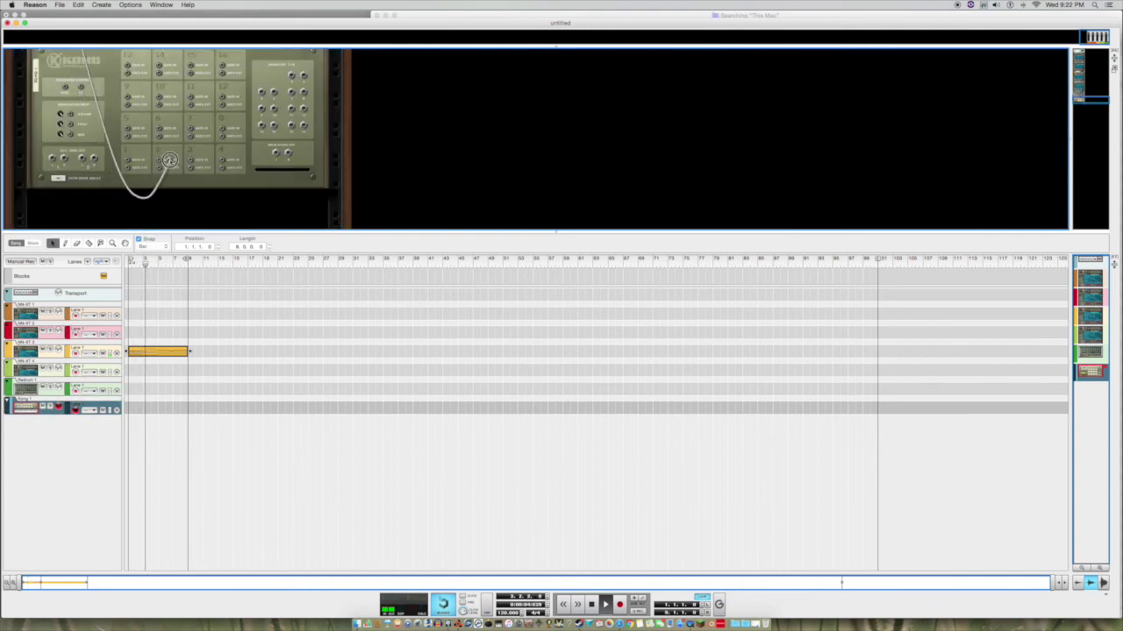
{"action": "scroll", "coordinate": [30, 64], "scroll_direction": "up", "scroll_amount": 5}
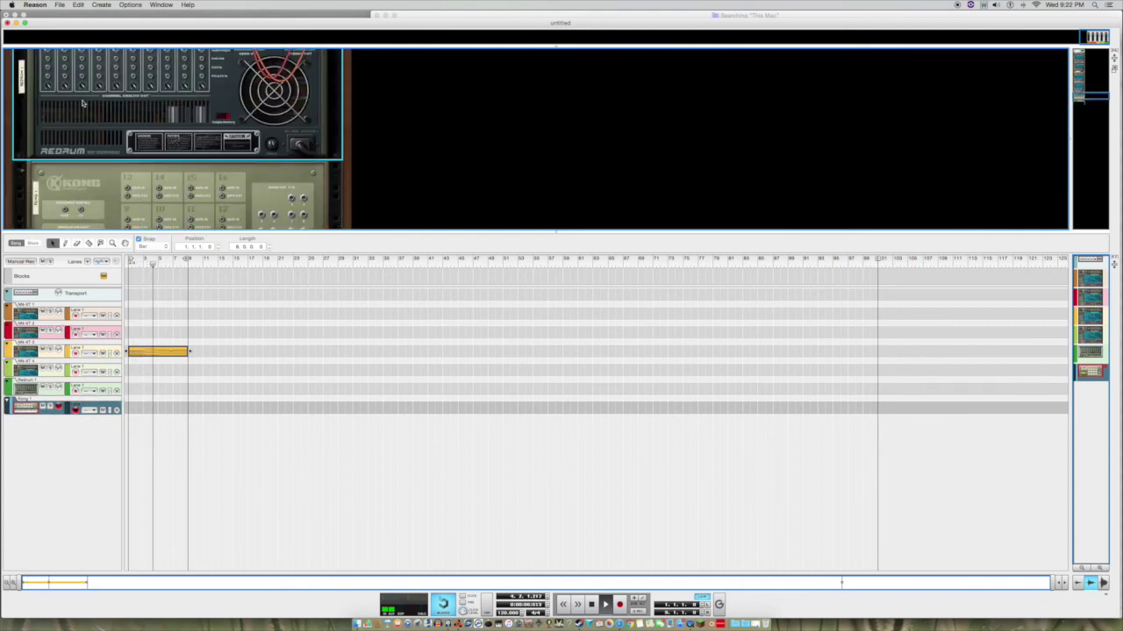
{"action": "scroll", "coordinate": [106, 114], "scroll_direction": "down", "scroll_amount": 5}
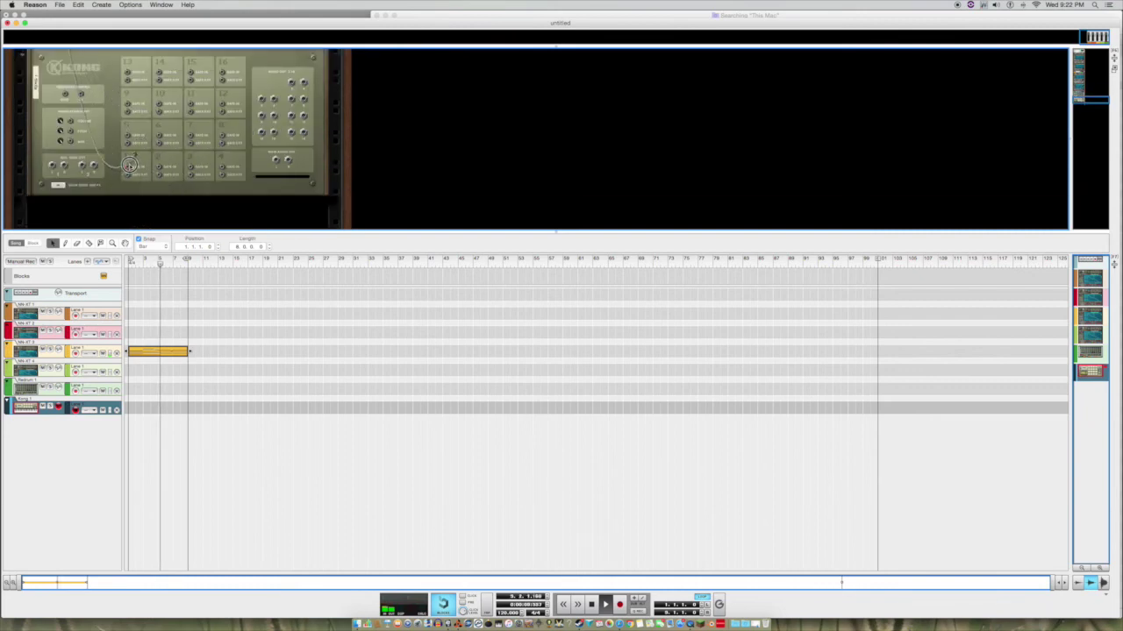
{"action": "scroll", "coordinate": [132, 158], "scroll_direction": "up", "scroll_amount": 4}
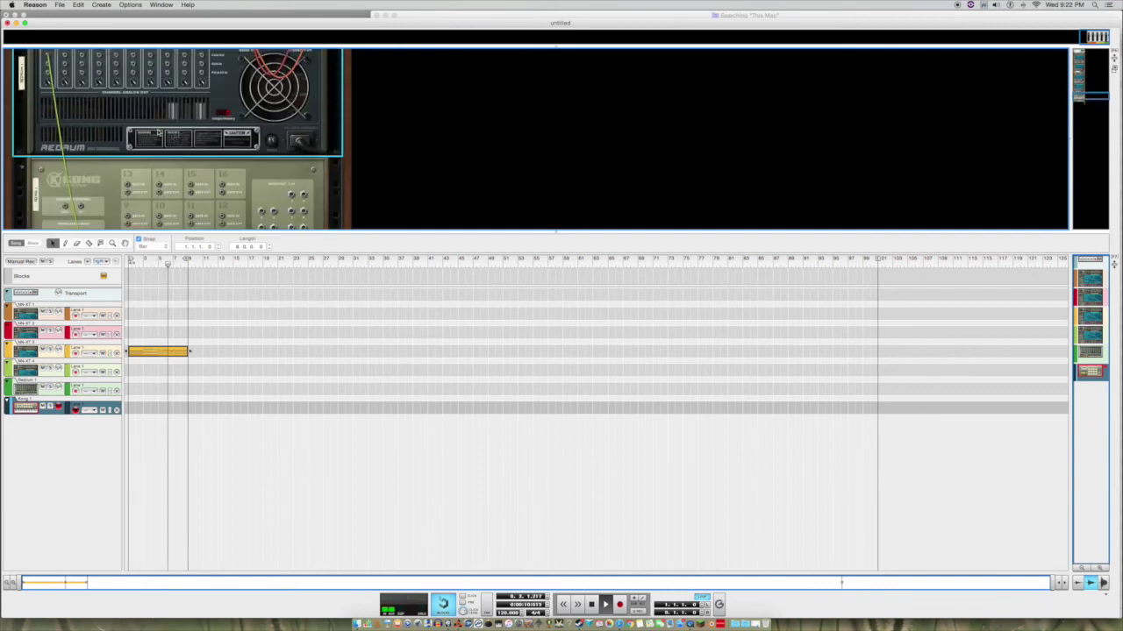
{"action": "scroll", "coordinate": [140, 132], "scroll_direction": "down", "scroll_amount": 5}
{"action": "scroll", "coordinate": [176, 132], "scroll_direction": "up", "scroll_amount": 4}
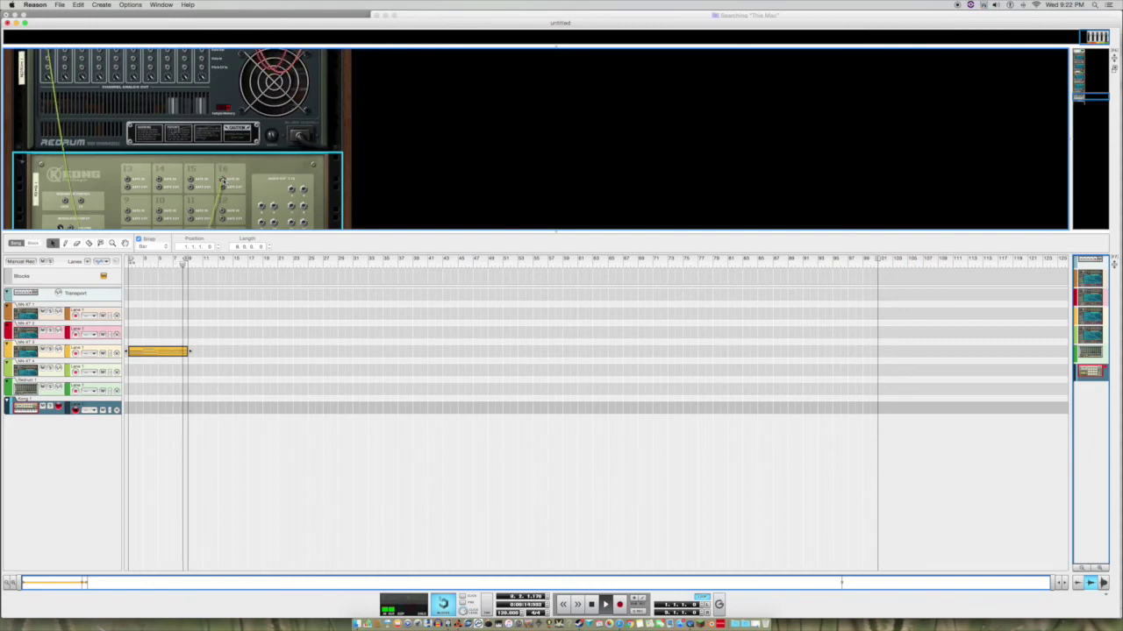
{"action": "key", "text": "Tab"}
{"action": "scroll", "coordinate": [223, 182], "scroll_direction": "down", "scroll_amount": 2}
{"action": "right_click", "coordinate": [142, 146]}
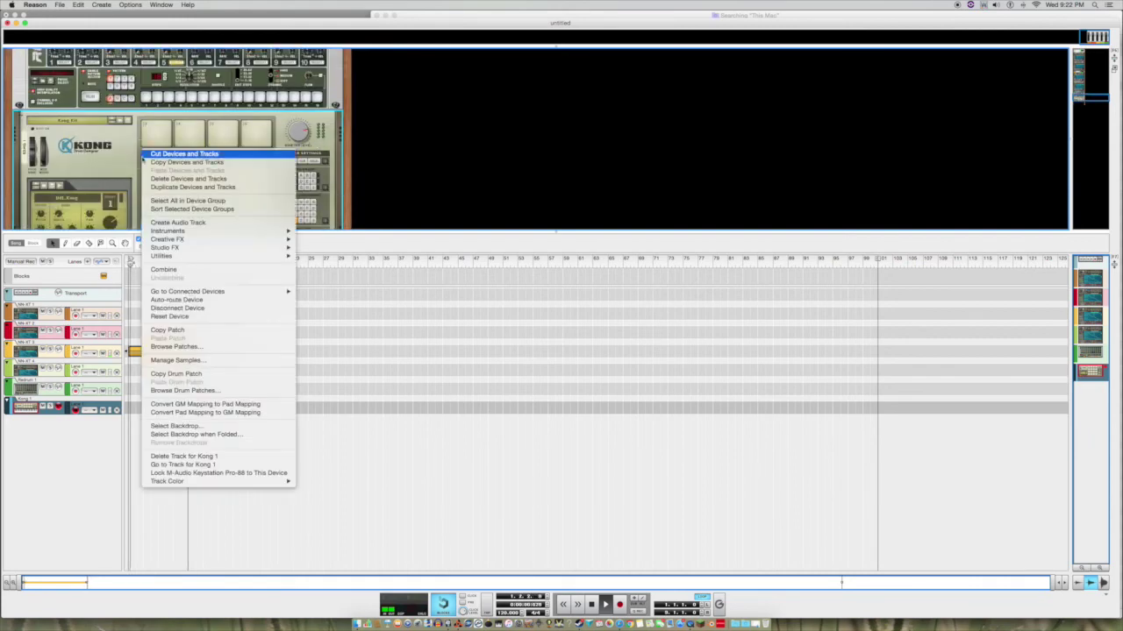
{"action": "right_click", "coordinate": [108, 159]}
{"action": "left_click", "coordinate": [148, 184]}
{"action": "scroll", "coordinate": [148, 186], "scroll_direction": "up", "scroll_amount": 3}
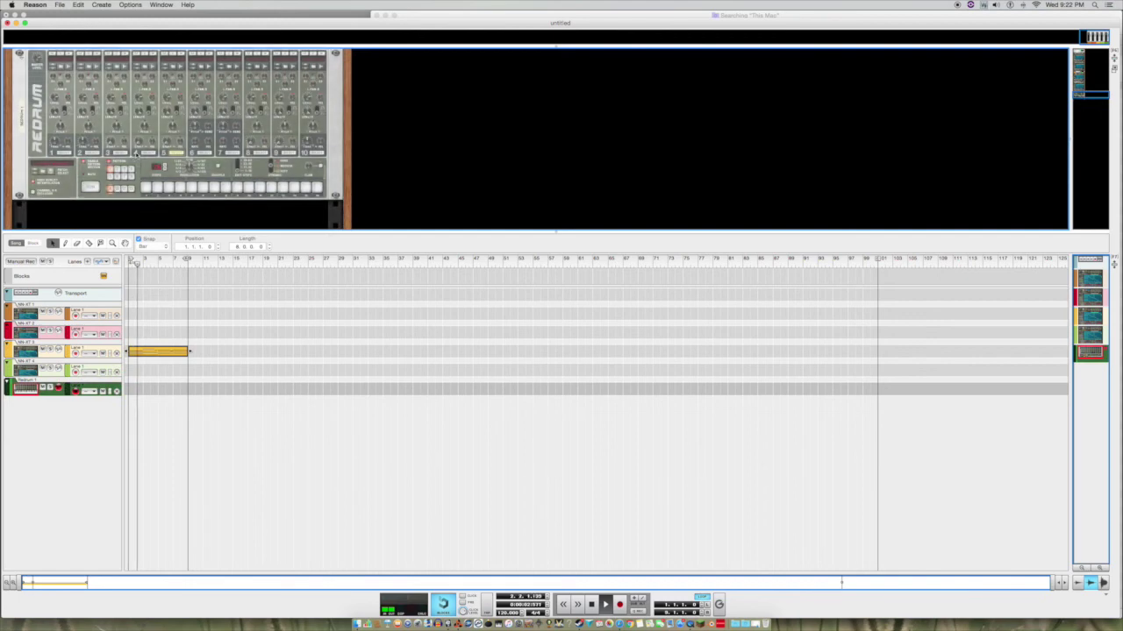
{"action": "scroll", "coordinate": [148, 186], "scroll_direction": "down", "scroll_amount": 3}
- Reset the Kong device to its initial patch
{"action": "right_click", "coordinate": [118, 145]}
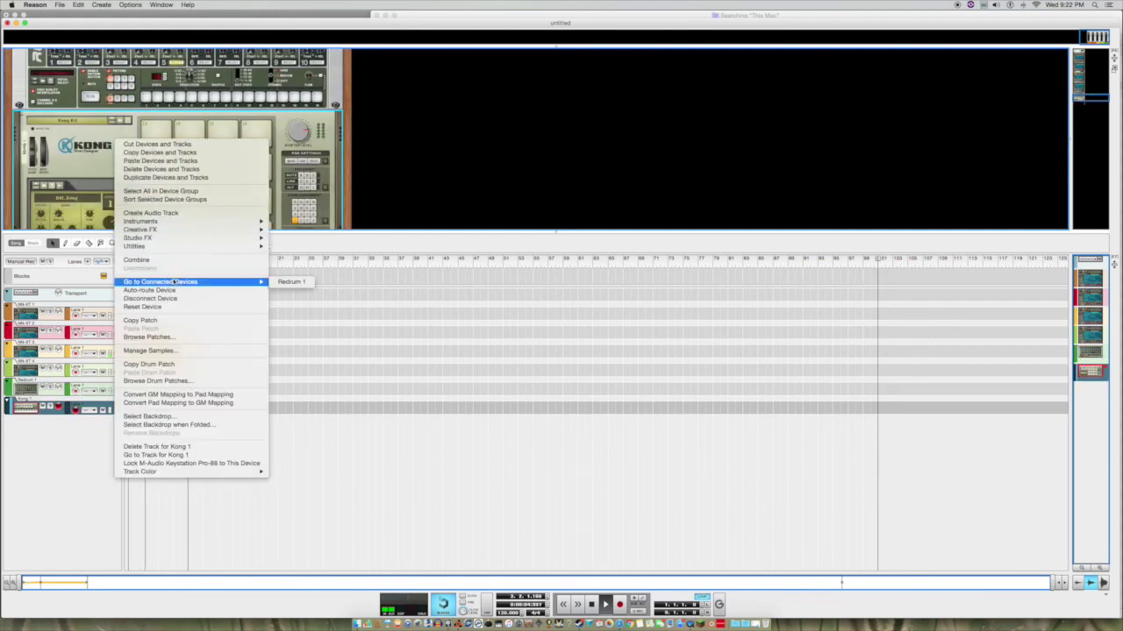
{"action": "left_click", "coordinate": [147, 268]}
{"action": "scroll", "coordinate": [191, 149], "scroll_direction": "up", "scroll_amount": 3}
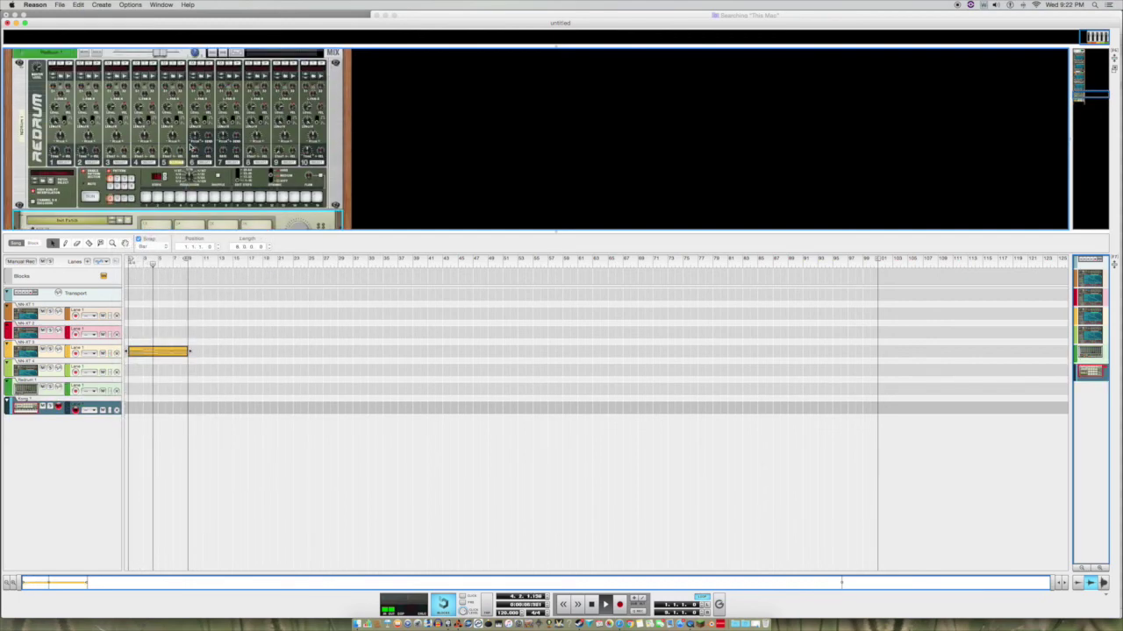
- Run the Redrum pattern with channel 1 triggering on steps 1, 5, 9 and 13, and check the rear wiring to the Kong
{"action": "scroll", "coordinate": [61, 123], "scroll_direction": "down", "scroll_amount": 3}
{"action": "scroll", "coordinate": [67, 149], "scroll_direction": "up", "scroll_amount": 3}
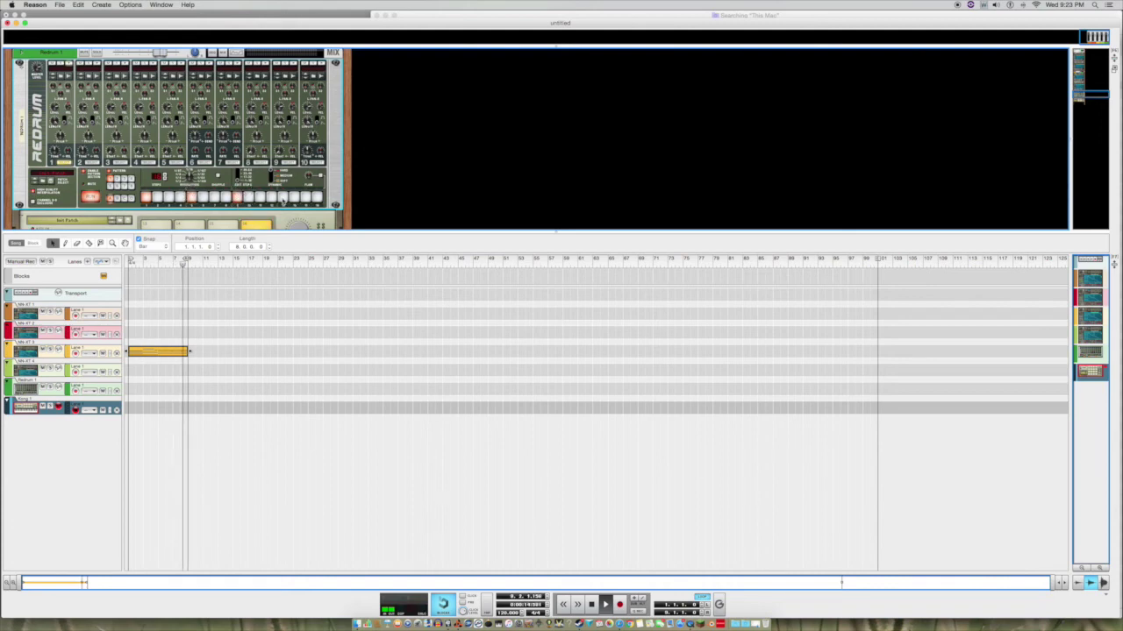
{"action": "scroll", "coordinate": [181, 163], "scroll_direction": "down", "scroll_amount": 5}
{"action": "scroll", "coordinate": [182, 163], "scroll_direction": "up", "scroll_amount": 5}
{"action": "key", "text": "Tab"}
{"action": "scroll", "coordinate": [142, 124], "scroll_direction": "up", "scroll_amount": 3}
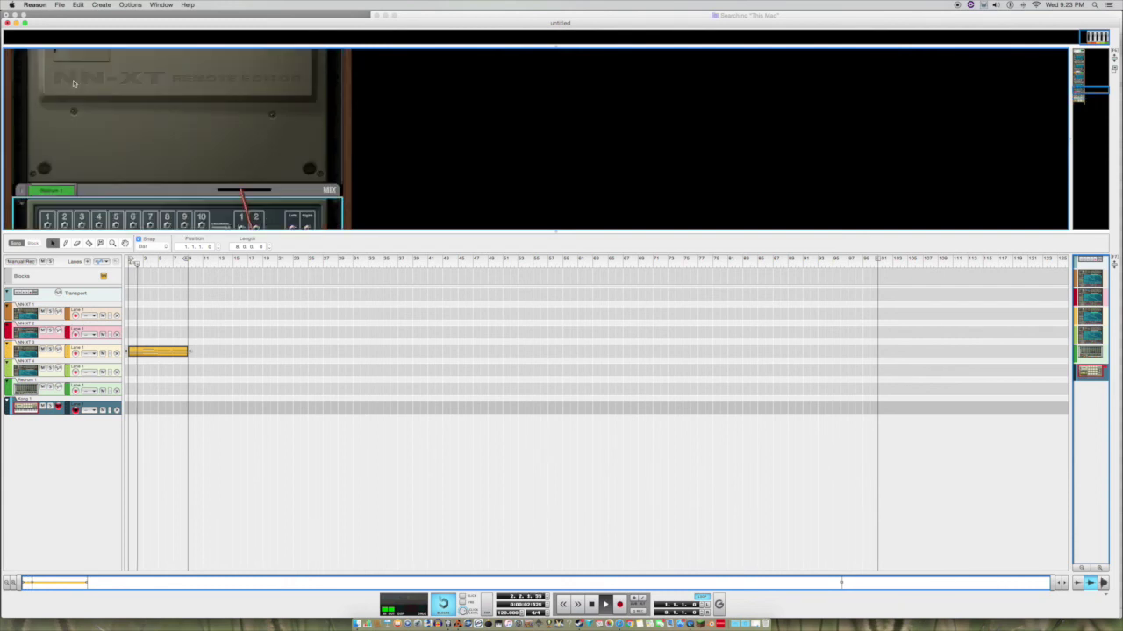
{"action": "scroll", "coordinate": [142, 124], "scroll_direction": "down", "scroll_amount": 3}
{"action": "key", "text": "Tab"}
{"action": "scroll", "coordinate": [177, 139], "scroll_direction": "down", "scroll_amount": 5}
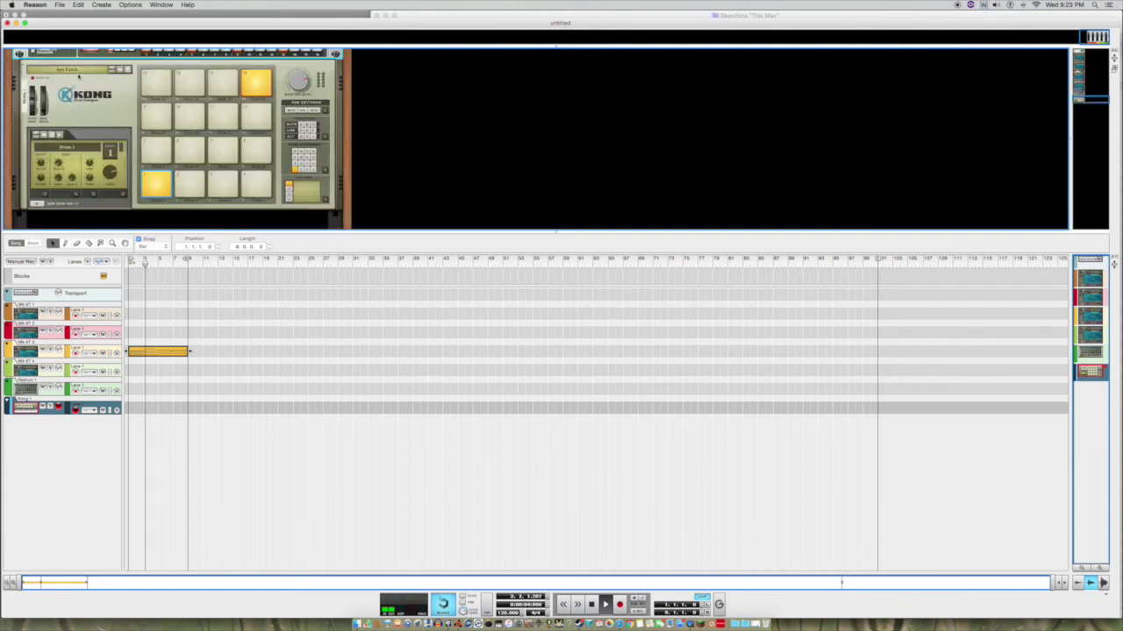
- Add a Mix Channel below the Kong and cable the Kong's main audio output to the Mix Channel's input
{"action": "left_click", "coordinate": [101, 5]}
{"action": "mouse_move", "coordinate": [167, 72]}
{"action": "left_click", "coordinate": [206, 144]}
{"action": "key", "text": "Tab"}
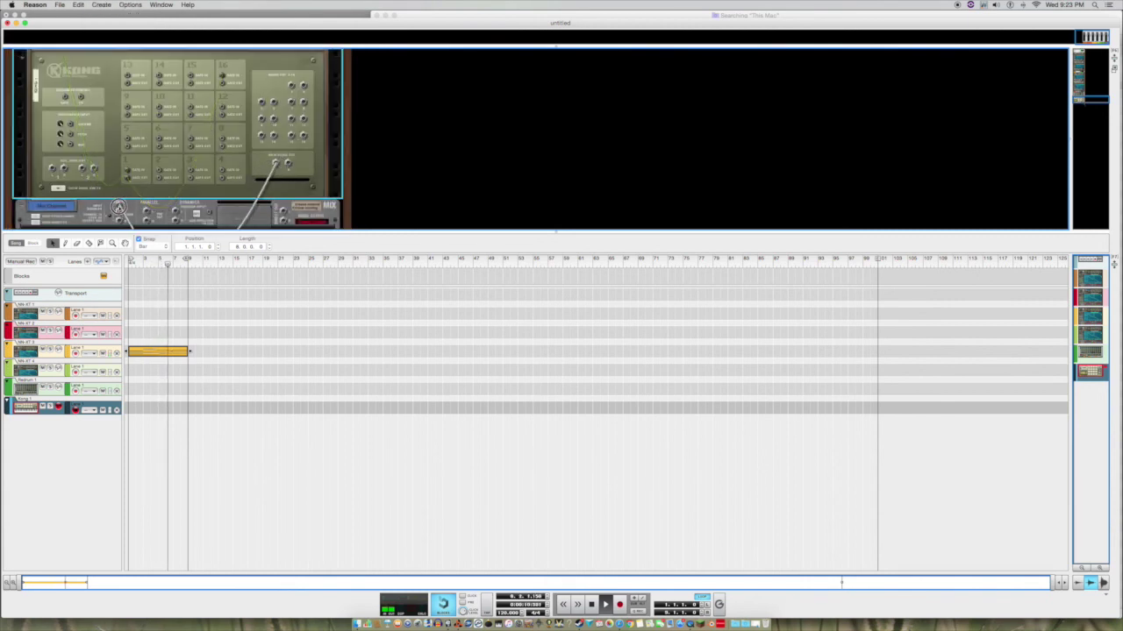
{"action": "key", "text": "Tab"}
- Browse samples for Redrum channel 1 and open the 113 Breakbeat folder within Dr Rex Drum Loops in the Reason Factory Sound Bank
{"action": "scroll", "coordinate": [120, 209], "scroll_direction": "up", "scroll_amount": 10}
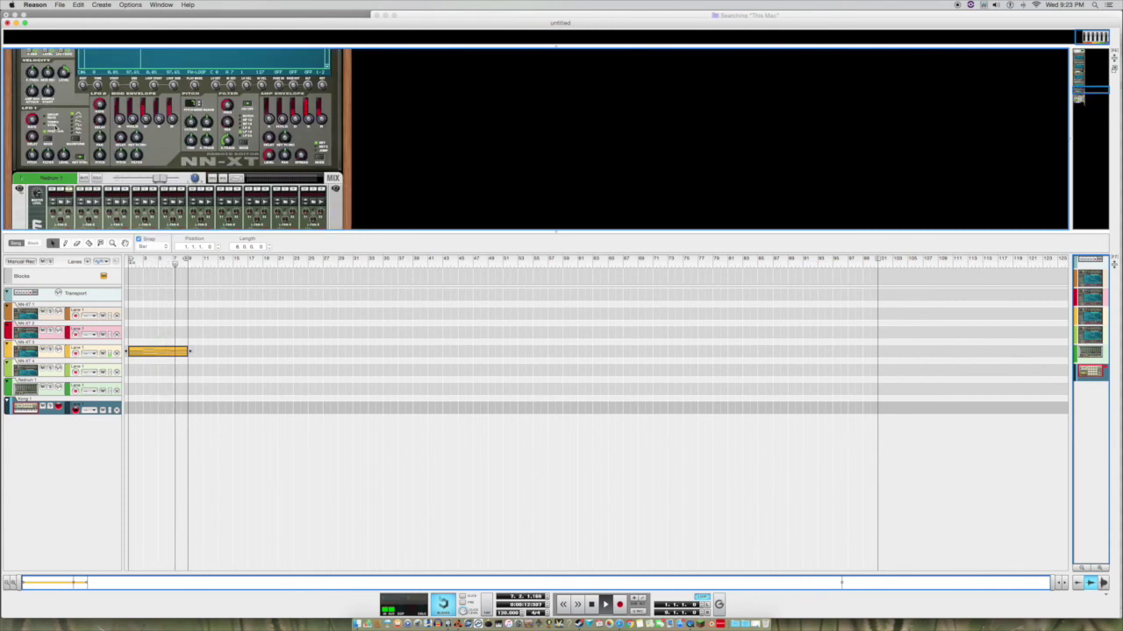
{"action": "scroll", "coordinate": [176, 140], "scroll_direction": "up", "scroll_amount": 3}
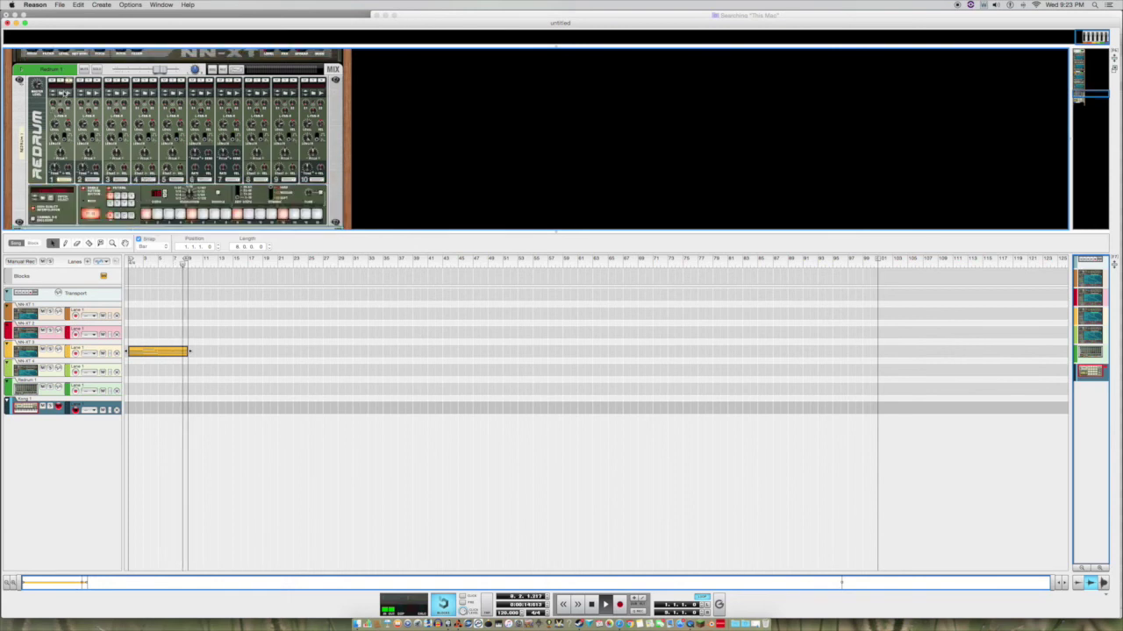
{"action": "left_click", "coordinate": [304, 141]}
{"action": "left_click", "coordinate": [298, 112]}
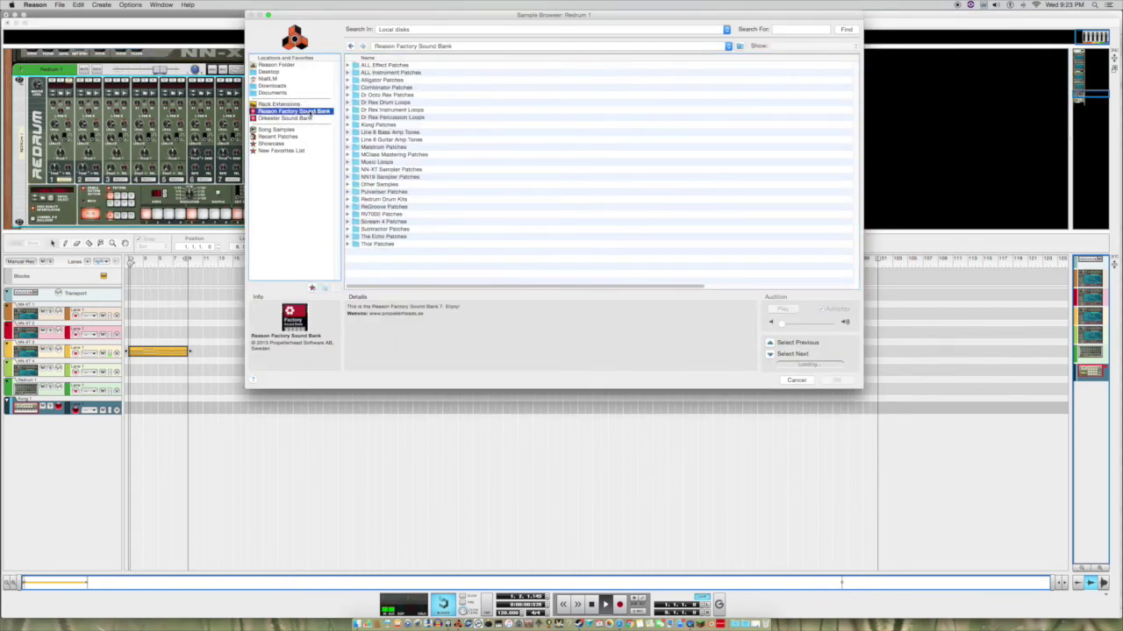
{"action": "double_click", "coordinate": [396, 110]}
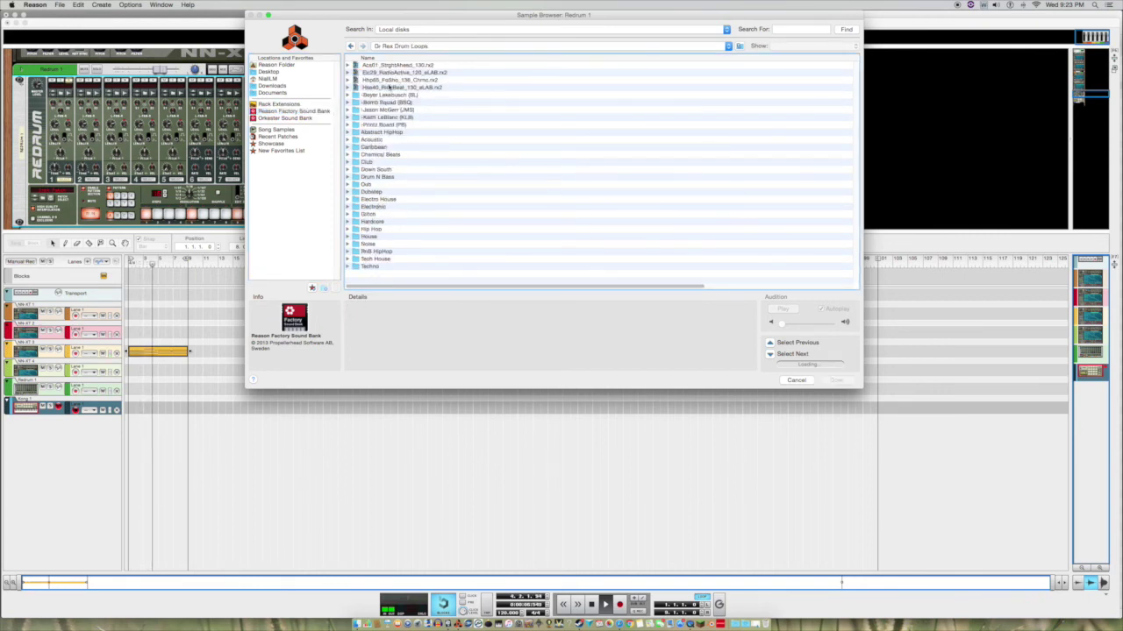
{"action": "double_click", "coordinate": [392, 110]}
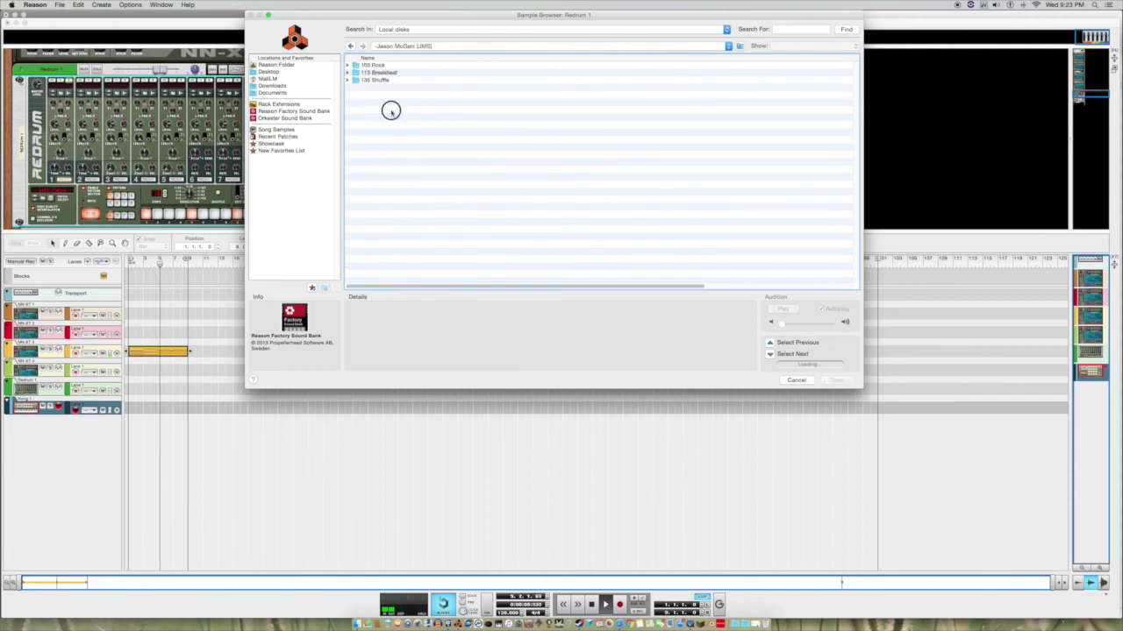
{"action": "double_click", "coordinate": [378, 74]}
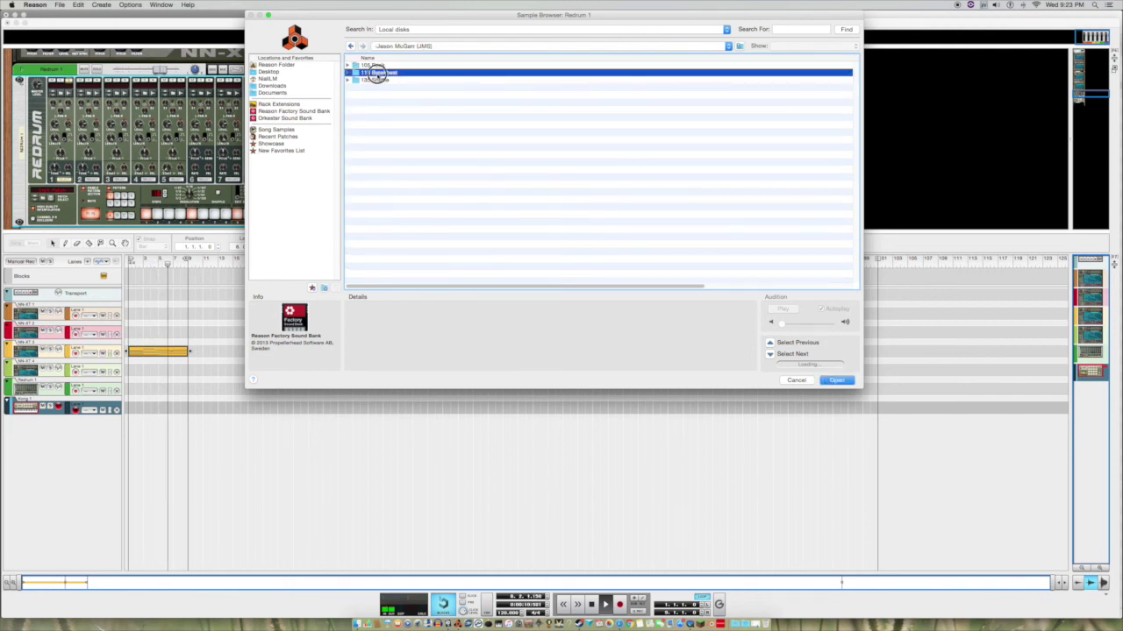
- Audition several slices of Brk03_Groove_113_JMS.rx2, including slices 4, 2 and 13, and go back to the parent folder
{"action": "left_click", "coordinate": [372, 87]}
{"action": "left_click", "coordinate": [355, 80]}
{"action": "left_click", "coordinate": [349, 80]}
{"action": "left_click", "coordinate": [466, 117]}
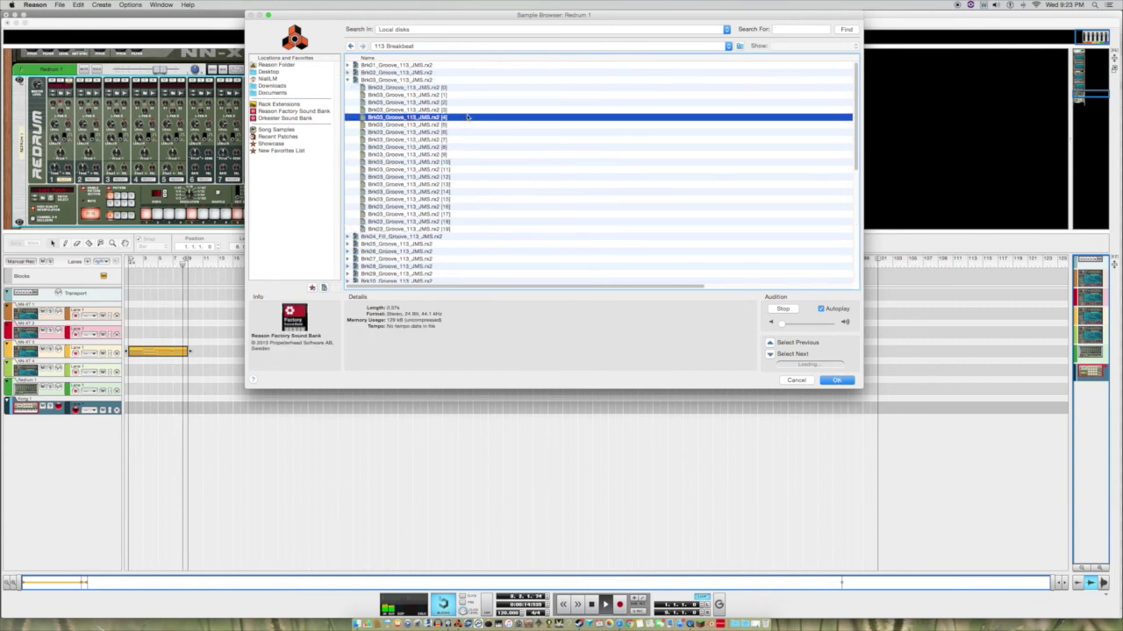
{"action": "key", "text": "Up"}
{"action": "key", "text": "Up"}
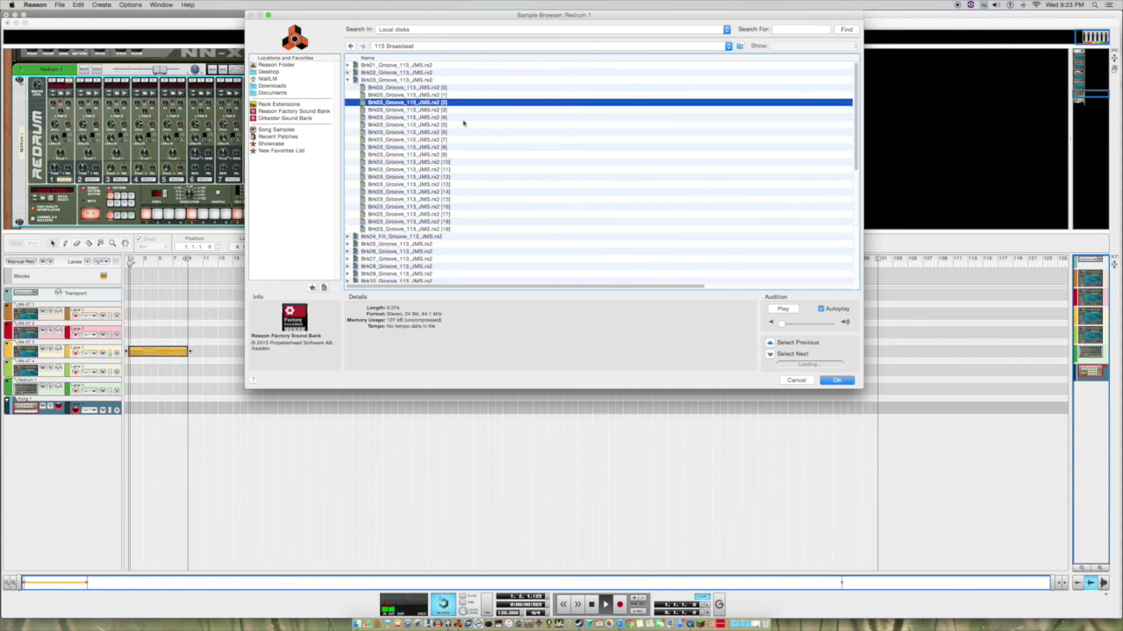
{"action": "scroll", "coordinate": [454, 140], "scroll_direction": "down", "scroll_amount": 10}
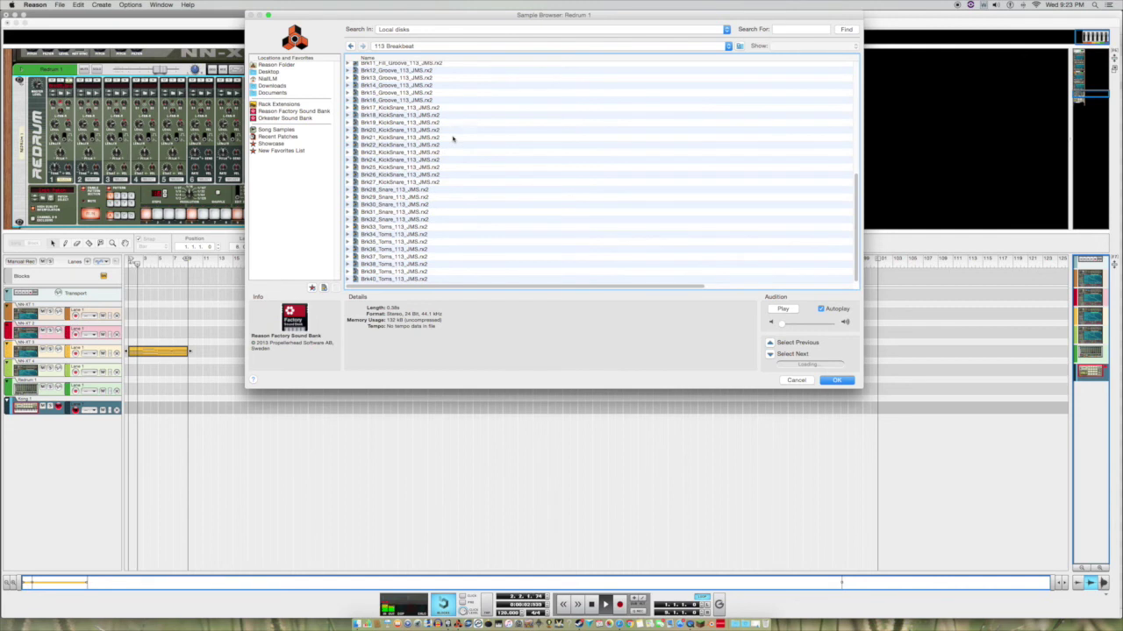
{"action": "scroll", "coordinate": [452, 140], "scroll_direction": "up", "scroll_amount": 10}
{"action": "left_click", "coordinate": [442, 179]}
{"action": "key", "text": "Down"}
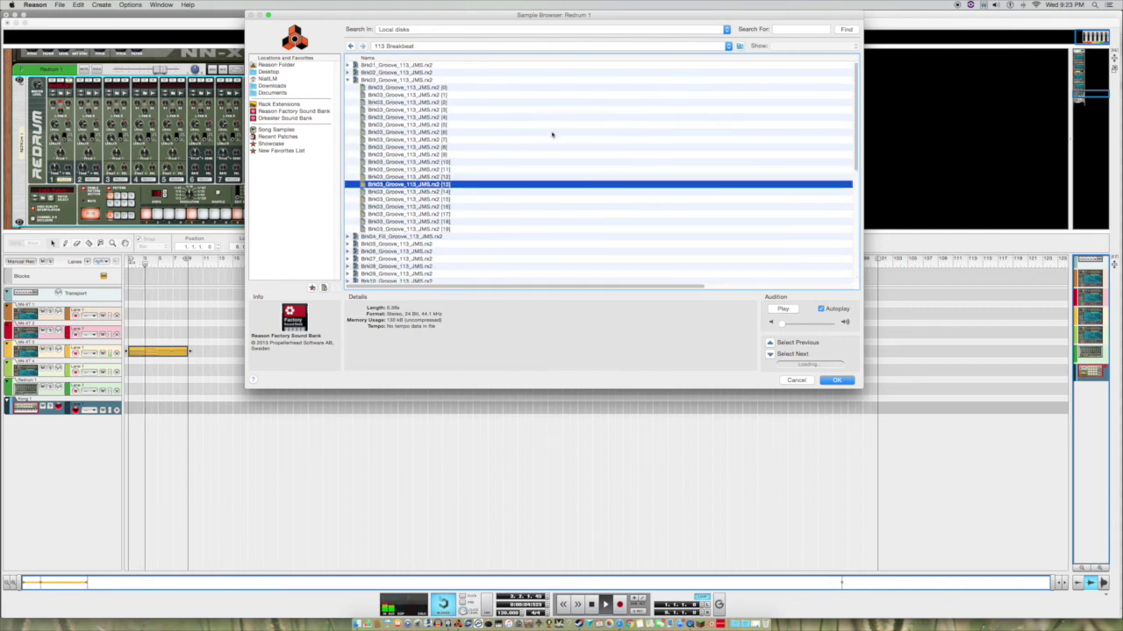
{"action": "left_click", "coordinate": [351, 45]}
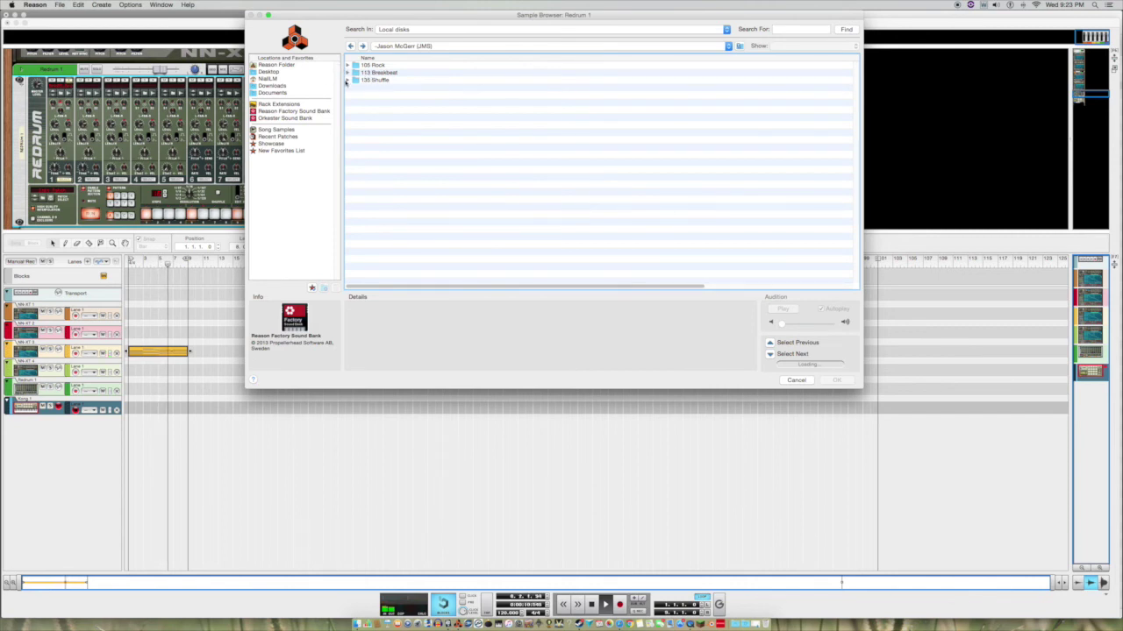
- Open the 105 Rock folder and list the slices of Rok29_Ride_105_JMS.rx2
{"action": "left_click", "coordinate": [351, 66]}
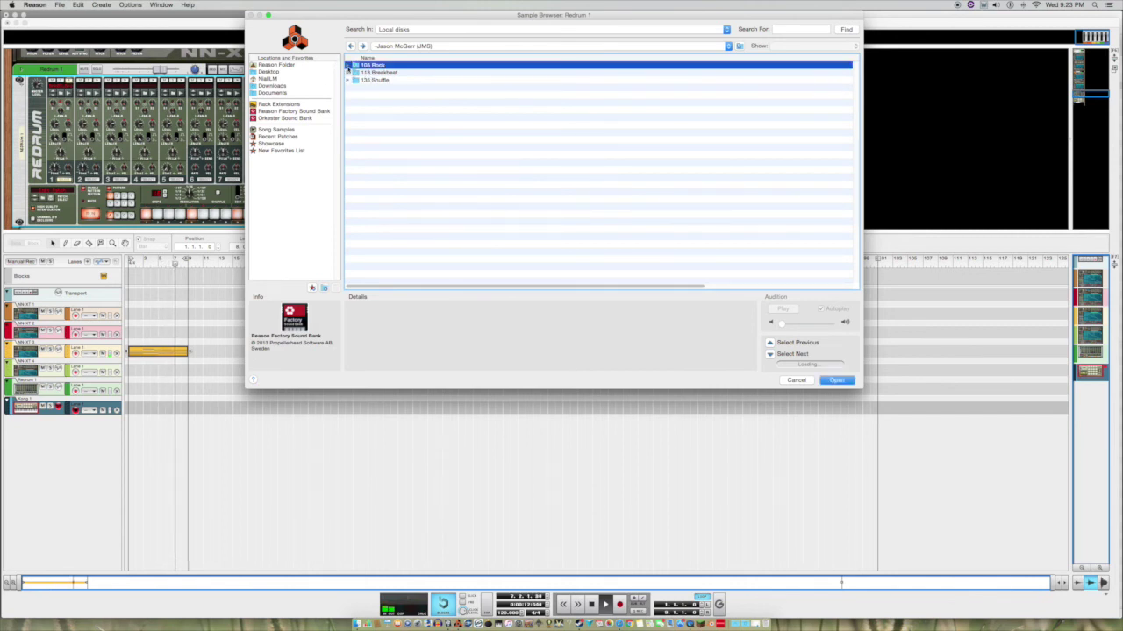
{"action": "left_click", "coordinate": [347, 64]}
{"action": "scroll", "coordinate": [389, 138], "scroll_direction": "down", "scroll_amount": 5}
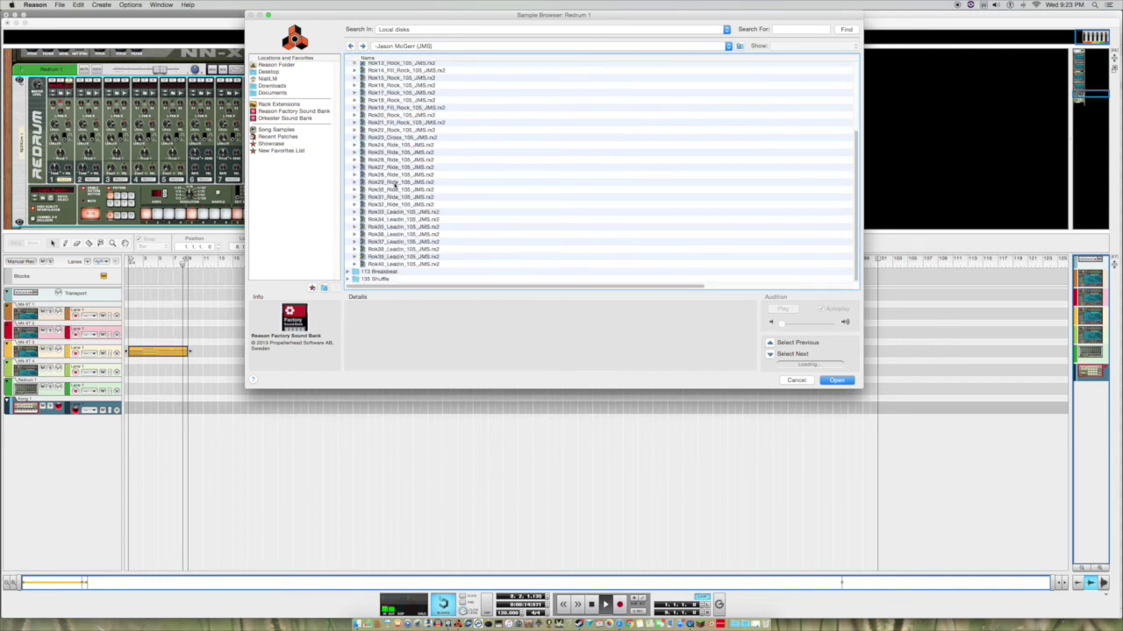
{"action": "left_click", "coordinate": [393, 181]}
{"action": "left_click", "coordinate": [355, 183]}
- Audition the Rok29_Ride_105_JMS.rx2 slices between 1 and 8 one after another
{"action": "left_click", "coordinate": [390, 204]}
{"action": "key", "text": "Up"}
{"action": "key", "text": "Down"}
{"action": "key", "text": "Down"}
{"action": "key", "text": "Down"}
{"action": "key", "text": "Down"}
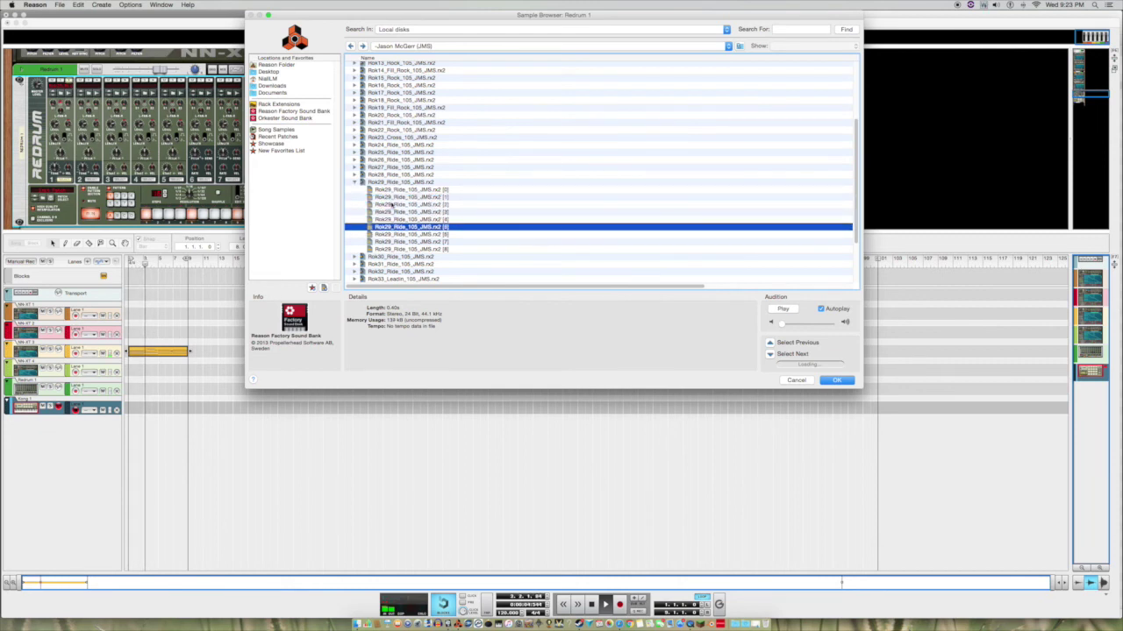
{"action": "key", "text": "Down"}
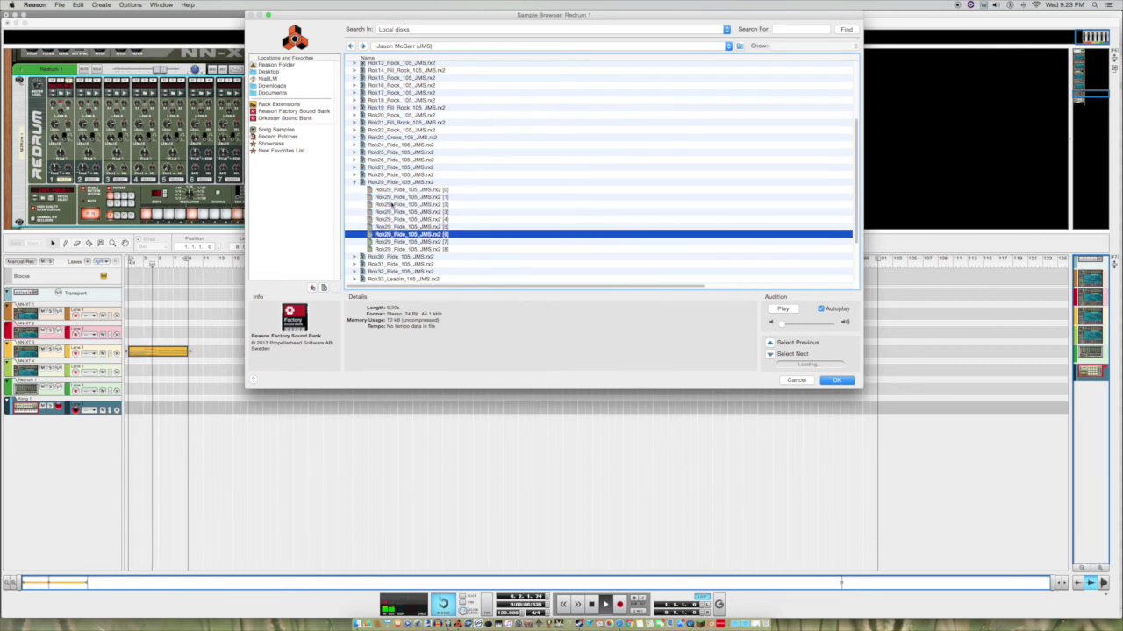
{"action": "key", "text": "Down"}
{"action": "key", "text": "Down"}
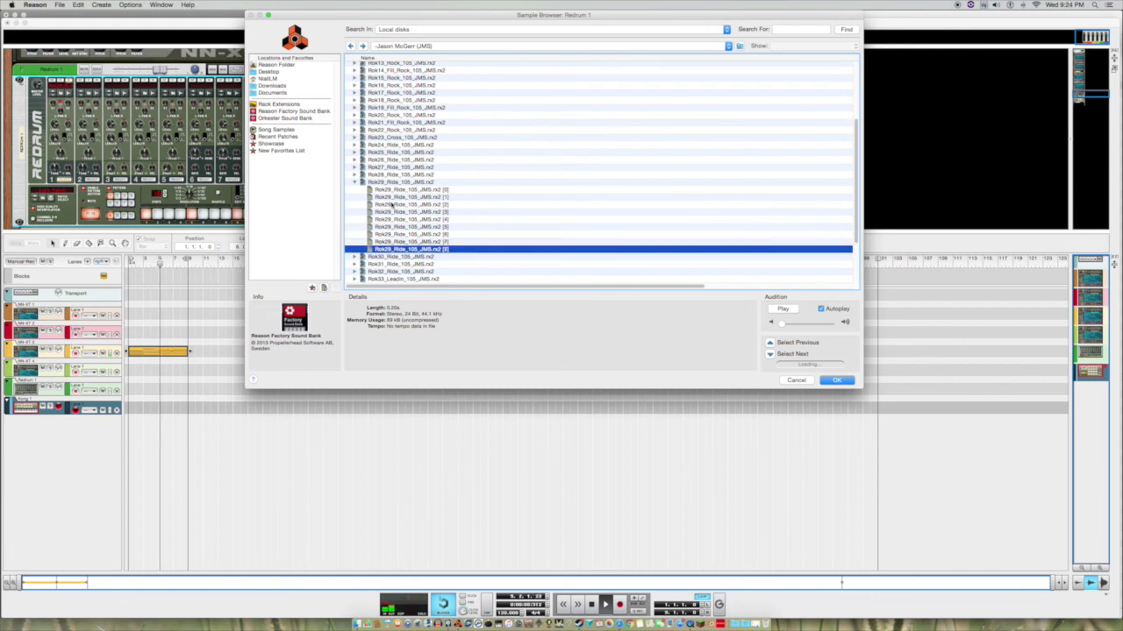
- Compare slices 4 to 7 of Rok29_Ride_105_JMS.rx2 again and load slice 5 into Redrum channel 1
{"action": "key", "text": "Up"}
{"action": "key", "text": "Up"}
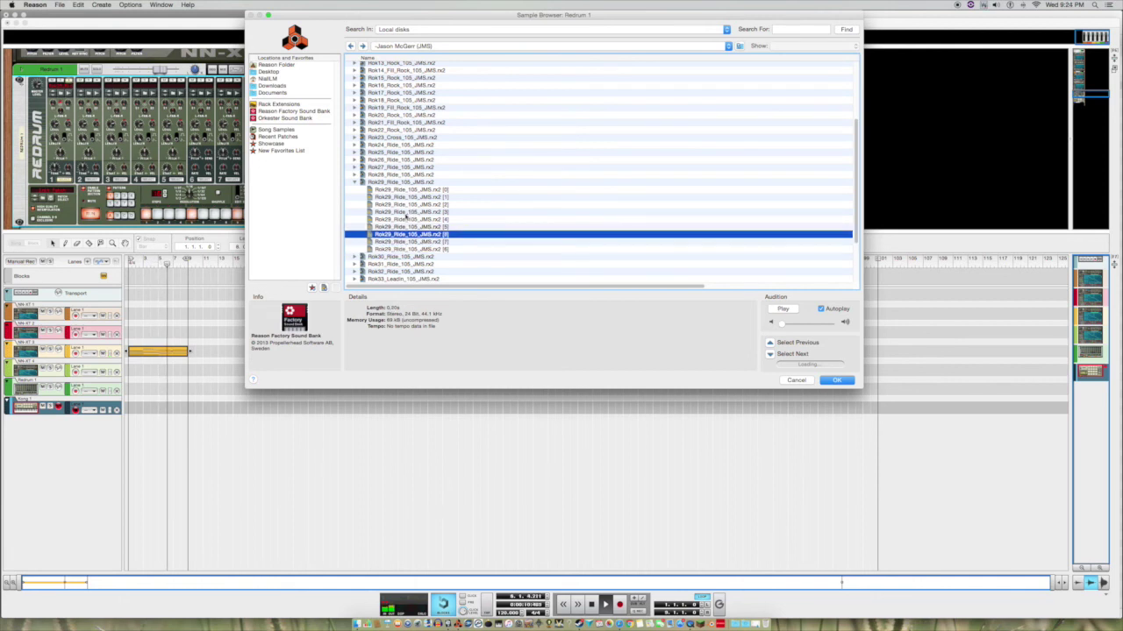
{"action": "key", "text": "Up"}
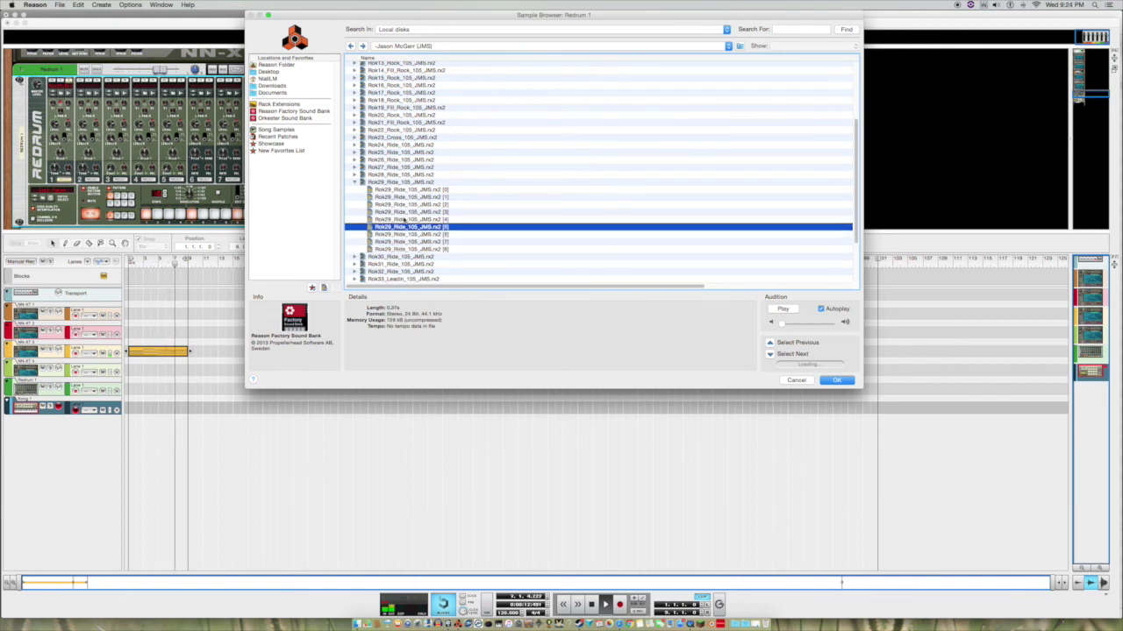
{"action": "key", "text": "Up"}
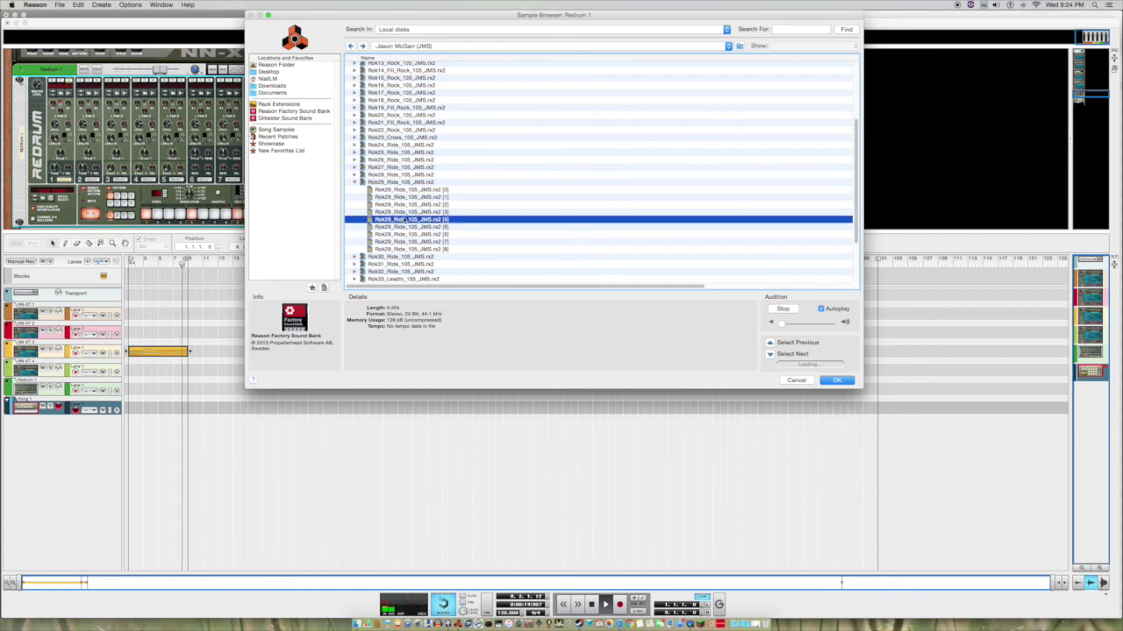
{"action": "key", "text": "Down"}
{"action": "key", "text": "Return"}
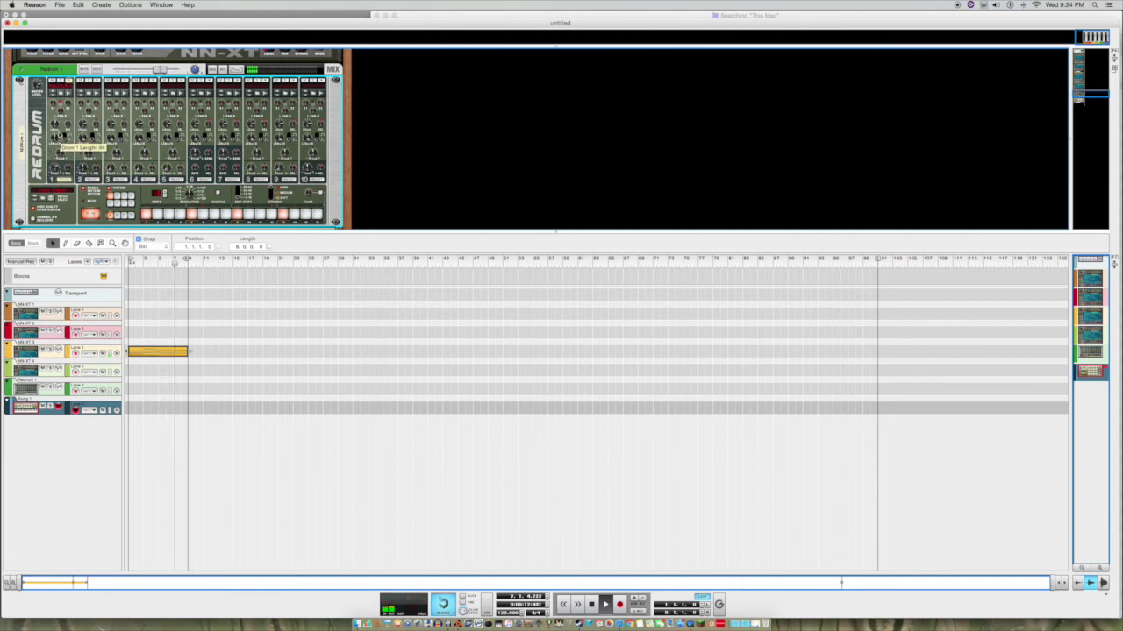
- Quantize the selected chord clip on the NN-XT 3 track to 1/8 notes
{"action": "scroll", "coordinate": [61, 131], "scroll_direction": "down", "scroll_amount": 2}
{"action": "scroll", "coordinate": [66, 131], "scroll_direction": "down", "scroll_amount": 8}
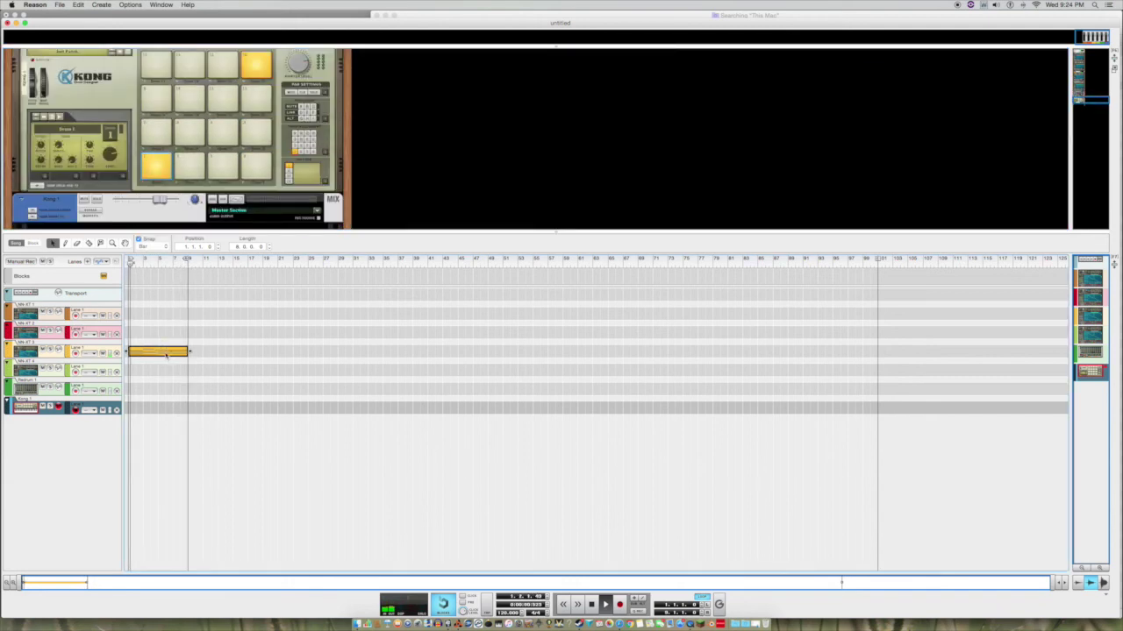
{"action": "key", "text": "F8"}
{"action": "left_click", "coordinate": [1093, 193]}
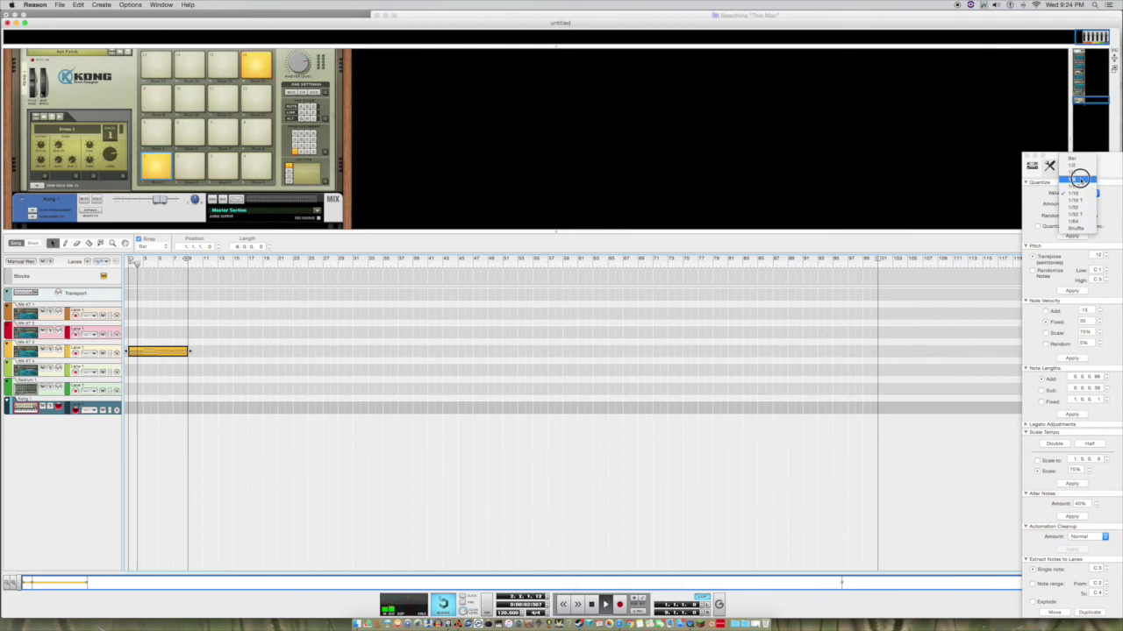
{"action": "left_click", "coordinate": [1075, 182]}
{"action": "left_click", "coordinate": [1072, 235]}
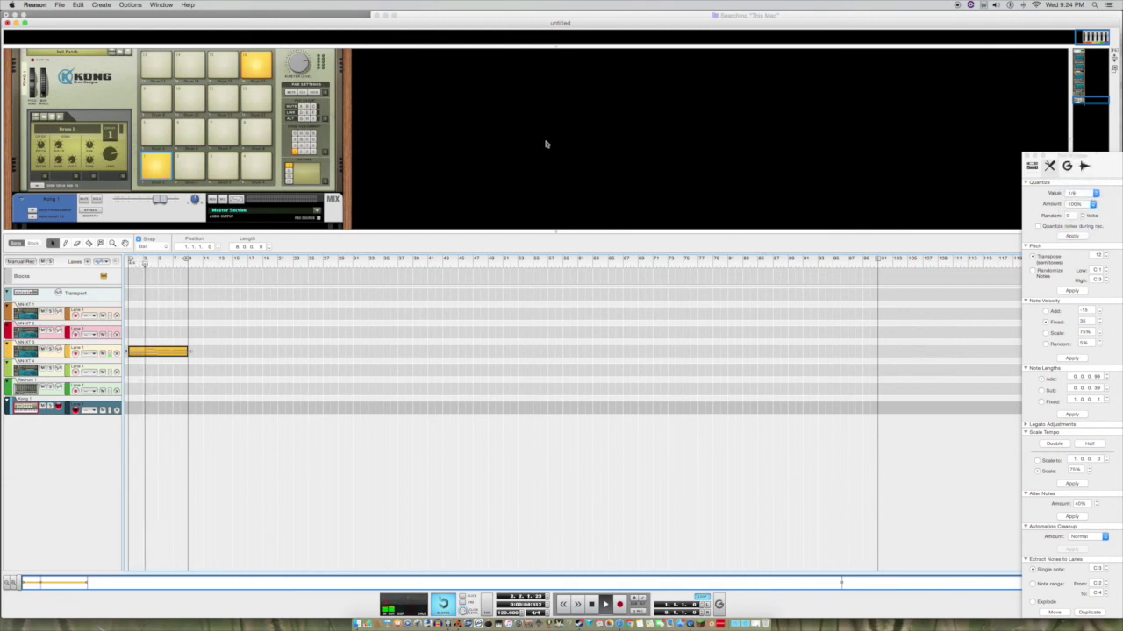
- Assign an NN-Nano Sampler as the drum module of Kong pad 16 in the expanded drum and FX section
{"action": "scroll", "coordinate": [145, 138], "scroll_direction": "down", "scroll_amount": 2}
{"action": "scroll", "coordinate": [155, 148], "scroll_direction": "up", "scroll_amount": 2}
{"action": "left_click", "coordinate": [255, 72]}
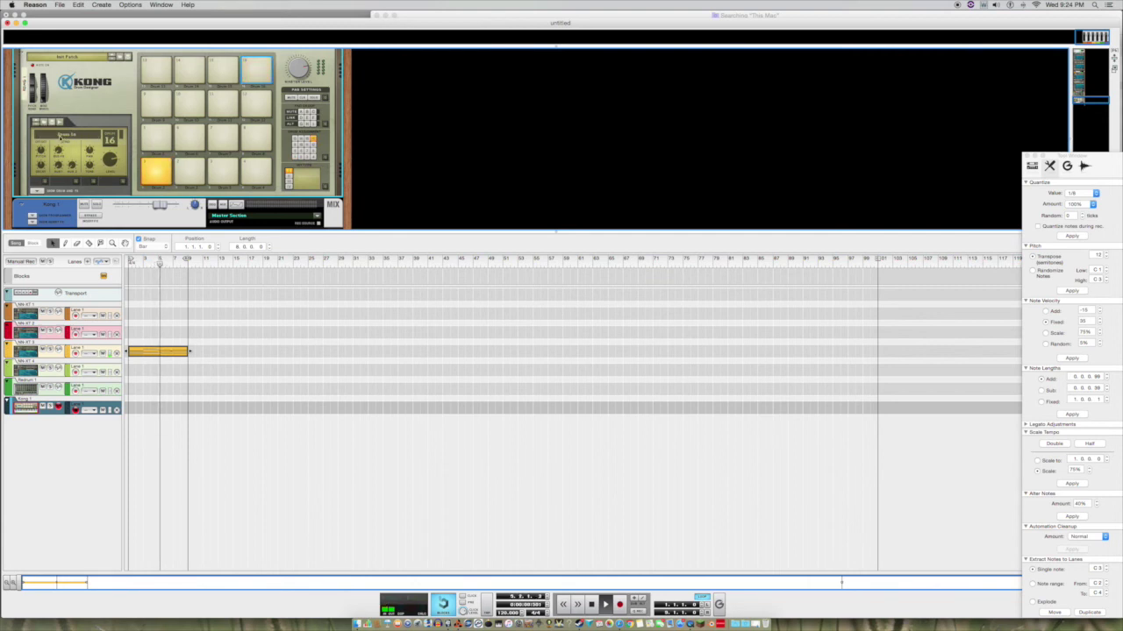
{"action": "left_click", "coordinate": [36, 190]}
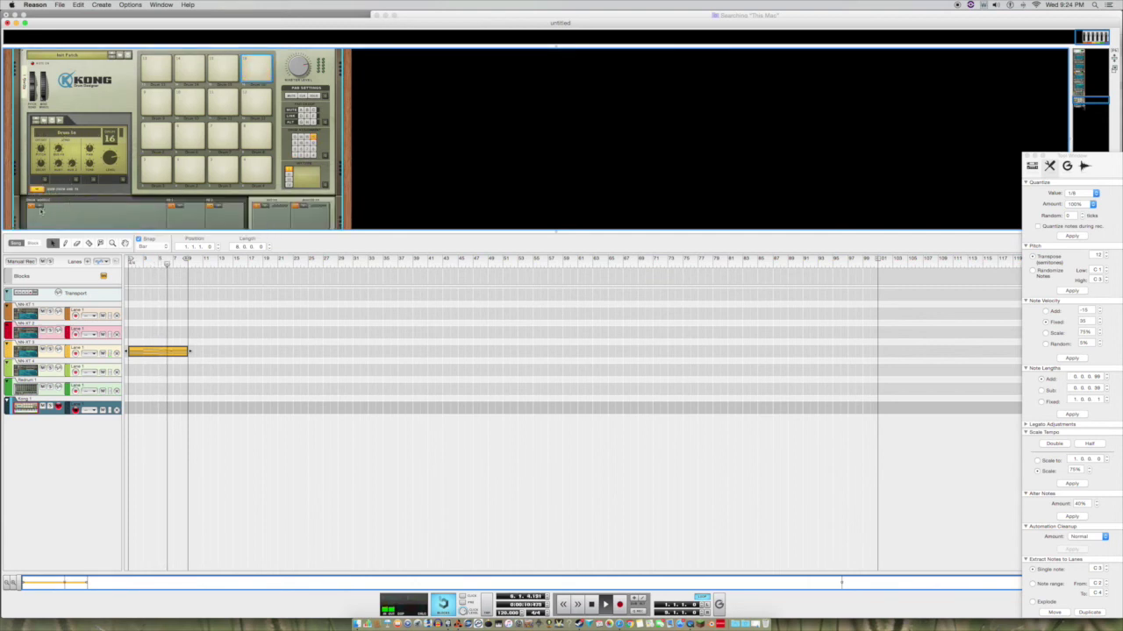
{"action": "left_click", "coordinate": [41, 207]}
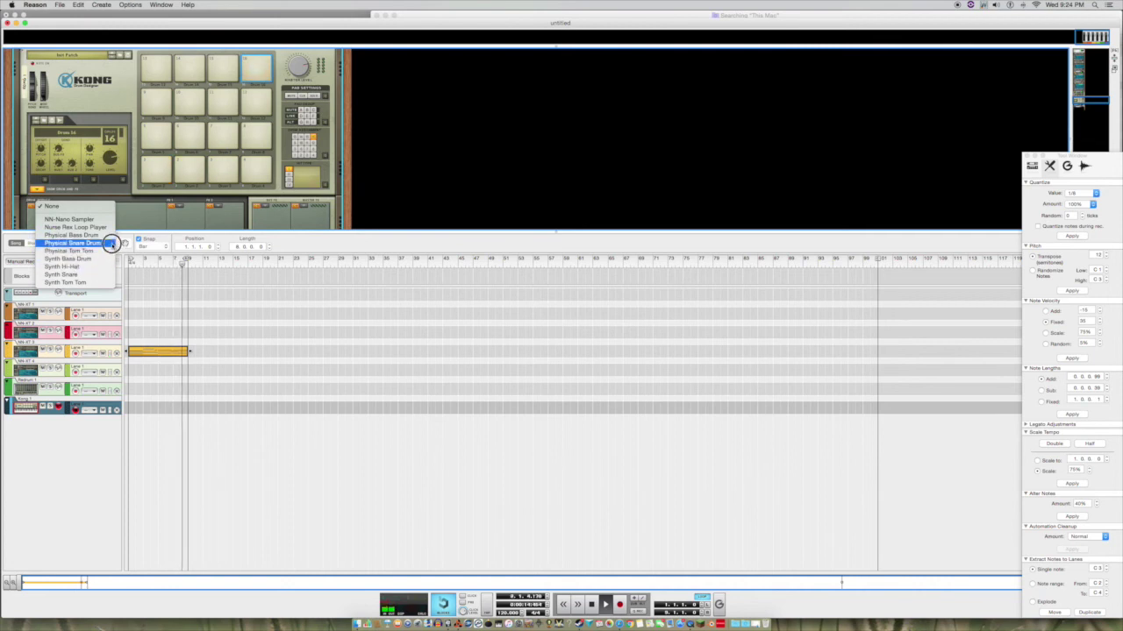
{"action": "left_click", "coordinate": [106, 220]}
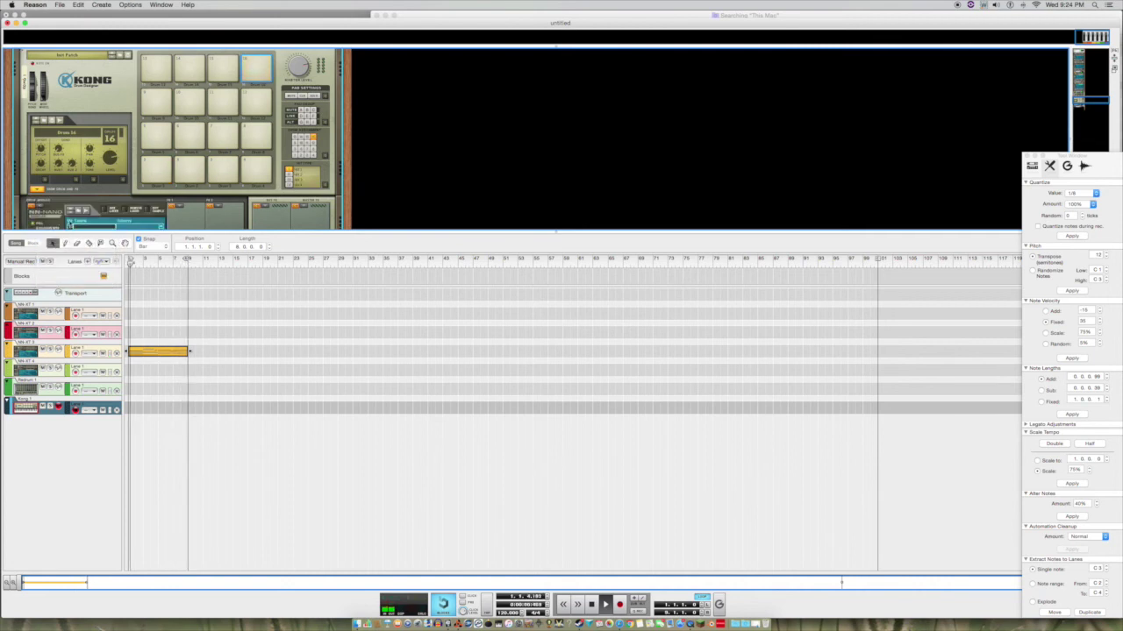
- Browse samples for the NN-Nano Sampler and open Kong Sounds & Samples within Kong Patches in the Reason Factory Sound Bank
{"action": "left_click", "coordinate": [105, 209]}
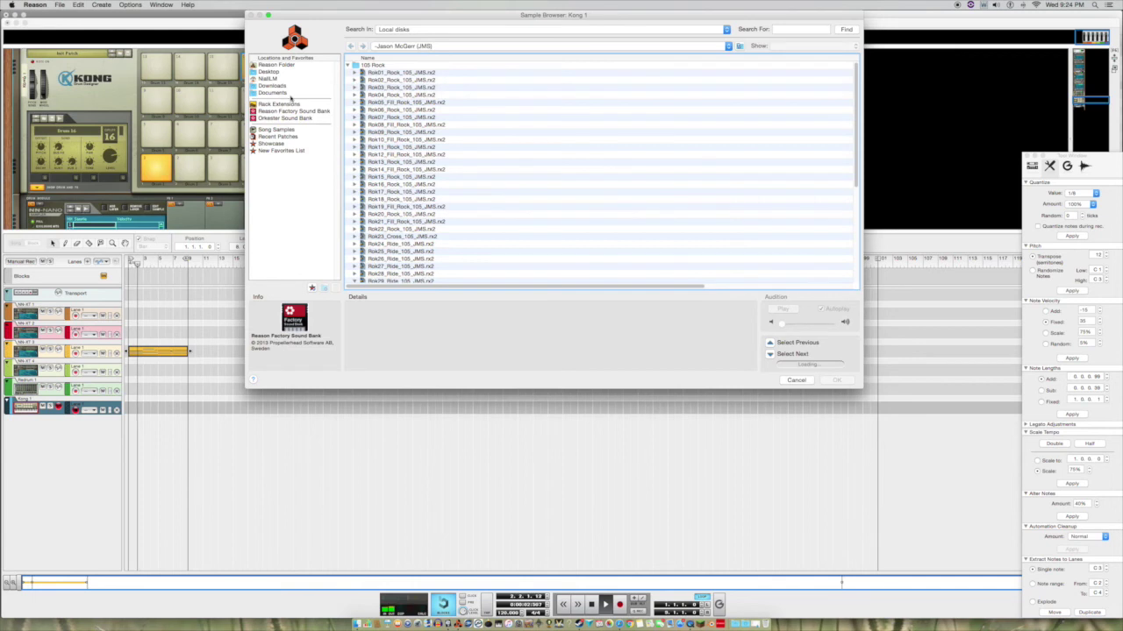
{"action": "left_click", "coordinate": [290, 112]}
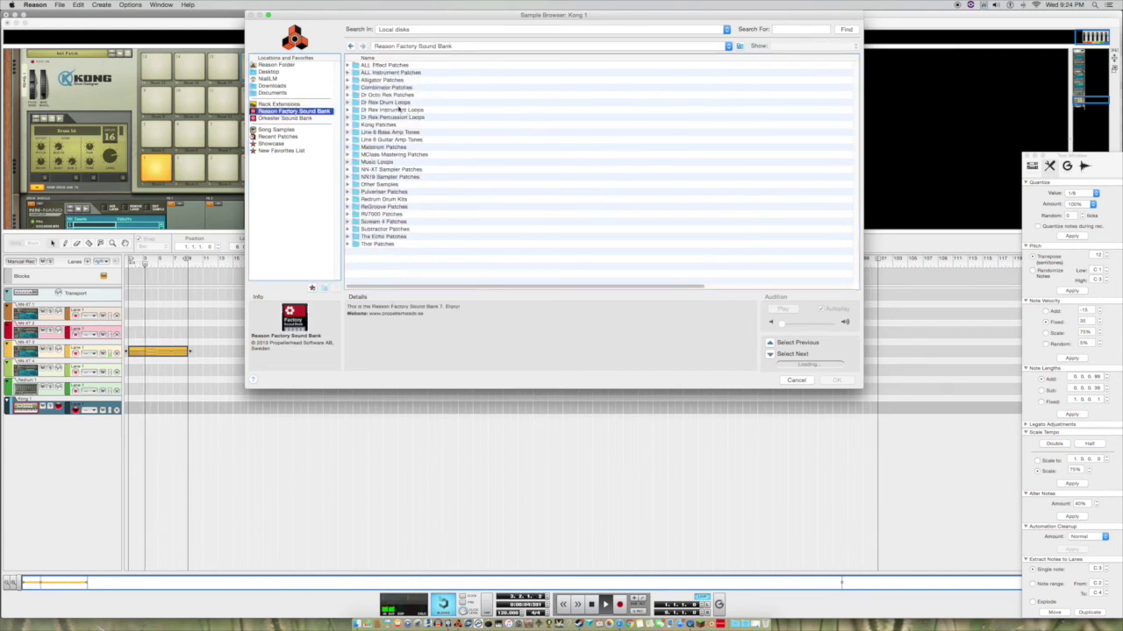
{"action": "left_click", "coordinate": [351, 125]}
{"action": "left_click", "coordinate": [347, 126]}
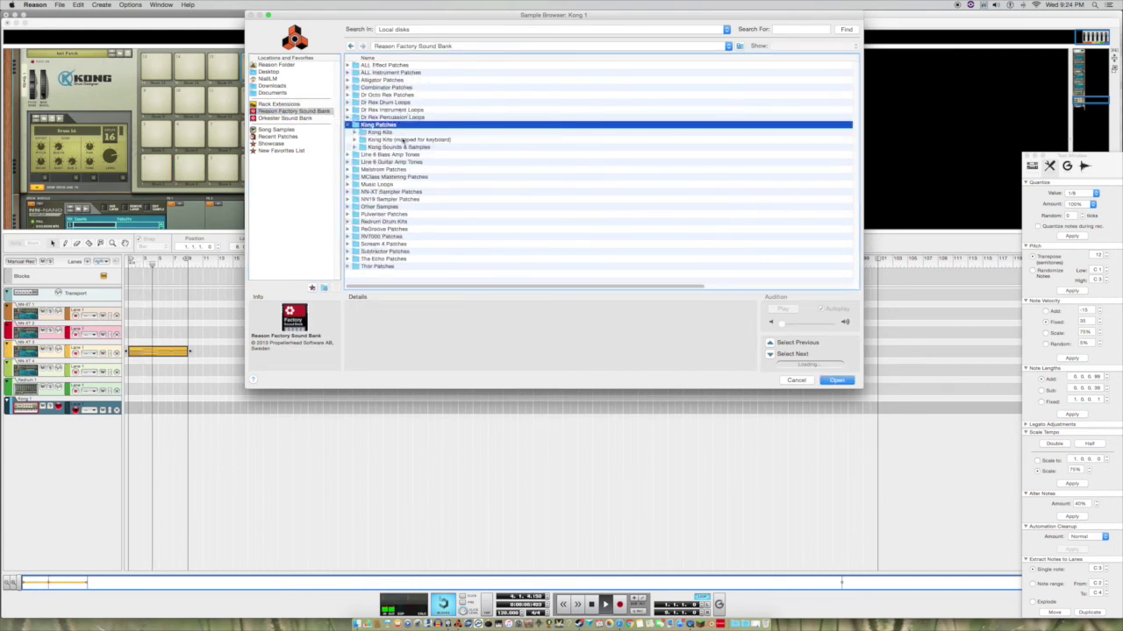
{"action": "left_click", "coordinate": [355, 147]}
{"action": "left_click", "coordinate": [354, 148]}
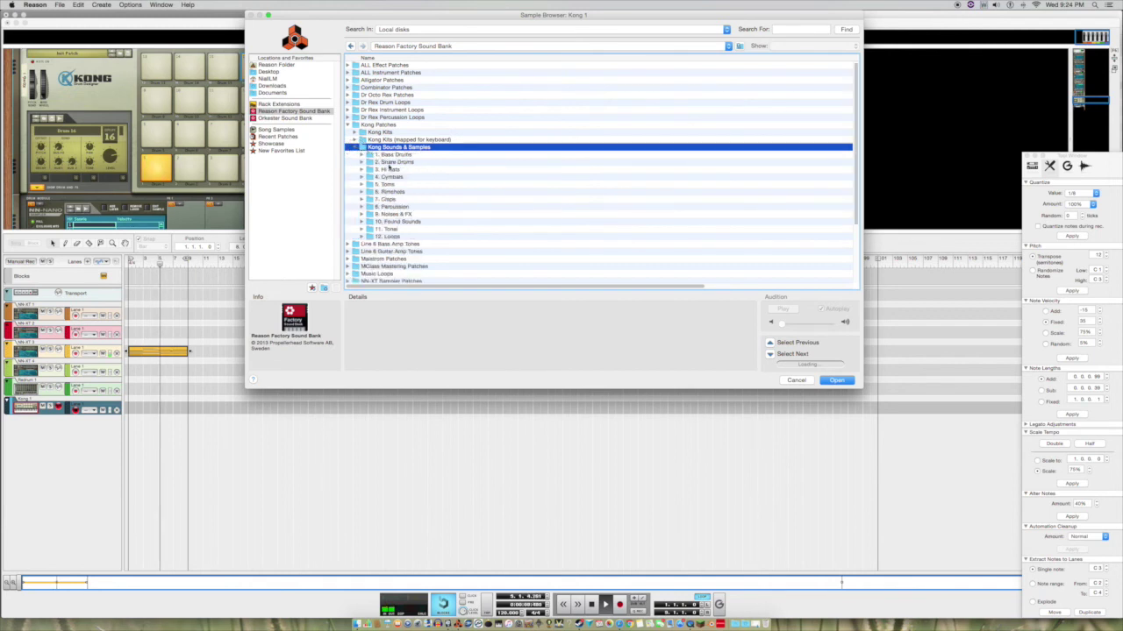
- Audition Hh_Buck_TSB.aiff from the Hi Hats folder, and load the BellRide sample from the Cymbals folder into Kong pad 16
{"action": "double_click", "coordinate": [390, 169]}
{"action": "left_click", "coordinate": [398, 134]}
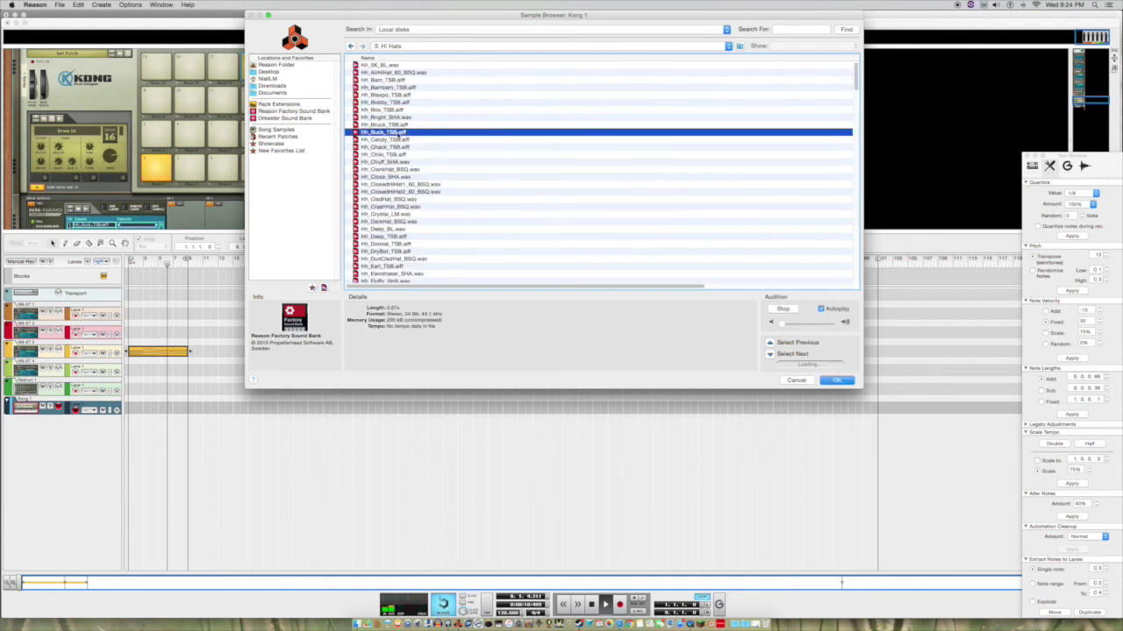
{"action": "left_click", "coordinate": [739, 46]}
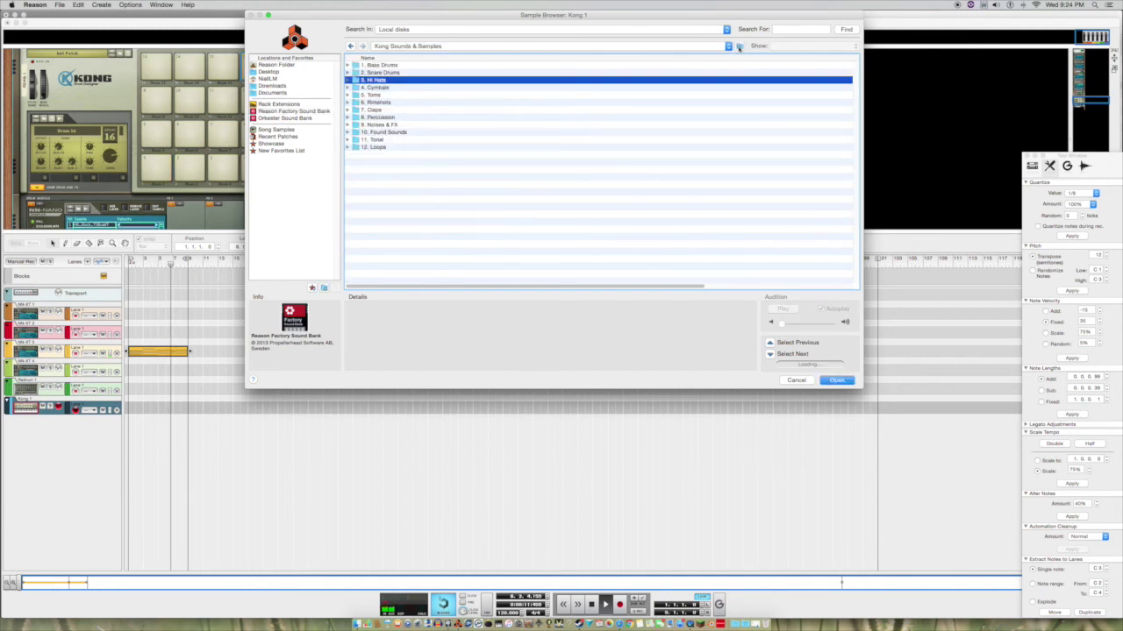
{"action": "double_click", "coordinate": [377, 87]}
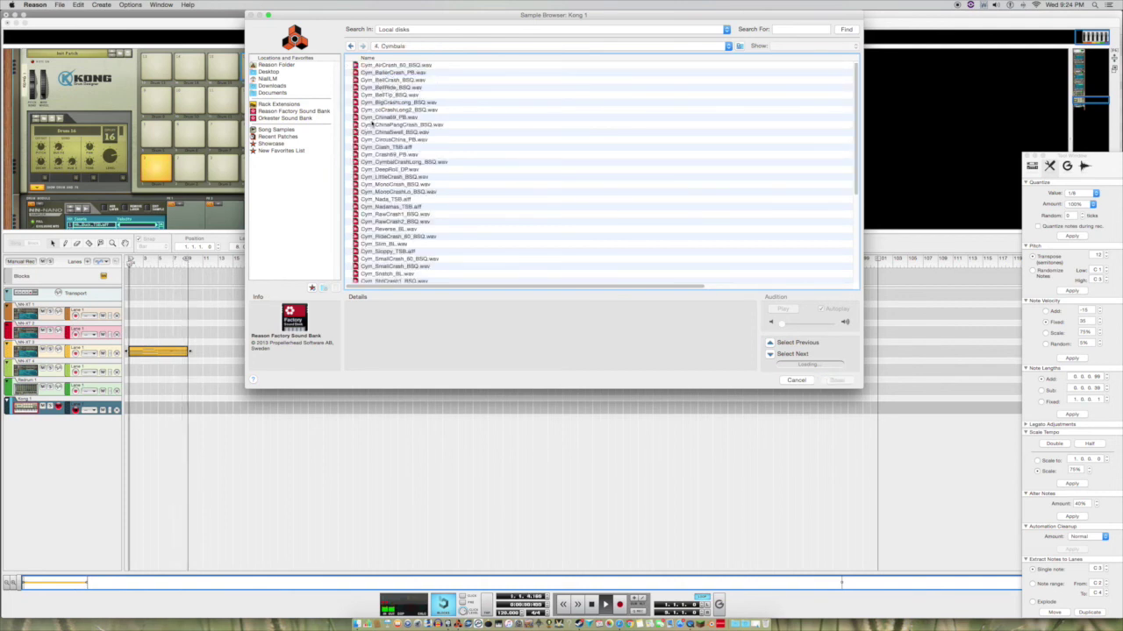
{"action": "left_click", "coordinate": [405, 88]}
{"action": "key", "text": "Return"}
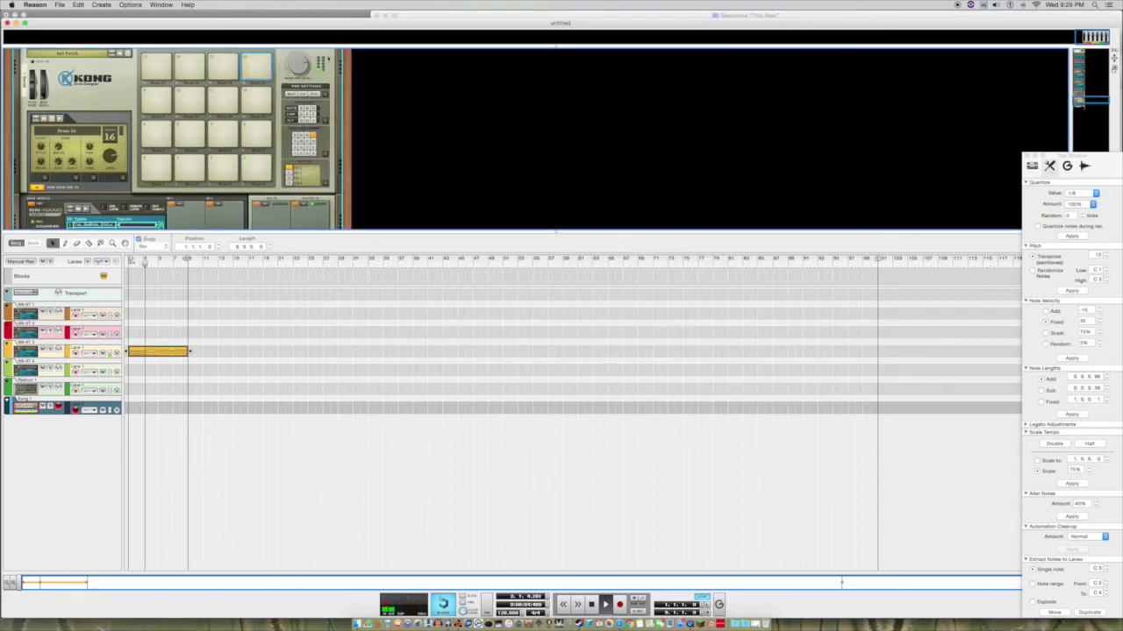
- Examine the NN-Nano Sampler settings of Kong pad 16 and the NN-XT samplers above it in the rack
{"action": "scroll", "coordinate": [219, 114], "scroll_direction": "down", "scroll_amount": 2}
{"action": "scroll", "coordinate": [155, 118], "scroll_direction": "down", "scroll_amount": 4}
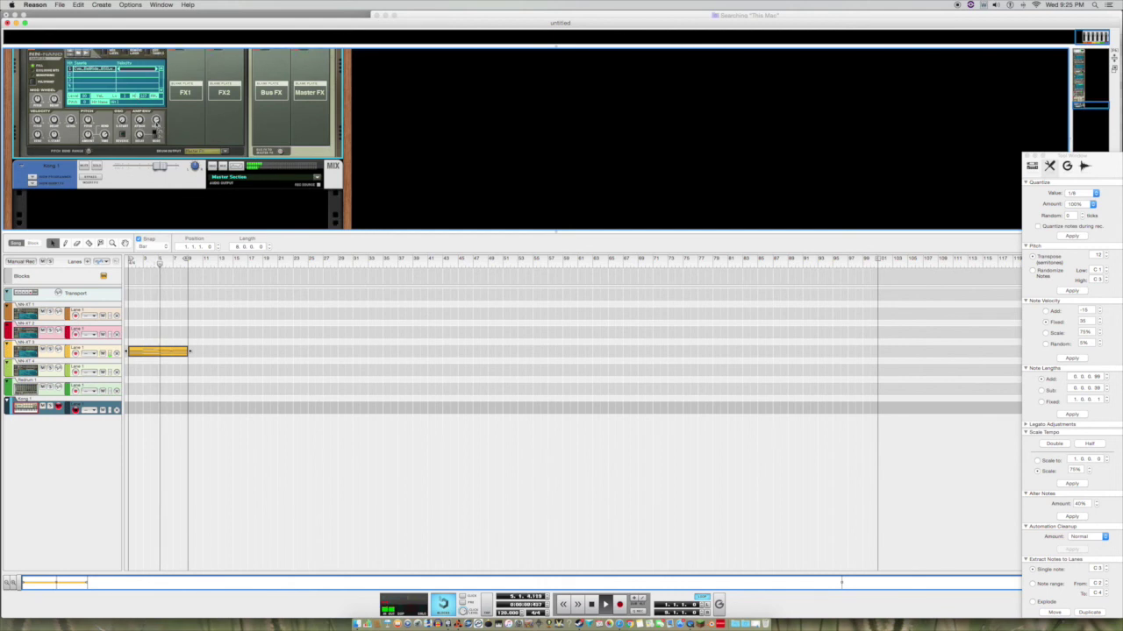
{"action": "scroll", "coordinate": [140, 118], "scroll_direction": "up", "scroll_amount": 3}
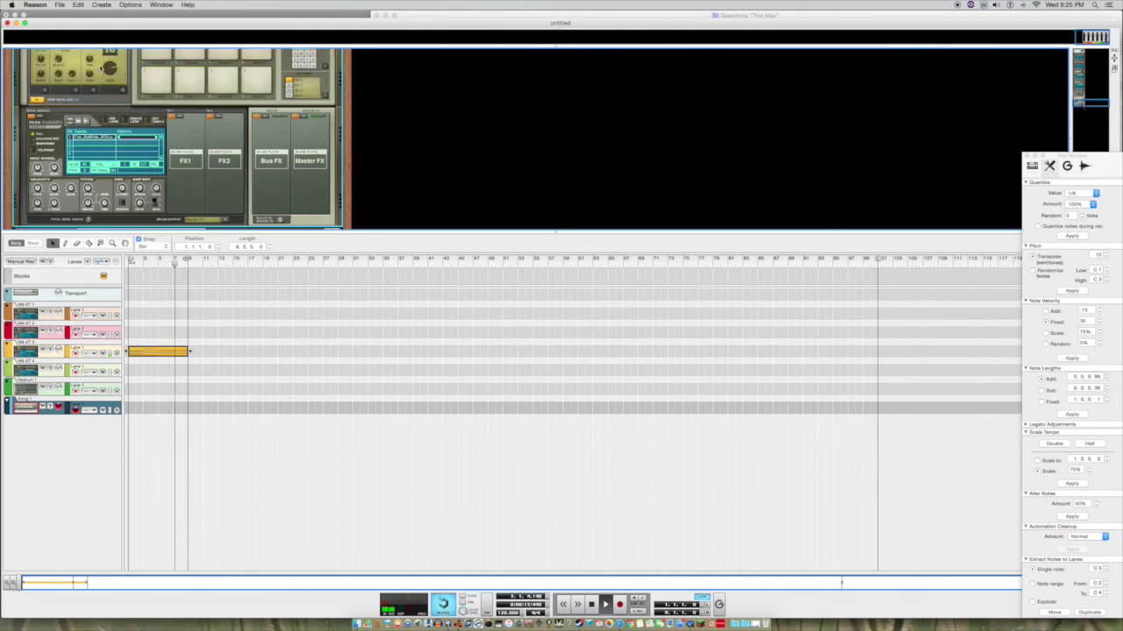
{"action": "scroll", "coordinate": [118, 71], "scroll_direction": "up", "scroll_amount": 2}
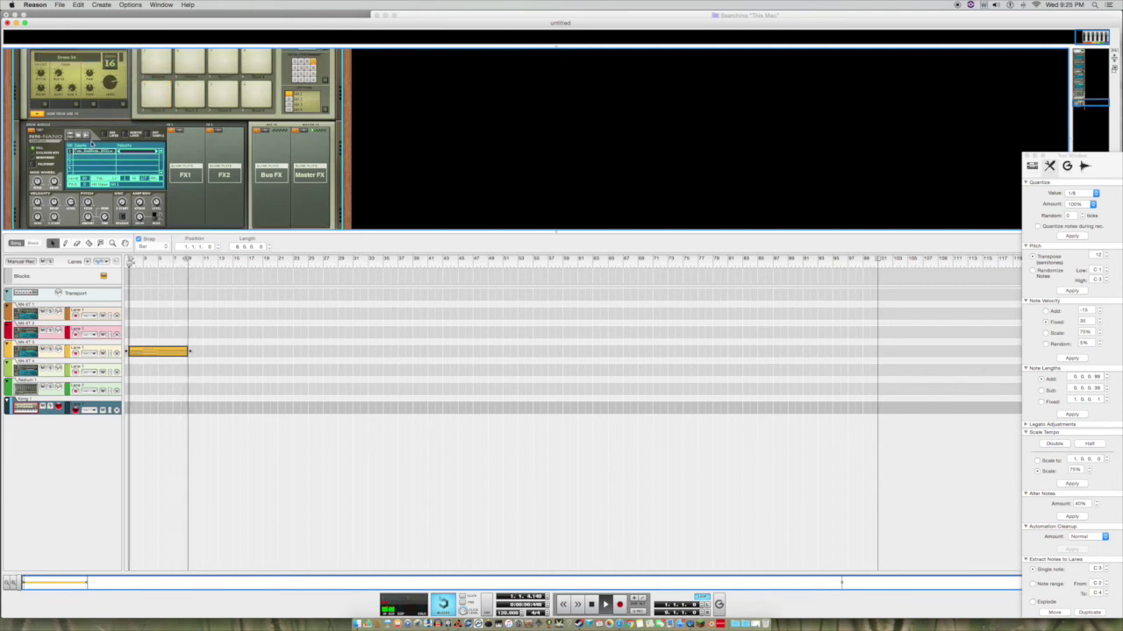
{"action": "scroll", "coordinate": [171, 101], "scroll_direction": "up", "scroll_amount": 15}
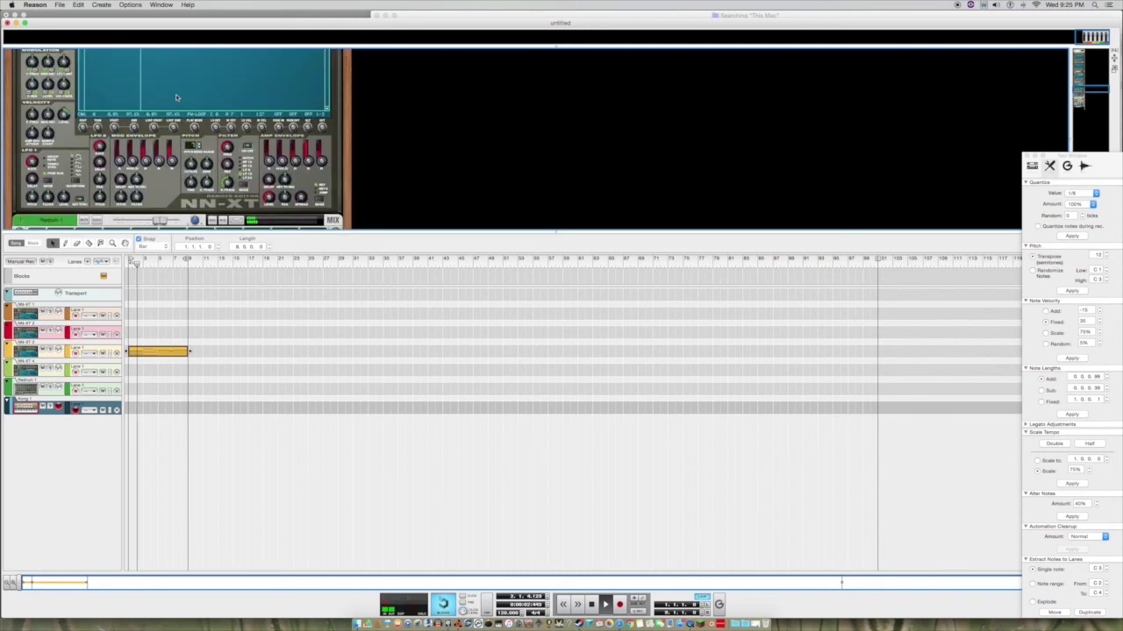
{"action": "scroll", "coordinate": [213, 114], "scroll_direction": "up", "scroll_amount": 10}
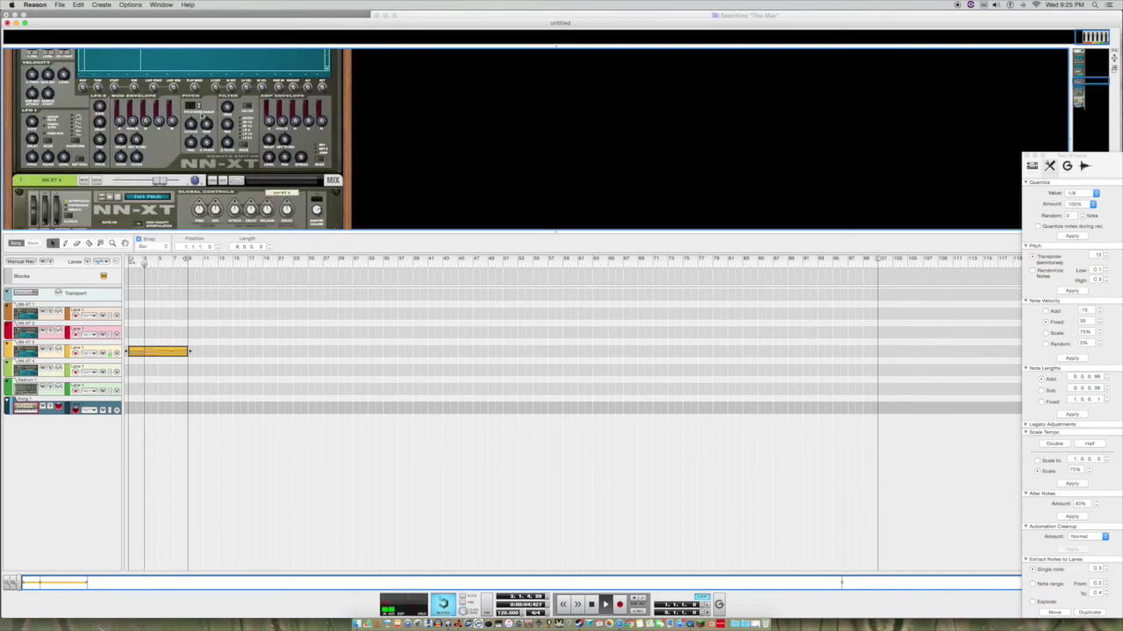
{"action": "scroll", "coordinate": [227, 115], "scroll_direction": "up", "scroll_amount": 15}
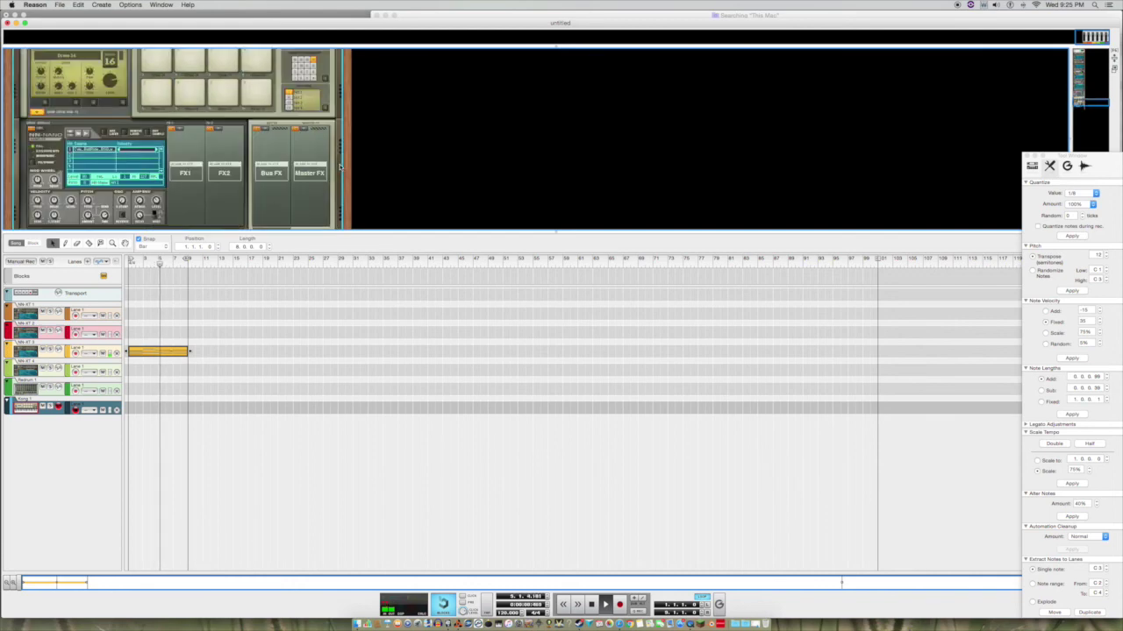
- Make the NN-XT 4 track the active keyboard input, and review the Kong and the NN-XT's two sample zones
{"action": "left_click", "coordinate": [25, 367]}
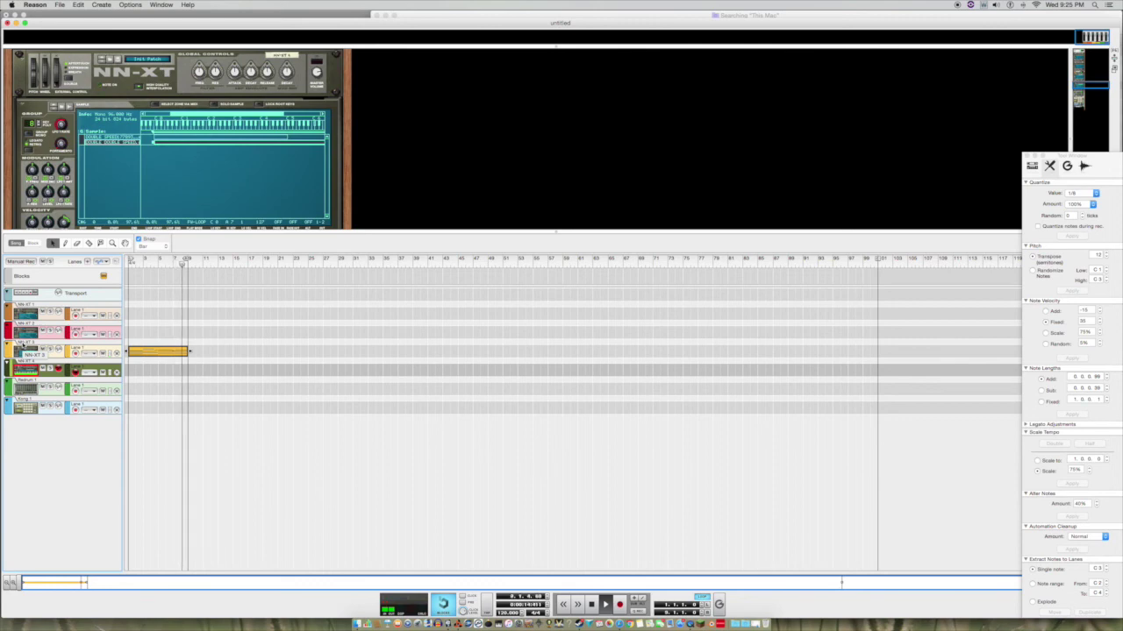
{"action": "scroll", "coordinate": [121, 155], "scroll_direction": "down", "scroll_amount": 10}
{"action": "scroll", "coordinate": [120, 154], "scroll_direction": "up", "scroll_amount": 4}
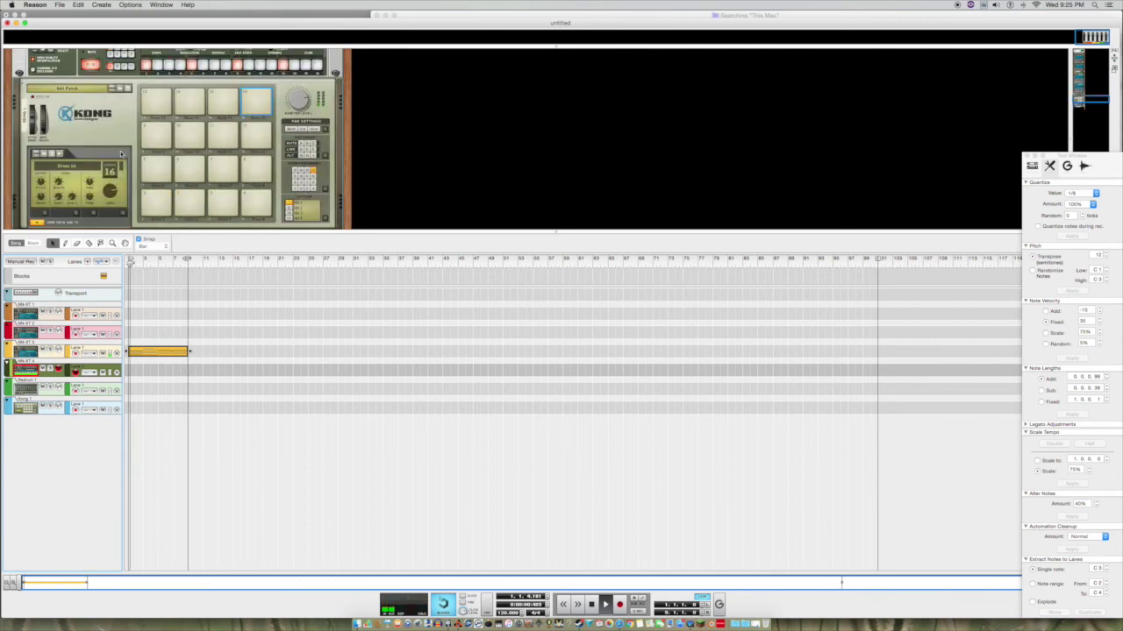
{"action": "scroll", "coordinate": [125, 181], "scroll_direction": "down", "scroll_amount": 2}
{"action": "scroll", "coordinate": [141, 166], "scroll_direction": "up", "scroll_amount": 5}
{"action": "scroll", "coordinate": [153, 160], "scroll_direction": "down", "scroll_amount": 9}
{"action": "scroll", "coordinate": [157, 154], "scroll_direction": "up", "scroll_amount": 4}
{"action": "scroll", "coordinate": [158, 151], "scroll_direction": "up", "scroll_amount": 8}
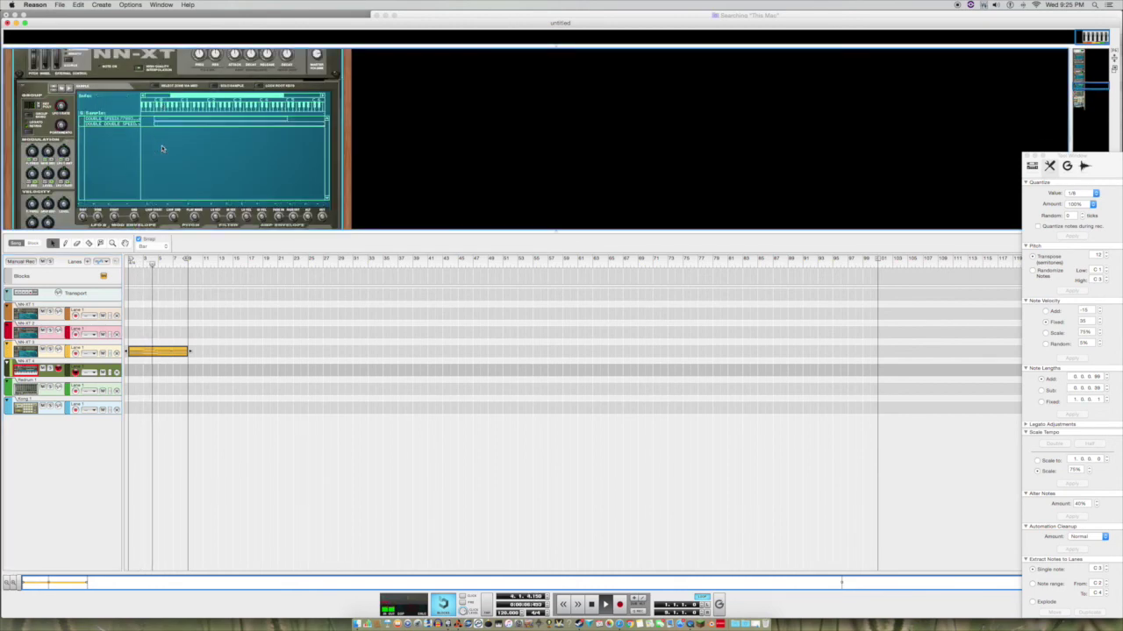
{"action": "scroll", "coordinate": [198, 150], "scroll_direction": "down", "scroll_amount": 3}
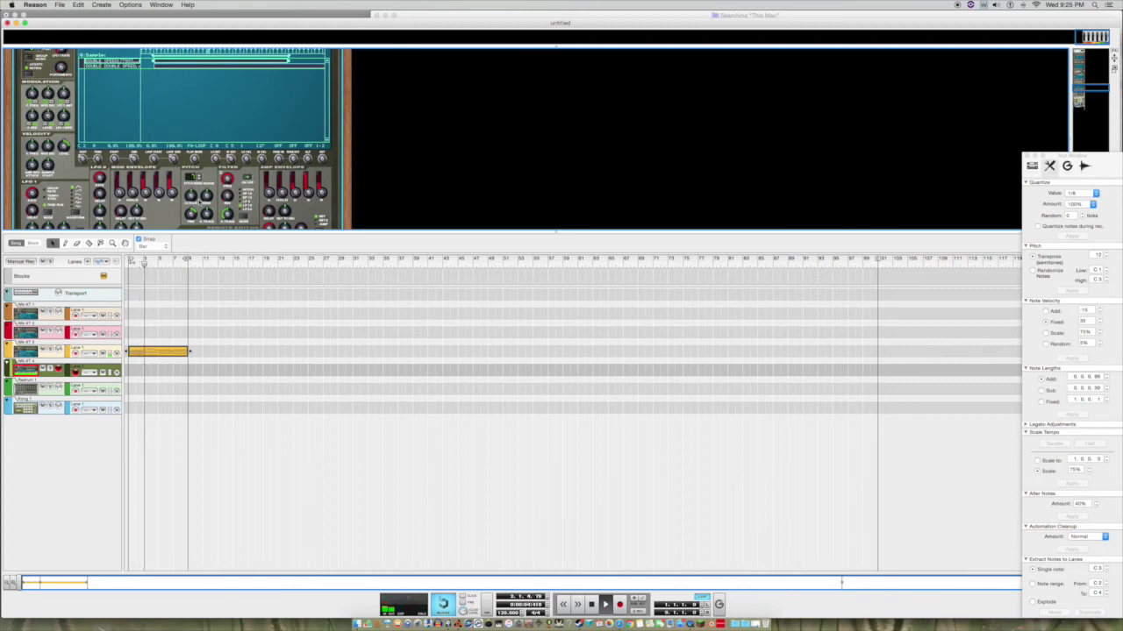
- Stop playback and bring the Redrum and the Kong into view in the rack
{"action": "key", "text": "space"}
{"action": "scroll", "coordinate": [200, 203], "scroll_direction": "up", "scroll_amount": 5}
{"action": "scroll", "coordinate": [255, 189], "scroll_direction": "down", "scroll_amount": 5}
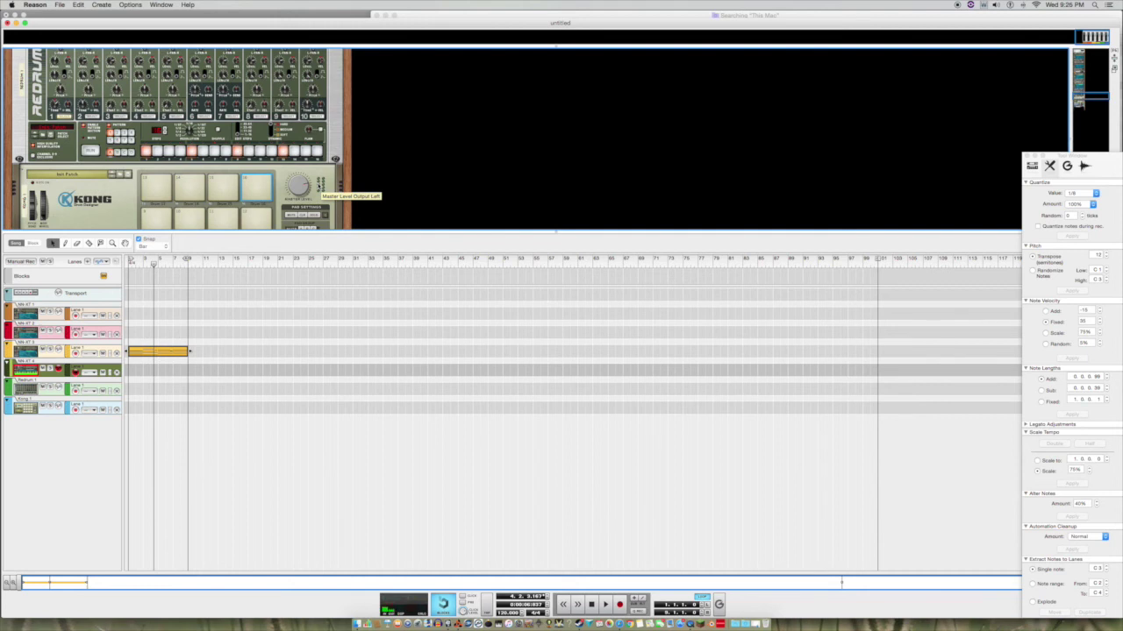
- Play the chord loop from the start, check the Block view, and return to the start of the song in Song view
{"action": "key", "text": "space"}
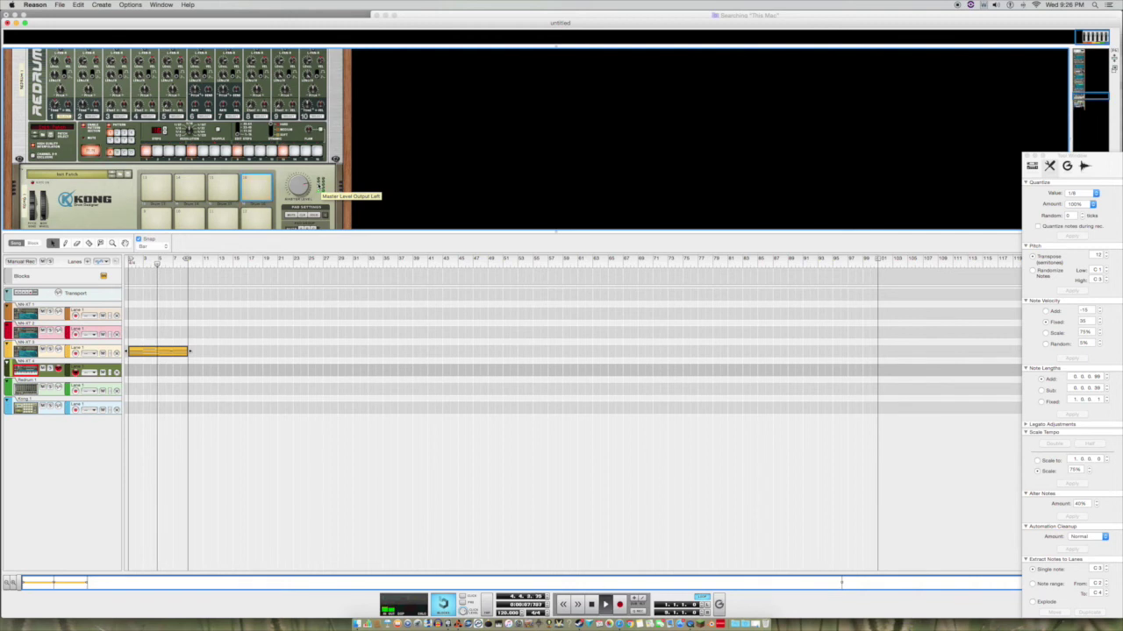
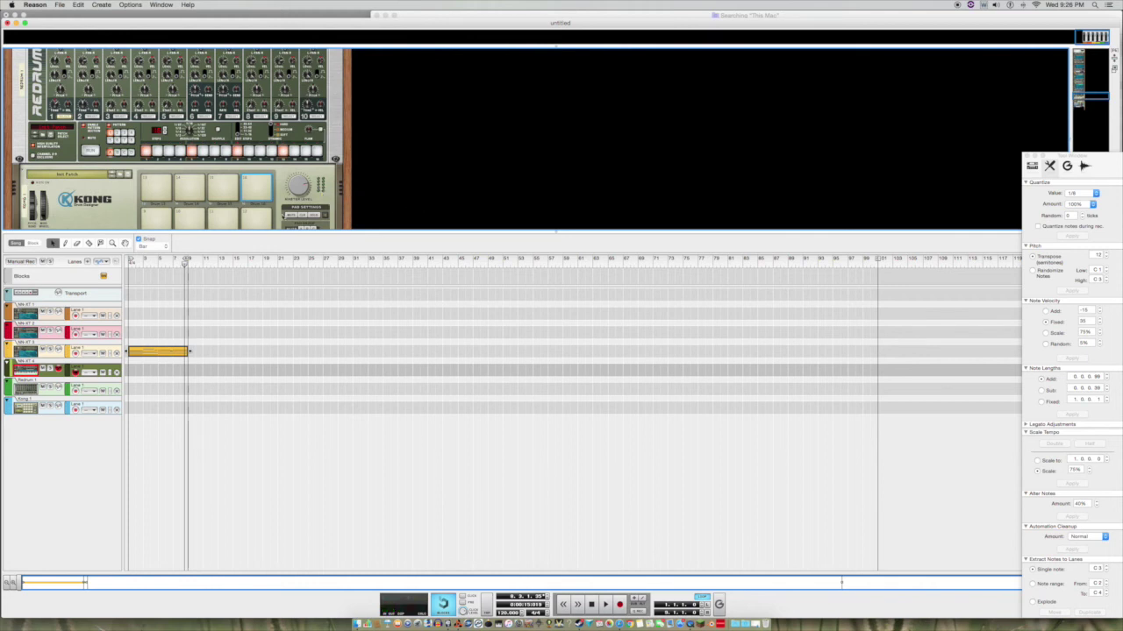
{"action": "left_click_drag", "start_coordinate": [146, 263], "coordinate": [124, 266]}
{"action": "key", "text": "space"}
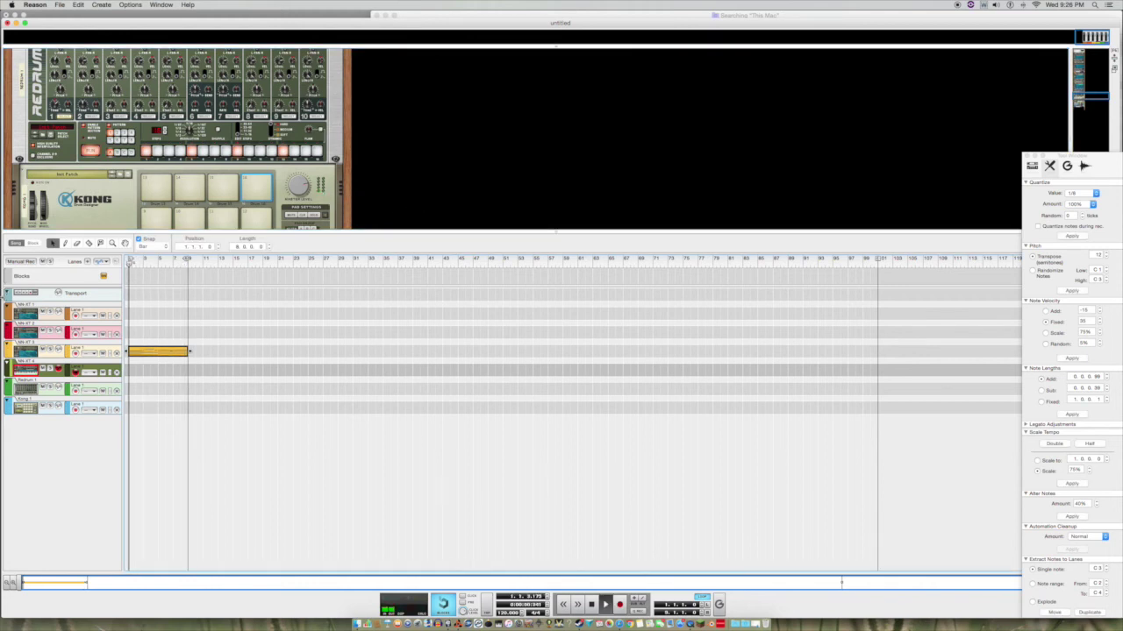
{"action": "left_click", "coordinate": [32, 242]}
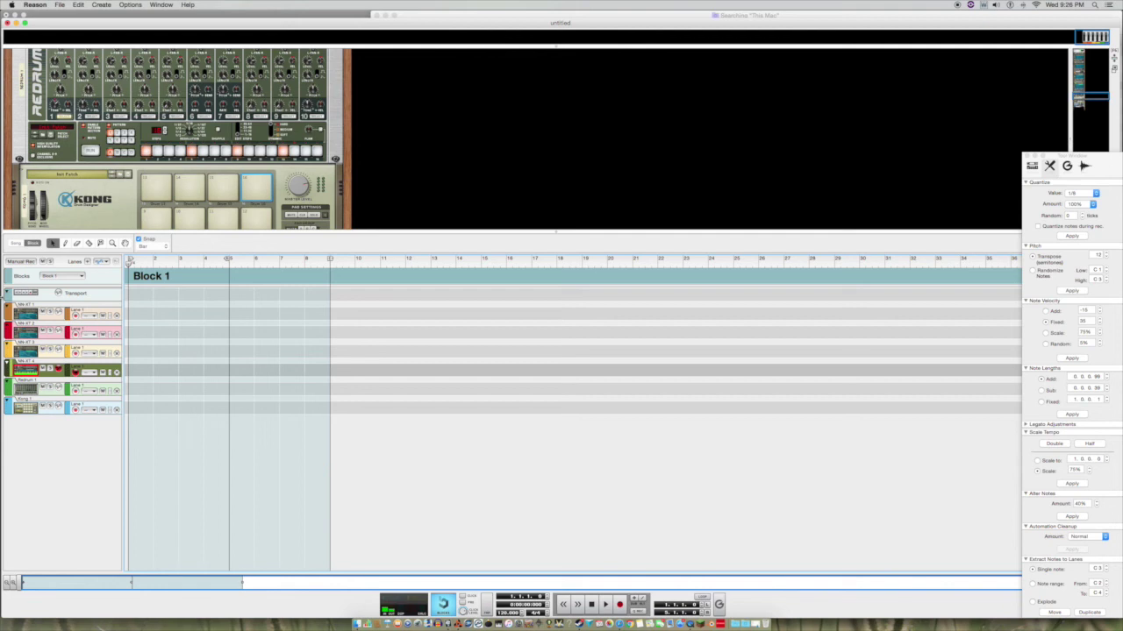
{"action": "left_click", "coordinate": [16, 243]}
{"action": "left_click_drag", "start_coordinate": [135, 267], "coordinate": [57, 271]}
- Record a short descending run of four notes on the NN-XT 4 track and open the recorded clip for note editing
{"action": "key", "text": "super+Return"}
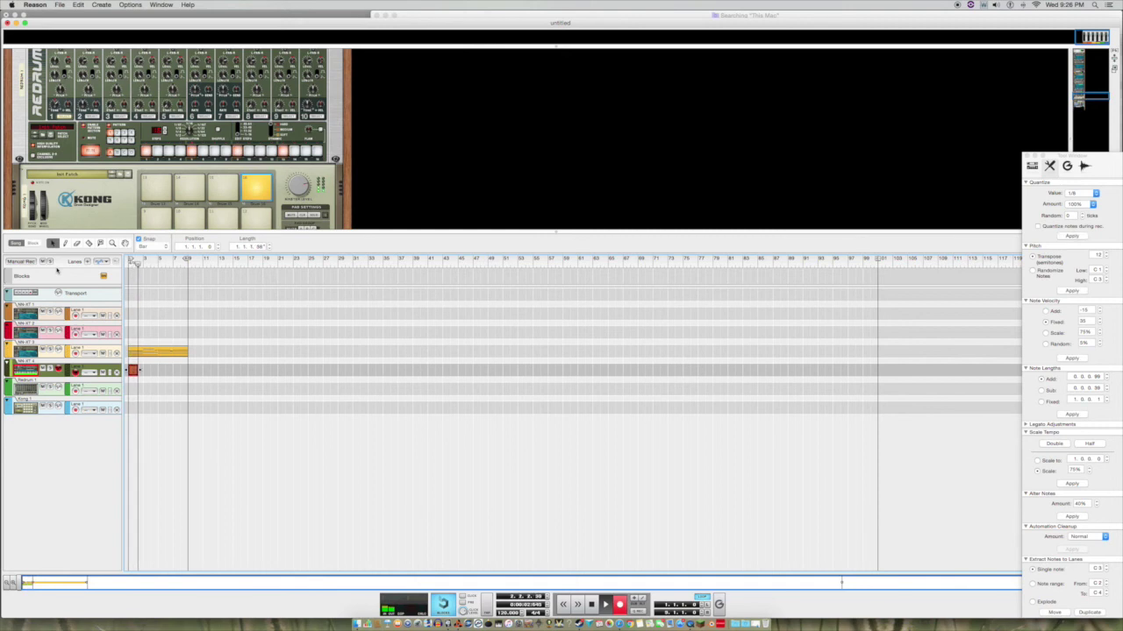
{"action": "key", "text": "space"}
{"action": "double_click", "coordinate": [136, 369]}
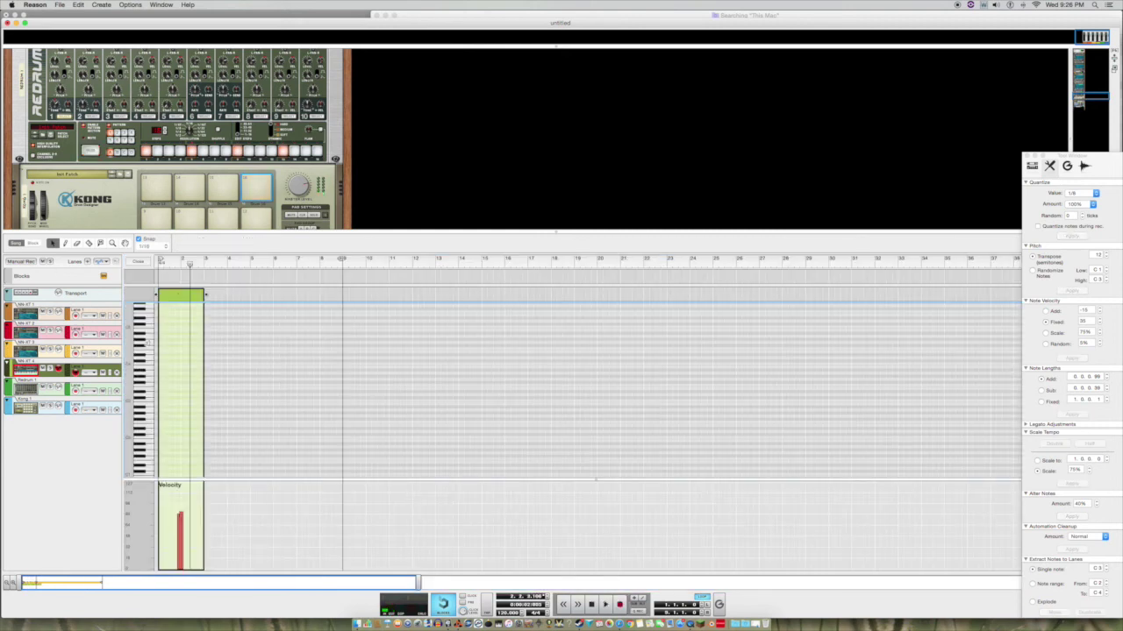
{"action": "scroll", "coordinate": [198, 383], "scroll_direction": "down", "scroll_amount": 3}
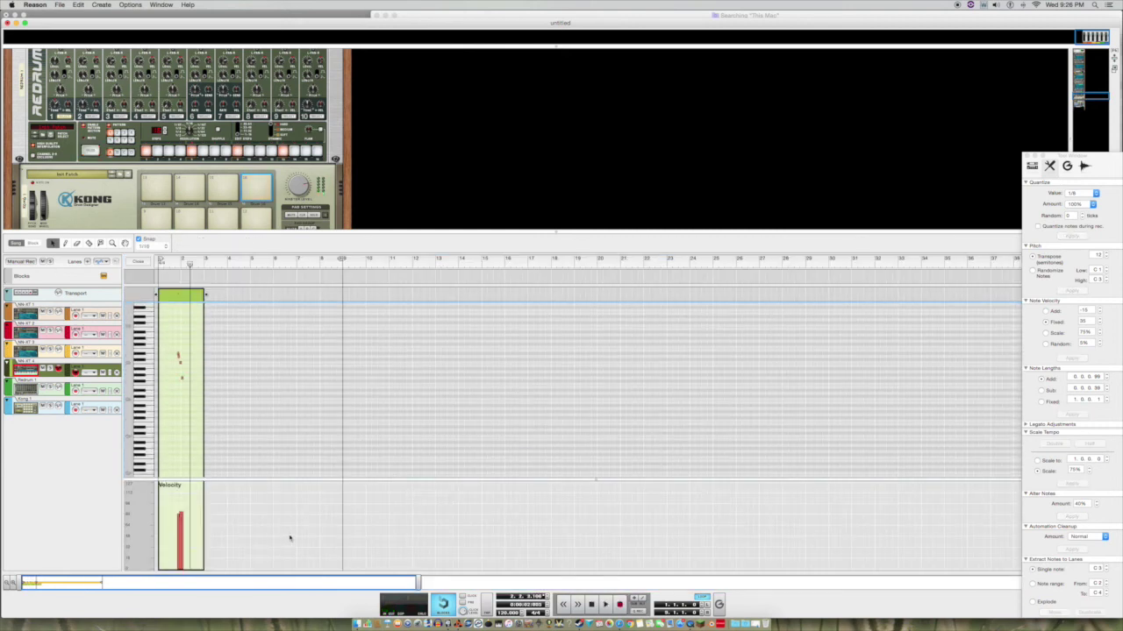
{"action": "left_click_drag", "start_coordinate": [418, 584], "coordinate": [97, 565]}
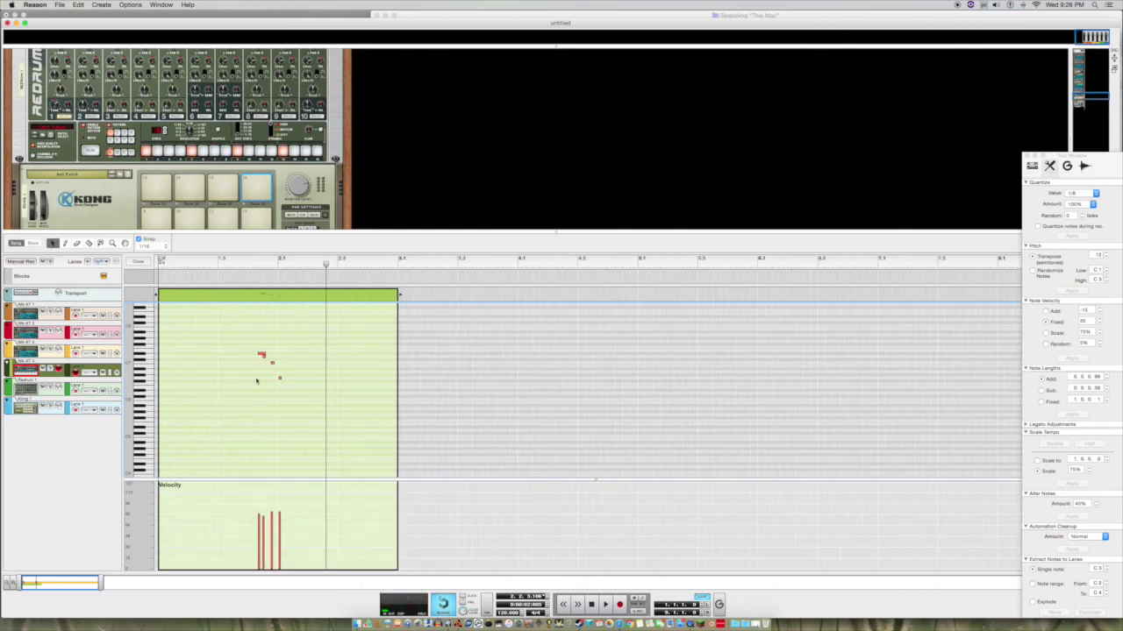
- Move the first recorded note earlier and quantize all four notes of the NN-XT 4 clip to 1/16
{"action": "left_click_drag", "start_coordinate": [260, 354], "coordinate": [227, 354]}
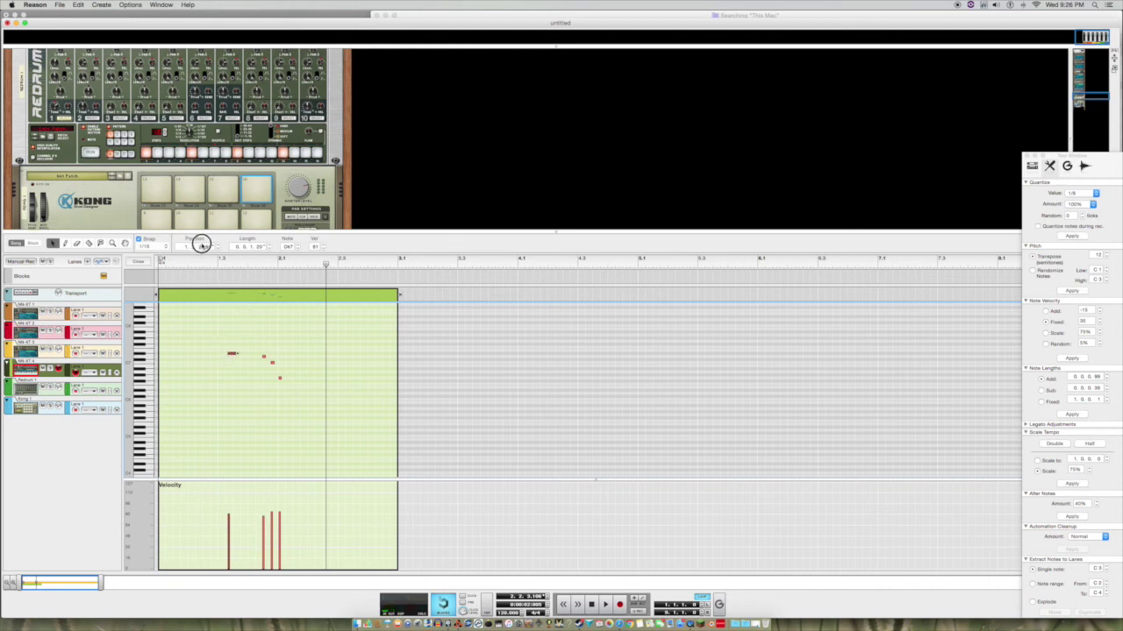
{"action": "left_click_drag", "start_coordinate": [249, 323], "coordinate": [417, 454]}
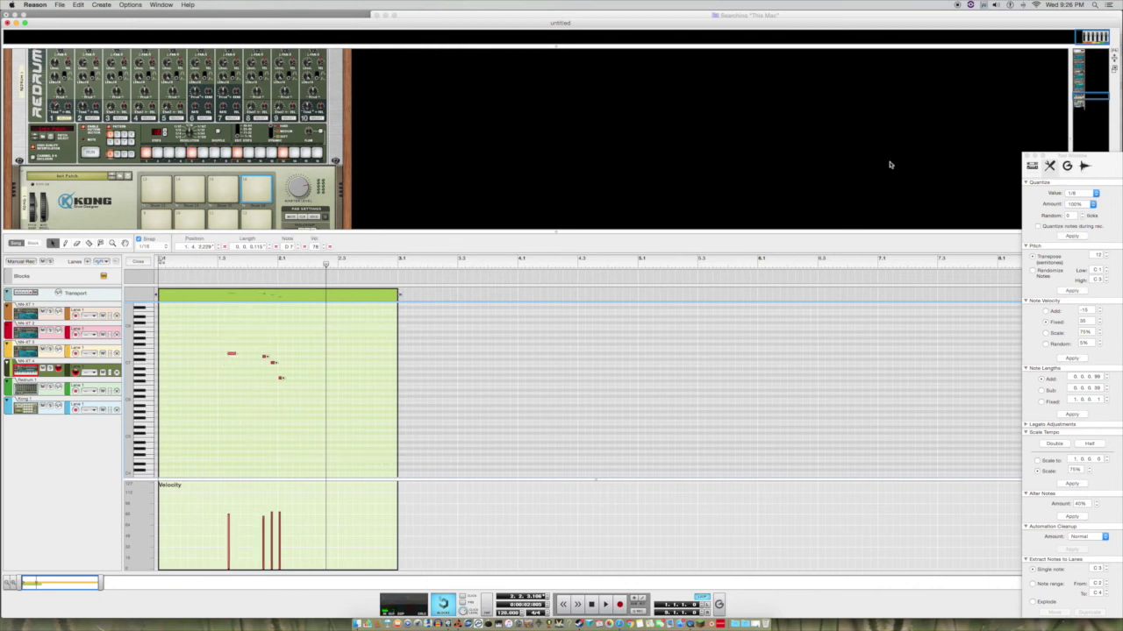
{"action": "left_click", "coordinate": [1078, 193]}
{"action": "left_click", "coordinate": [1077, 214]}
{"action": "left_click_drag", "start_coordinate": [293, 429], "coordinate": [204, 323]}
{"action": "left_click", "coordinate": [1071, 237]}
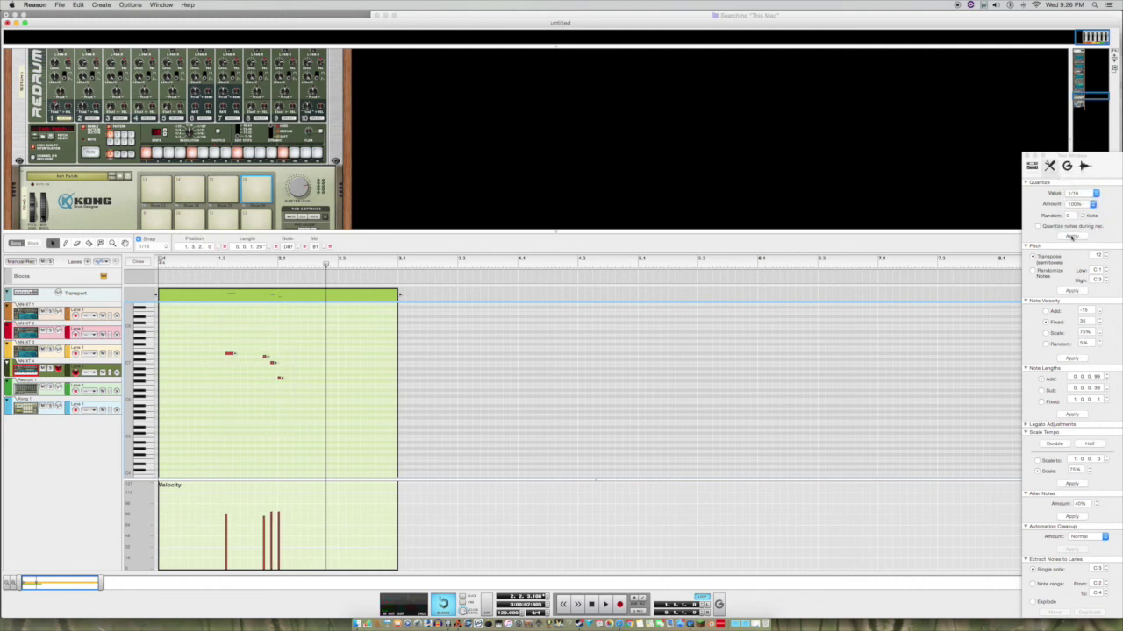
- Move the other three notes earlier to directly follow the first in 1/16 steps, with the second note on D7
{"action": "left_click_drag", "start_coordinate": [259, 344], "coordinate": [235, 359]}
{"action": "key", "text": "super+z"}
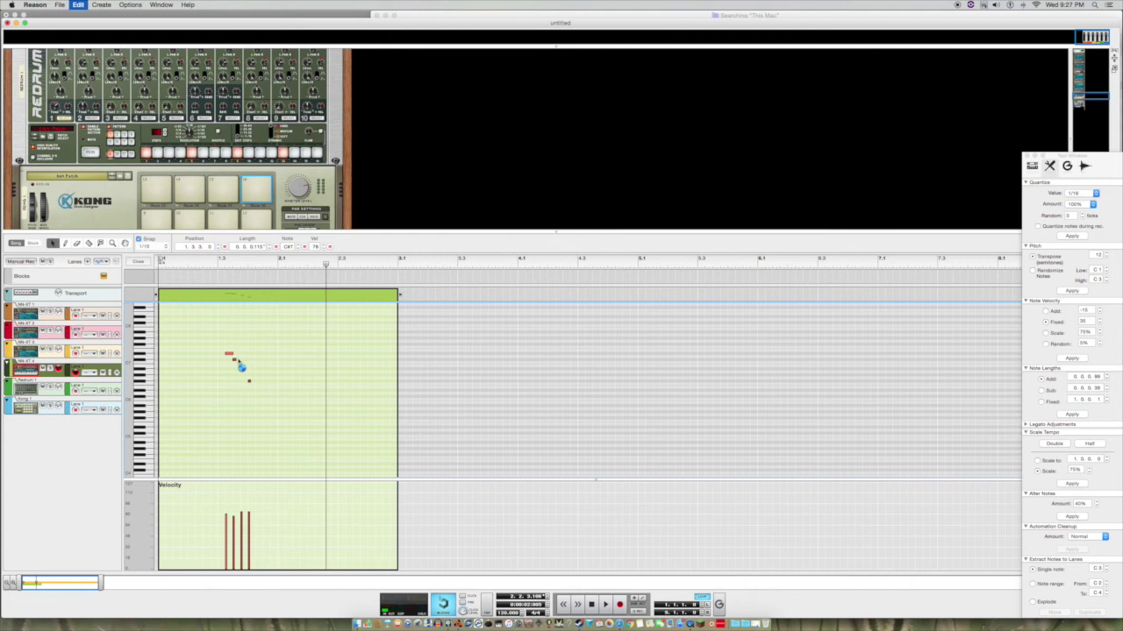
{"action": "key", "text": "super+z"}
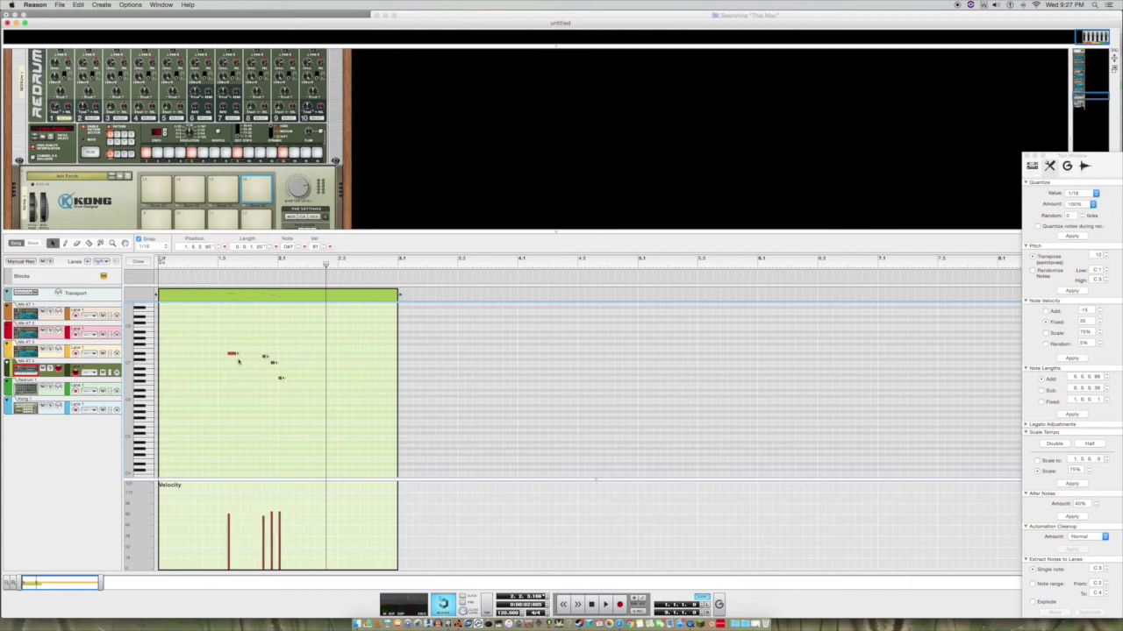
{"action": "key", "text": "super+y"}
{"action": "key", "text": "super+y"}
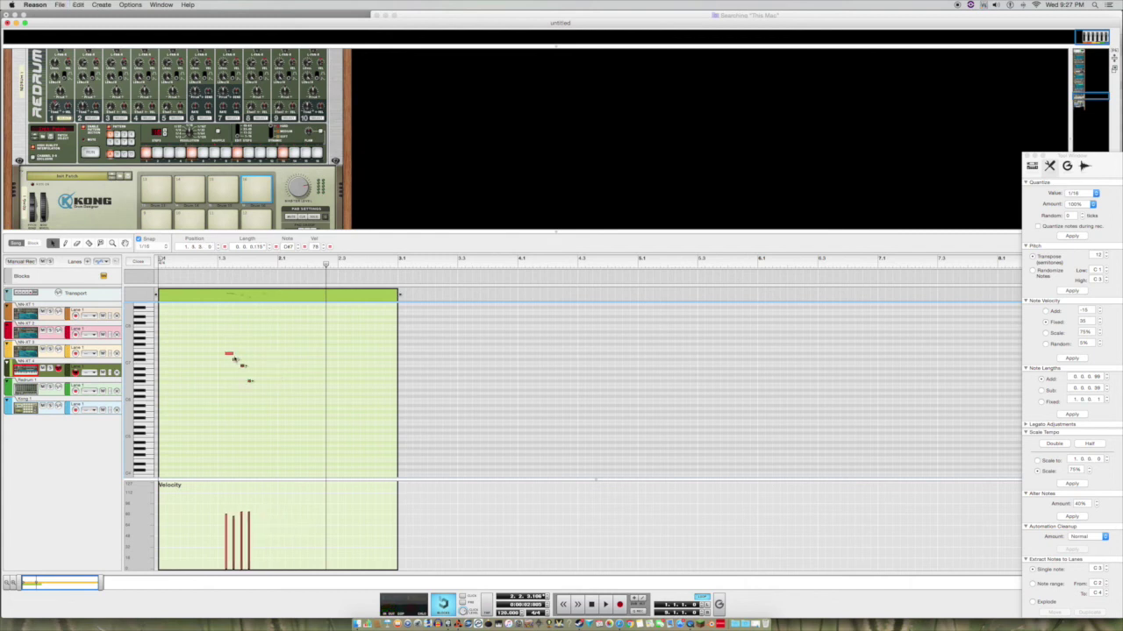
{"action": "left_click_drag", "start_coordinate": [233, 358], "coordinate": [234, 355]}
- Play back the four-note run and lengthen its notes to a full 1/16 each
{"action": "left_click", "coordinate": [214, 261]}
{"action": "key", "text": "space"}
{"action": "key", "text": "space"}
{"action": "left_click", "coordinate": [229, 354]}
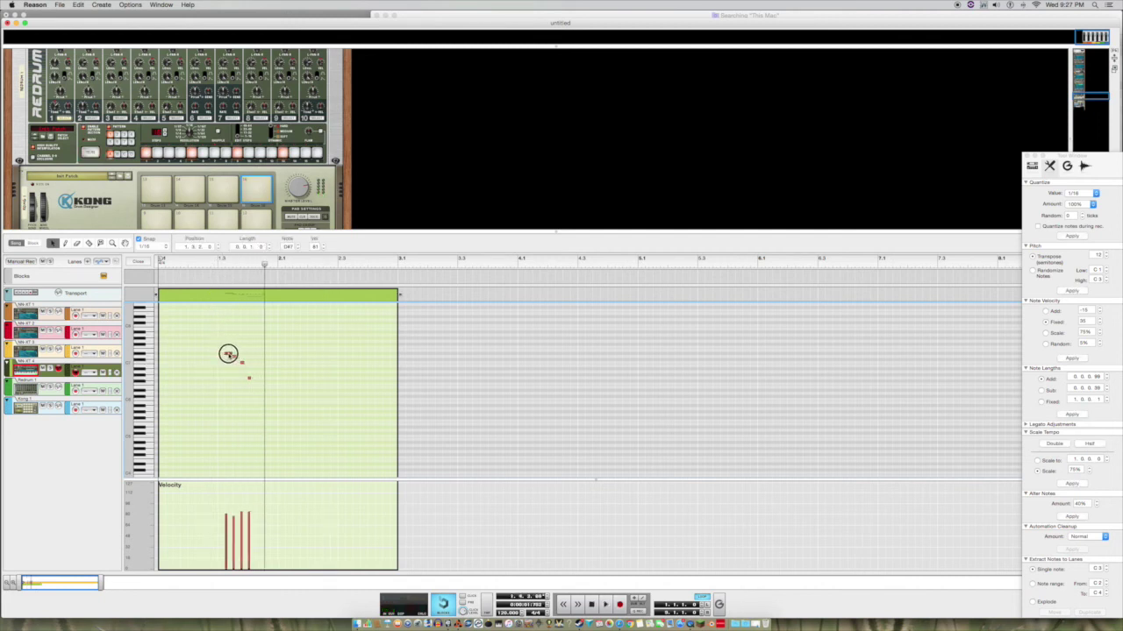
{"action": "left_click_drag", "start_coordinate": [233, 348], "coordinate": [293, 405]}
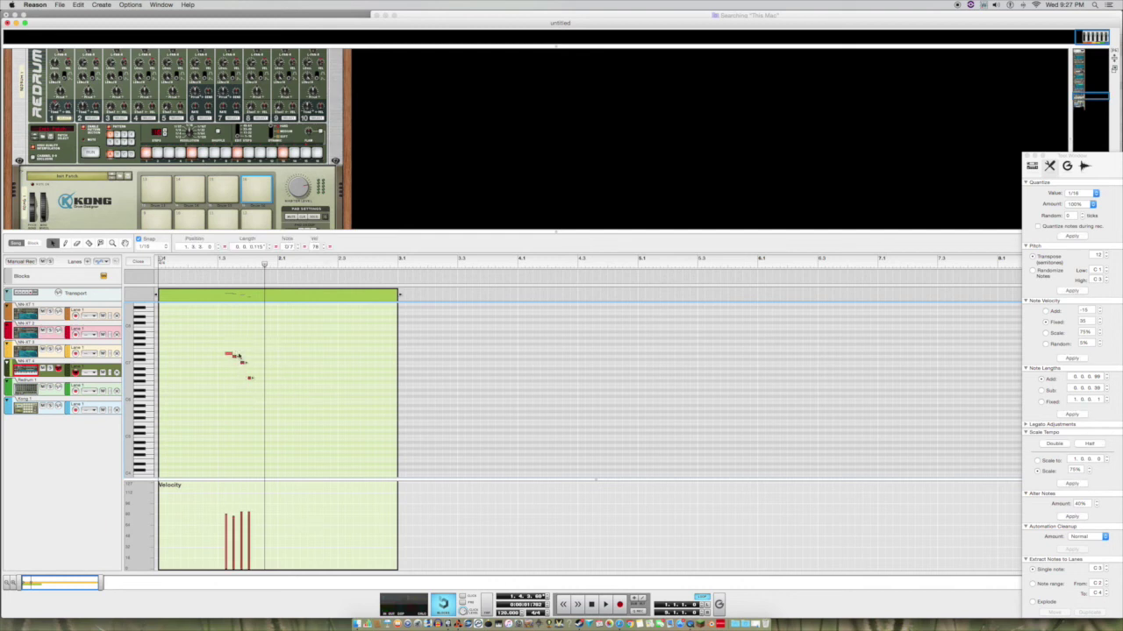
{"action": "left_click", "coordinate": [267, 332]}
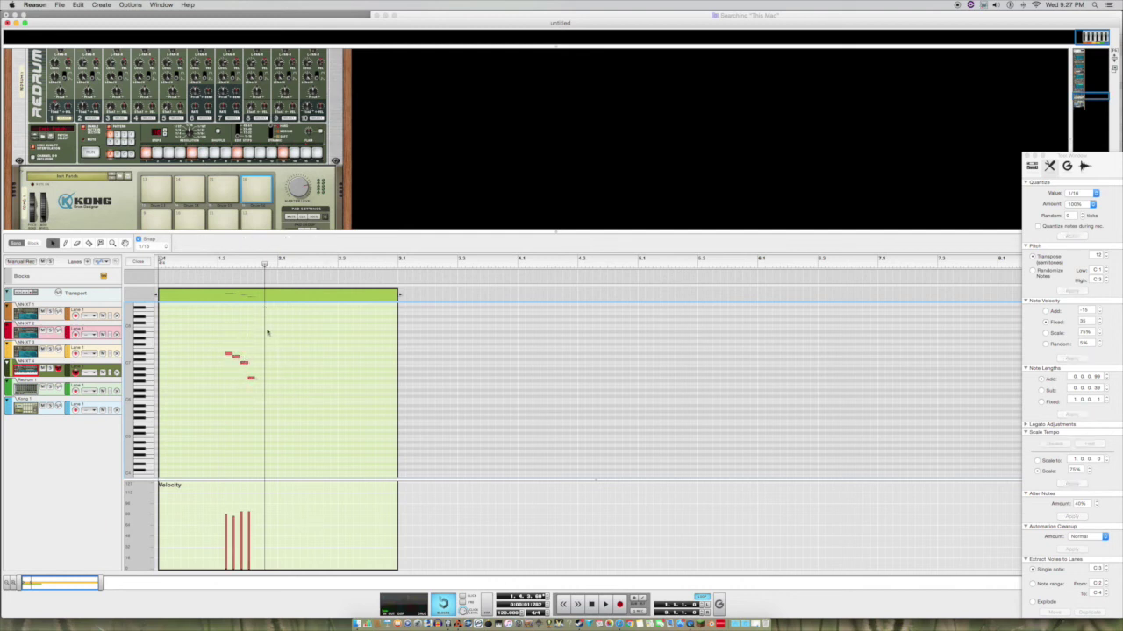
- Extend the run to seven descending notes by copying the notes lower and directly behind the originals, and play it back
{"action": "left_click_drag", "start_coordinate": [228, 344], "coordinate": [298, 402]}
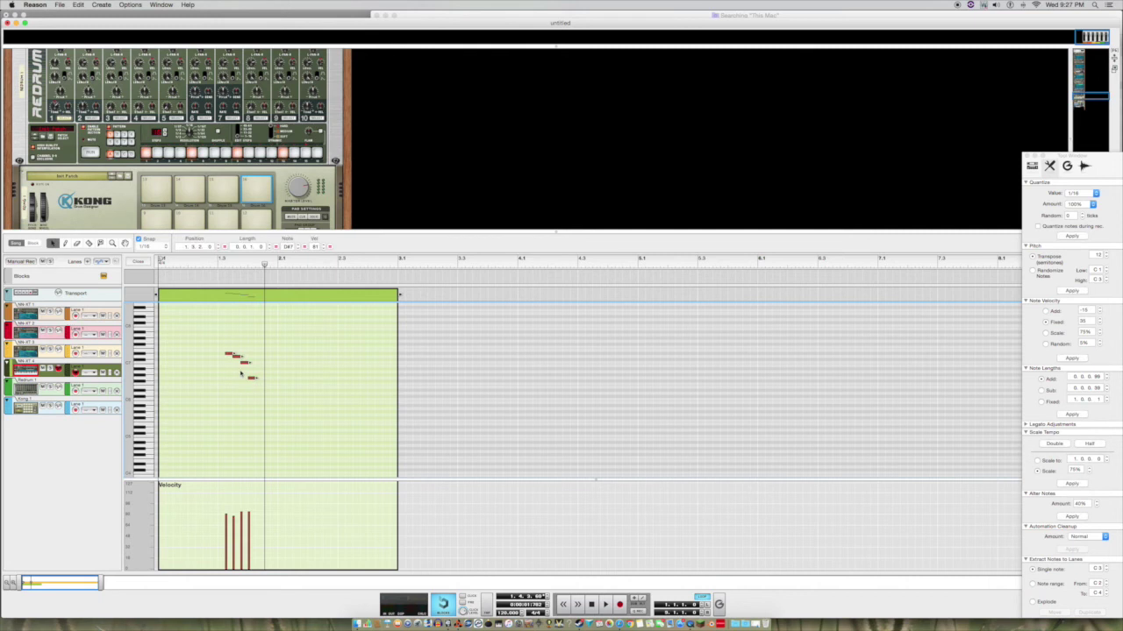
{"action": "left_click_drag", "start_coordinate": [225, 349], "coordinate": [290, 413]}
{"action": "left_click", "coordinate": [209, 263]}
{"action": "key", "text": "space"}
{"action": "key", "text": "Delete"}
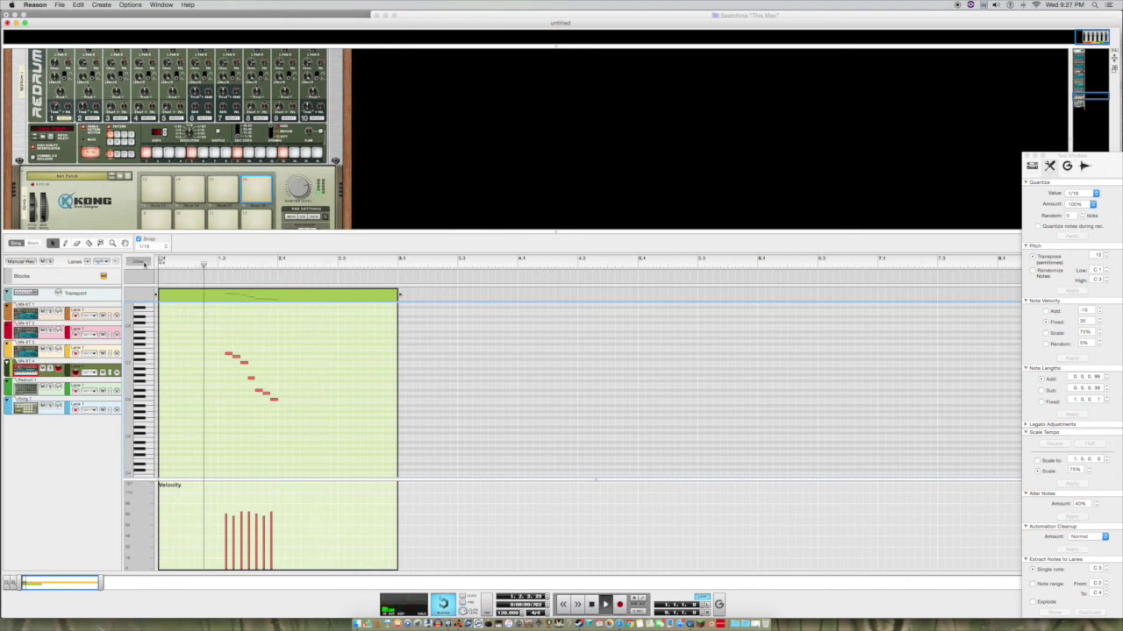
- Close the clip editor and move the NN-XT 4 clip to the start of bar 8, trying earlier positions during playback
{"action": "key", "text": "shift+Tab"}
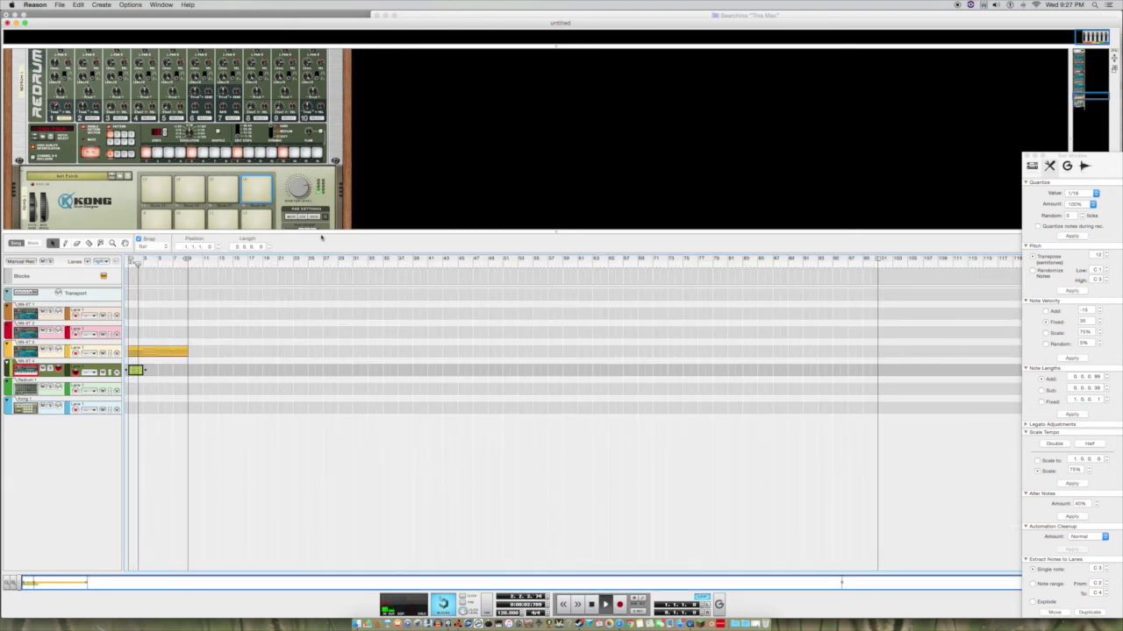
{"action": "left_click_drag", "start_coordinate": [135, 373], "coordinate": [150, 372]}
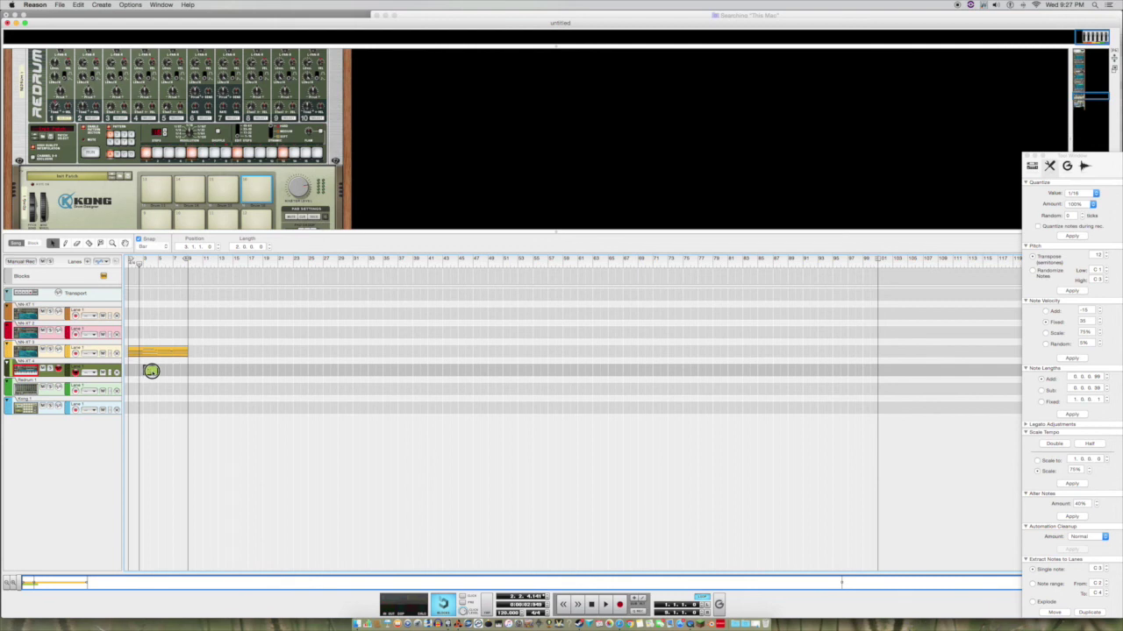
{"action": "left_click", "coordinate": [145, 263]}
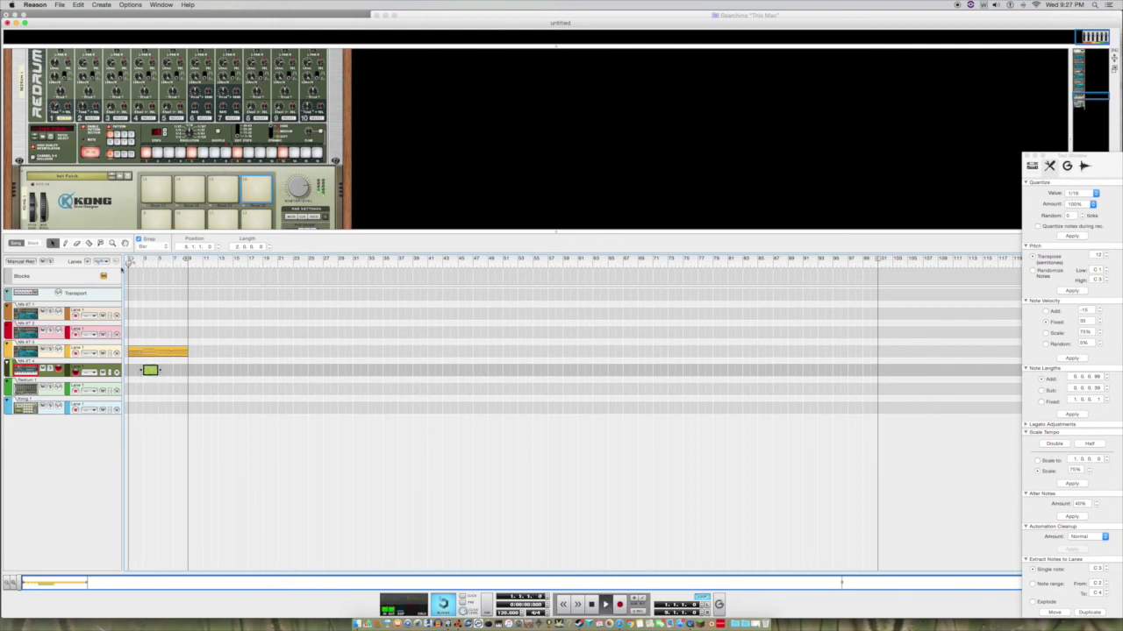
{"action": "left_click_drag", "start_coordinate": [156, 371], "coordinate": [149, 376]}
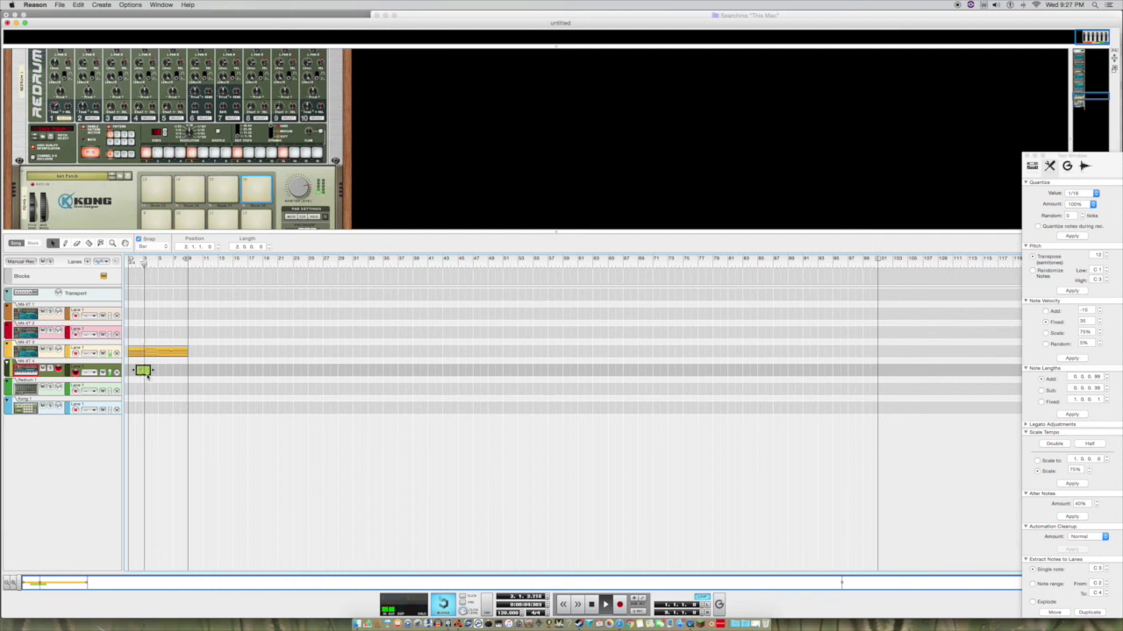
{"action": "left_click_drag", "start_coordinate": [145, 373], "coordinate": [188, 371]}
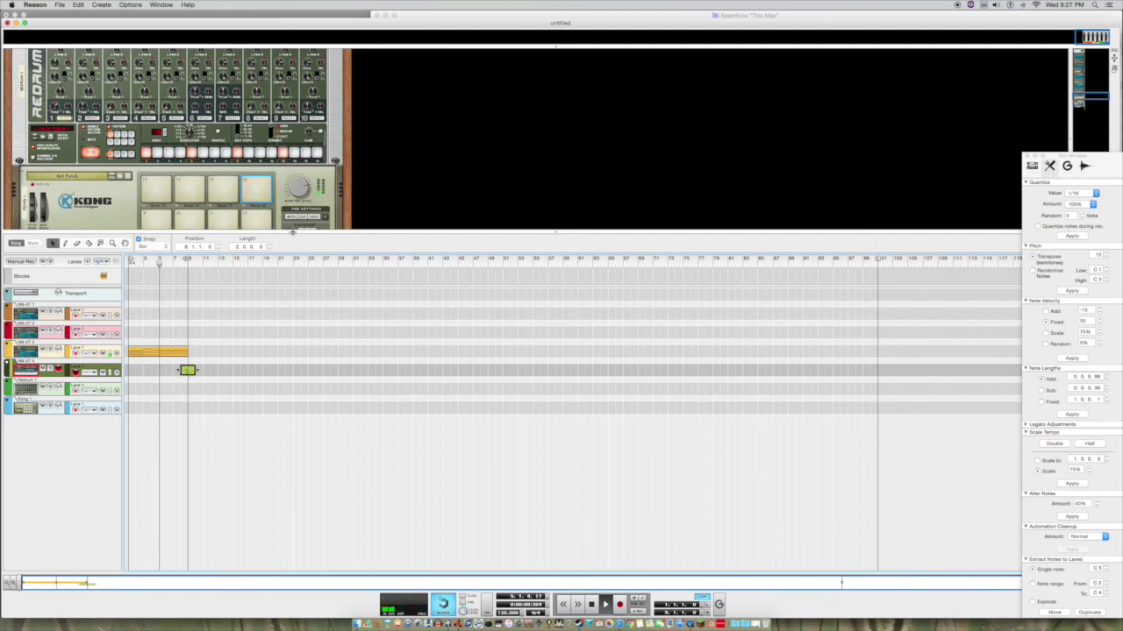
- Enlarge the rack area and make the NN-XT 2 track the active keyboard input
{"action": "left_click_drag", "start_coordinate": [295, 232], "coordinate": [333, 412]}
{"action": "scroll", "coordinate": [360, 166], "scroll_direction": "down", "scroll_amount": 10}
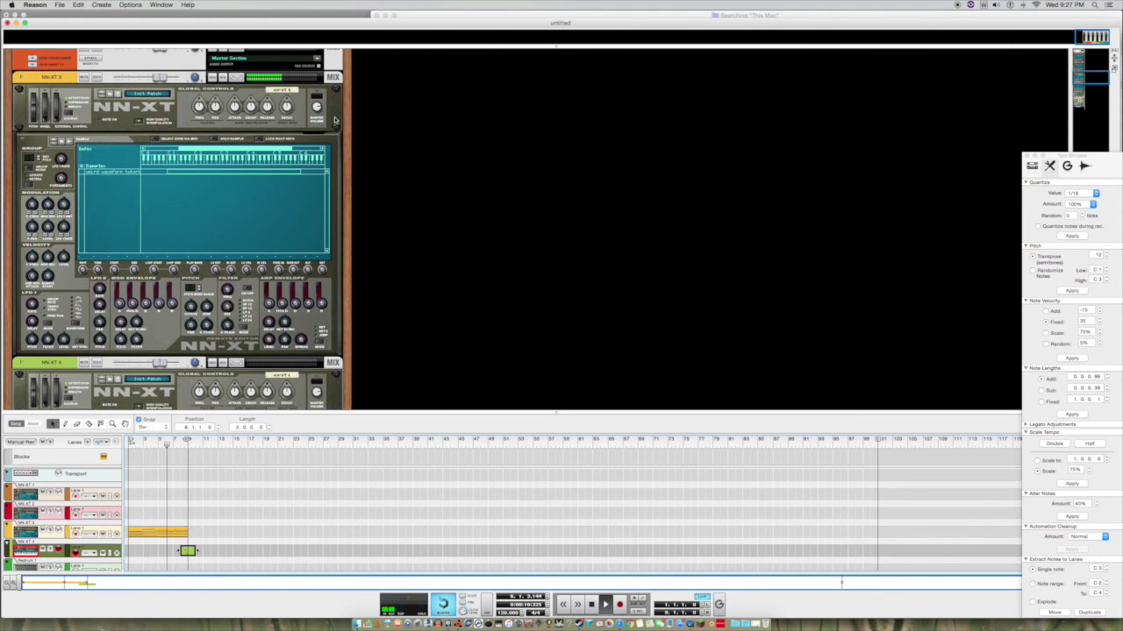
{"action": "scroll", "coordinate": [57, 218], "scroll_direction": "down", "scroll_amount": 4}
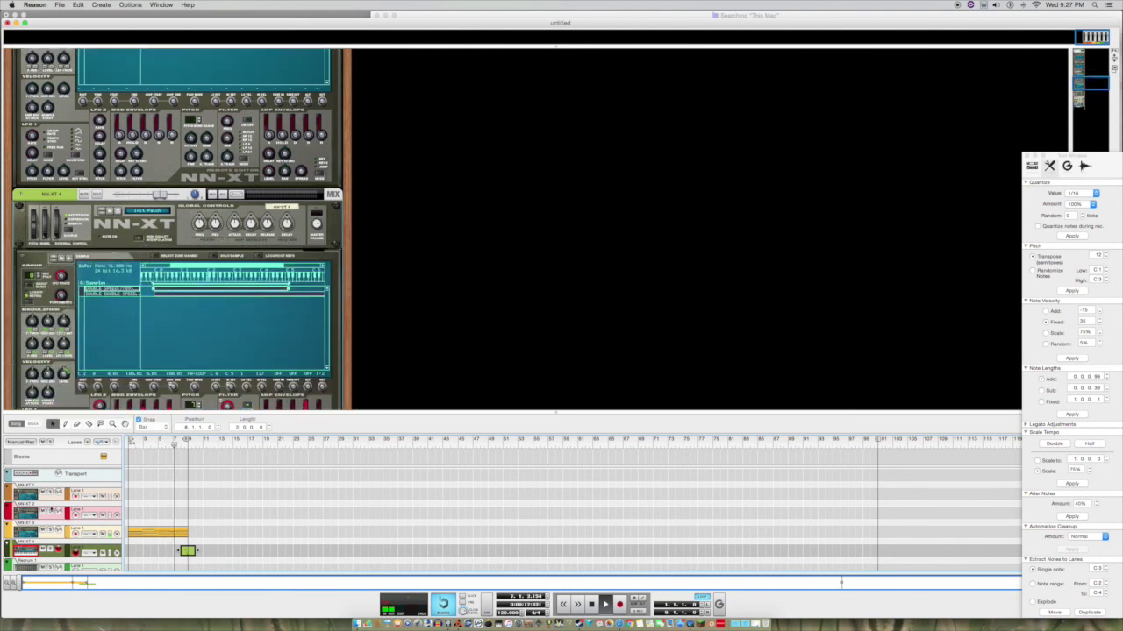
{"action": "left_click", "coordinate": [28, 508]}
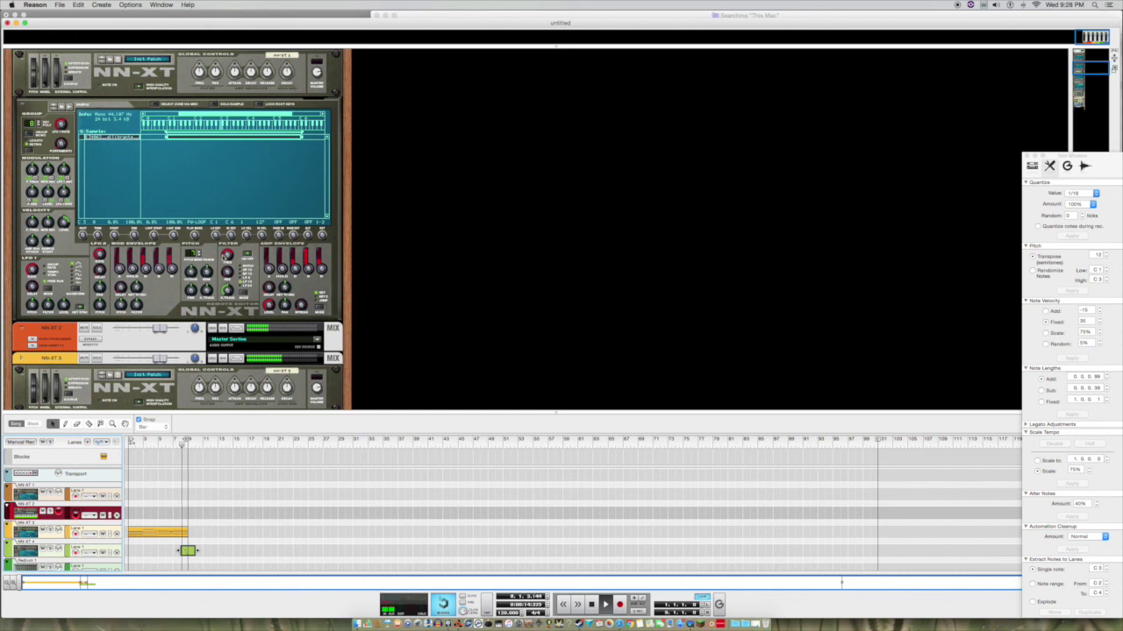
- Tune the NN-XT 2 sample by ear against the playing loop, using its semitone and fine-tune pitch controls
{"action": "left_click", "coordinate": [228, 266]}
{"action": "left_click_drag", "start_coordinate": [231, 266], "coordinate": [232, 266]}
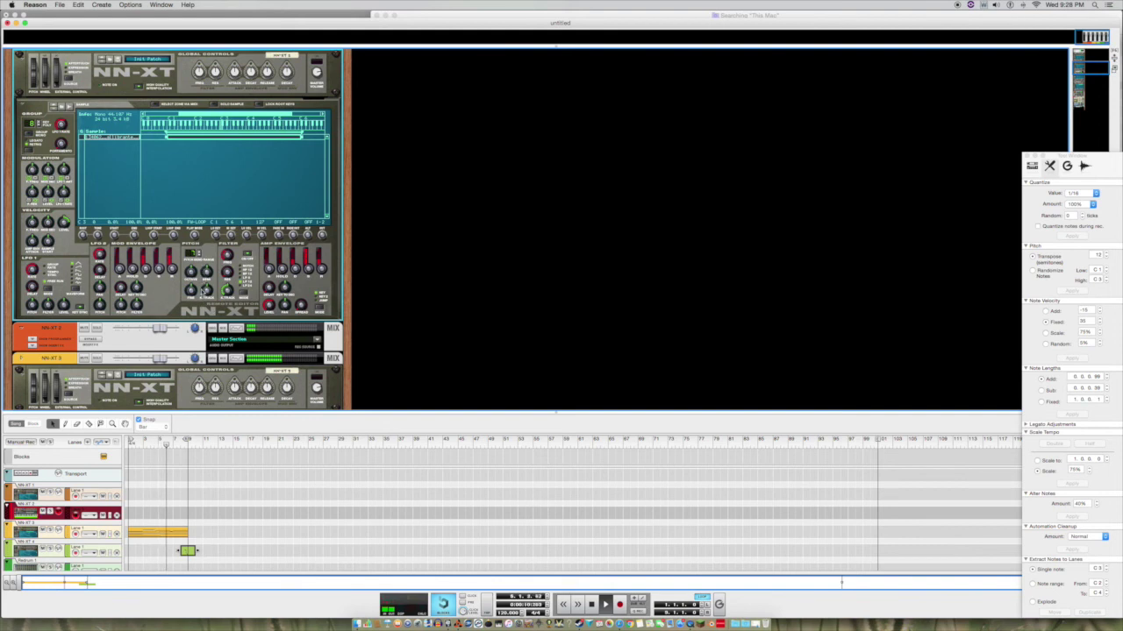
{"action": "left_click_drag", "start_coordinate": [203, 271], "coordinate": [211, 272]}
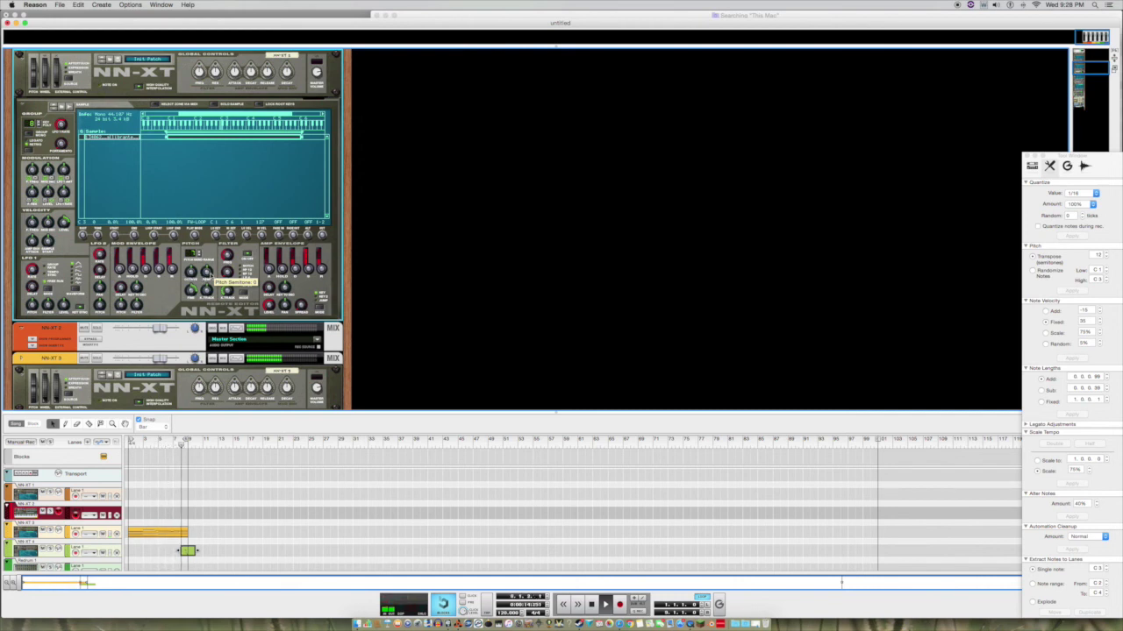
{"action": "scroll", "coordinate": [207, 289], "scroll_direction": "down", "scroll_amount": 1}
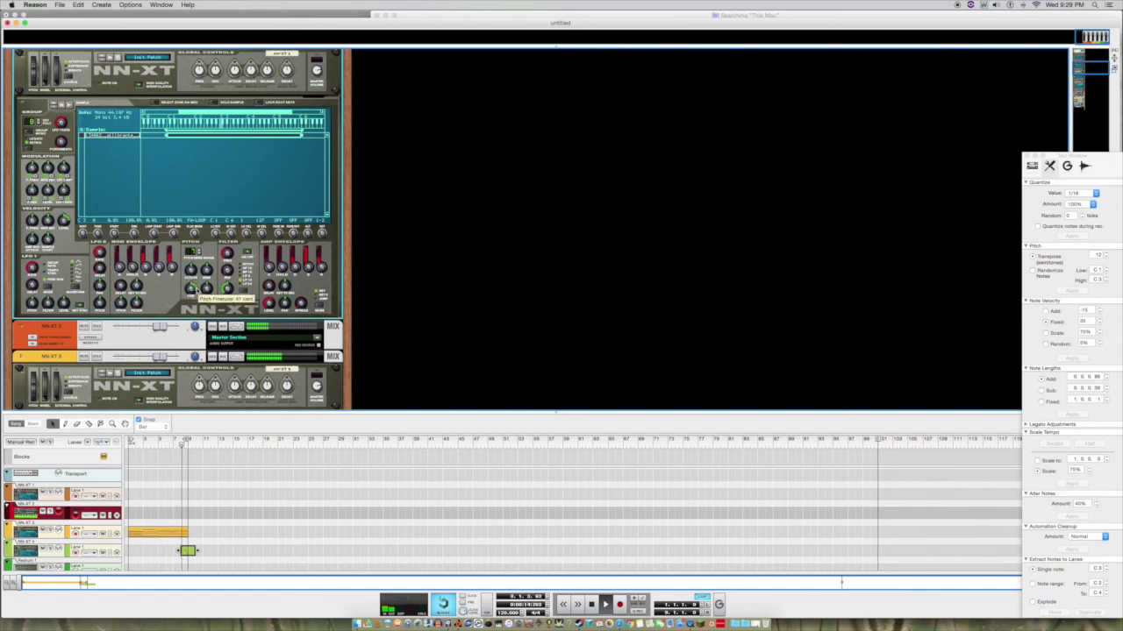
{"action": "left_click_drag", "start_coordinate": [191, 288], "coordinate": [188, 294]}
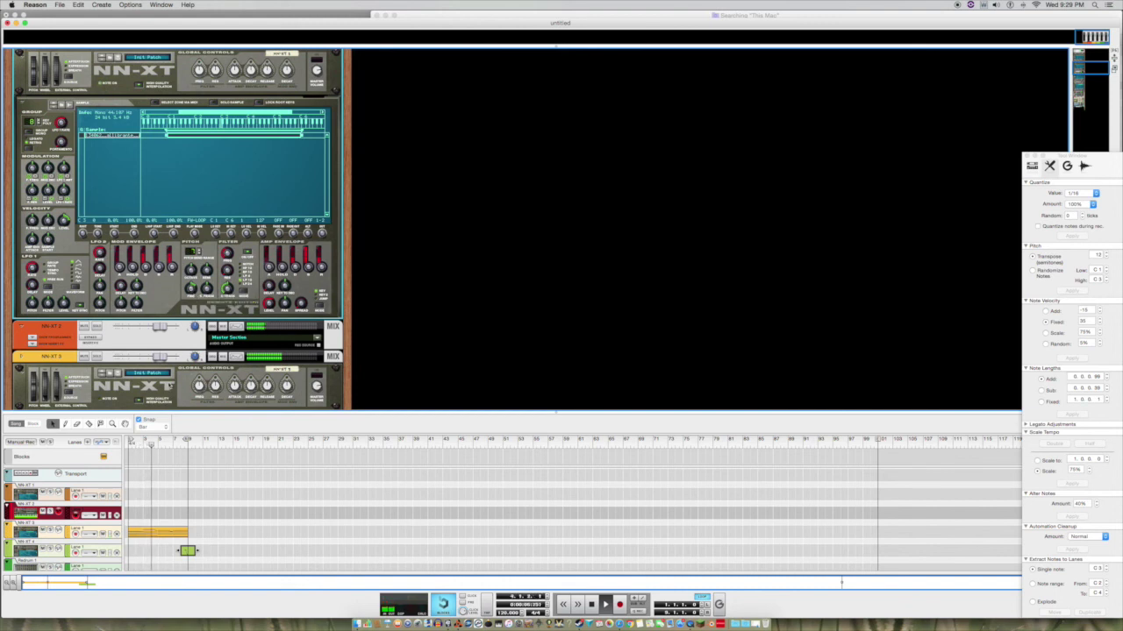
- Record an eight-bar part on the NN-XT 2 track from bar 1, and make the NN-XT 1 track the active keyboard input
{"action": "left_click", "coordinate": [591, 604]}
{"action": "left_click", "coordinate": [591, 604]}
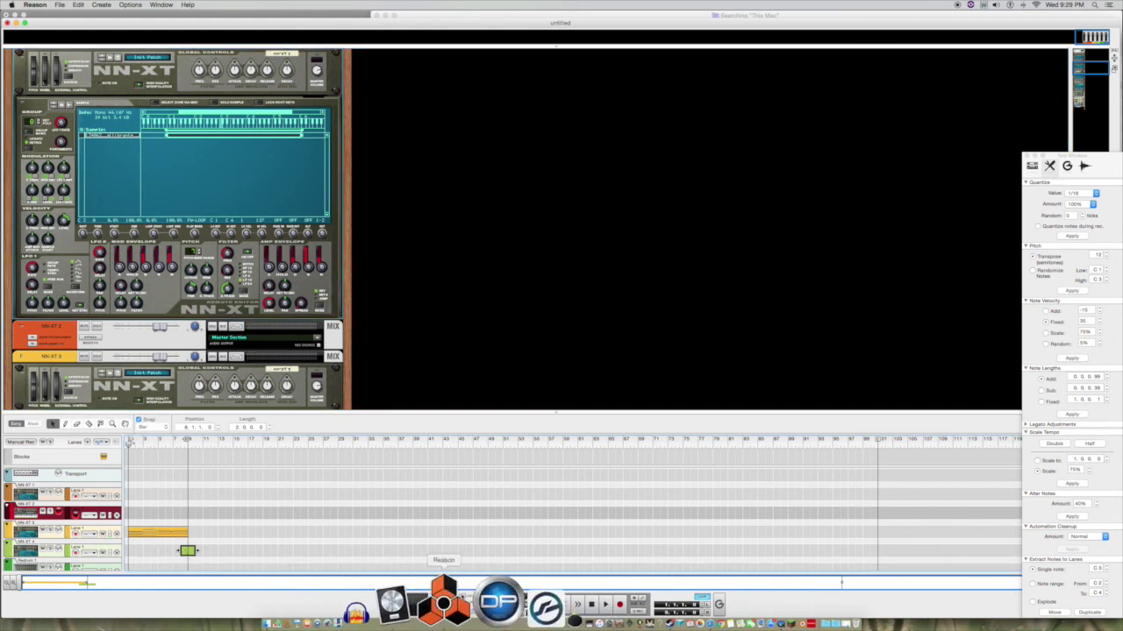
{"action": "left_click", "coordinate": [619, 604]}
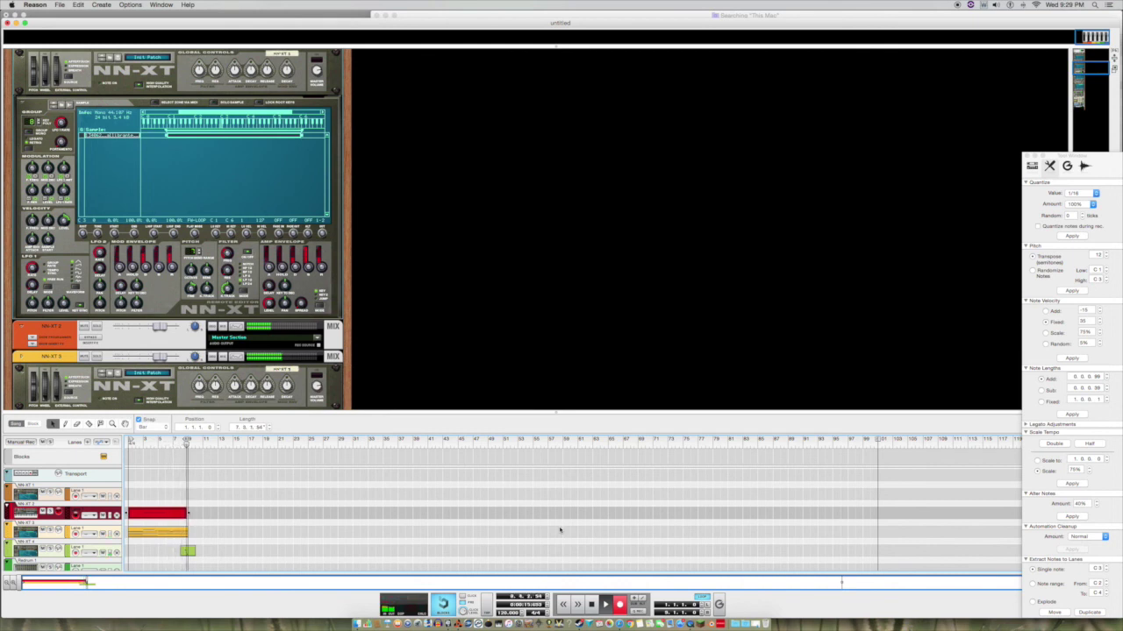
{"action": "key", "text": "space"}
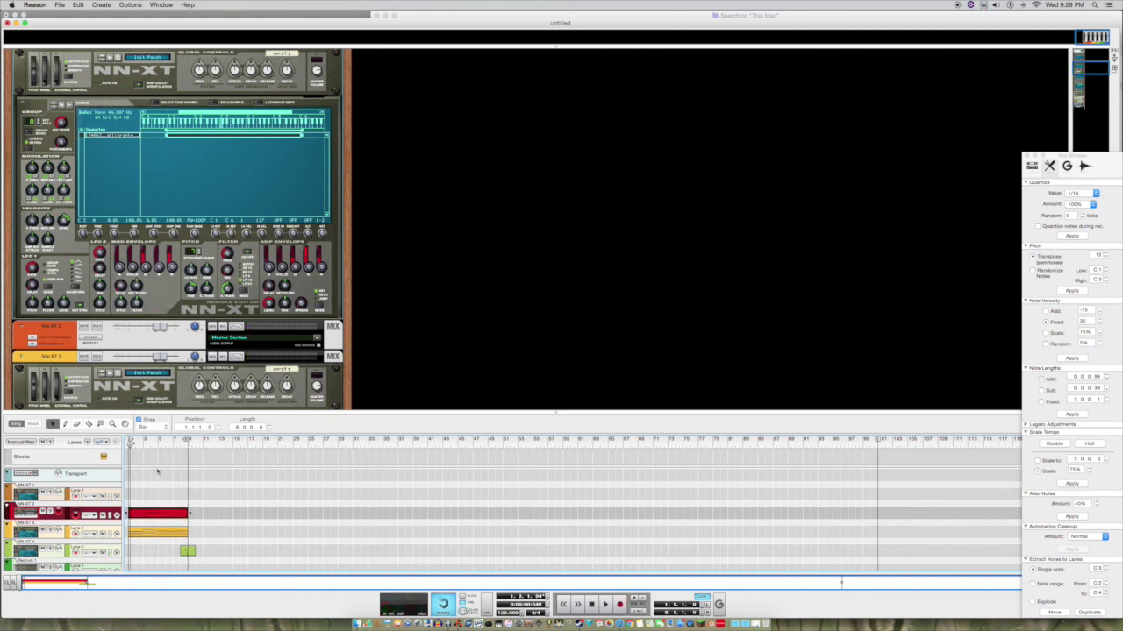
{"action": "left_click", "coordinate": [22, 496]}
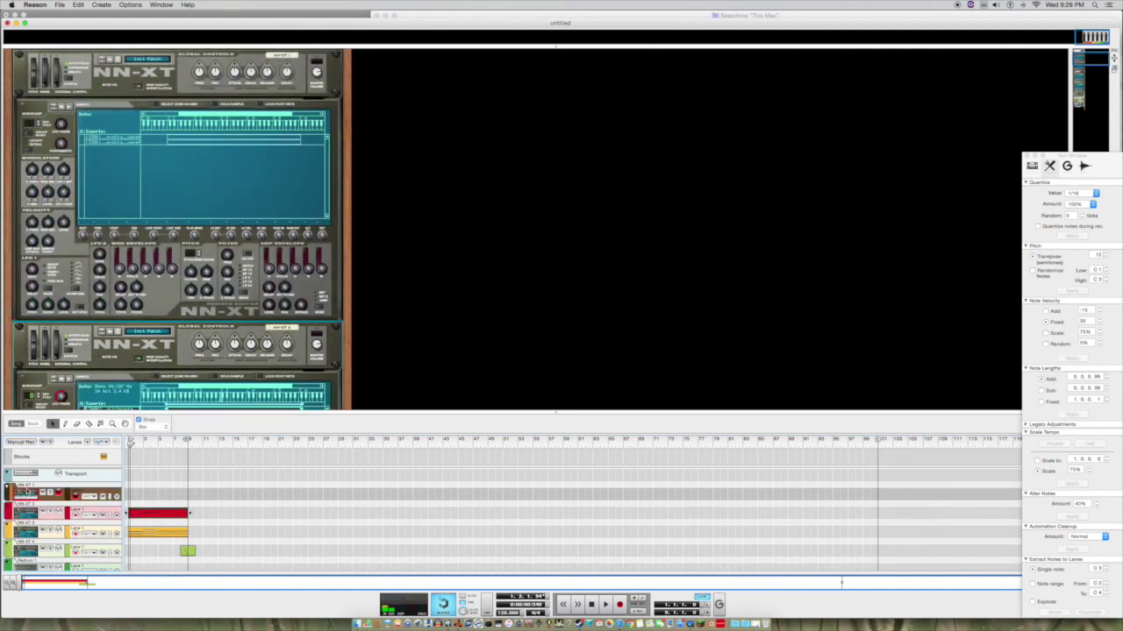
- Select the NN-XT 1 sampler's sample zones and audition them against the playing eight-bar loop
{"action": "scroll", "coordinate": [61, 491], "scroll_direction": "down", "scroll_amount": 1}
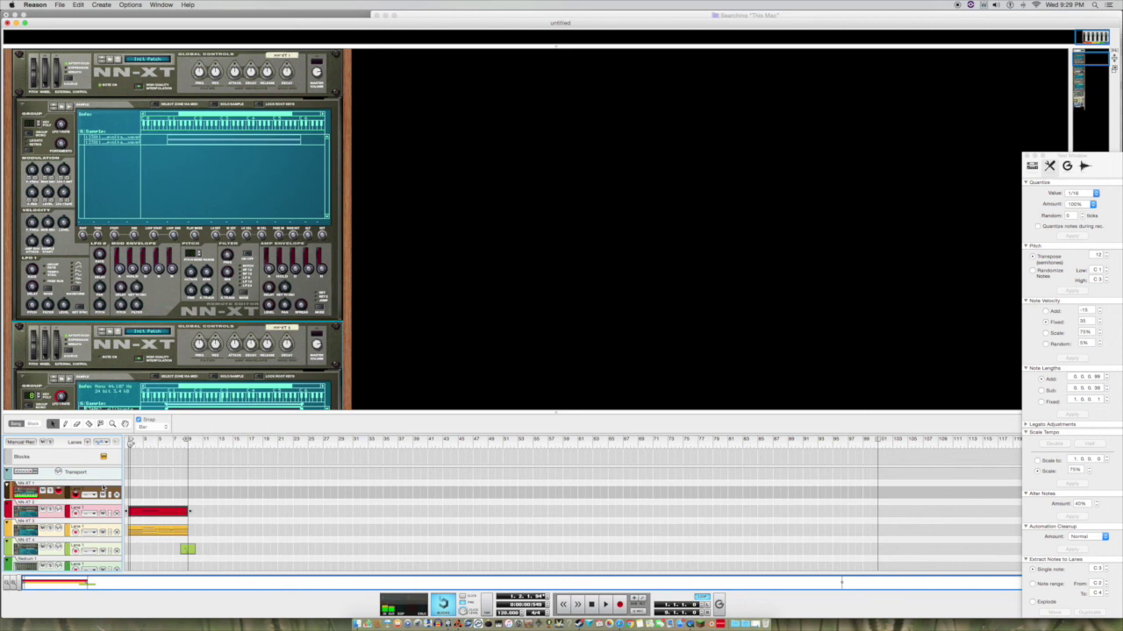
{"action": "scroll", "coordinate": [123, 285], "scroll_direction": "up", "scroll_amount": 3}
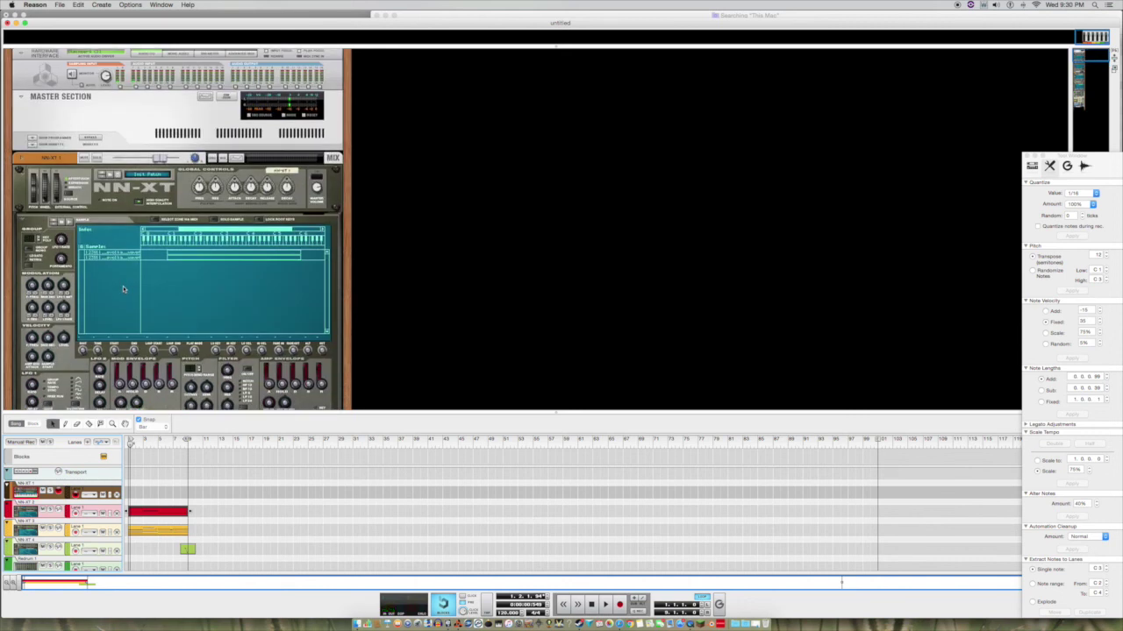
{"action": "left_click", "coordinate": [237, 211]}
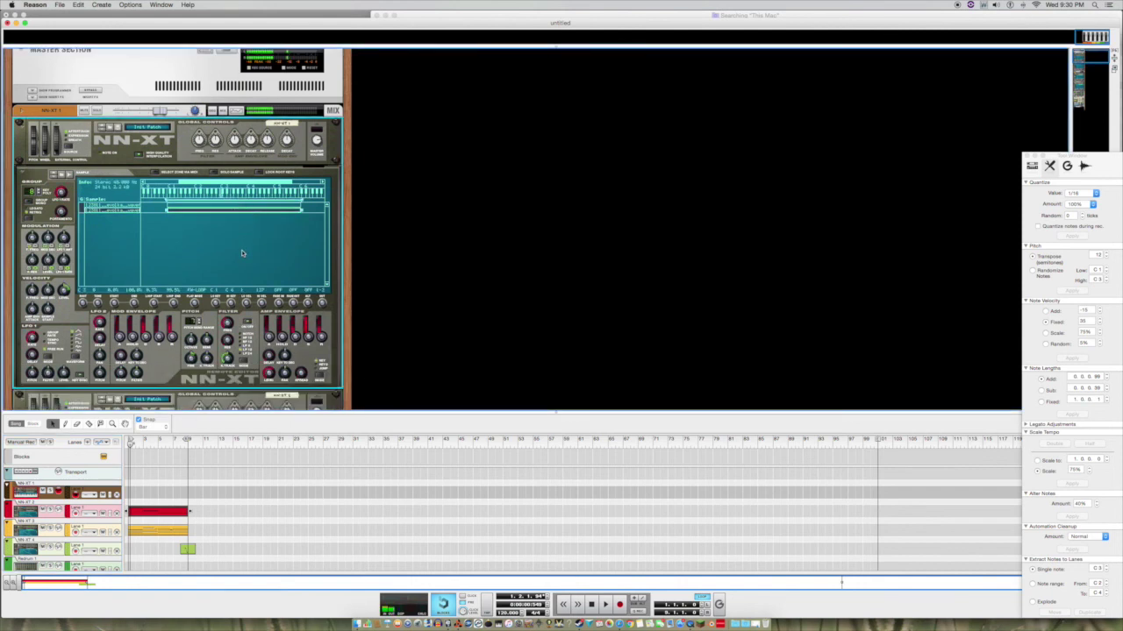
{"action": "scroll", "coordinate": [243, 263], "scroll_direction": "down", "scroll_amount": 3}
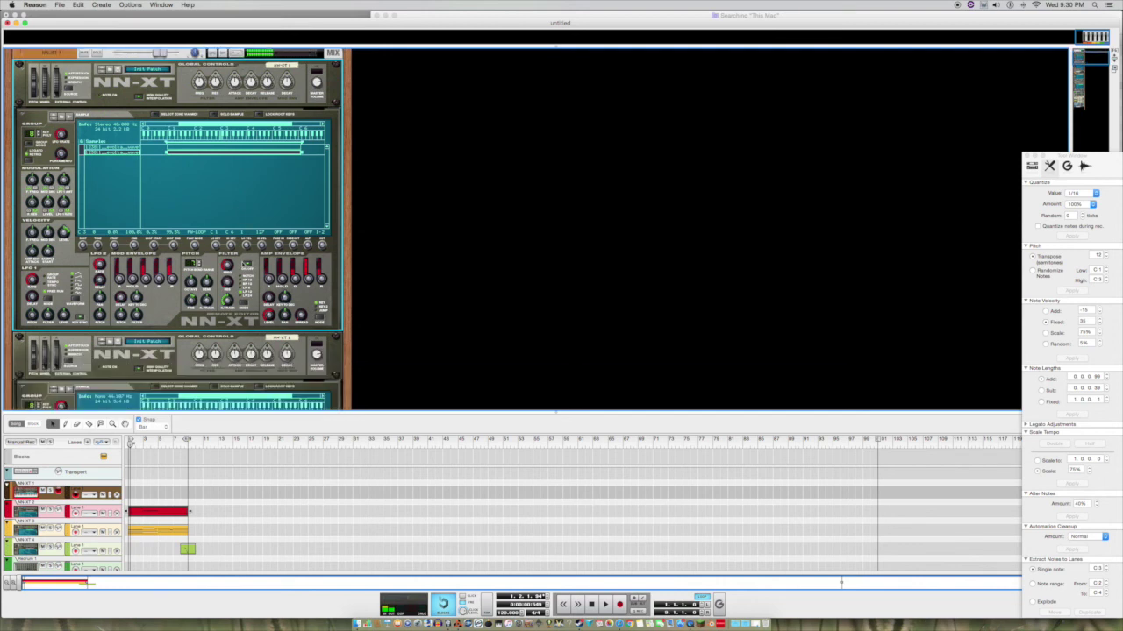
{"action": "left_click", "coordinate": [77, 453]}
{"action": "key", "text": "space"}
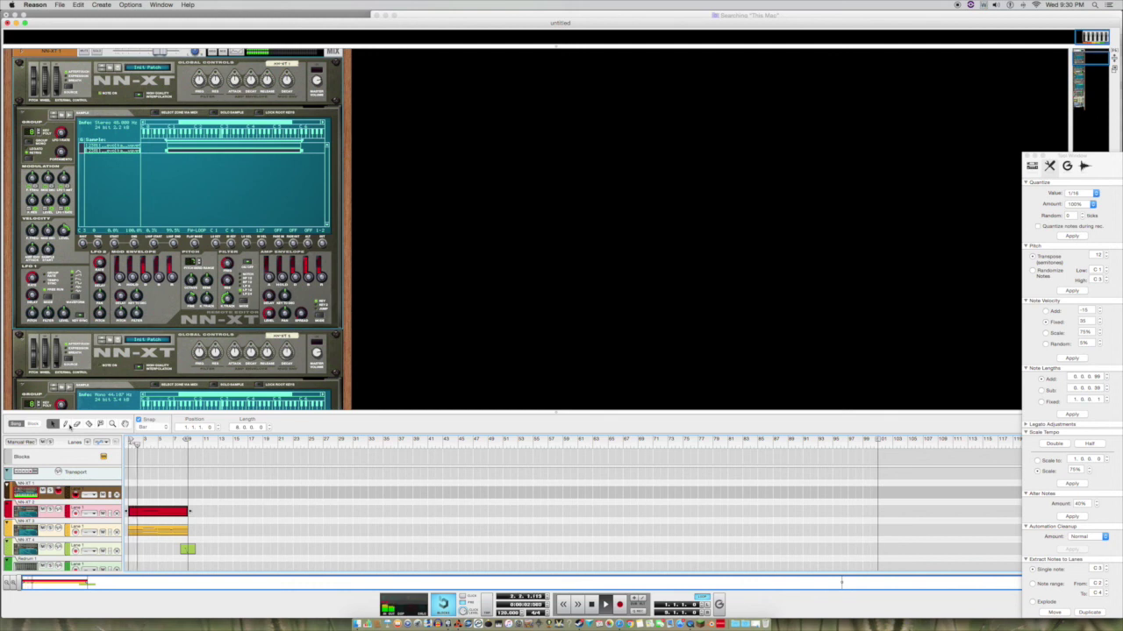
{"action": "left_click", "coordinate": [239, 145]}
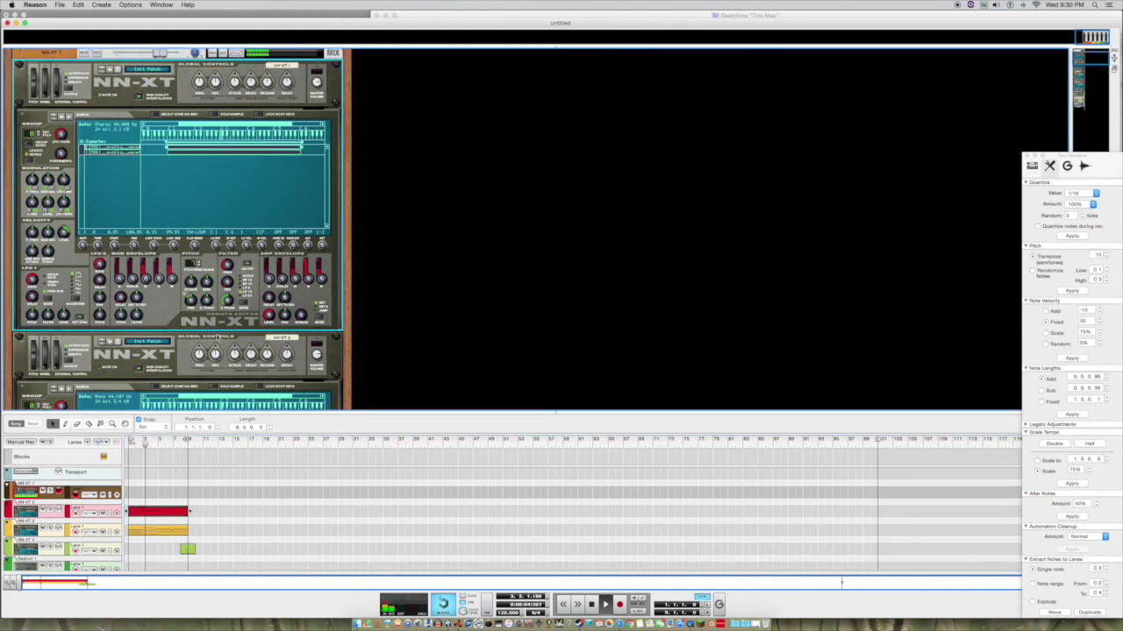
{"action": "mouse_move", "coordinate": [191, 303]}
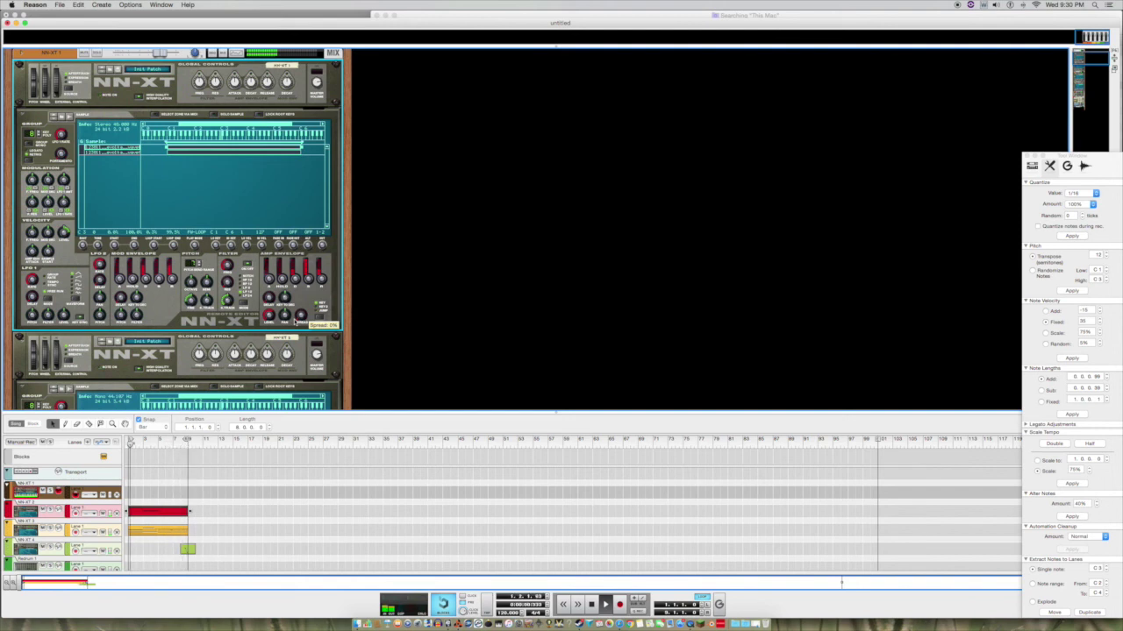
{"action": "key", "text": "space"}
{"action": "left_click_drag", "start_coordinate": [139, 445], "coordinate": [123, 444]}
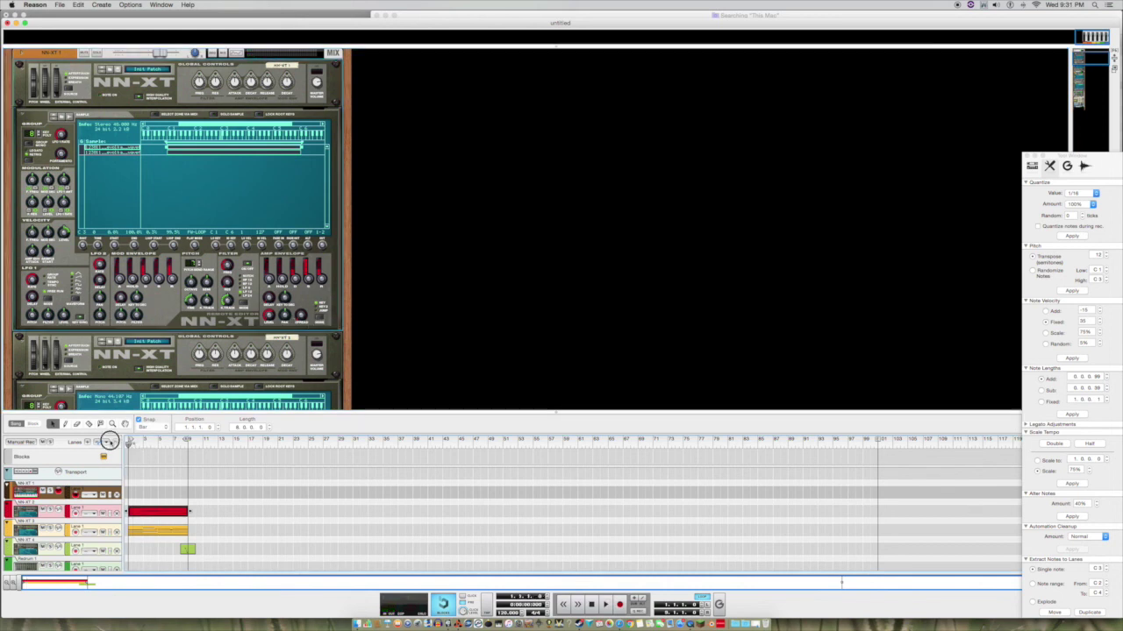
{"action": "key", "text": "super+Return"}
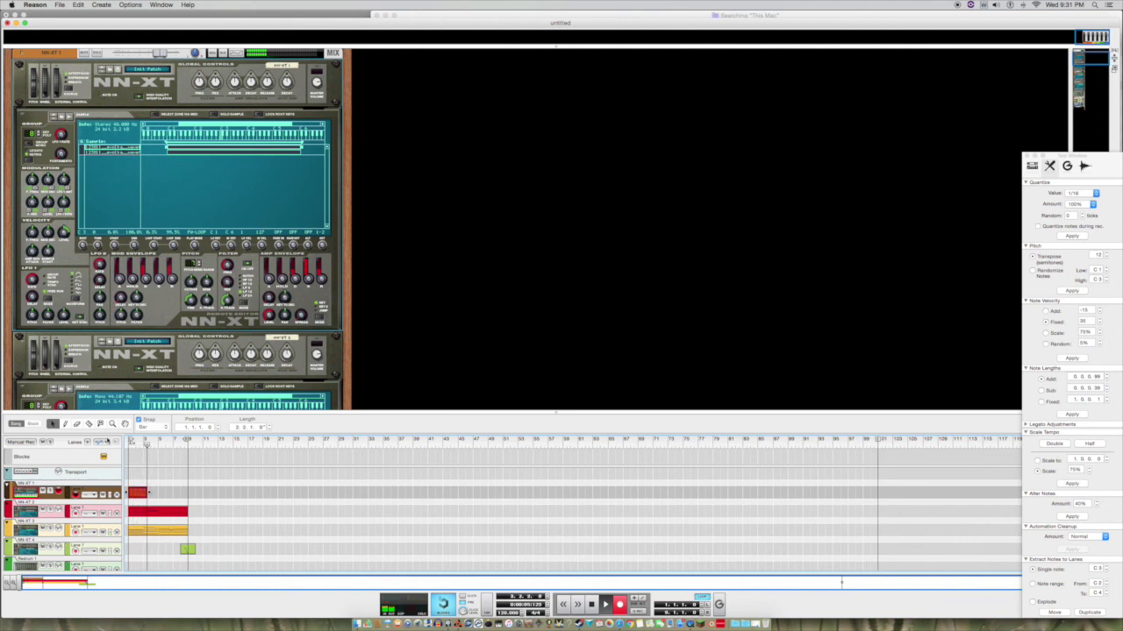
{"action": "key", "text": "space"}
{"action": "key", "text": "super+z"}
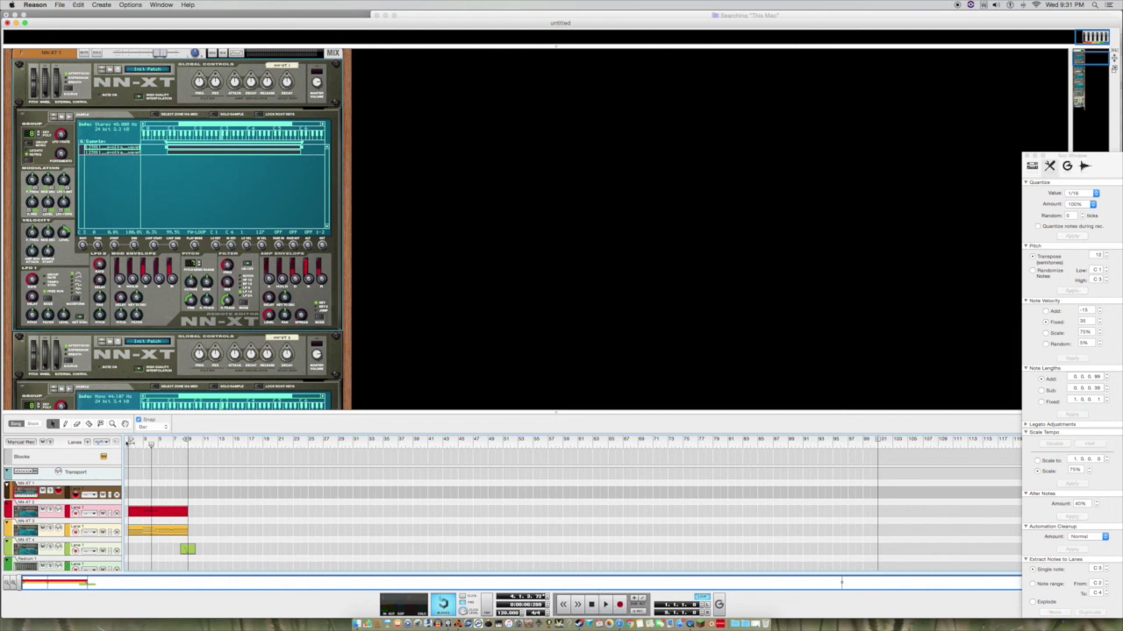
- Record an eight-bar part on the NN-XT 1 track from bar 1, and play the loop back while reviewing the rack down to Kong
{"action": "key", "text": "super+Return"}
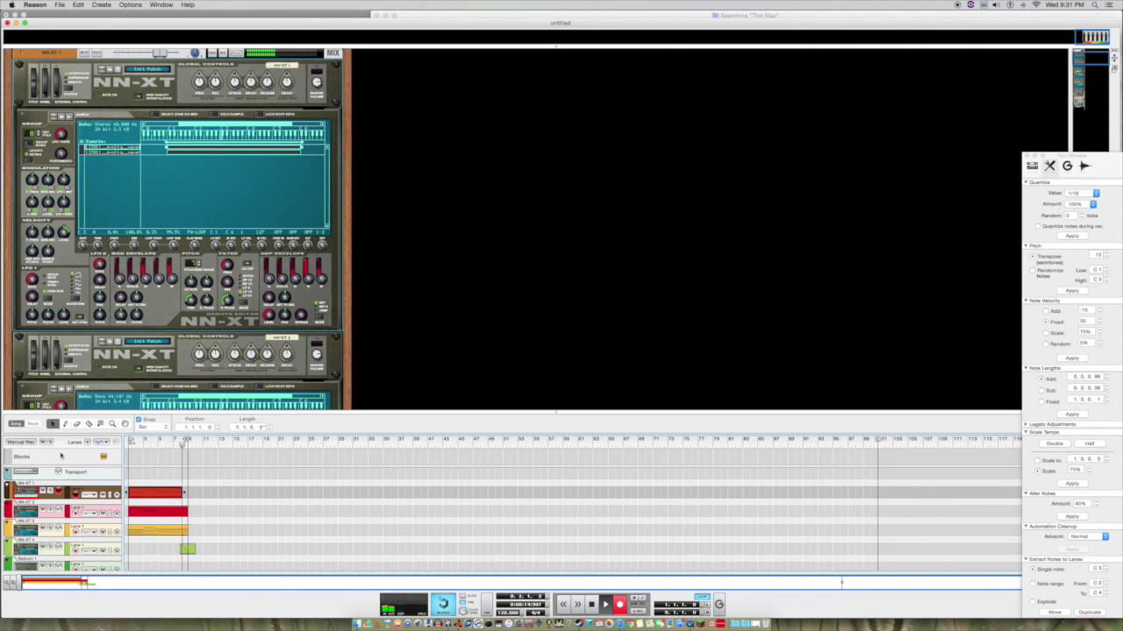
{"action": "key", "text": "space"}
{"action": "key", "text": "space"}
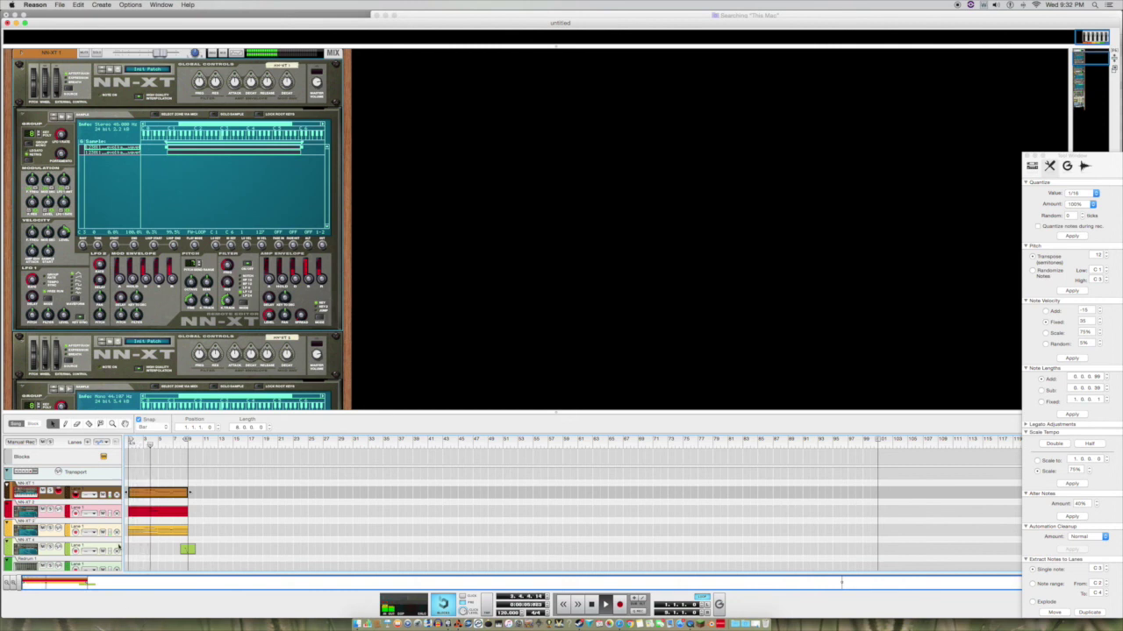
{"action": "scroll", "coordinate": [385, 392], "scroll_direction": "up", "scroll_amount": 3}
{"action": "scroll", "coordinate": [386, 389], "scroll_direction": "down", "scroll_amount": 6}
{"action": "scroll", "coordinate": [388, 386], "scroll_direction": "down", "scroll_amount": 10}
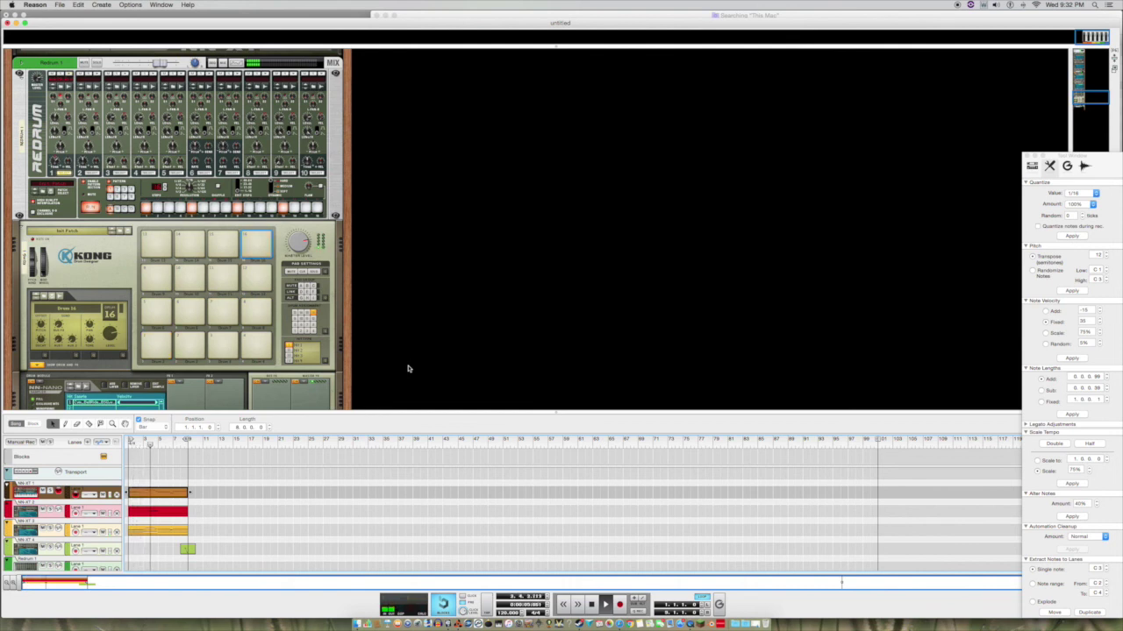
- Switch to Logic Pro X, look through the running Audio 1 recording from bar 1 past bar 900, and return to Reason
{"action": "key", "text": "super+Tab"}
{"action": "key", "text": "super+Tab"}
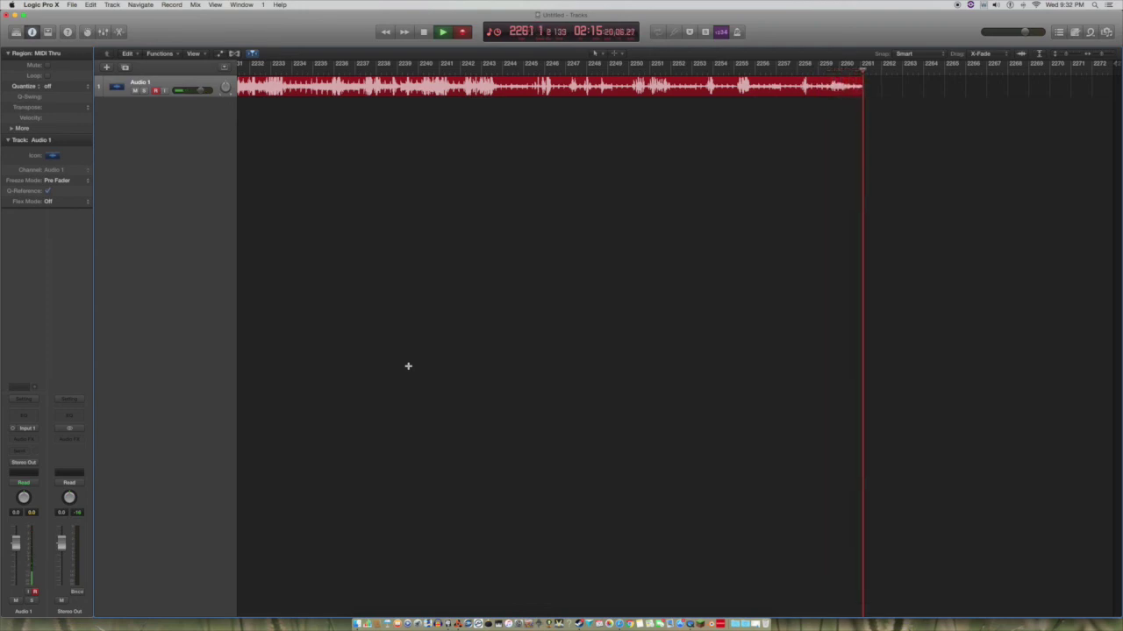
{"action": "scroll", "coordinate": [508, 539], "scroll_direction": "left", "scroll_amount": 10}
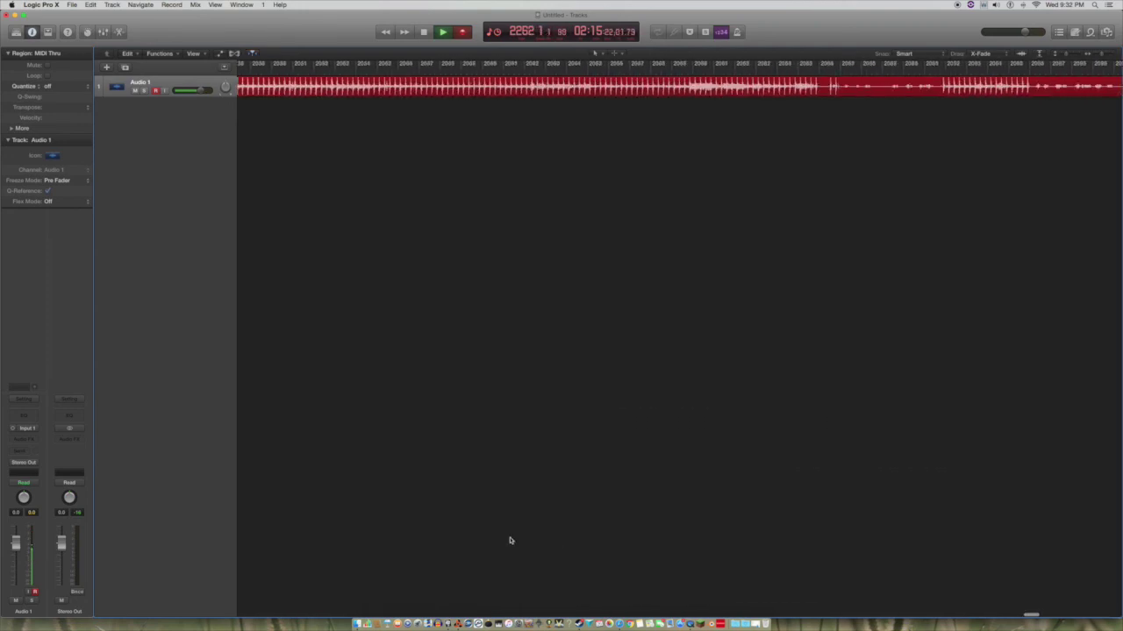
{"action": "scroll", "coordinate": [508, 541], "scroll_direction": "left", "scroll_amount": 15}
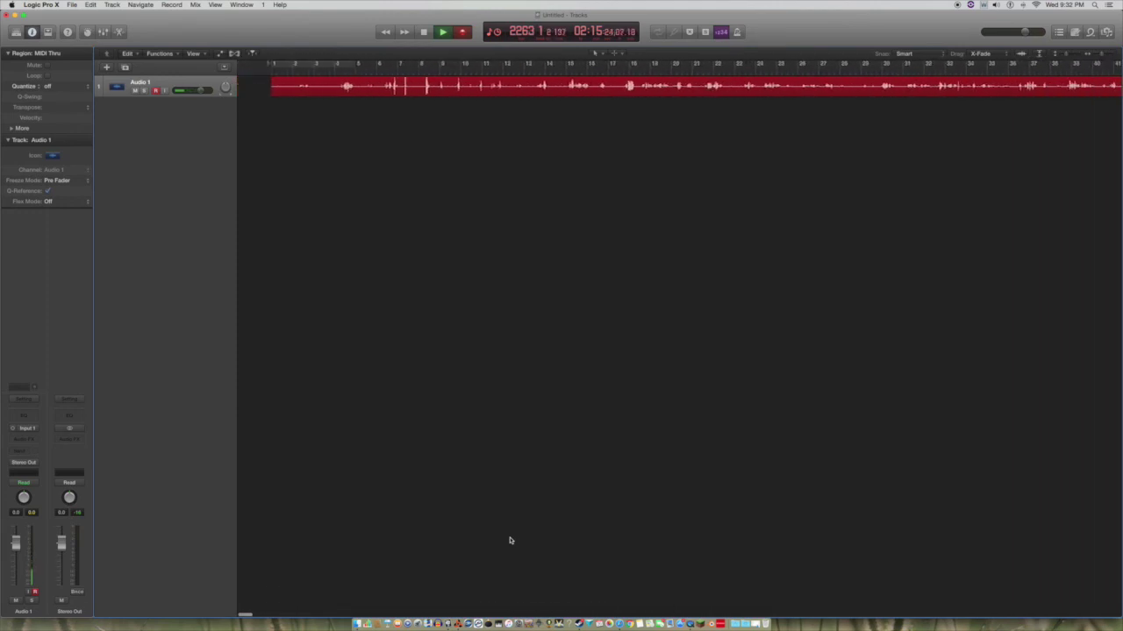
{"action": "scroll", "coordinate": [664, 473], "scroll_direction": "right", "scroll_amount": 15}
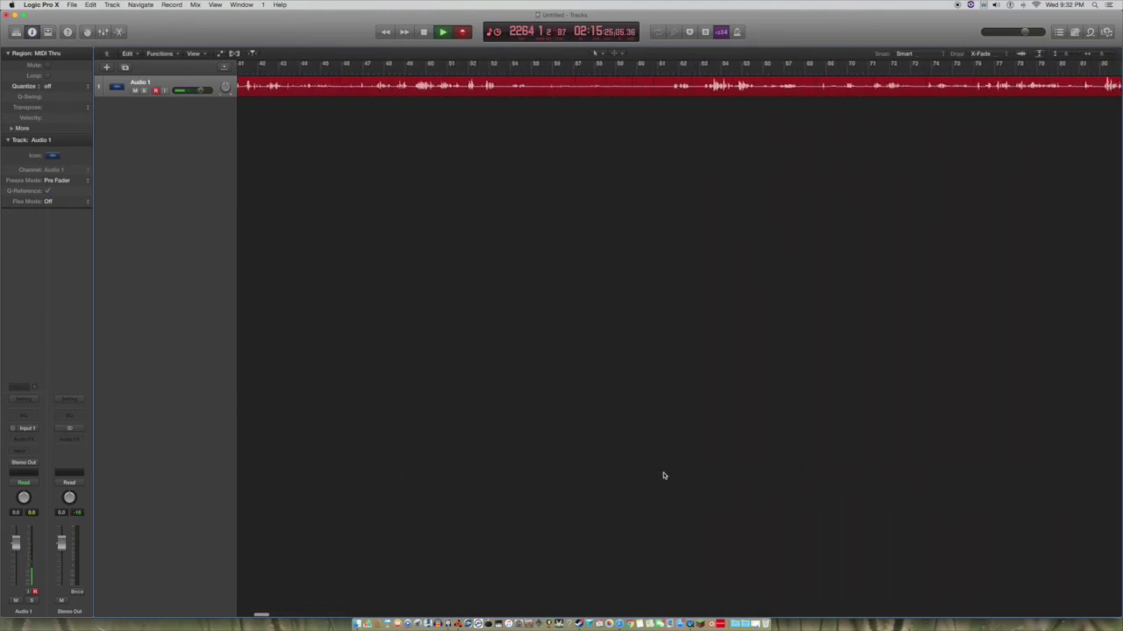
{"action": "scroll", "coordinate": [663, 475], "scroll_direction": "right", "scroll_amount": 15}
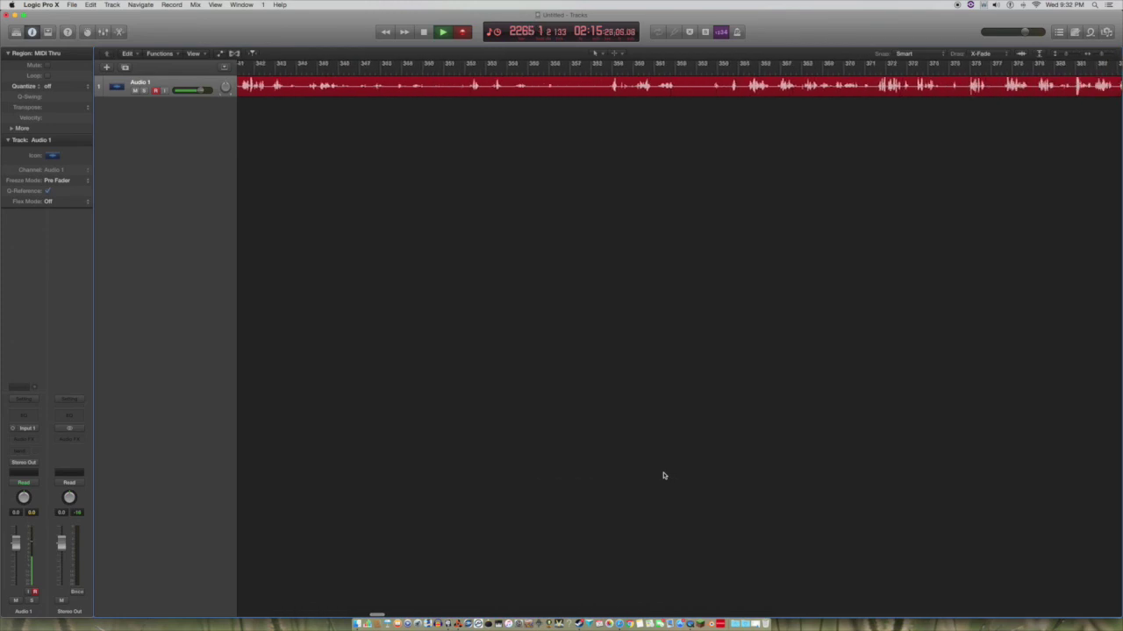
{"action": "scroll", "coordinate": [664, 475], "scroll_direction": "right", "scroll_amount": 15}
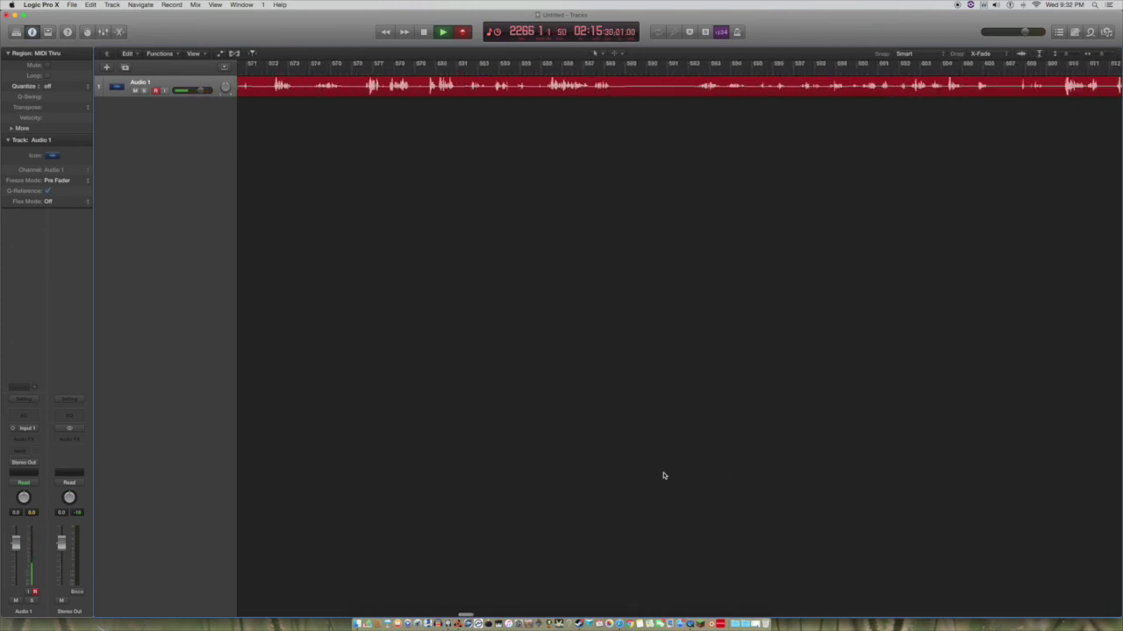
{"action": "scroll", "coordinate": [664, 475], "scroll_direction": "right", "scroll_amount": 12}
{"action": "scroll", "coordinate": [857, 264], "scroll_direction": "right", "scroll_amount": 4}
{"action": "scroll", "coordinate": [857, 263], "scroll_direction": "right", "scroll_amount": 6}
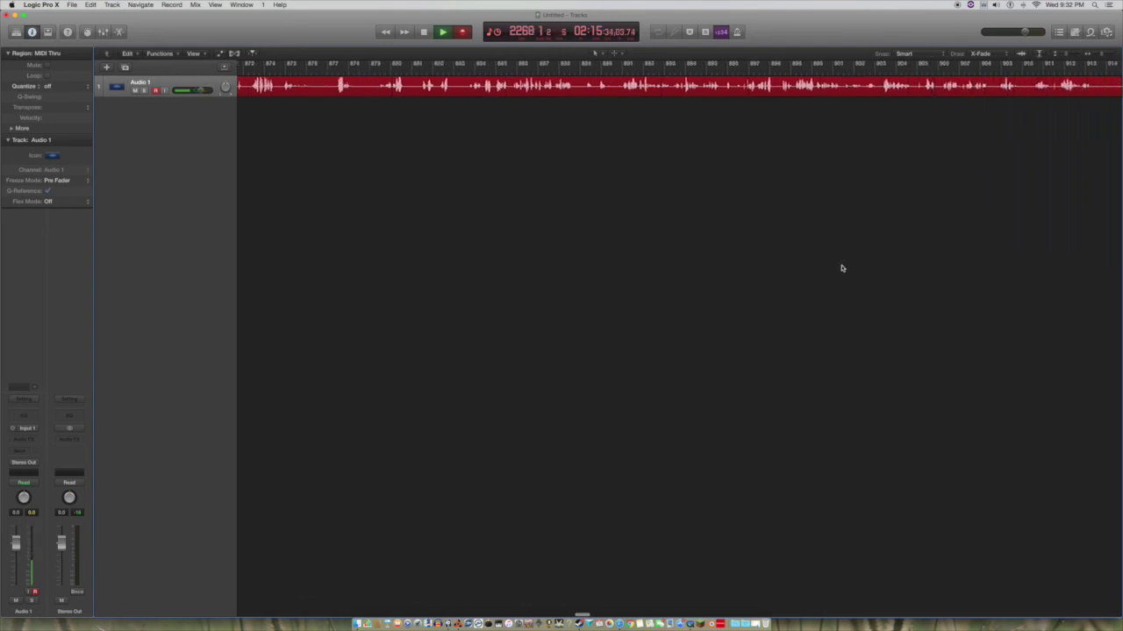
{"action": "scroll", "coordinate": [841, 268], "scroll_direction": "right", "scroll_amount": 4}
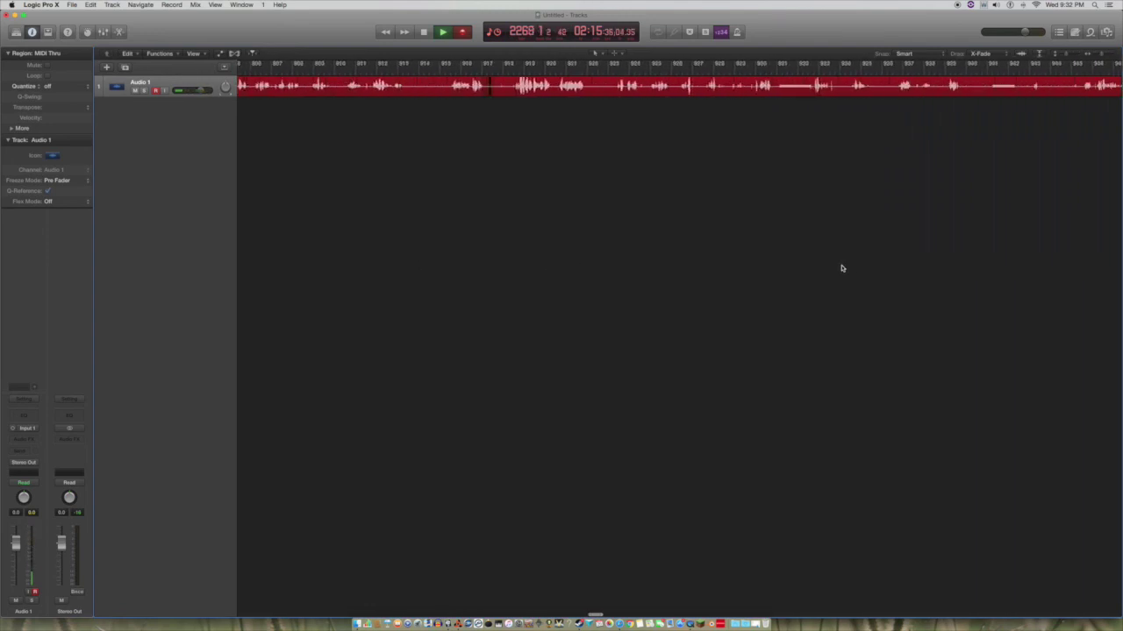
{"action": "scroll", "coordinate": [841, 267], "scroll_direction": "right", "scroll_amount": 1}
{"action": "key", "text": "super+Tab"}
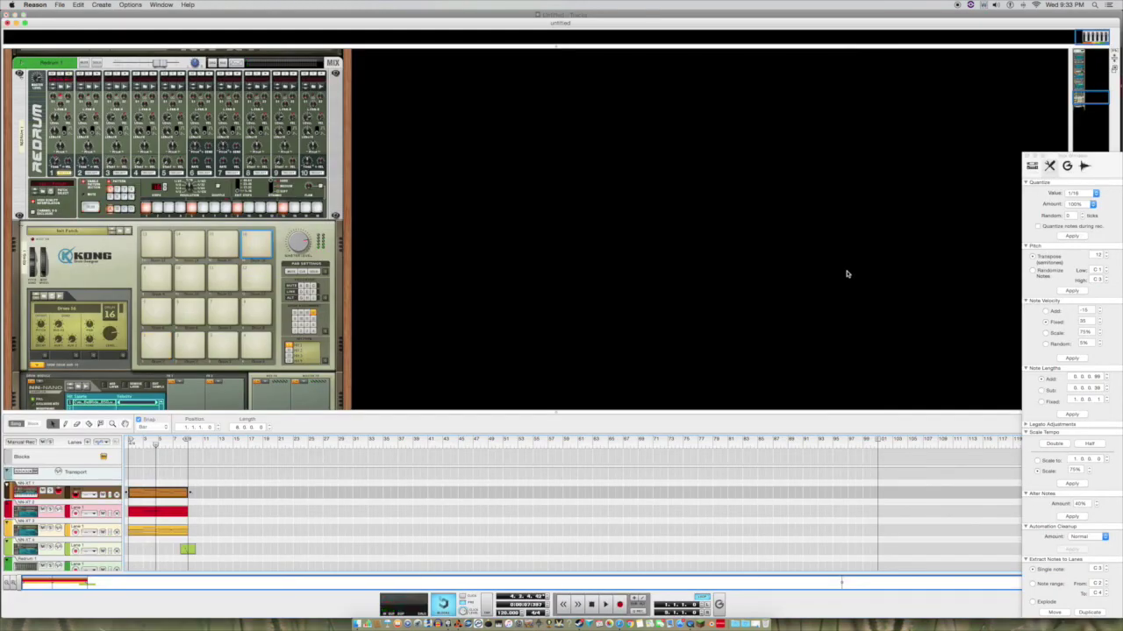
{"action": "key", "text": "super+Tab"}
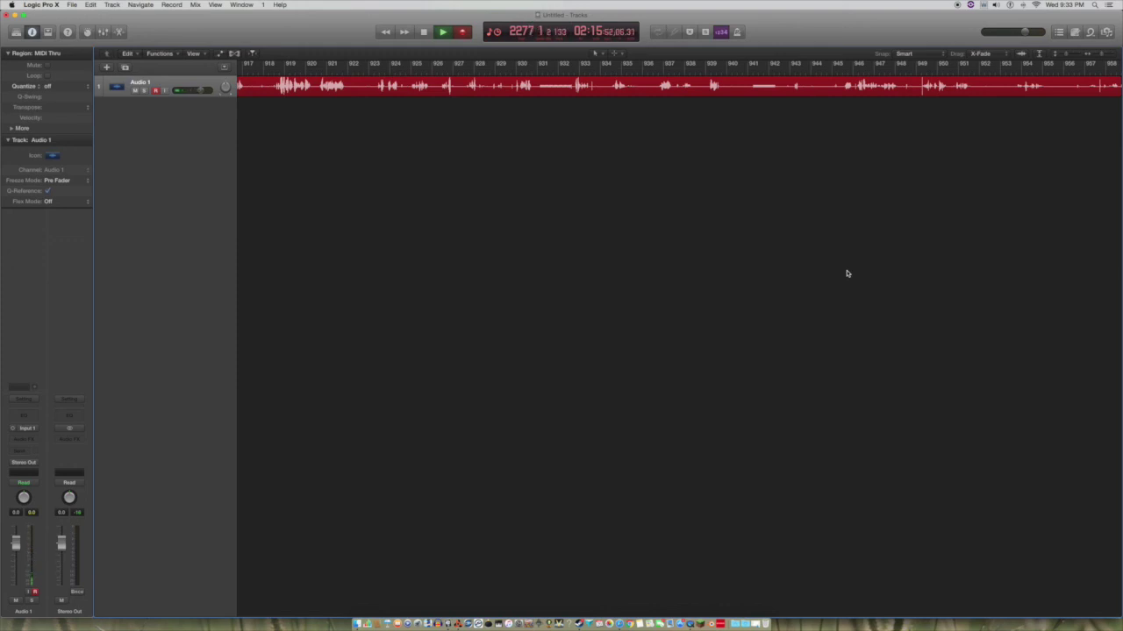
{"action": "key", "text": "super+Tab"}
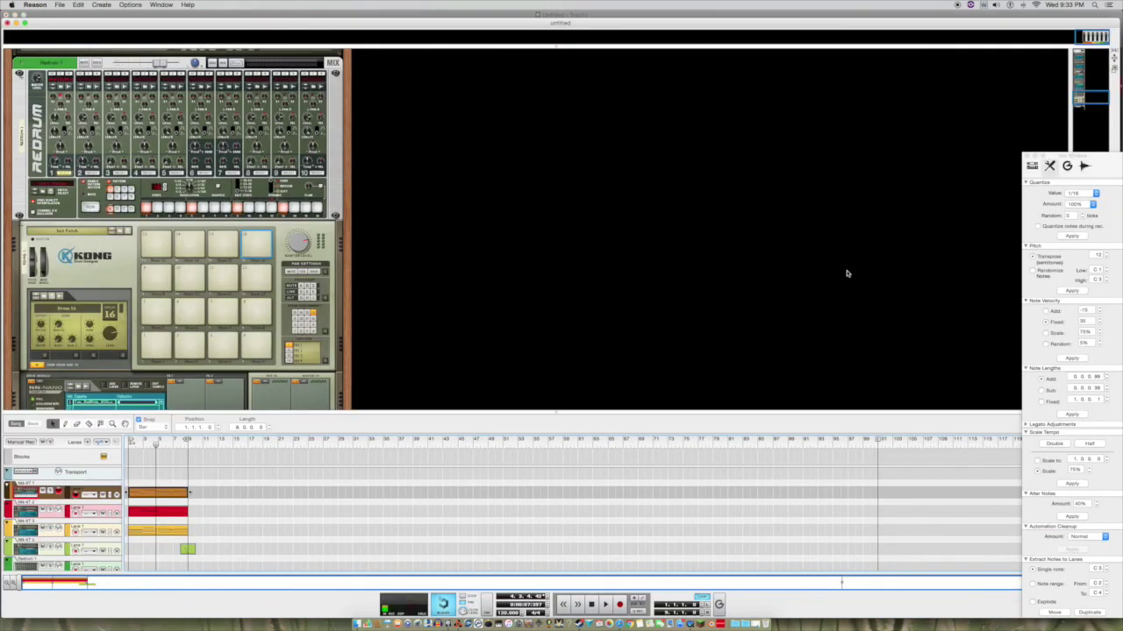
- Inspect the NN-XT 4 sampler in the rack and clear its sample zone selection
{"action": "scroll", "coordinate": [151, 206], "scroll_direction": "down", "scroll_amount": 5}
{"action": "scroll", "coordinate": [151, 207], "scroll_direction": "up", "scroll_amount": 10}
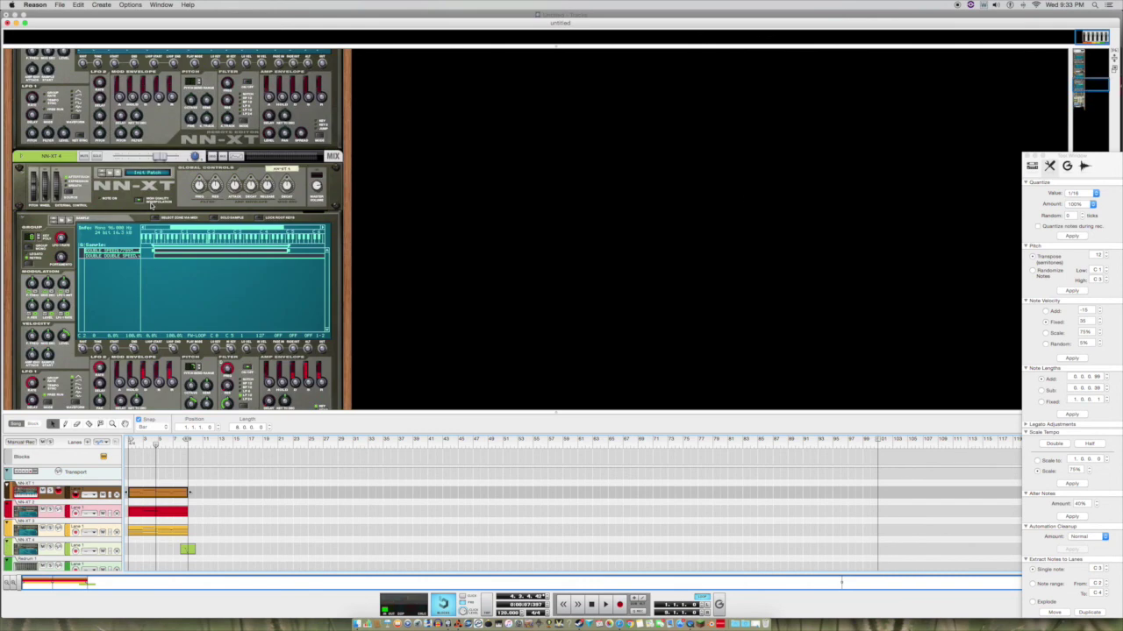
{"action": "scroll", "coordinate": [151, 207], "scroll_direction": "down", "scroll_amount": 3}
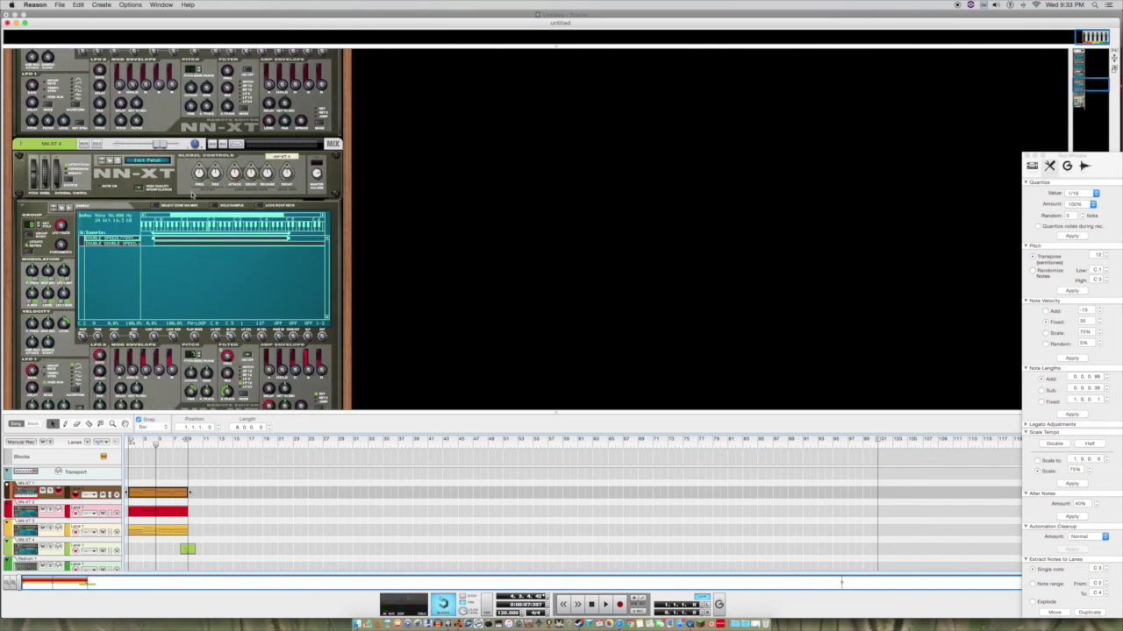
{"action": "left_click", "coordinate": [274, 283]}
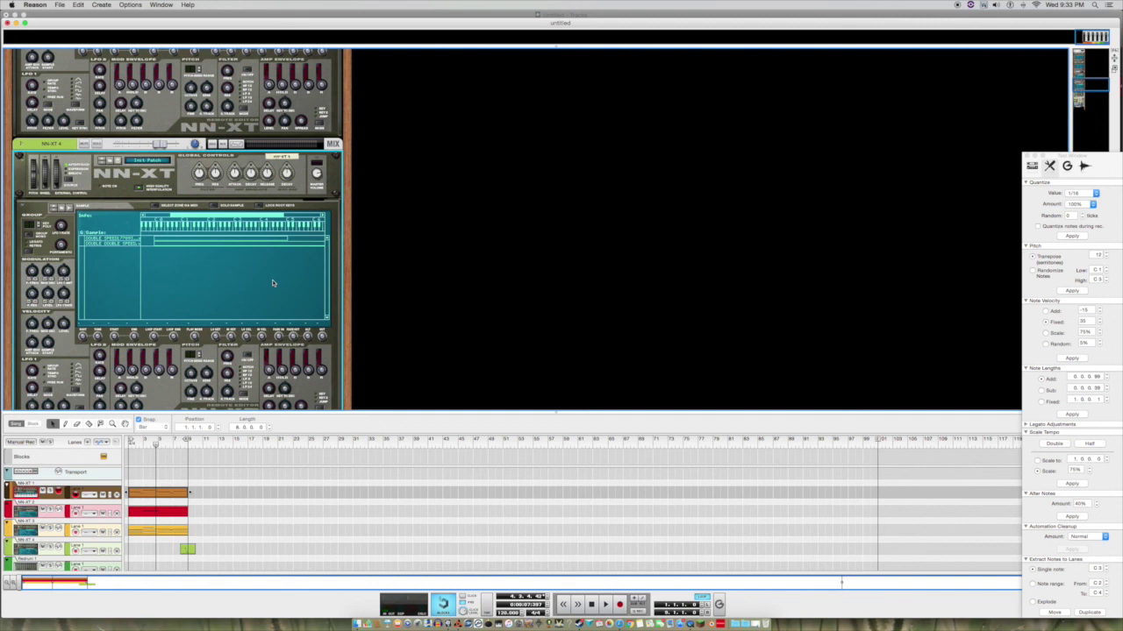
- Switch to Logic Pro X, check earlier and latest stretches of the Audio 1 waveform, and return to Reason
{"action": "key", "text": "super+Tab"}
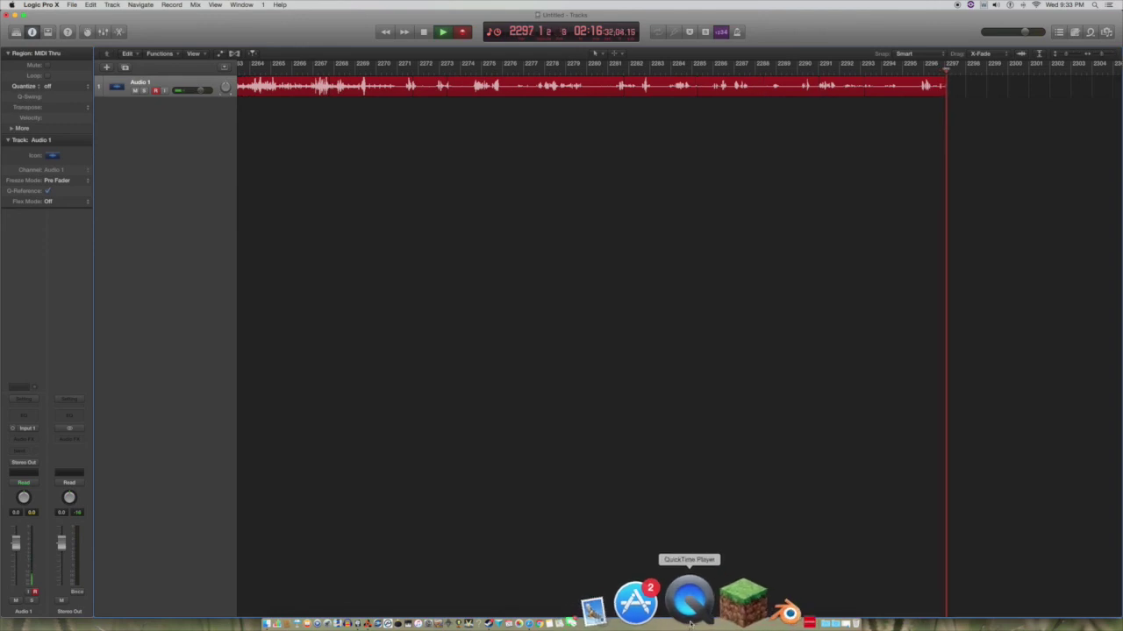
{"action": "scroll", "coordinate": [738, 351], "scroll_direction": "left", "scroll_amount": 15}
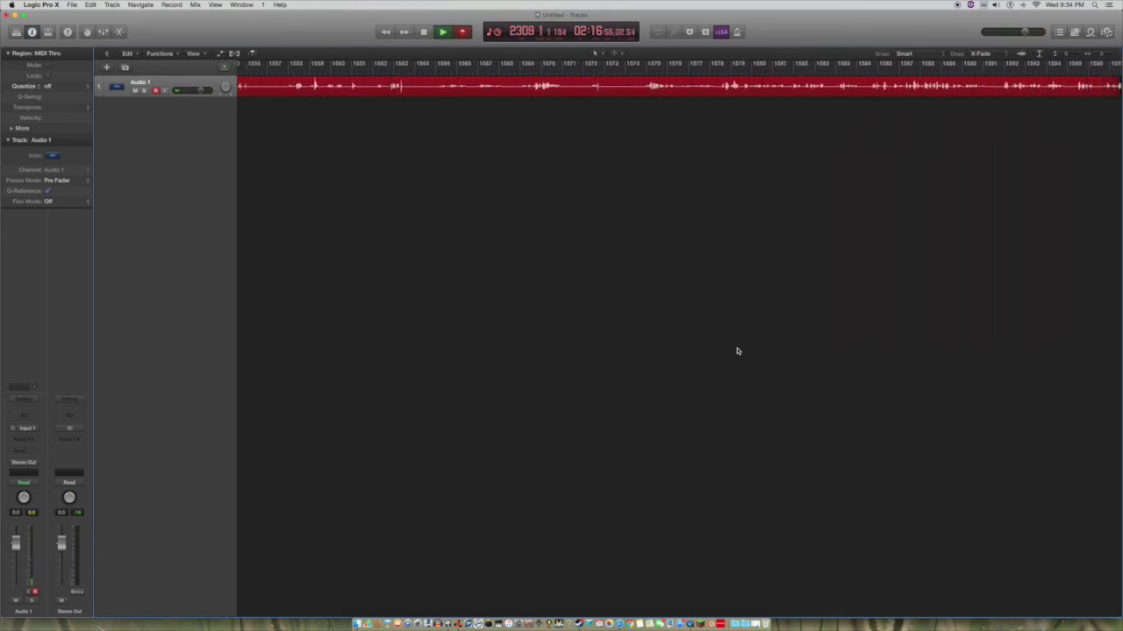
{"action": "scroll", "coordinate": [738, 352], "scroll_direction": "right", "scroll_amount": 20}
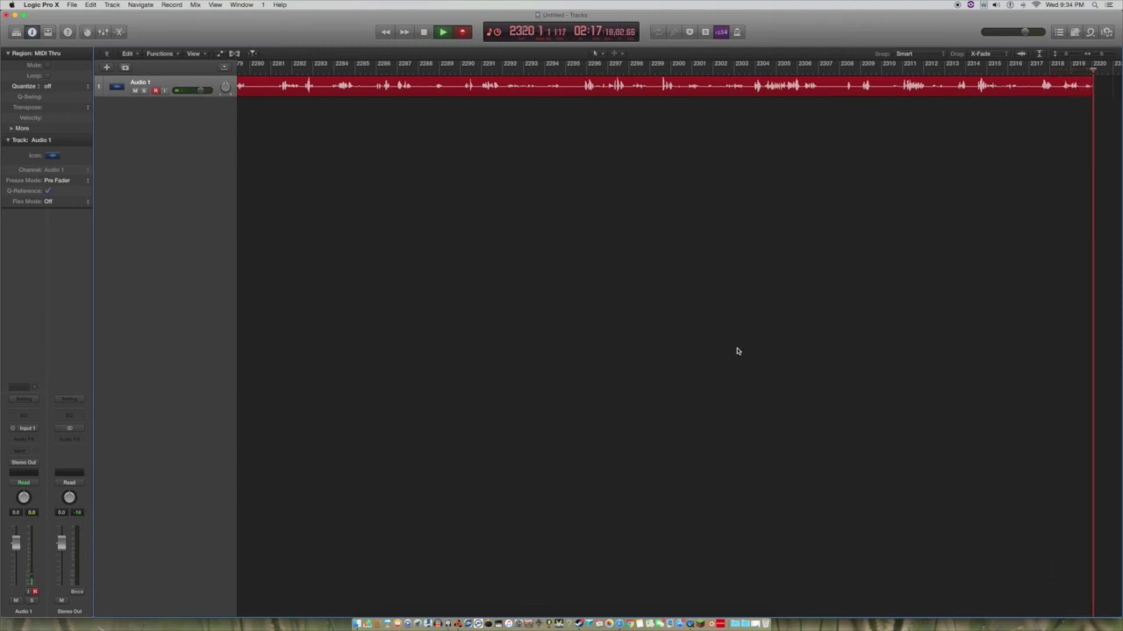
{"action": "key", "text": "super+Tab"}
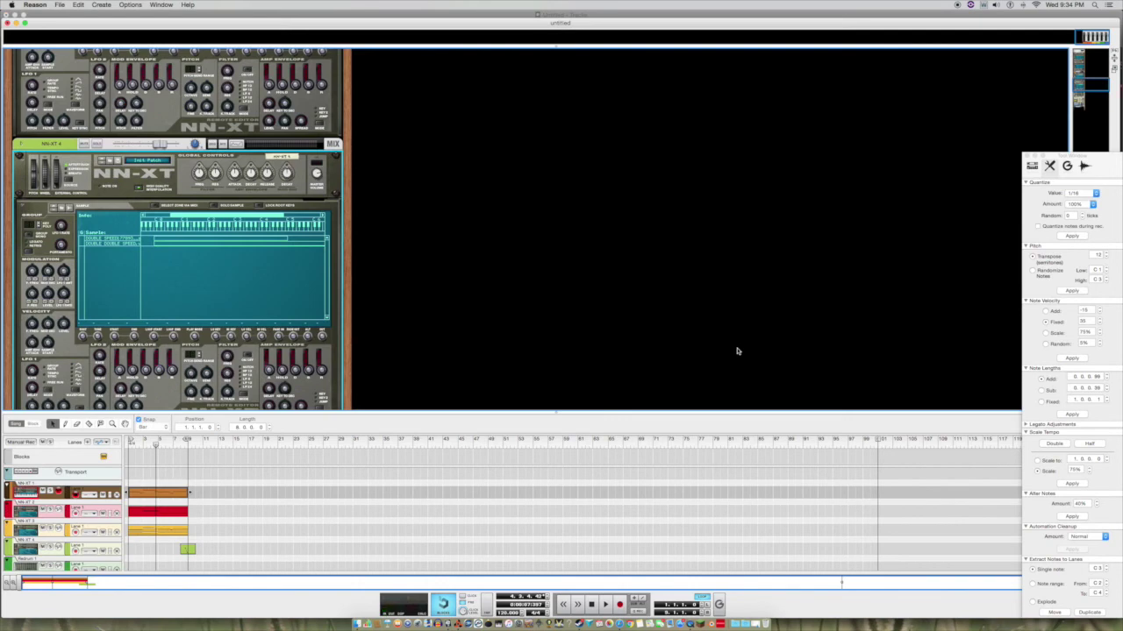
- Switch to Logic Pro X and stop the recording on the Audio 1 track
{"action": "left_click", "coordinate": [458, 34]}
{"action": "key", "text": "super+Tab"}
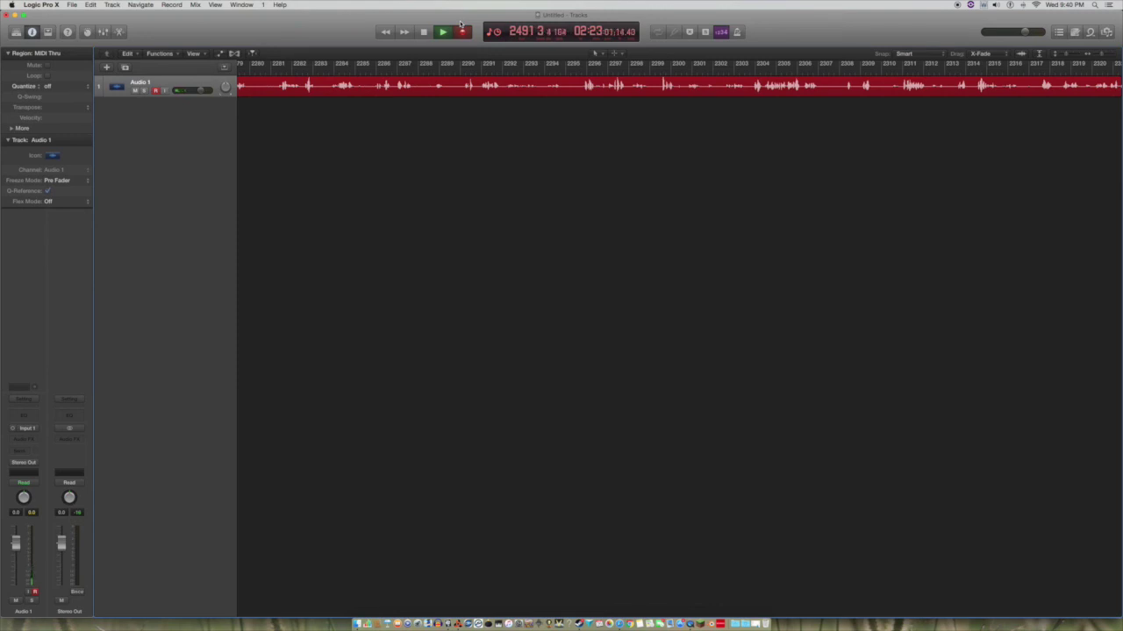
{"action": "key", "text": "space"}
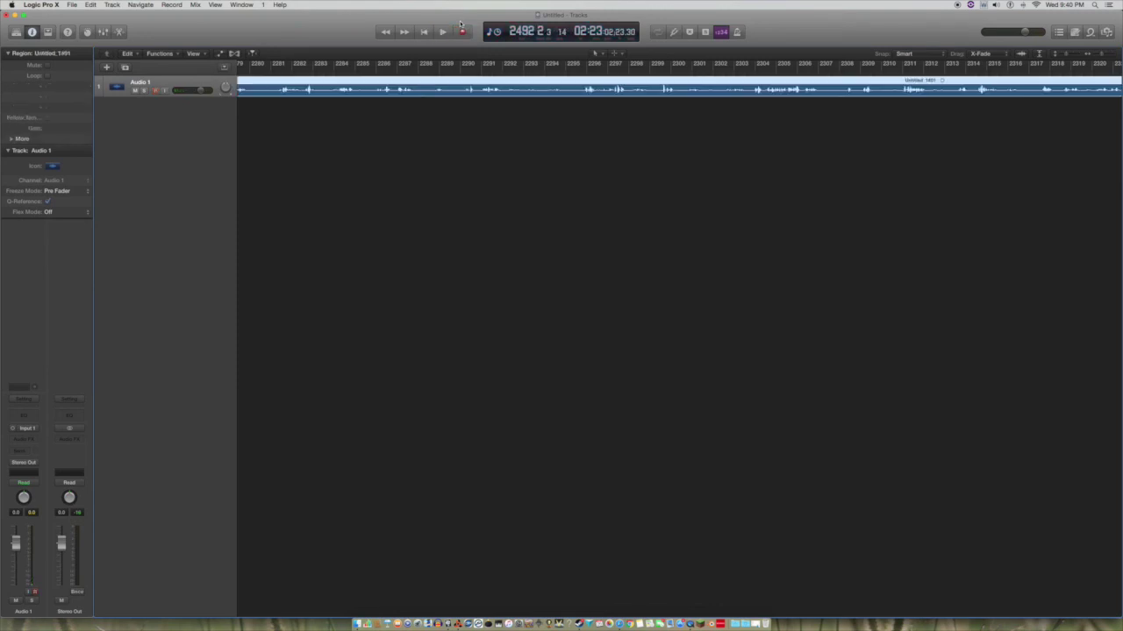